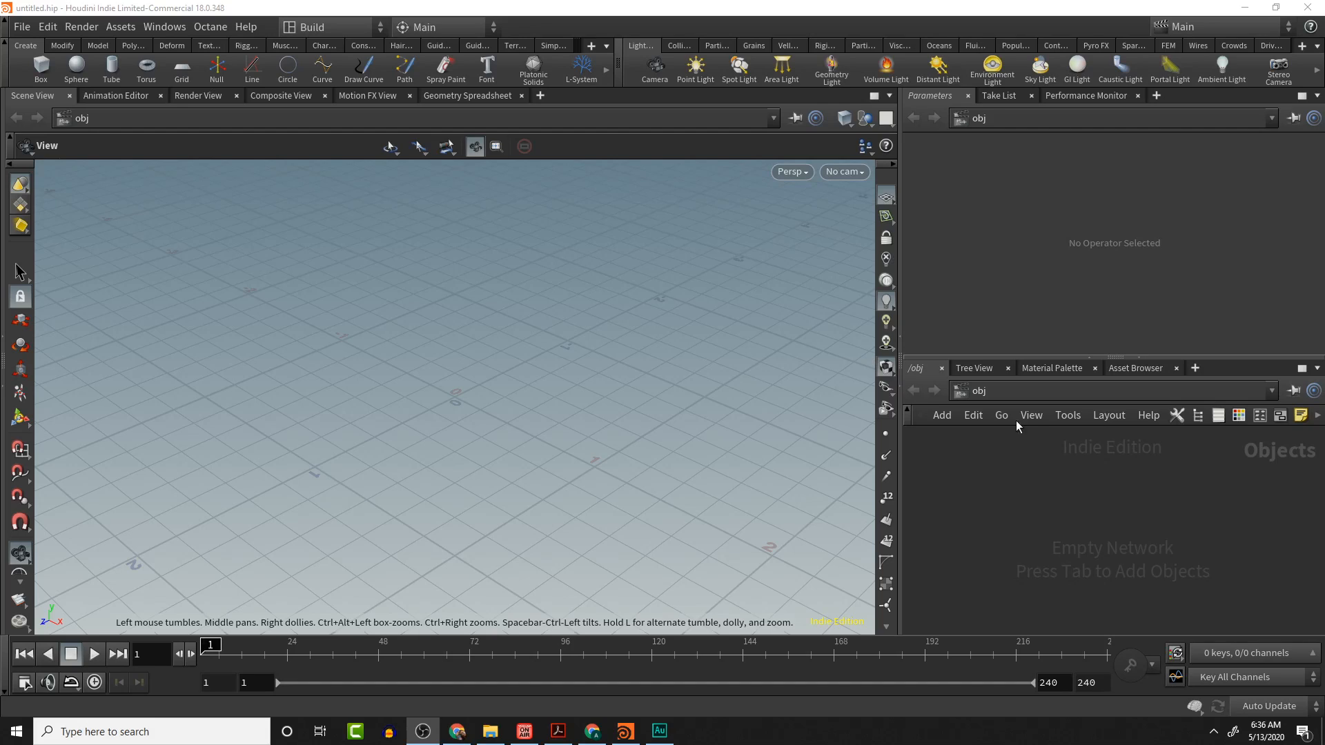
- Create a Font object in the object network
{"action": "key", "text": "Tab"}
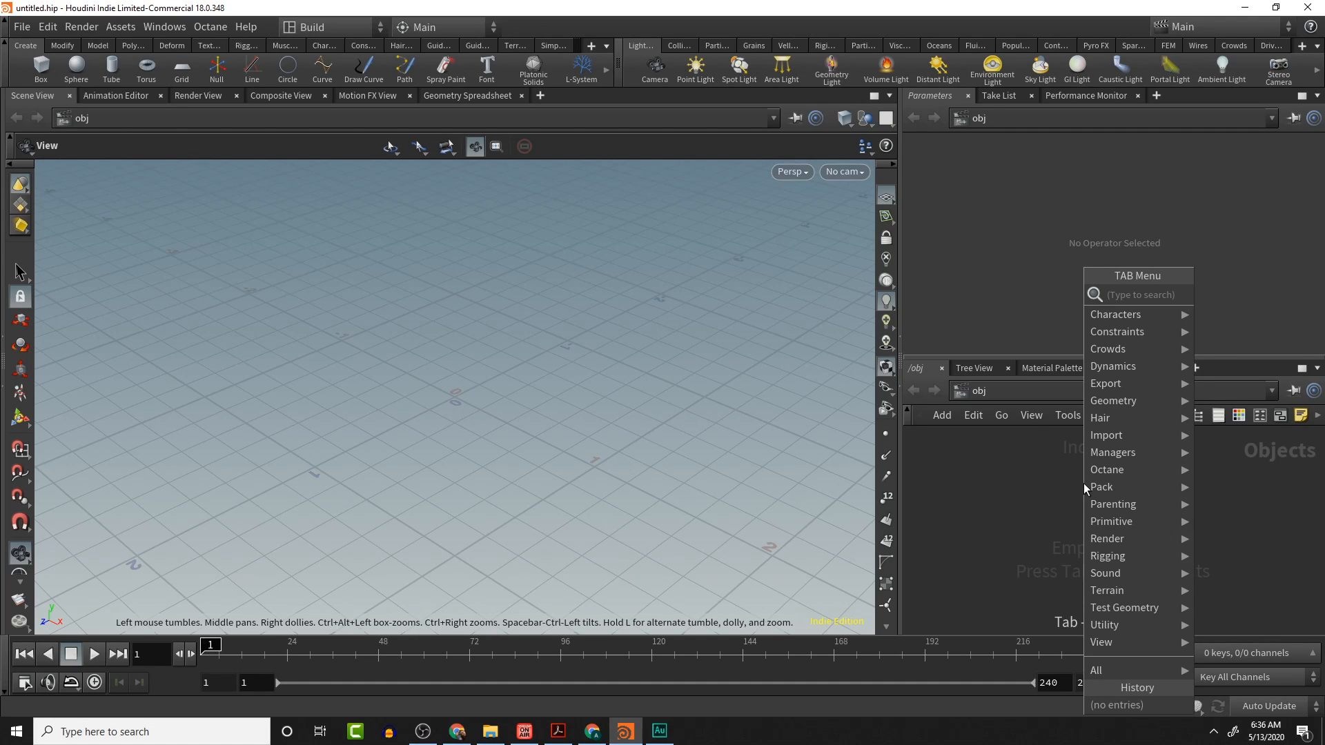
{"action": "type", "text": "tex"}
{"action": "key", "text": "BackSpace"}
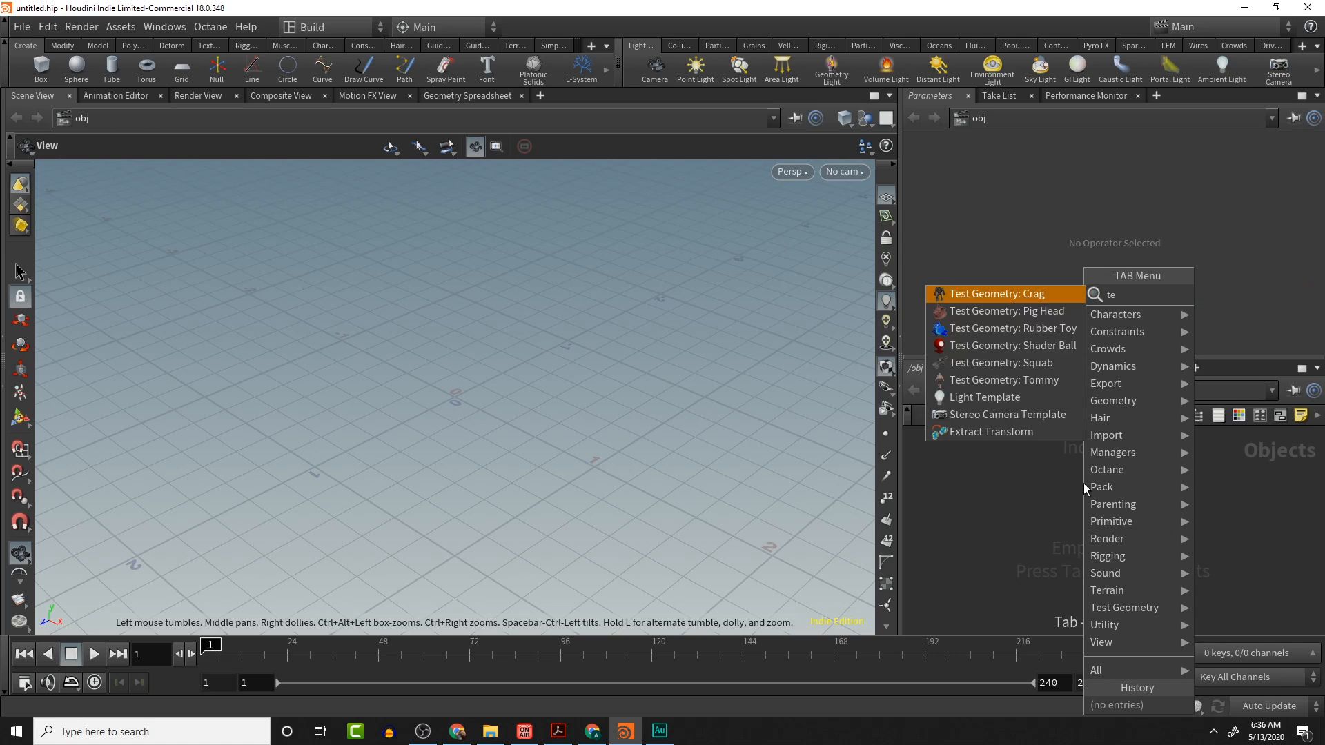
{"action": "key", "text": "BackSpace"}
{"action": "key", "text": "BackSpace"}
{"action": "type", "text": "fo"}
{"action": "key", "text": "Return"}
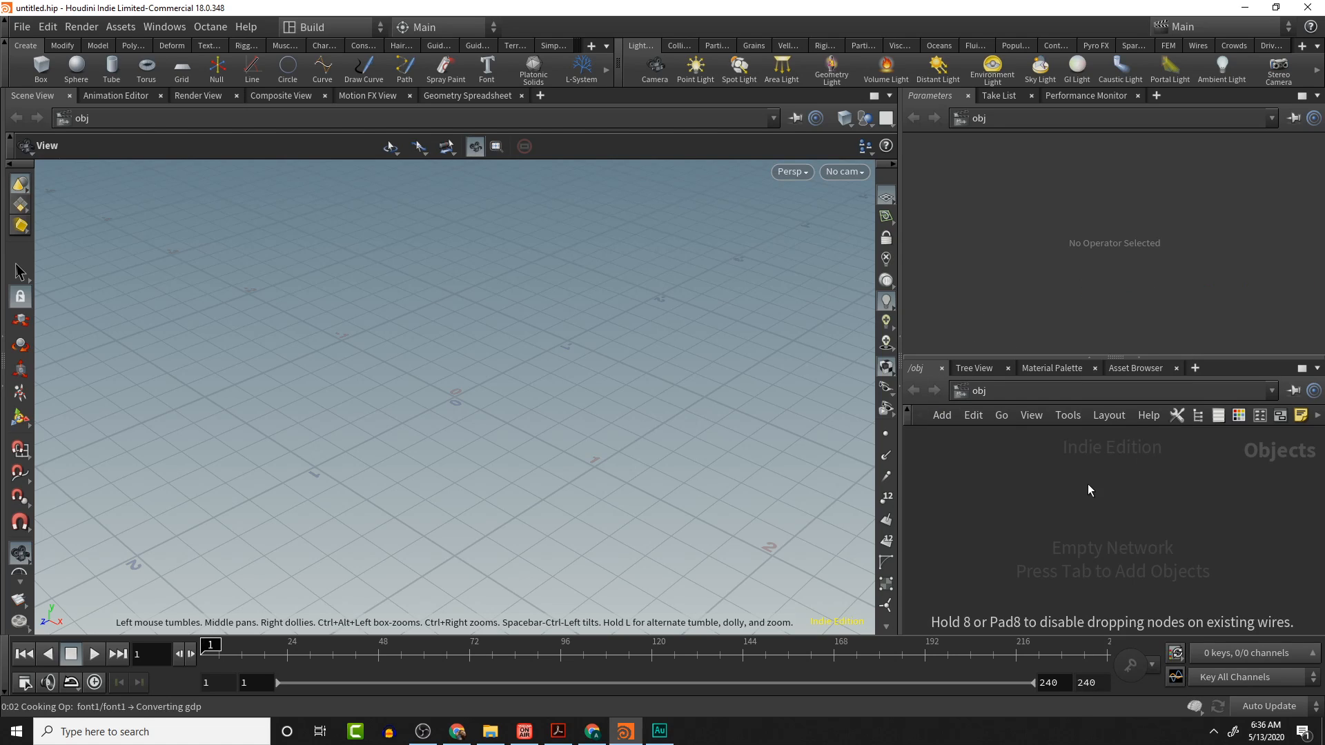
{"action": "left_click", "coordinate": [1095, 482]}
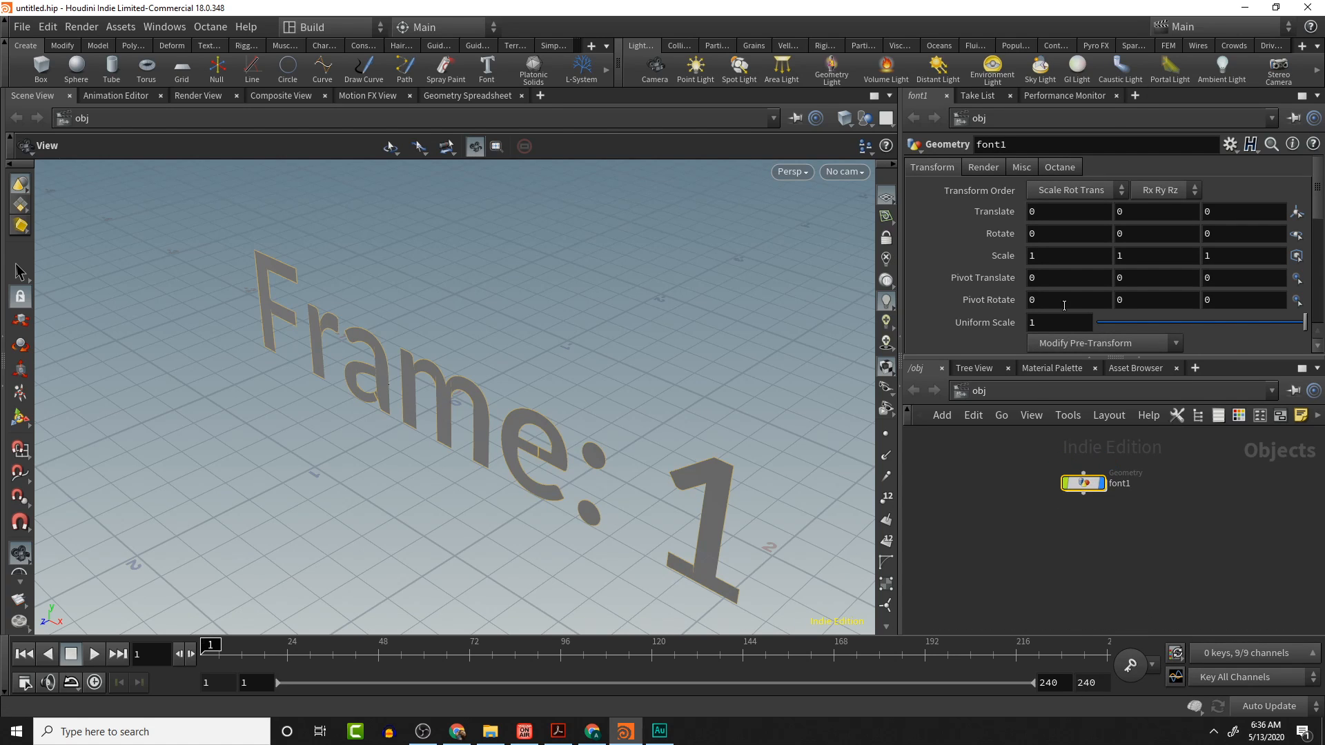
- Inside the font object, replace the Font node's text with CGI Nerd
{"action": "left_click_drag", "start_coordinate": [852, 340], "coordinate": [739, 373]}
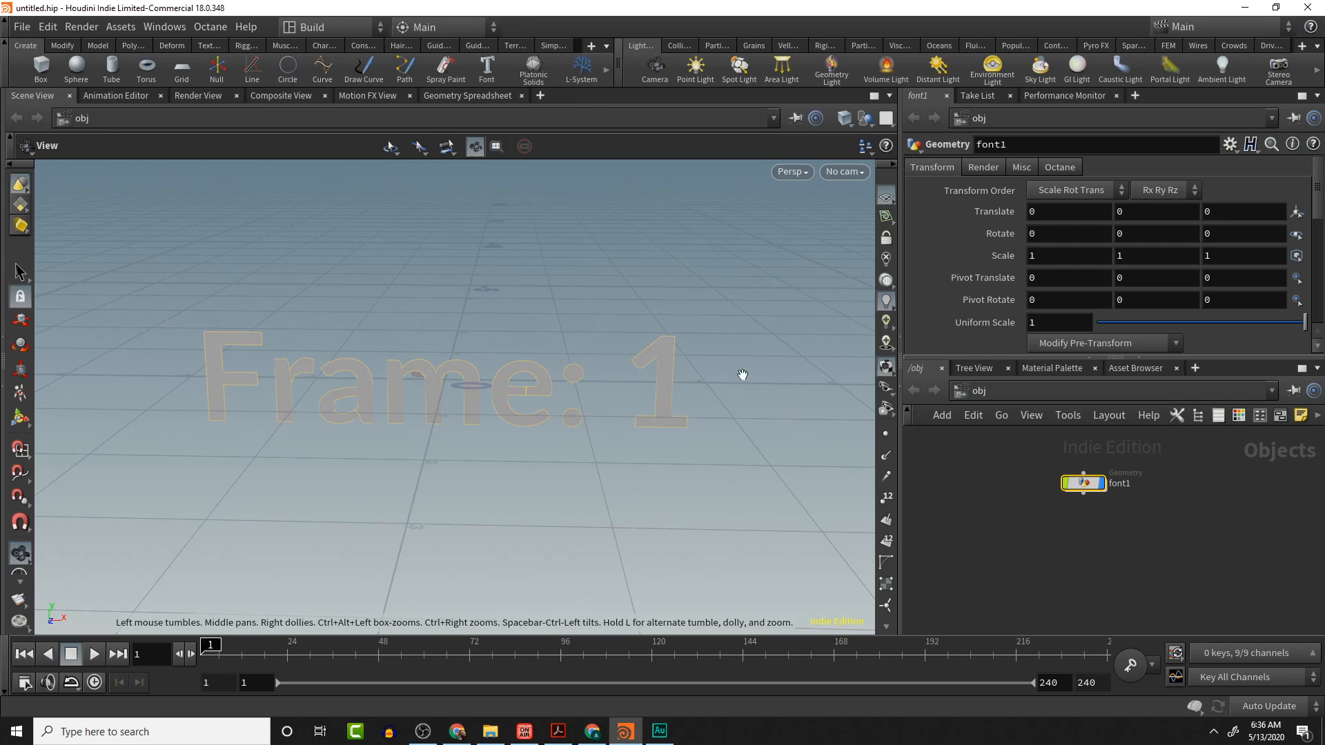
{"action": "scroll", "coordinate": [1111, 267], "scroll_direction": "down", "scroll_amount": 4}
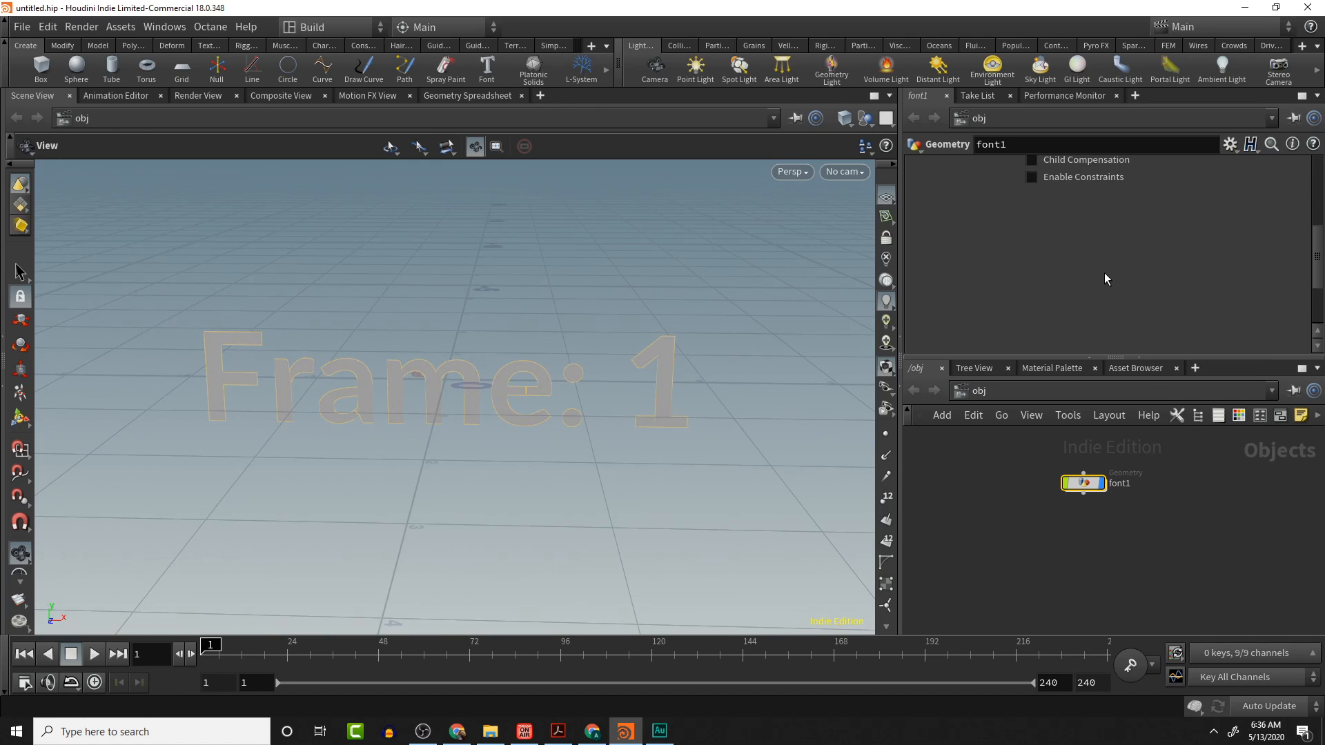
{"action": "scroll", "coordinate": [1105, 272], "scroll_direction": "up", "scroll_amount": 3}
{"action": "scroll", "coordinate": [1104, 274], "scroll_direction": "up", "scroll_amount": 2}
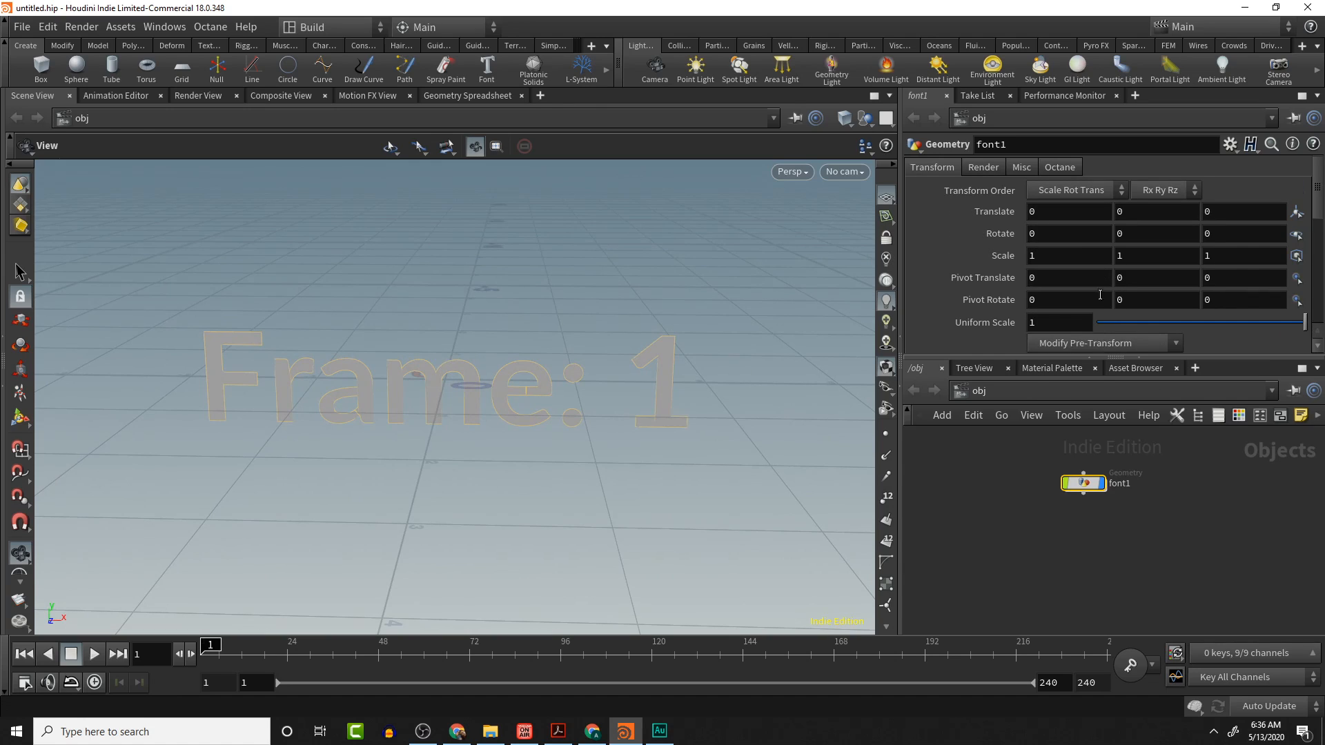
{"action": "double_click", "coordinate": [1085, 485]}
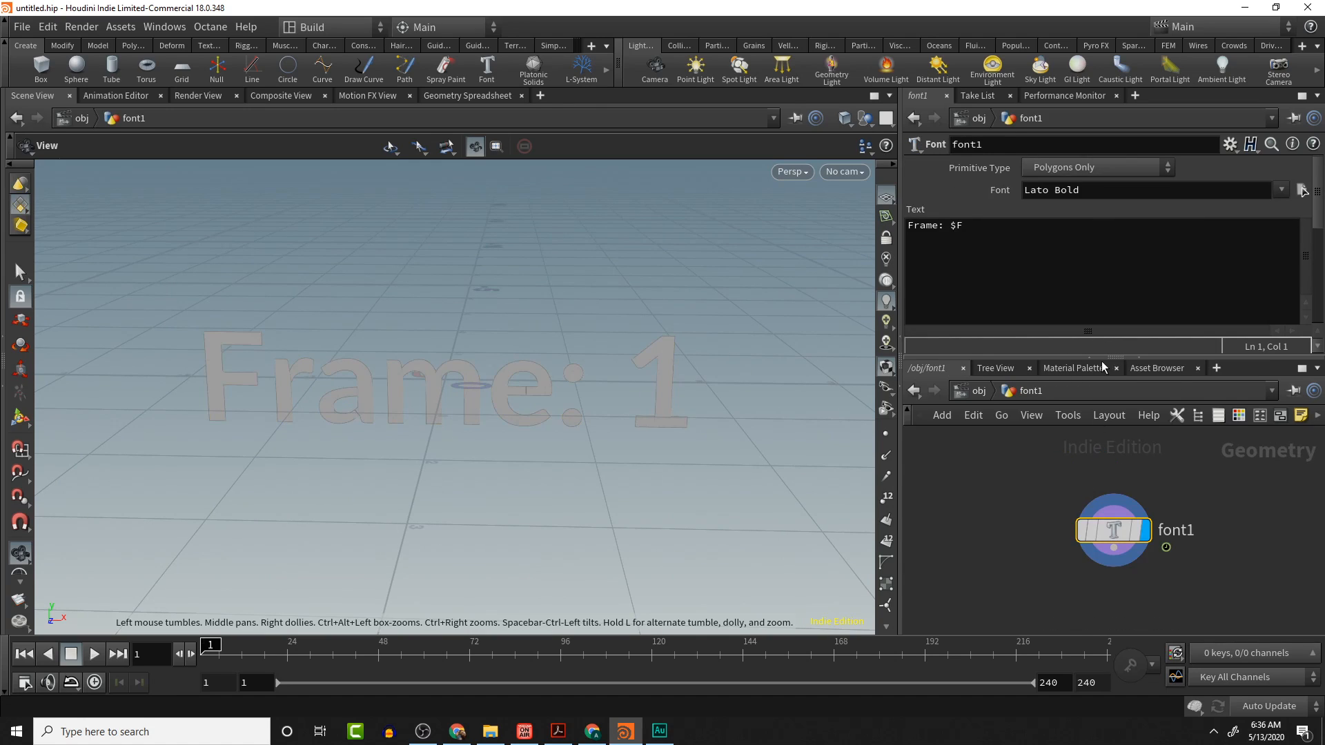
{"action": "left_click", "coordinate": [1071, 236]}
{"action": "key", "text": "ctrl+a"}
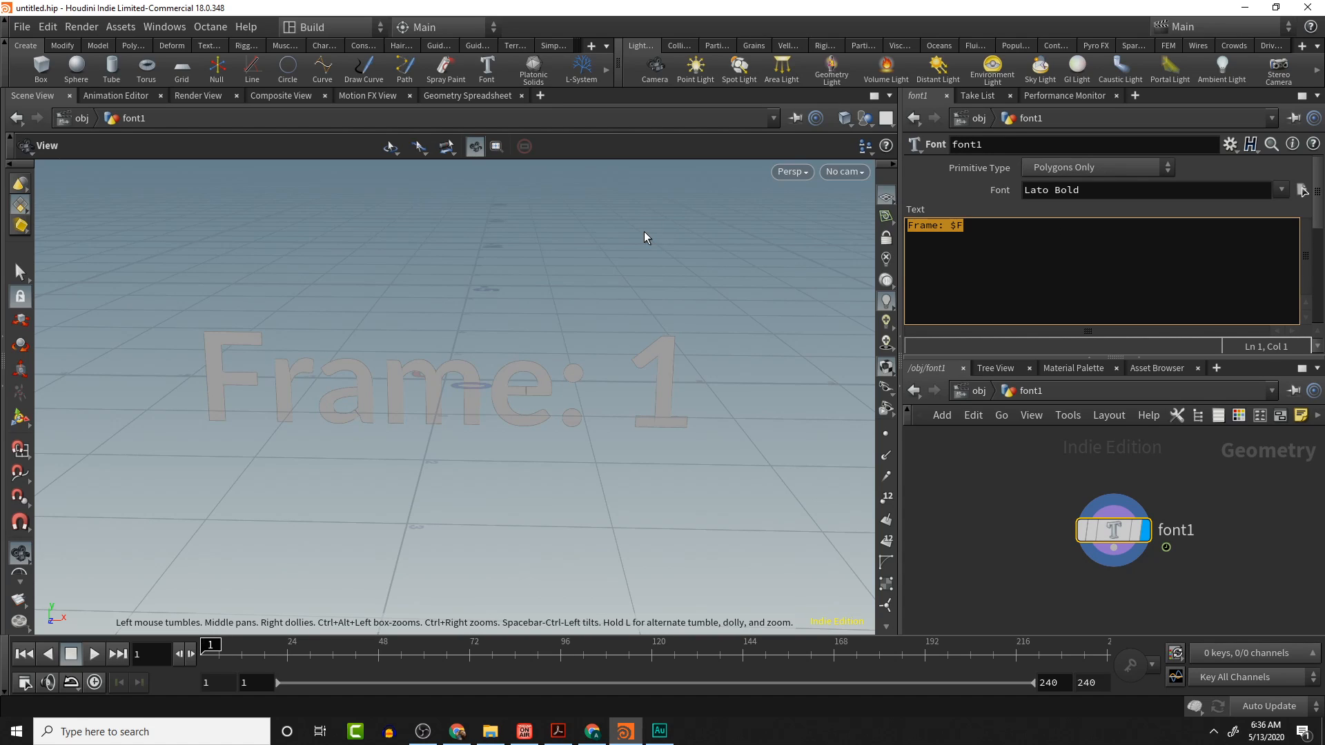
{"action": "type", "text": "CGI Nerd"}
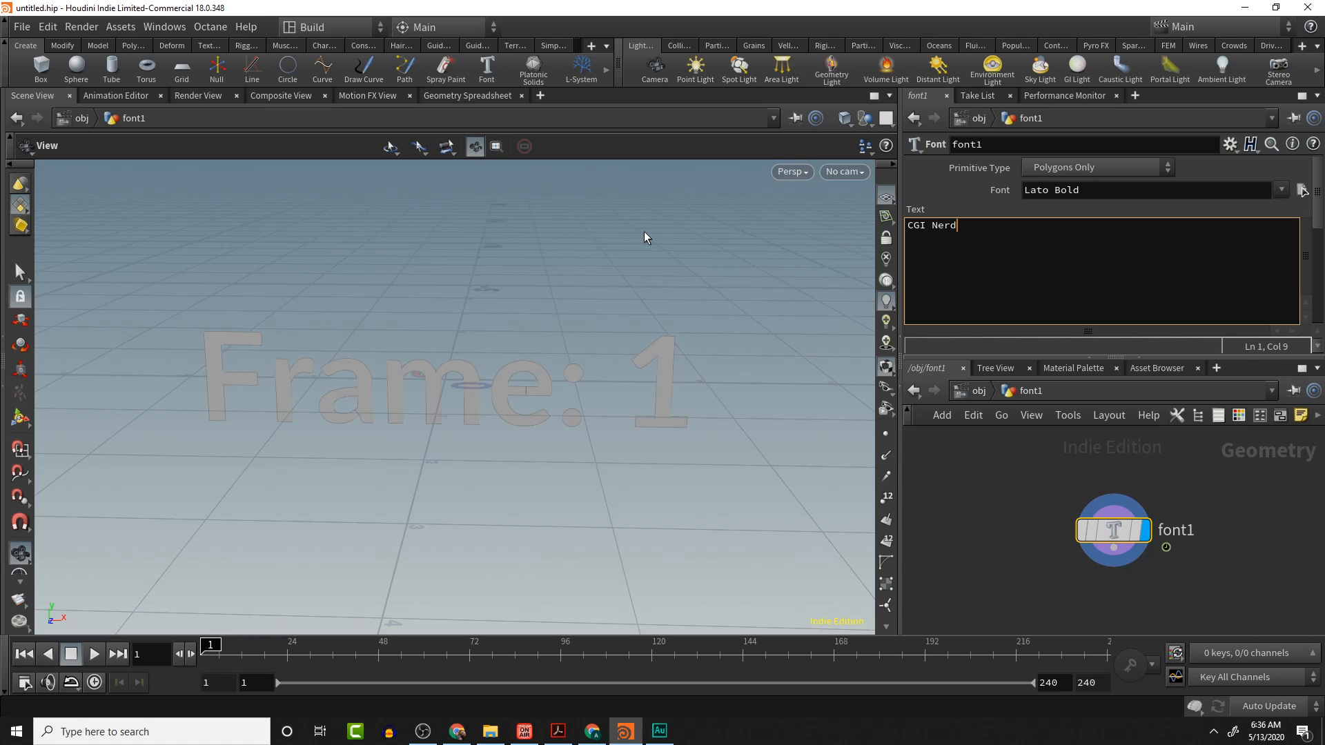
- Rename the font node to CGI_Nerd_Font
{"action": "double_click", "coordinate": [1177, 531]}
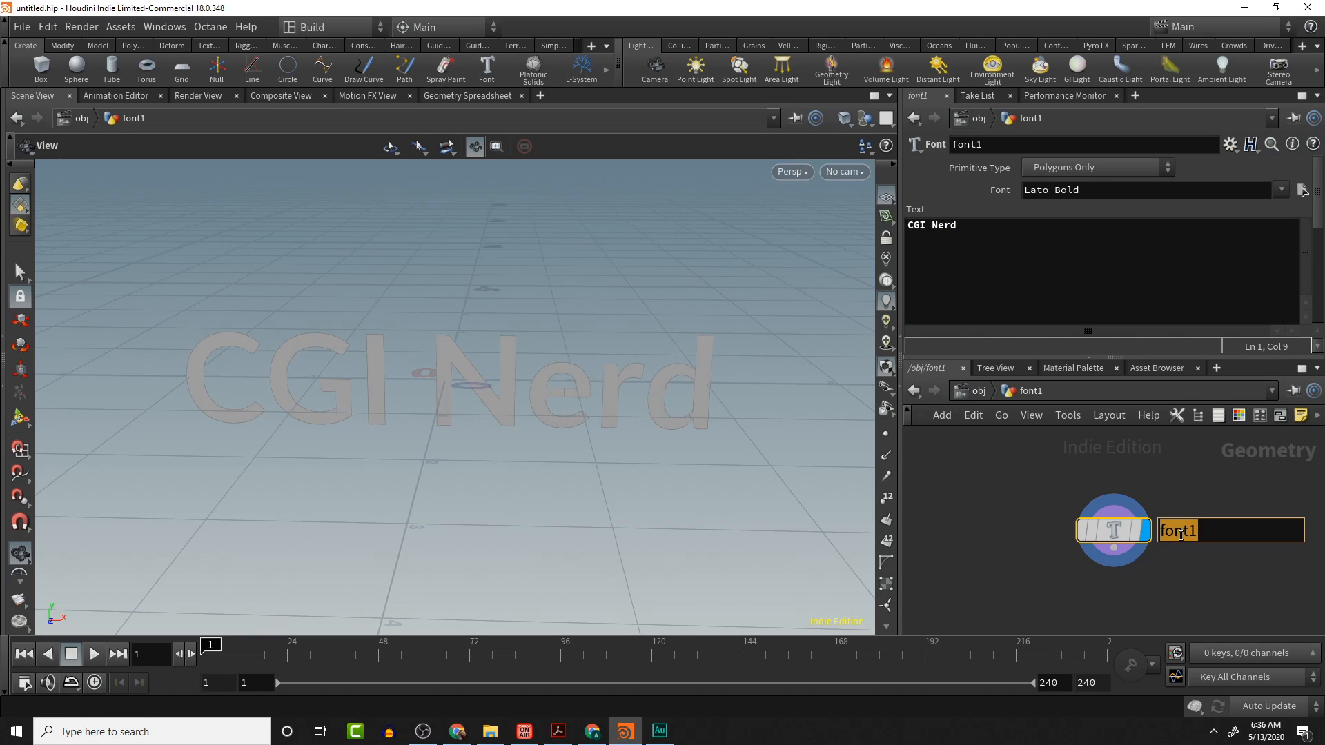
{"action": "type", "text": "CGI_Nerd"}
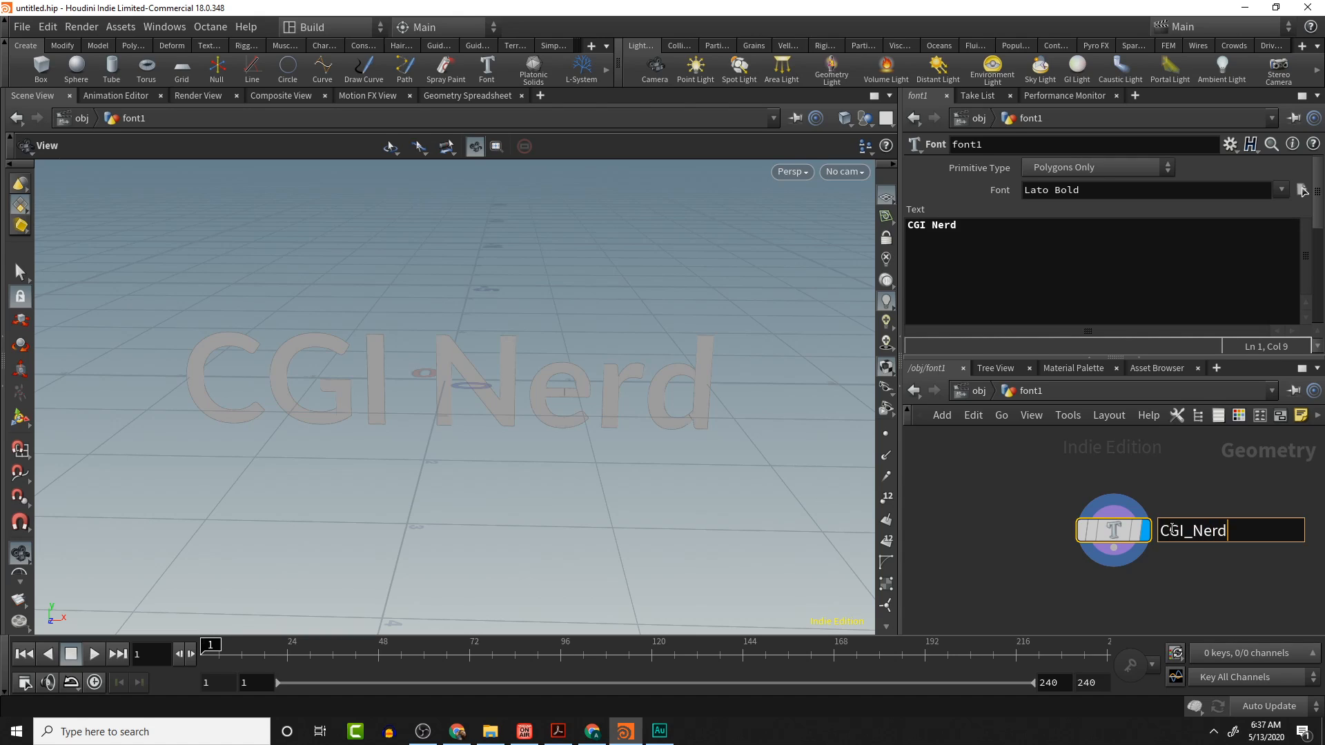
{"action": "type", "text": "_Fot"}
{"action": "key", "text": "Return"}
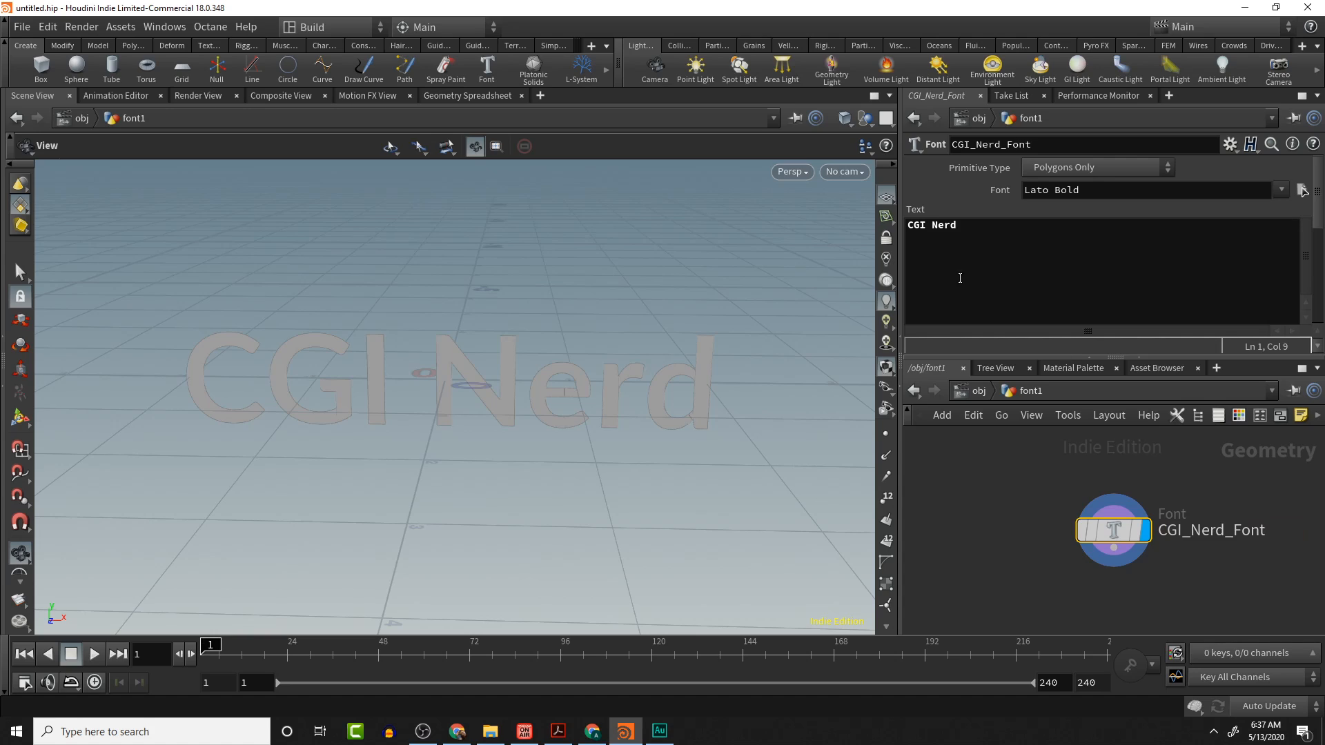
- Set the Font Size of the text to 20
{"action": "scroll", "coordinate": [1008, 180], "scroll_direction": "down", "scroll_amount": 5}
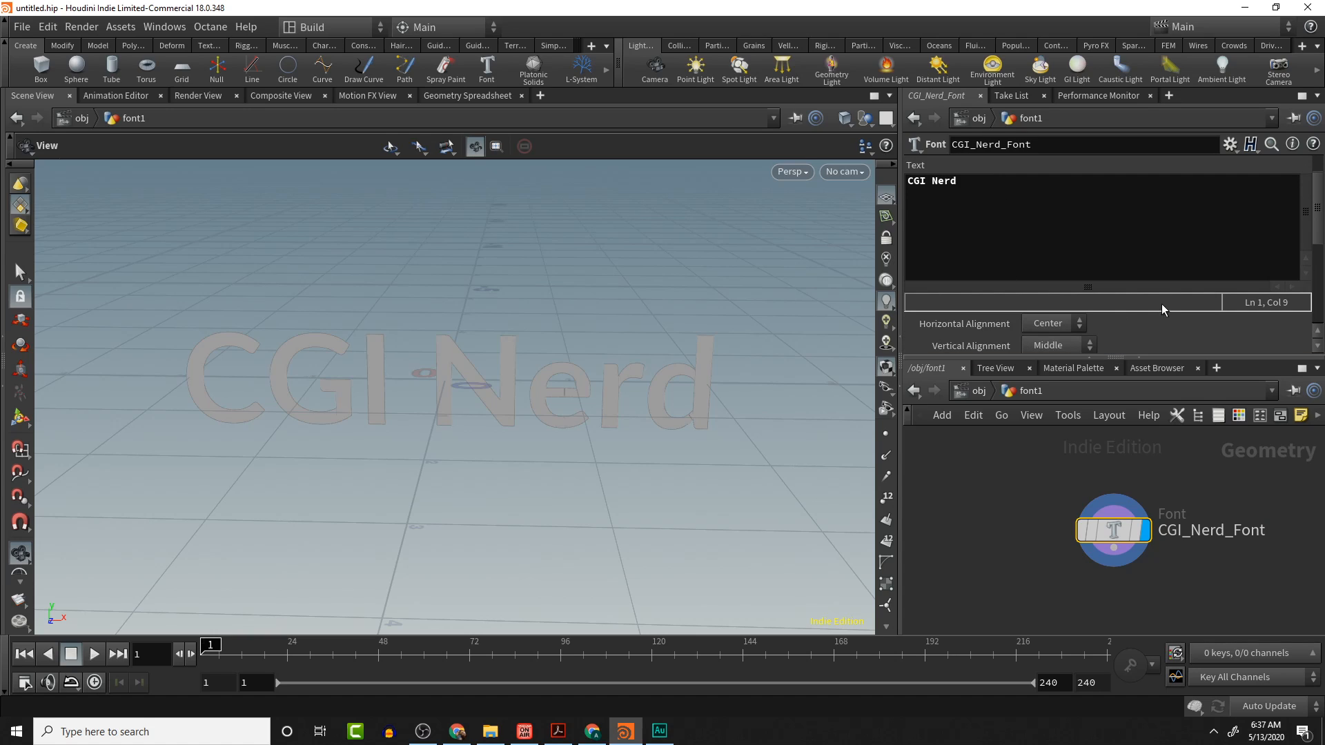
{"action": "scroll", "coordinate": [1025, 306], "scroll_direction": "down", "scroll_amount": 1}
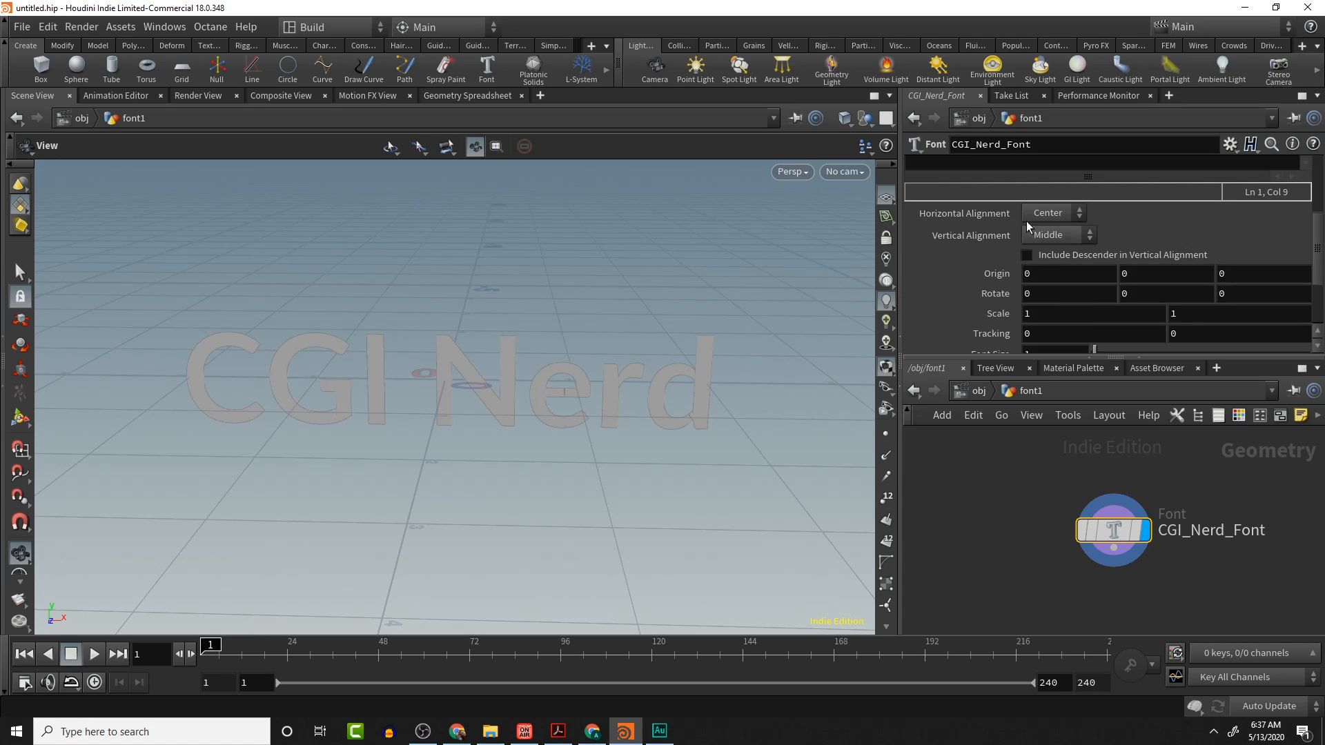
{"action": "scroll", "coordinate": [1042, 268], "scroll_direction": "down", "scroll_amount": 1}
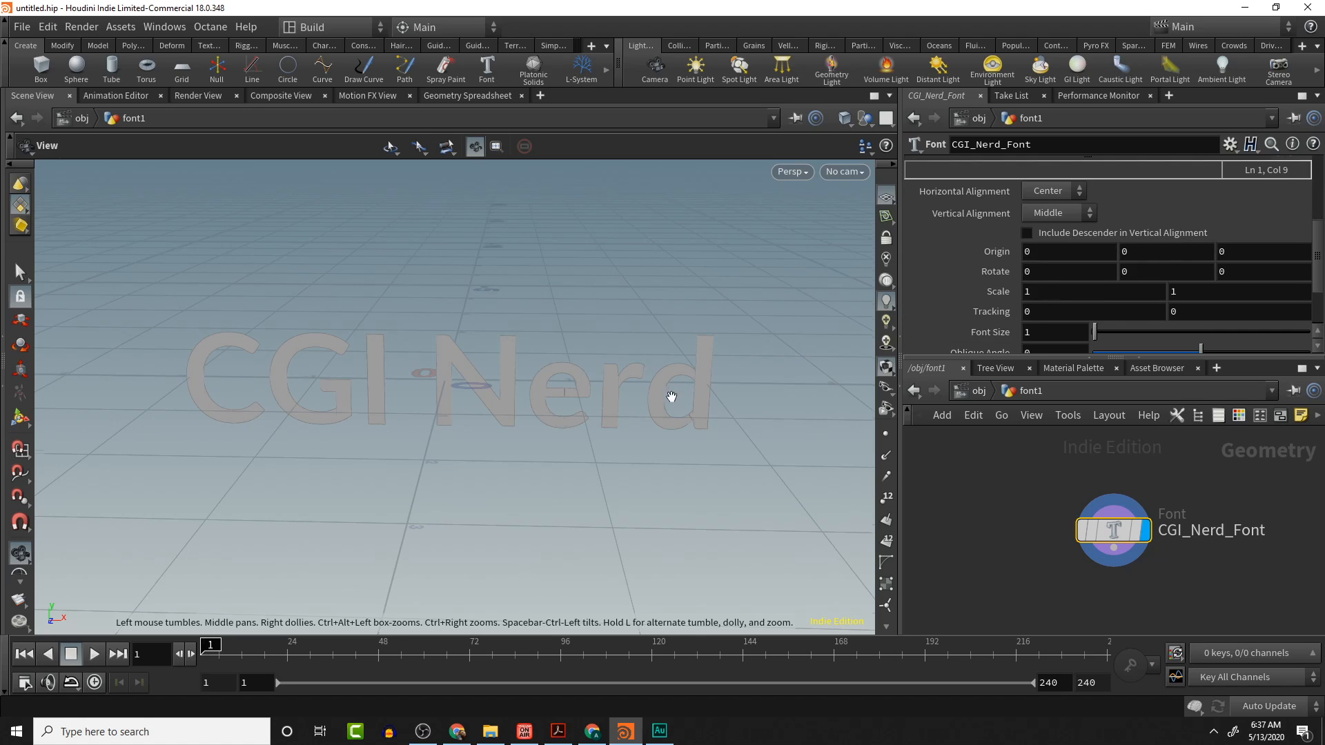
{"action": "scroll", "coordinate": [659, 408], "scroll_direction": "down", "scroll_amount": 5}
{"action": "mouse_move", "coordinate": [659, 414]}
{"action": "left_mouse_down"}
{"action": "mouse_move", "coordinate": [644, 428]}
{"action": "mouse_move", "coordinate": [662, 420]}
{"action": "mouse_move", "coordinate": [751, 472]}
{"action": "mouse_move", "coordinate": [630, 458]}
{"action": "mouse_move", "coordinate": [630, 405]}
{"action": "mouse_move", "coordinate": [698, 405]}
{"action": "mouse_move", "coordinate": [661, 401]}
{"action": "left_mouse_up"}
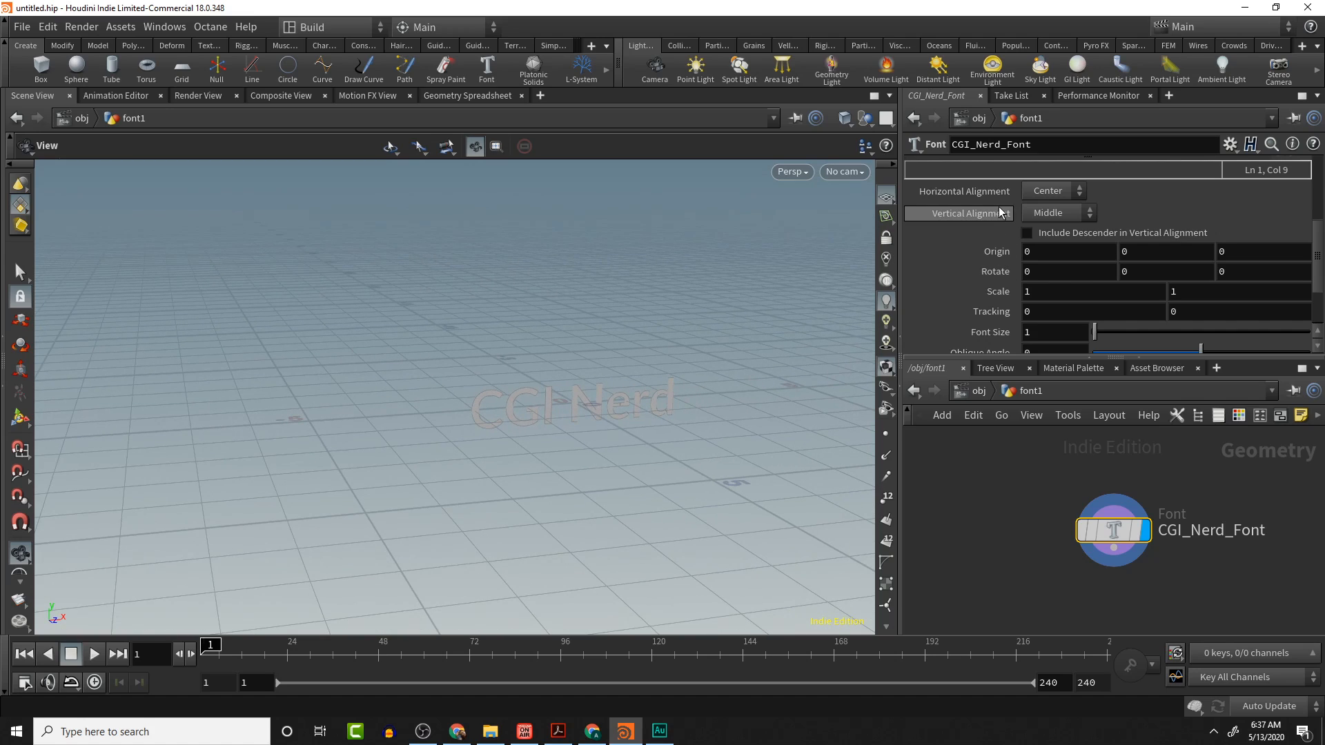
{"action": "scroll", "coordinate": [973, 260], "scroll_direction": "down", "scroll_amount": 1}
{"action": "scroll", "coordinate": [973, 259], "scroll_direction": "down", "scroll_amount": 1}
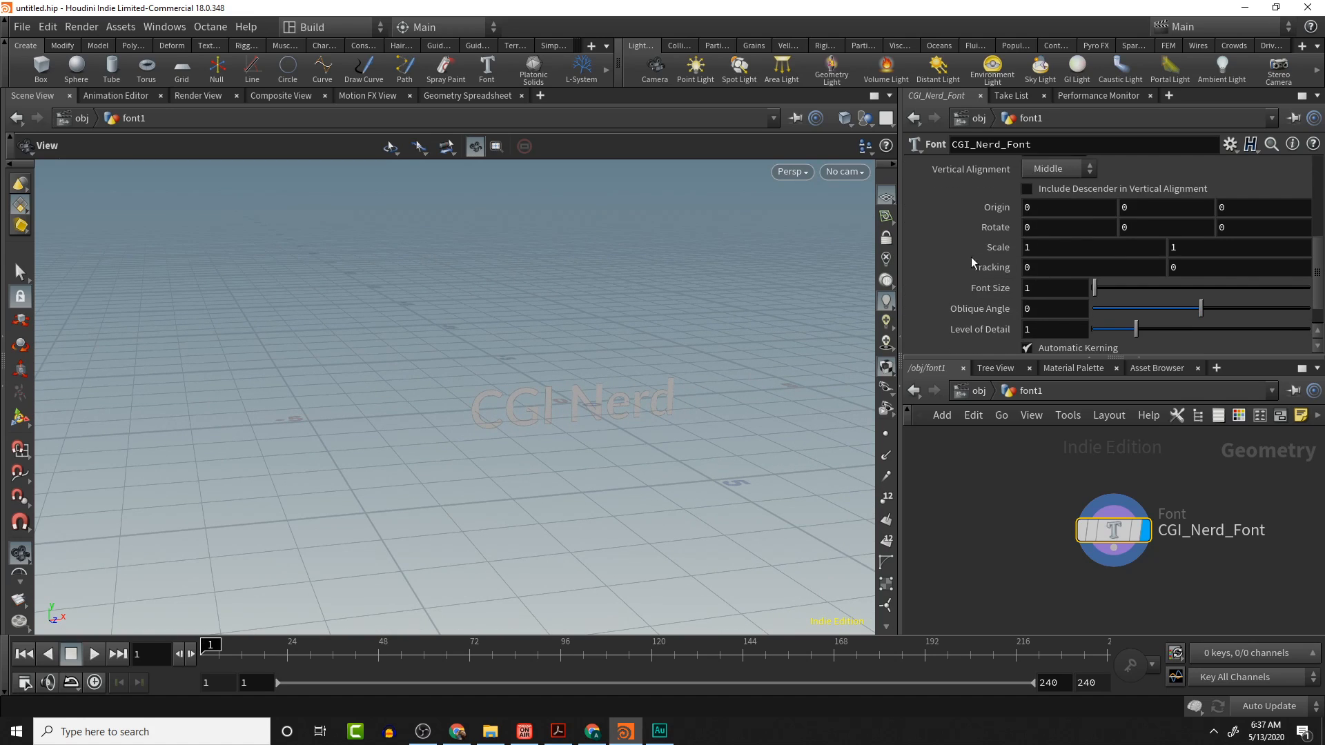
{"action": "scroll", "coordinate": [994, 283], "scroll_direction": "down", "scroll_amount": 1}
{"action": "scroll", "coordinate": [1004, 276], "scroll_direction": "down", "scroll_amount": 1}
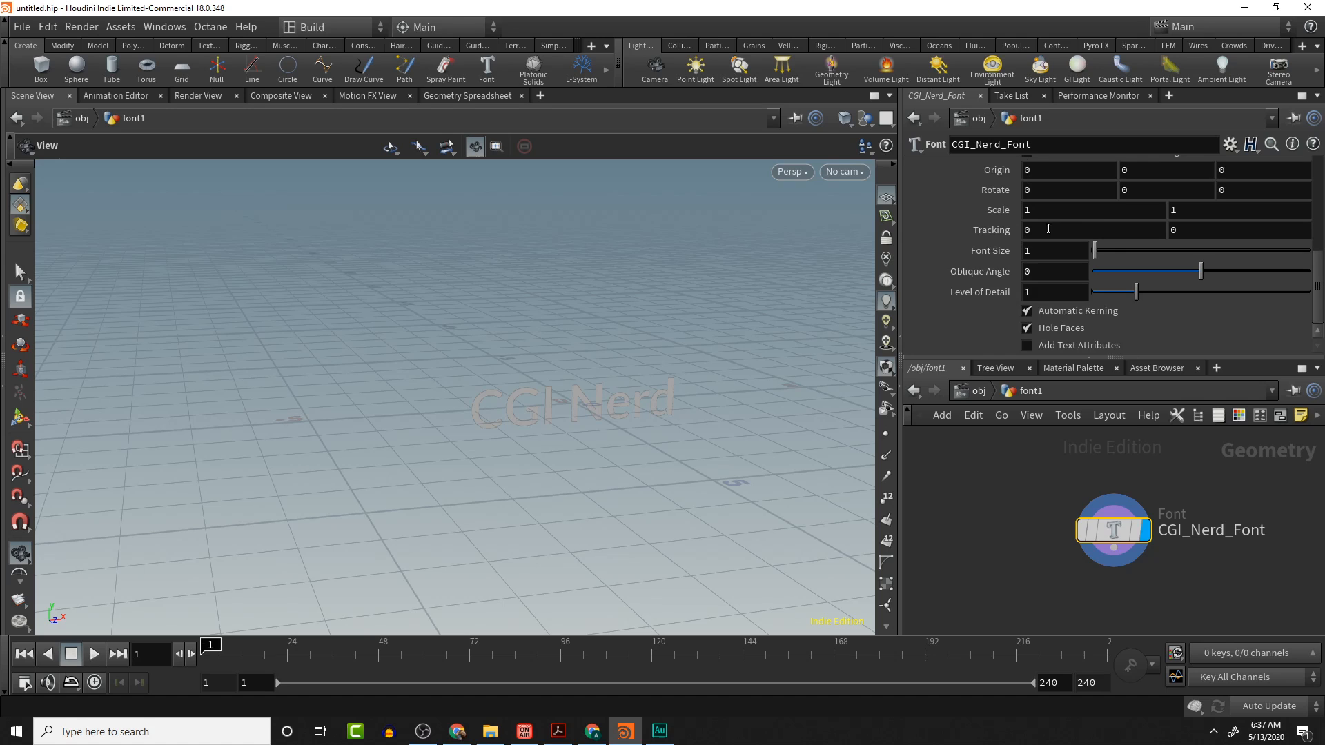
{"action": "double_click", "coordinate": [1057, 251]}
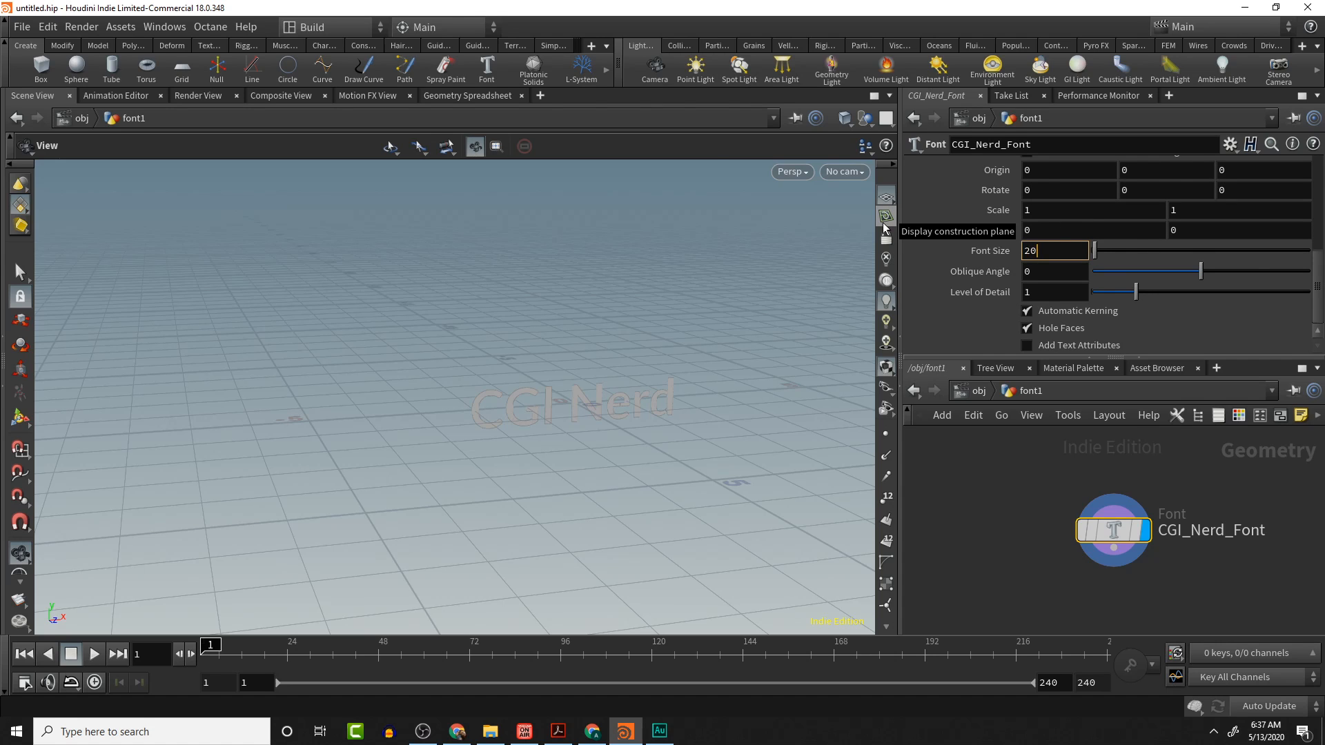
{"action": "key", "text": "Return"}
- Raise the text's Origin Y value to 7.4 so the letters sit above the ground grid
{"action": "scroll", "coordinate": [673, 415], "scroll_direction": "down", "scroll_amount": 5}
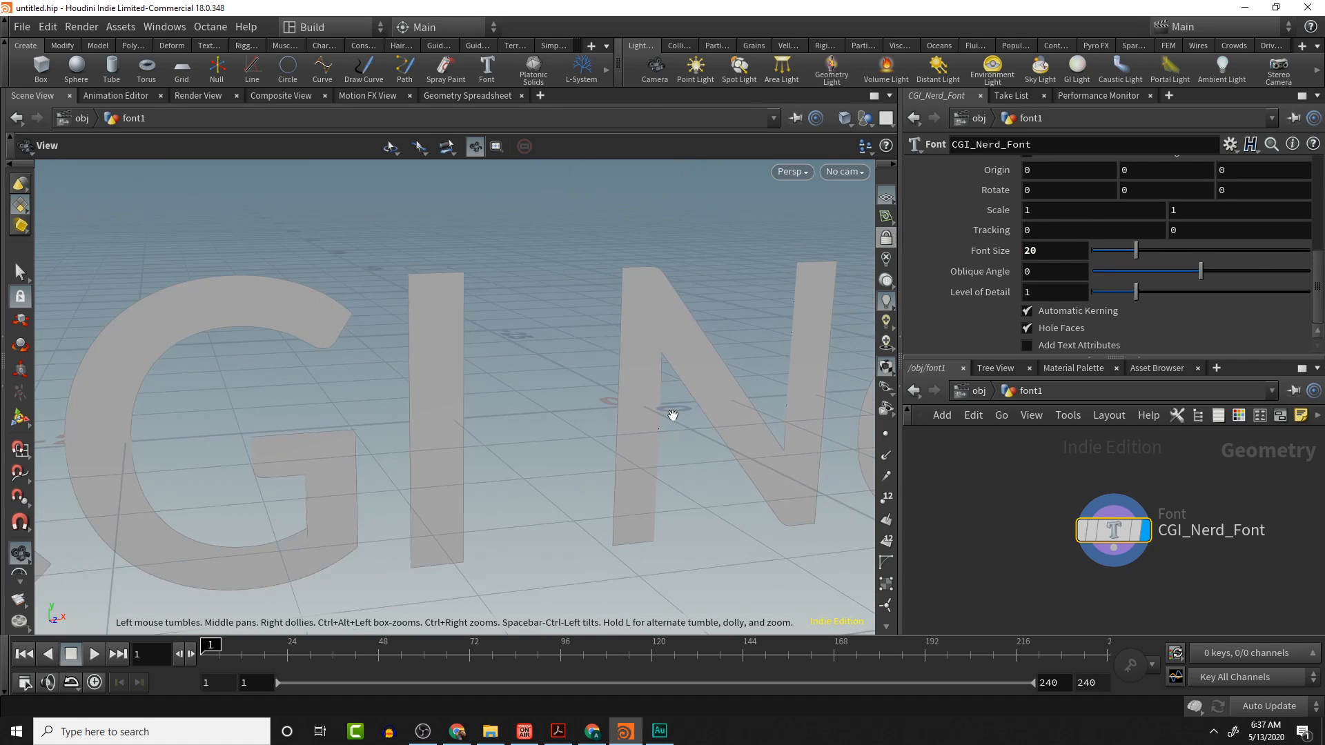
{"action": "scroll", "coordinate": [673, 414], "scroll_direction": "down", "scroll_amount": 6}
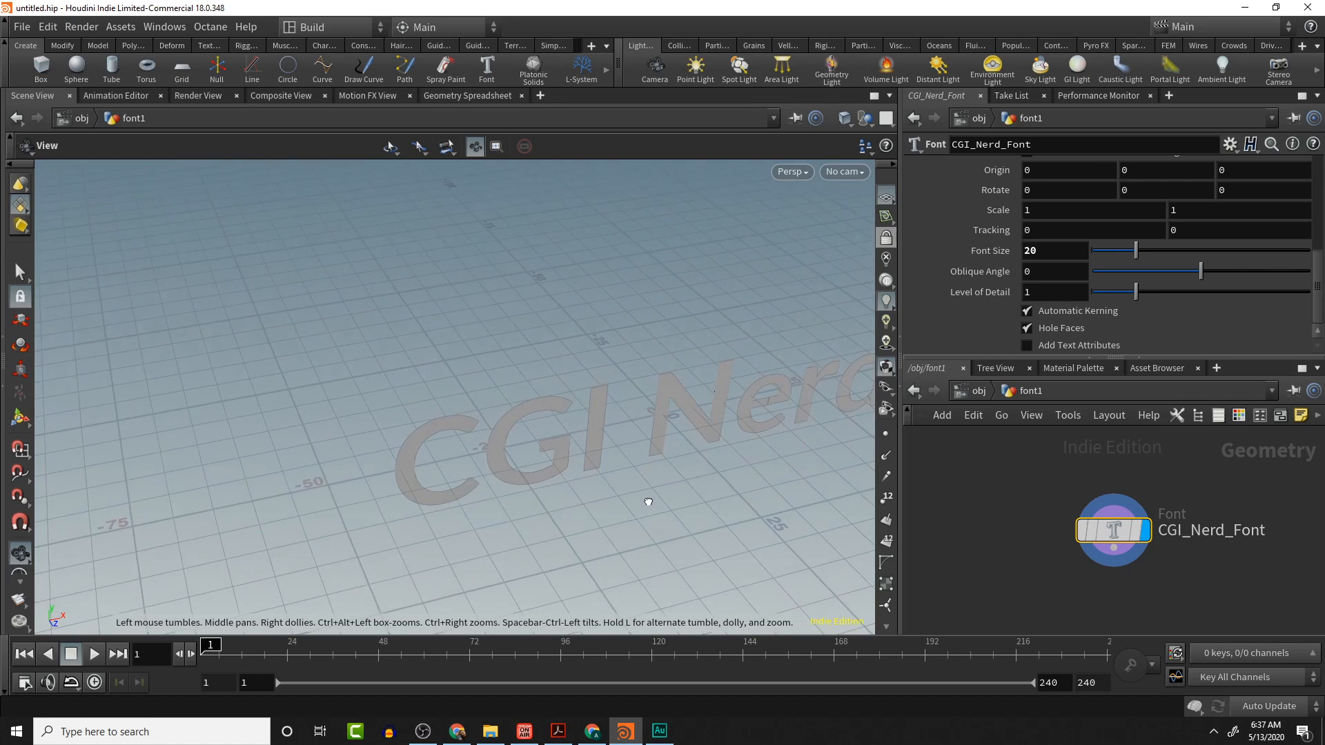
{"action": "left_click_drag", "start_coordinate": [649, 502], "coordinate": [638, 452]}
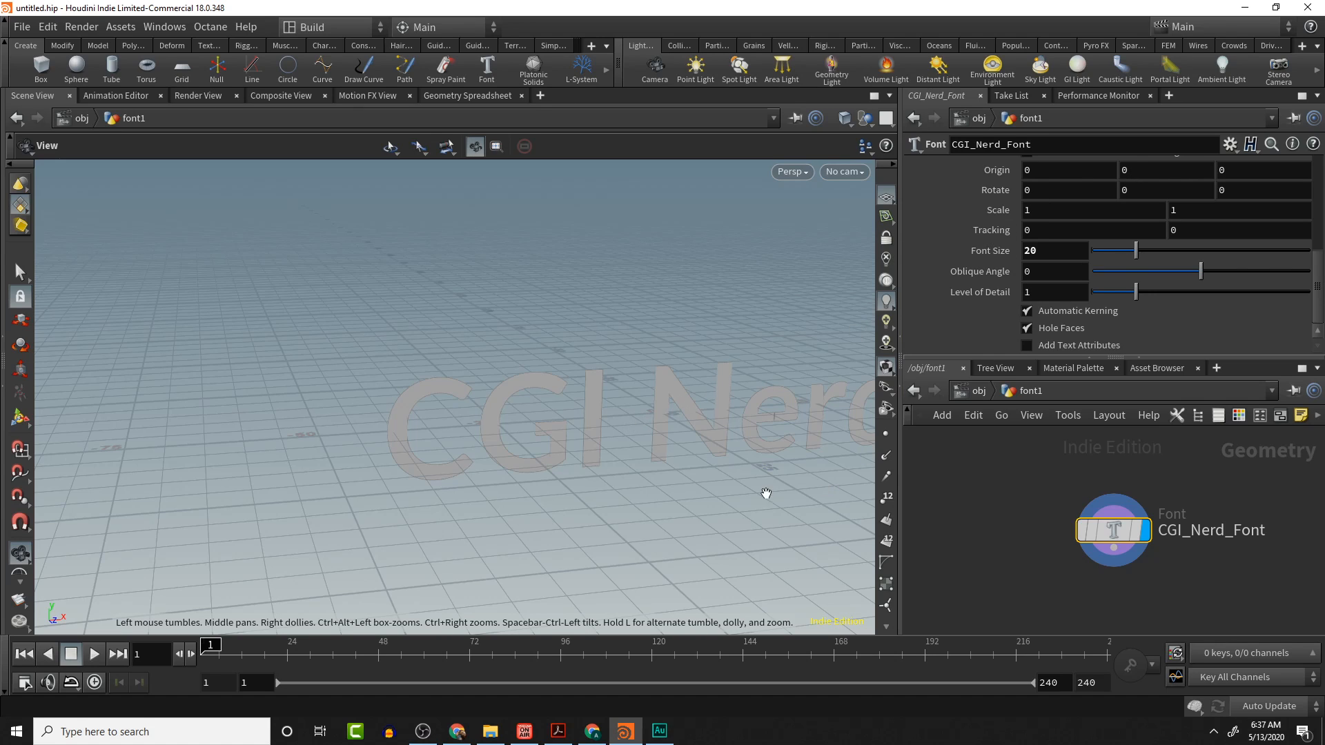
{"action": "middle_click_drag", "start_coordinate": [766, 493], "coordinate": [477, 499]}
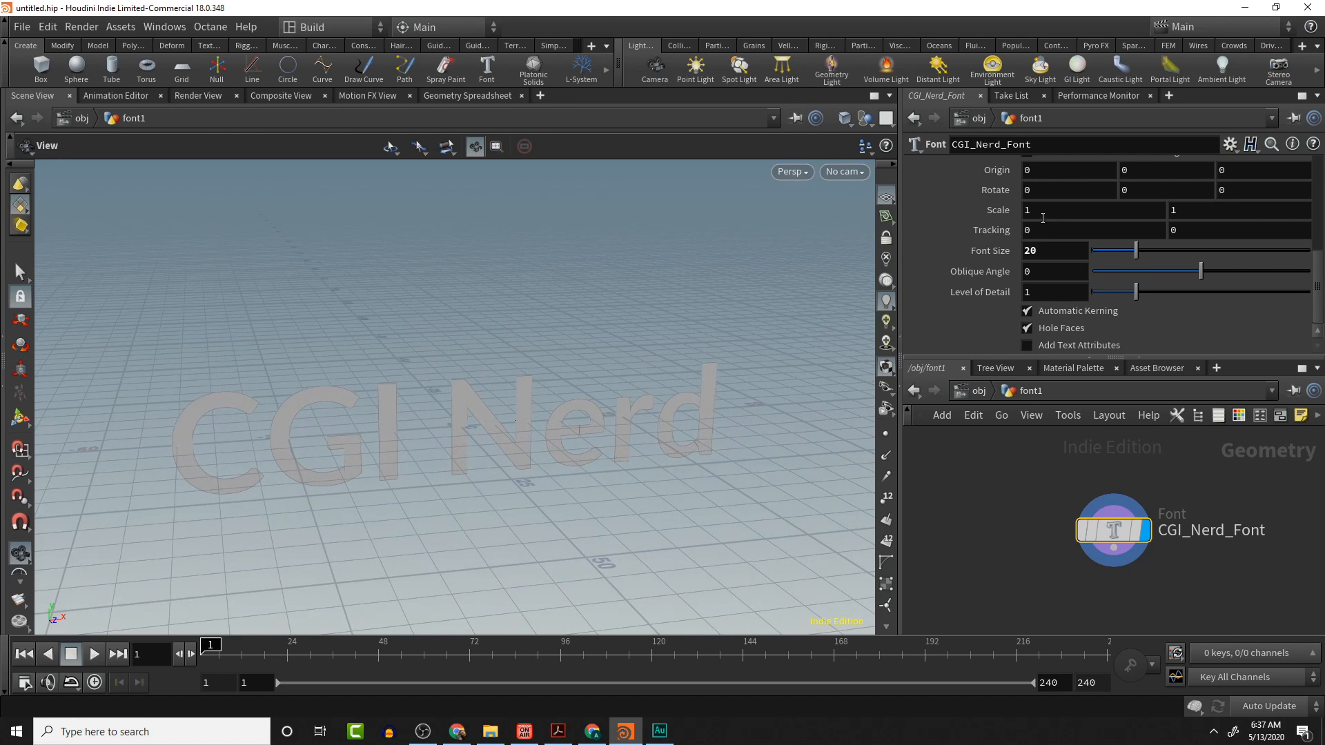
{"action": "scroll", "coordinate": [1024, 226], "scroll_direction": "up", "scroll_amount": 3}
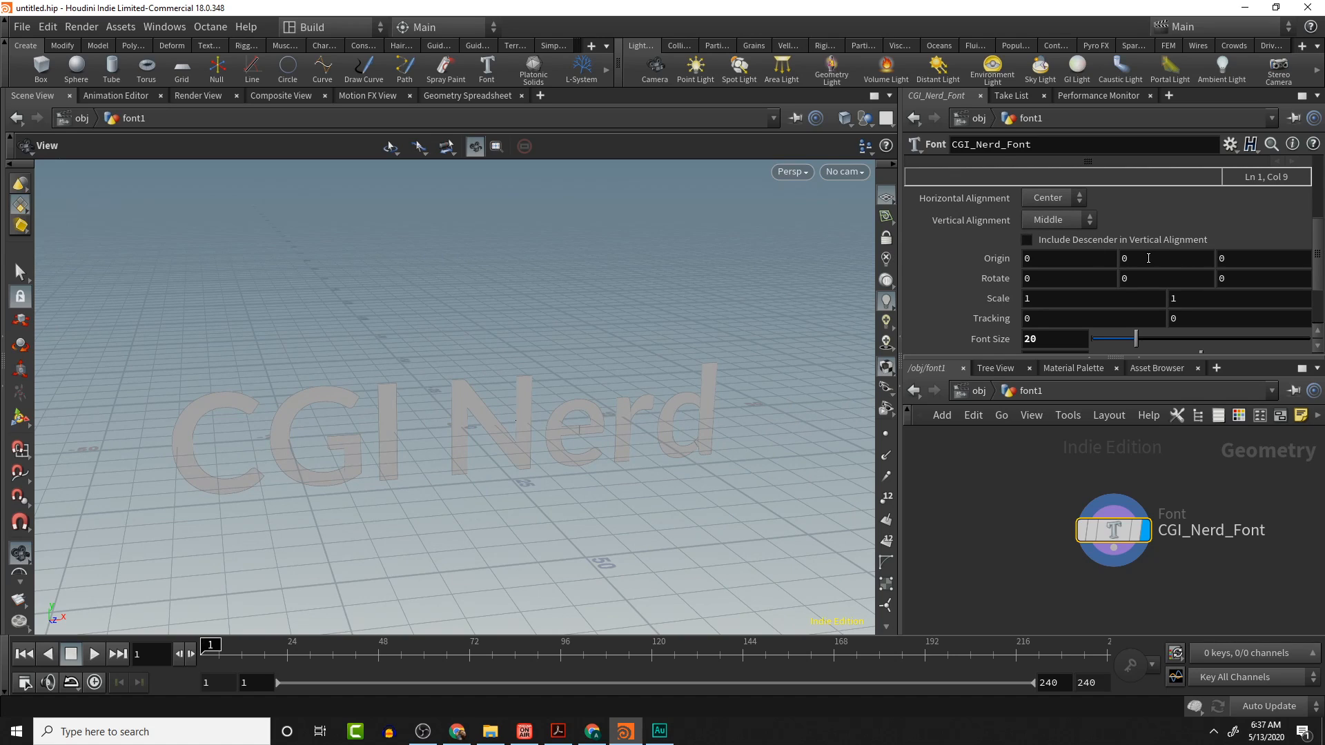
{"action": "middle_click_drag", "start_coordinate": [1145, 257], "coordinate": [1319, 259]}
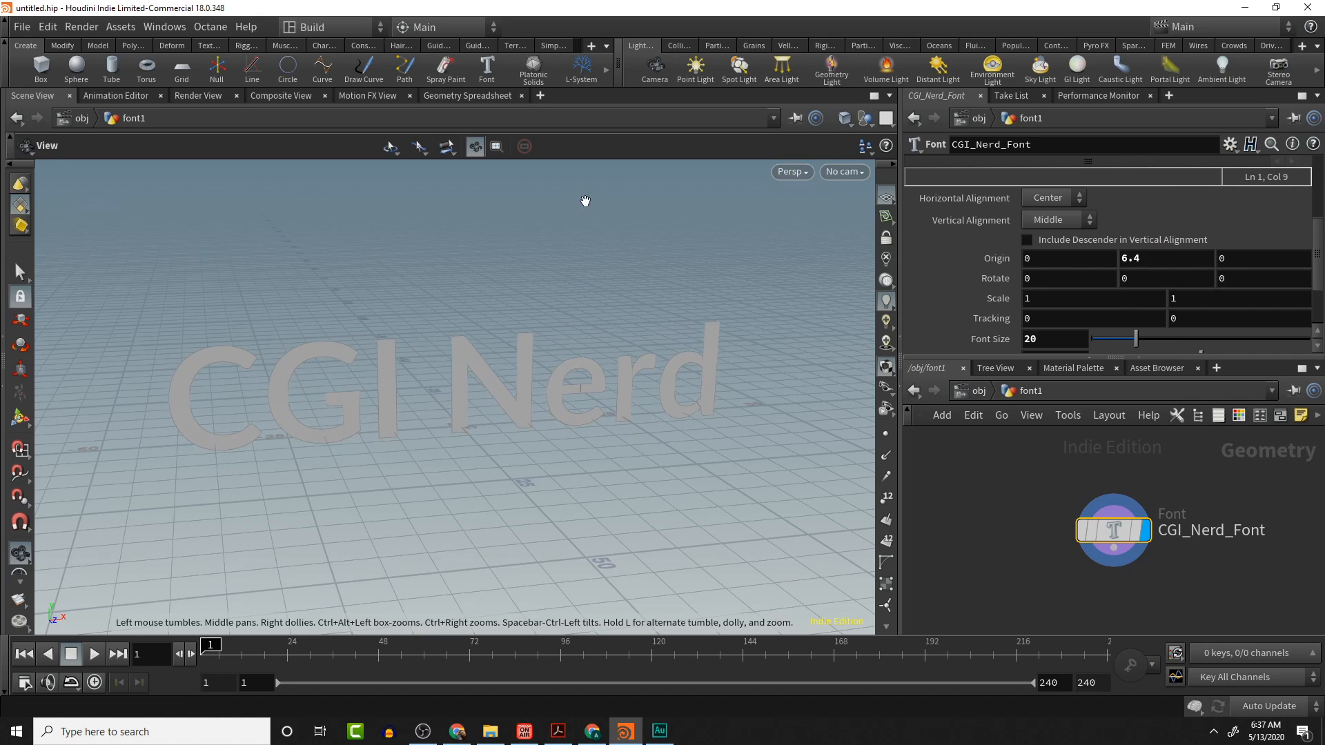
{"action": "left_click", "coordinate": [797, 173]}
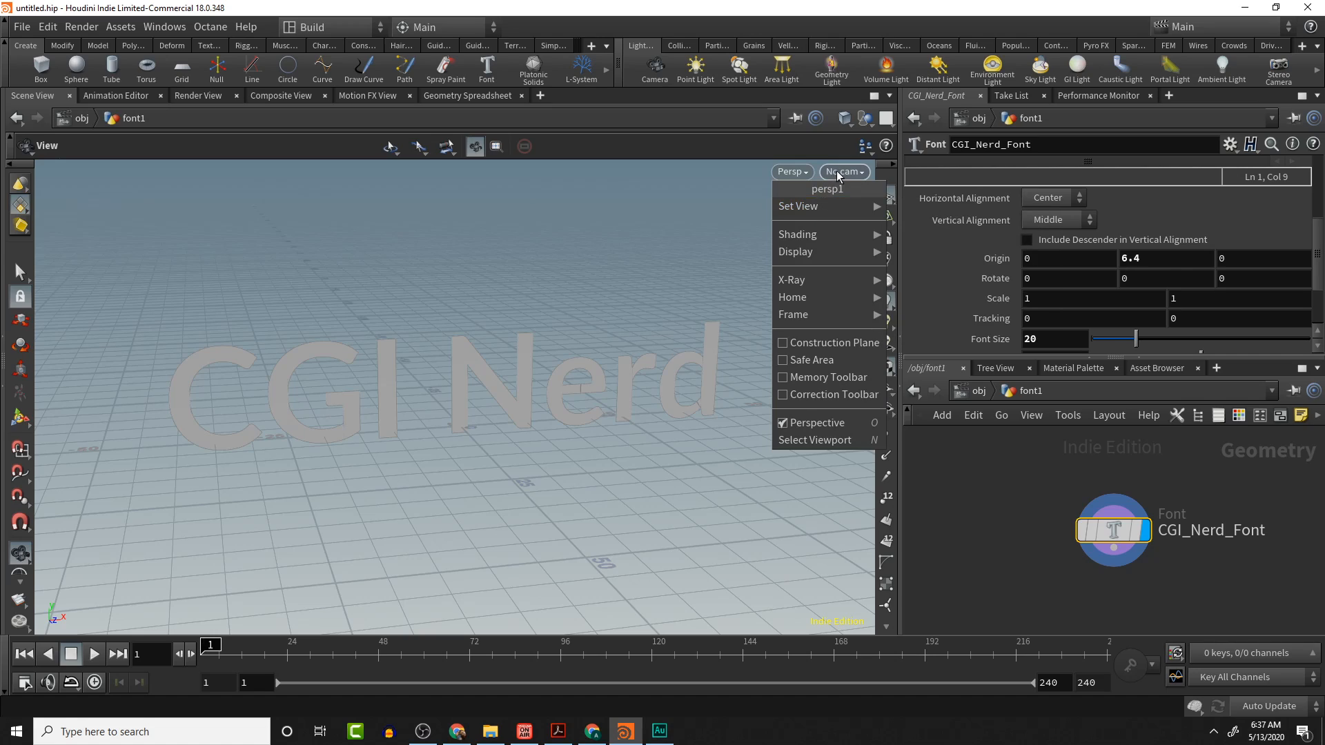
{"action": "left_click", "coordinate": [837, 172]}
{"action": "left_click", "coordinate": [834, 173]}
{"action": "left_click", "coordinate": [802, 174]}
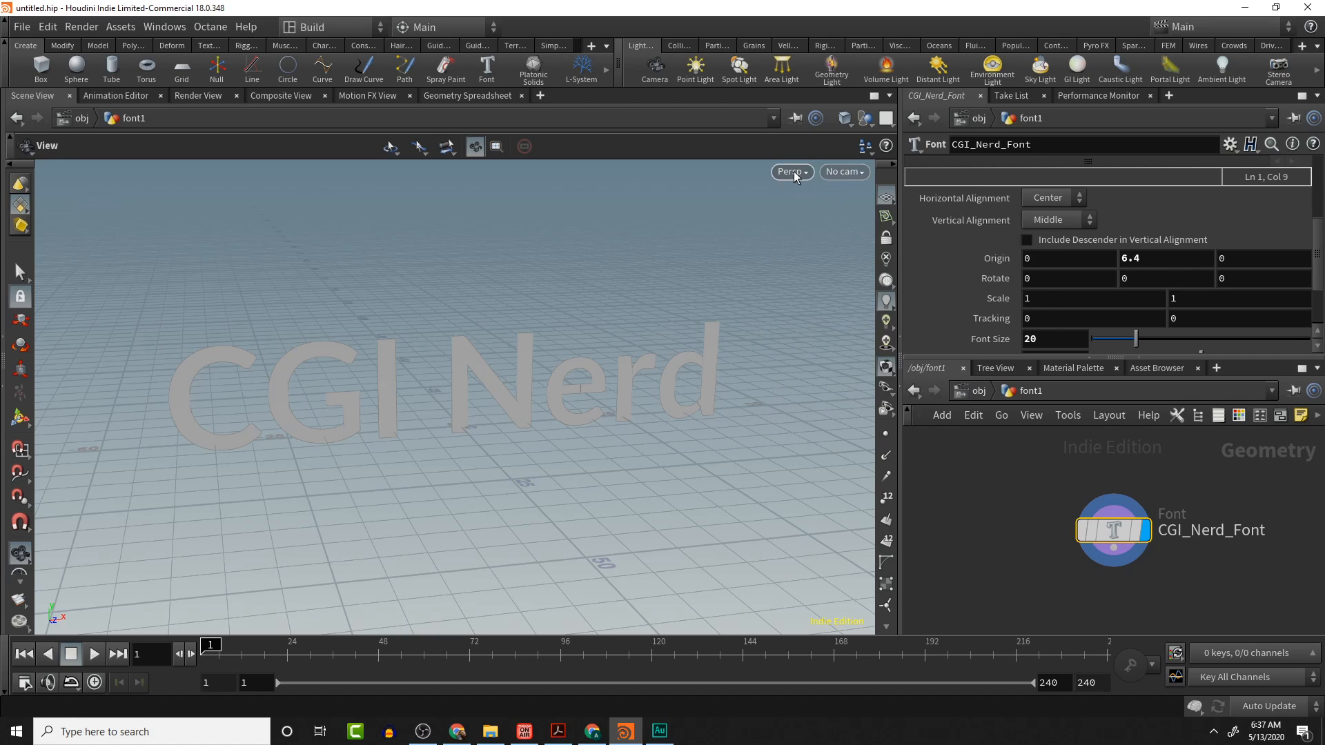
{"action": "left_click", "coordinate": [798, 174]}
{"action": "mouse_move", "coordinate": [835, 208]}
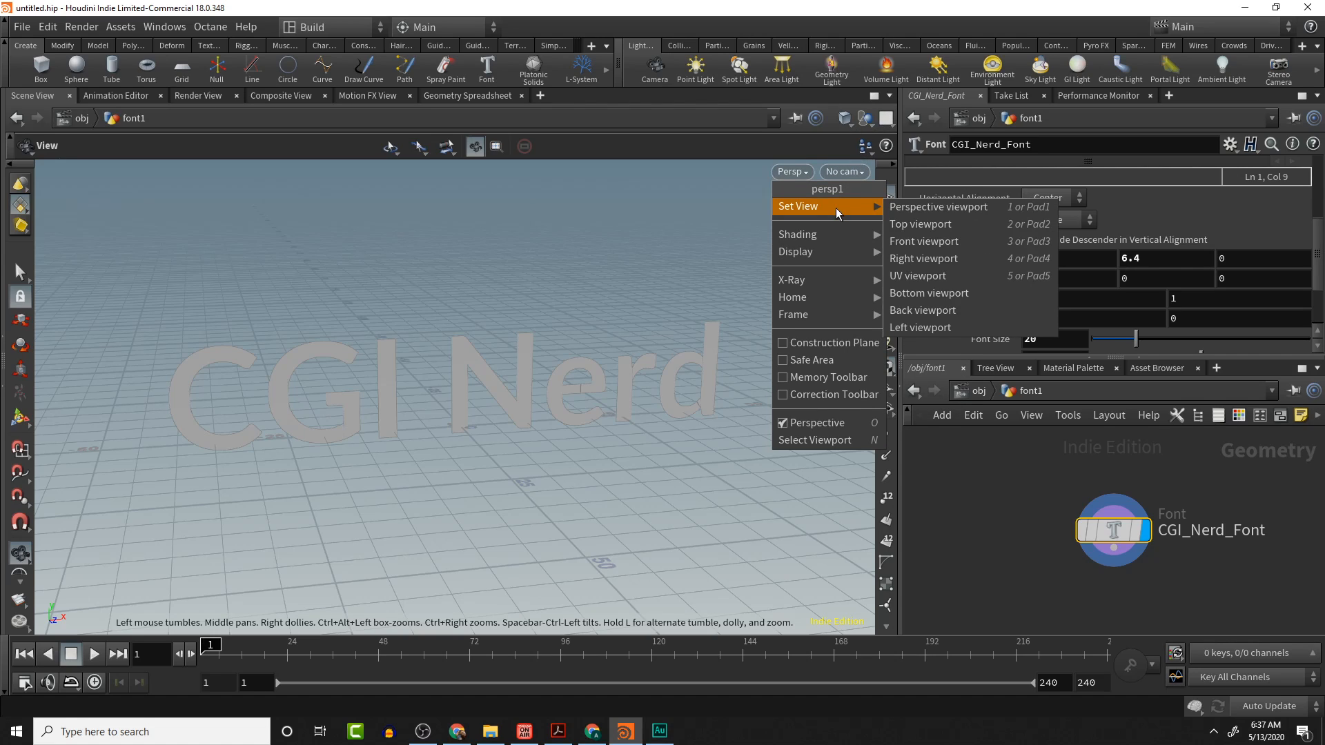
{"action": "left_click", "coordinate": [947, 243]}
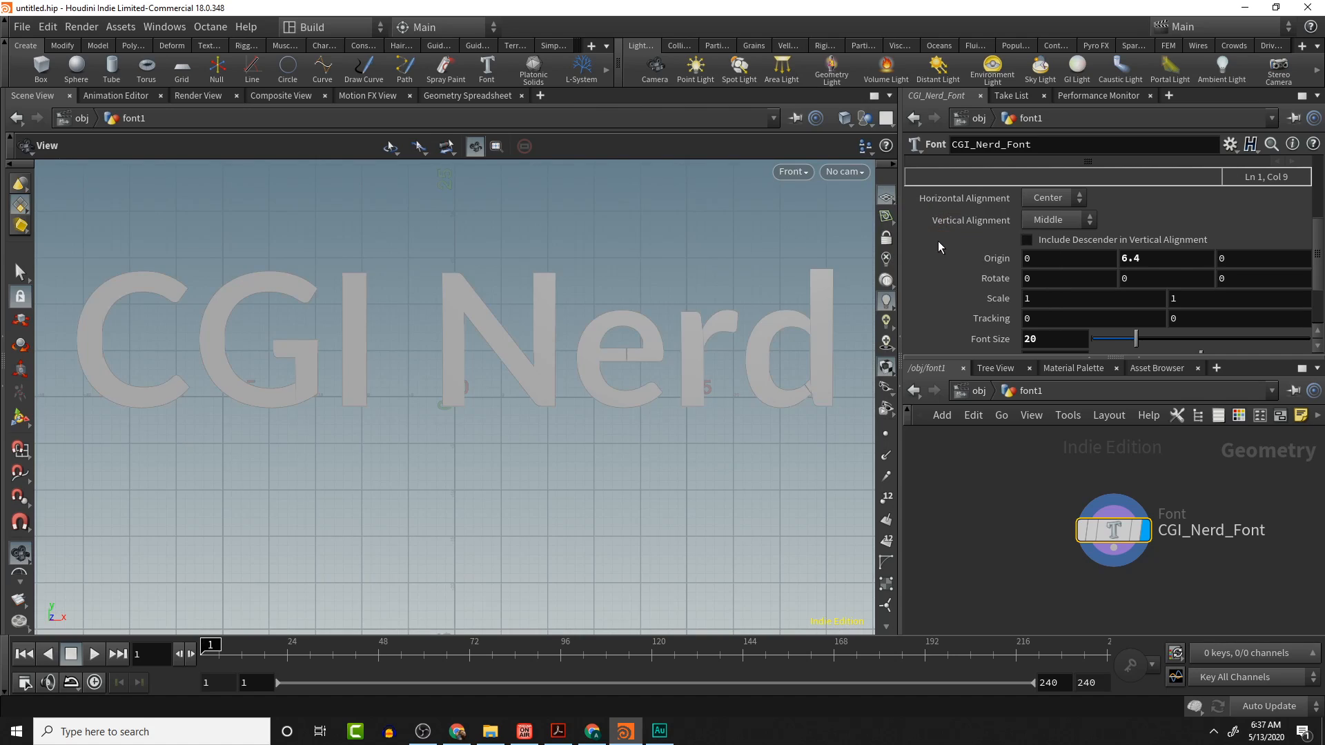
{"action": "middle_click_drag", "start_coordinate": [1165, 264], "coordinate": [1254, 268]}
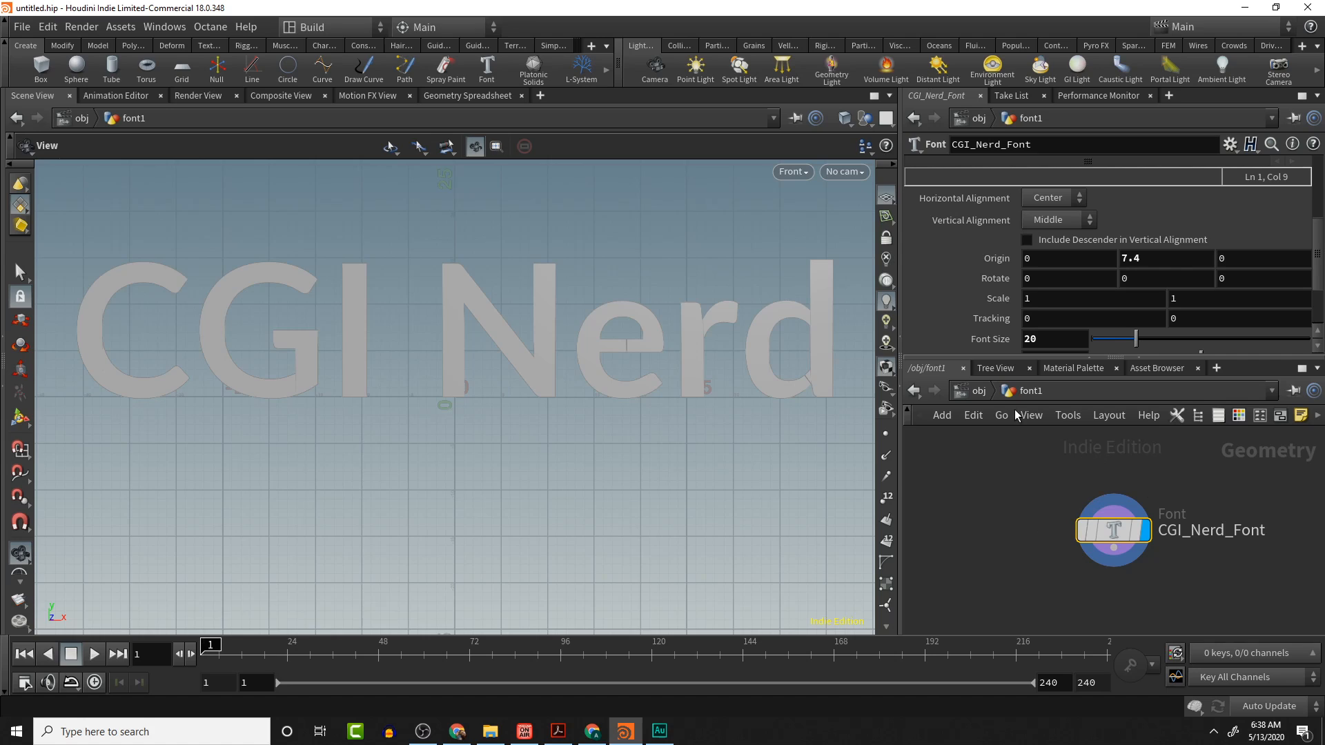
- Return to the object level and switch the viewport back to the perspective view
{"action": "left_click", "coordinate": [976, 392]}
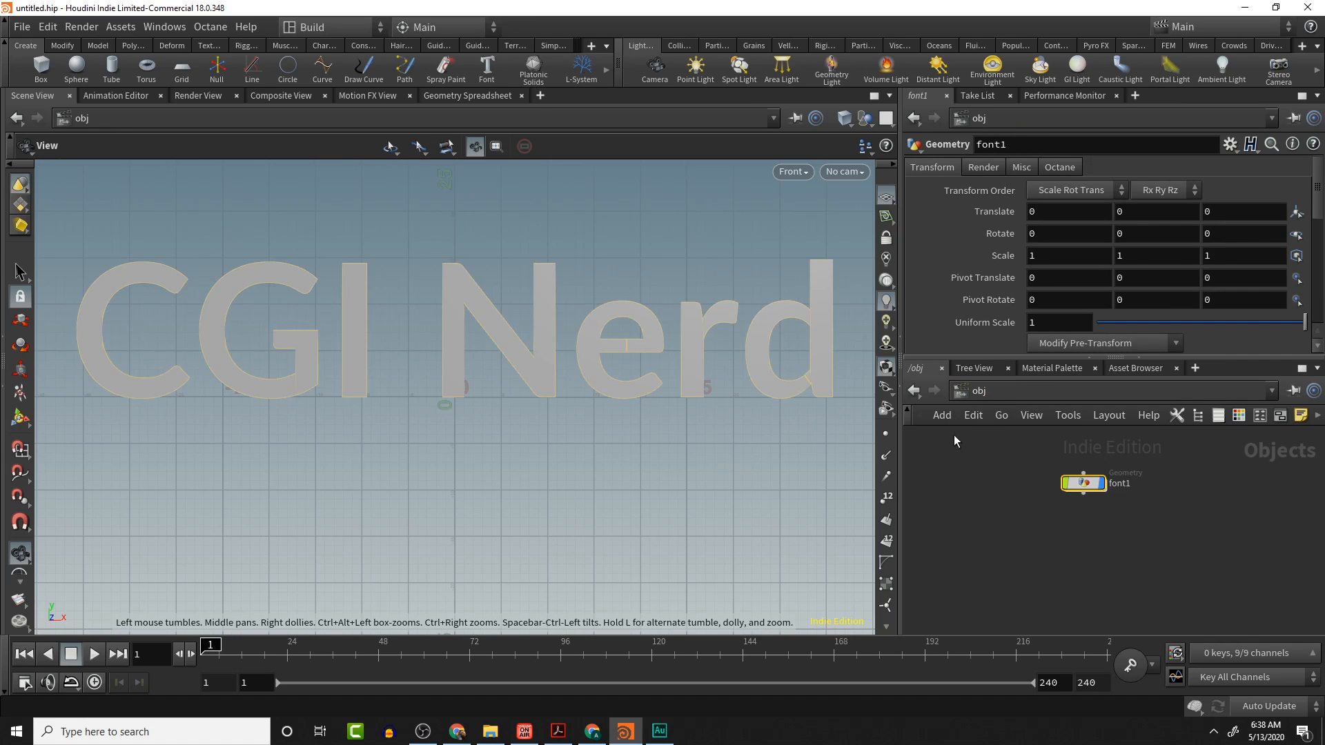
{"action": "left_click", "coordinate": [791, 171]}
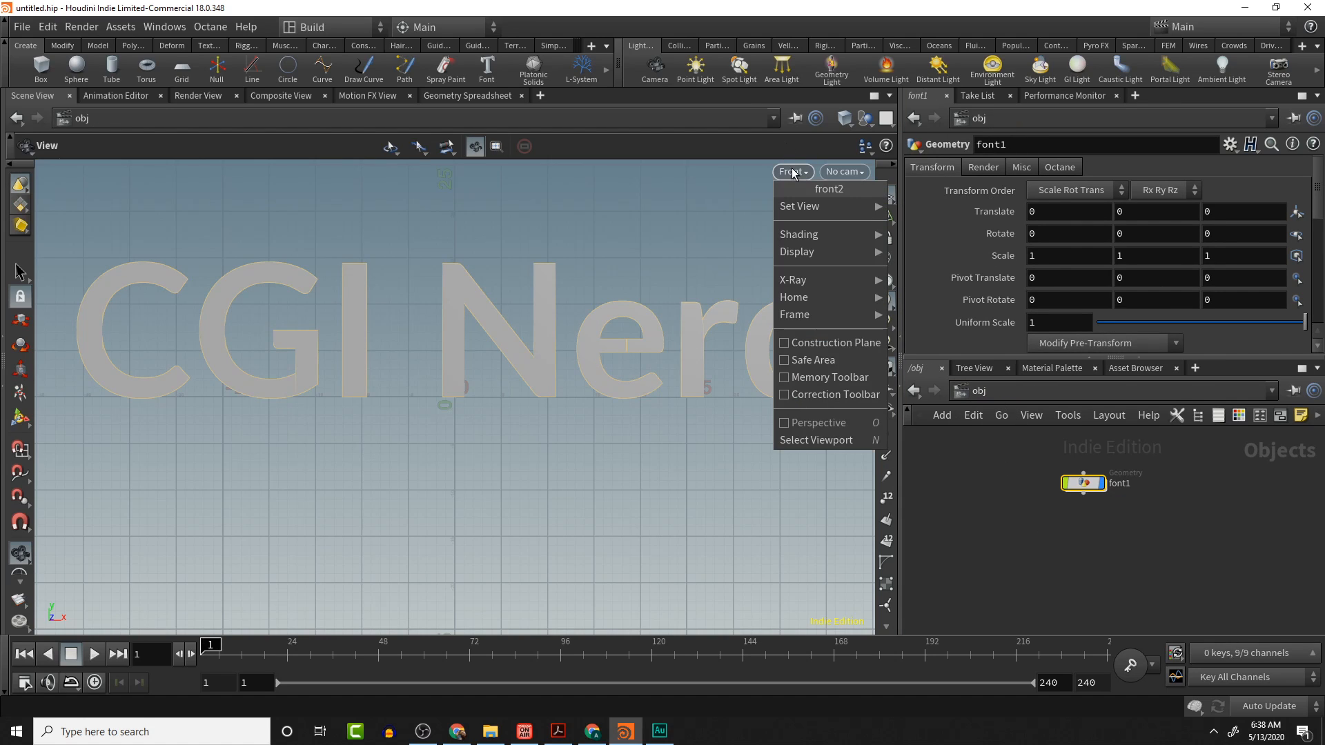
{"action": "mouse_move", "coordinate": [814, 236]}
{"action": "mouse_move", "coordinate": [818, 207]}
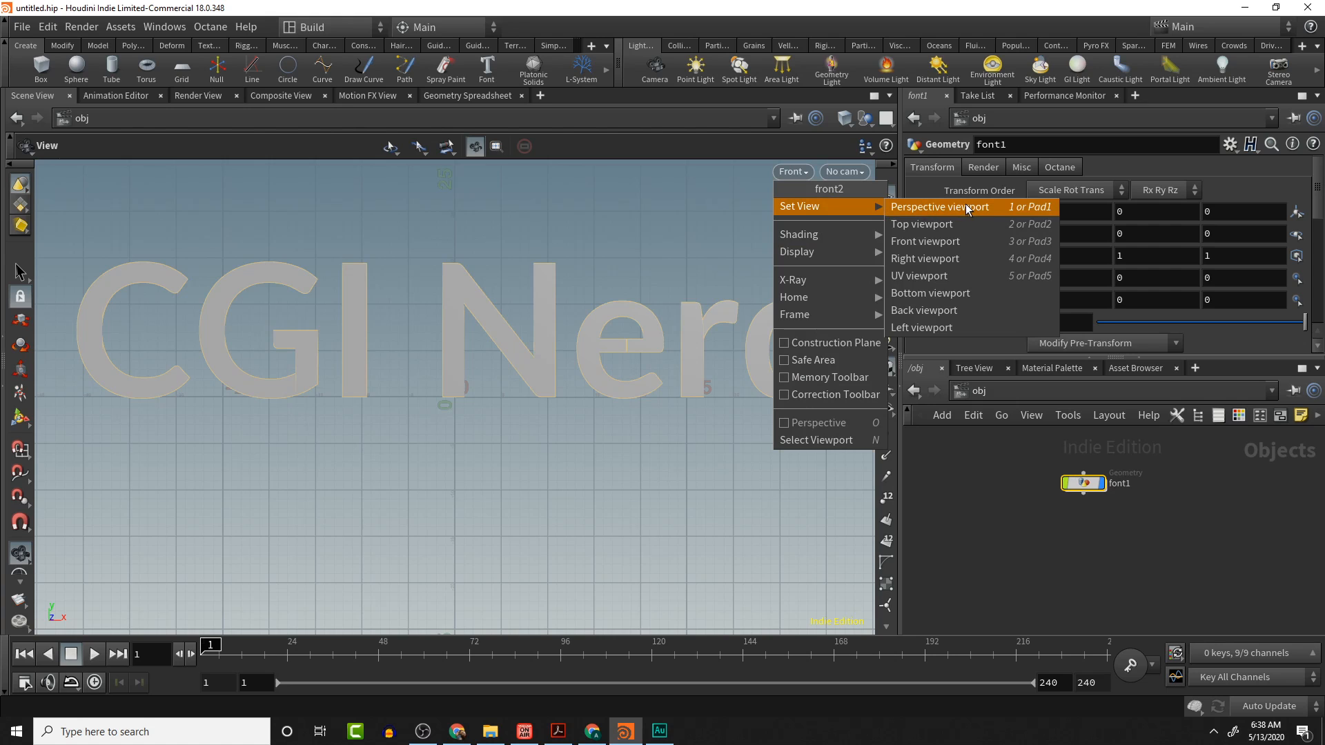
{"action": "left_click", "coordinate": [932, 207]}
{"action": "left_click_drag", "start_coordinate": [639, 414], "coordinate": [653, 461]}
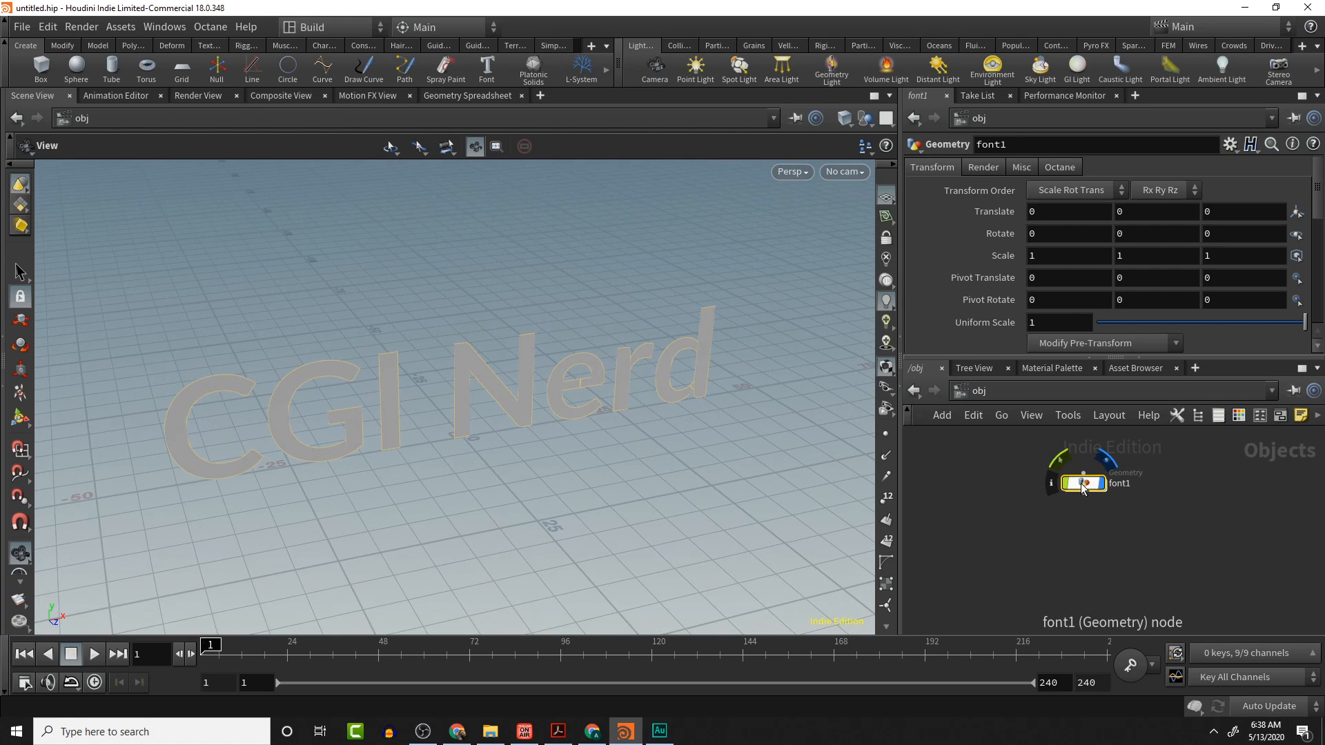
- Rename the geometry object to CGI_Nerd_GEO
{"action": "double_click", "coordinate": [1119, 483]}
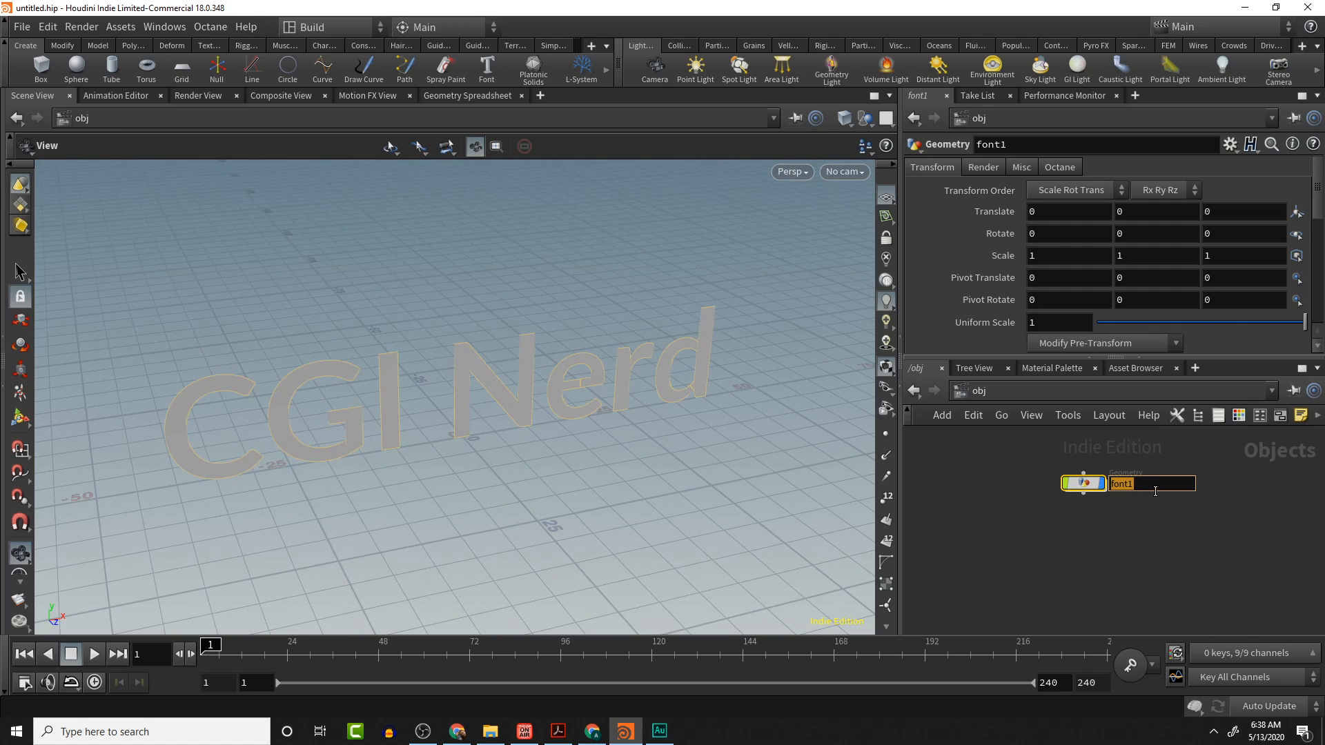
{"action": "type", "text": "CGI_Nerd_GEO"}
{"action": "key", "text": "Return"}
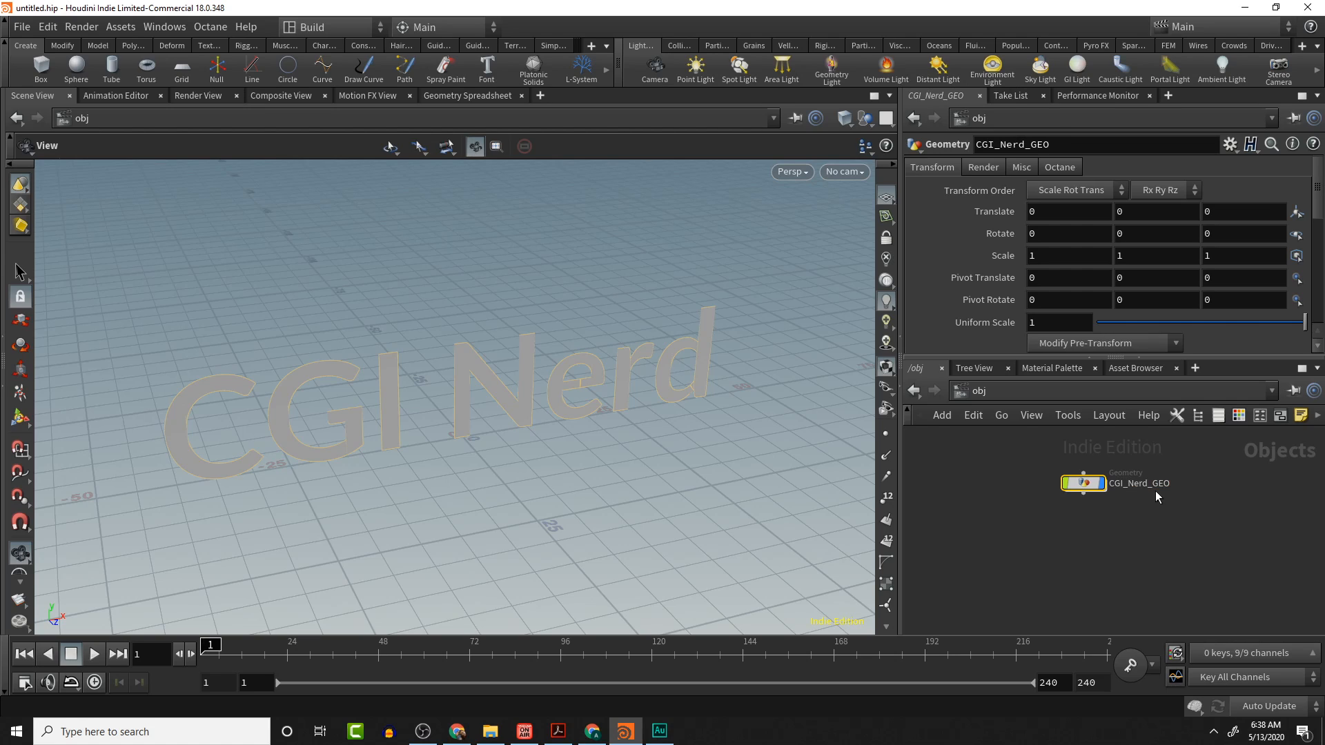
- Go inside the CGI_Nerd_GEO object and set the font's Primitive Type to Polygons Only
{"action": "double_click", "coordinate": [1097, 487]}
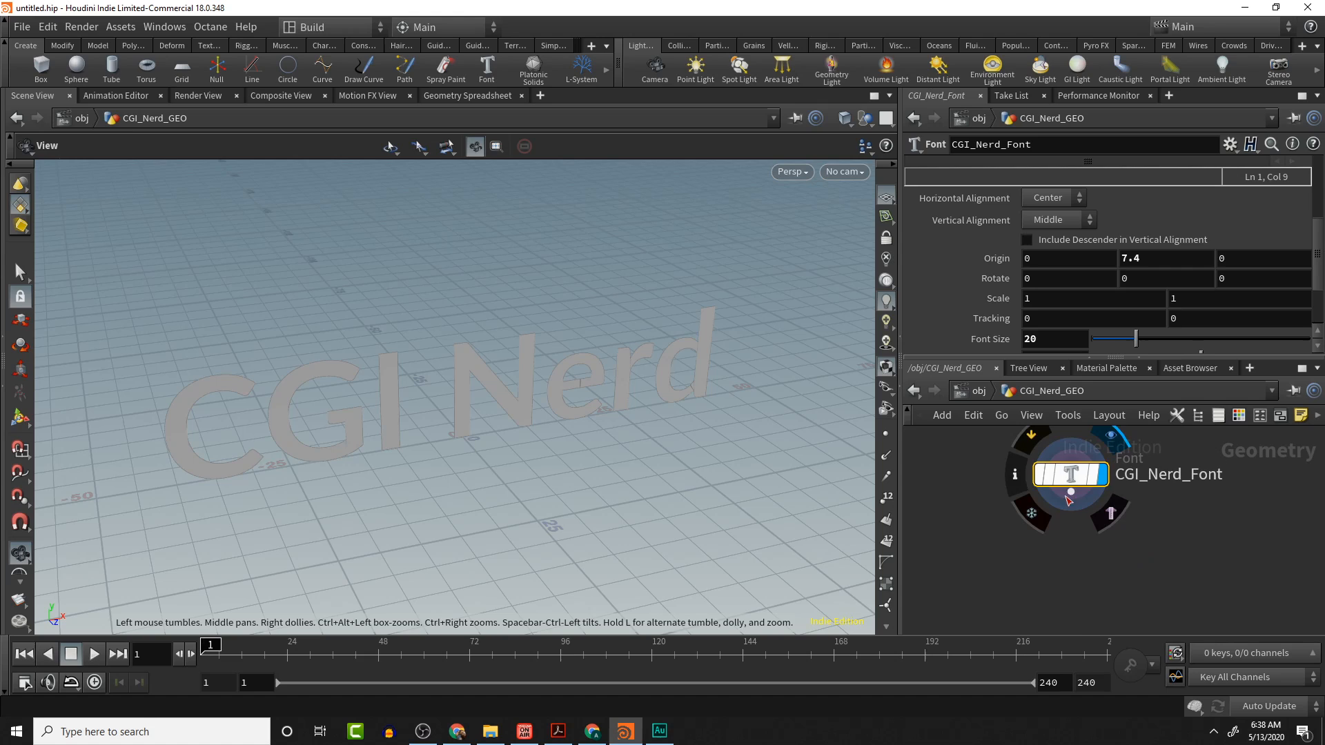
{"action": "left_click_drag", "start_coordinate": [509, 453], "coordinate": [570, 443]}
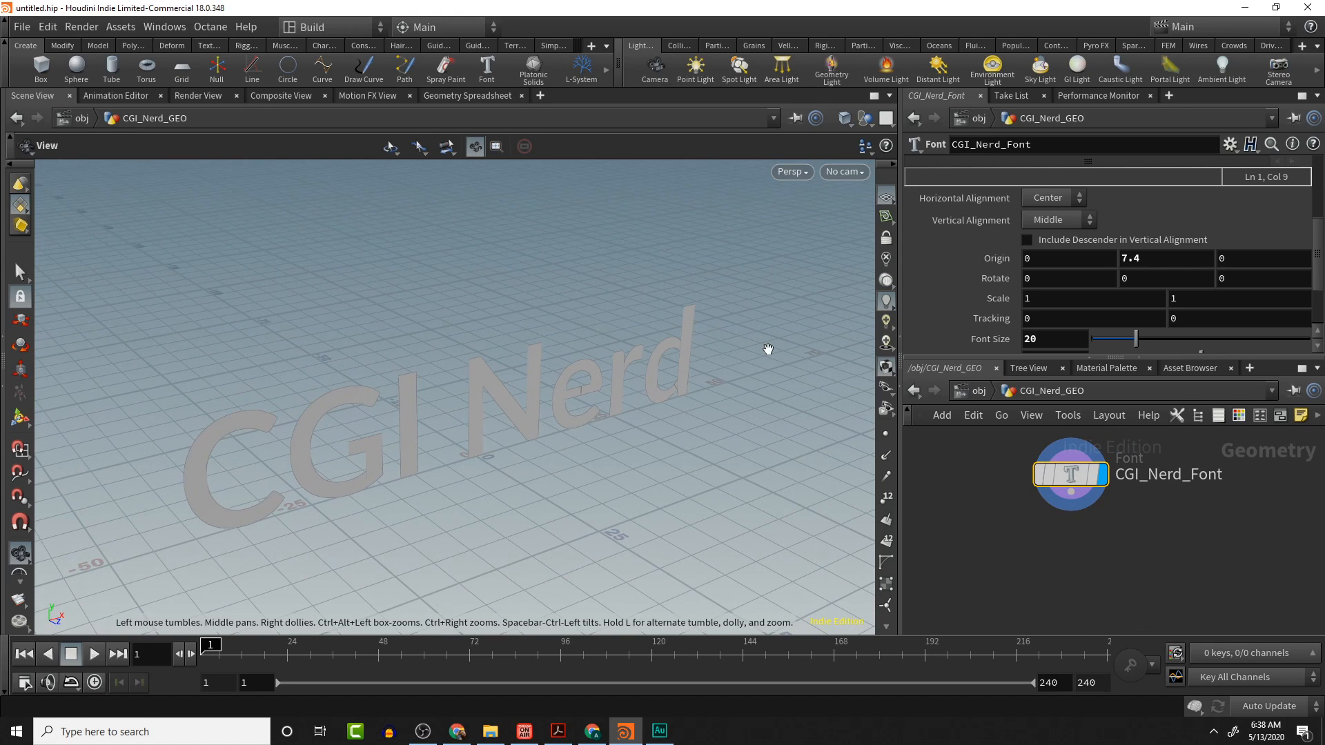
{"action": "scroll", "coordinate": [987, 266], "scroll_direction": "up", "scroll_amount": 2}
{"action": "scroll", "coordinate": [936, 179], "scroll_direction": "up", "scroll_amount": 2}
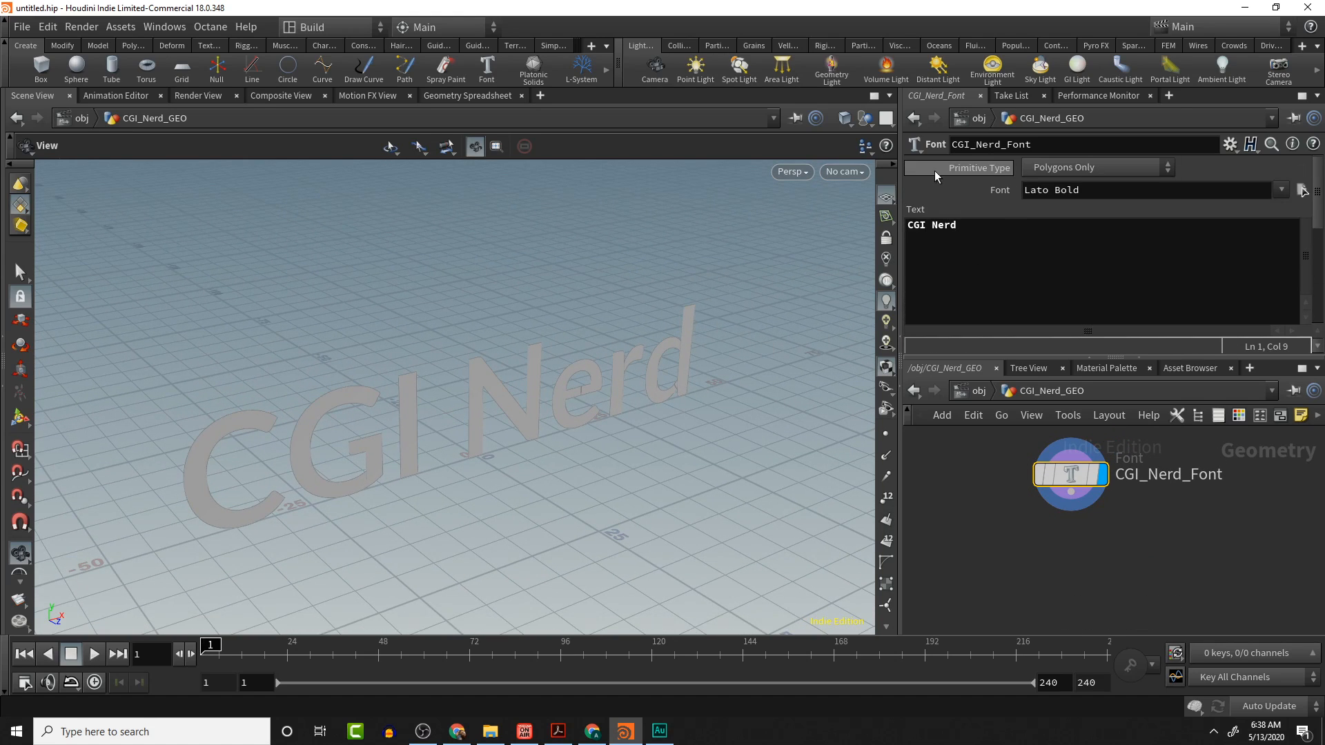
{"action": "left_click", "coordinate": [1085, 168]}
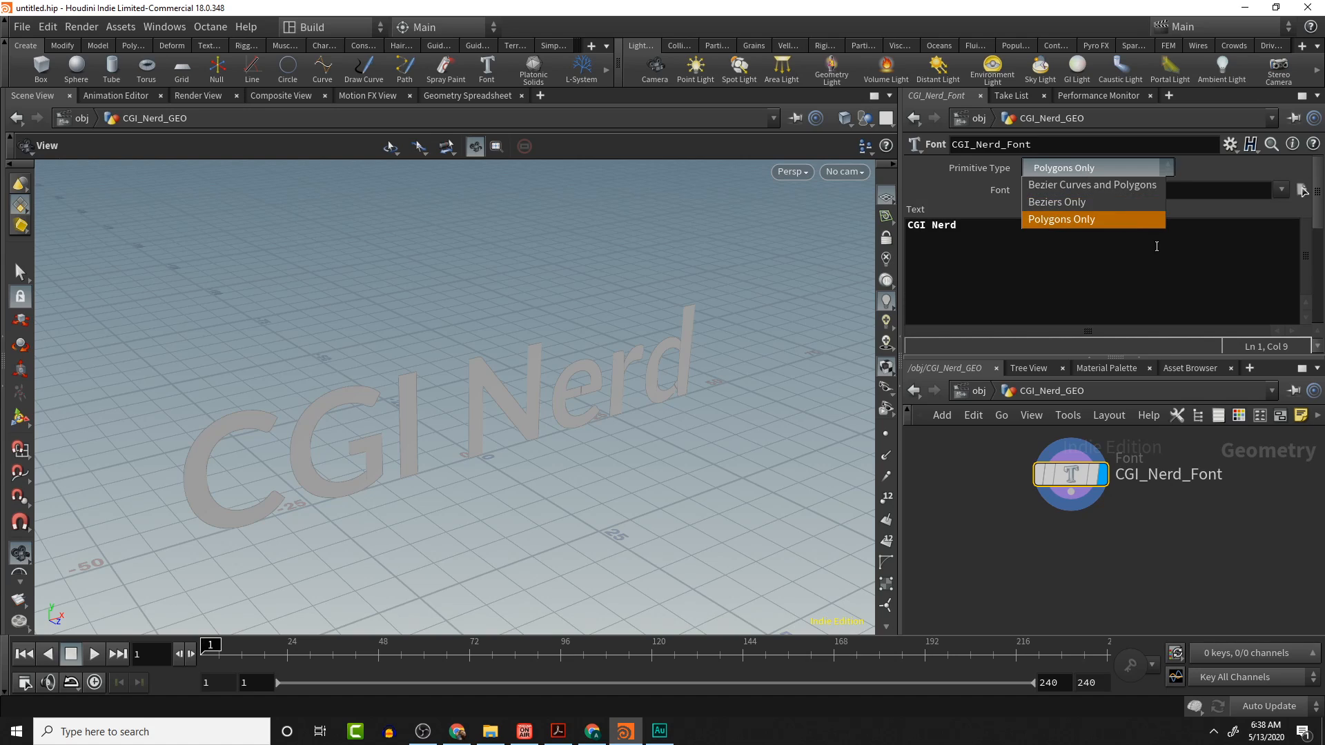
{"action": "left_click", "coordinate": [1135, 227]}
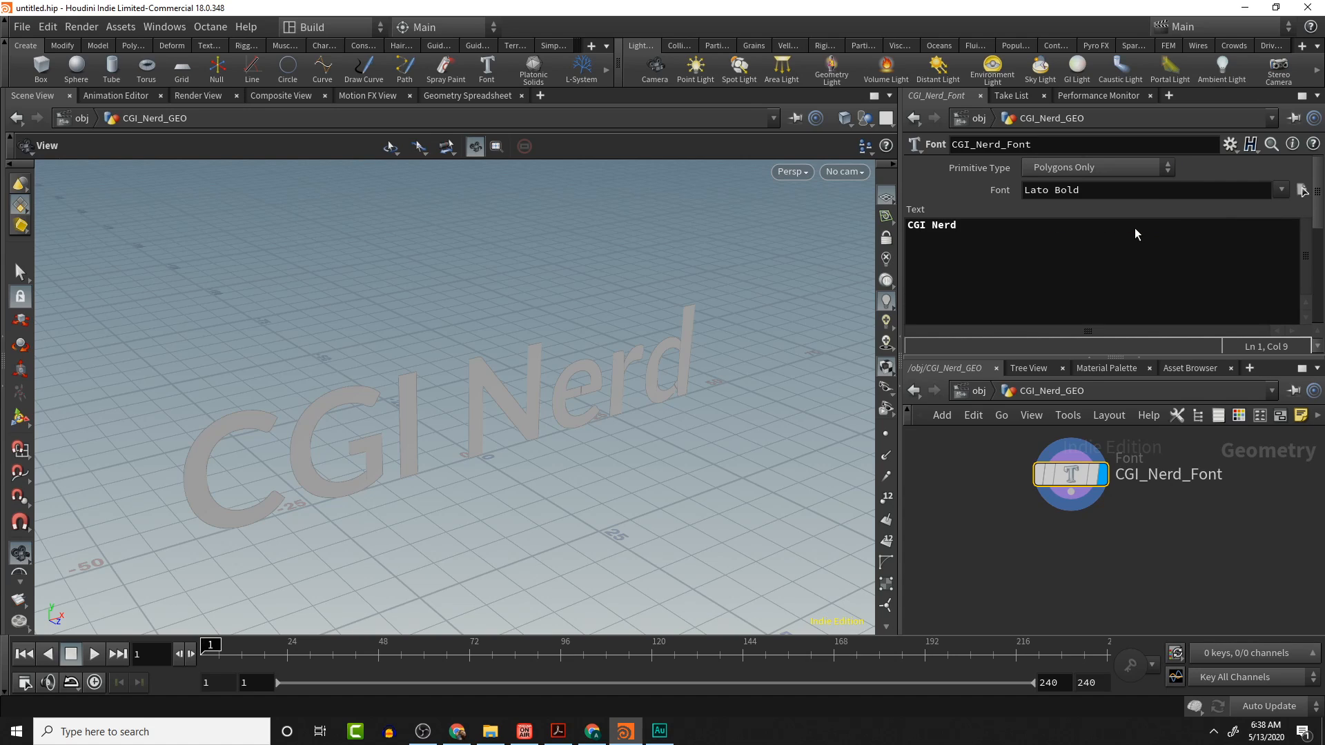
- Add a PolyExtrude node connected below the CGI_Nerd_Font node
{"action": "left_click", "coordinate": [1071, 493]}
{"action": "key", "text": "Tab"}
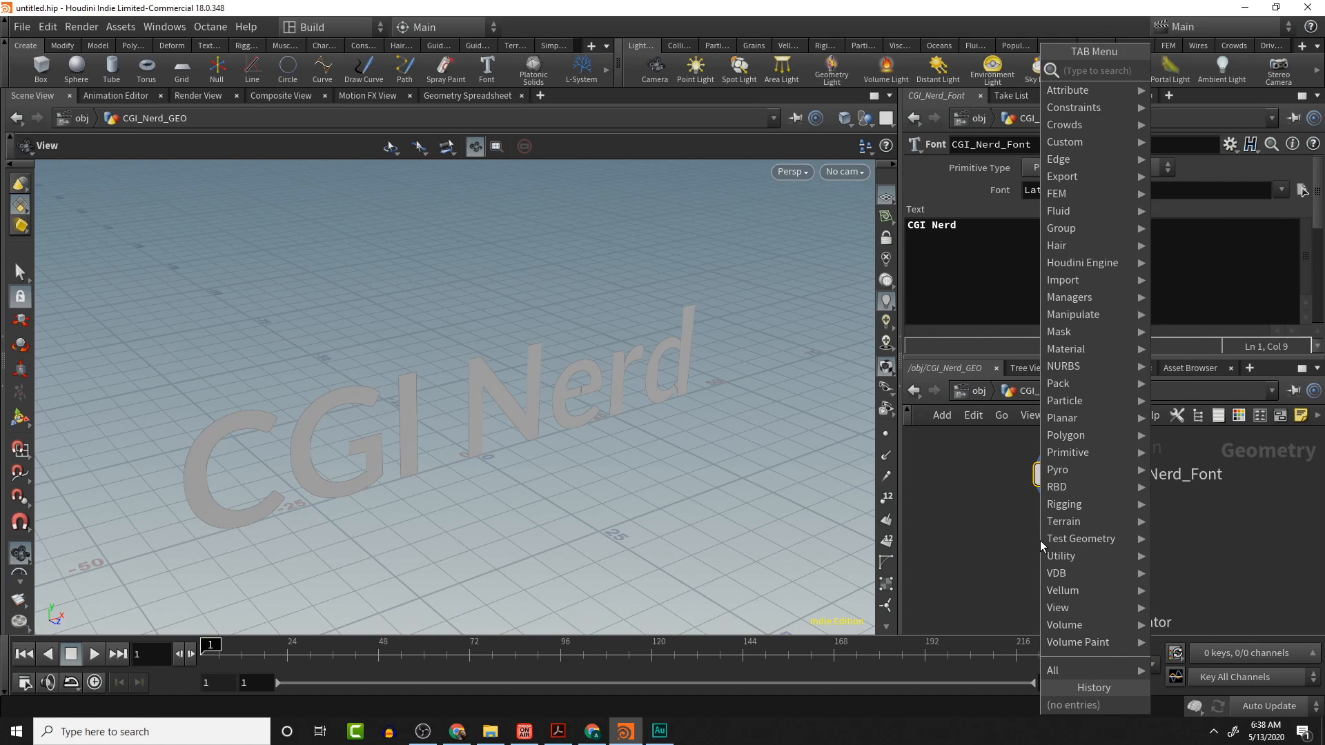
{"action": "type", "text": "extr"}
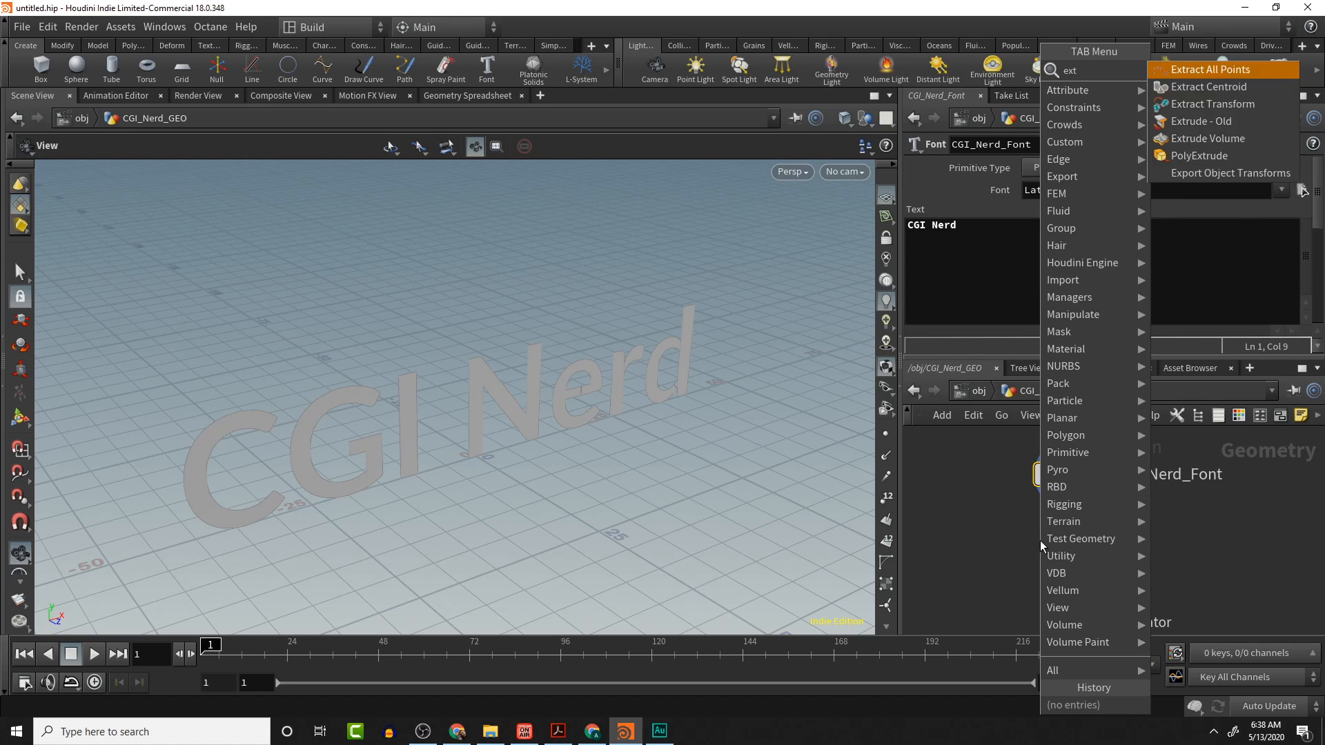
{"action": "key", "text": "BackSpace"}
{"action": "key", "text": "BackSpace"}
{"action": "key", "text": "BackSpace"}
{"action": "key", "text": "BackSpace"}
{"action": "type", "text": "poly"}
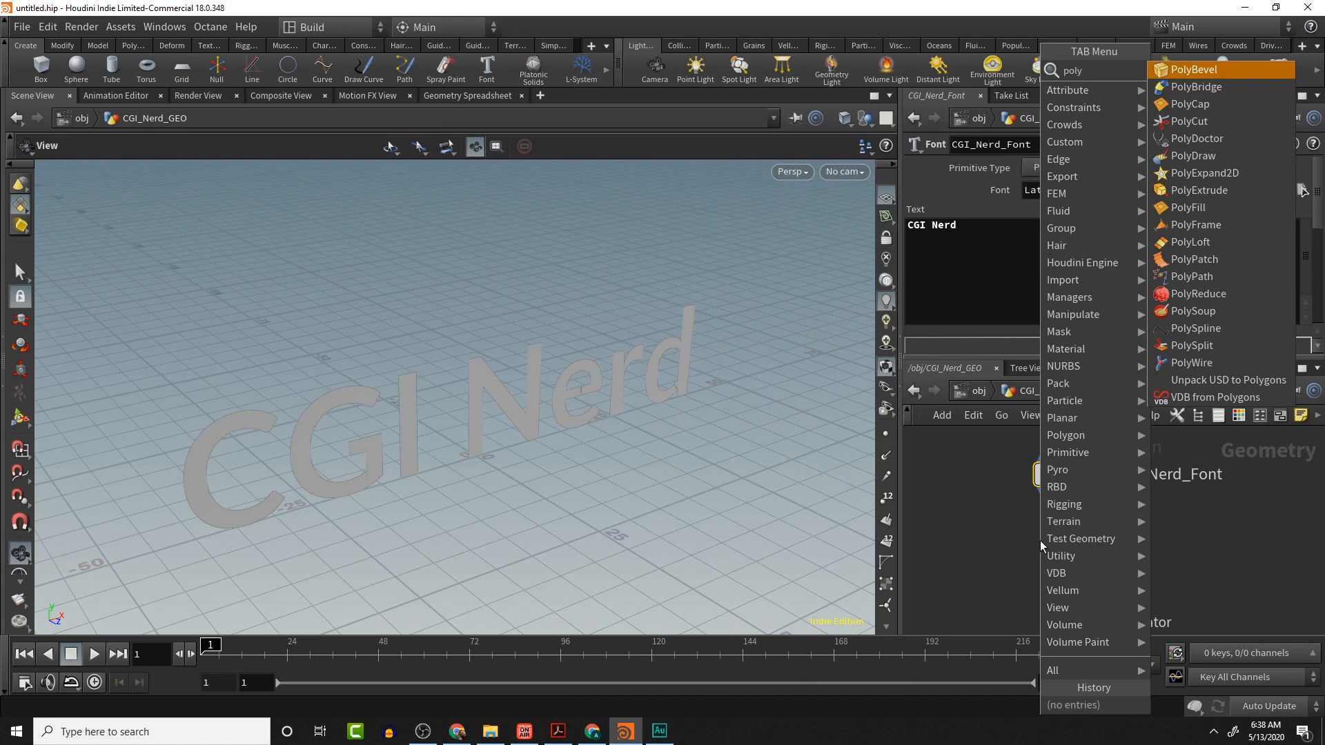
{"action": "type", "text": "ext"}
{"action": "key", "text": "Return"}
{"action": "left_click", "coordinate": [1041, 540]}
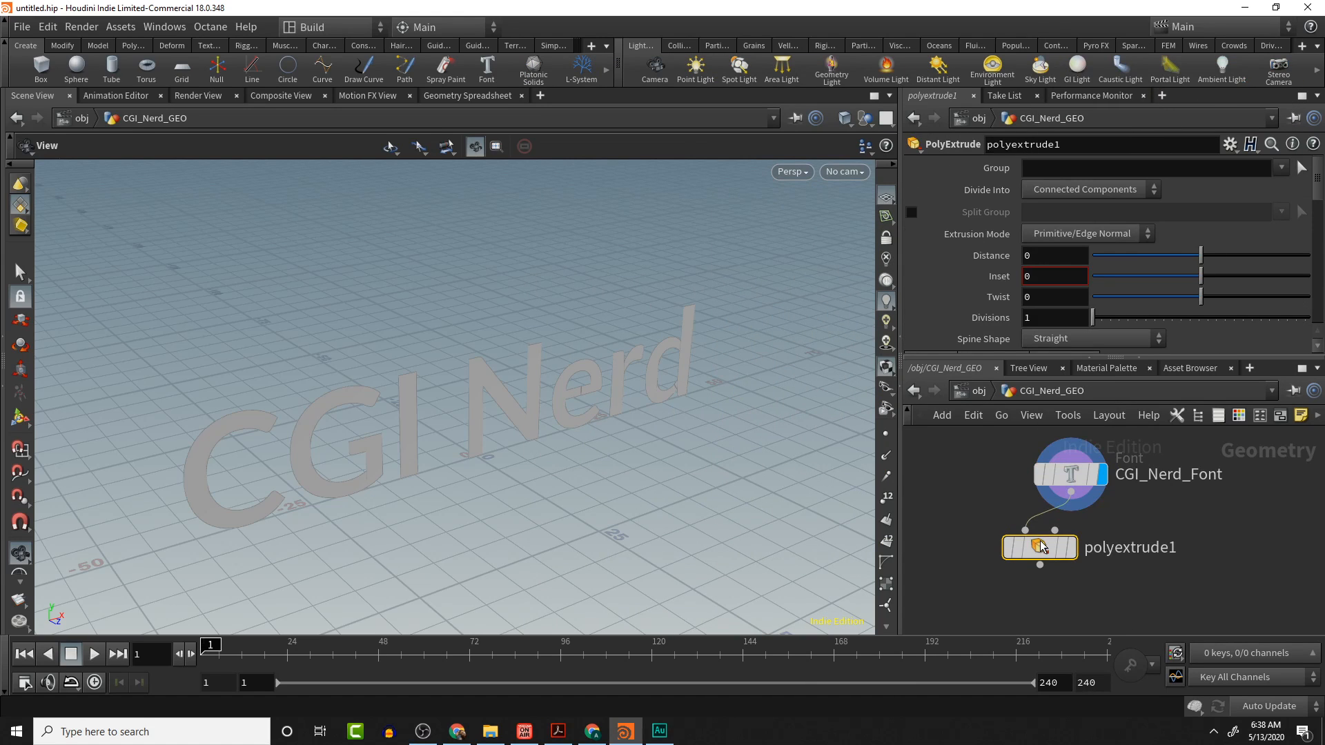
{"action": "left_click", "coordinate": [1073, 555]}
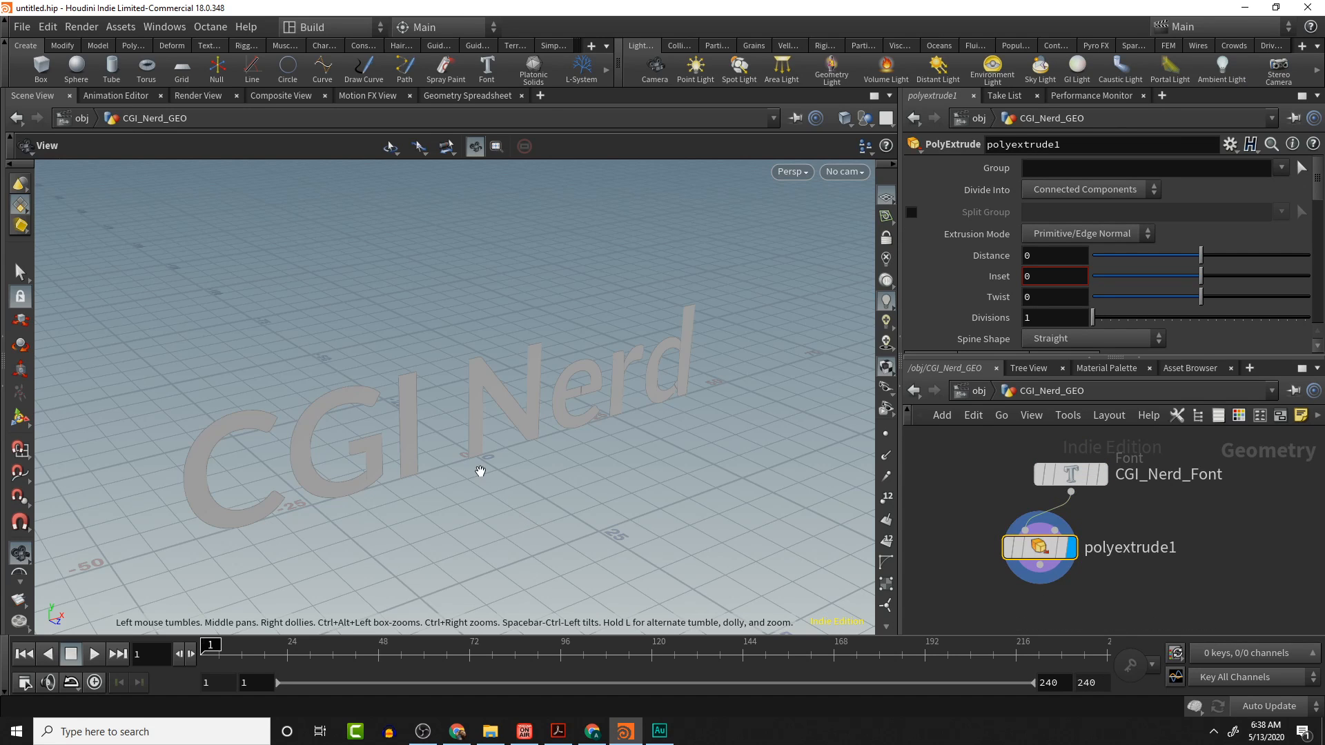
- Set the PolyExtrude Distance to 1 to give the letters depth
{"action": "left_click_drag", "start_coordinate": [481, 471], "coordinate": [553, 269]}
{"action": "left_click_drag", "start_coordinate": [1202, 256], "coordinate": [1312, 259]}
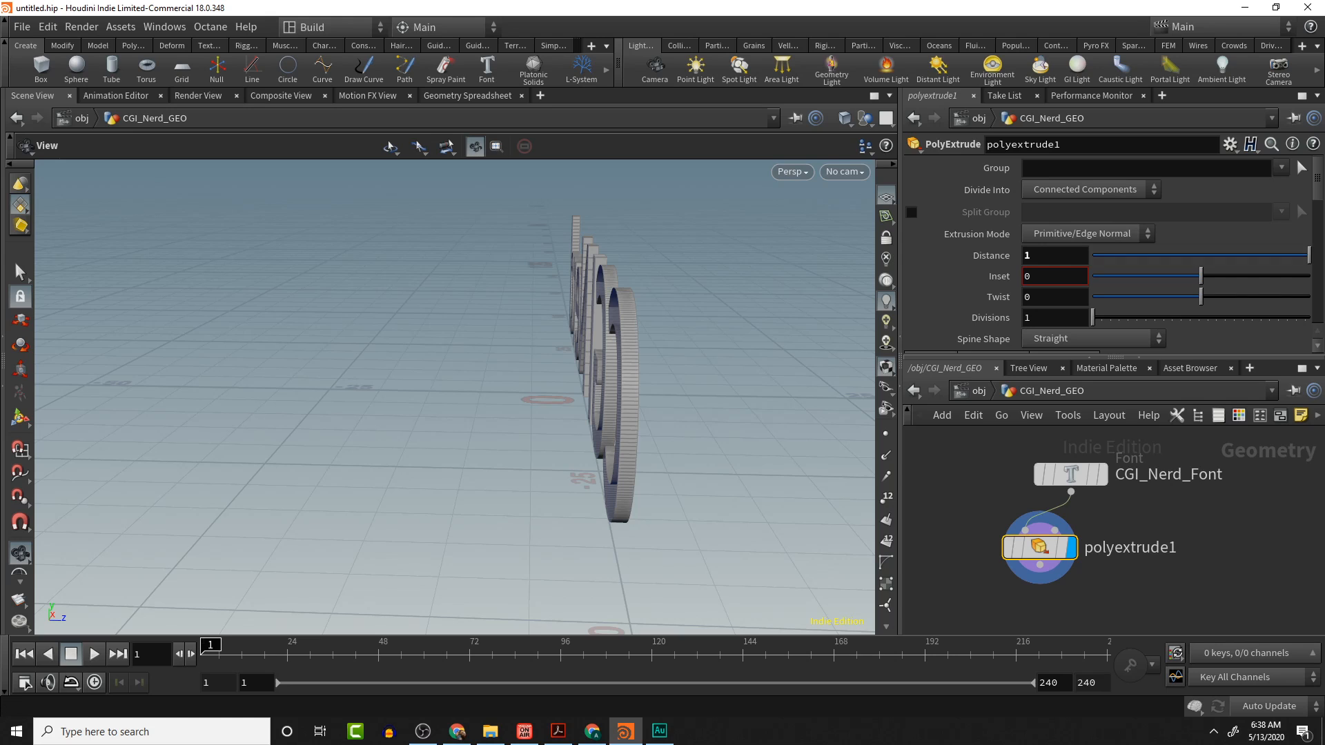
- Enable Output Back in the PolyExtrude's output geometry options
{"action": "left_click_drag", "start_coordinate": [734, 278], "coordinate": [738, 385]}
{"action": "left_click_drag", "start_coordinate": [648, 385], "coordinate": [524, 372]}
{"action": "scroll", "coordinate": [973, 252], "scroll_direction": "down", "scroll_amount": 3}
{"action": "scroll", "coordinate": [970, 256], "scroll_direction": "down", "scroll_amount": 2}
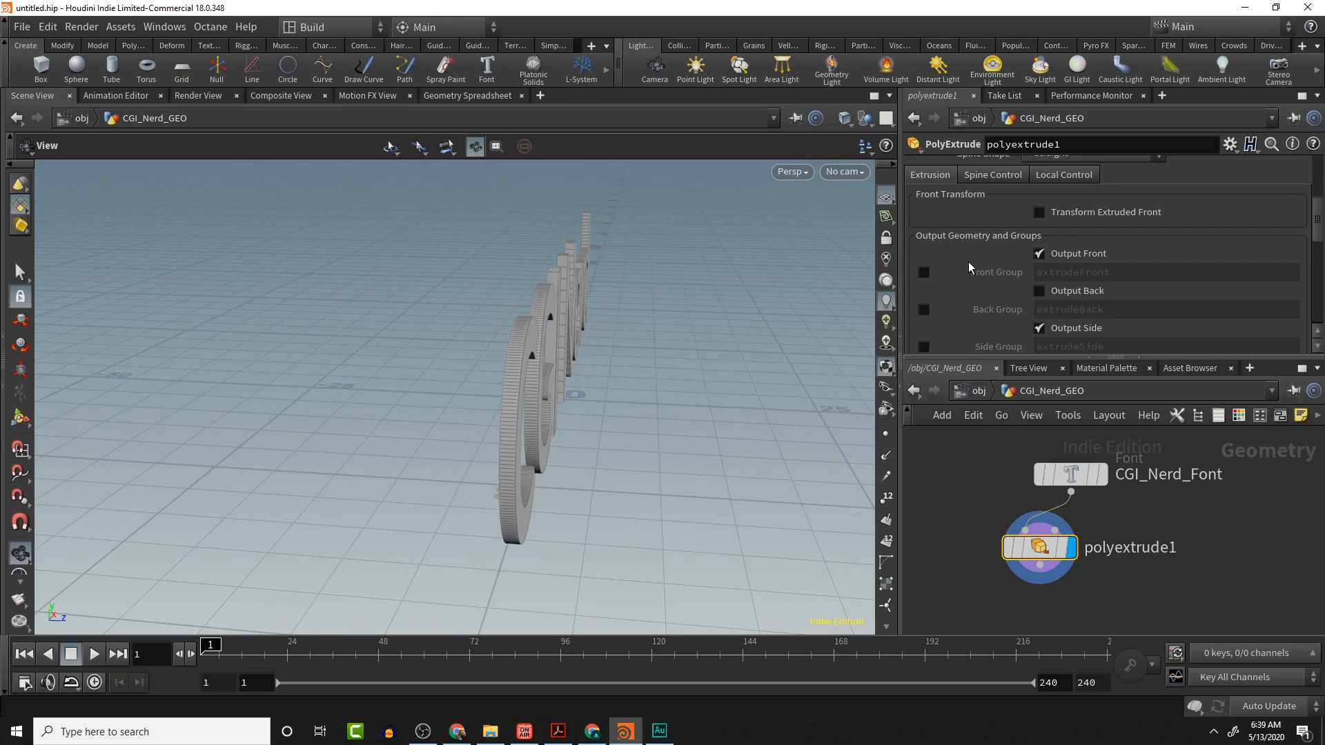
{"action": "left_click", "coordinate": [1038, 251]}
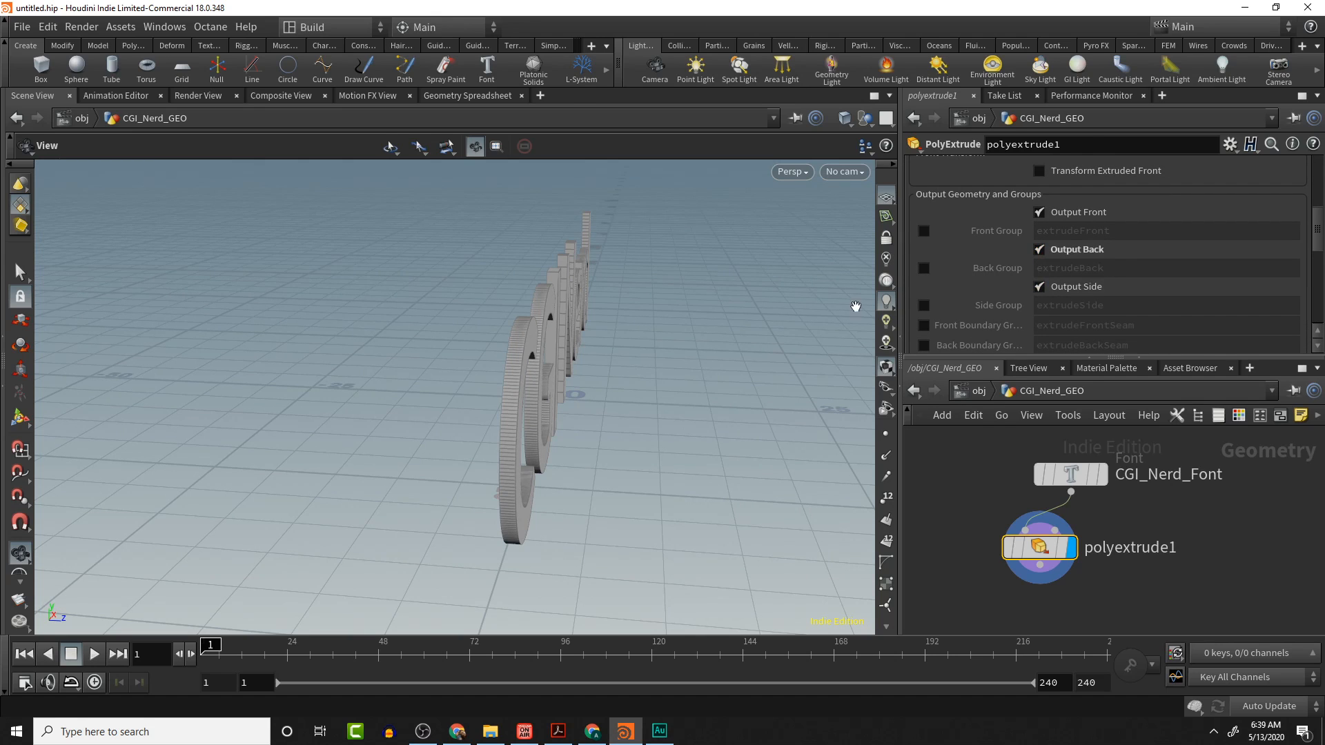
{"action": "left_click_drag", "start_coordinate": [856, 306], "coordinate": [459, 382]}
{"action": "middle_click_drag", "start_coordinate": [458, 382], "coordinate": [490, 502]}
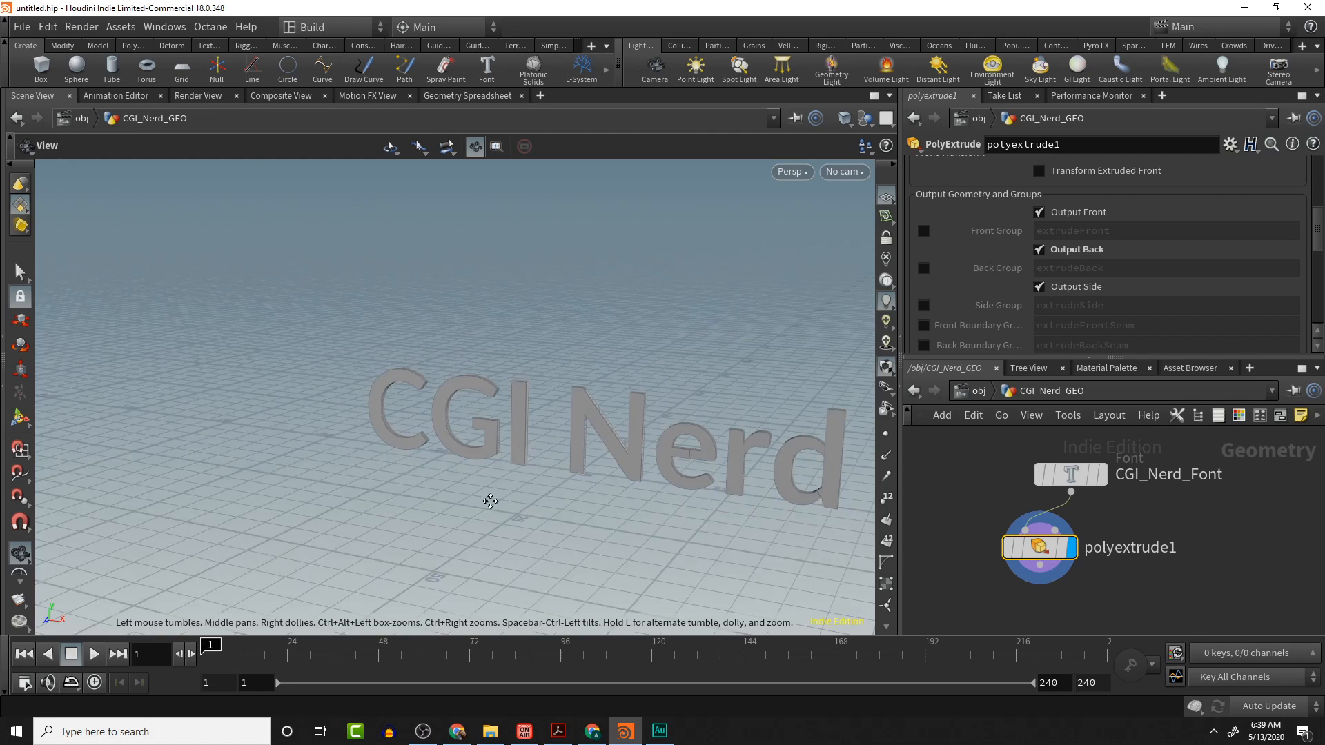
{"action": "left_click_drag", "start_coordinate": [490, 502], "coordinate": [756, 459]}
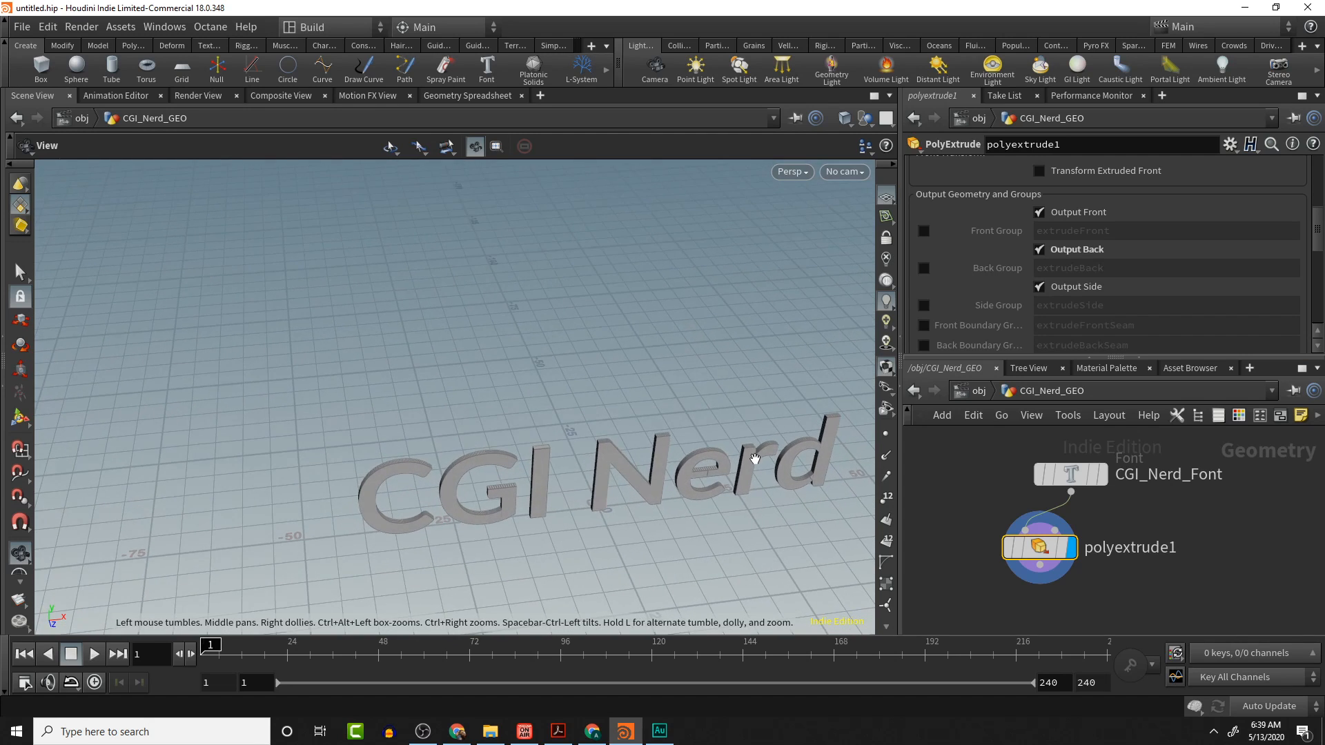
- Append a Transform node below the PolyExtrude node
{"action": "left_click", "coordinate": [1041, 565]}
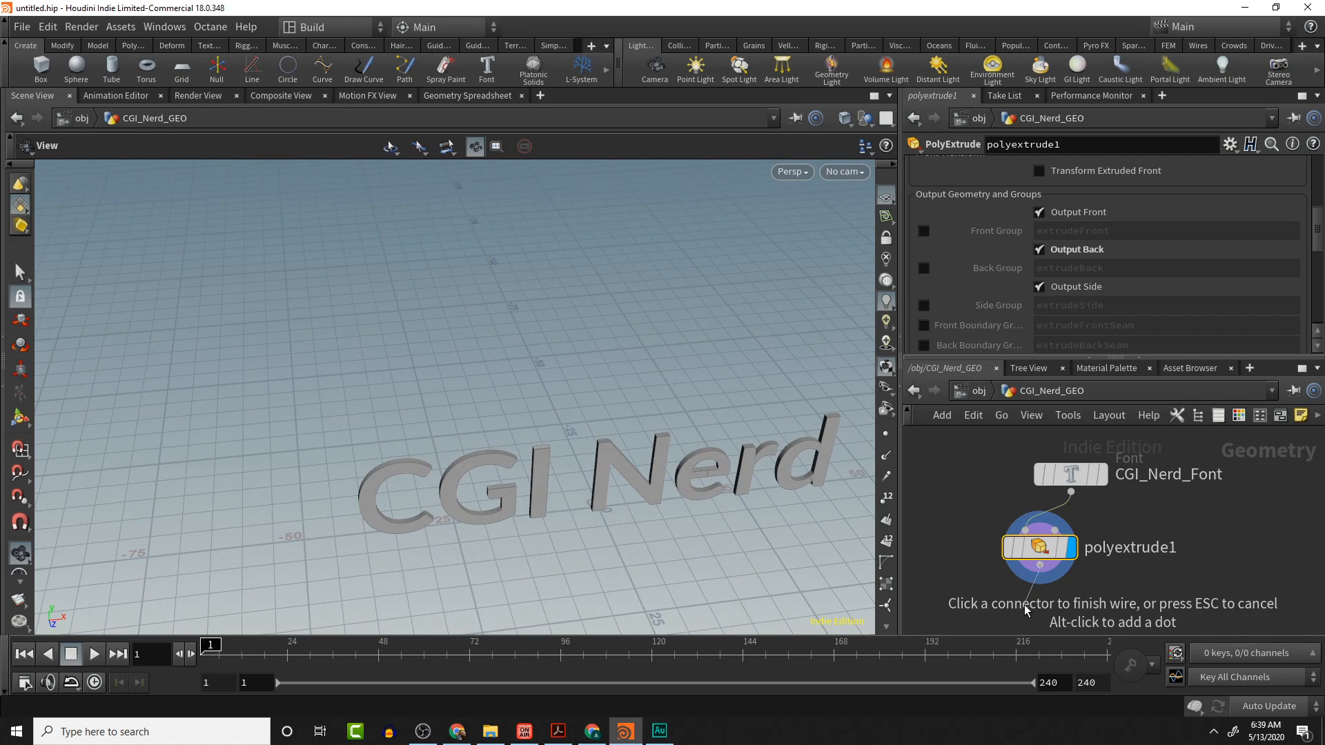
{"action": "left_click", "coordinate": [1027, 609]}
{"action": "type", "text": "trans"}
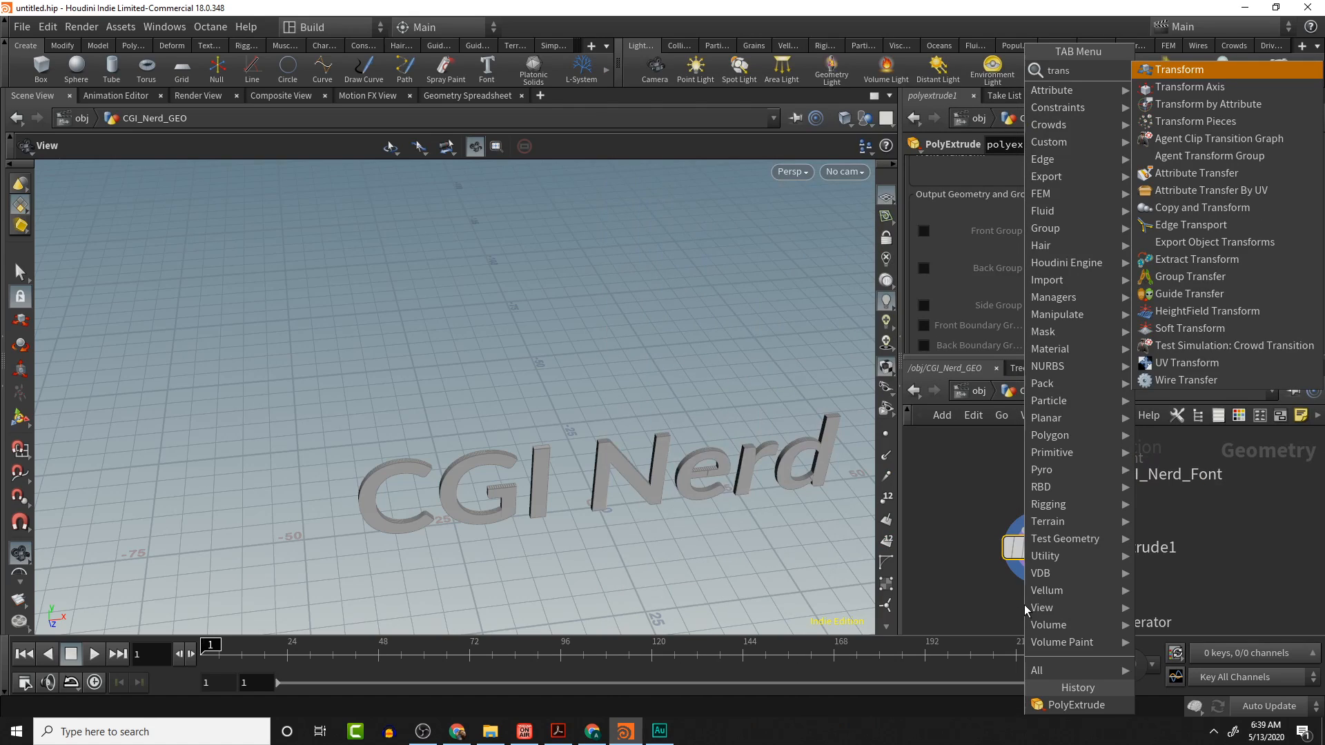
{"action": "key", "text": "Return"}
{"action": "left_click", "coordinate": [1025, 605]}
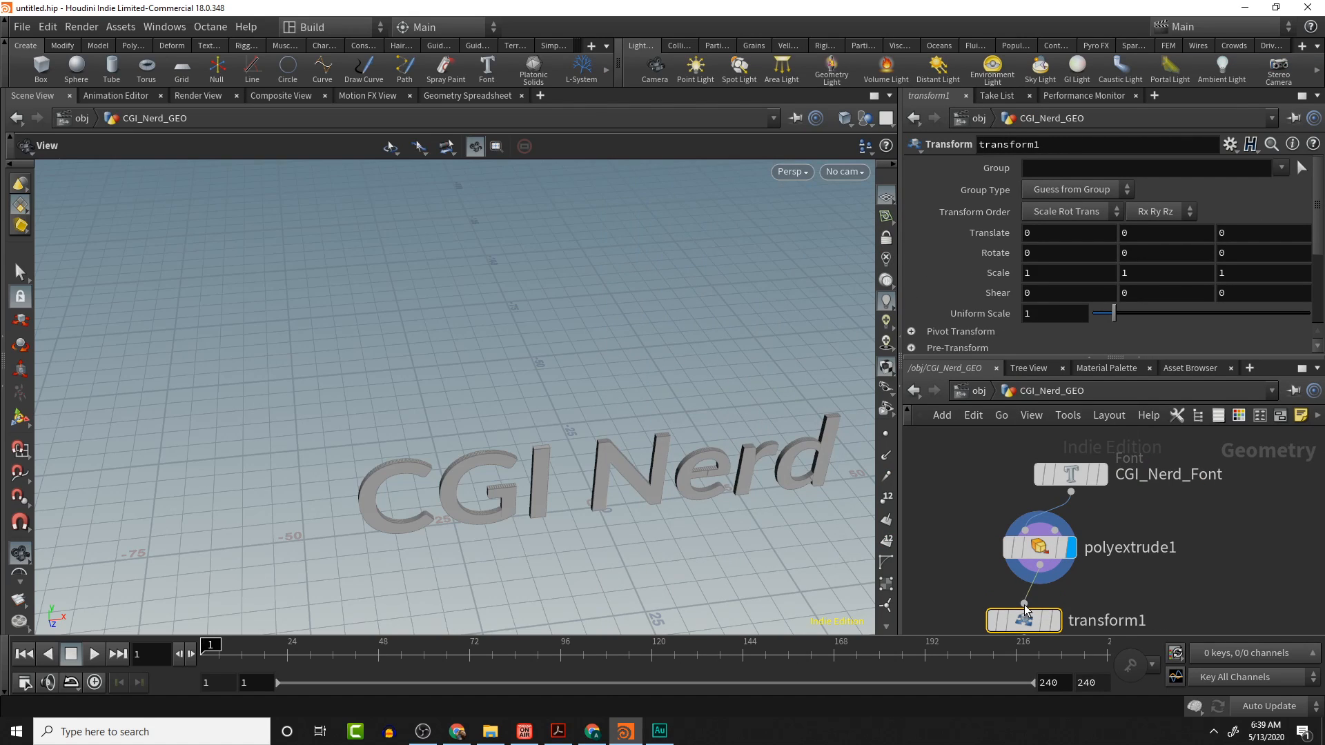
{"action": "mouse_move", "coordinate": [1023, 621]}
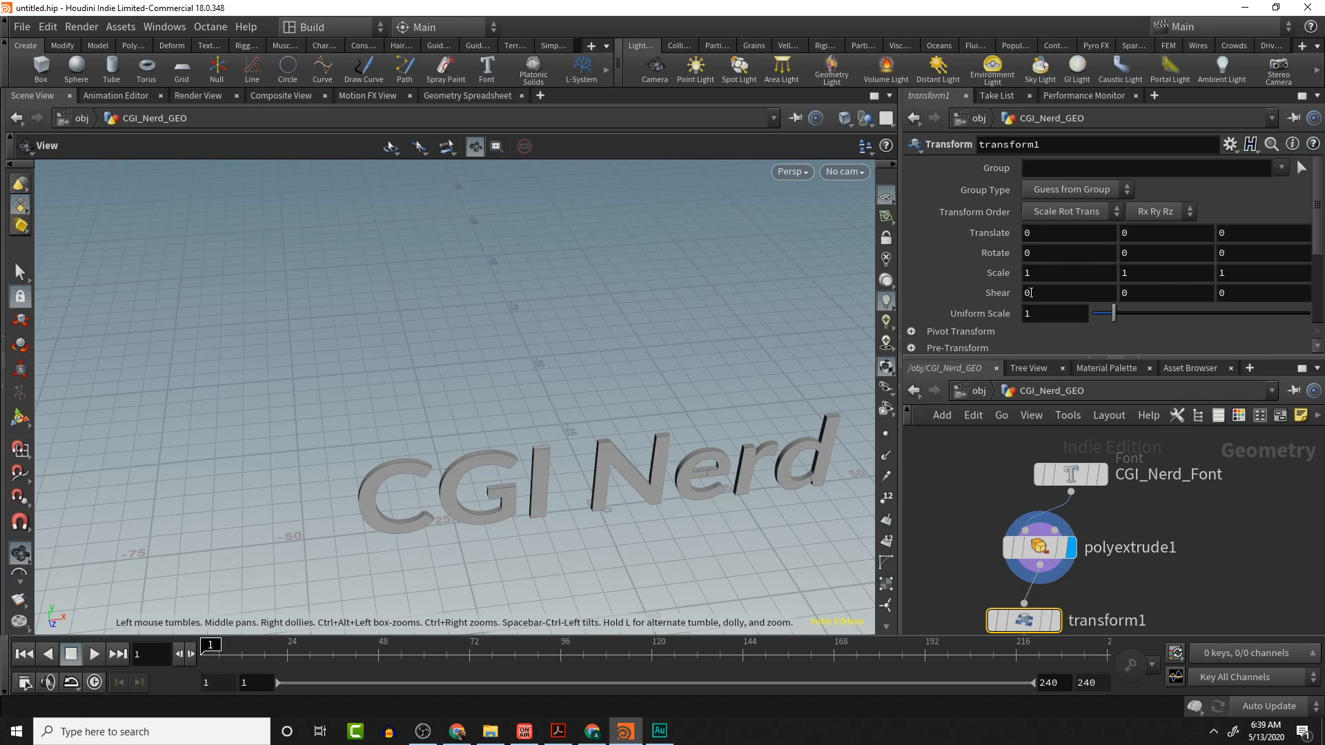
- Set the Transform node's Rotate X to -90
{"action": "middle_click_drag", "start_coordinate": [1065, 254], "coordinate": [1180, 193]}
{"action": "key", "text": "ctrl+z"}
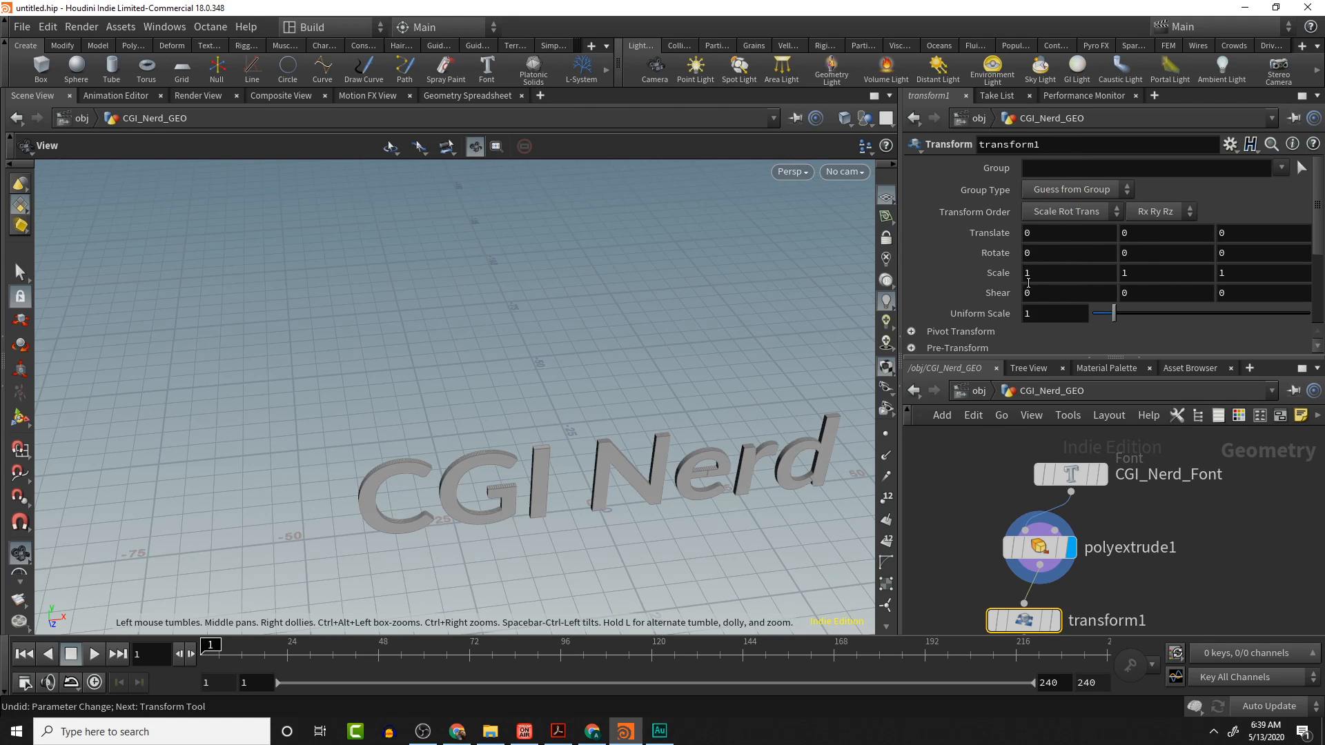
{"action": "middle_click_drag", "start_coordinate": [565, 392], "coordinate": [540, 236]}
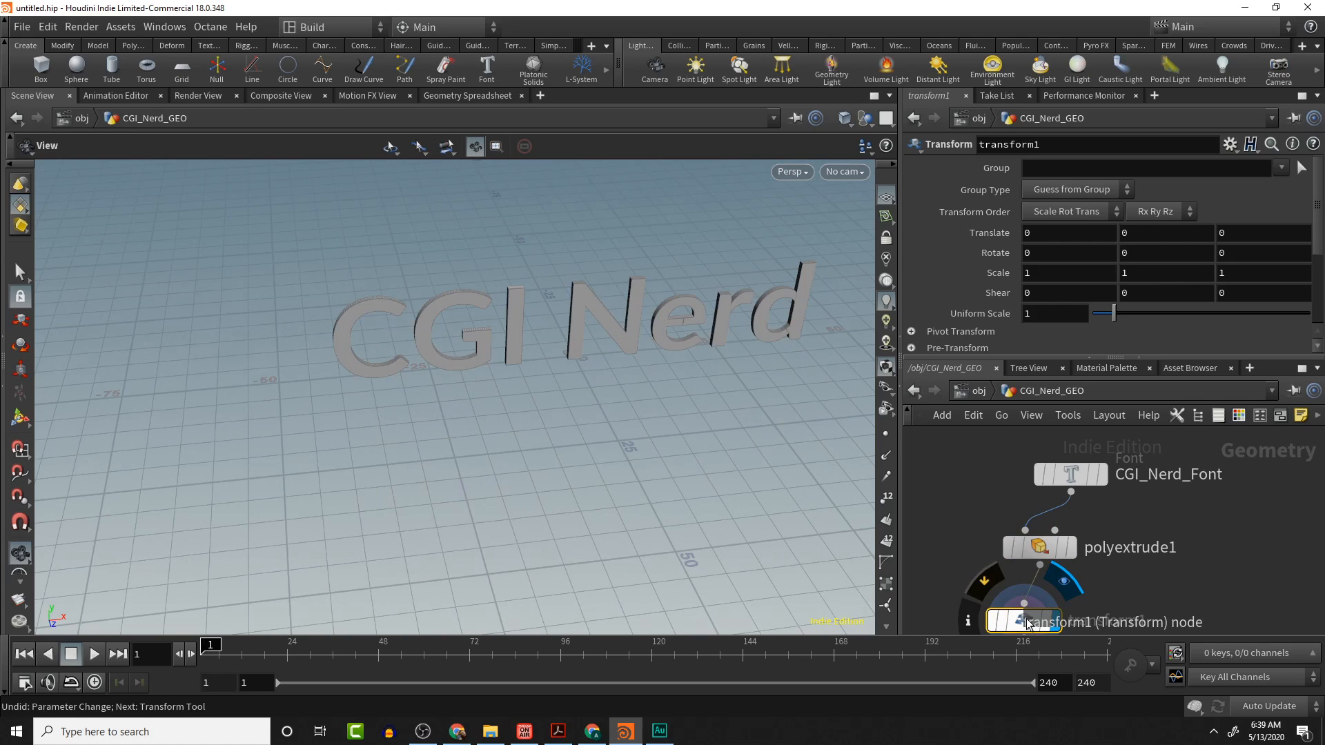
{"action": "middle_click_drag", "start_coordinate": [1054, 253], "coordinate": [1007, 193]}
{"action": "scroll", "coordinate": [1054, 255], "scroll_direction": "down", "scroll_amount": 1}
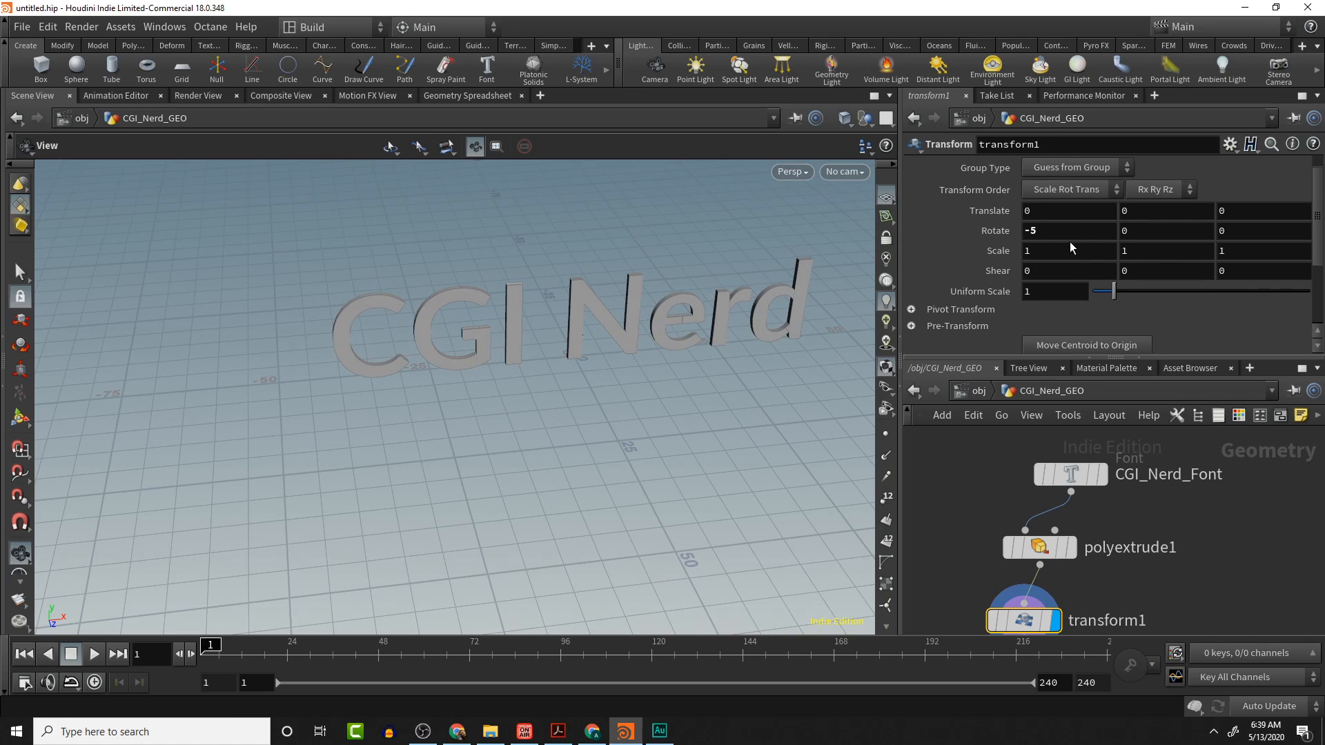
{"action": "left_click", "coordinate": [1065, 230]}
{"action": "type", "text": "-90"}
{"action": "key", "text": "Return"}
{"action": "left_click_drag", "start_coordinate": [685, 333], "coordinate": [629, 383]}
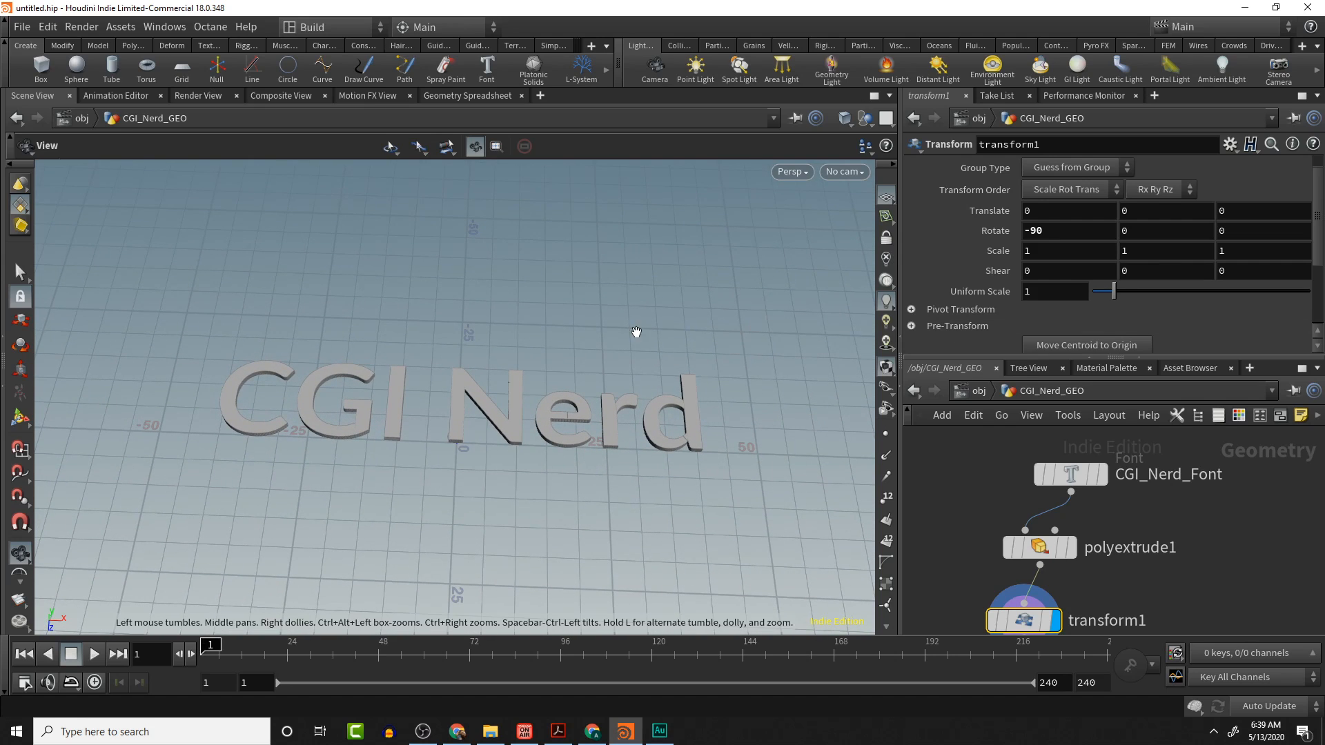
- Return to the object level, create a new Box object and go inside it
{"action": "left_click", "coordinate": [973, 390]}
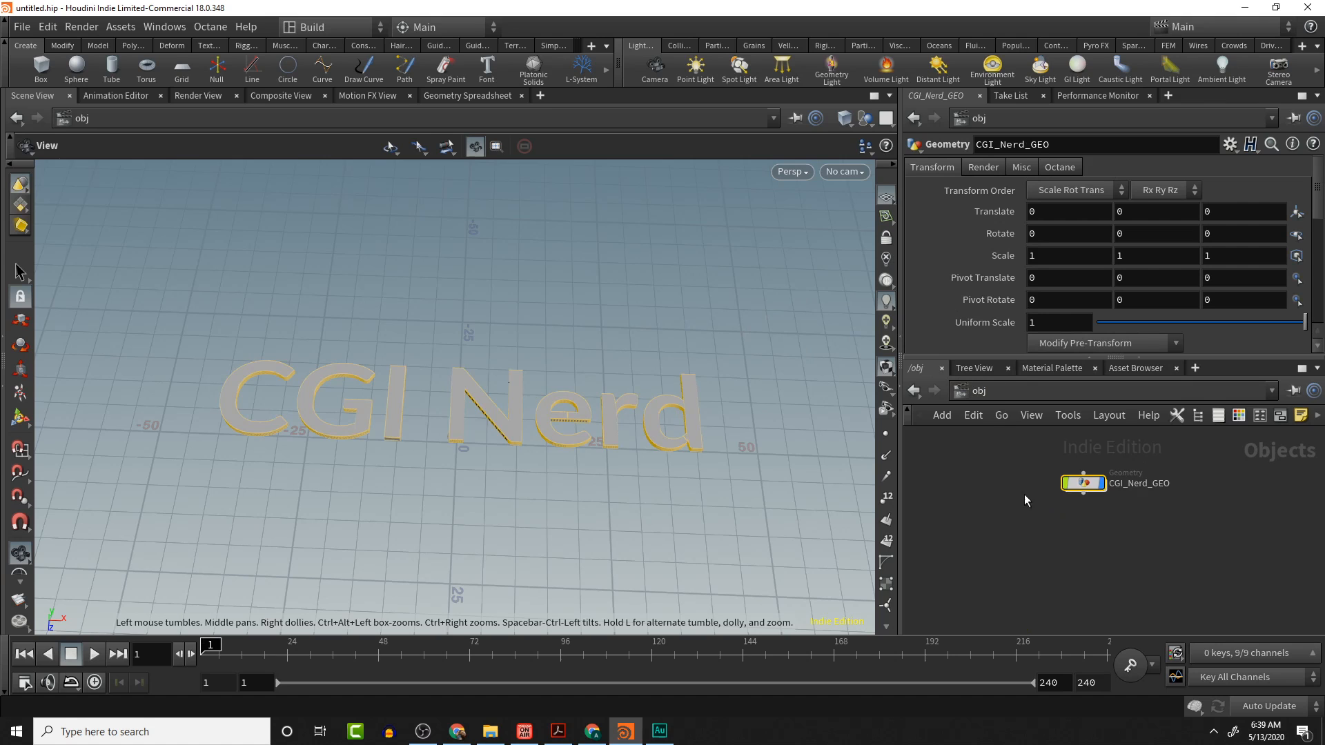
{"action": "scroll", "coordinate": [651, 428], "scroll_direction": "down", "scroll_amount": 6}
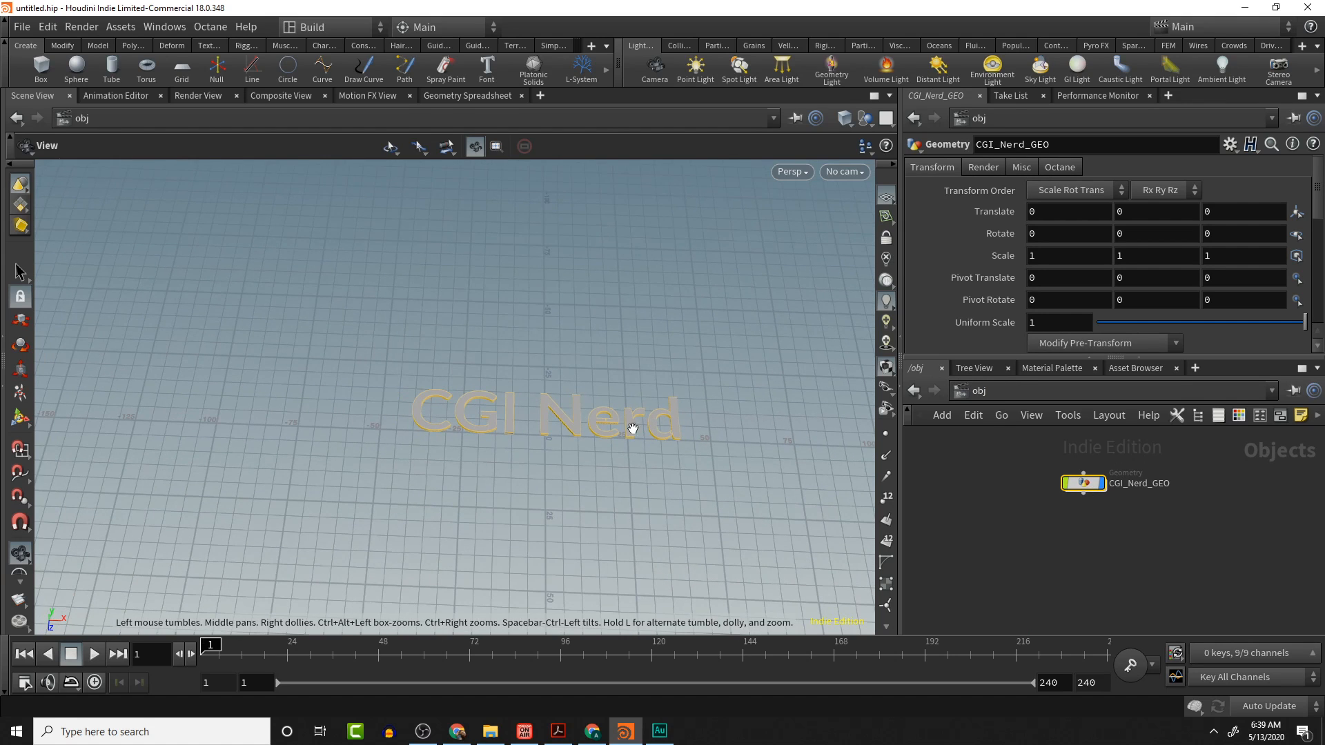
{"action": "left_click_drag", "start_coordinate": [603, 419], "coordinate": [606, 410]}
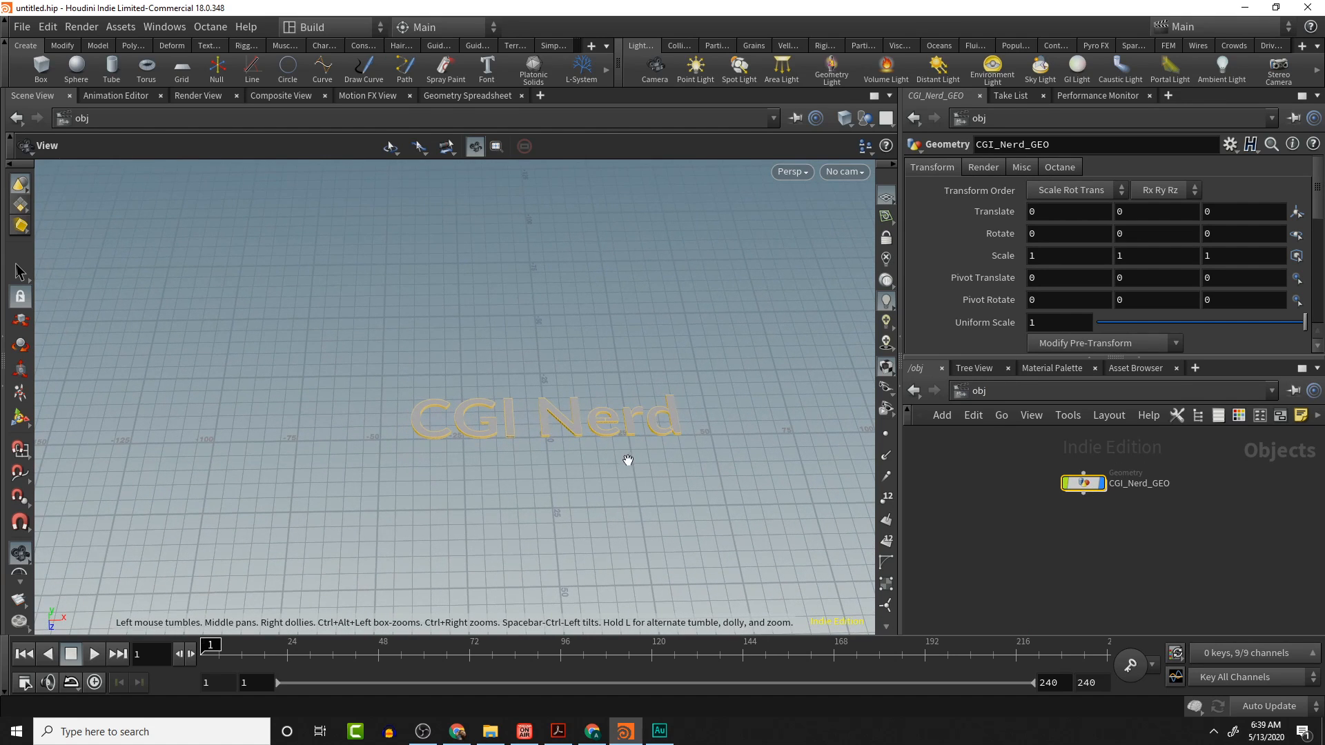
{"action": "left_click_drag", "start_coordinate": [613, 468], "coordinate": [613, 477]}
{"action": "left_click", "coordinate": [1017, 509]}
{"action": "key", "text": "Tab"}
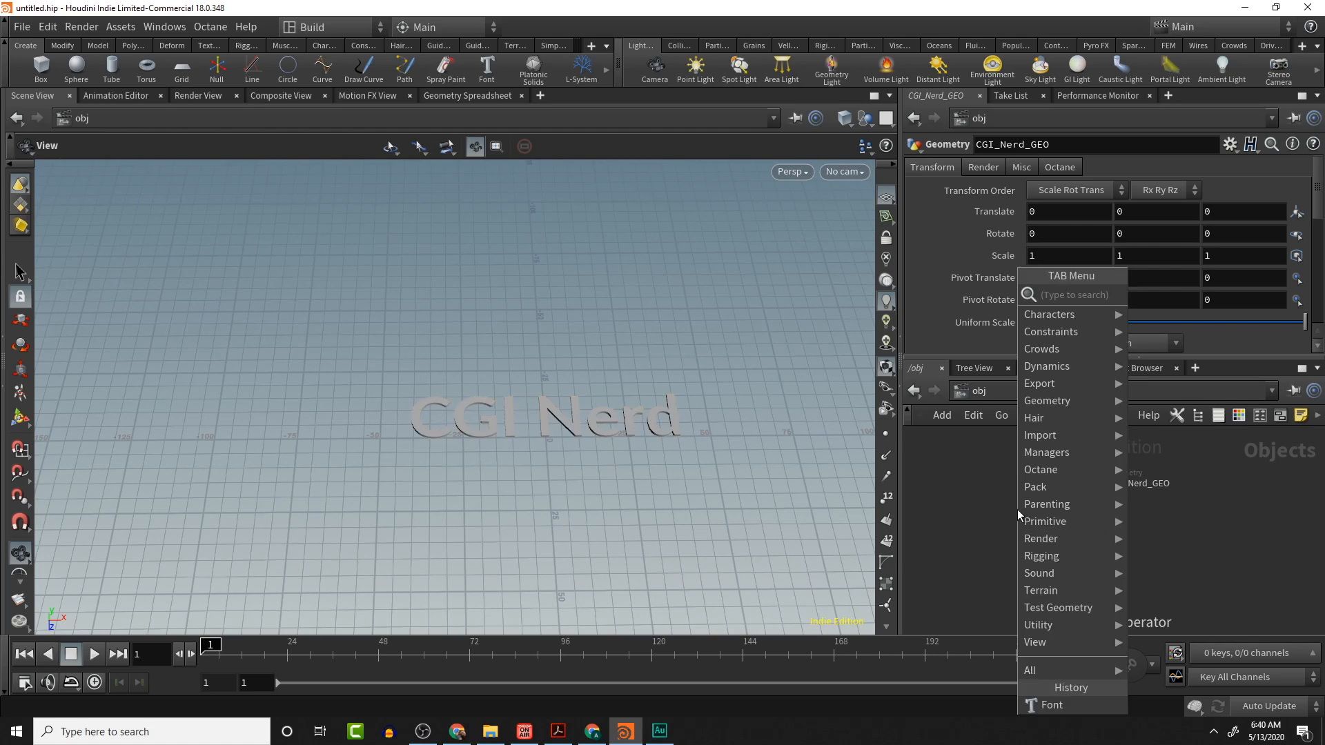
{"action": "type", "text": "null"}
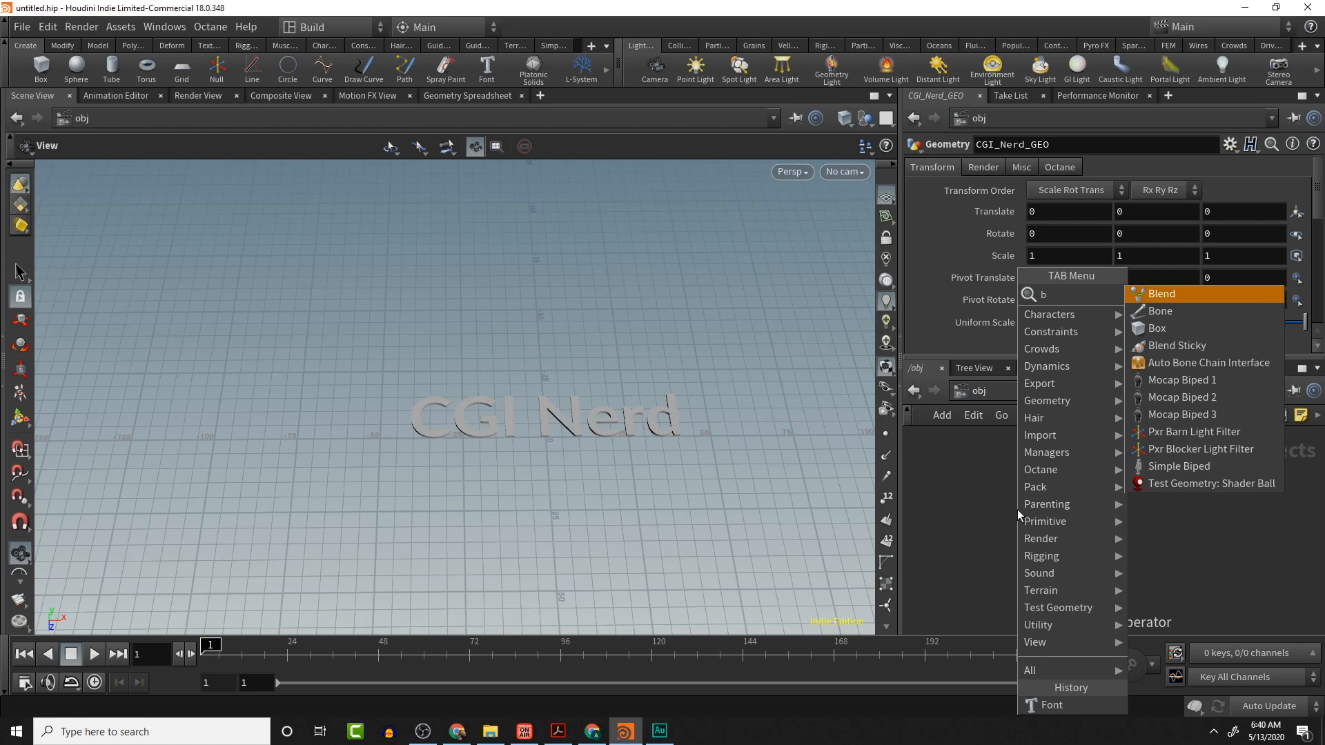
{"action": "key", "text": "Return"}
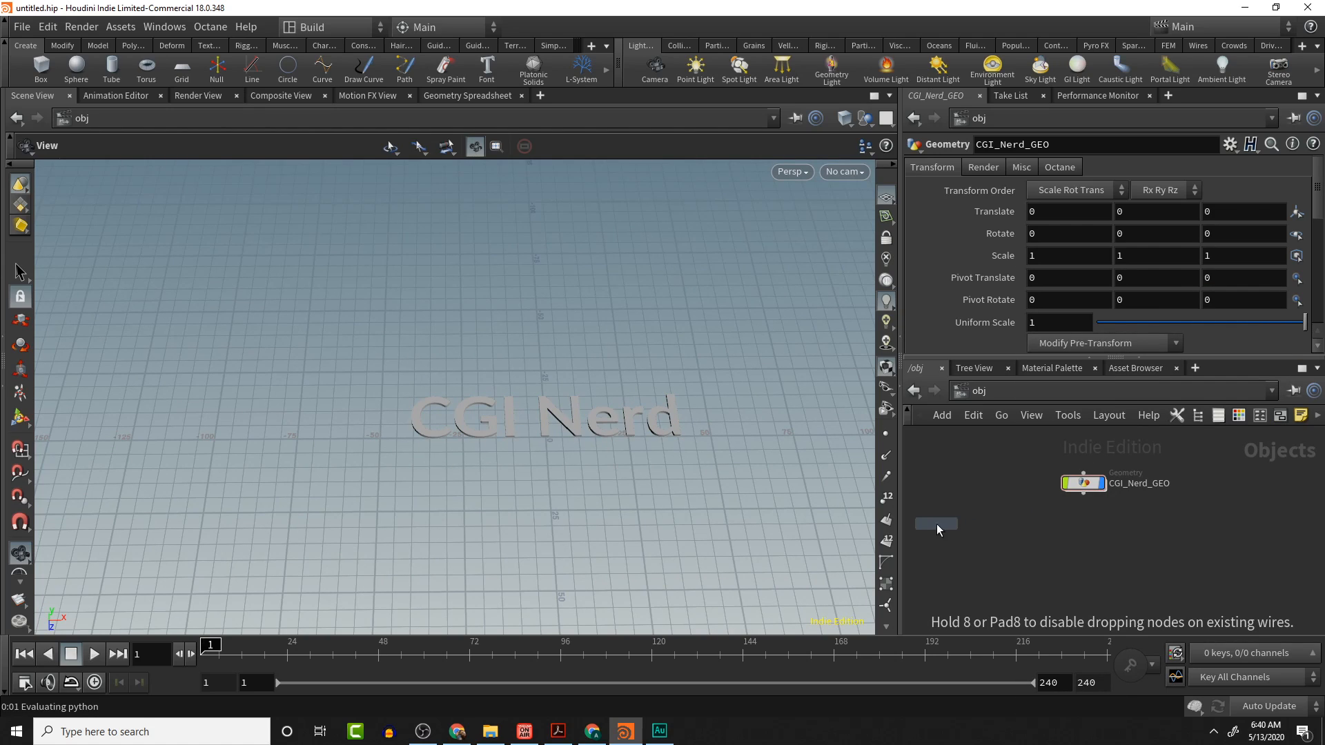
{"action": "left_click", "coordinate": [1022, 532]}
{"action": "double_click", "coordinate": [1022, 533]}
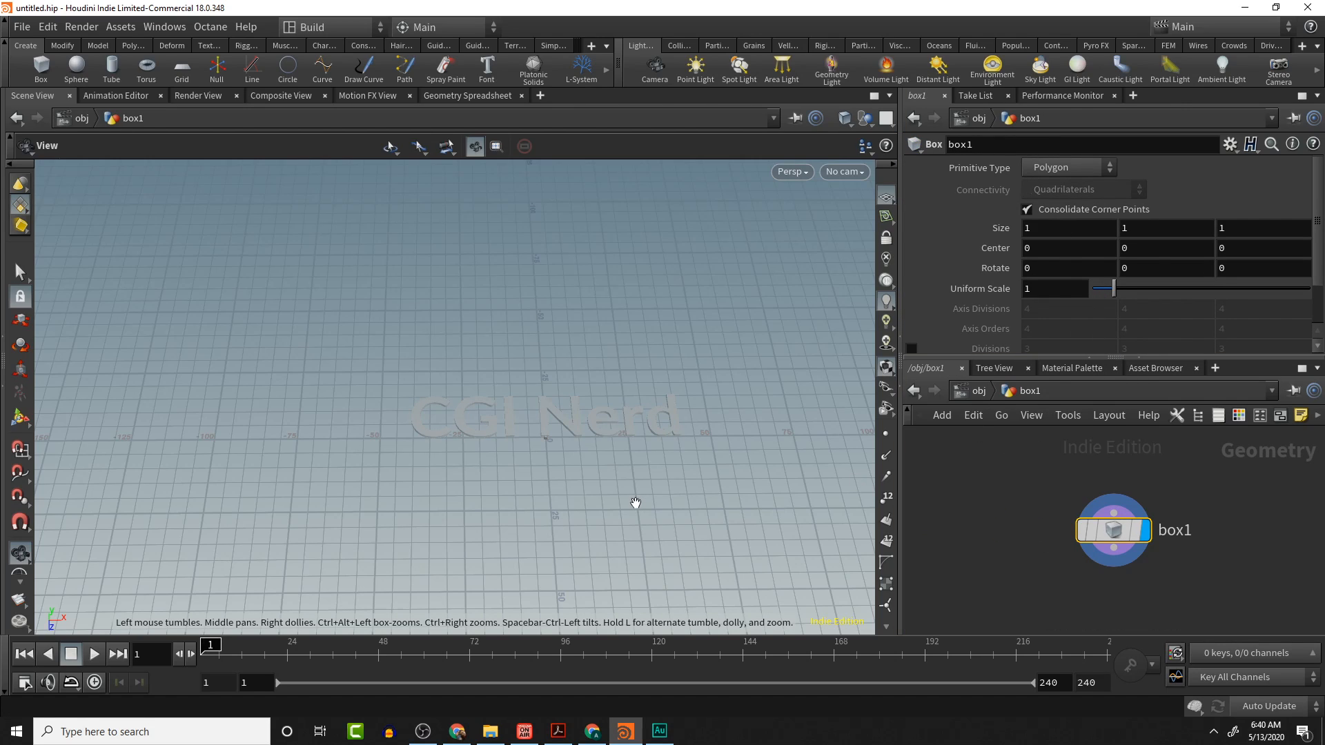
- Set the box Size to 94.9, 12, 12
{"action": "scroll", "coordinate": [1098, 228], "scroll_direction": "down", "scroll_amount": 1}
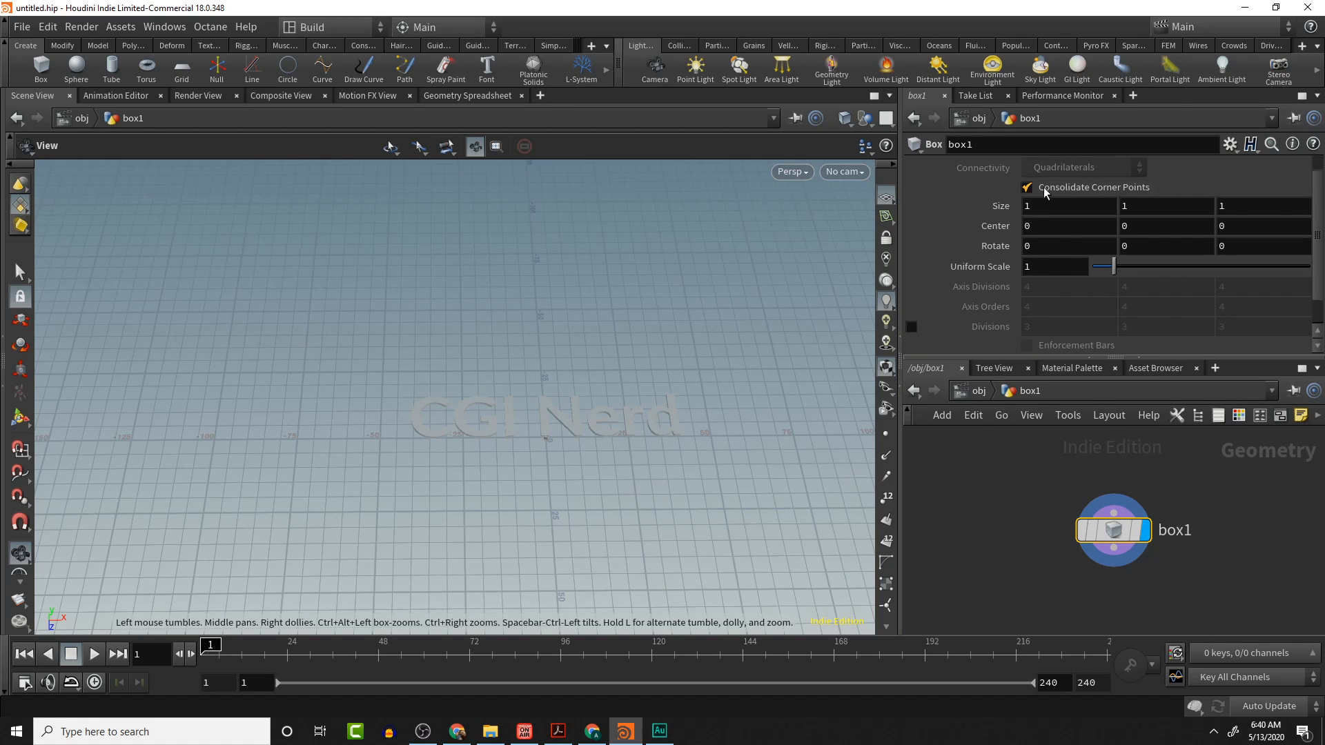
{"action": "middle_click_drag", "start_coordinate": [996, 206], "coordinate": [1036, 201]}
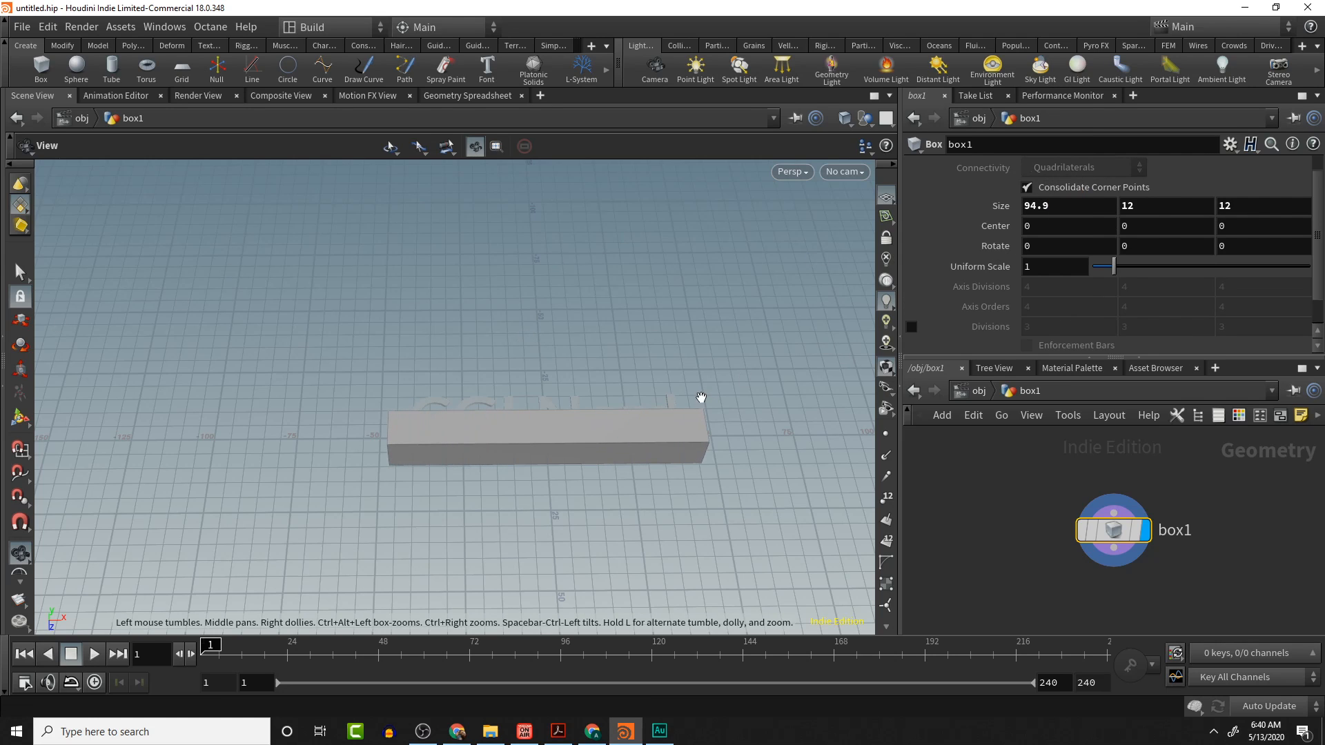
{"action": "left_click_drag", "start_coordinate": [702, 393], "coordinate": [842, 526]}
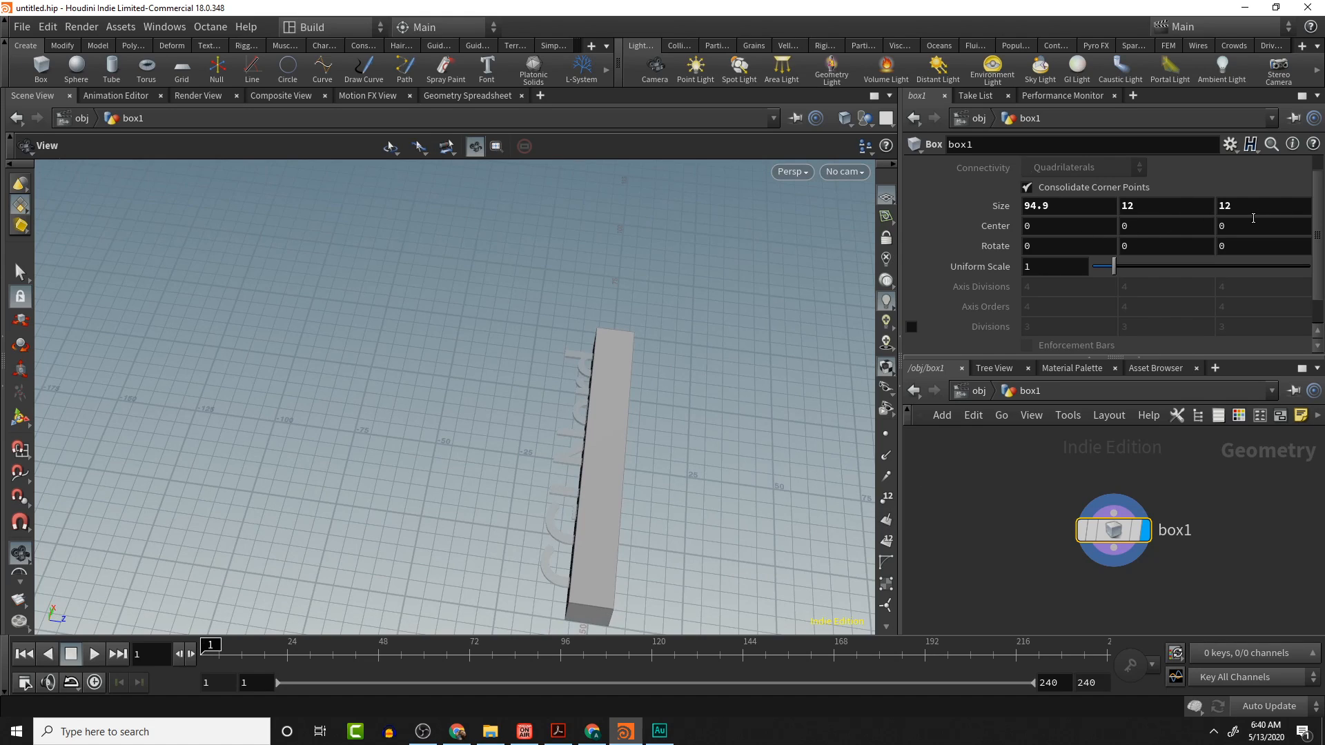
- Set the box's Center to 0, 21.5, -6.8
{"action": "middle_click_drag", "start_coordinate": [1236, 229], "coordinate": [721, 280]}
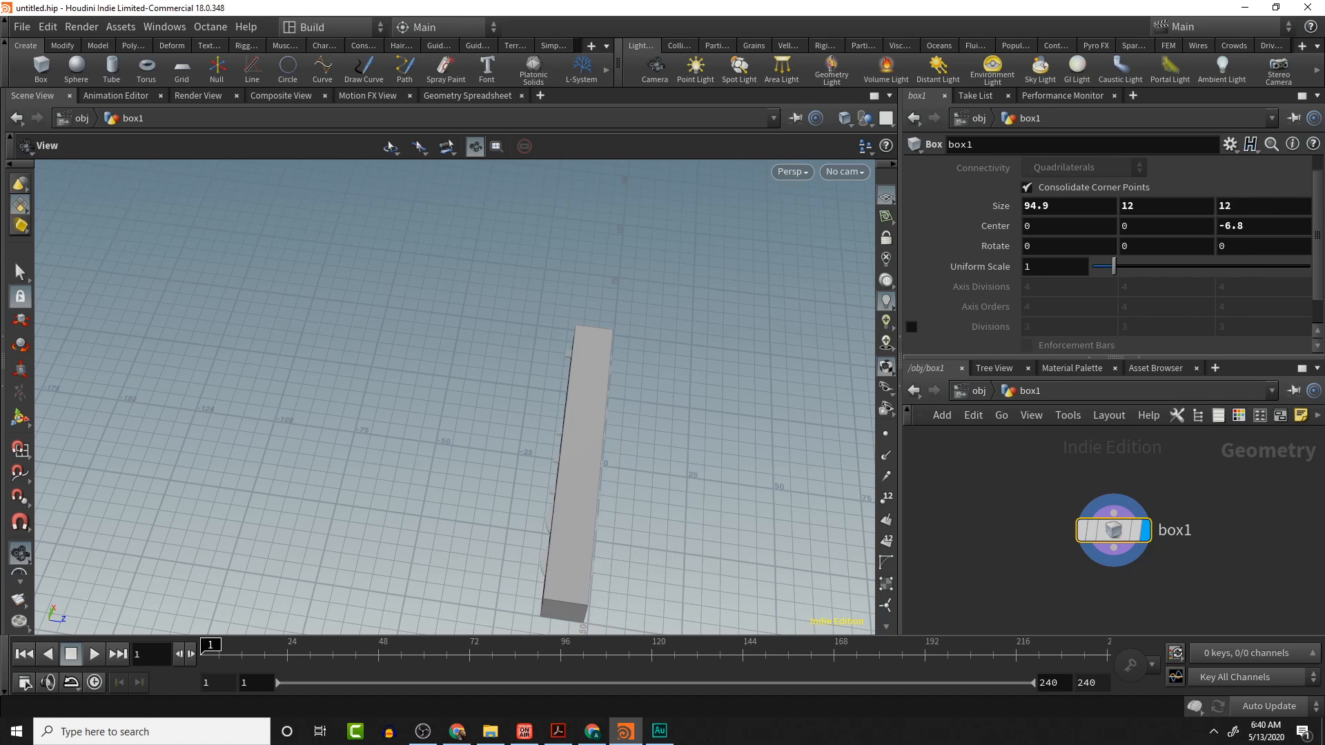
{"action": "middle_click_drag", "start_coordinate": [1138, 227], "coordinate": [759, 469]}
{"action": "left_click_drag", "start_coordinate": [750, 479], "coordinate": [442, 384]}
{"action": "middle_click_drag", "start_coordinate": [1166, 221], "coordinate": [200, 303]}
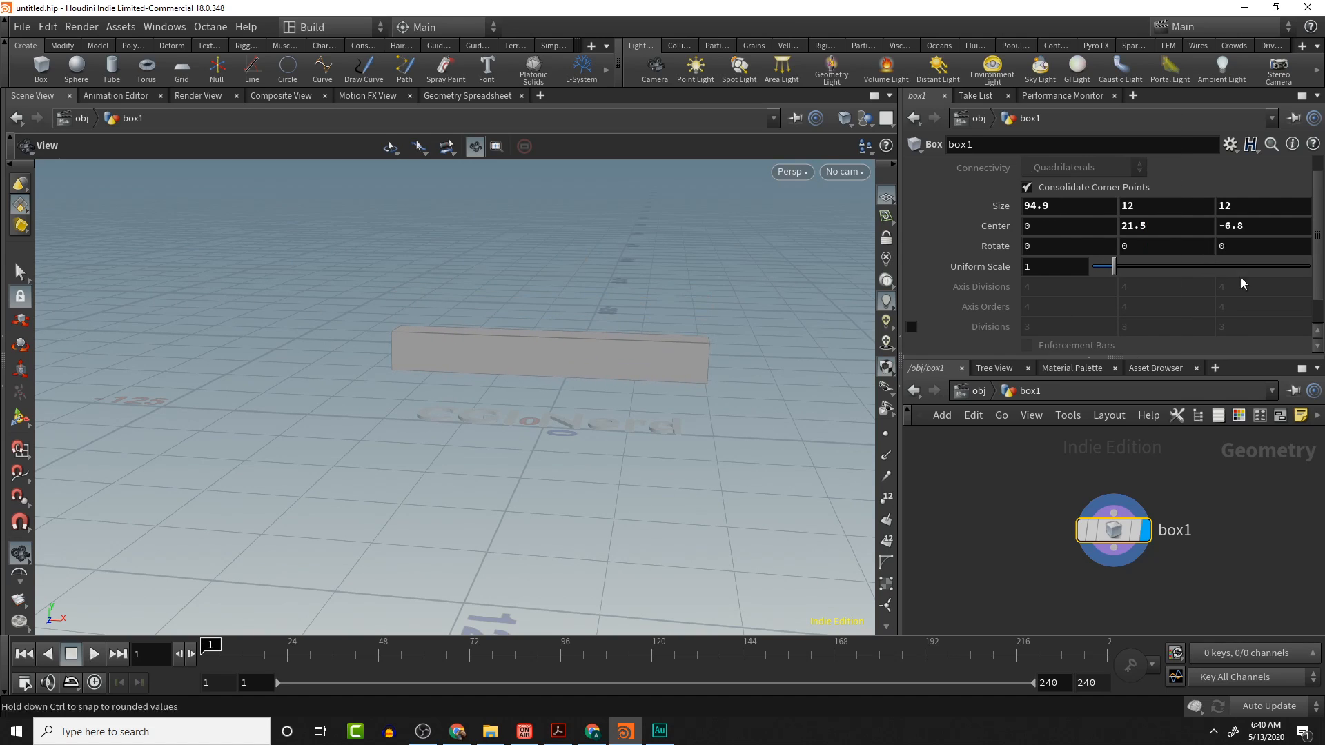
- Change the box's Primitive Type to Polygon Mesh
{"action": "scroll", "coordinate": [1067, 308], "scroll_direction": "down", "scroll_amount": 1}
{"action": "scroll", "coordinate": [1067, 307], "scroll_direction": "up", "scroll_amount": 1}
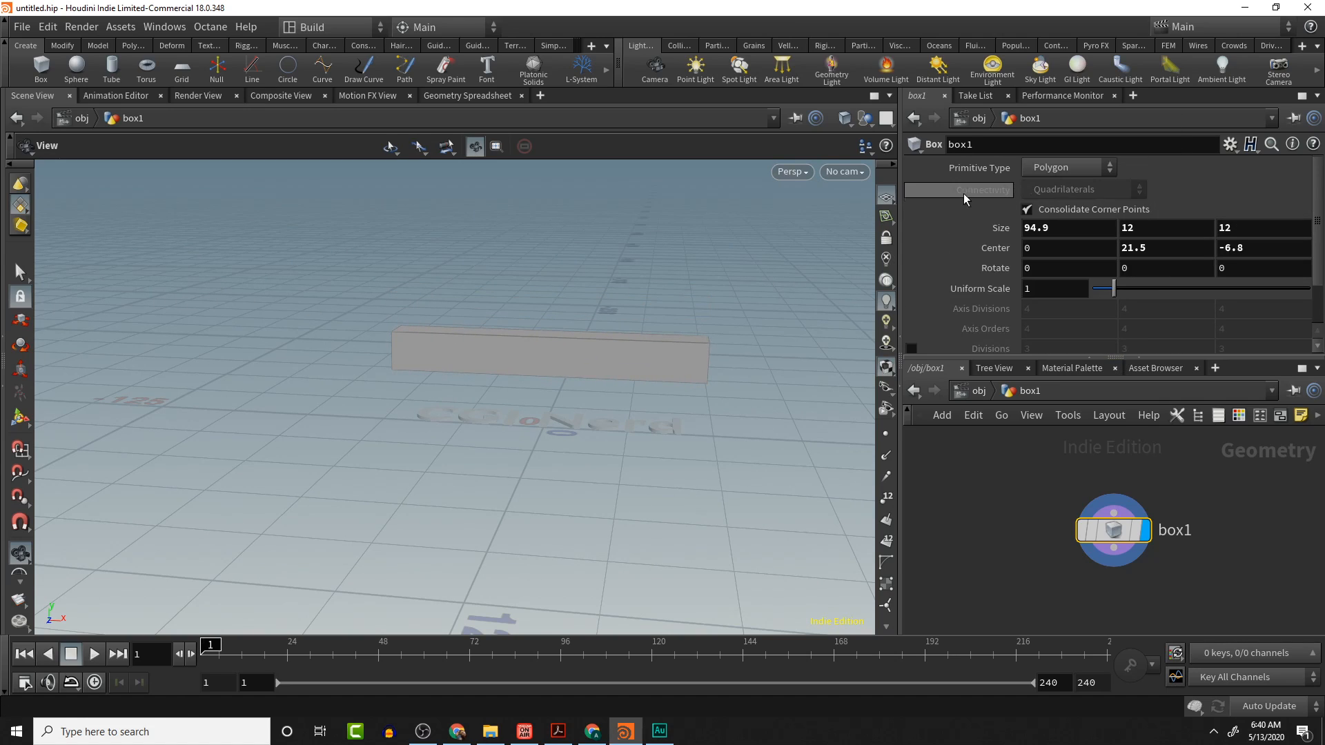
{"action": "left_click", "coordinate": [1066, 168]}
{"action": "left_click", "coordinate": [1080, 201]}
{"action": "scroll", "coordinate": [998, 294], "scroll_direction": "down", "scroll_amount": 1}
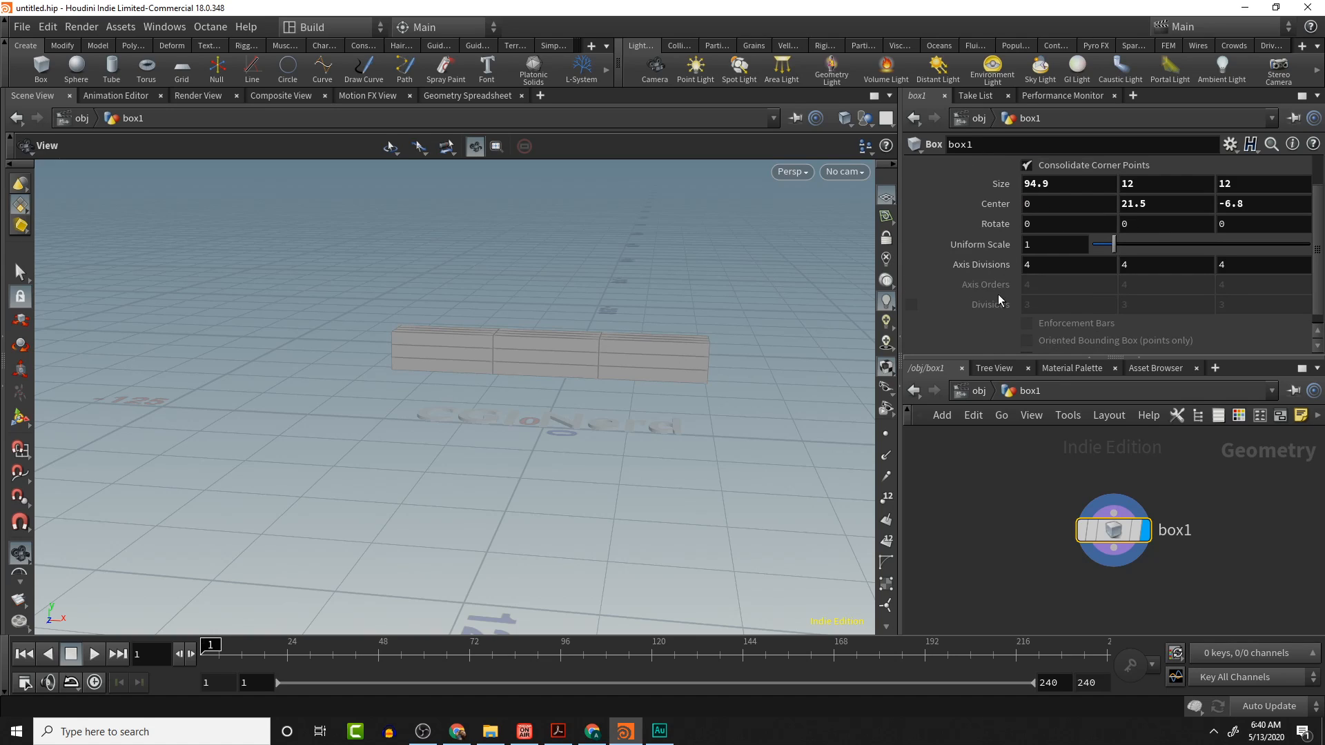
- Set the box's Axis Divisions to 100, 15, 8
{"action": "left_click", "coordinate": [1055, 266]}
{"action": "key", "text": "Return"}
{"action": "left_click", "coordinate": [1149, 262]}
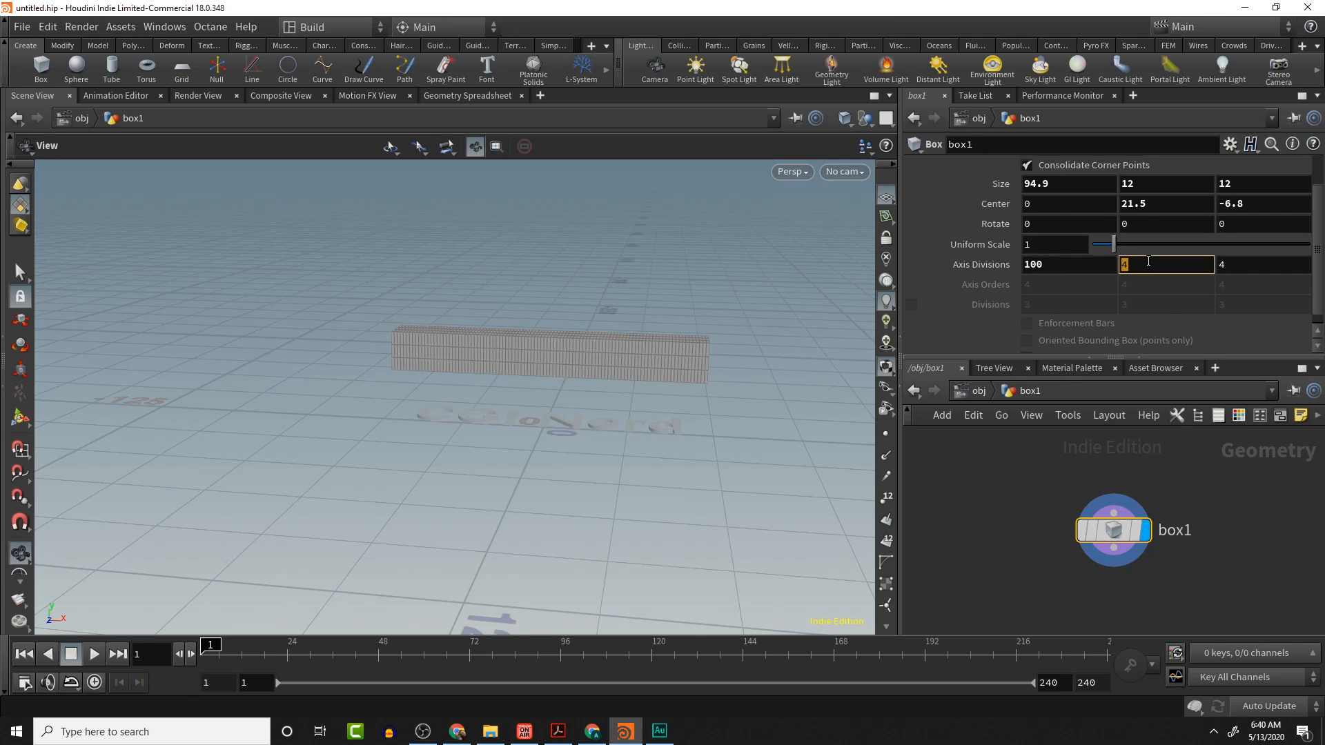
{"action": "type", "text": "10"}
{"action": "key", "text": "Return"}
{"action": "left_click_drag", "start_coordinate": [695, 364], "coordinate": [524, 370]}
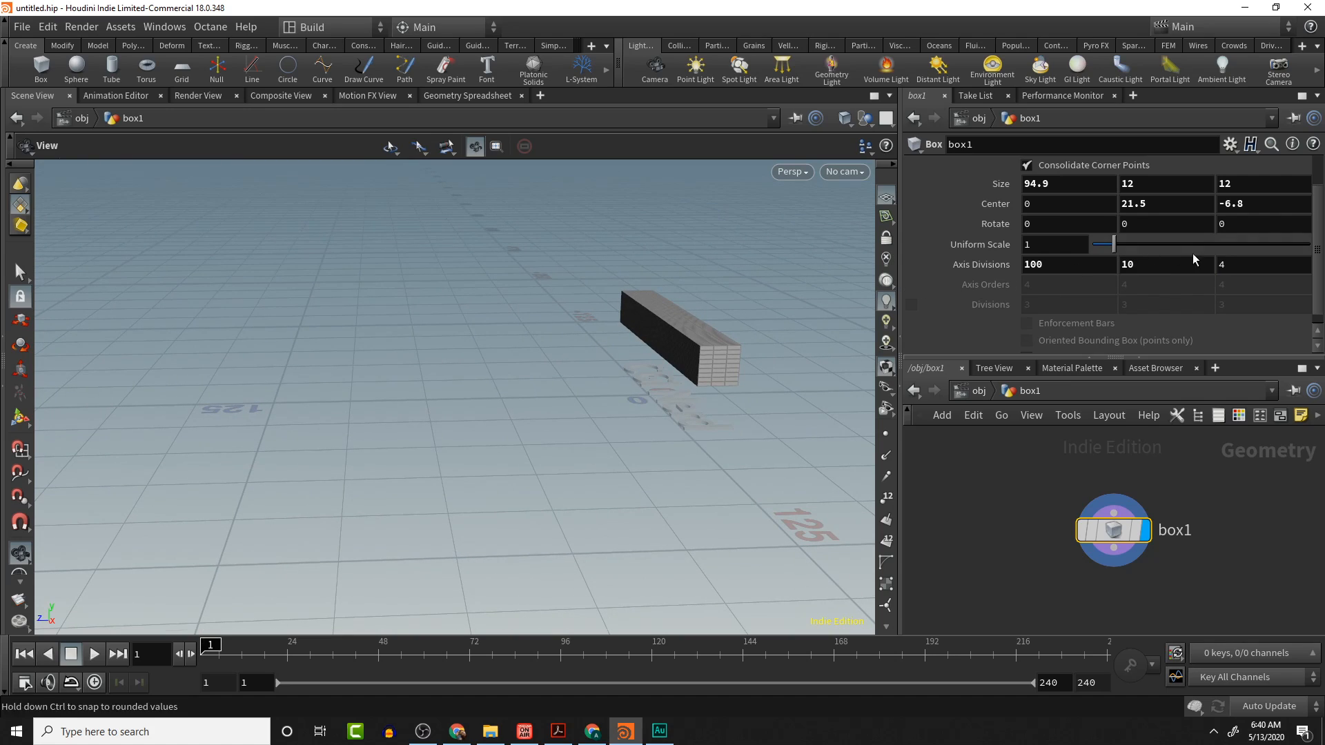
{"action": "left_click", "coordinate": [1226, 262]}
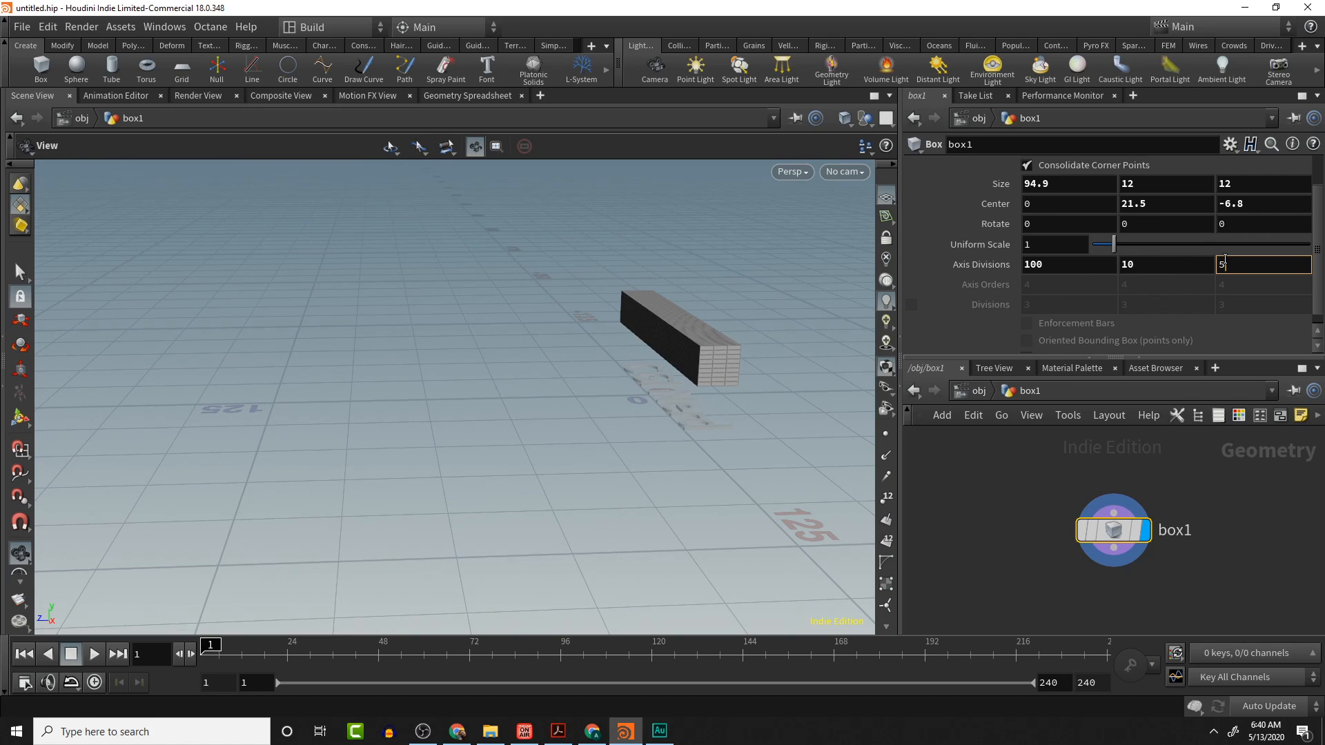
{"action": "key", "text": "Return"}
{"action": "left_click", "coordinate": [1225, 261]}
{"action": "key", "text": "Return"}
{"action": "left_click_drag", "start_coordinate": [642, 462], "coordinate": [844, 491]}
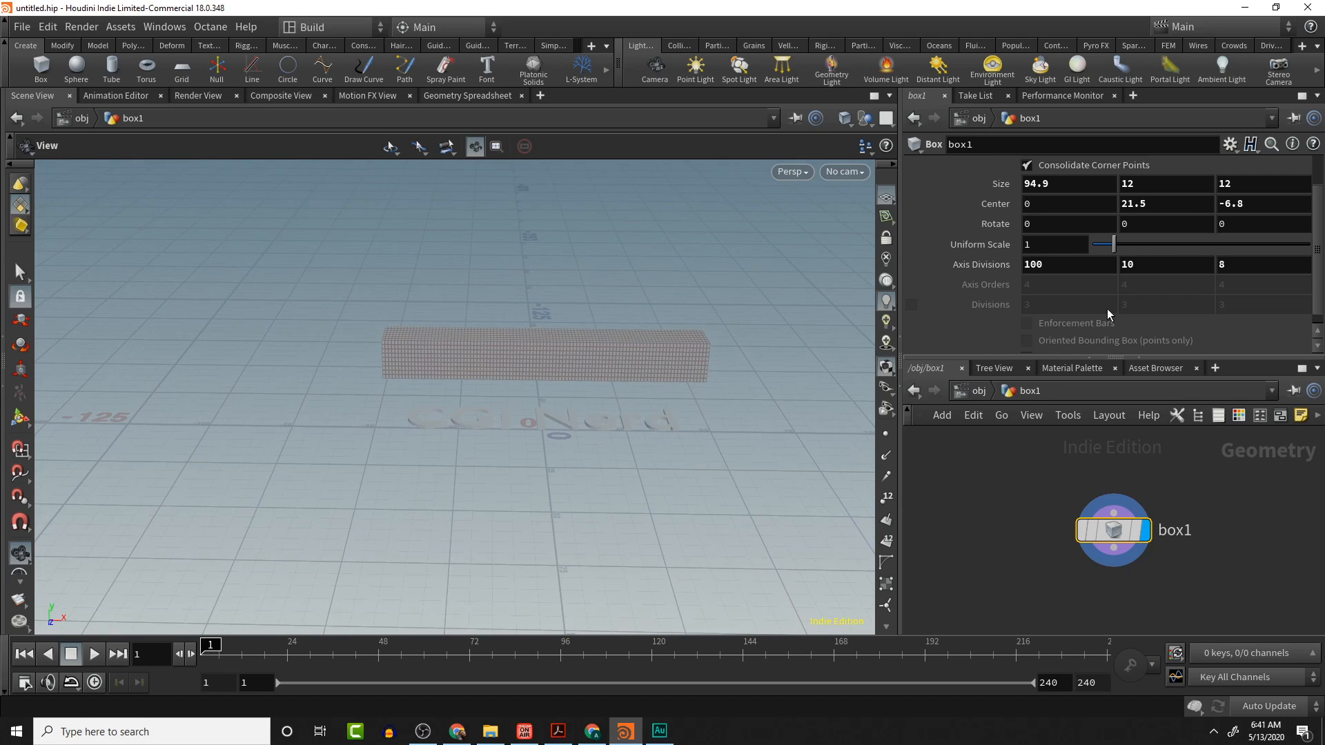
{"action": "left_click", "coordinate": [1172, 265]}
{"action": "type", "text": "15"}
{"action": "key", "text": "Return"}
- Append a Mountain node below the box node and set its Height to 2.42
{"action": "left_click_drag", "start_coordinate": [686, 400], "coordinate": [731, 412]}
{"action": "left_click_drag", "start_coordinate": [1119, 531], "coordinate": [1092, 465]}
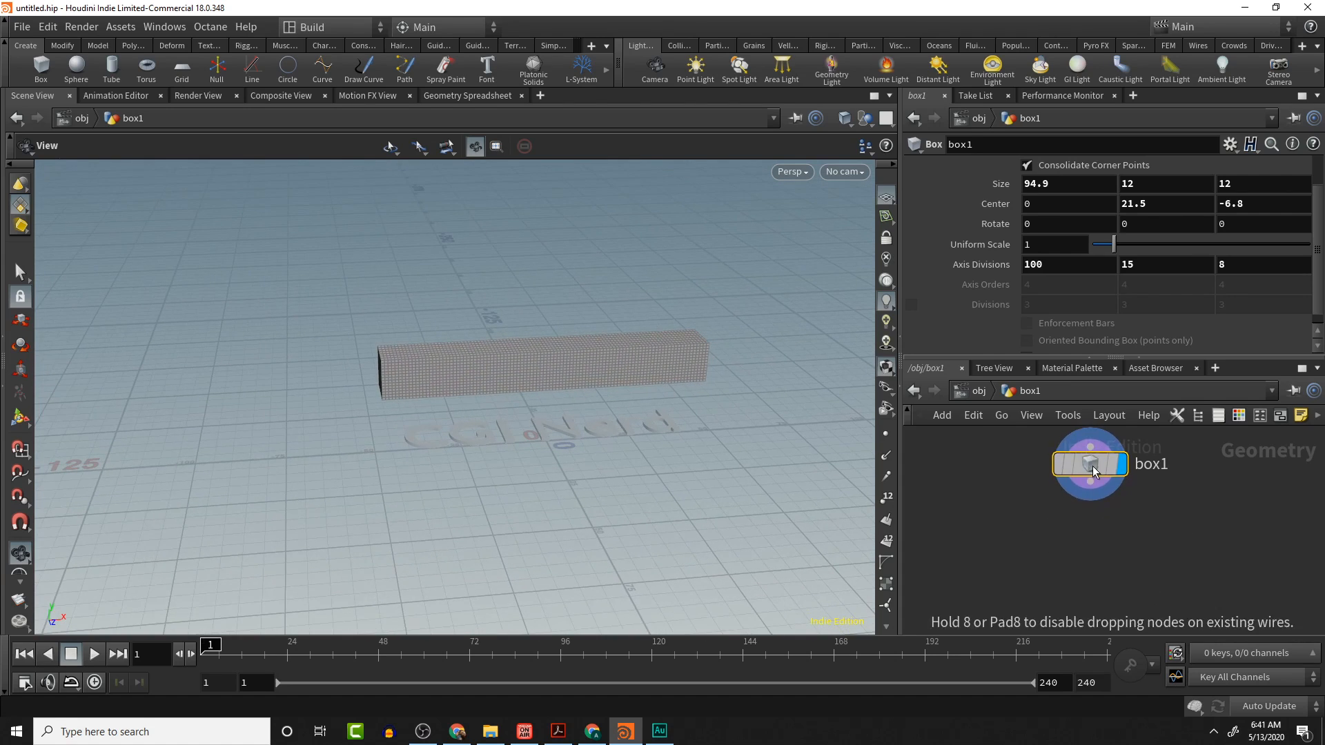
{"action": "left_click", "coordinate": [1085, 492]}
{"action": "left_click", "coordinate": [1056, 537]}
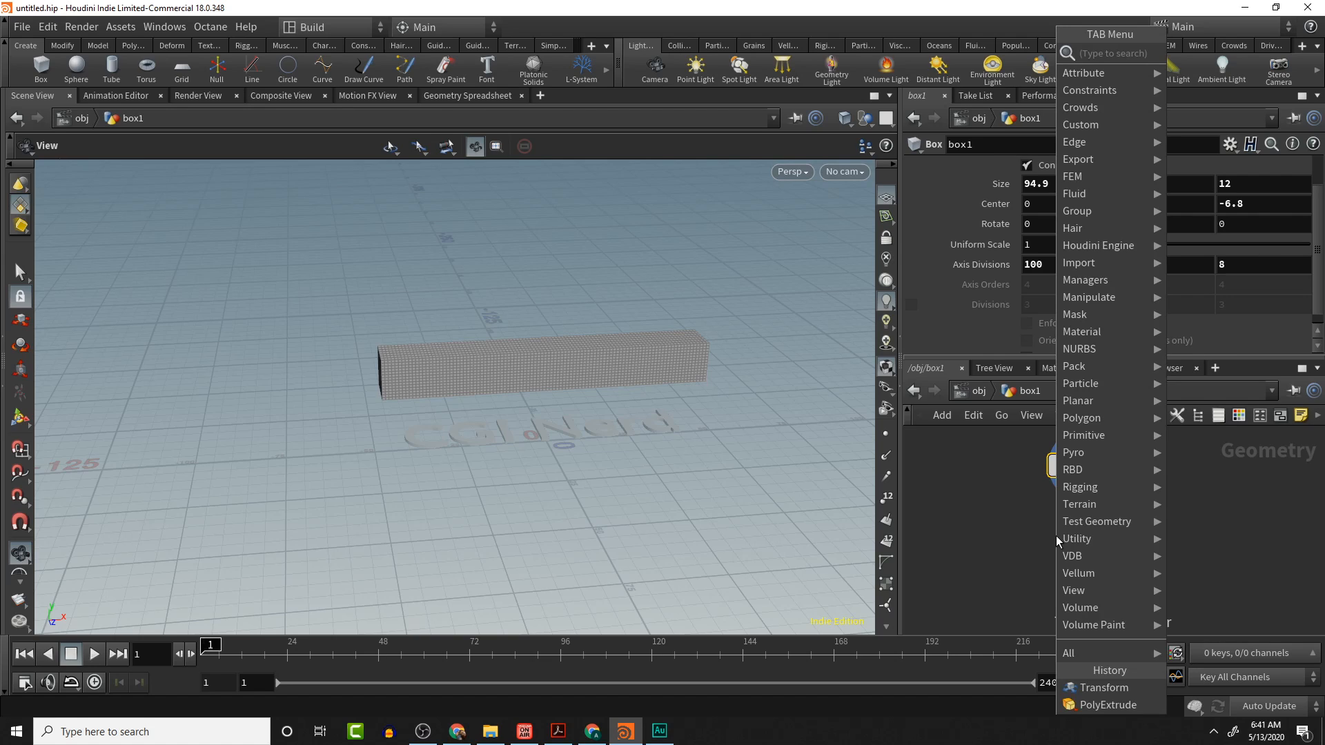
{"action": "key", "text": "Escape"}
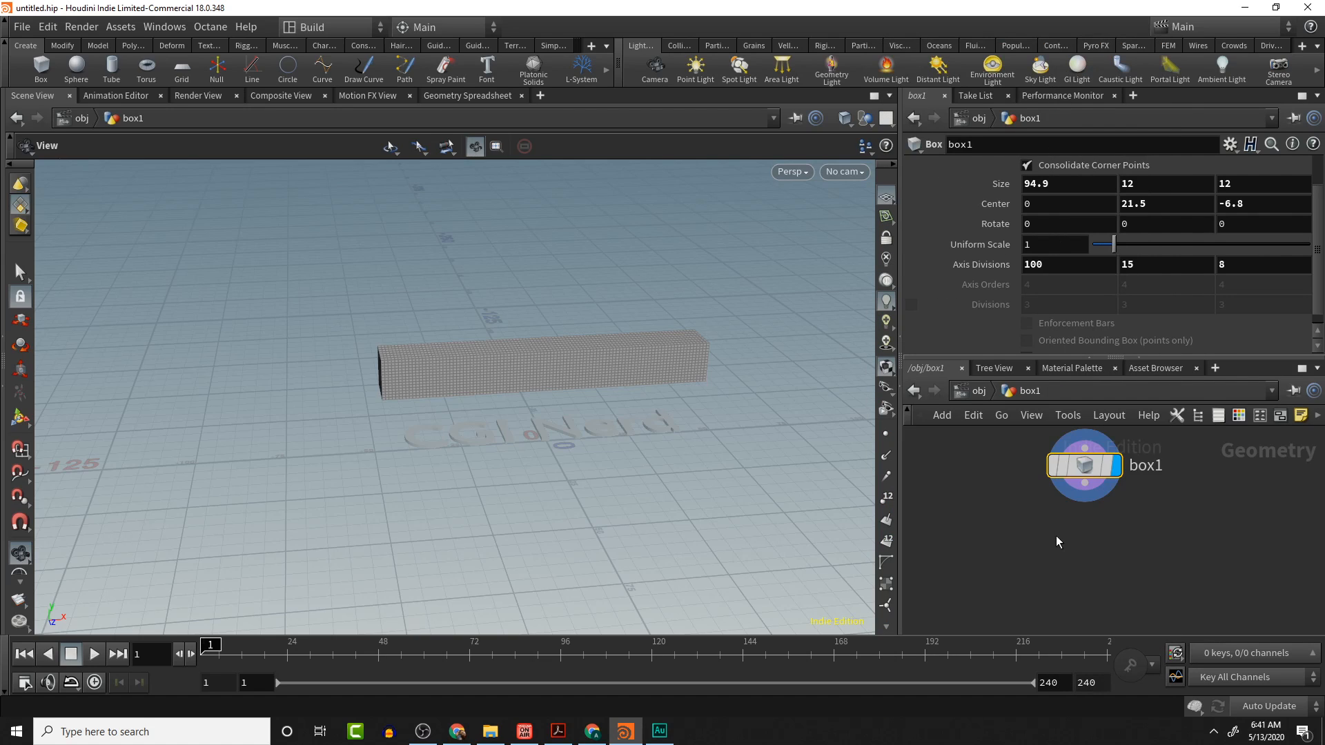
{"action": "left_click", "coordinate": [1056, 536]}
{"action": "mouse_move", "coordinate": [1052, 540]}
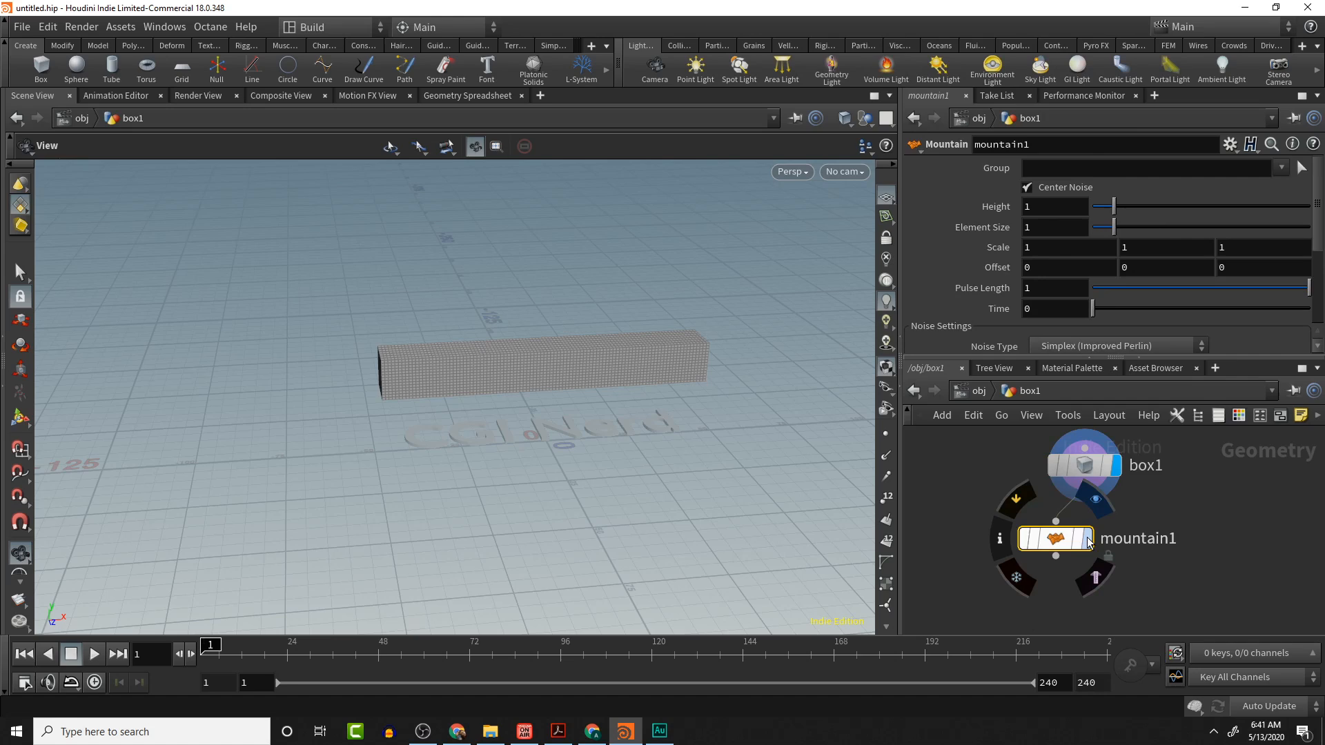
{"action": "left_click", "coordinate": [1057, 542]}
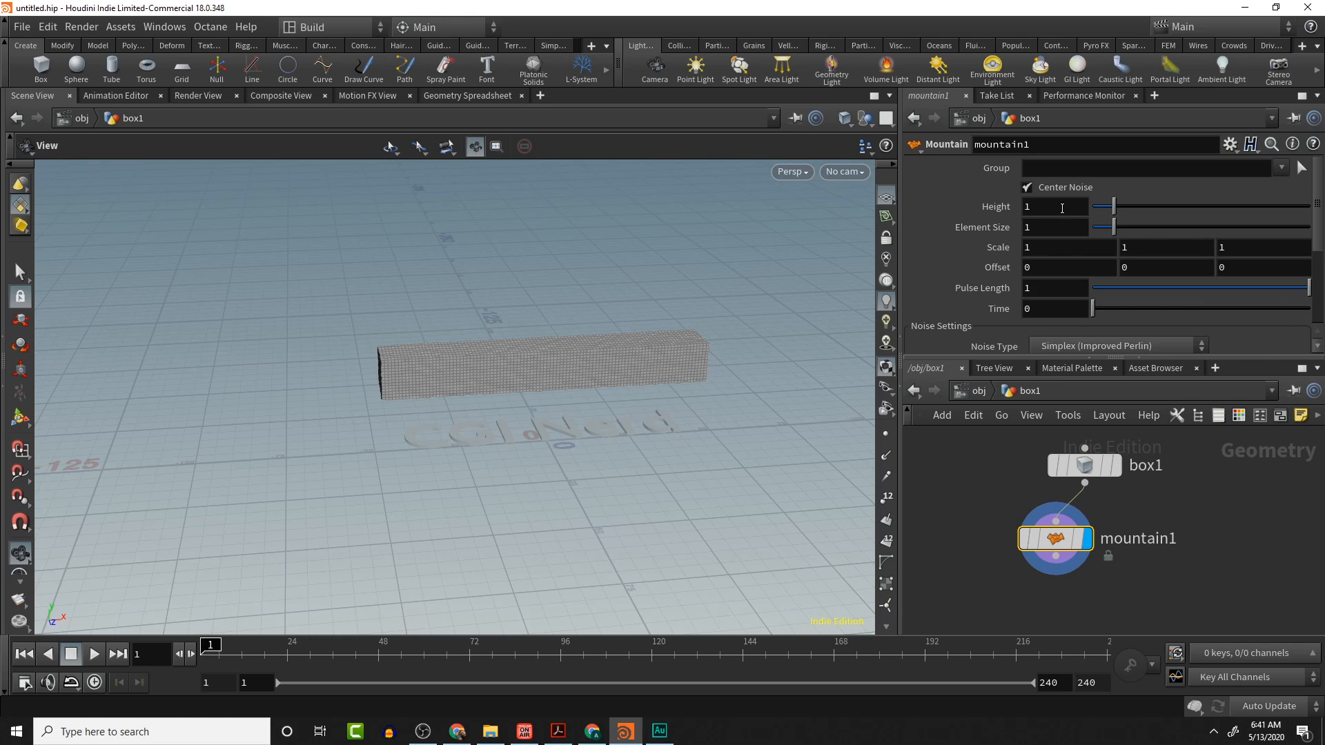
{"action": "left_click_drag", "start_coordinate": [1115, 204], "coordinate": [1145, 209]}
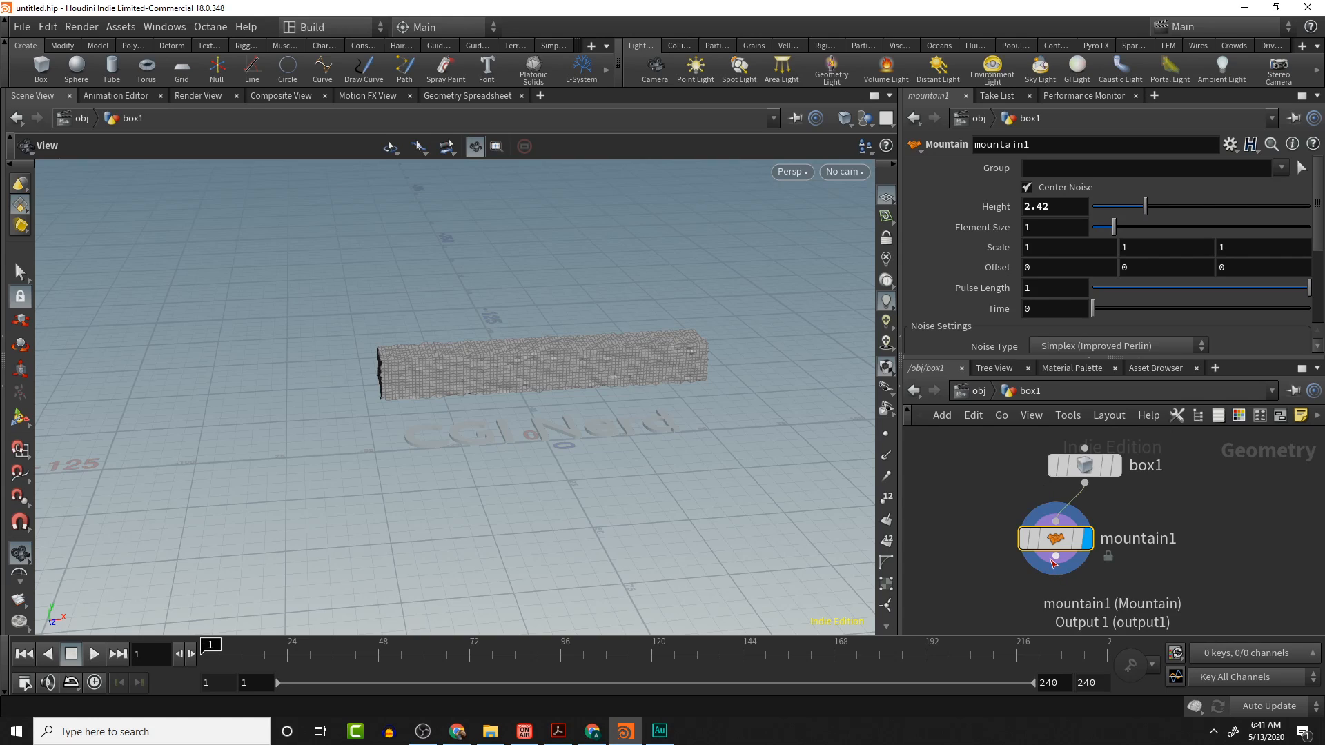
- Insert a Smooth node between the box and Mountain nodes
{"action": "left_click_drag", "start_coordinate": [1055, 539], "coordinate": [1053, 567]}
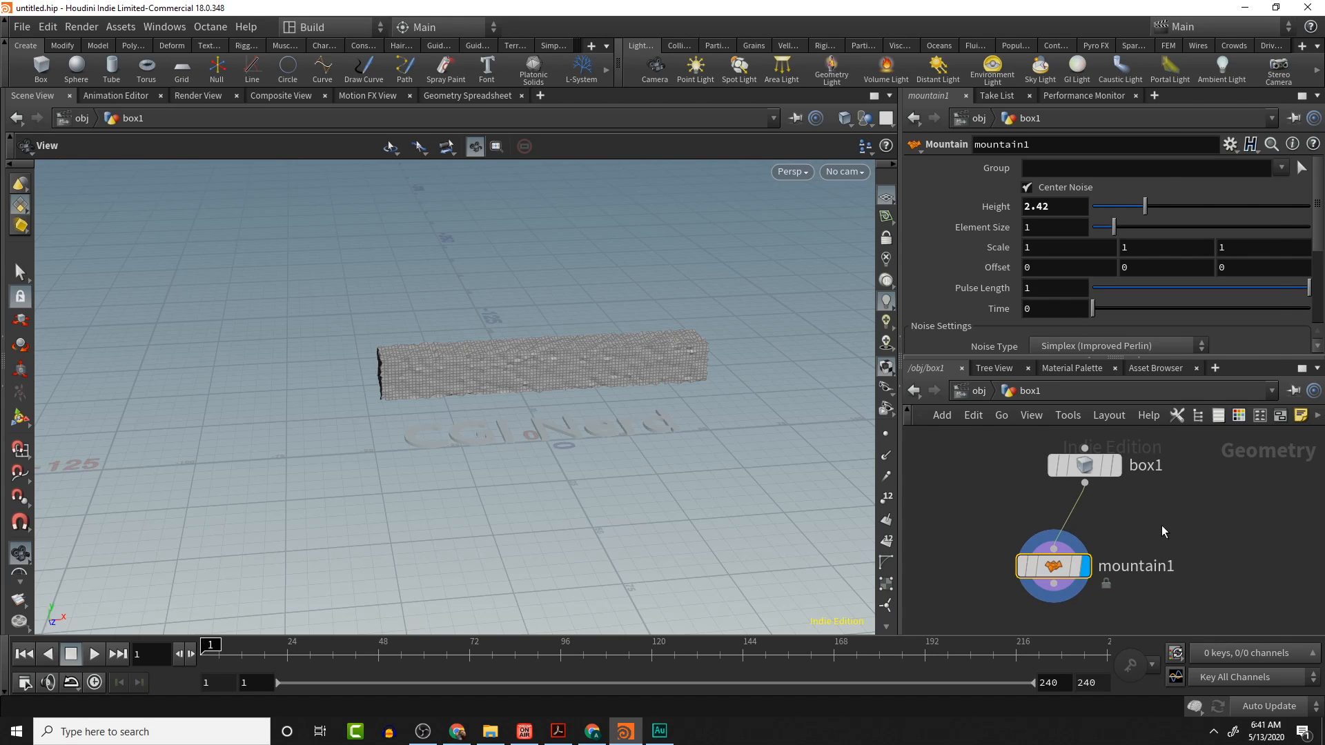
{"action": "key", "text": "Tab"}
{"action": "type", "text": "s"}
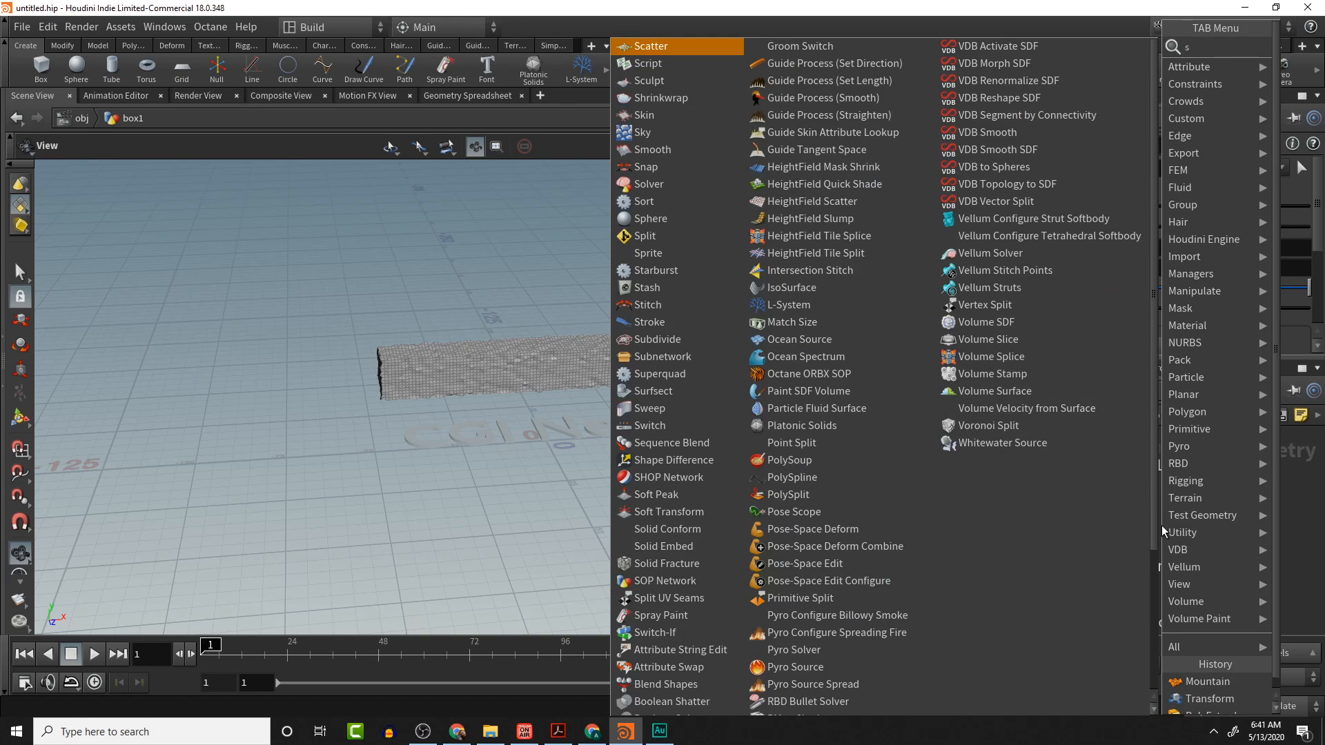
{"action": "type", "text": "moot"}
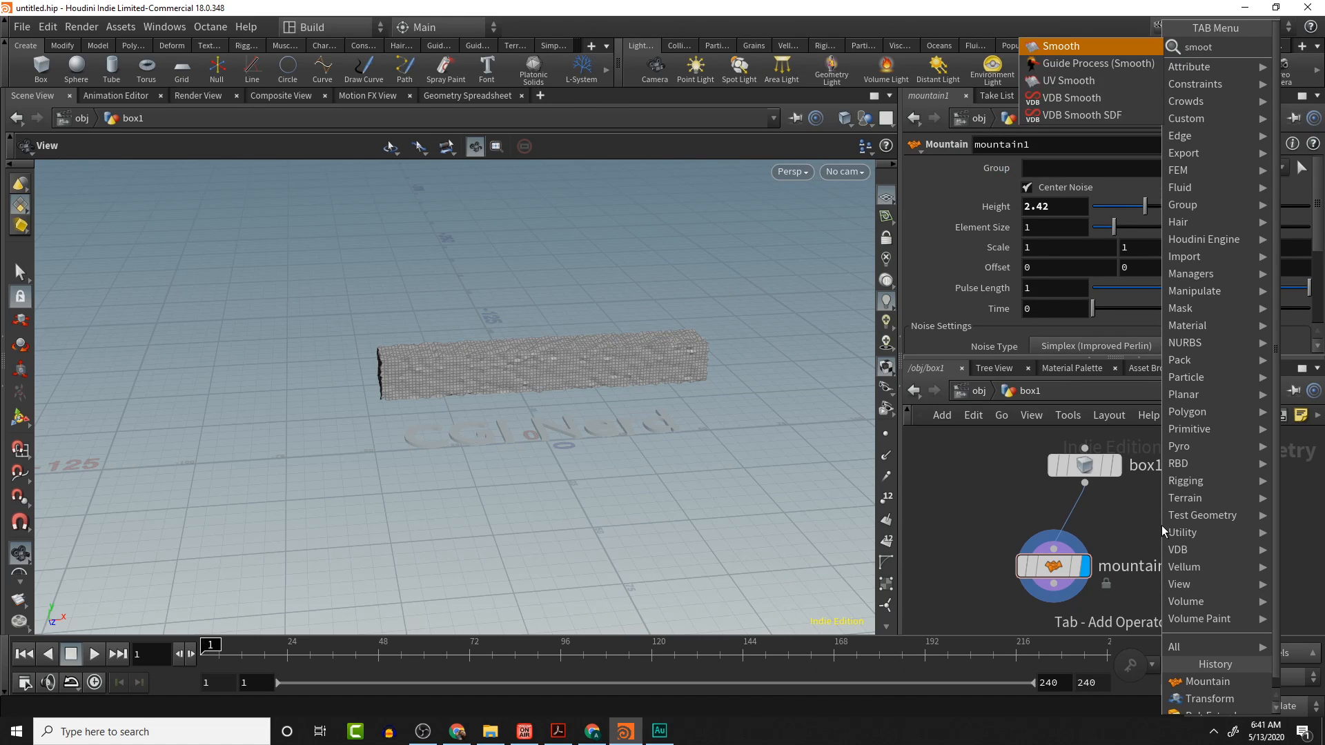
{"action": "key", "text": "Return"}
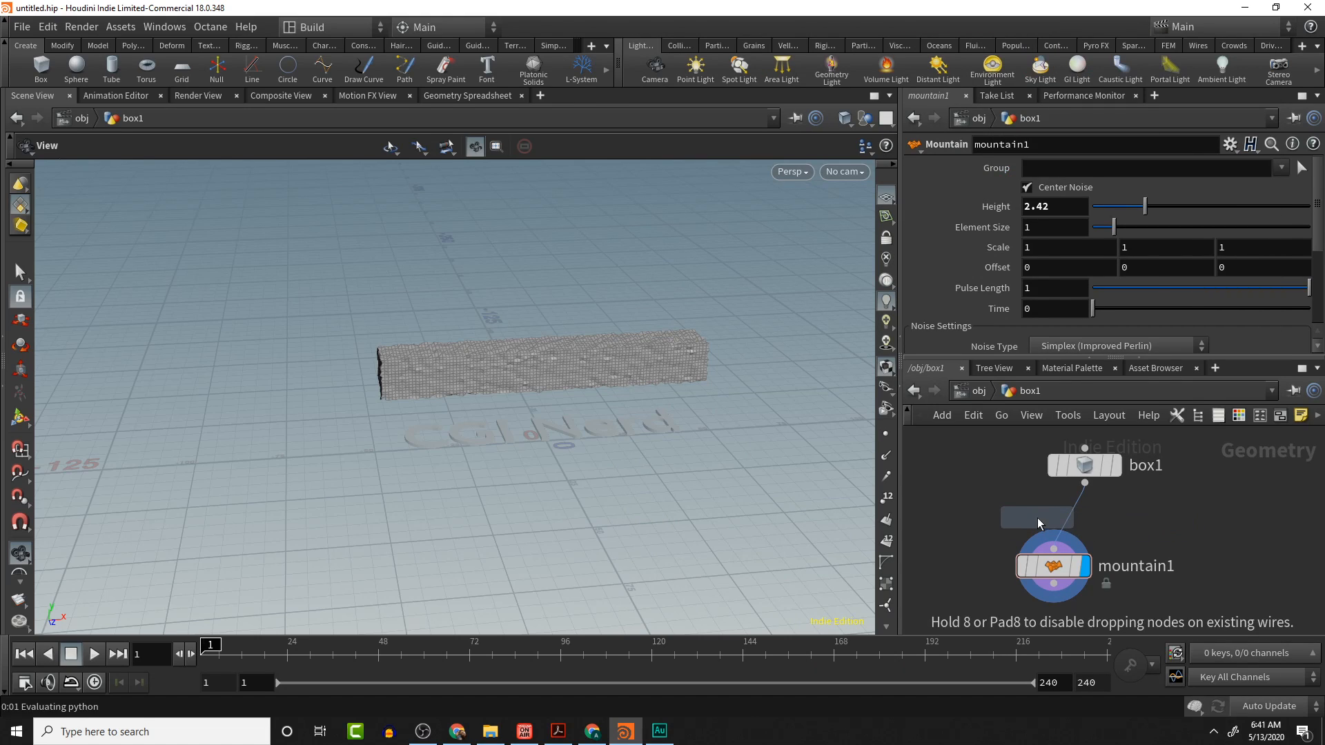
{"action": "left_click", "coordinate": [1063, 525]}
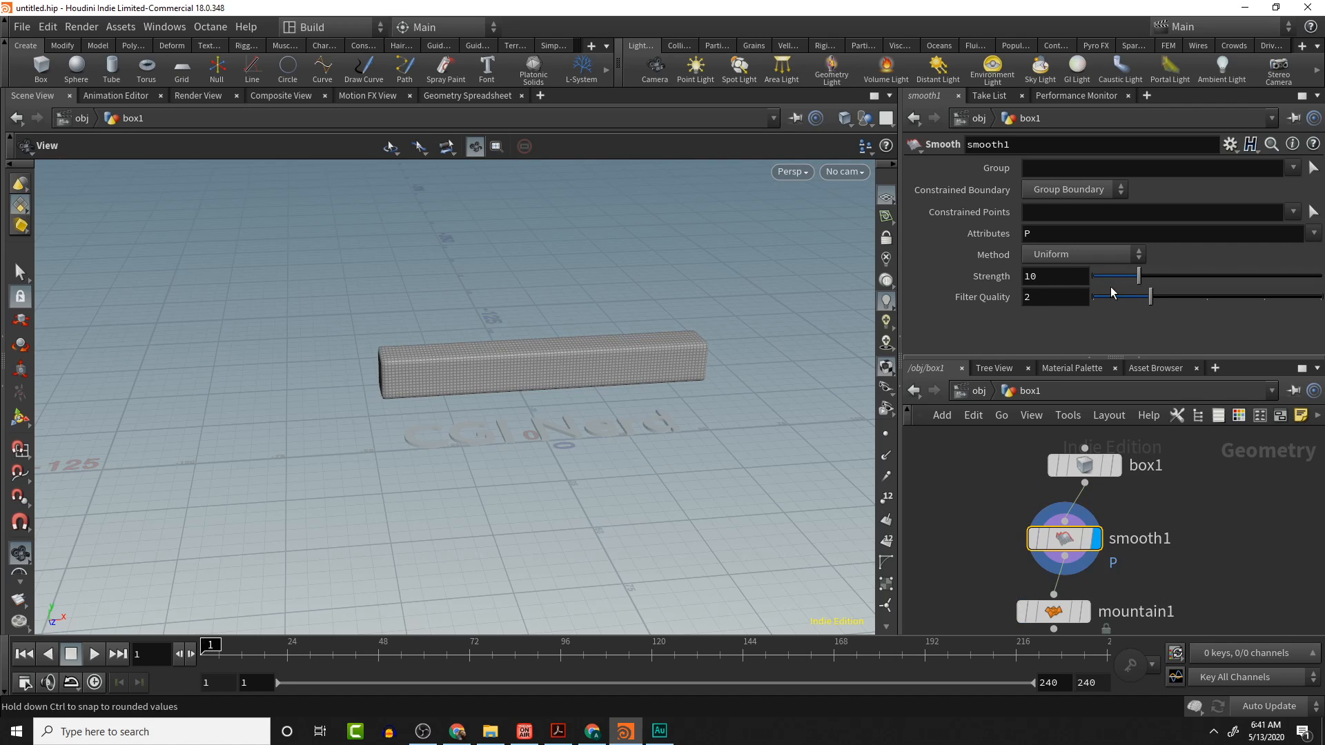
- Set the Smooth node's Strength to 32.7 and Filter Quality to 1
{"action": "left_click_drag", "start_coordinate": [1130, 277], "coordinate": [1323, 277]}
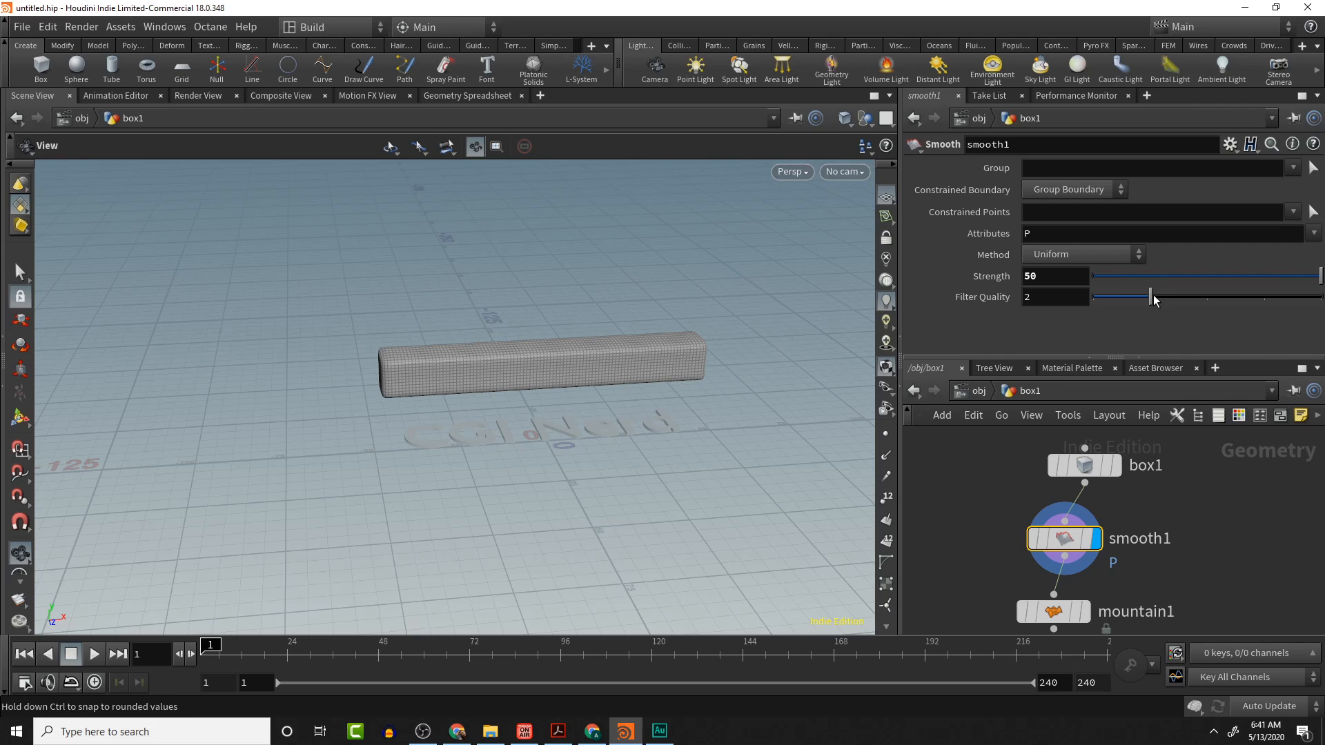
{"action": "left_click_drag", "start_coordinate": [1155, 298], "coordinate": [1032, 301]}
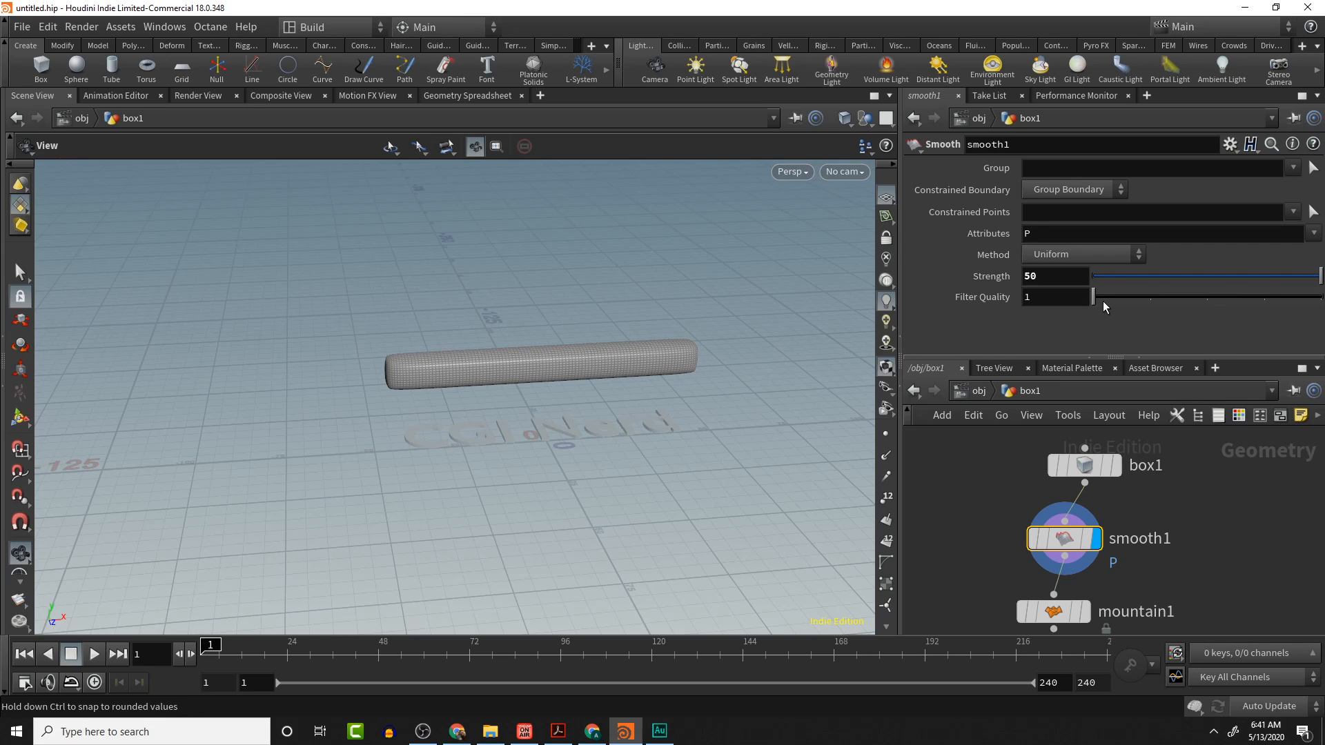
{"action": "left_click_drag", "start_coordinate": [1319, 277], "coordinate": [1242, 274]}
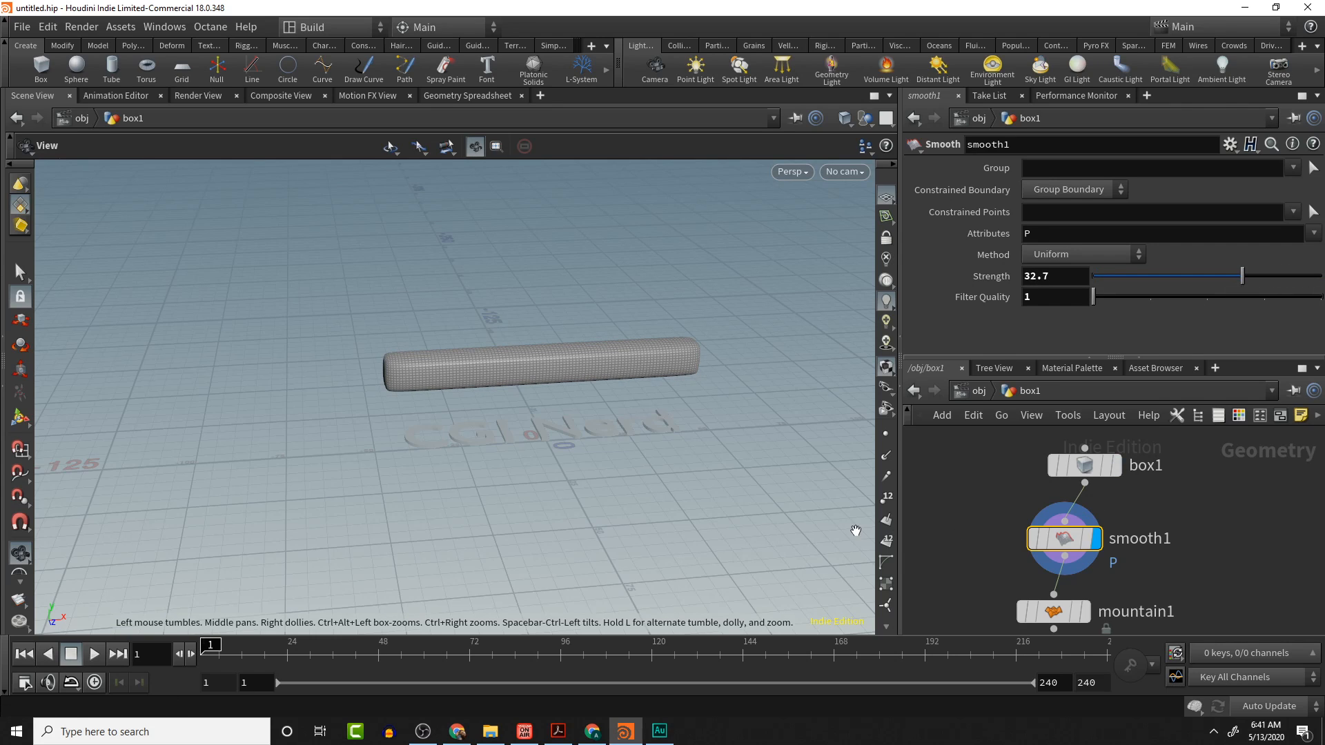
- Display the Mountain node's result and lower its Height to 1.59
{"action": "left_click", "coordinate": [1085, 612]}
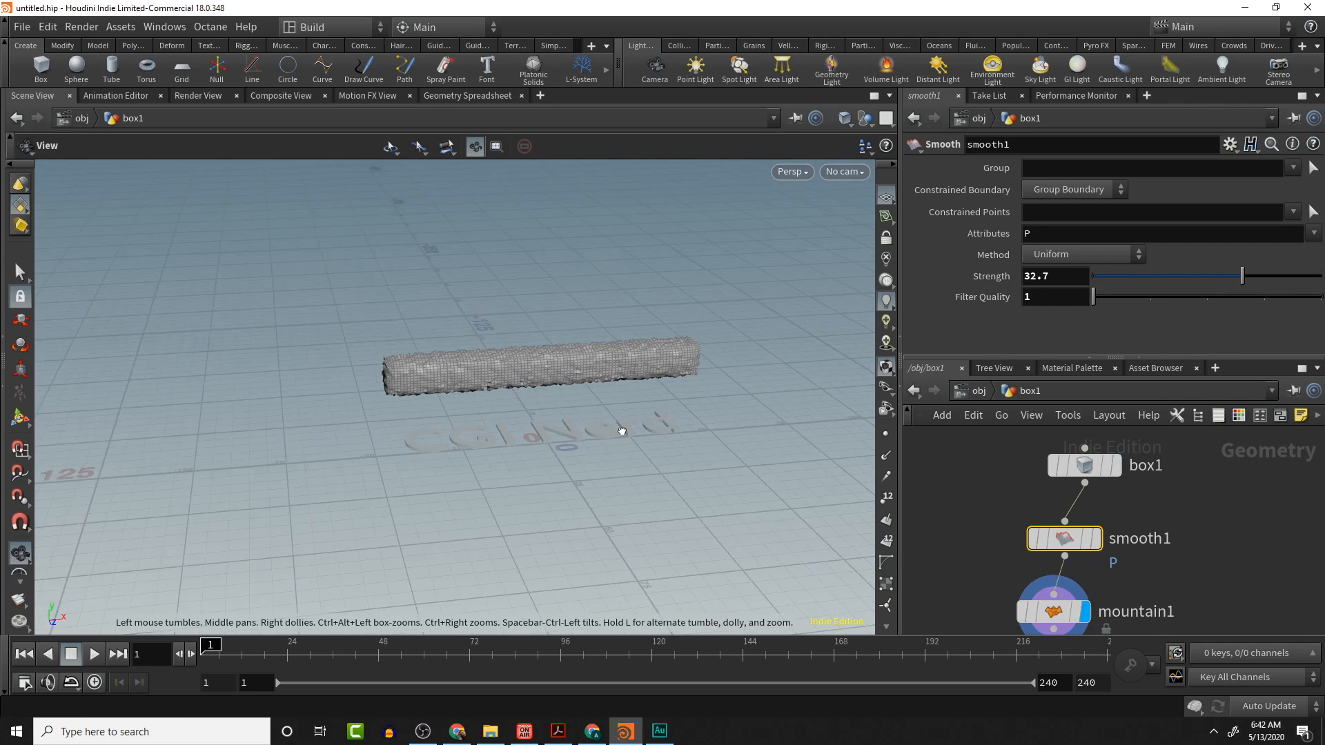
{"action": "left_click_drag", "start_coordinate": [622, 435], "coordinate": [695, 389]}
{"action": "scroll", "coordinate": [642, 377], "scroll_direction": "up", "scroll_amount": 8}
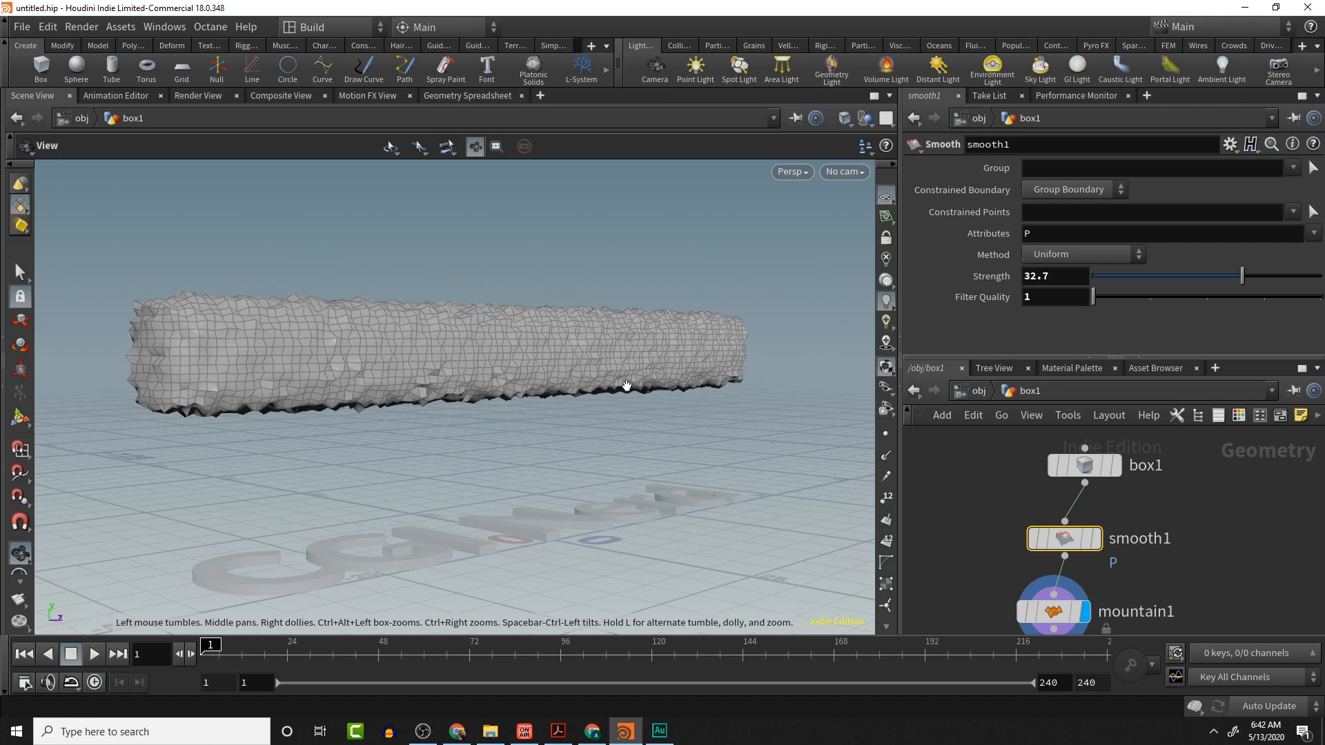
{"action": "left_click", "coordinate": [1063, 613]}
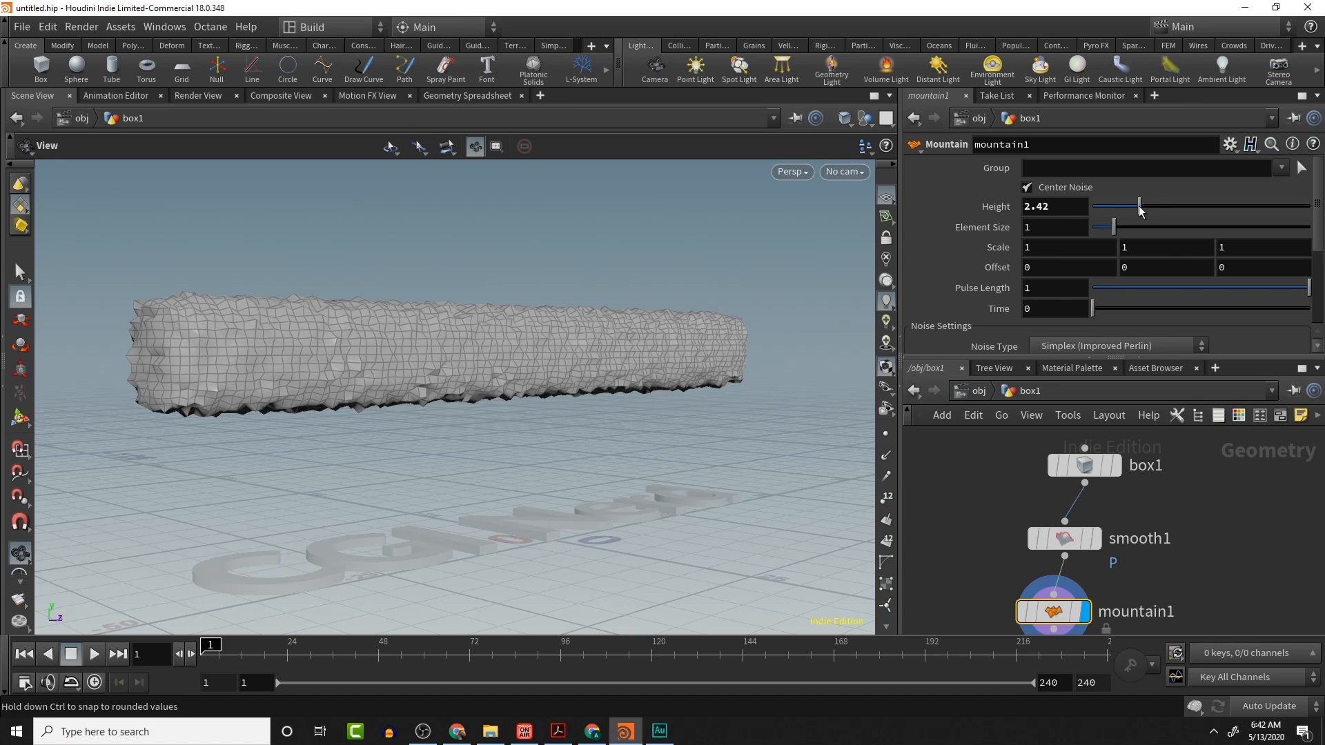
{"action": "left_click_drag", "start_coordinate": [1145, 206], "coordinate": [1128, 210]}
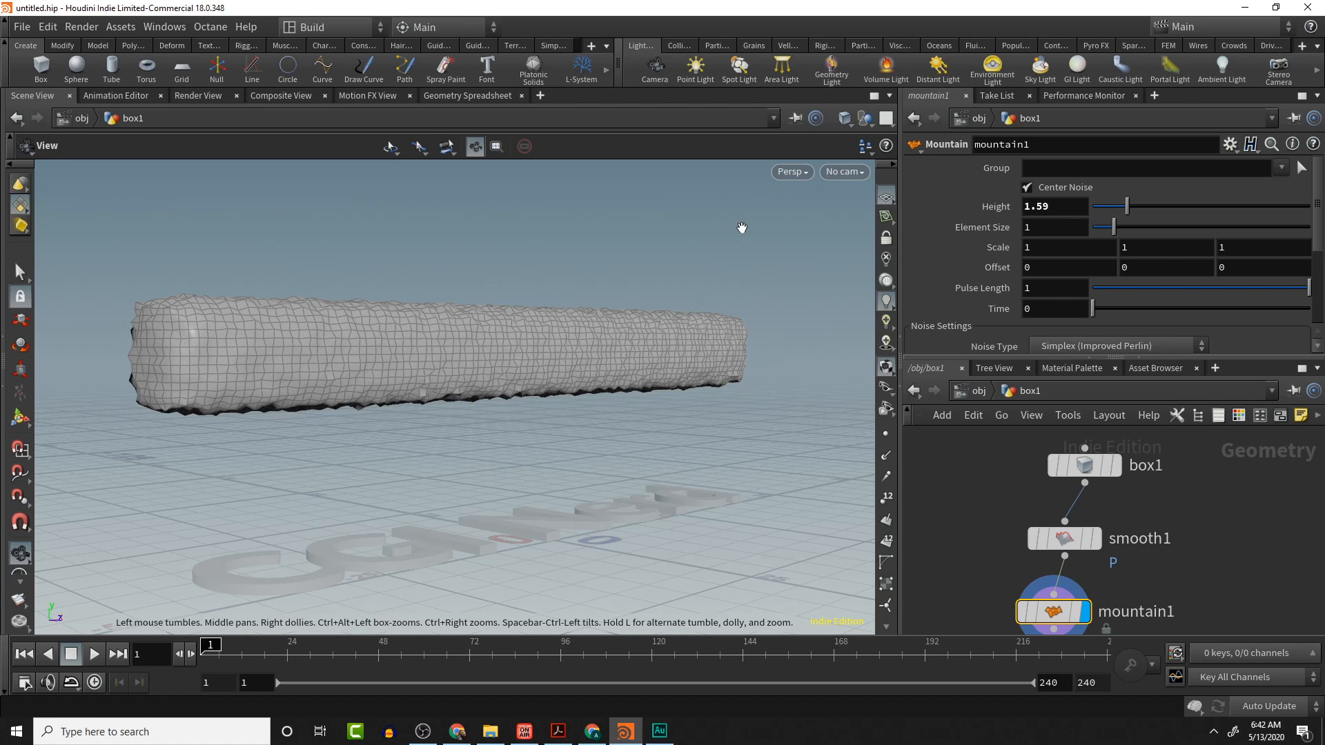
{"action": "left_click_drag", "start_coordinate": [746, 225], "coordinate": [689, 325]}
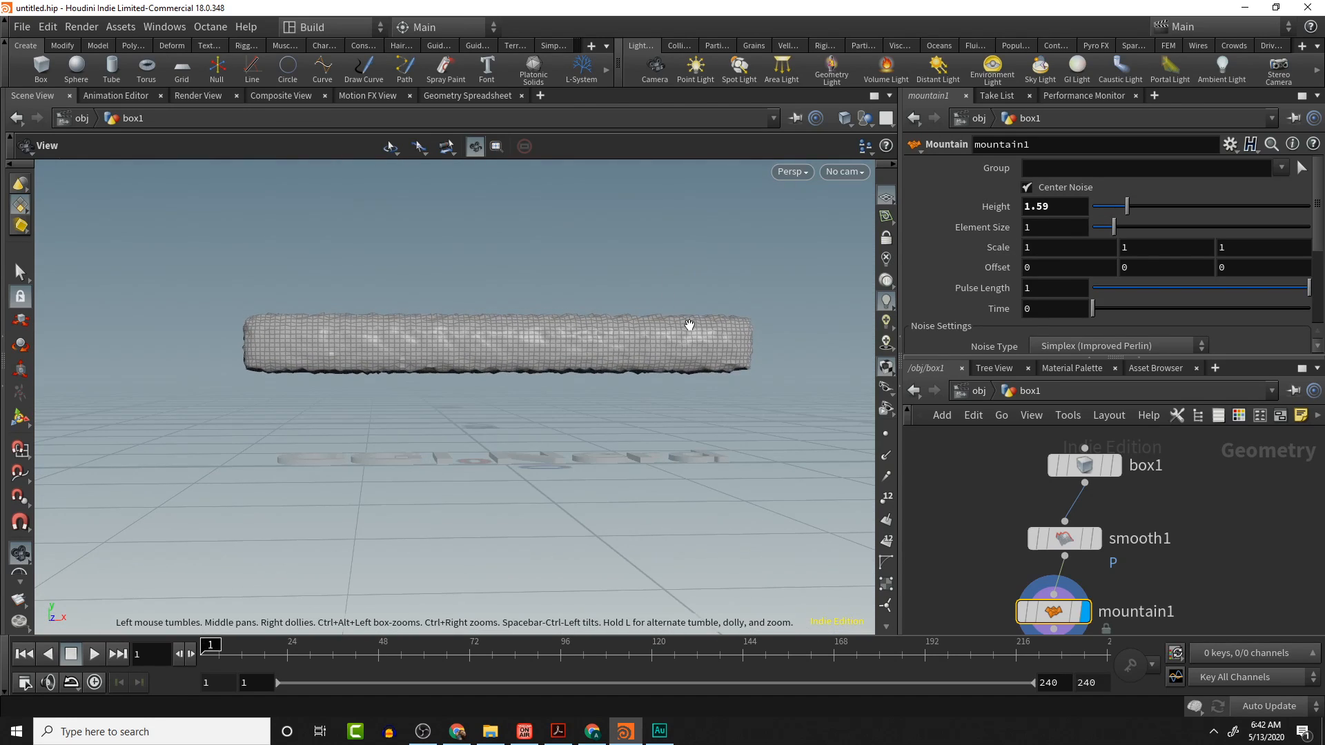
- Return to the object level and rename the box object to woterGeo
{"action": "left_click", "coordinate": [979, 391]}
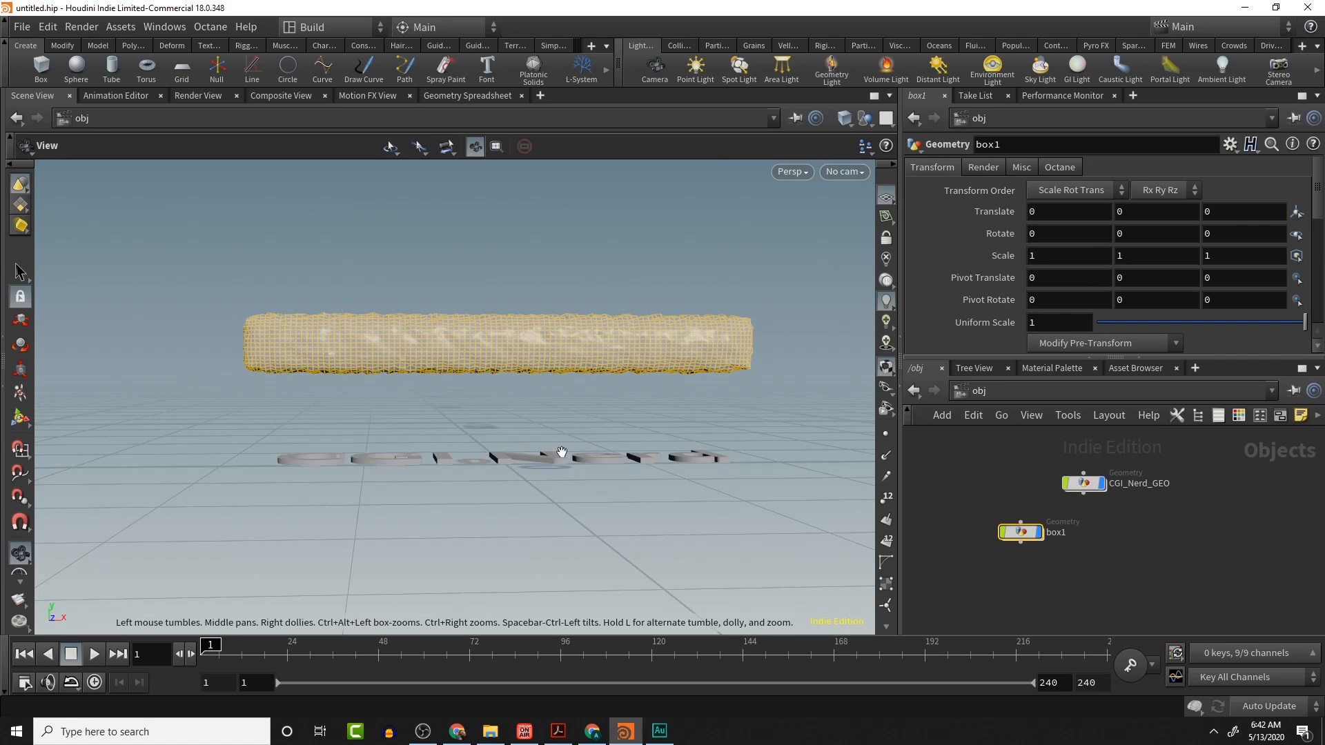
{"action": "left_click_drag", "start_coordinate": [562, 453], "coordinate": [596, 463]}
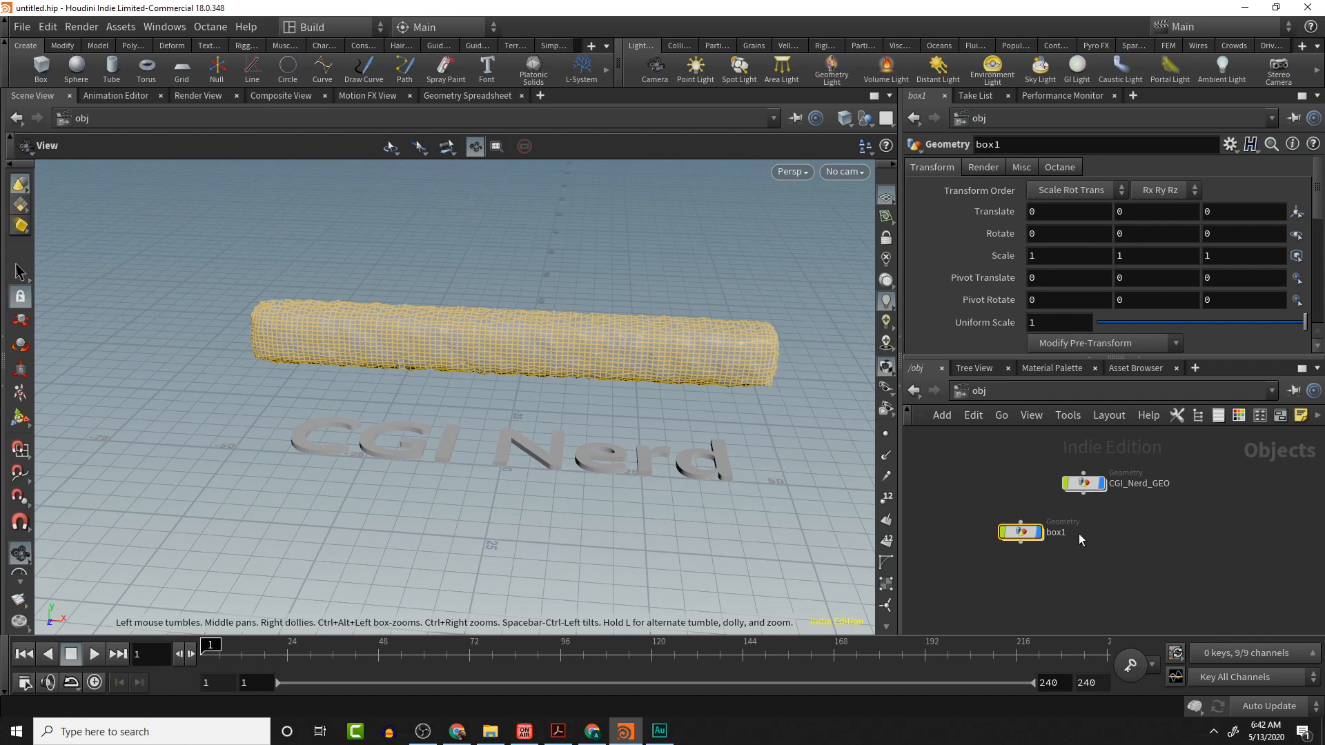
{"action": "double_click", "coordinate": [1056, 532]}
{"action": "type", "text": "waterGeo"}
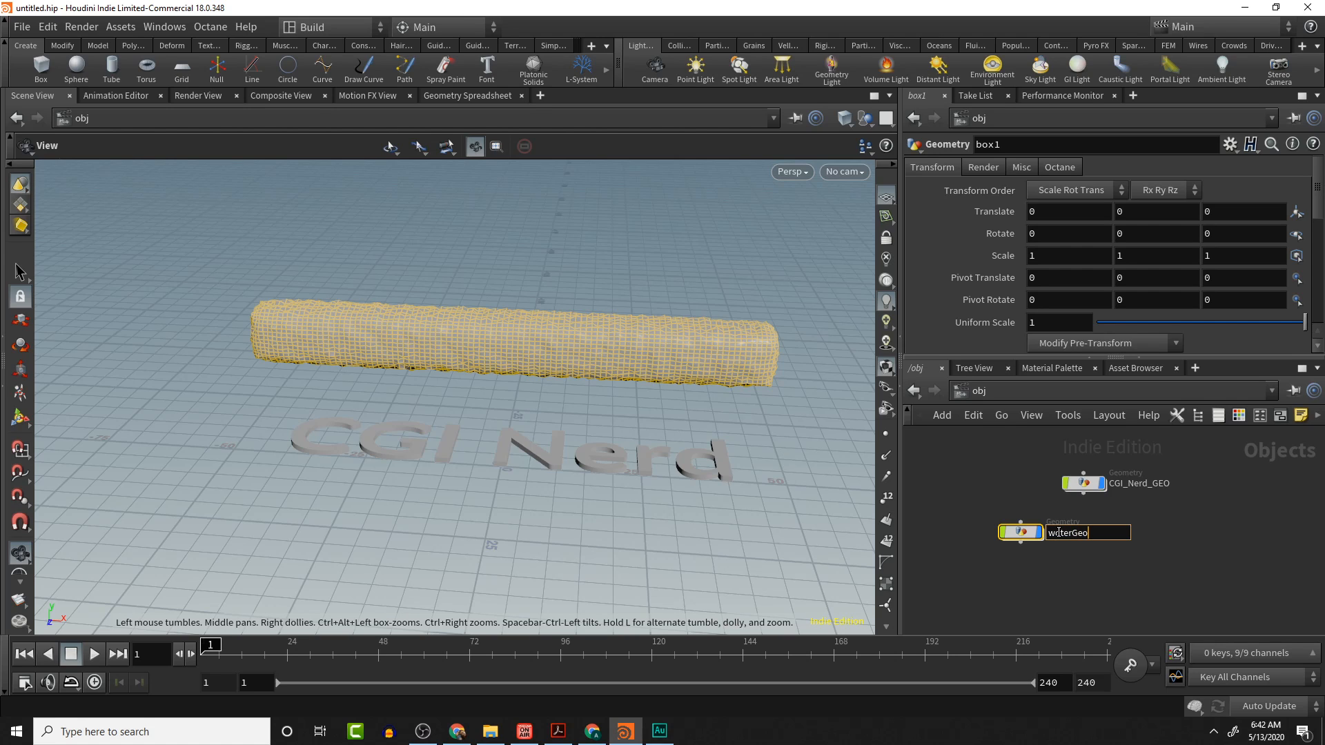
{"action": "key", "text": "Return"}
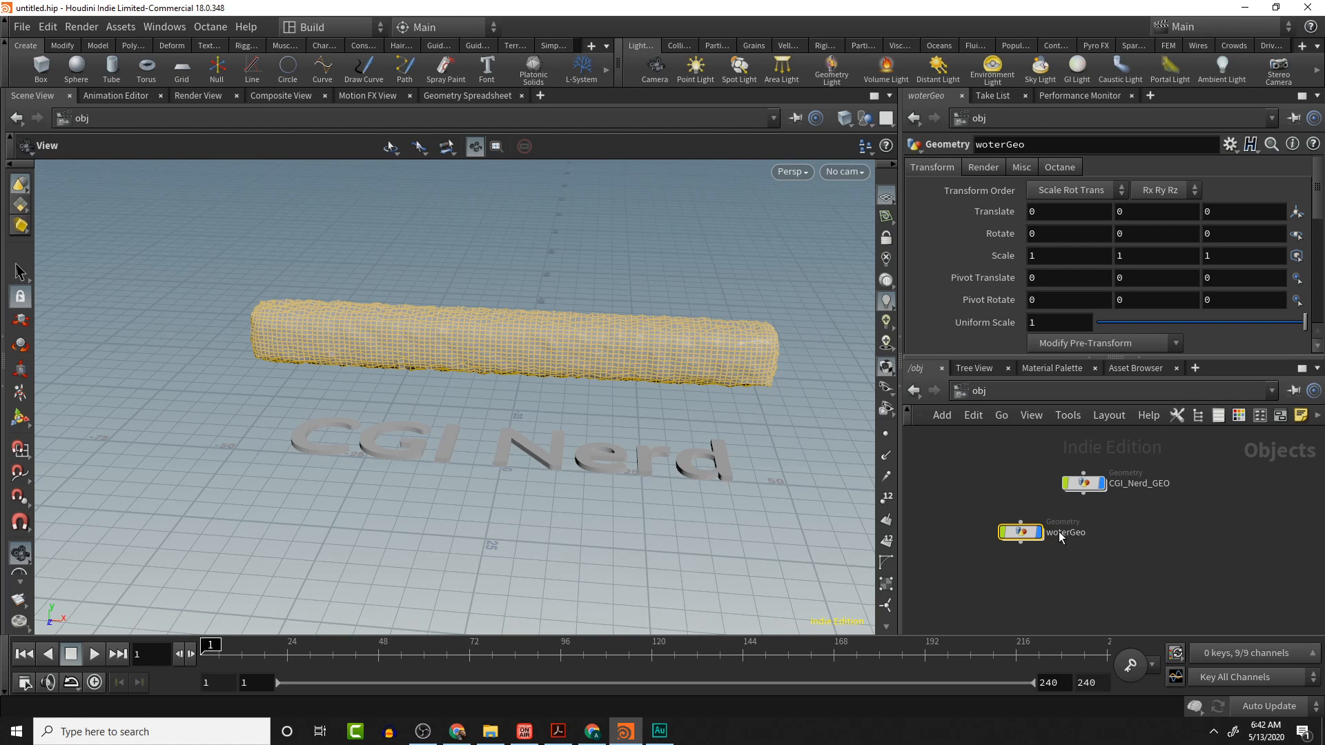
- Bring up the Particle Fluids shelf tools
{"action": "left_click_drag", "start_coordinate": [574, 440], "coordinate": [645, 334]}
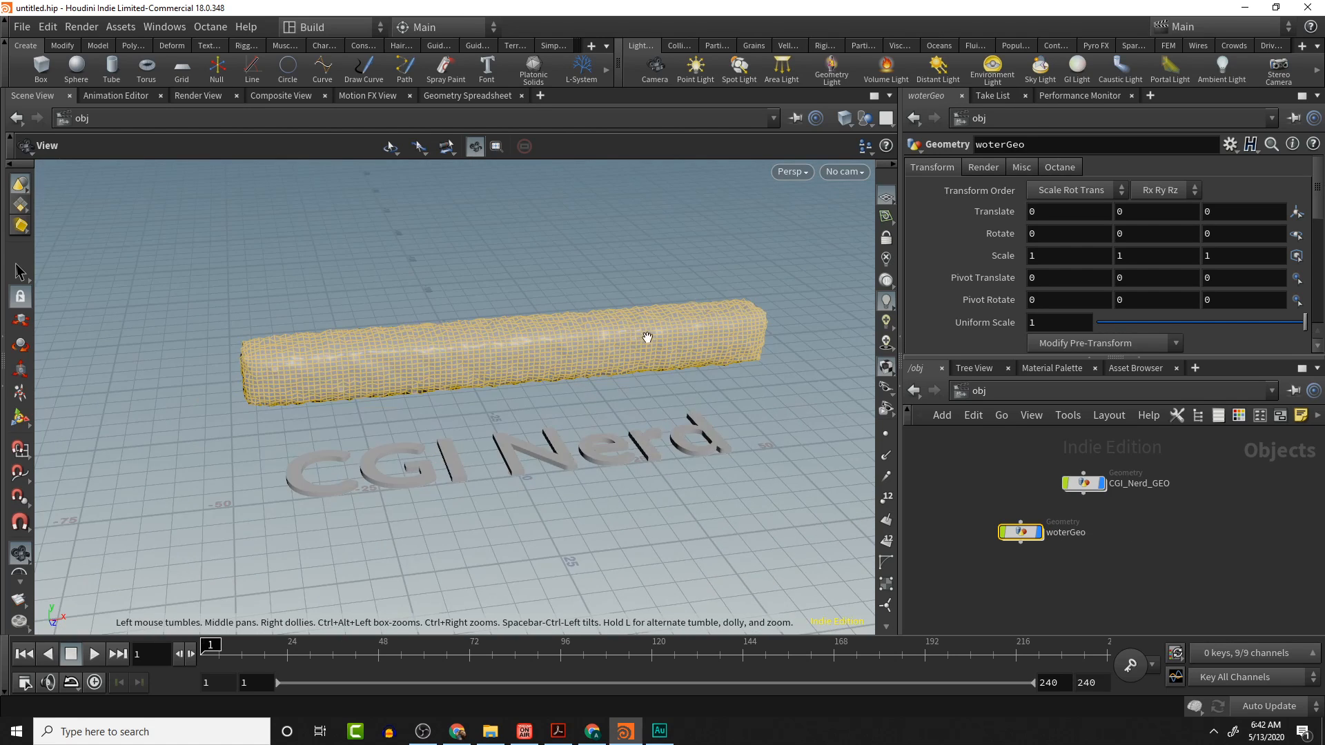
{"action": "left_click_drag", "start_coordinate": [479, 411], "coordinate": [545, 367]}
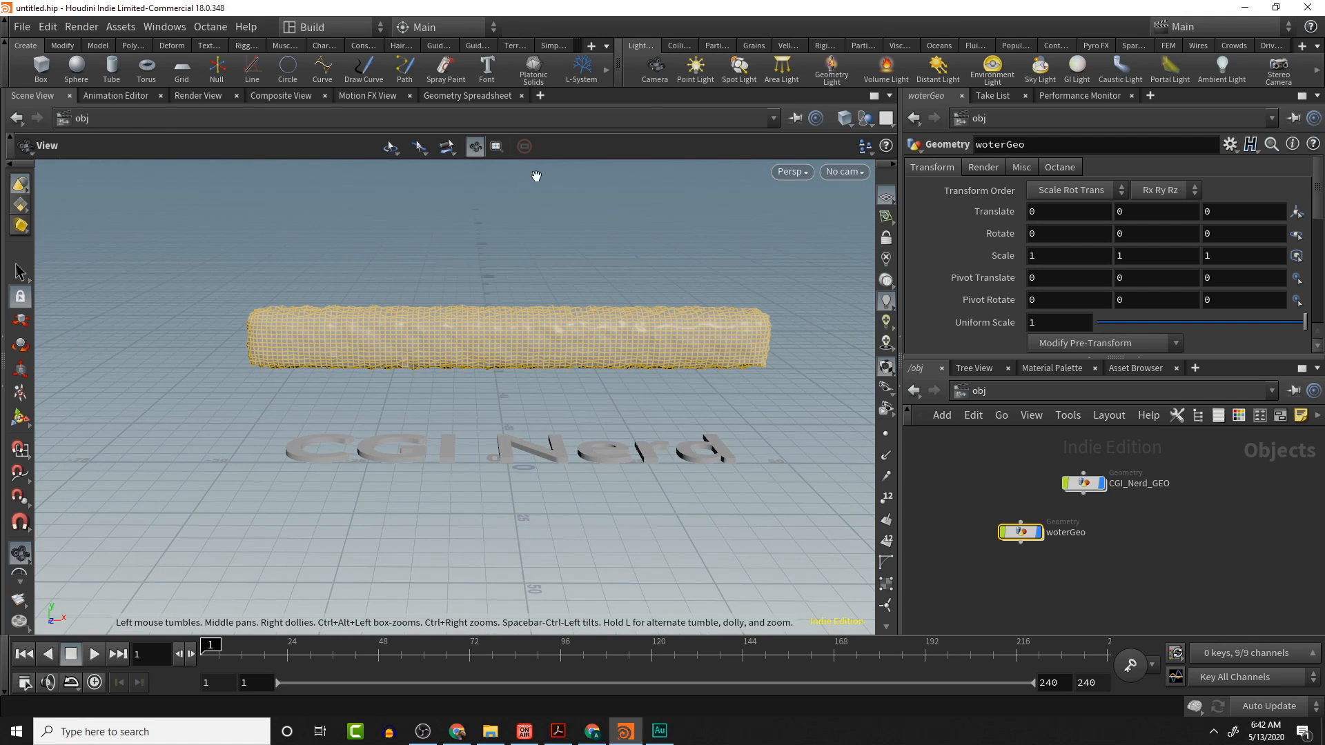
{"action": "left_click", "coordinate": [863, 45]}
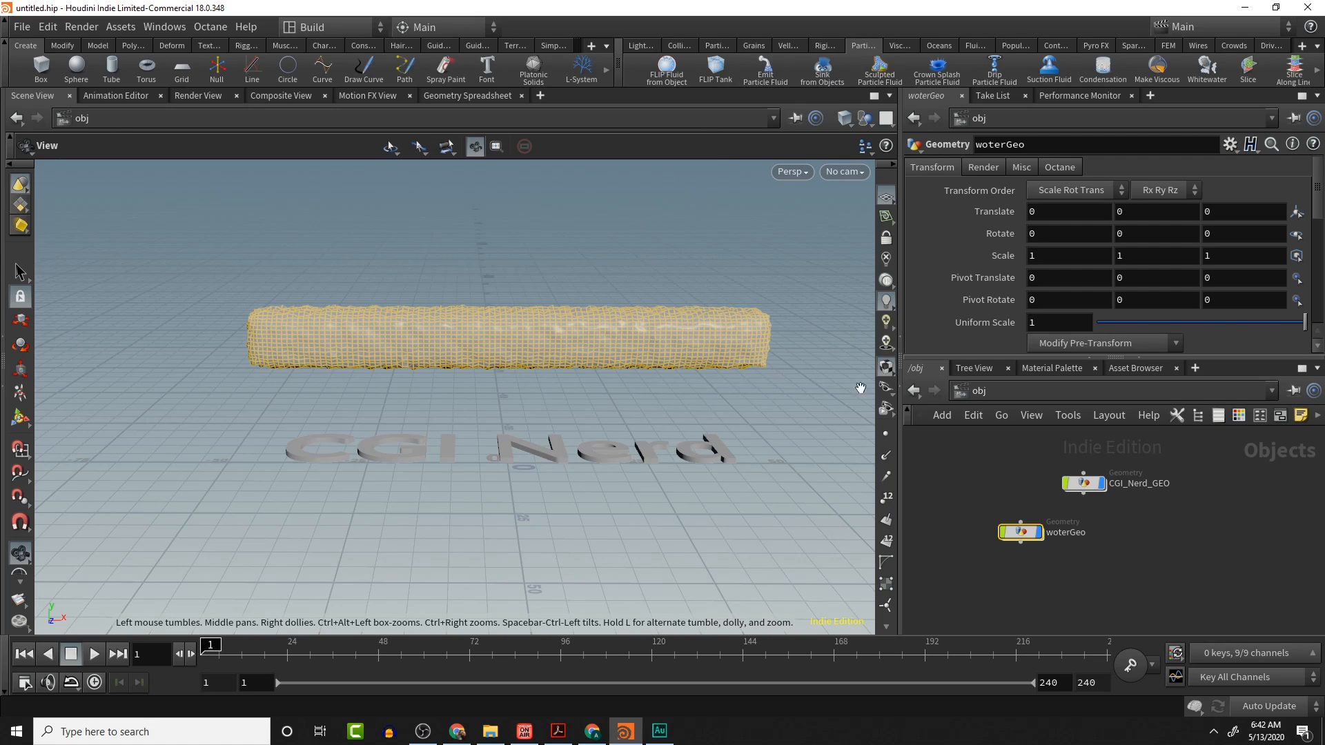
- Rename the box object to waterGeo
{"action": "left_click", "coordinate": [1014, 492]}
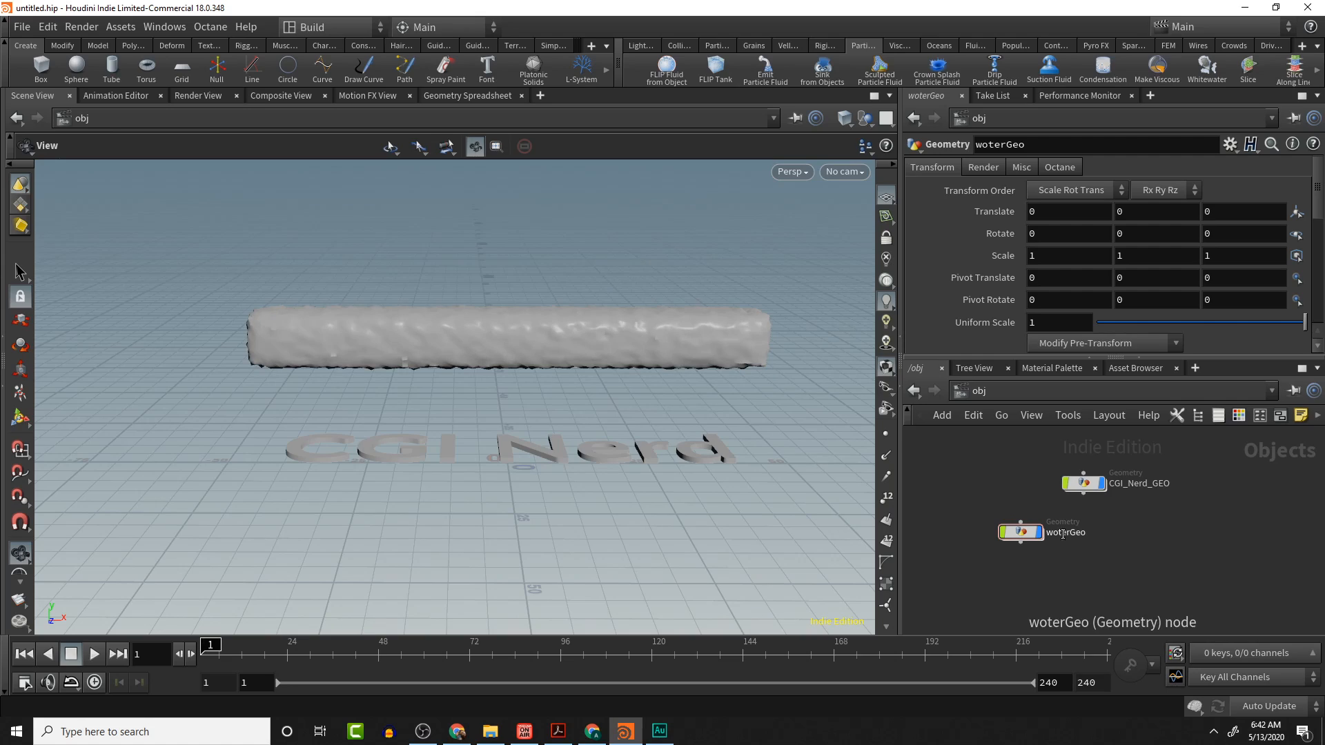
{"action": "double_click", "coordinate": [1059, 534]}
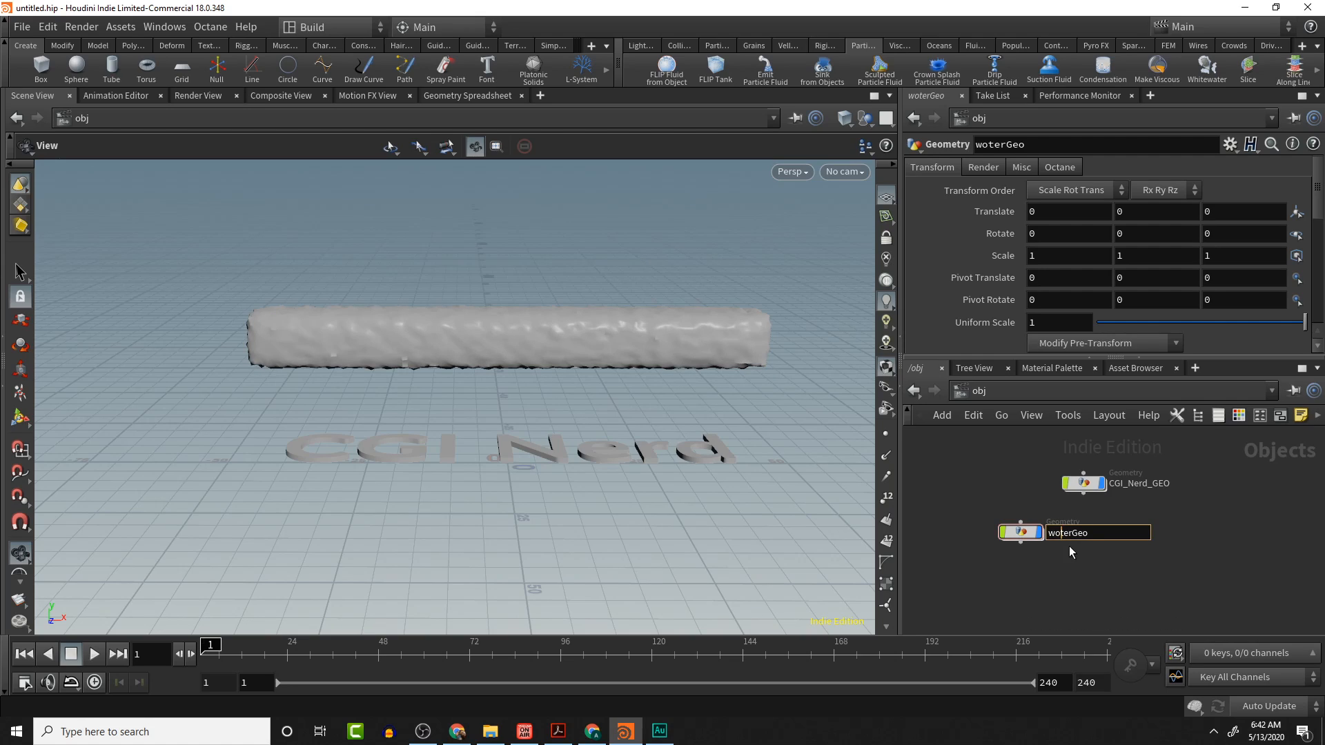
{"action": "key", "text": "Return"}
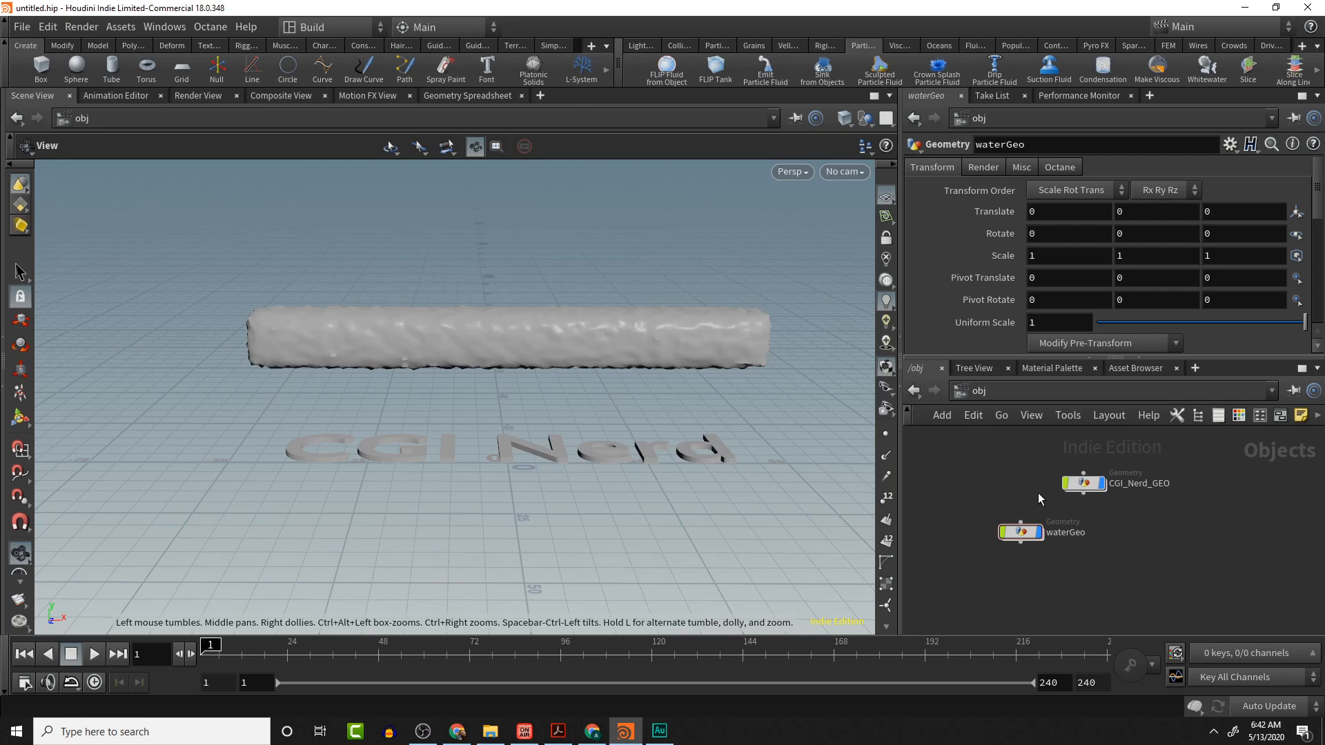
- Turn the waterGeo object into a FLIP fluid with FLIP Fluid from Object
{"action": "left_click", "coordinate": [1020, 532]}
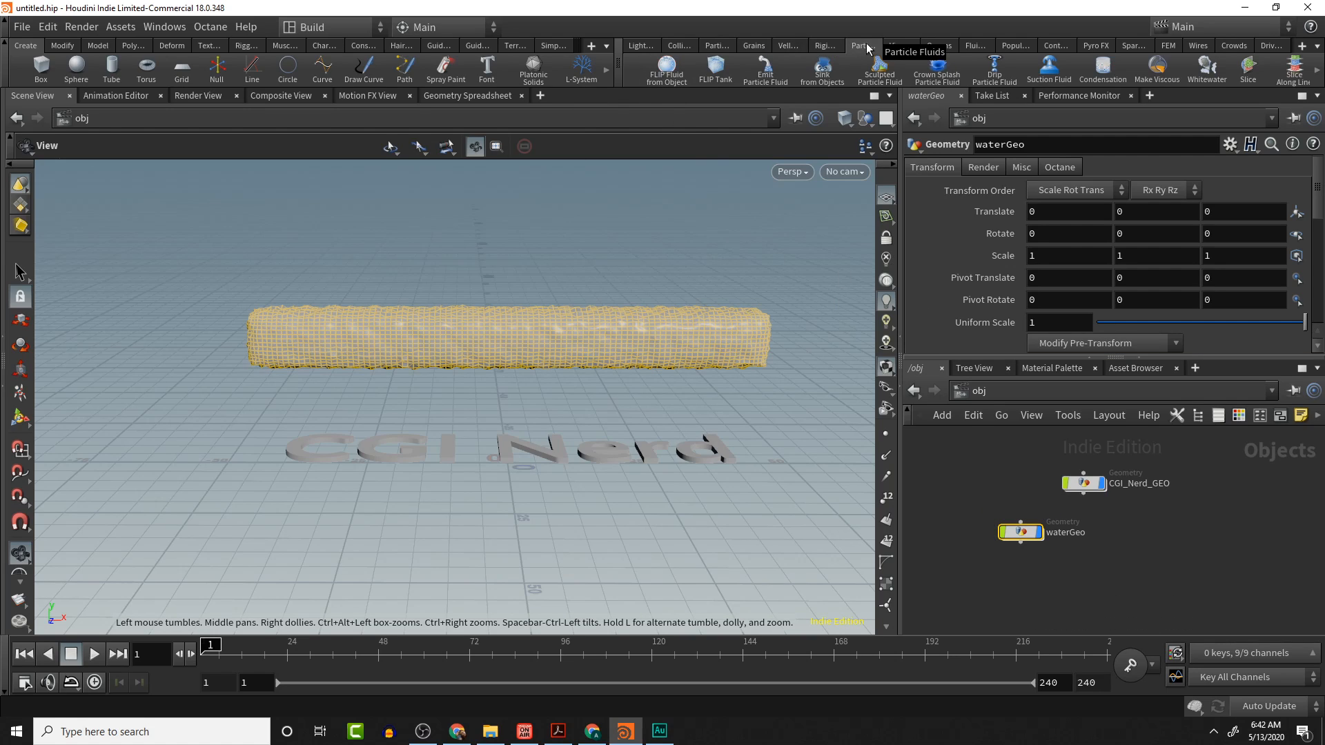
{"action": "left_click", "coordinate": [668, 72]}
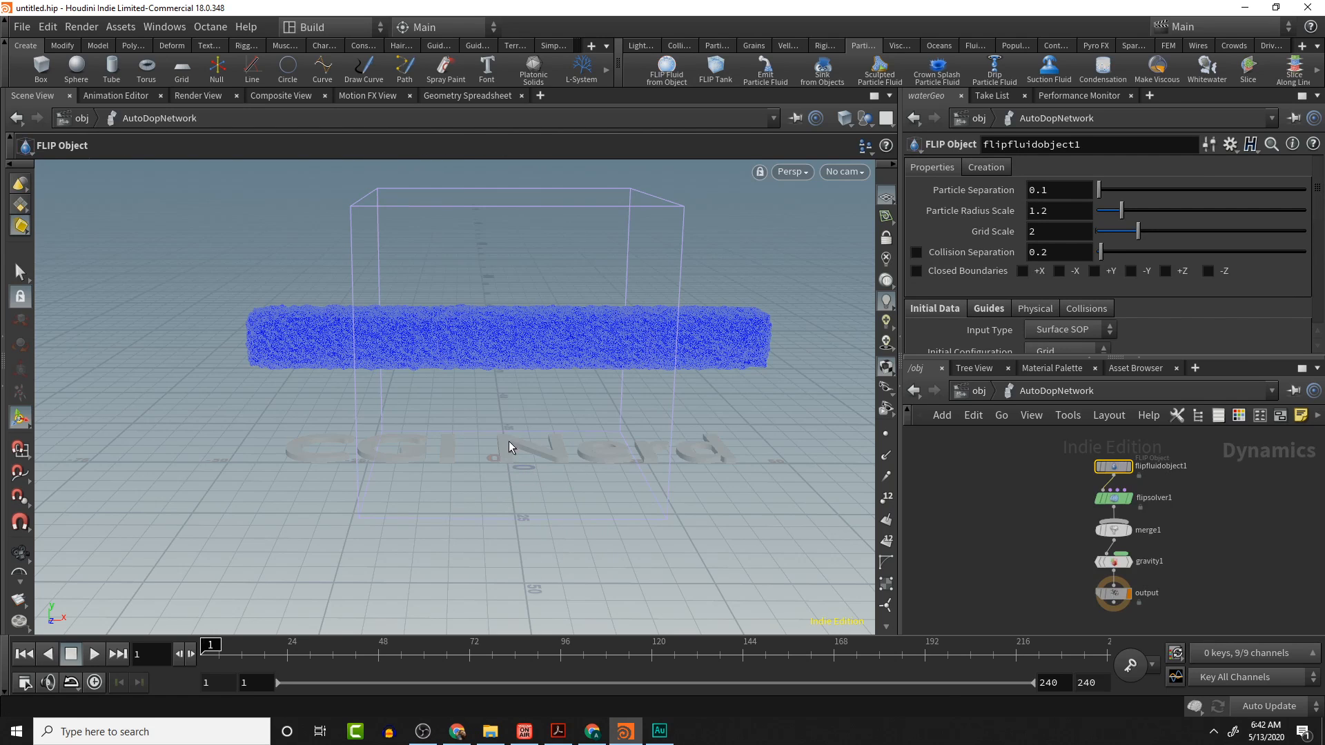
{"action": "mouse_move", "coordinate": [534, 441]}
{"action": "left_mouse_down"}
{"action": "mouse_move", "coordinate": [621, 459]}
{"action": "mouse_move", "coordinate": [548, 447]}
{"action": "left_mouse_up"}
{"action": "key", "text": "Return"}
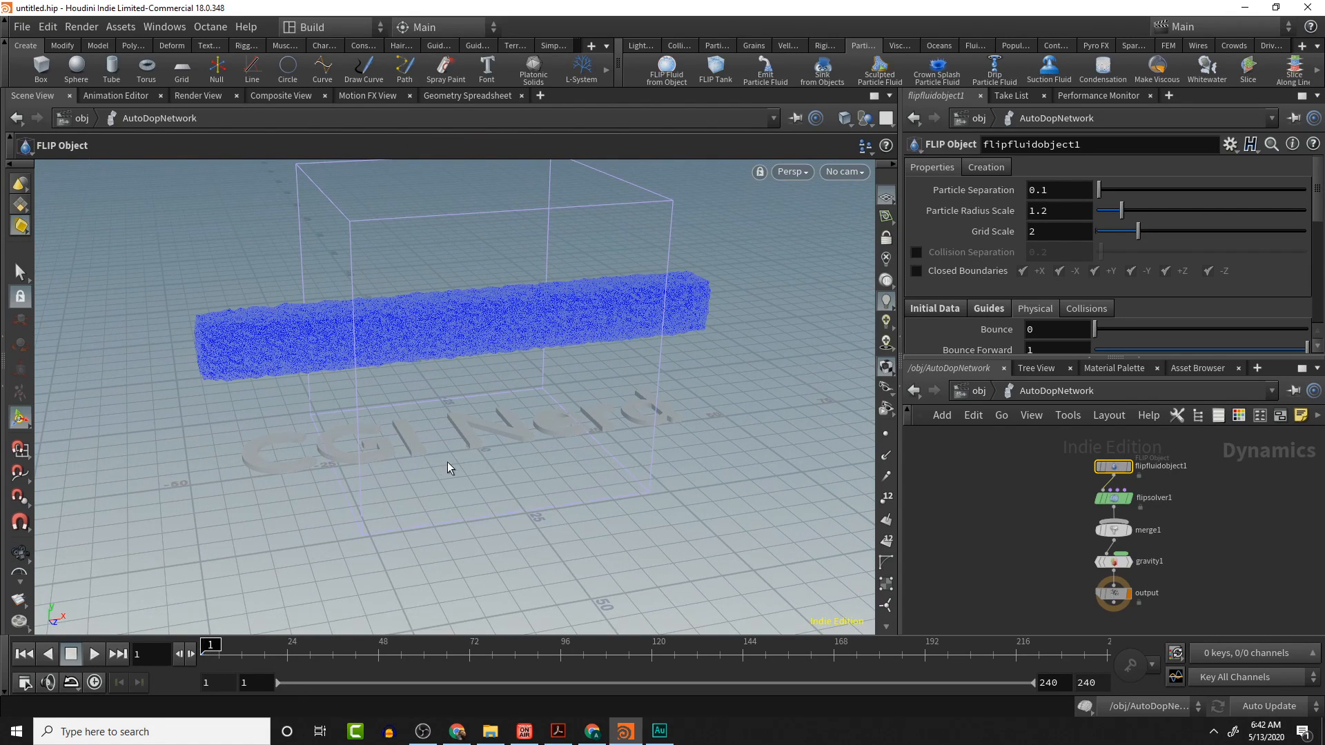
- Play the fluid simulation briefly, stop it, and orbit around the scene to inspect it
{"action": "key", "text": "Escape"}
{"action": "left_click", "coordinate": [94, 653]}
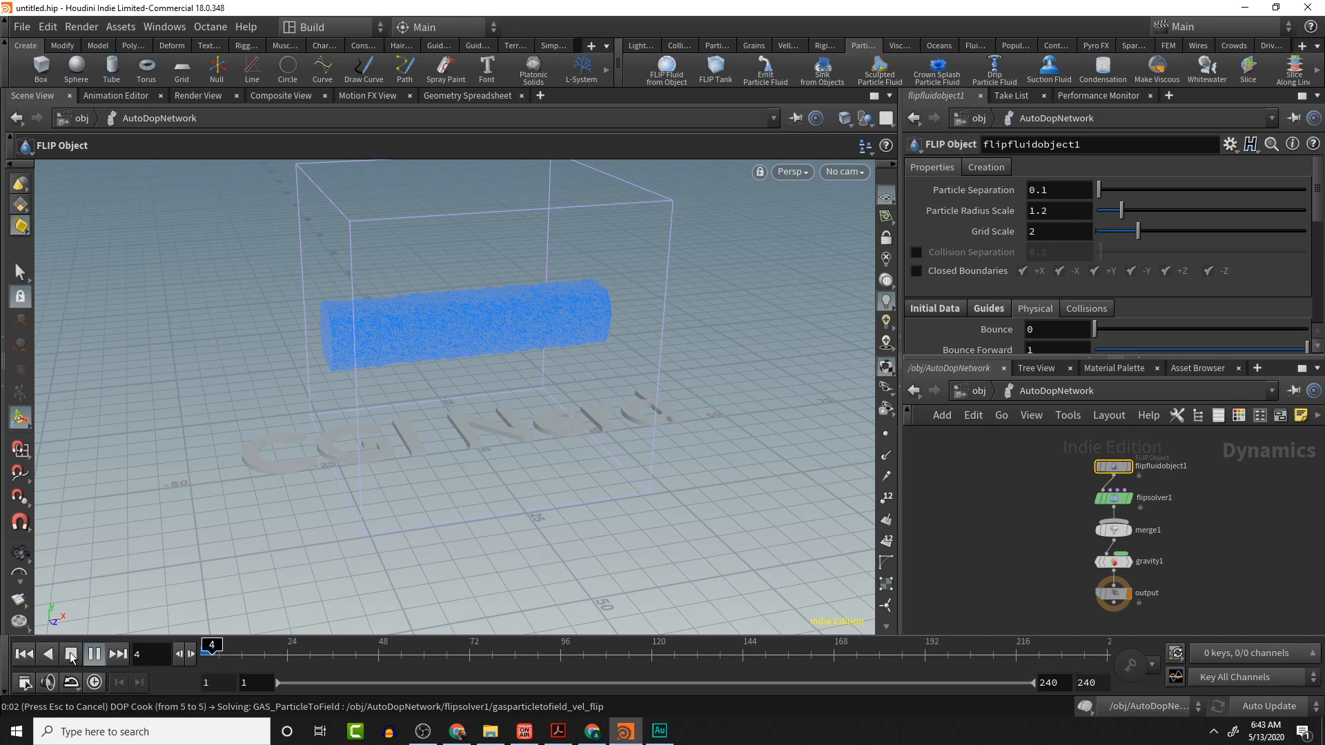
{"action": "left_click", "coordinate": [71, 654]}
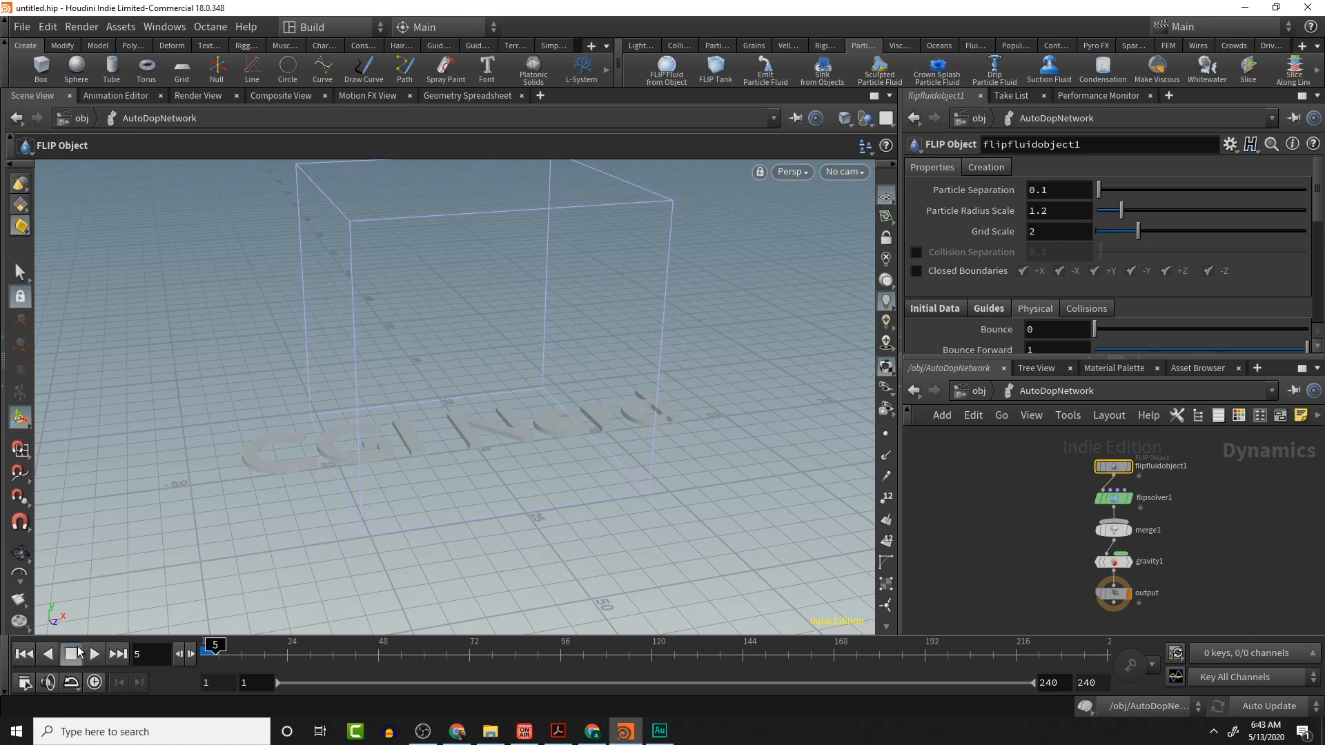
{"action": "key", "text": "Escape"}
{"action": "left_click_drag", "start_coordinate": [743, 472], "coordinate": [718, 438]}
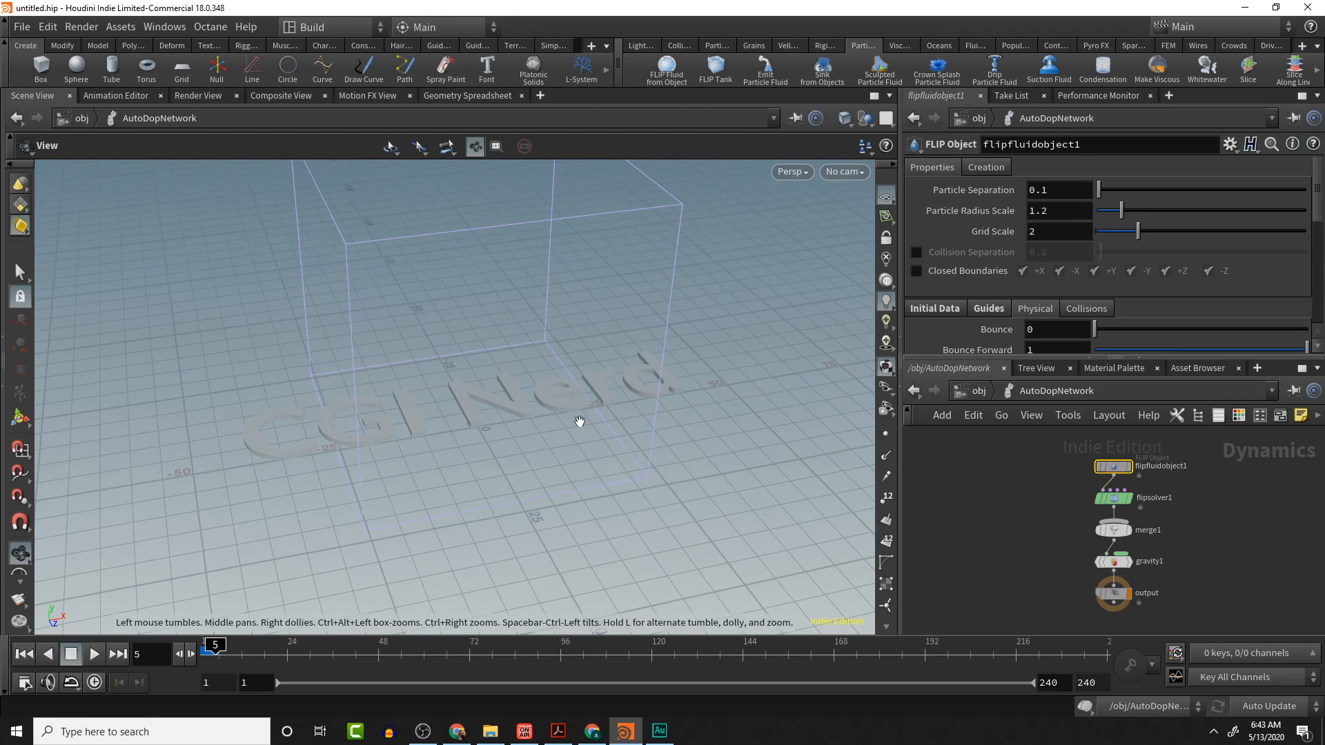
{"action": "left_click_drag", "start_coordinate": [677, 375], "coordinate": [541, 370]}
{"action": "key", "text": "Return"}
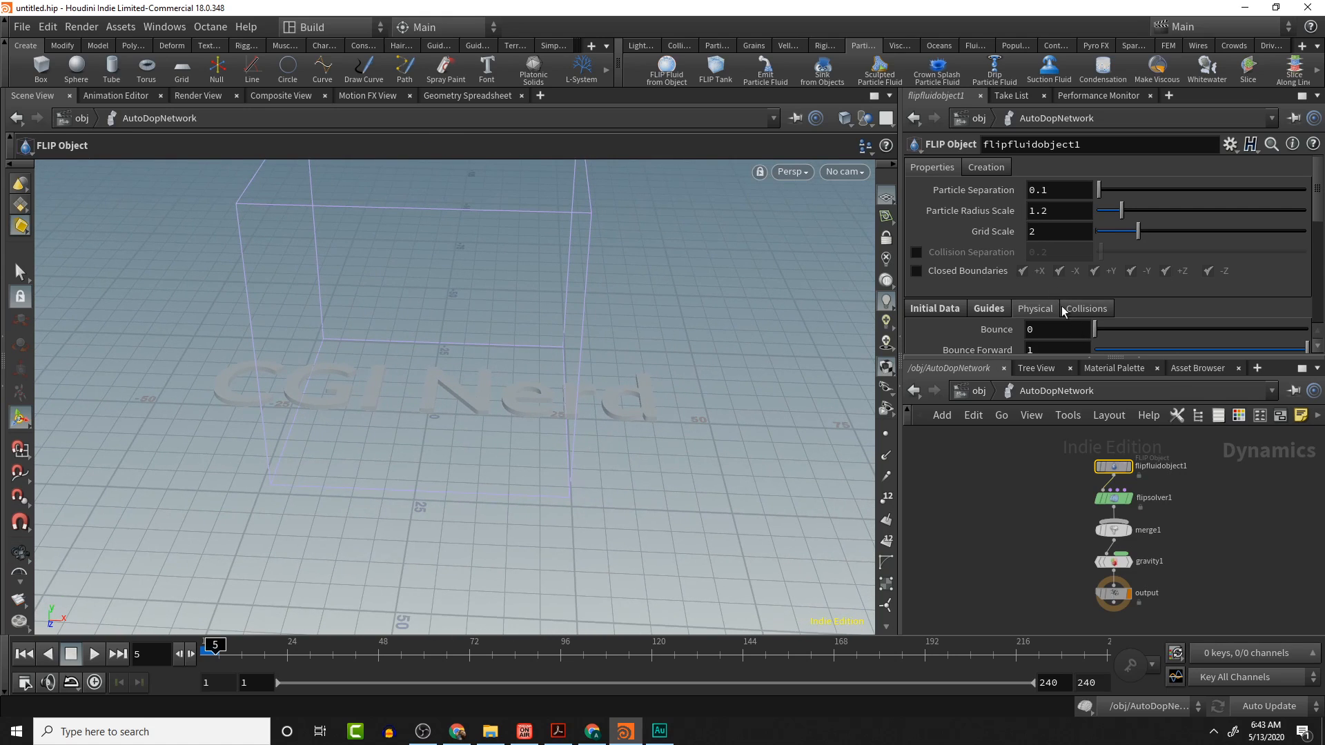
- Inside waterGeo, set the box node's Size to 10, 3, 3
{"action": "left_click", "coordinate": [981, 391]}
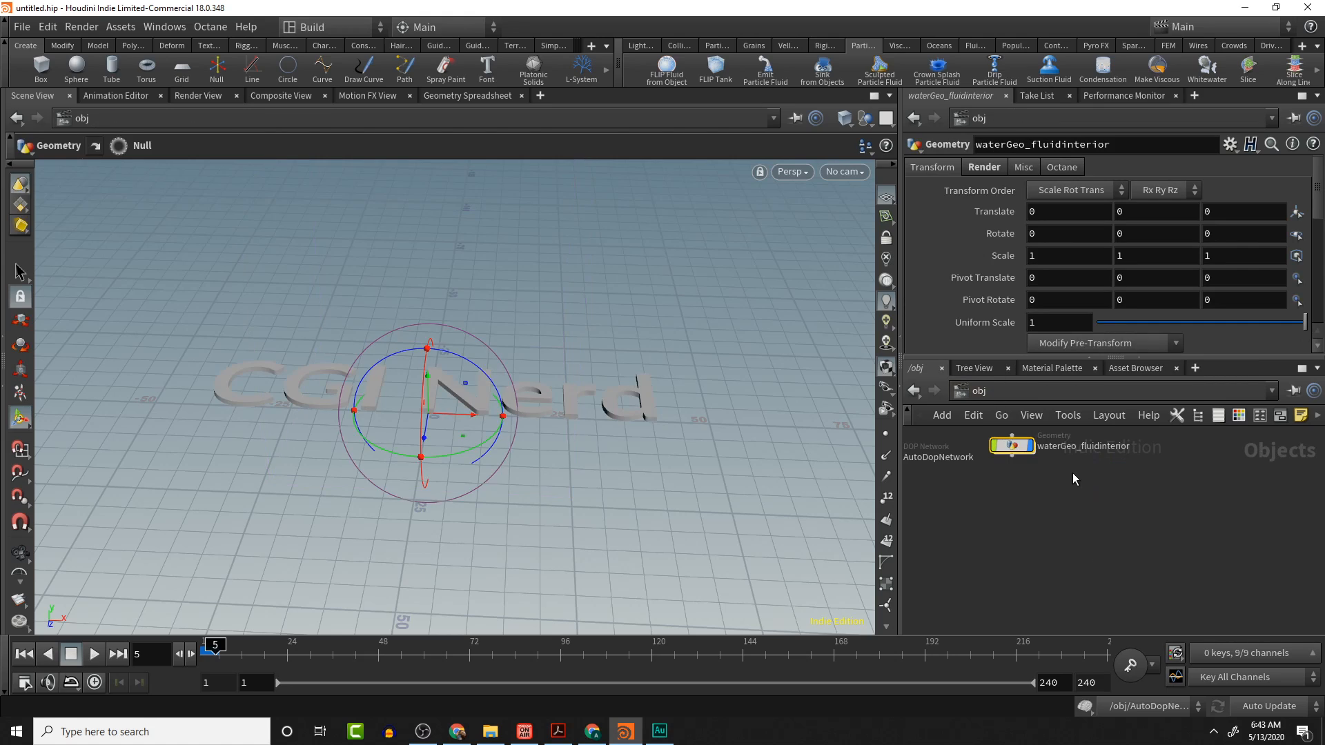
{"action": "middle_click_drag", "start_coordinate": [1014, 473], "coordinate": [1252, 608]}
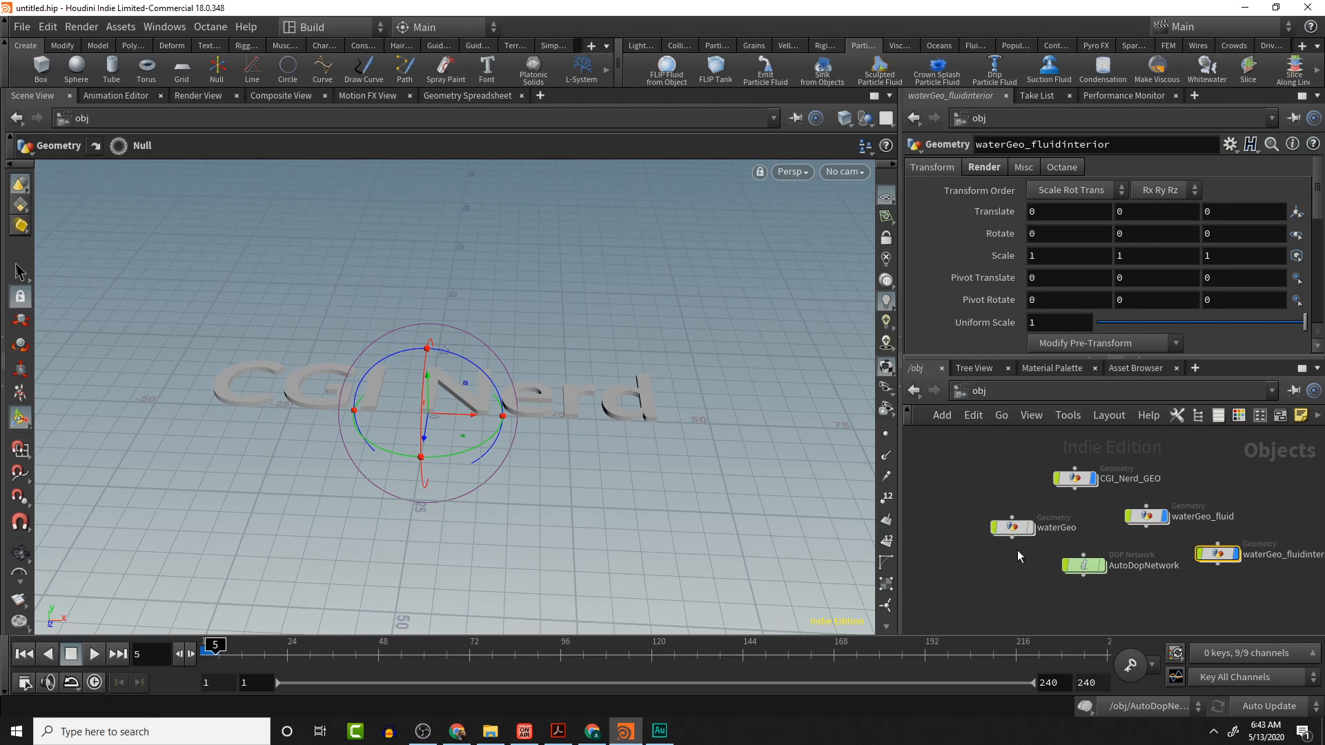
{"action": "left_click", "coordinate": [1014, 528]}
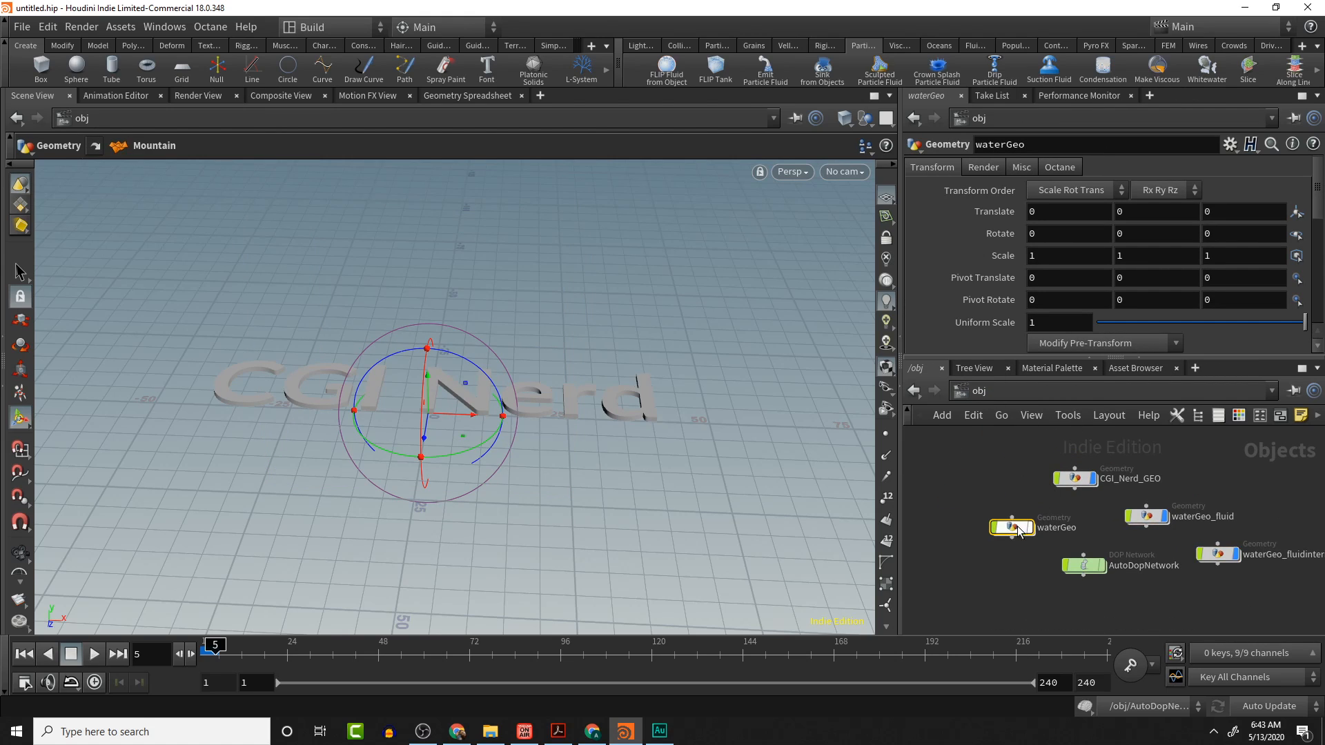
{"action": "double_click", "coordinate": [1014, 528]}
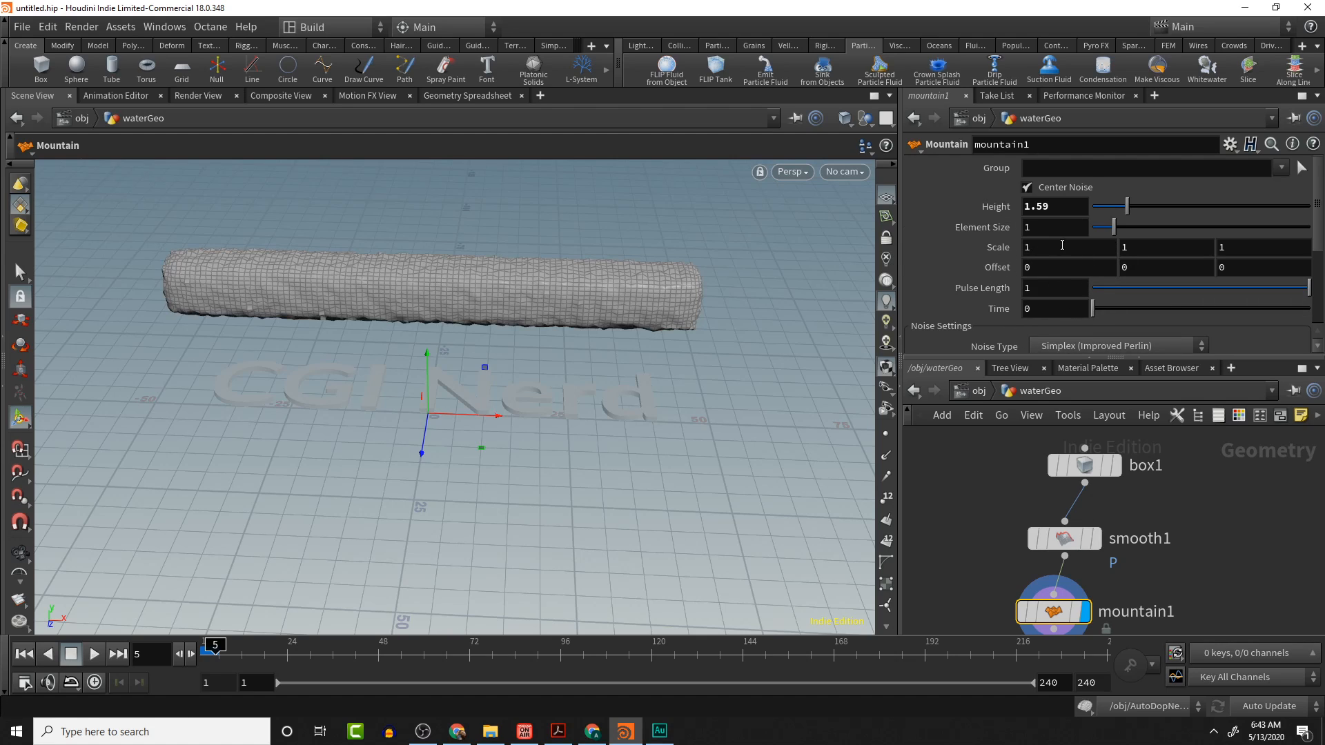
{"action": "left_click", "coordinate": [1085, 466]}
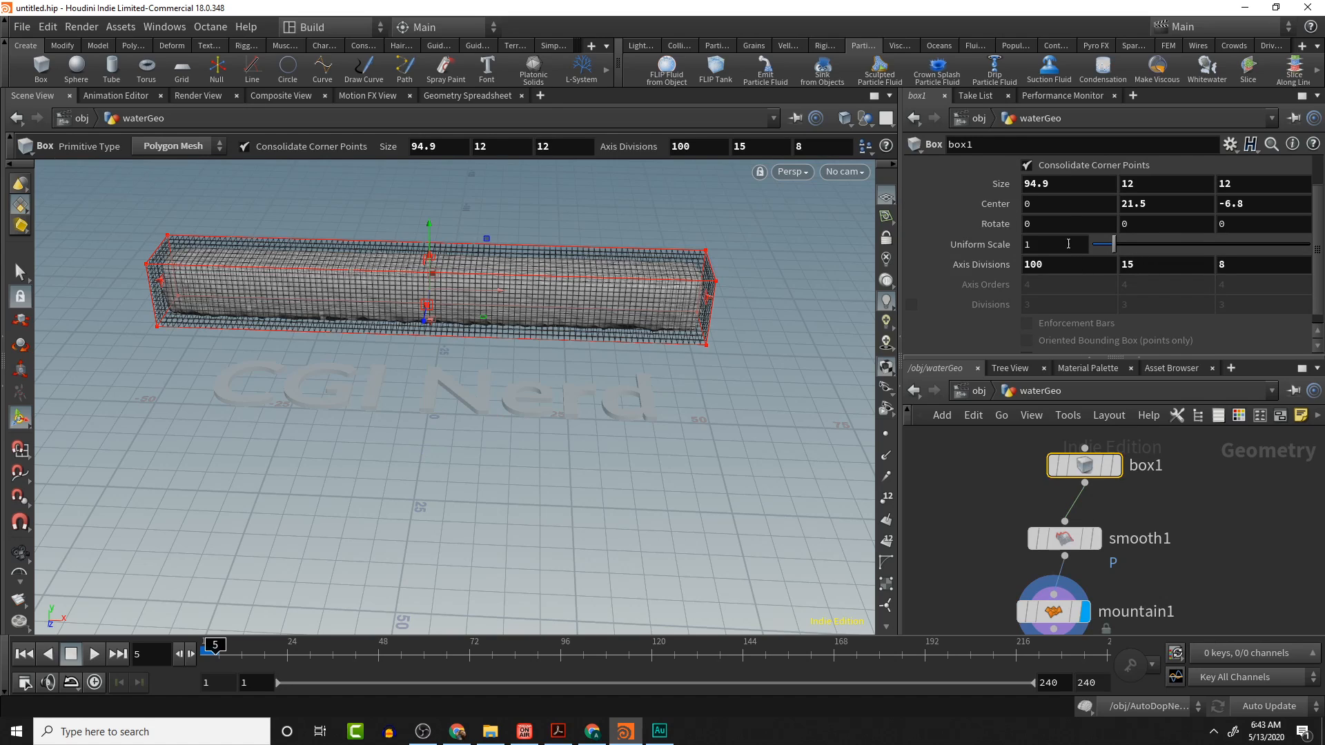
{"action": "scroll", "coordinate": [1059, 210], "scroll_direction": "up", "scroll_amount": 1}
{"action": "left_click", "coordinate": [1059, 206]}
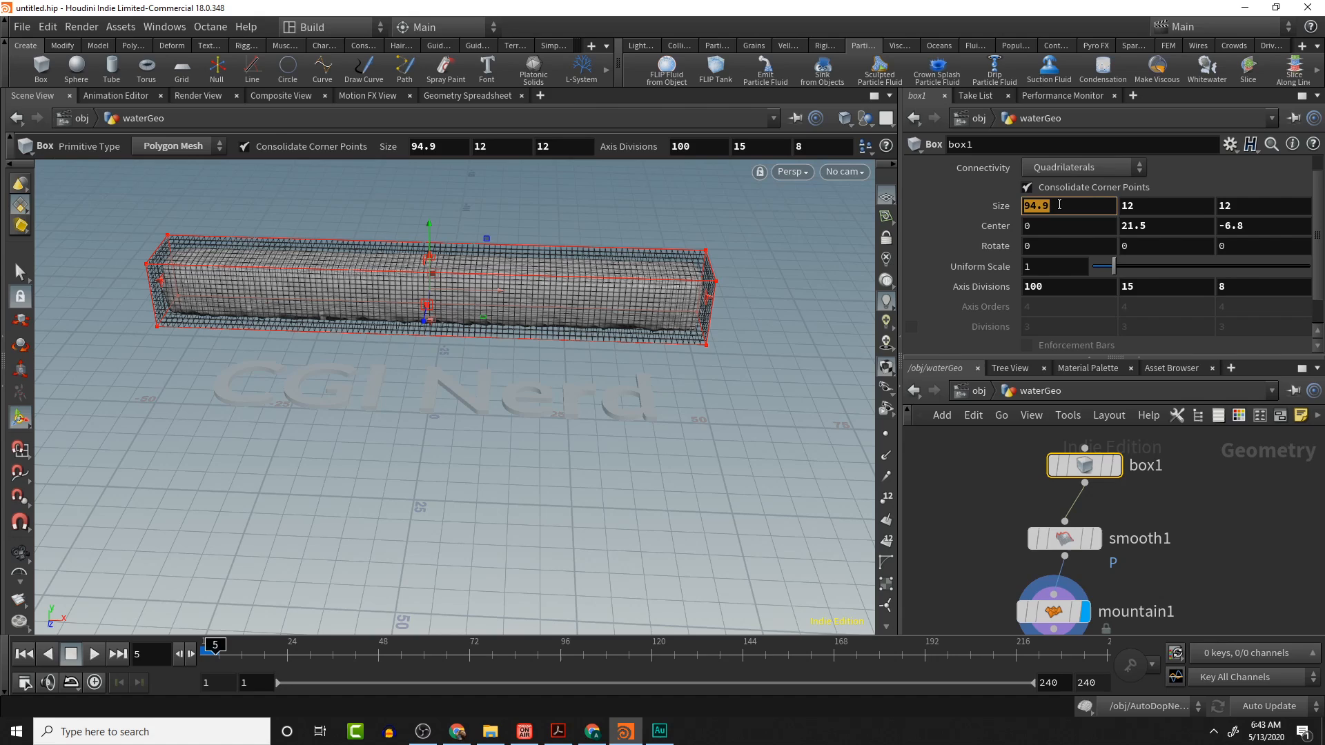
{"action": "type", "text": "10"}
{"action": "key", "text": "Tab"}
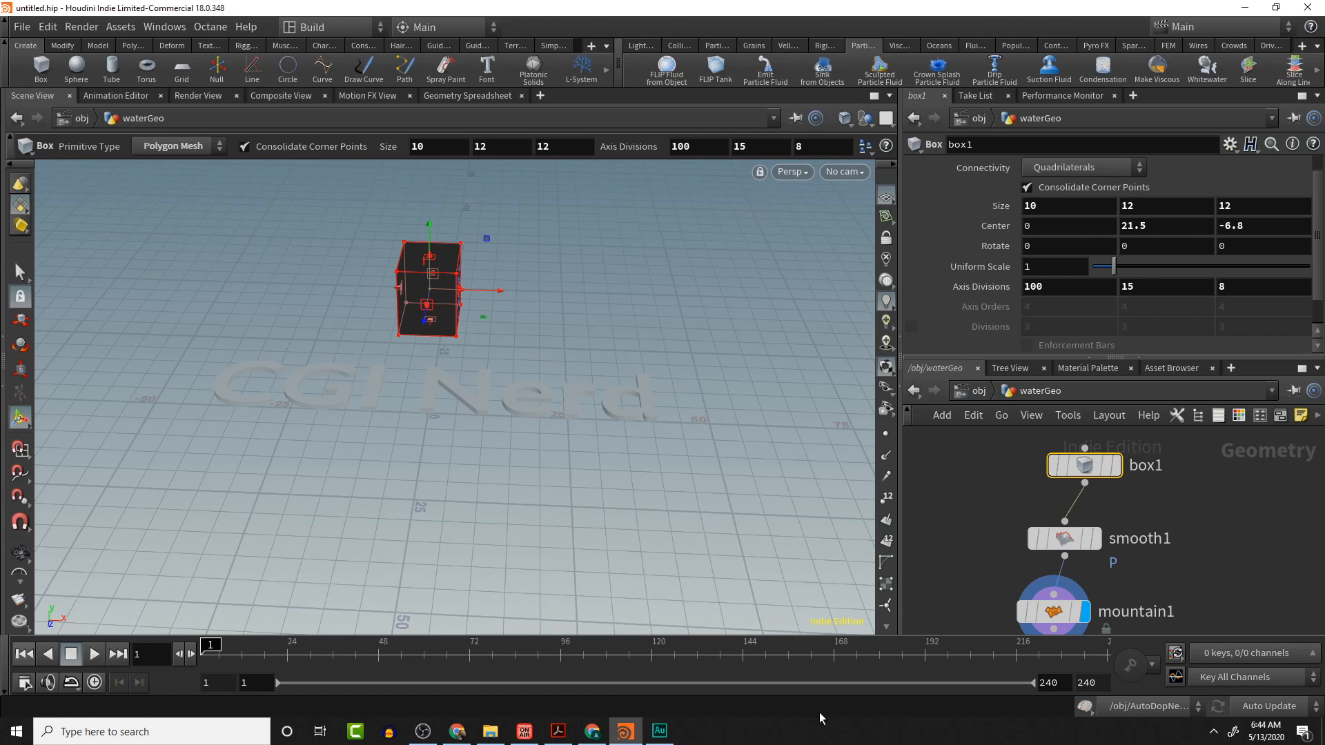
{"action": "left_click", "coordinate": [1095, 713]}
{"action": "left_click", "coordinate": [1149, 205]}
{"action": "type", "text": "3"}
{"action": "key", "text": "Tab"}
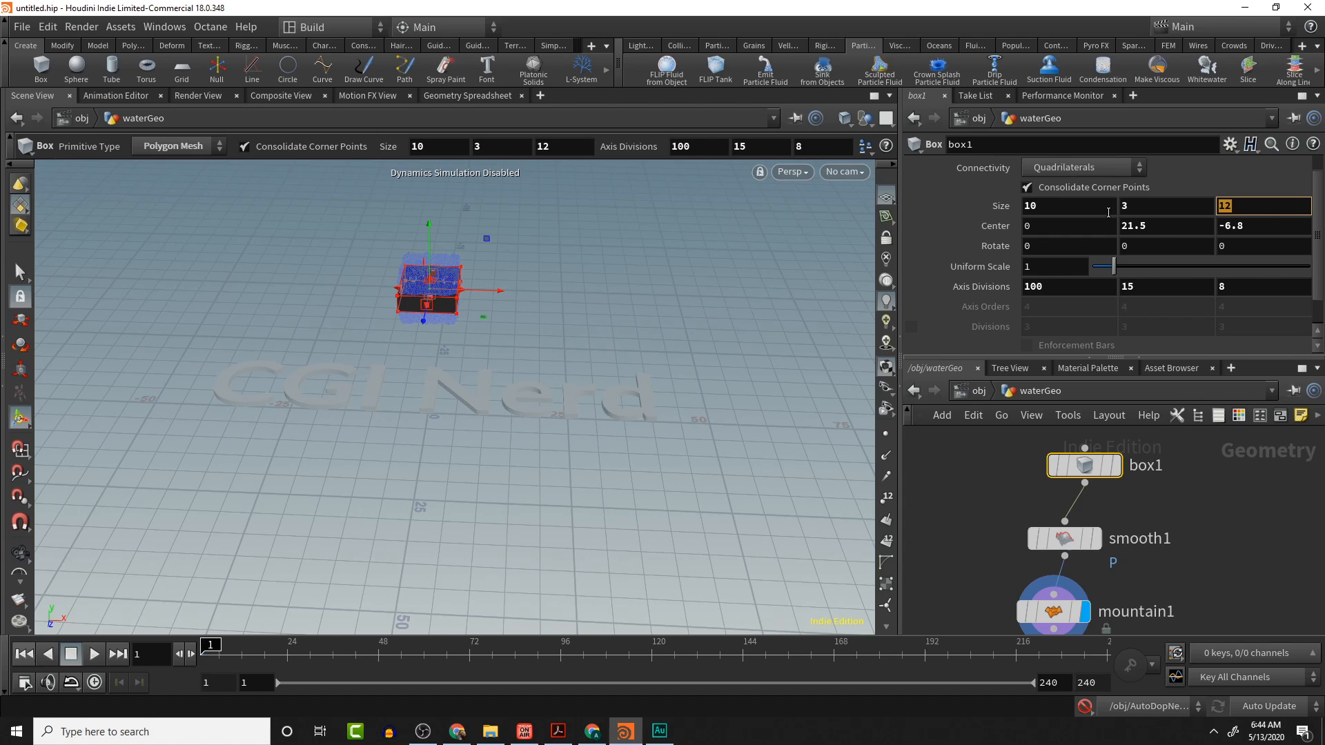
{"action": "type", "text": "3"}
{"action": "key", "text": "Tab"}
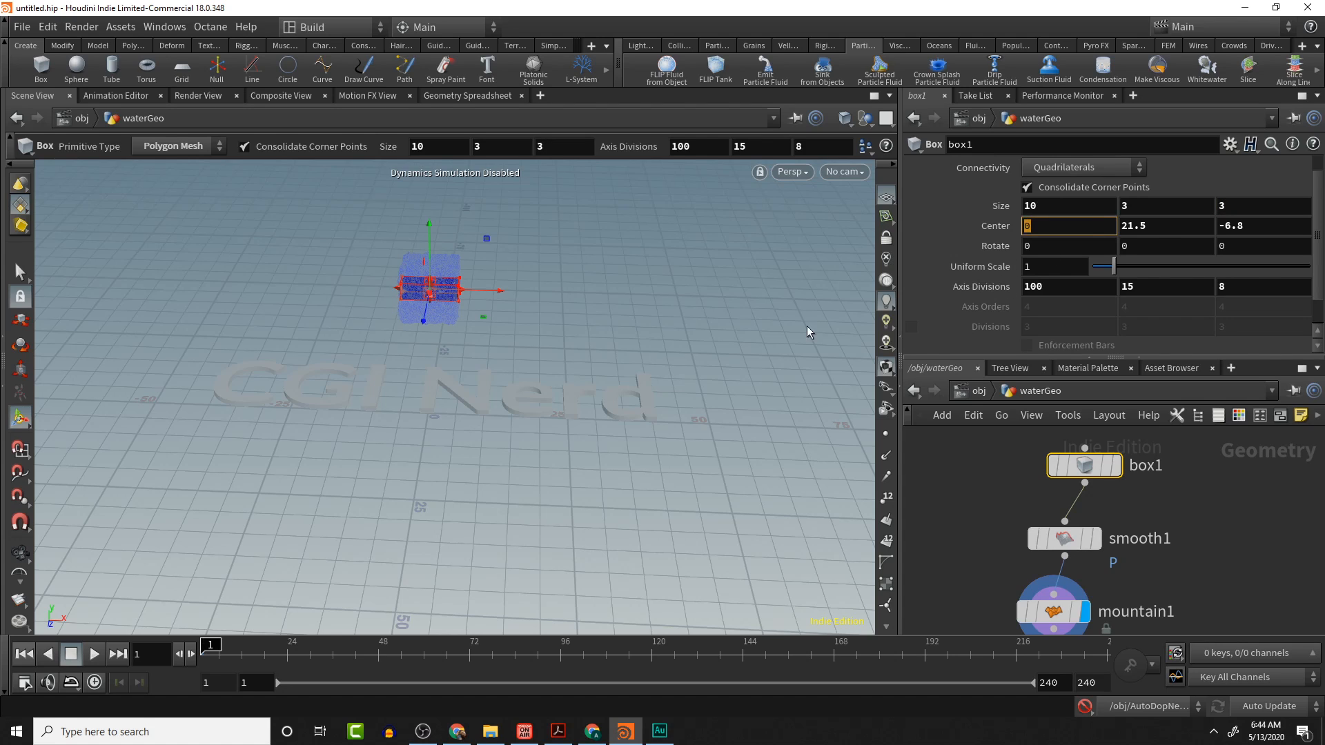
- Try setting the box's second Axis Divisions value to 5, then undo the change
{"action": "left_click", "coordinate": [529, 354]}
{"action": "left_click_drag", "start_coordinate": [562, 364], "coordinate": [582, 296], "text": "alt"}
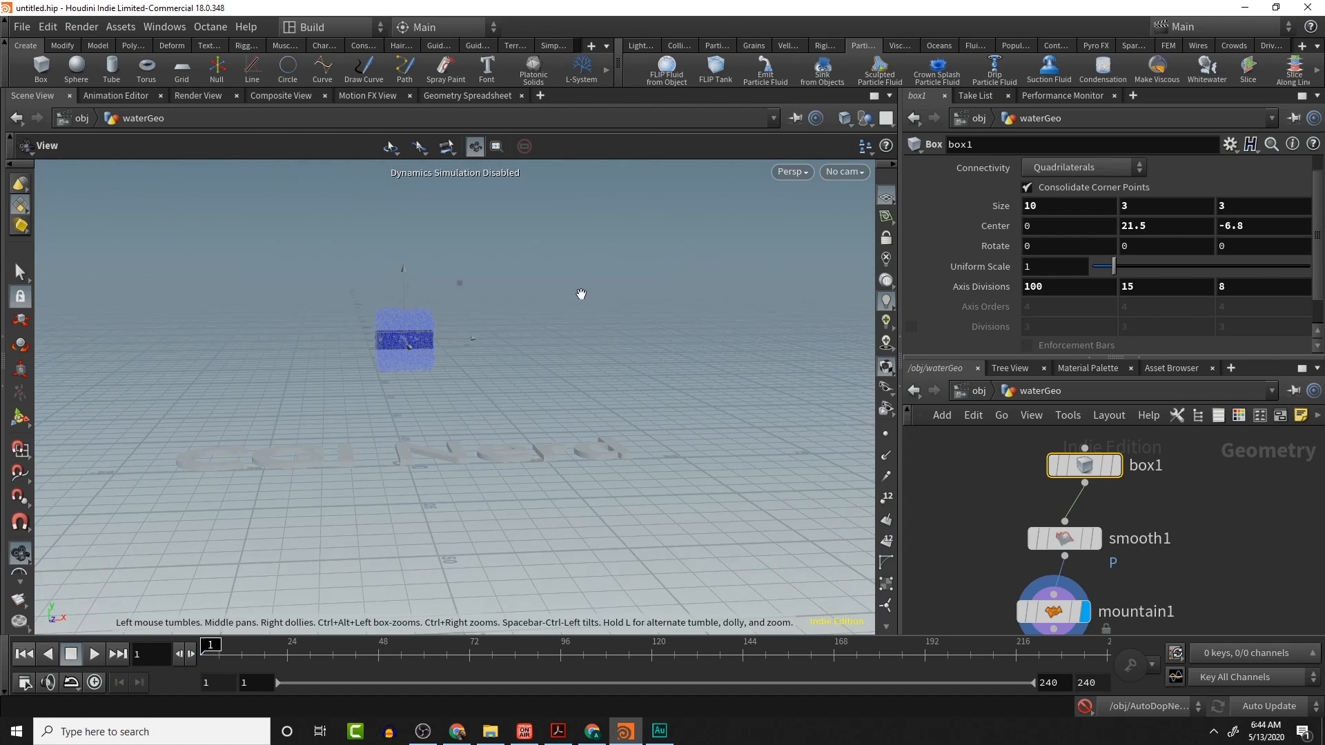
{"action": "left_click", "coordinate": [1168, 289]}
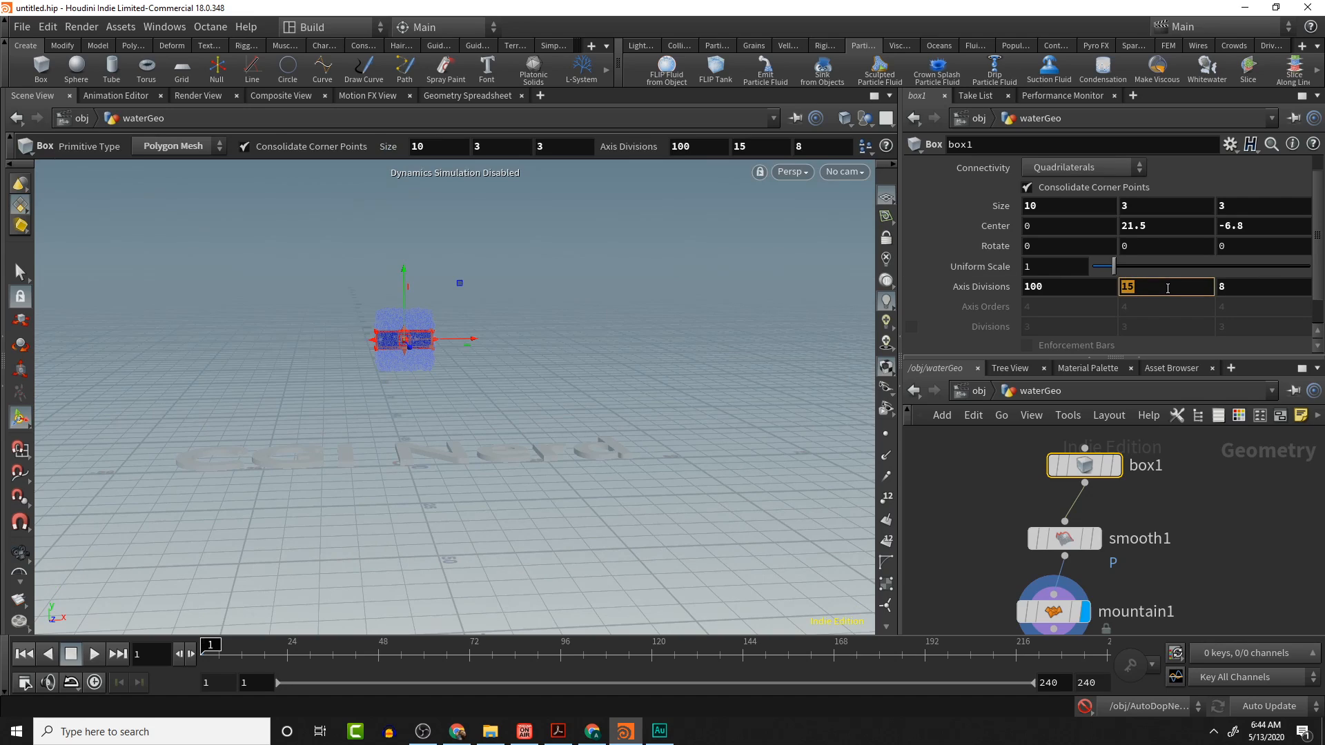
{"action": "type", "text": "5"}
{"action": "key", "text": "Return"}
{"action": "middle_click_drag", "start_coordinate": [586, 333], "coordinate": [631, 277], "text": "alt"}
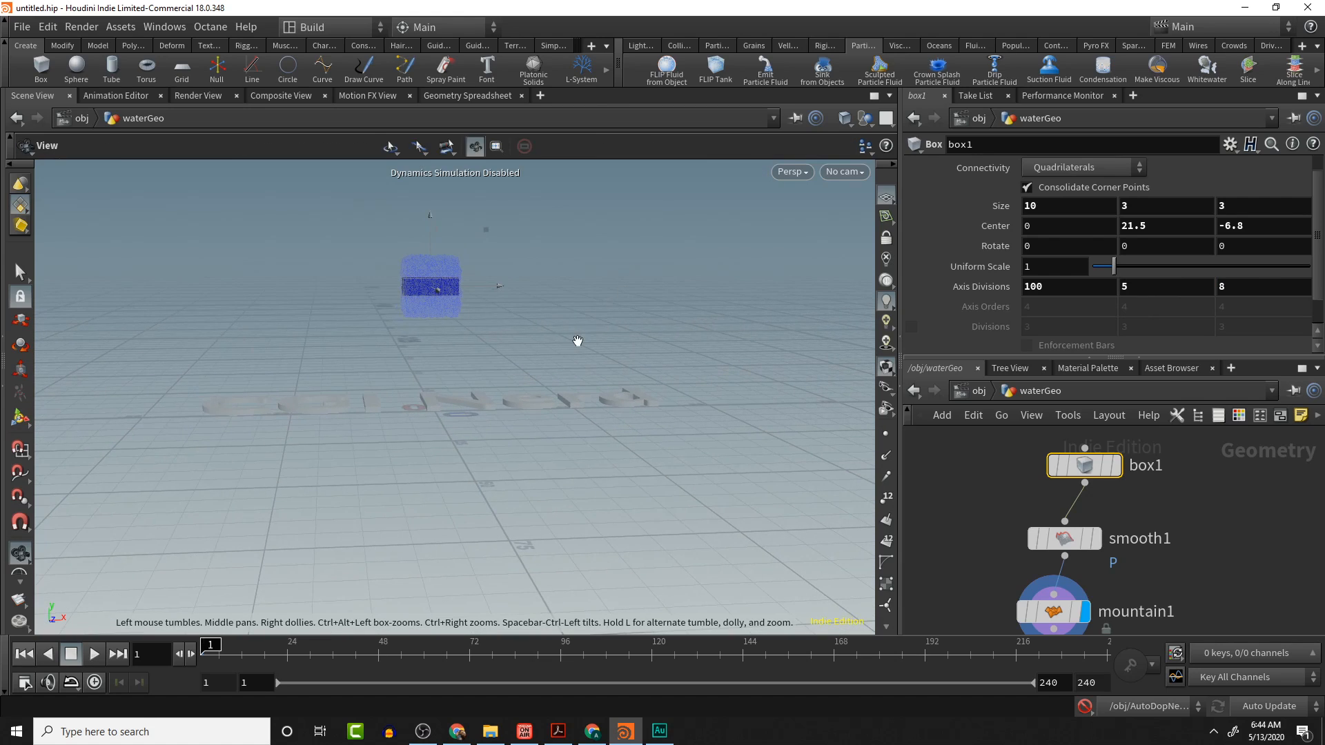
{"action": "scroll", "coordinate": [577, 339], "scroll_direction": "up", "scroll_amount": 2, "text": "alt"}
{"action": "left_click", "coordinate": [1177, 290]}
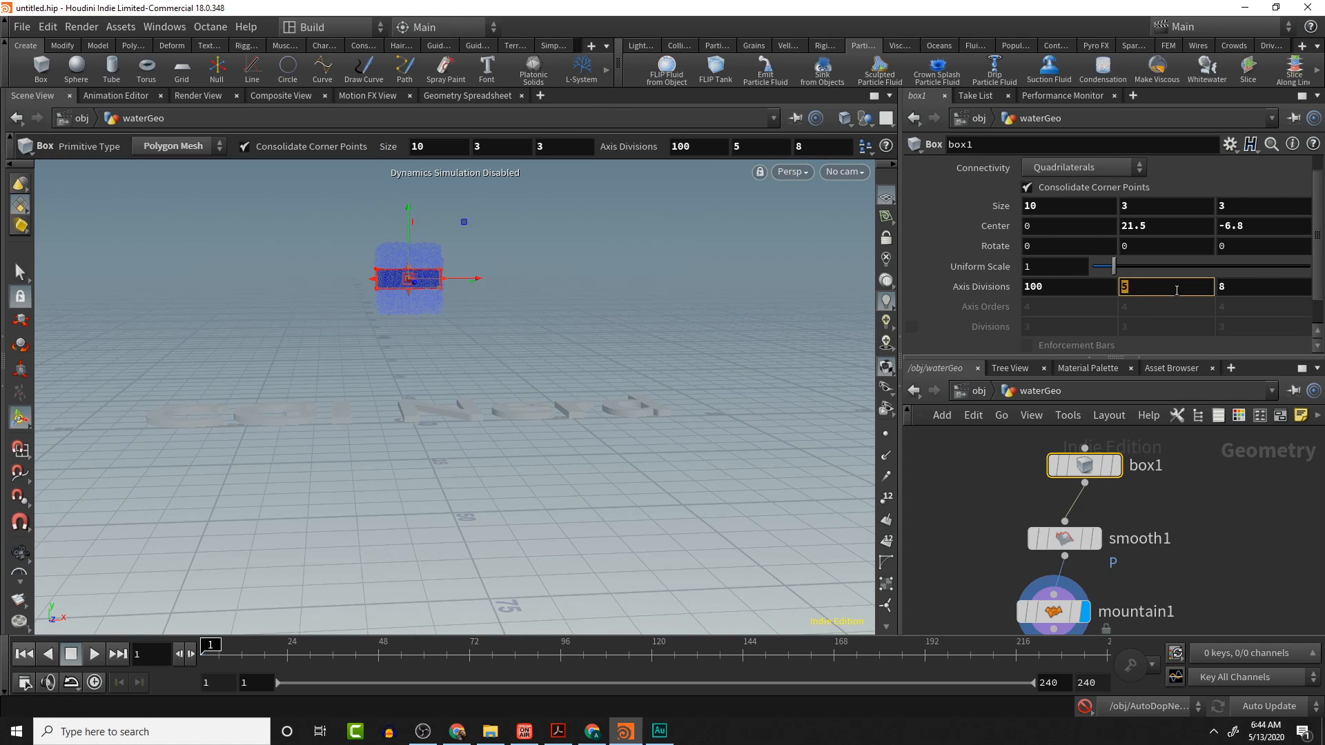
{"action": "key", "text": "Return"}
{"action": "key", "text": "ctrl+z"}
{"action": "key", "text": "ctrl+z"}
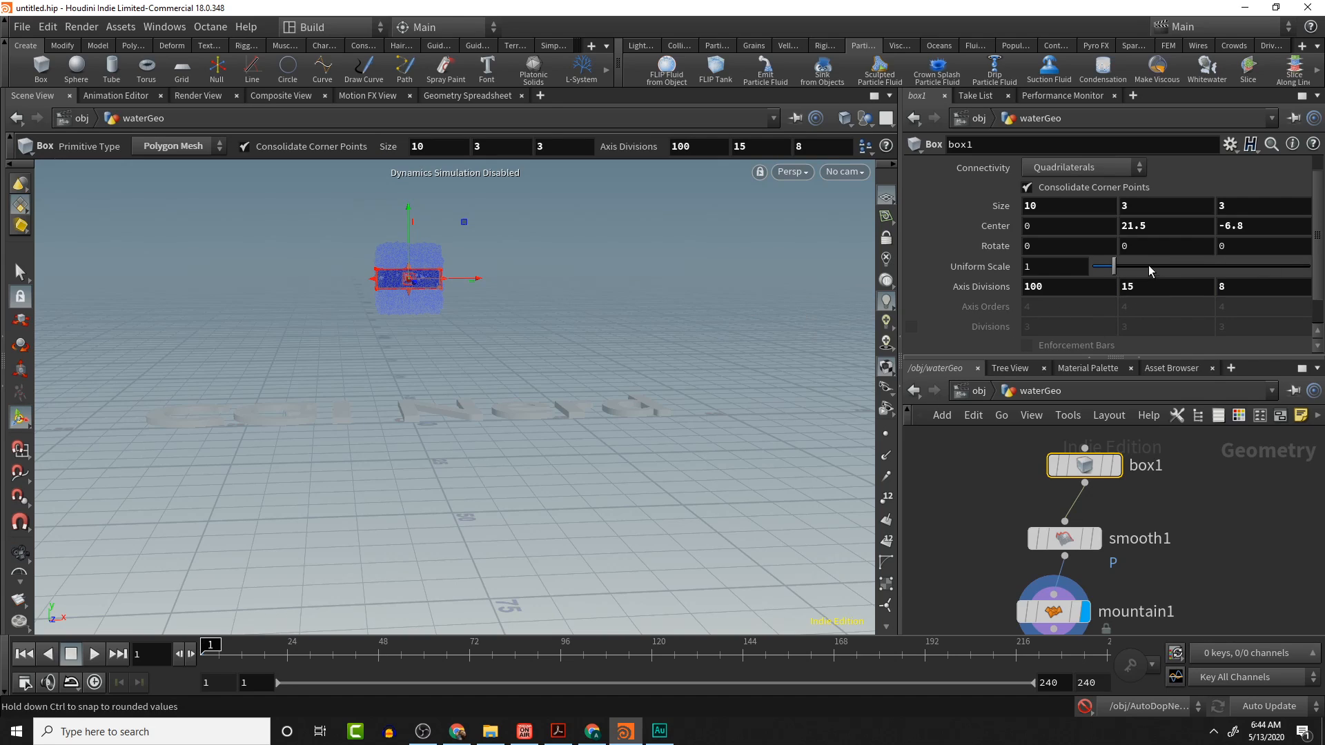
- Set the box's Center Y to 3
{"action": "left_click", "coordinate": [1177, 223]}
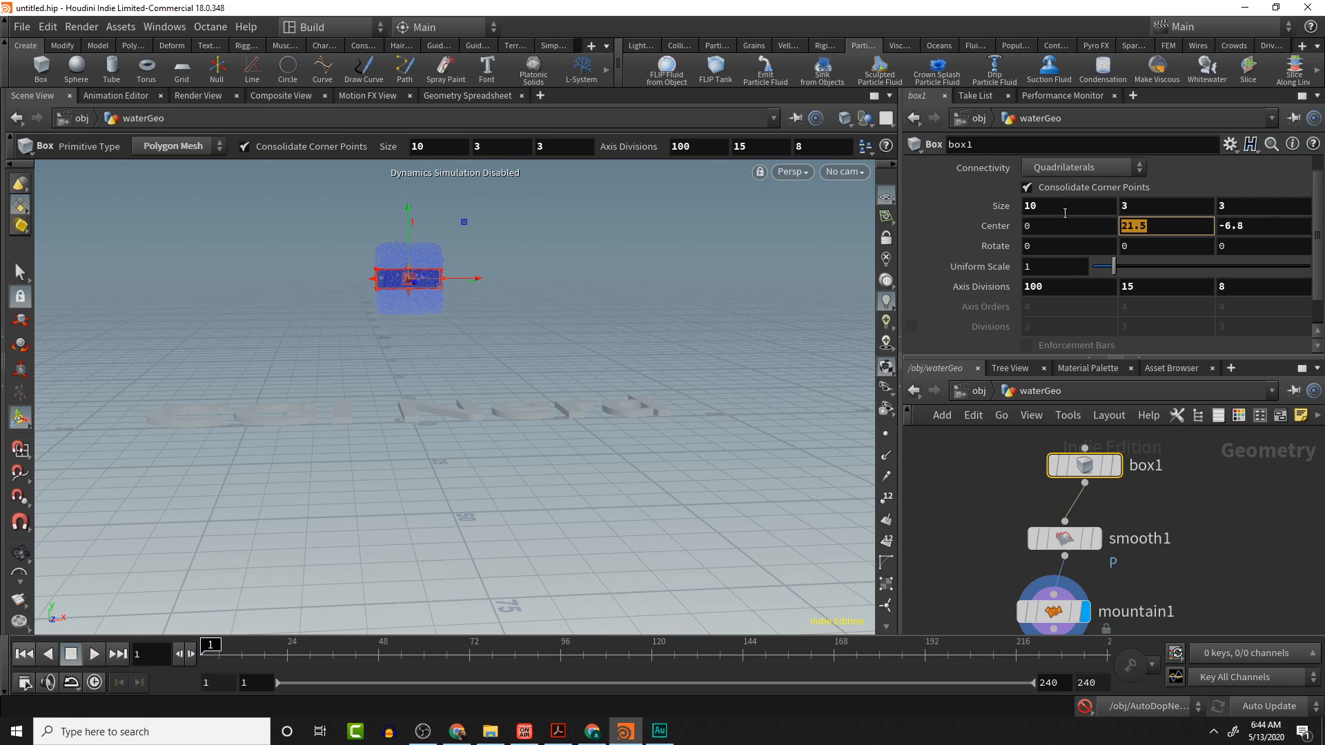
{"action": "type", "text": "3"}
{"action": "key", "text": "Return"}
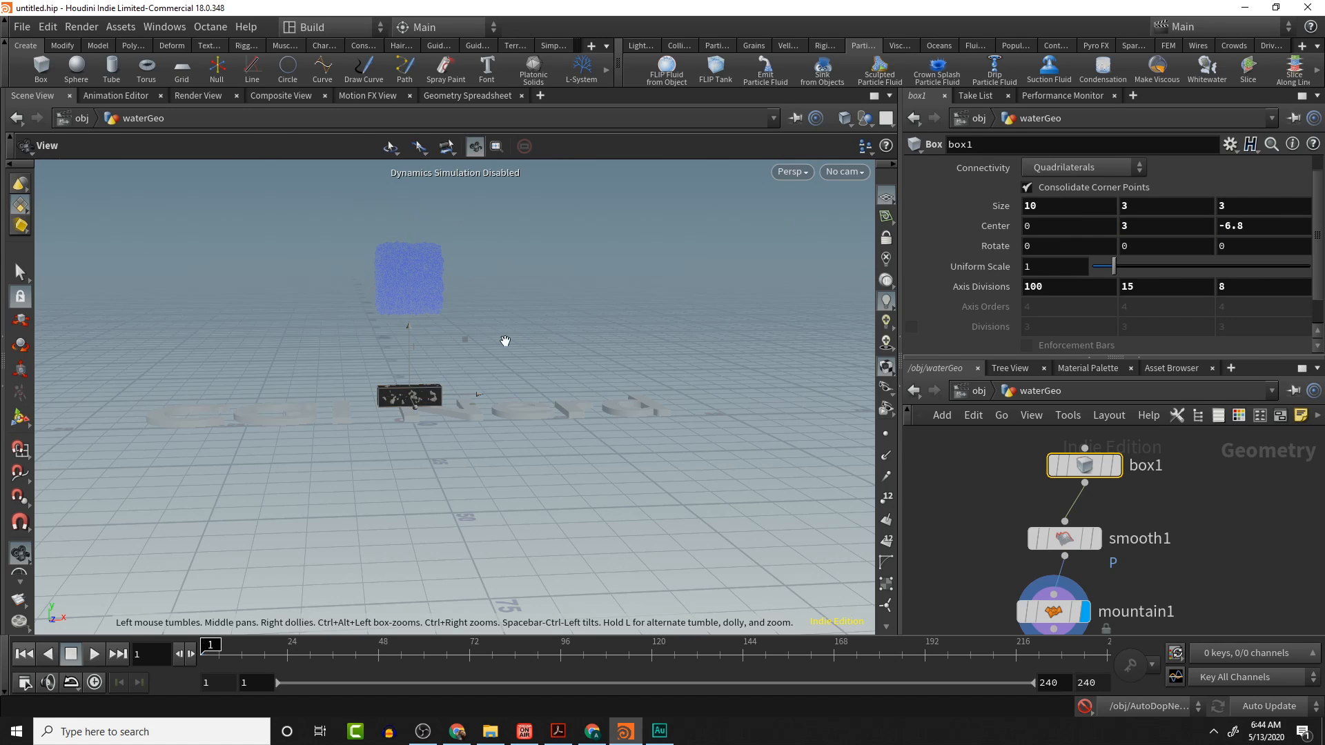
{"action": "middle_click_drag", "start_coordinate": [533, 339], "coordinate": [773, 326], "text": "alt"}
{"action": "scroll", "coordinate": [609, 366], "scroll_direction": "up", "scroll_amount": 6}
{"action": "scroll", "coordinate": [609, 366], "scroll_direction": "up", "scroll_amount": 5}
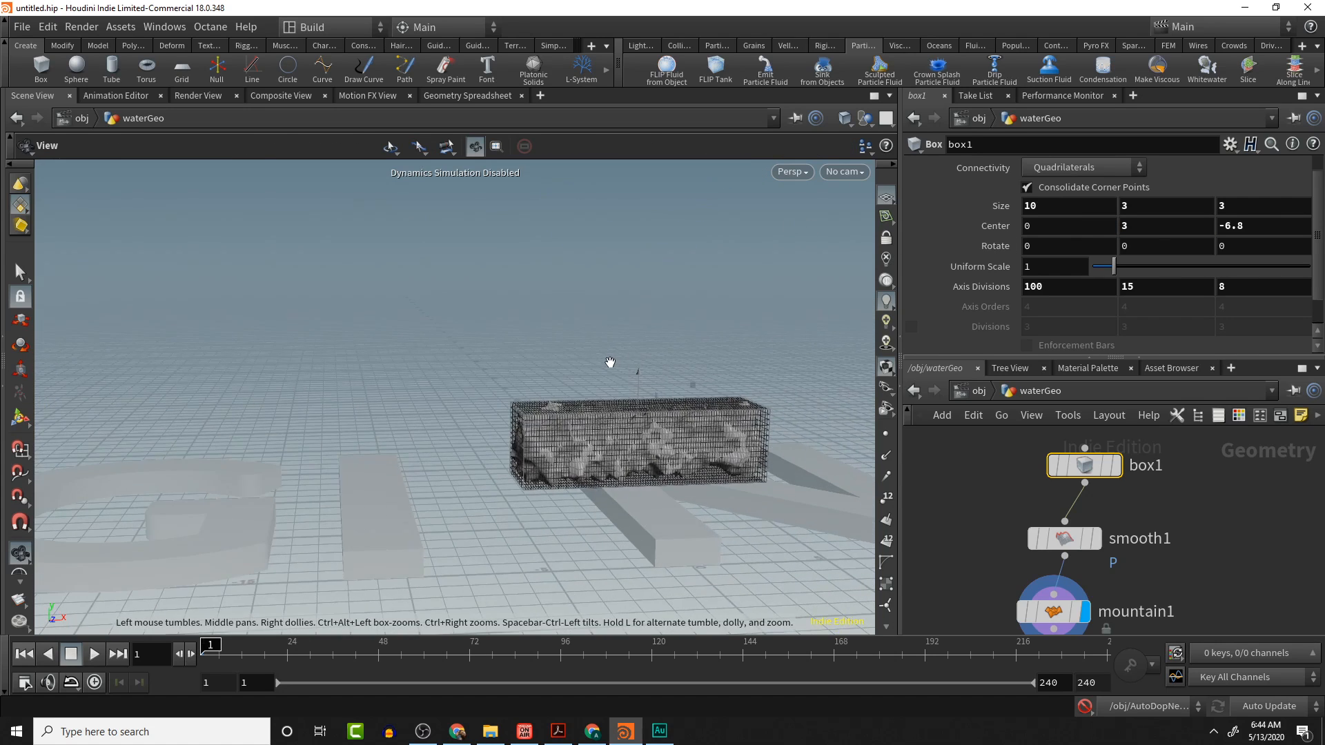
{"action": "left_click_drag", "start_coordinate": [541, 360], "coordinate": [581, 359]}
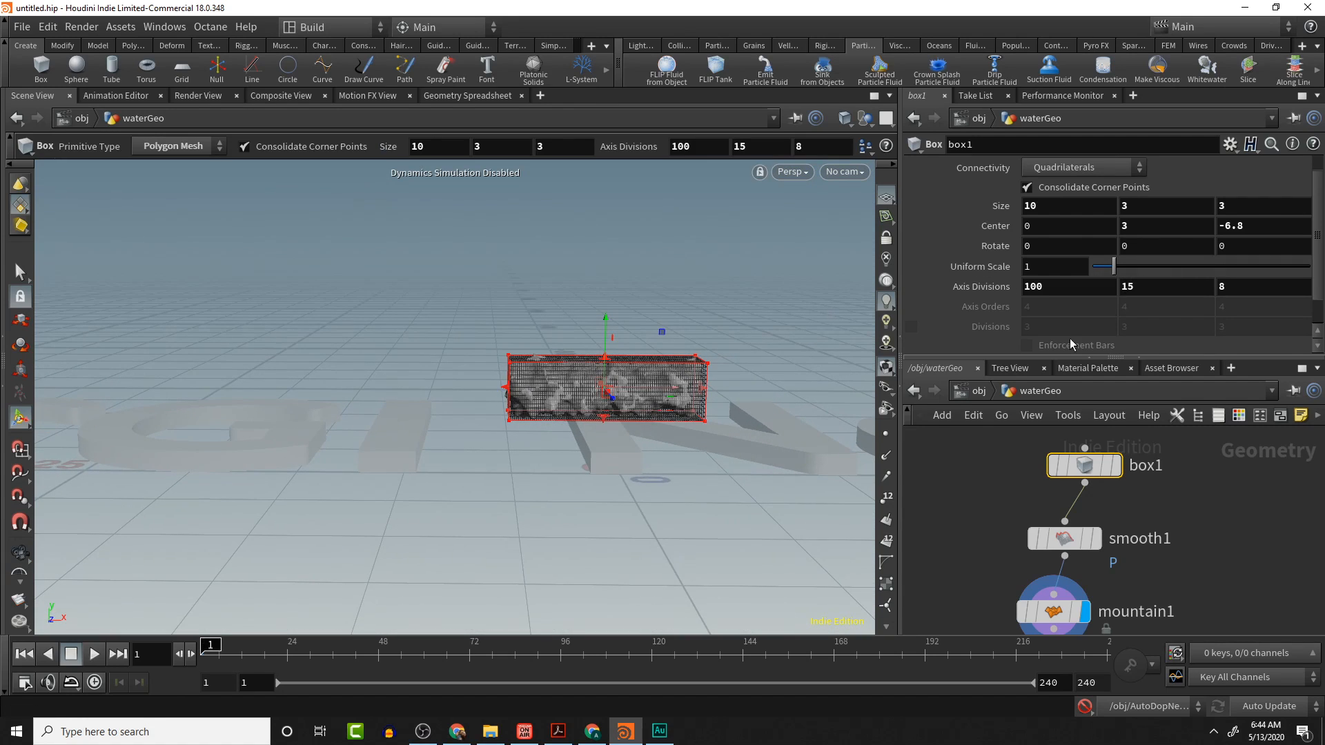
- Inside CGI_Nerd_GEO, set the CGI_Nerd_Font node's Font Size to 3
{"action": "left_click", "coordinate": [979, 391]}
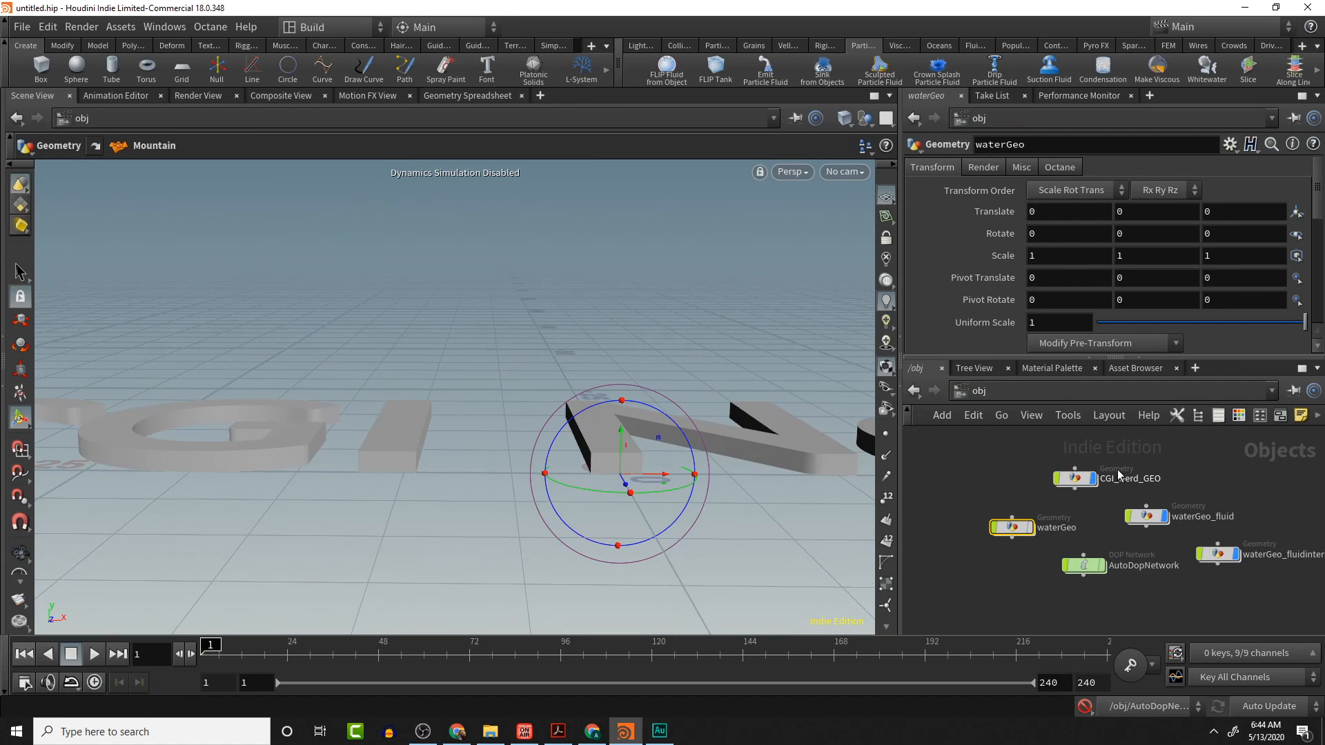
{"action": "double_click", "coordinate": [1069, 478]}
{"action": "scroll", "coordinate": [1037, 337], "scroll_direction": "down", "scroll_amount": 5}
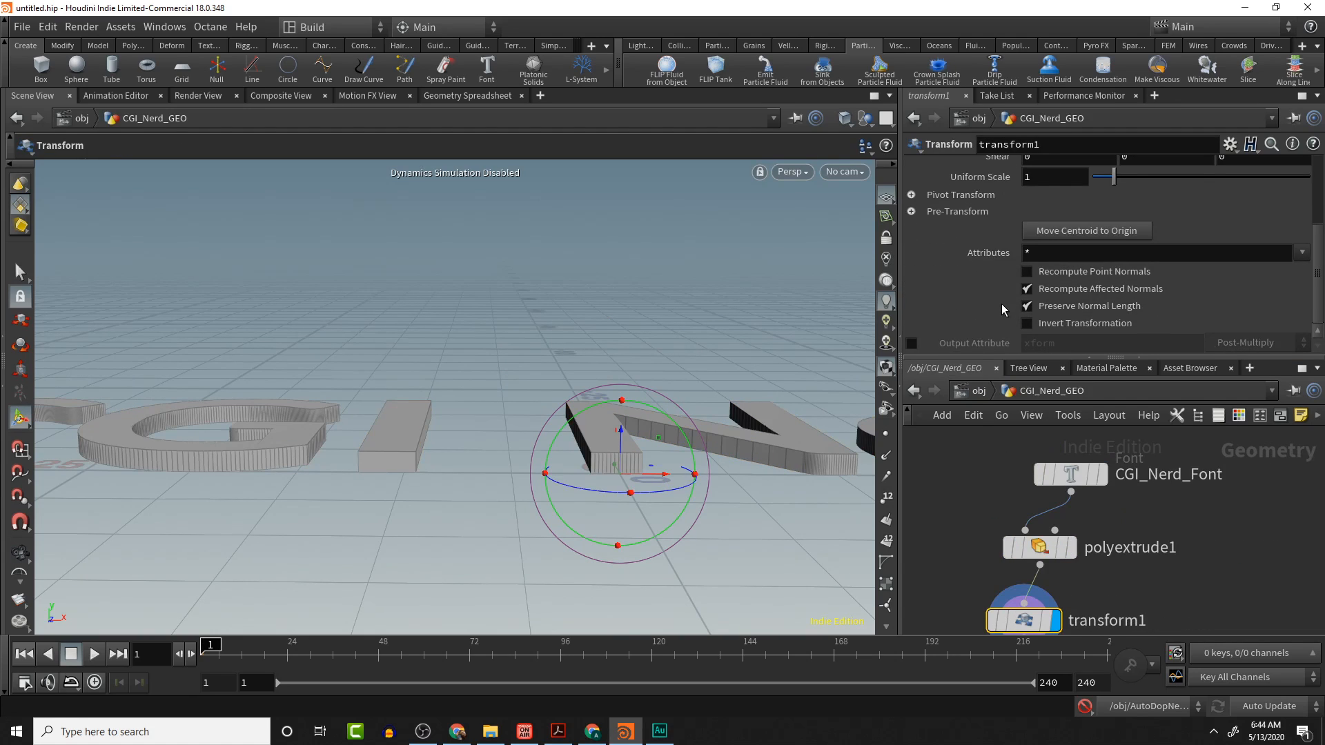
{"action": "left_click", "coordinate": [1071, 474]}
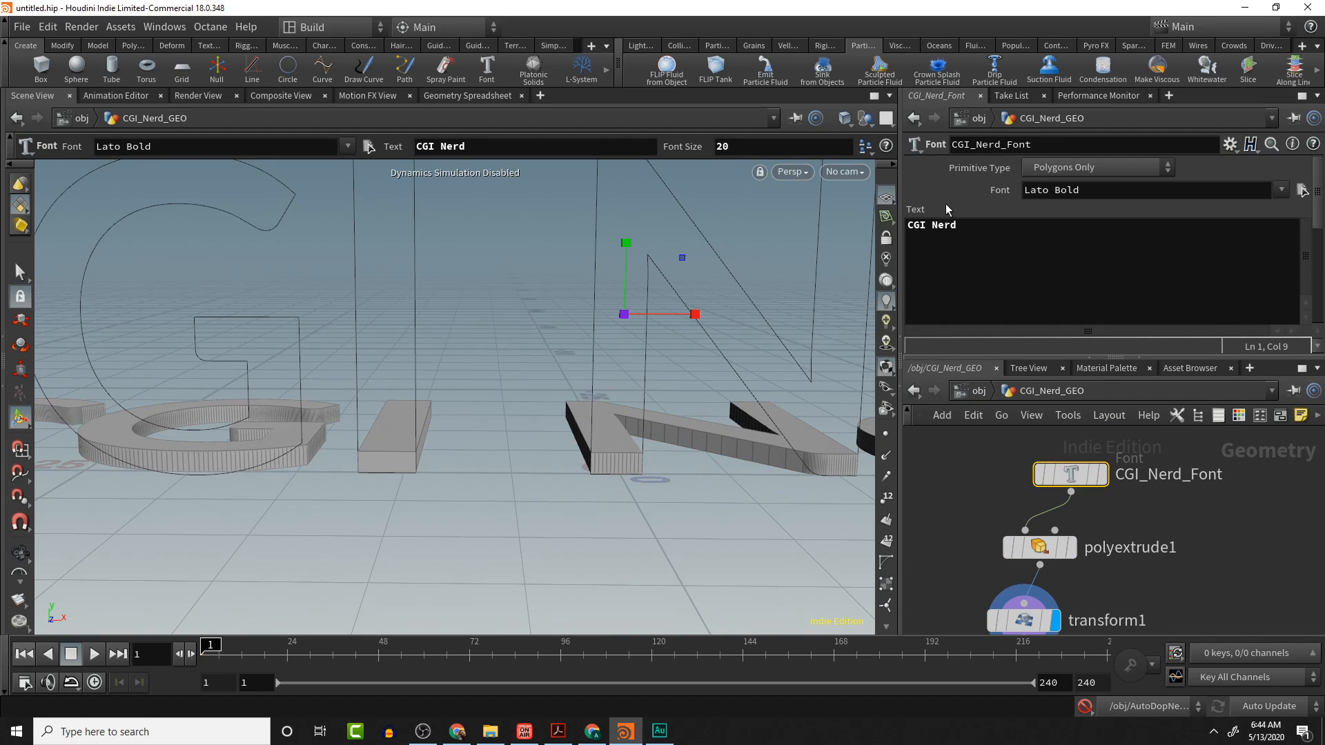
{"action": "scroll", "coordinate": [922, 327], "scroll_direction": "down", "scroll_amount": 5}
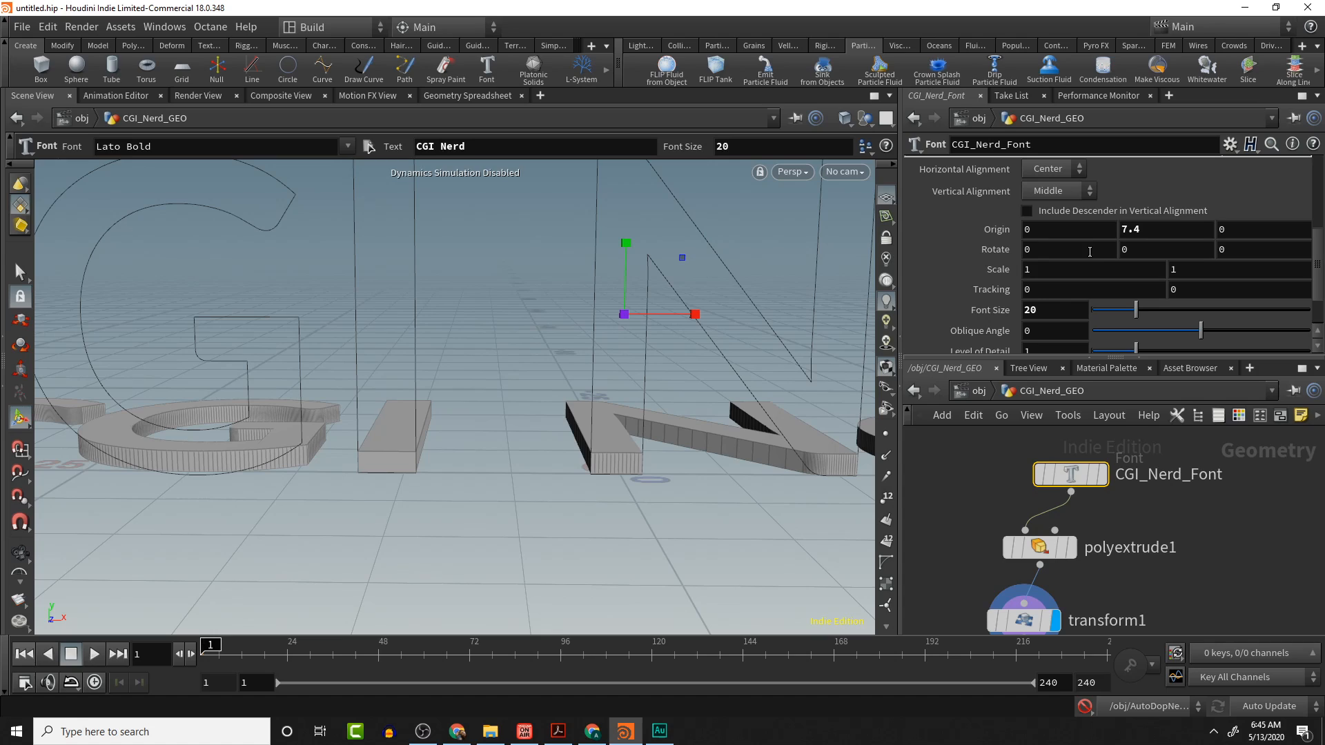
{"action": "double_click", "coordinate": [1058, 315]}
{"action": "type", "text": "3"}
{"action": "key", "text": "Return"}
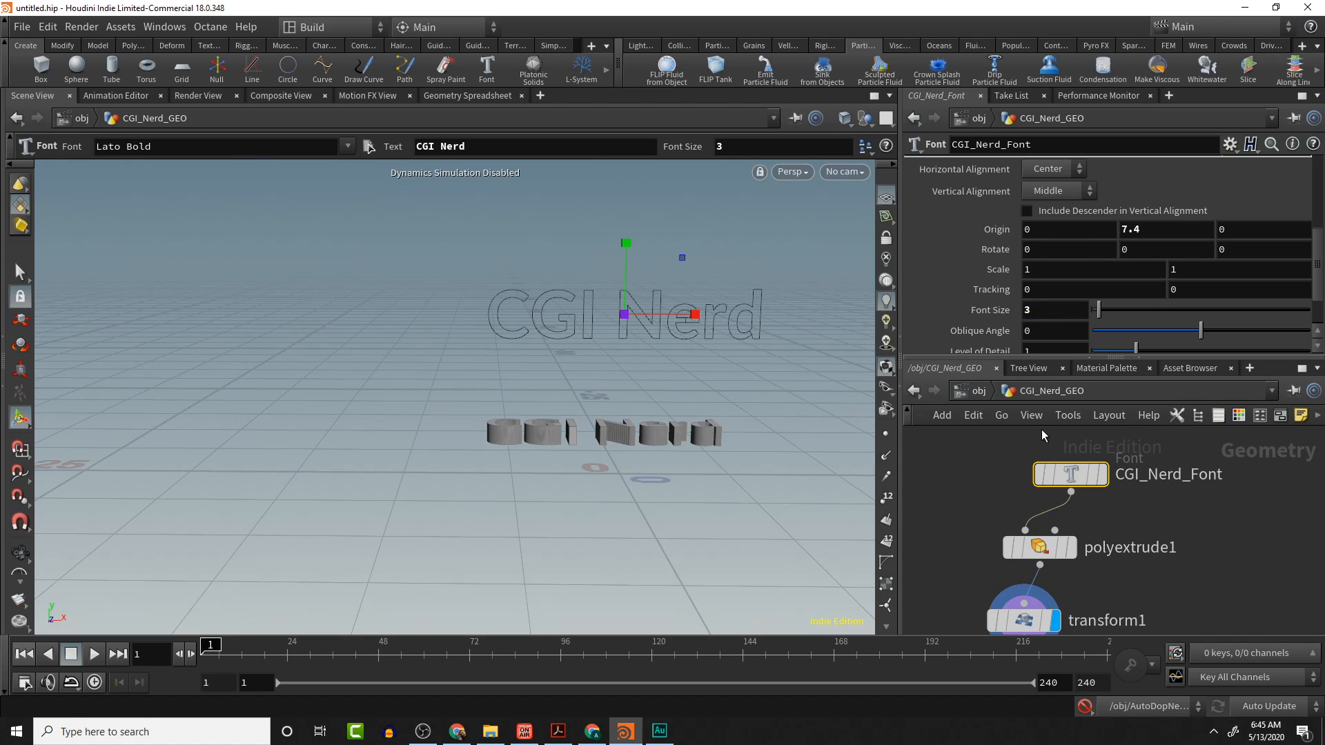
- Orbit and zoom the viewport to examine the resized text and the fluid box
{"action": "left_click", "coordinate": [857, 126]}
{"action": "left_click", "coordinate": [885, 137]}
{"action": "middle_click_drag", "start_coordinate": [778, 246], "coordinate": [683, 432], "text": "alt"}
{"action": "scroll", "coordinate": [683, 430], "scroll_direction": "down", "scroll_amount": 2}
{"action": "scroll", "coordinate": [683, 430], "scroll_direction": "down", "scroll_amount": 3}
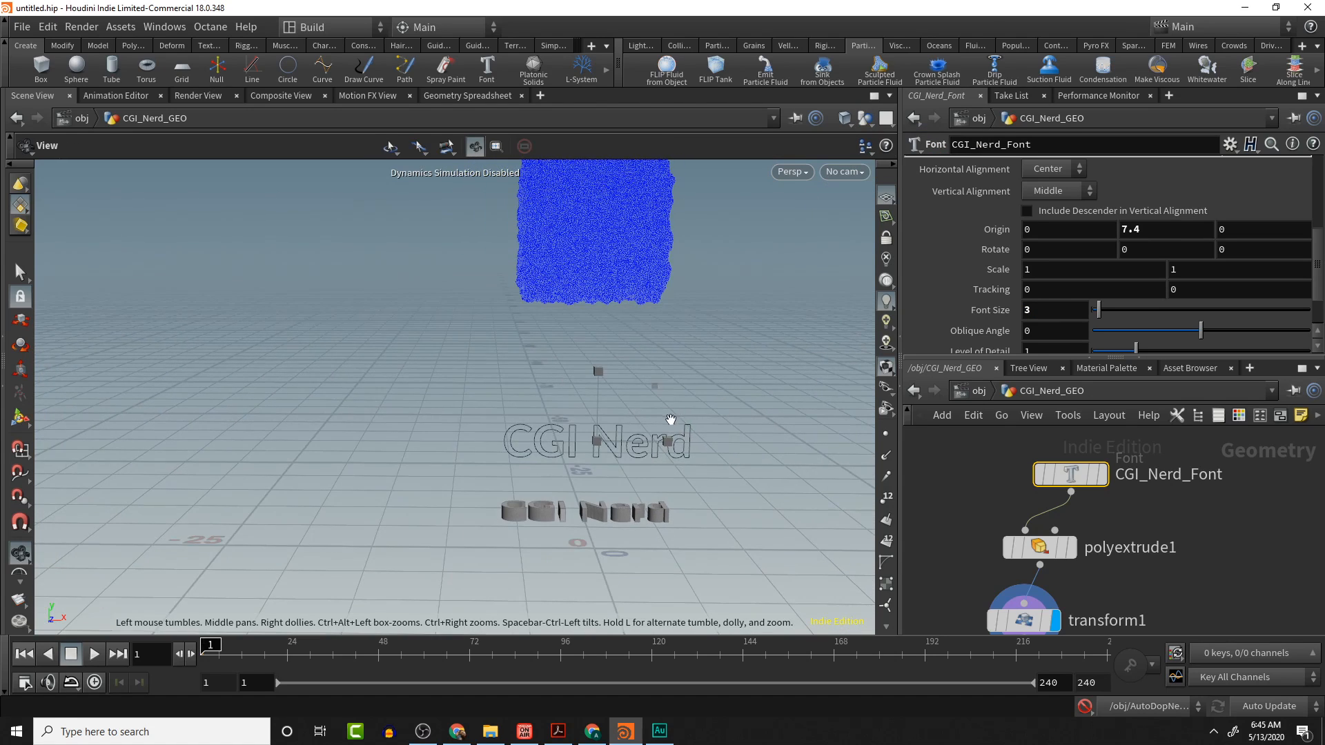
{"action": "left_click_drag", "start_coordinate": [627, 409], "coordinate": [607, 540], "text": "alt"}
{"action": "scroll", "coordinate": [600, 521], "scroll_direction": "up", "scroll_amount": 10}
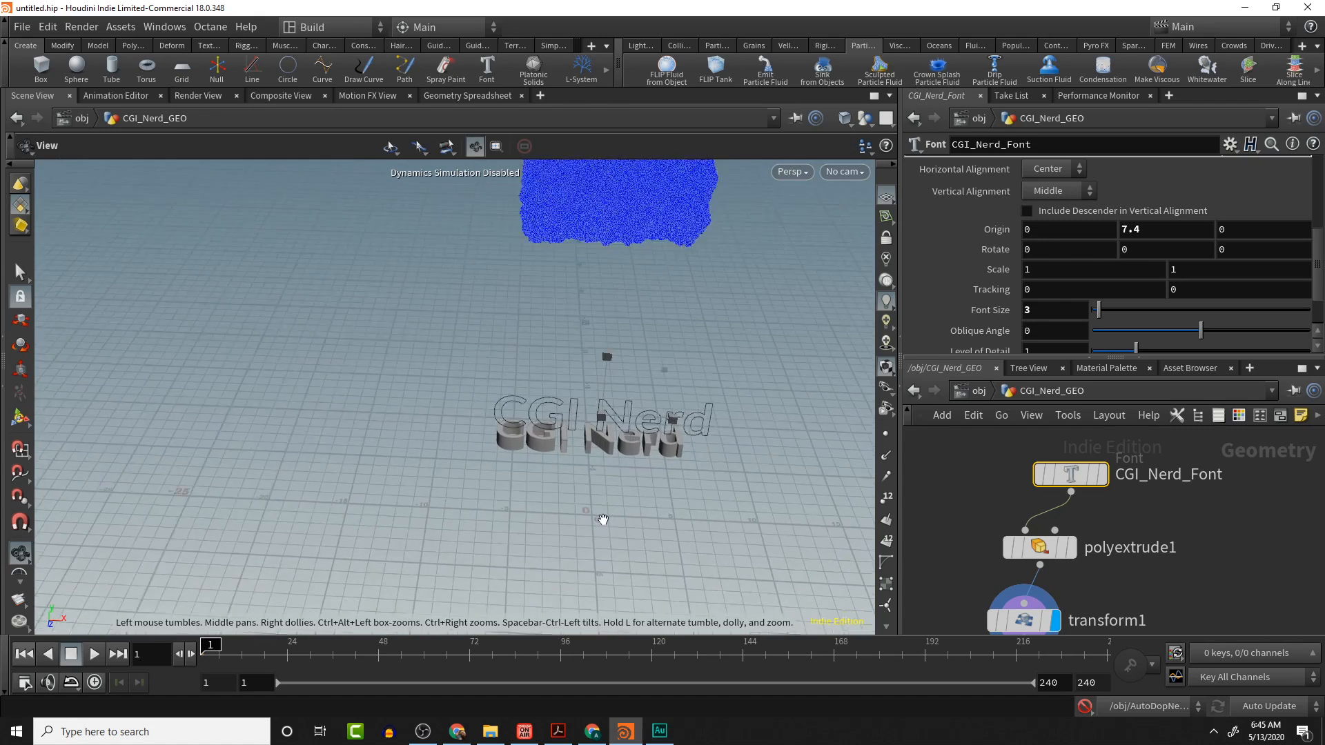
{"action": "scroll", "coordinate": [603, 519], "scroll_direction": "down", "scroll_amount": 10}
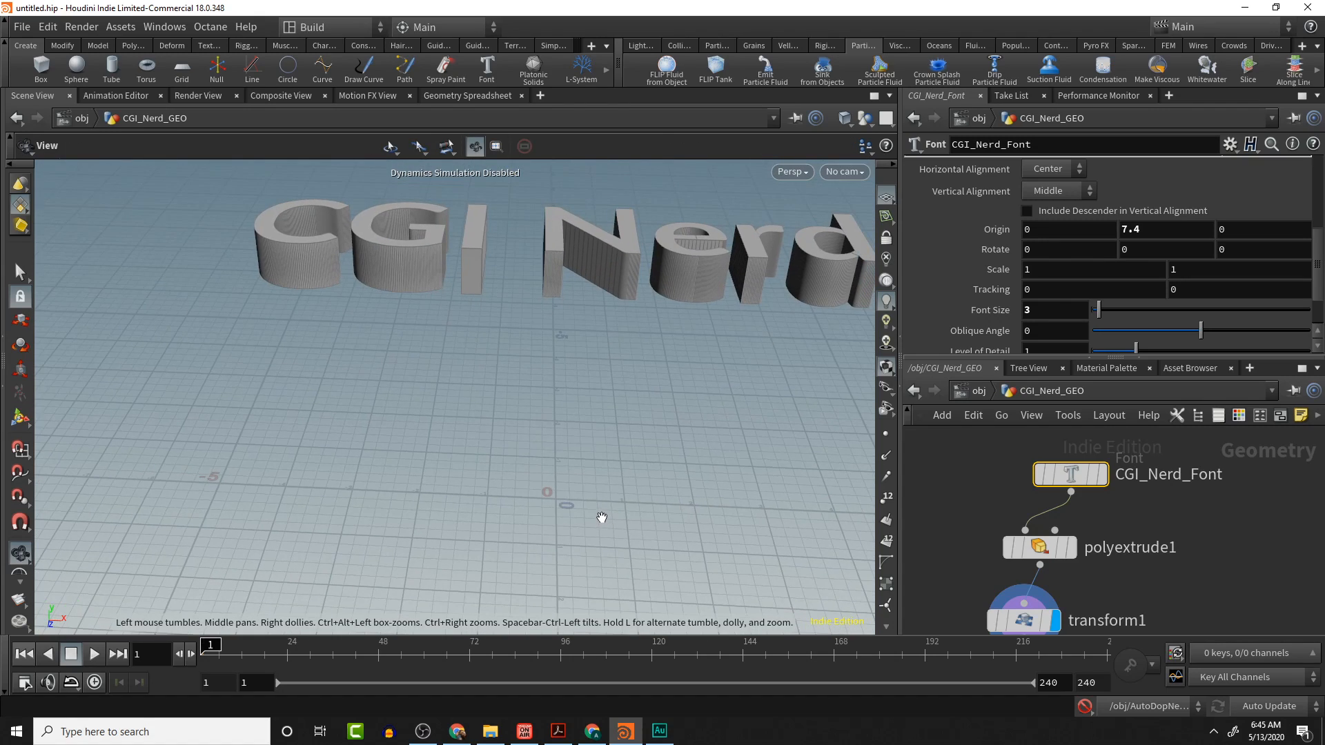
- Examine the smaller text relative to the fluid particles in the viewport
{"action": "scroll", "coordinate": [602, 516], "scroll_direction": "down", "scroll_amount": 6}
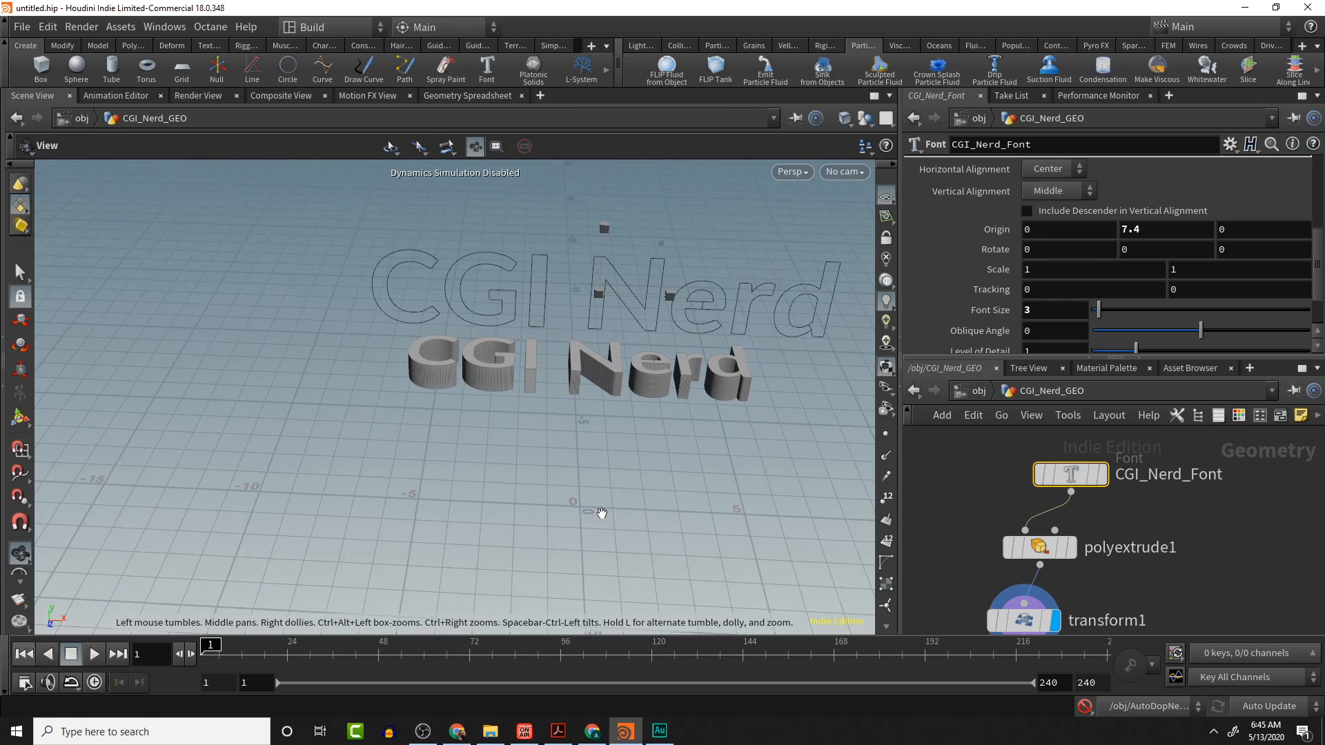
{"action": "key", "text": "Return"}
{"action": "scroll", "coordinate": [1139, 247], "scroll_direction": "down", "scroll_amount": 1}
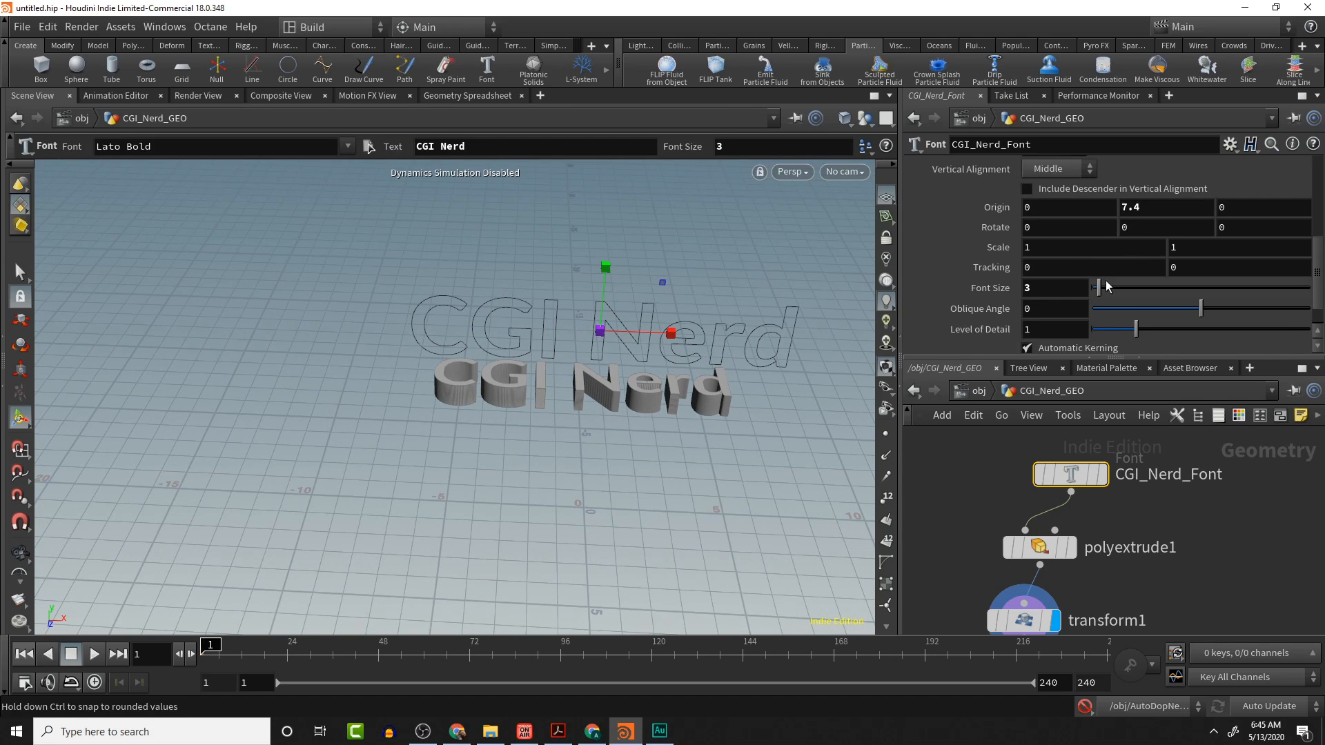
{"action": "key", "text": "Escape"}
{"action": "scroll", "coordinate": [733, 305], "scroll_direction": "down", "scroll_amount": 10}
{"action": "middle_click_drag", "start_coordinate": [733, 305], "coordinate": [497, 441]}
{"action": "key", "text": "Return"}
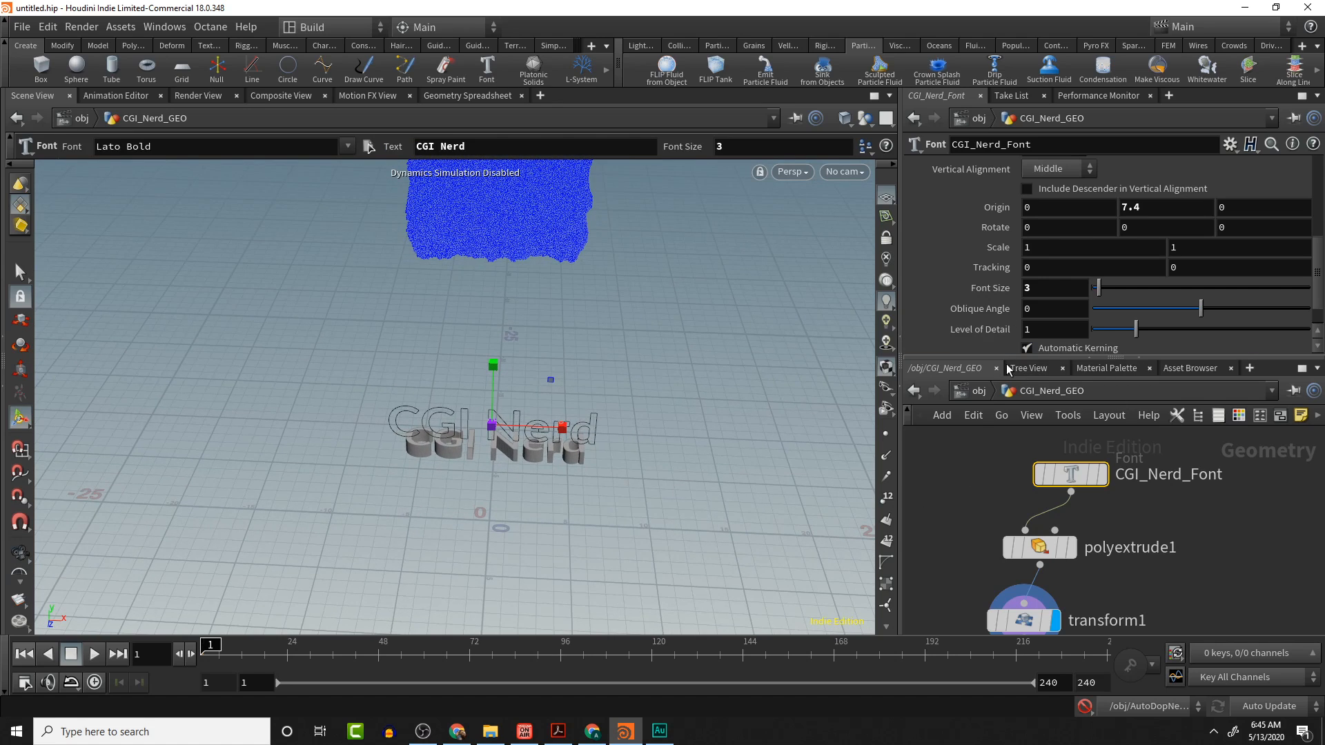
- Inside waterGeo, set the mountain1 node's noise Height to 0.5
{"action": "left_click", "coordinate": [978, 392]}
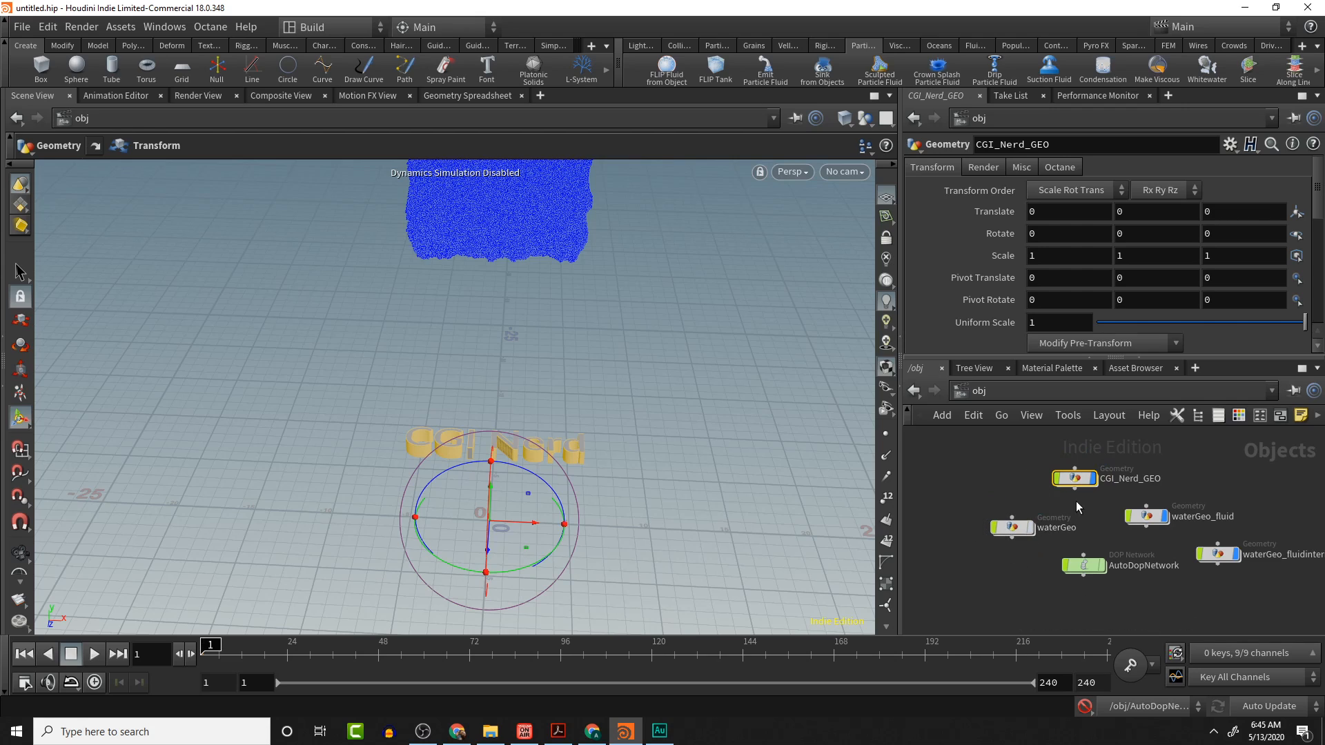
{"action": "left_click", "coordinate": [1008, 532]}
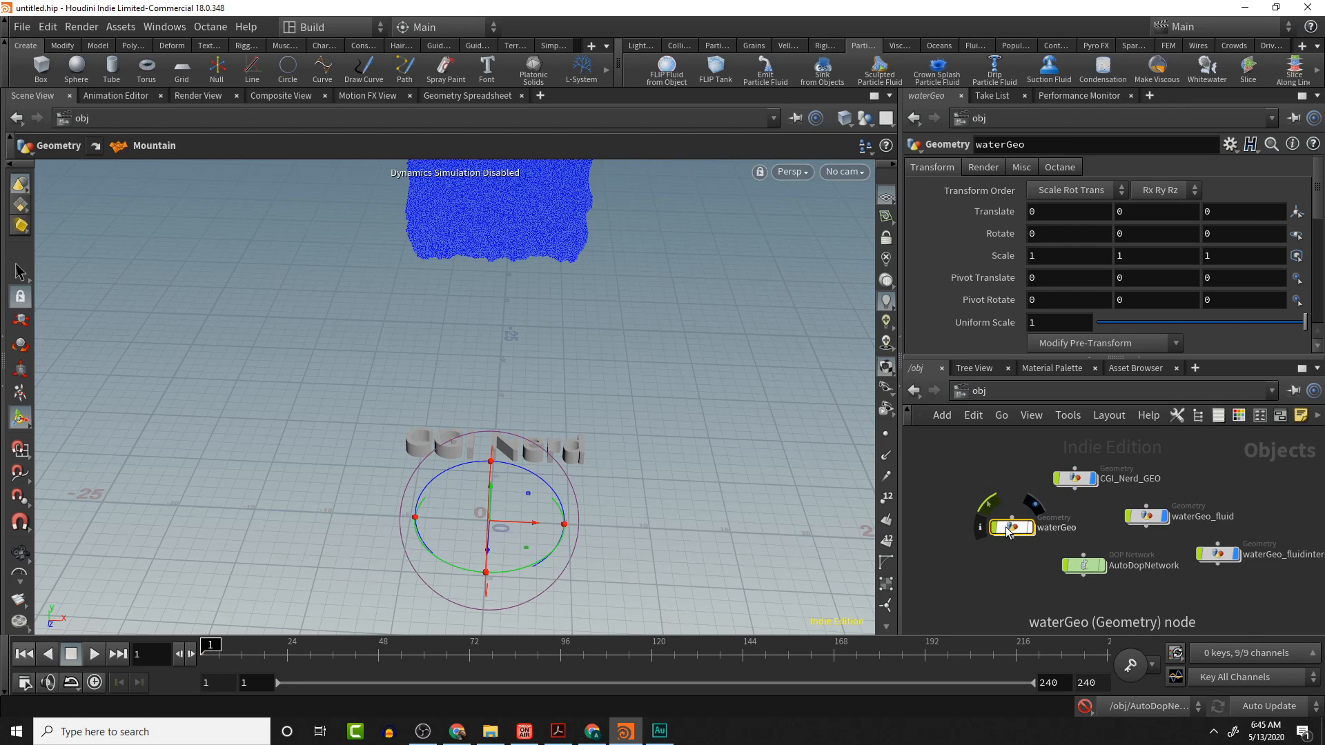
{"action": "double_click", "coordinate": [1009, 527]}
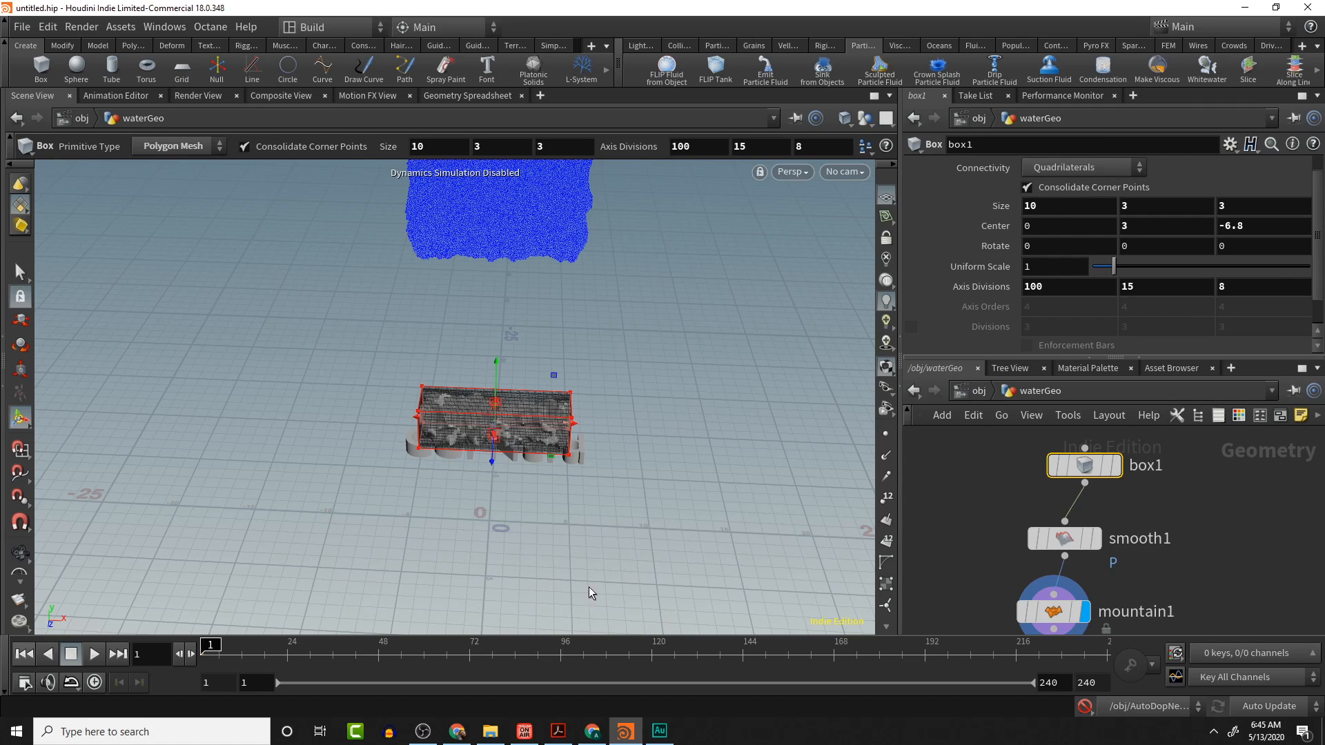
{"action": "key", "text": "Escape"}
{"action": "left_click_drag", "start_coordinate": [556, 464], "coordinate": [564, 418]}
{"action": "right_click_drag", "start_coordinate": [565, 419], "coordinate": [649, 442], "text": "alt"}
{"action": "middle_click_drag", "start_coordinate": [648, 442], "coordinate": [657, 278], "text": "alt"}
{"action": "right_click_drag", "start_coordinate": [656, 278], "coordinate": [675, 269], "text": "alt"}
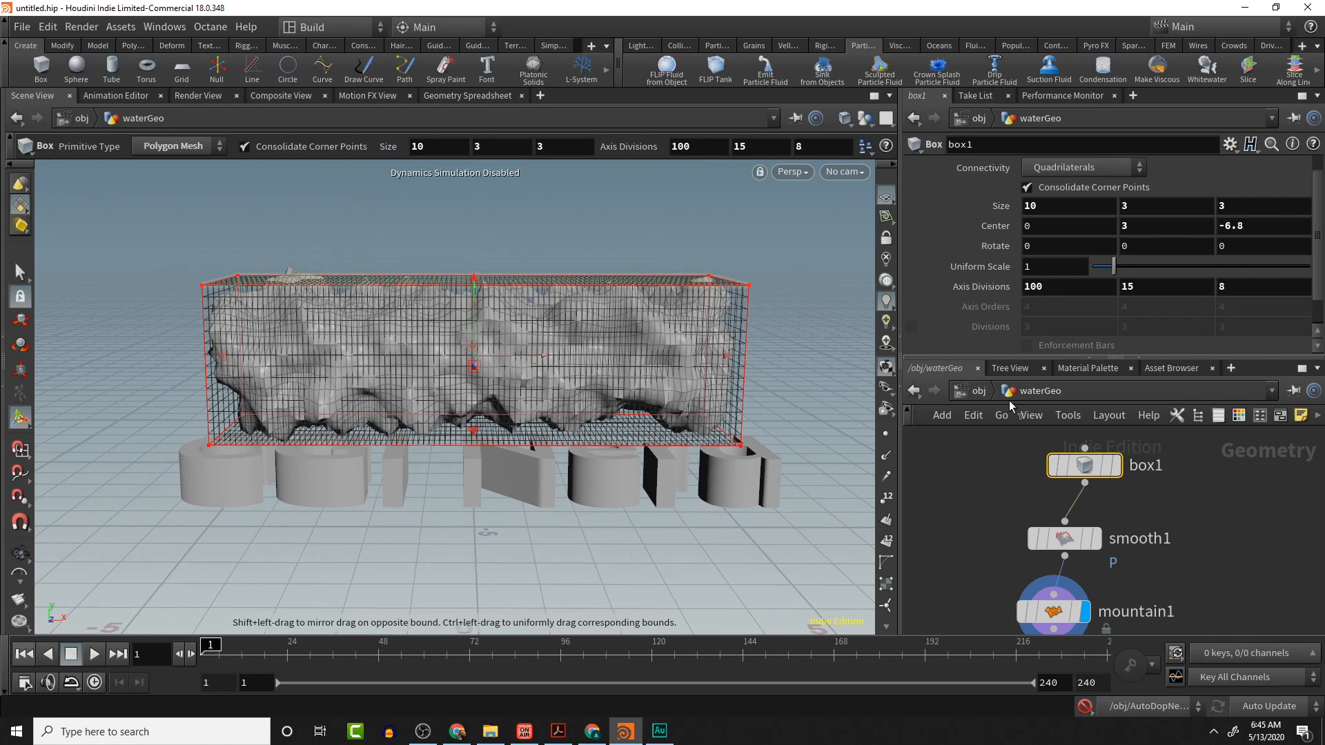
{"action": "middle_click_drag", "start_coordinate": [1159, 622], "coordinate": [1153, 472]}
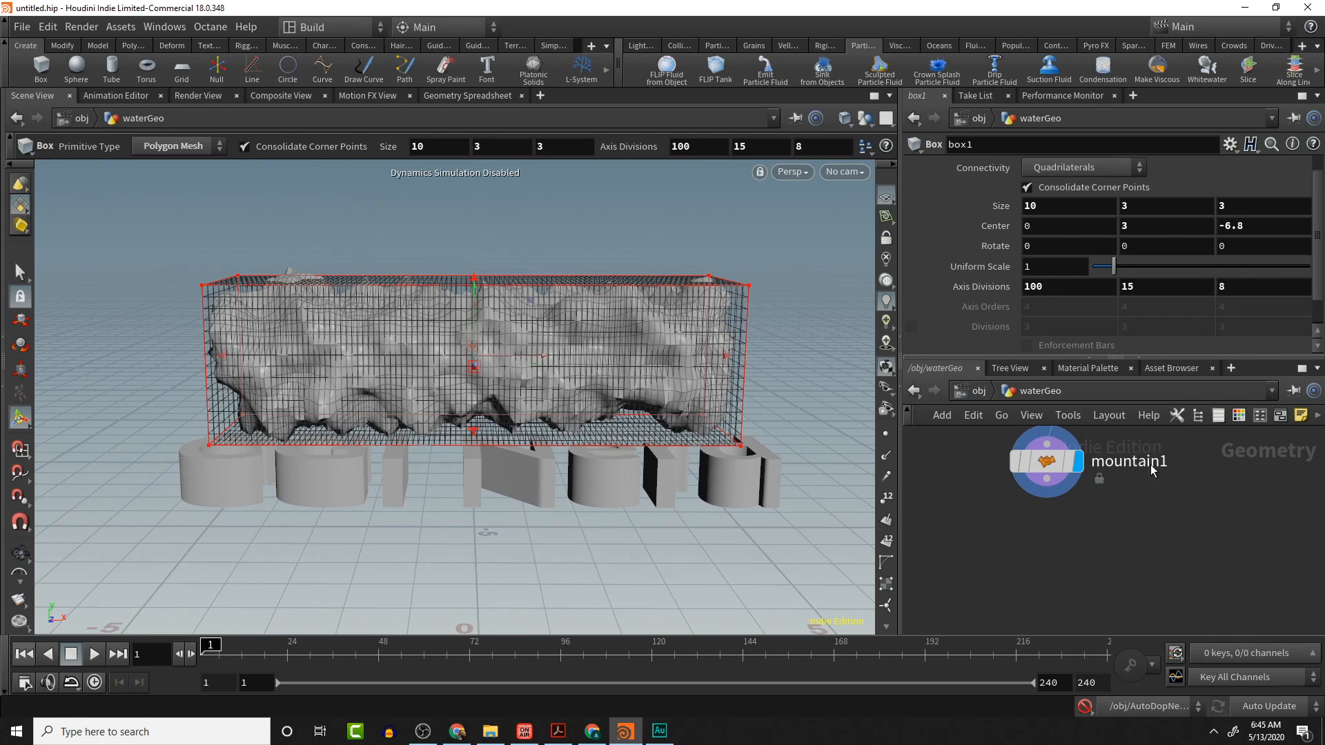
{"action": "left_click", "coordinate": [1047, 461]}
{"action": "left_click", "coordinate": [1068, 210]}
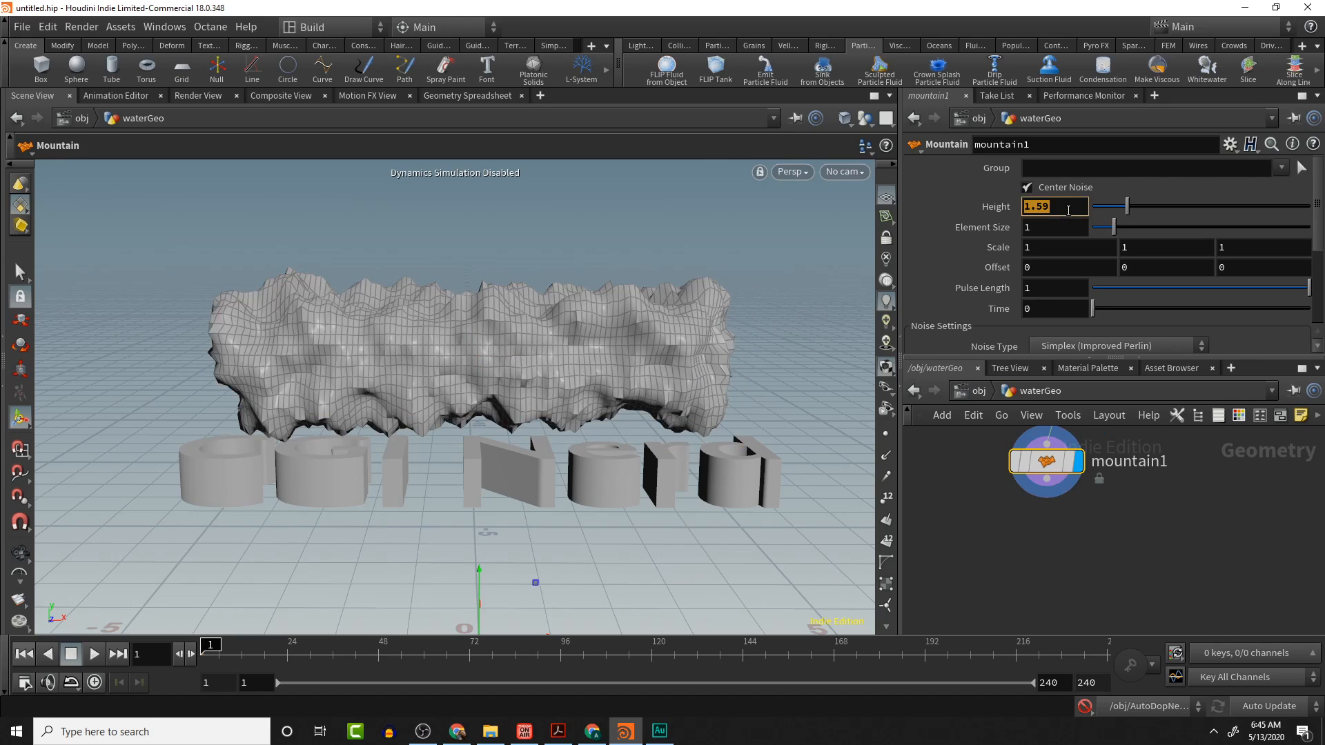
{"action": "type", "text": ".5"}
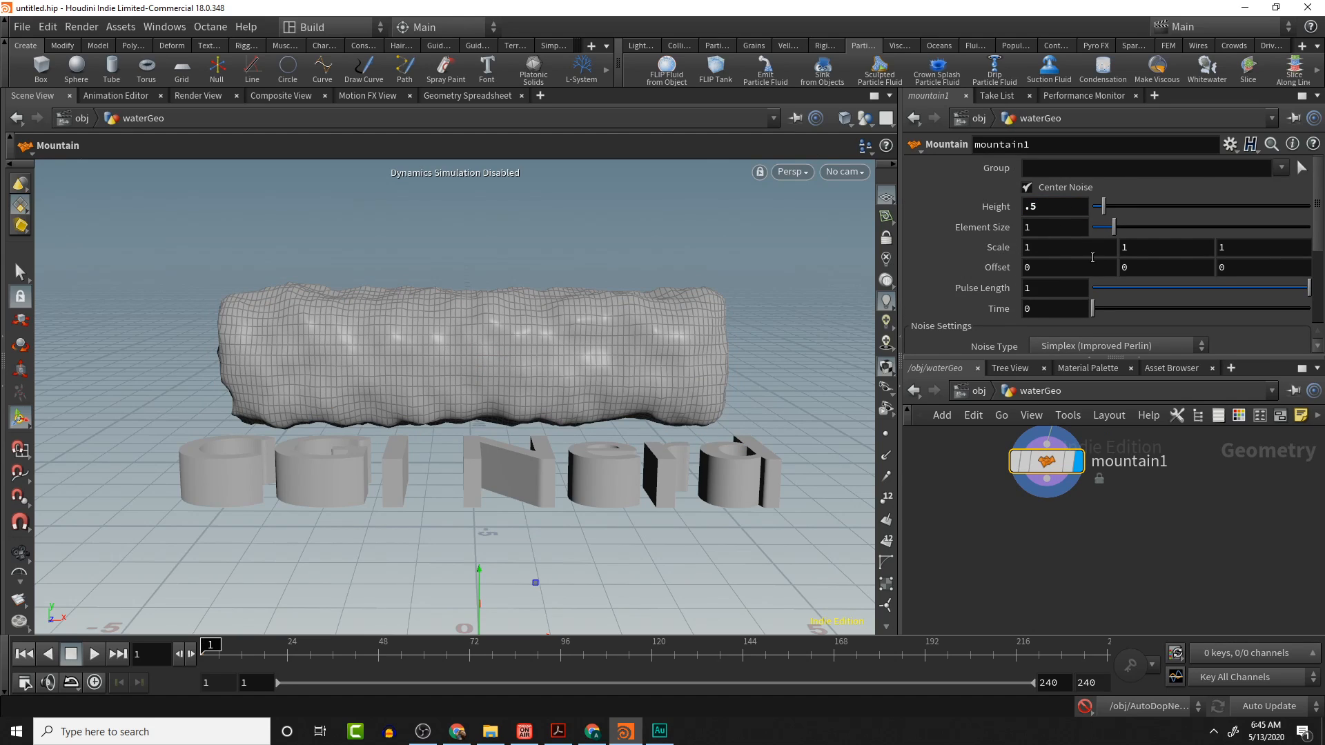
- Set the box1 node's Center Y to 5
{"action": "middle_click_drag", "start_coordinate": [1127, 552], "coordinate": [1109, 685]}
{"action": "middle_click_drag", "start_coordinate": [1130, 502], "coordinate": [1139, 579]}
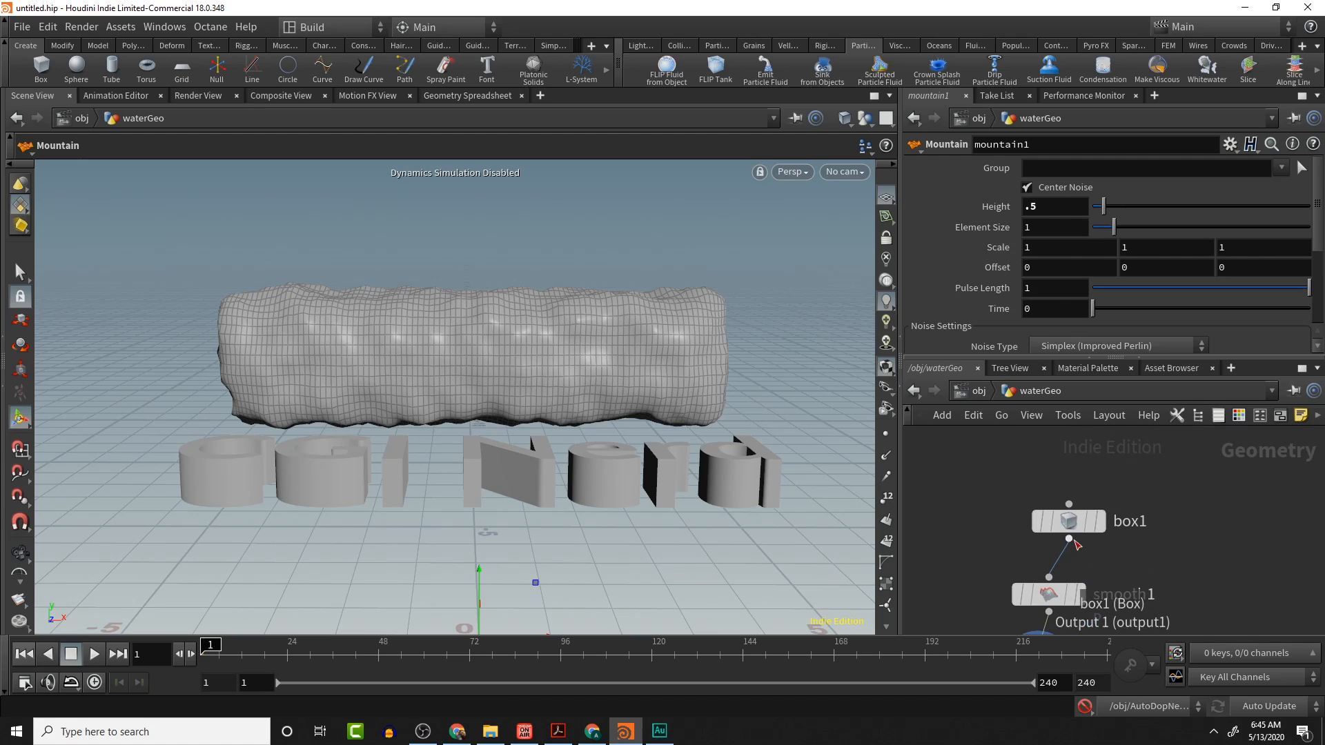
{"action": "left_click", "coordinate": [1073, 530]}
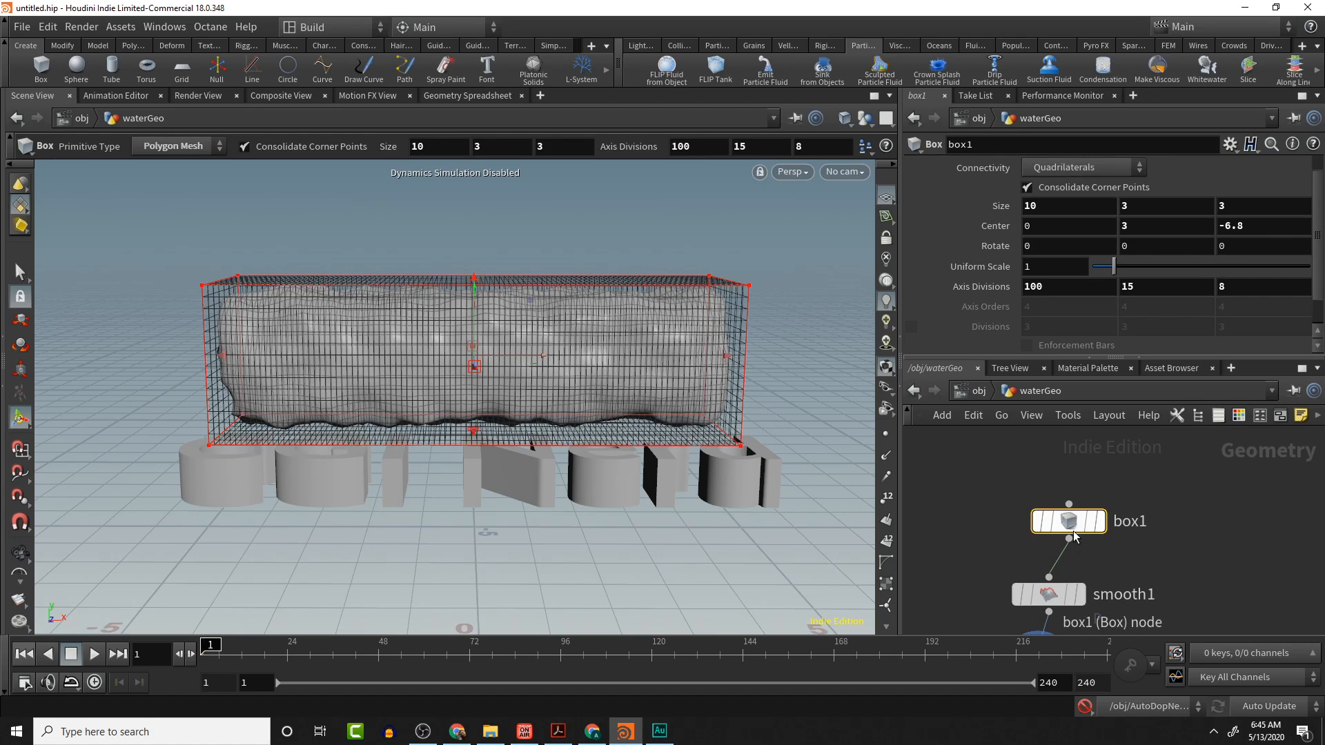
{"action": "left_click", "coordinate": [1141, 226]}
{"action": "key", "text": "Return"}
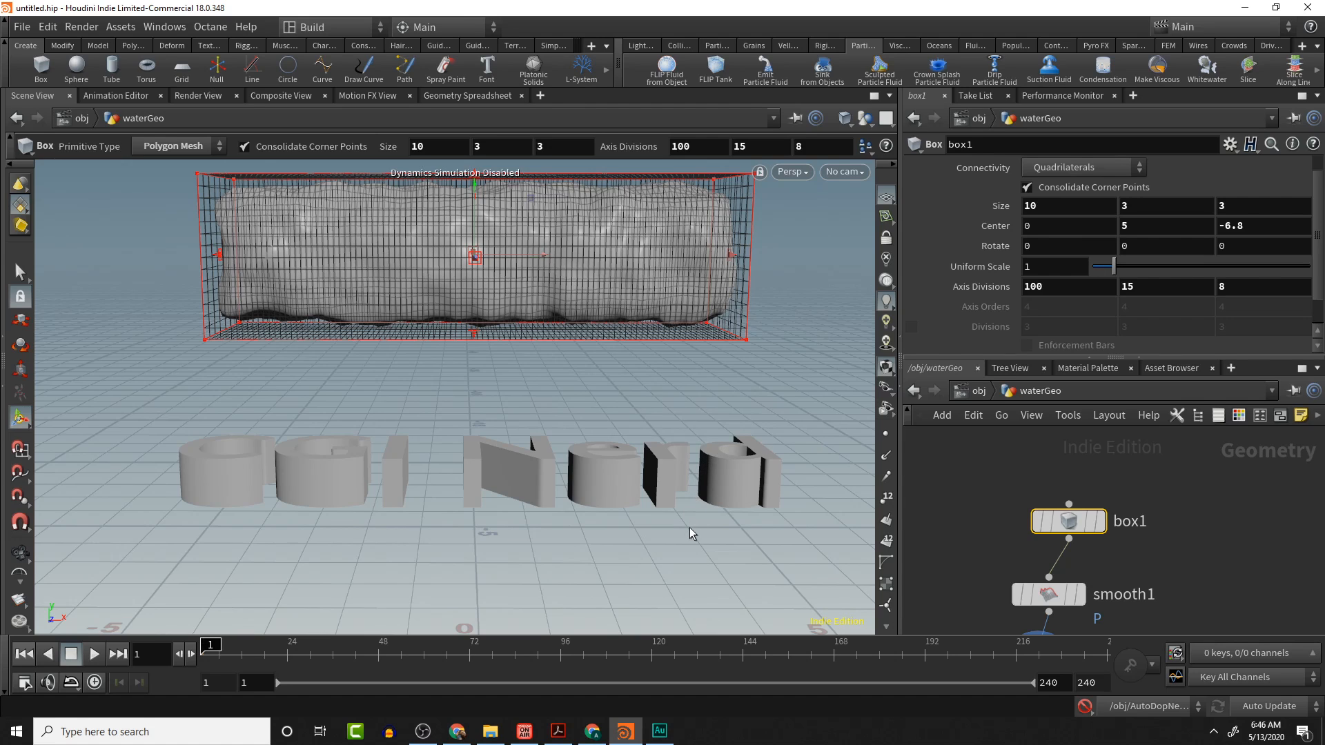
- Enable dynamics simulations
{"action": "left_click_drag", "start_coordinate": [689, 528], "coordinate": [713, 520]}
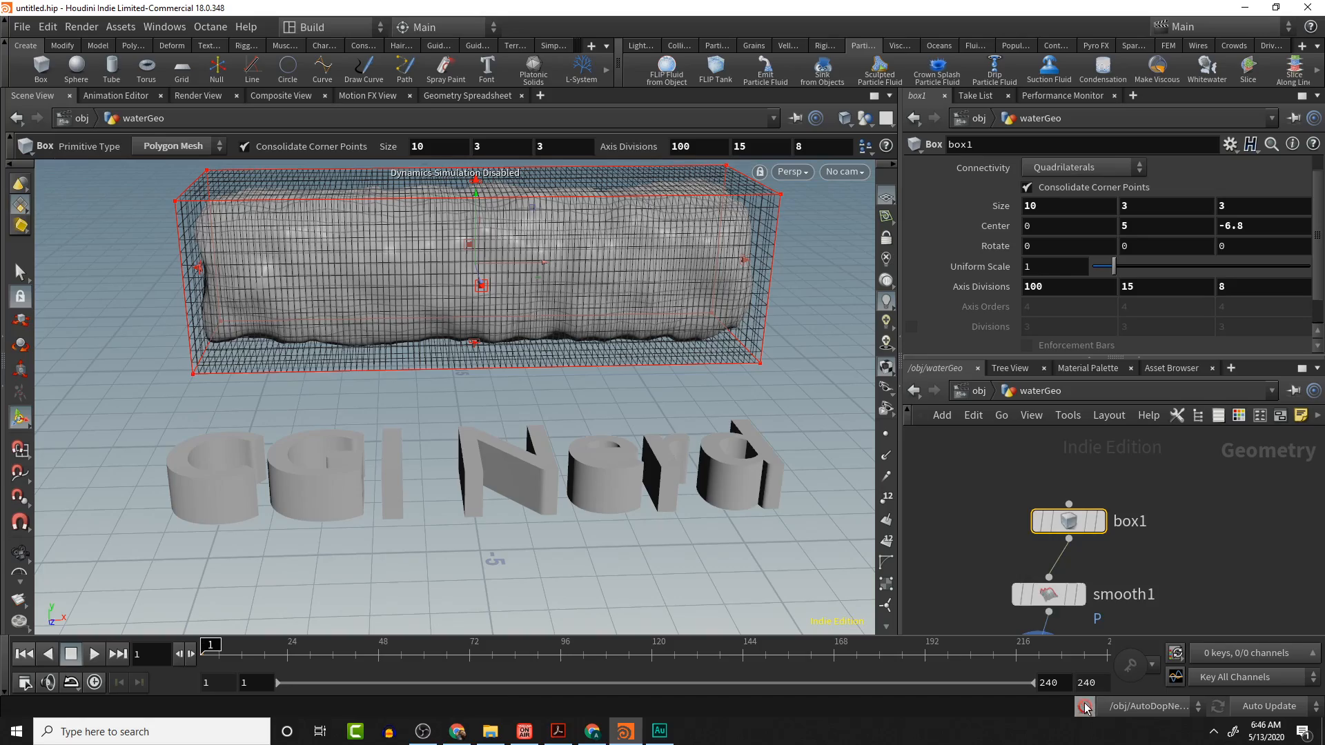
{"action": "key", "text": "space"}
{"action": "mouse_move", "coordinate": [607, 527]}
{"action": "left_mouse_down"}
{"action": "mouse_move", "coordinate": [541, 562]}
{"action": "mouse_move", "coordinate": [623, 563]}
{"action": "mouse_move", "coordinate": [584, 516]}
{"action": "left_mouse_up"}
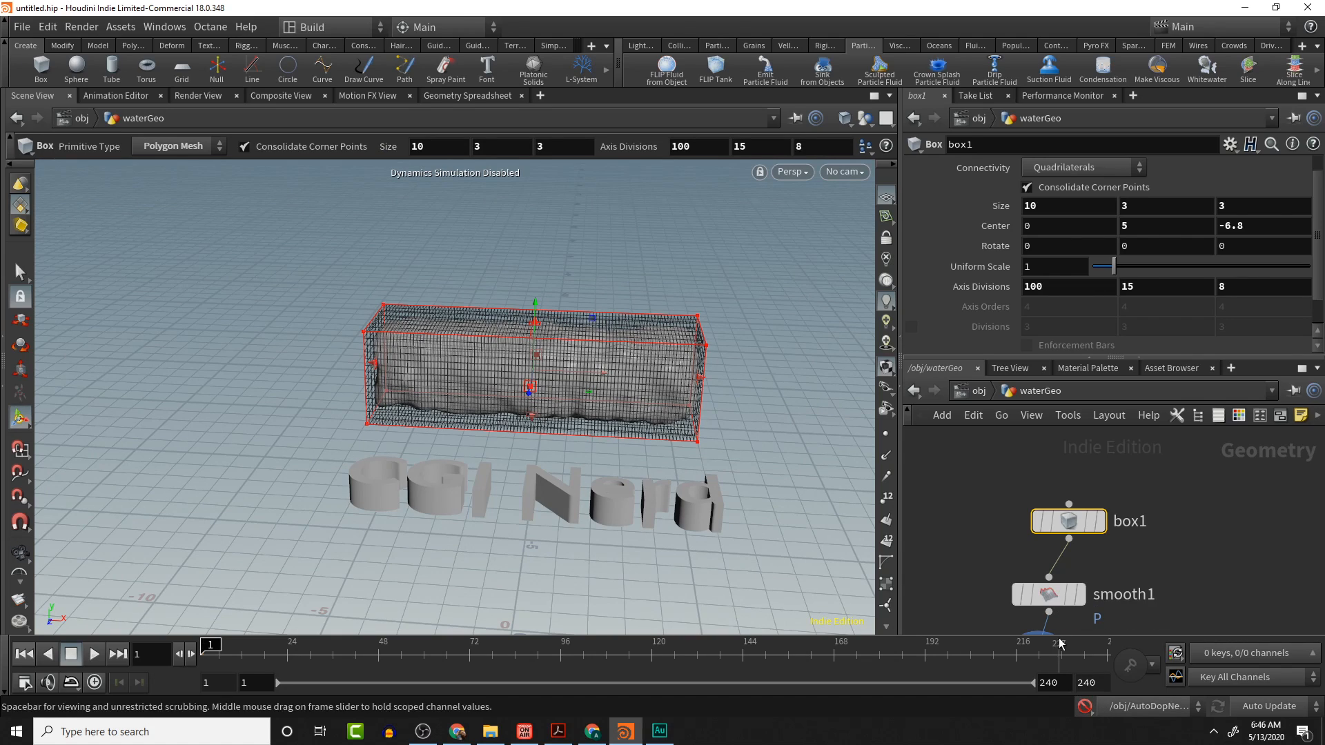
{"action": "left_click", "coordinate": [1085, 707]}
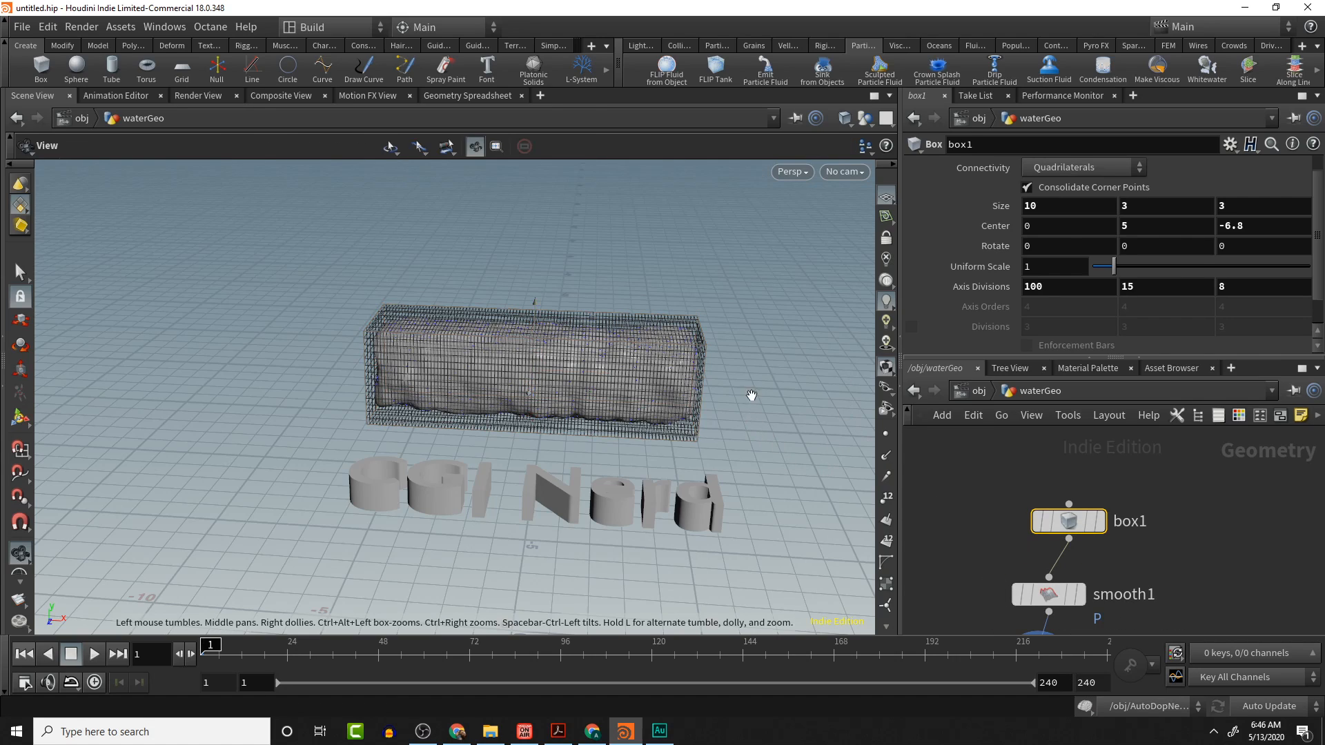
- At object level, play the simulation, stop it and return to the first frame
{"action": "left_click", "coordinate": [977, 390]}
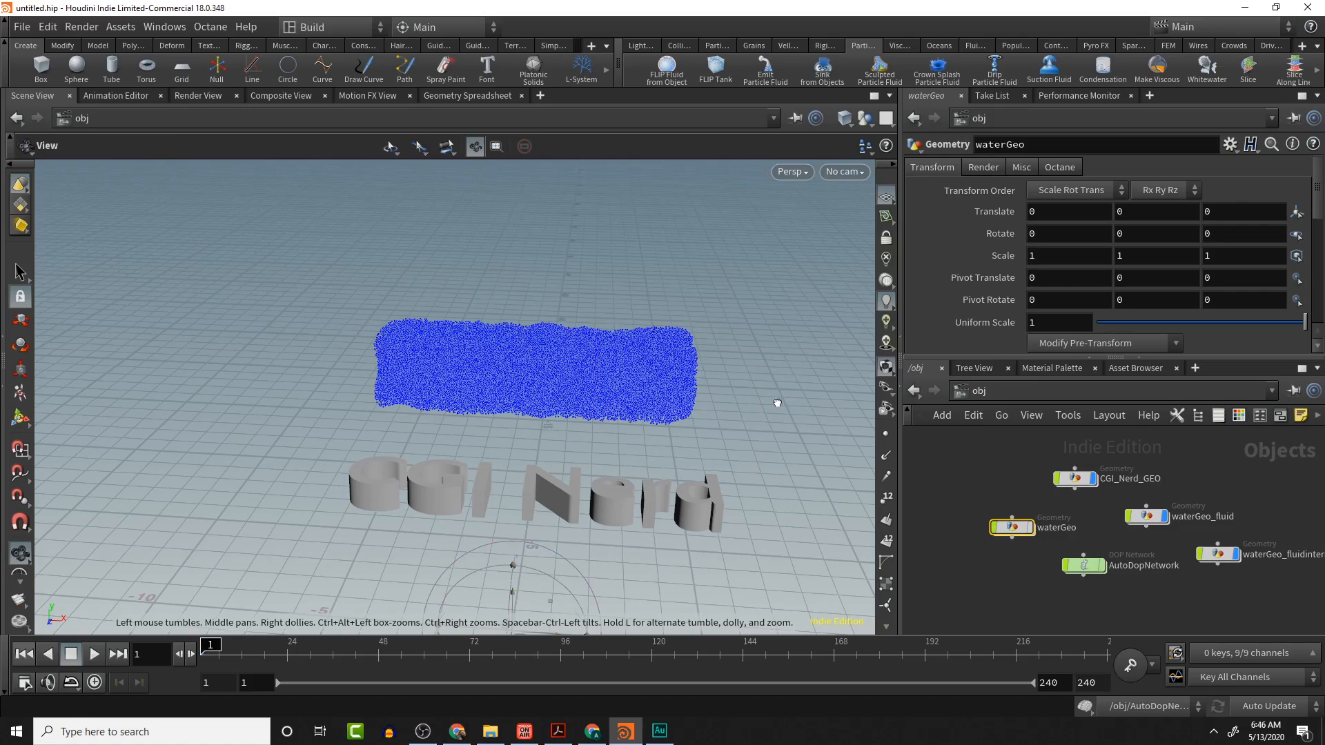
{"action": "mouse_move", "coordinate": [778, 402]}
{"action": "left_mouse_down", "text": "alt"}
{"action": "mouse_move", "coordinate": [819, 359]}
{"action": "mouse_move", "coordinate": [742, 421]}
{"action": "mouse_move", "coordinate": [804, 379]}
{"action": "mouse_move", "coordinate": [776, 394]}
{"action": "left_mouse_up", "text": "alt"}
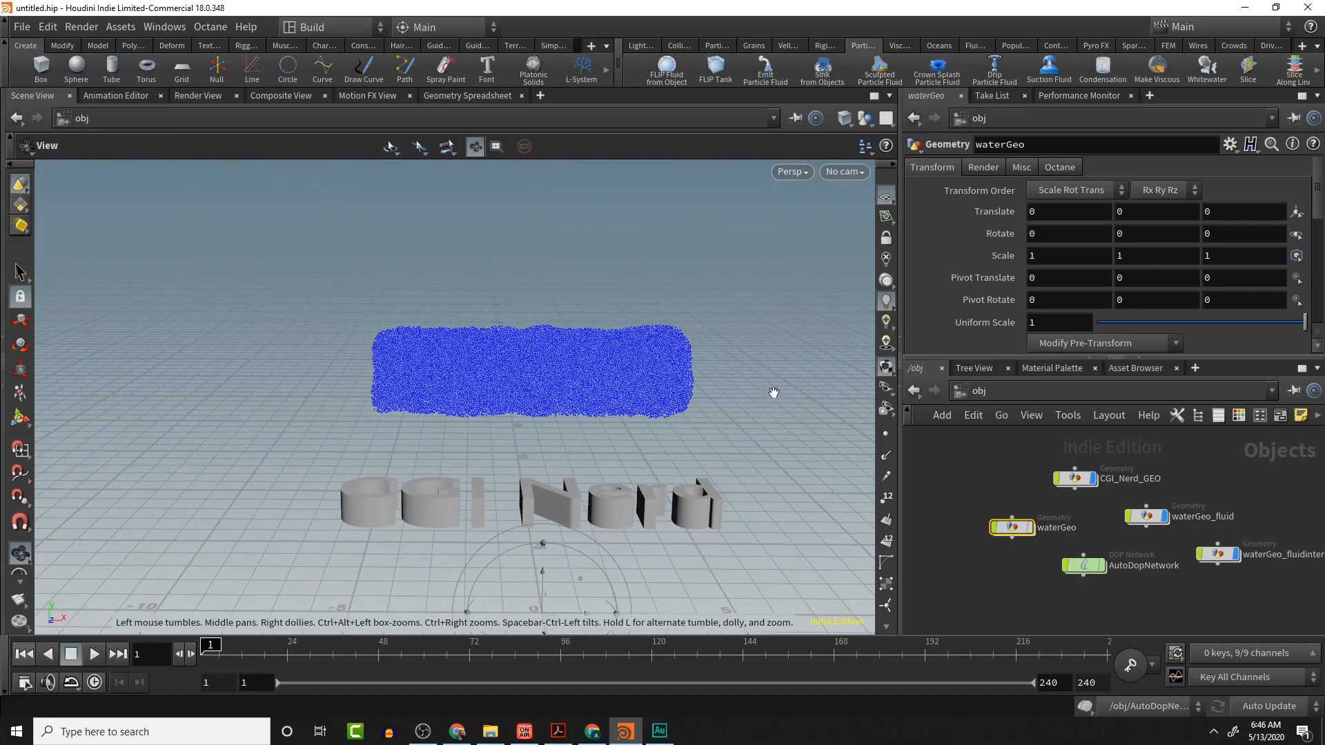
{"action": "left_click", "coordinate": [94, 653]}
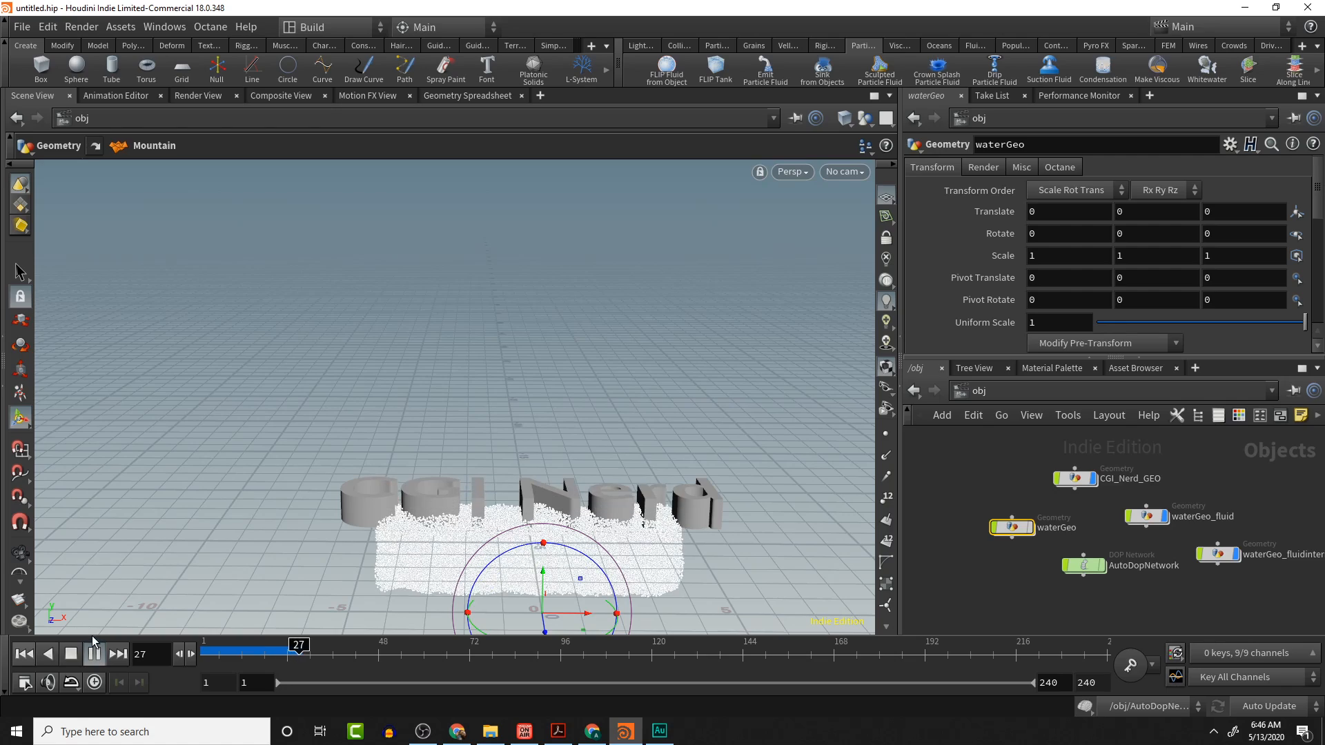
{"action": "left_click", "coordinate": [71, 654]}
{"action": "left_click", "coordinate": [24, 653]}
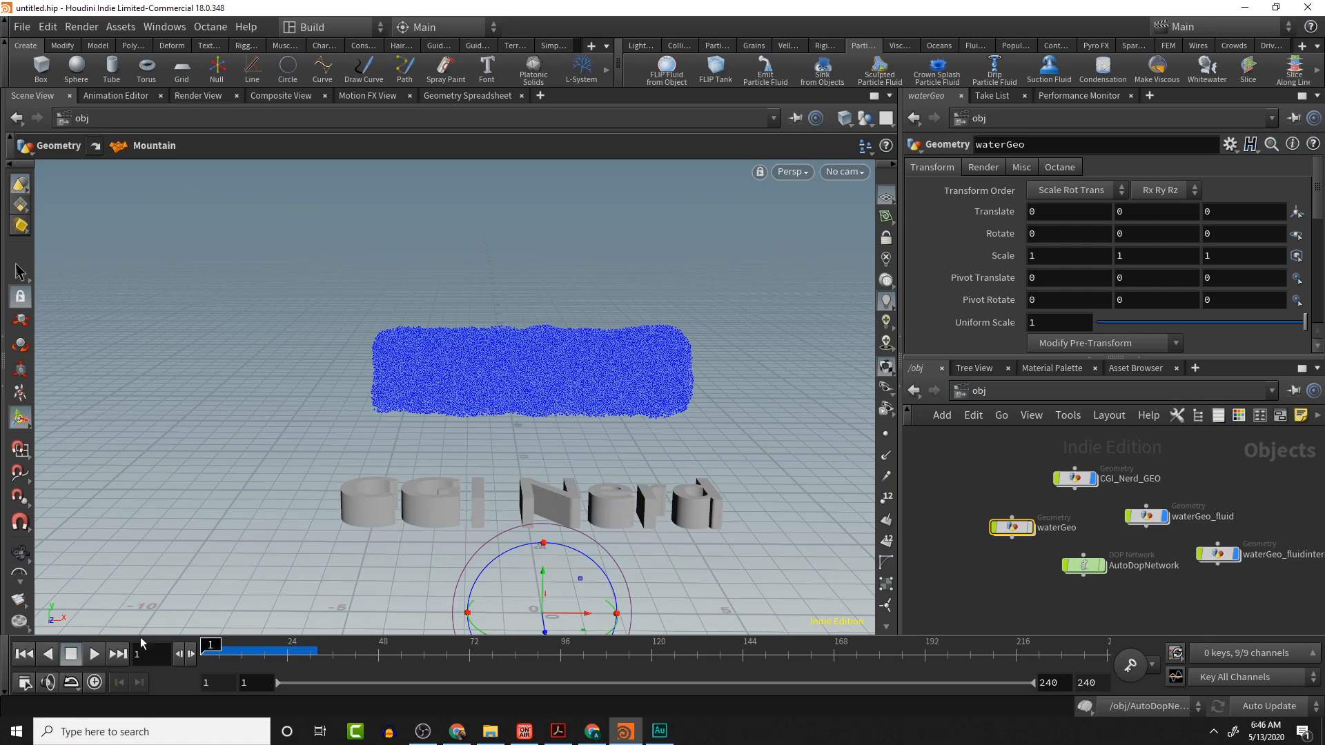
{"action": "key", "text": "Escape"}
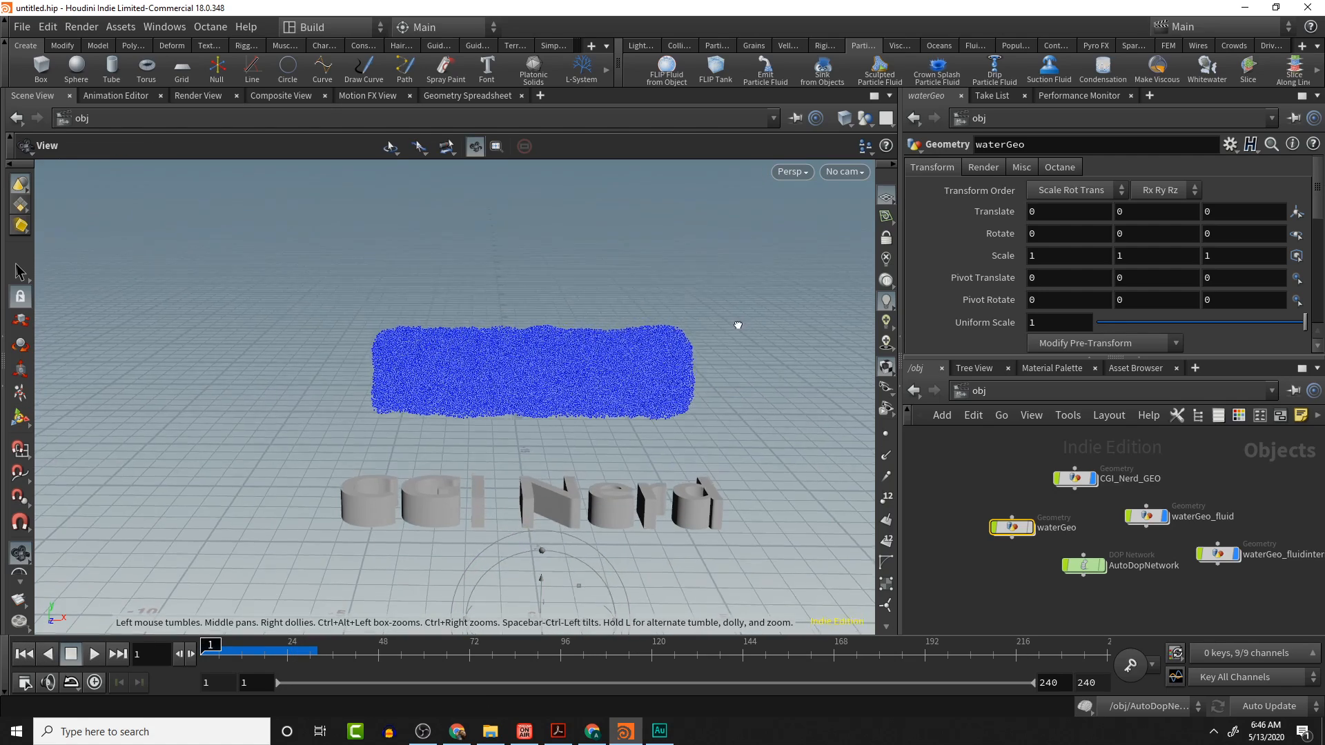
- Add a ground plane collider to the scene
{"action": "left_click_drag", "start_coordinate": [678, 326], "coordinate": [738, 370]}
{"action": "middle_click_drag", "start_coordinate": [739, 370], "coordinate": [731, 296], "text": "alt"}
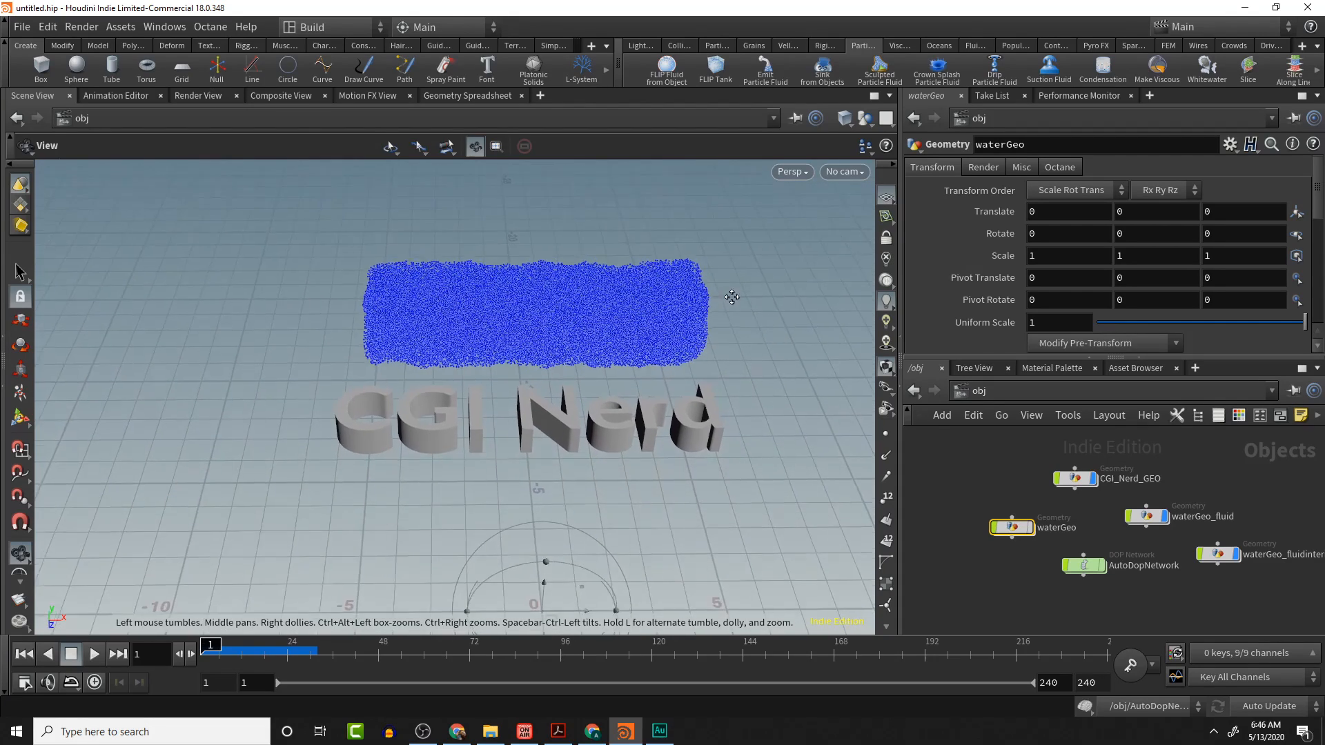
{"action": "scroll", "coordinate": [731, 296], "scroll_direction": "down", "scroll_amount": 1, "text": "alt"}
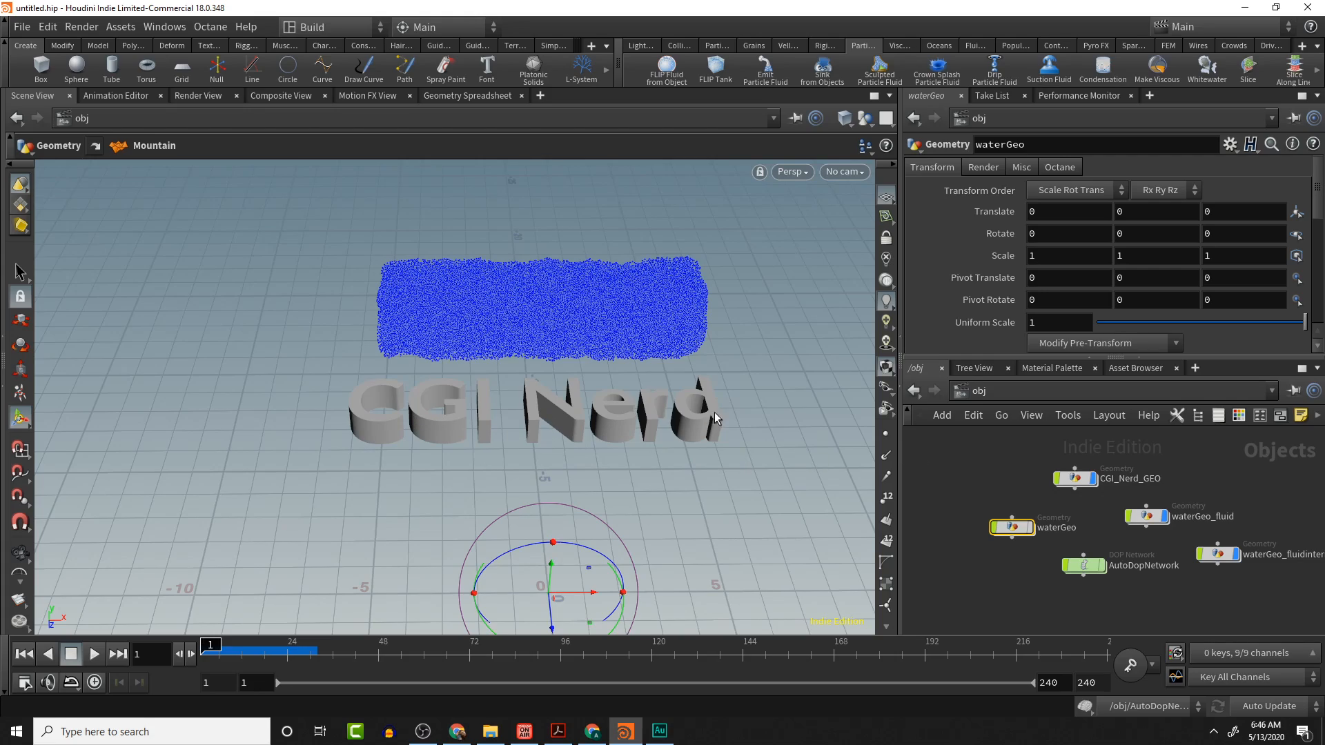
{"action": "key", "text": "Escape"}
{"action": "left_click_drag", "start_coordinate": [550, 444], "coordinate": [556, 414]}
{"action": "scroll", "coordinate": [534, 365], "scroll_direction": "up", "scroll_amount": 4}
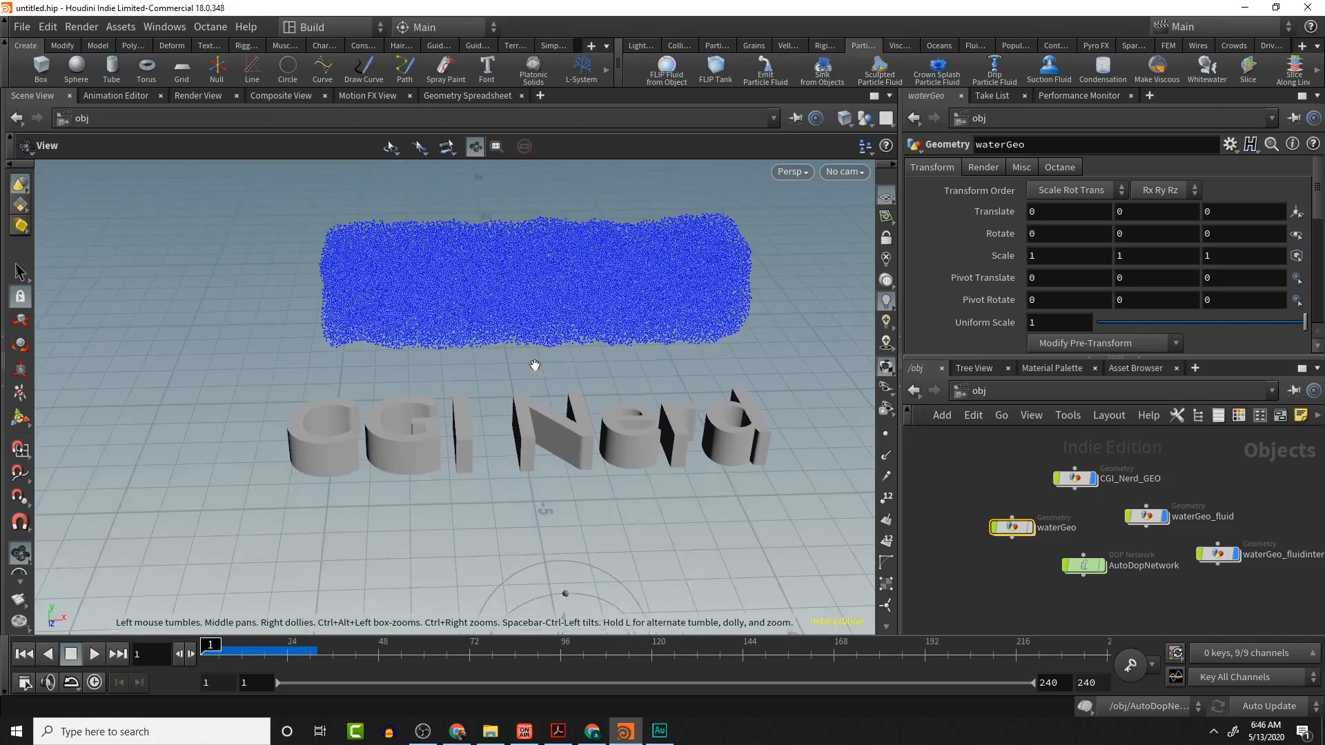
{"action": "mouse_move", "coordinate": [533, 366]}
{"action": "left_mouse_down"}
{"action": "mouse_move", "coordinate": [532, 407]}
{"action": "mouse_move", "coordinate": [542, 378]}
{"action": "mouse_move", "coordinate": [641, 435]}
{"action": "mouse_move", "coordinate": [730, 387]}
{"action": "mouse_move", "coordinate": [670, 402]}
{"action": "mouse_move", "coordinate": [778, 438]}
{"action": "mouse_move", "coordinate": [598, 402]}
{"action": "mouse_move", "coordinate": [511, 360]}
{"action": "left_mouse_up"}
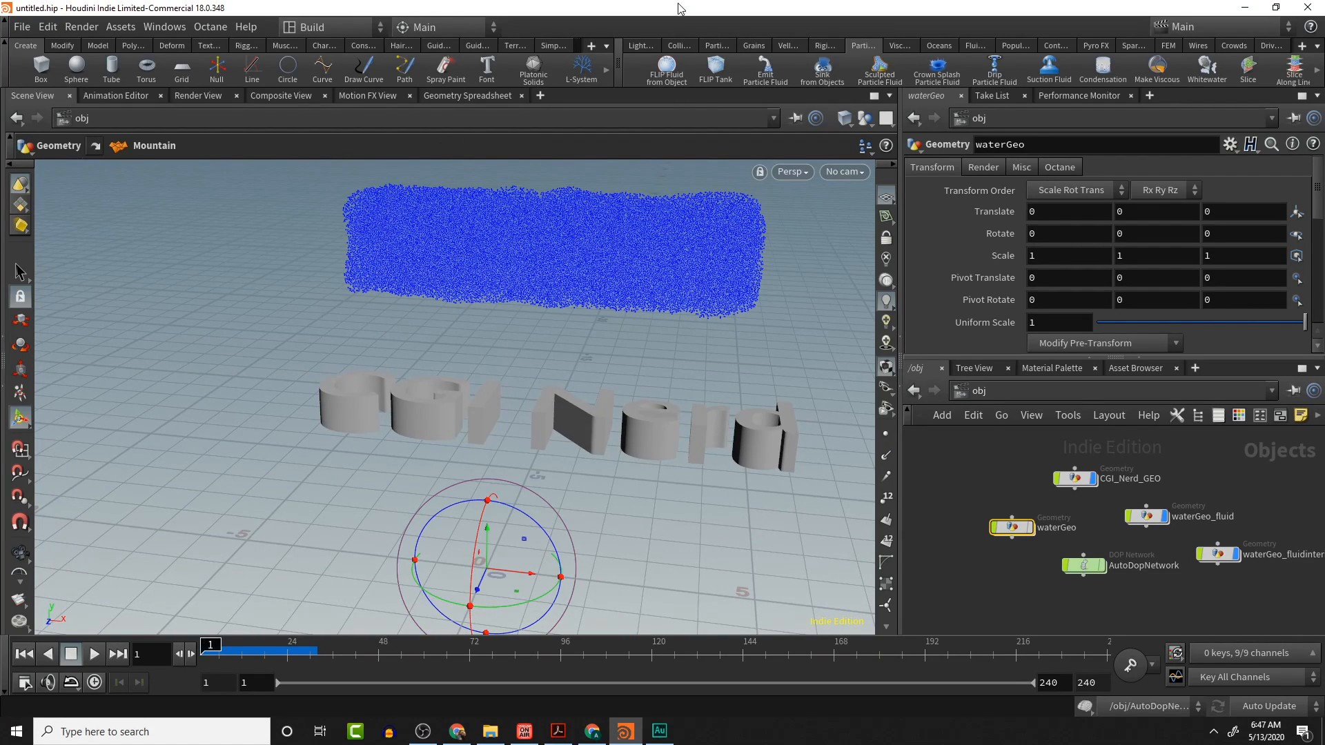
{"action": "left_click", "coordinate": [680, 45]}
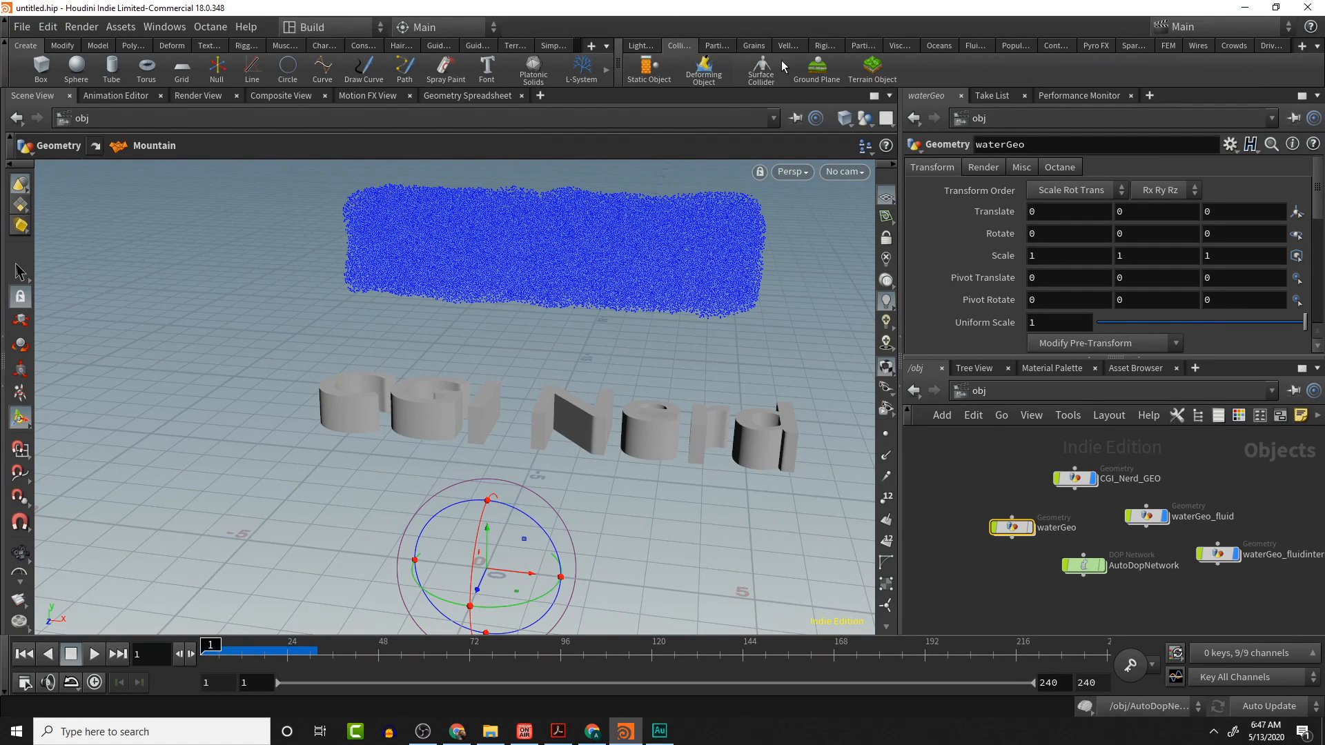
{"action": "left_click", "coordinate": [818, 69]}
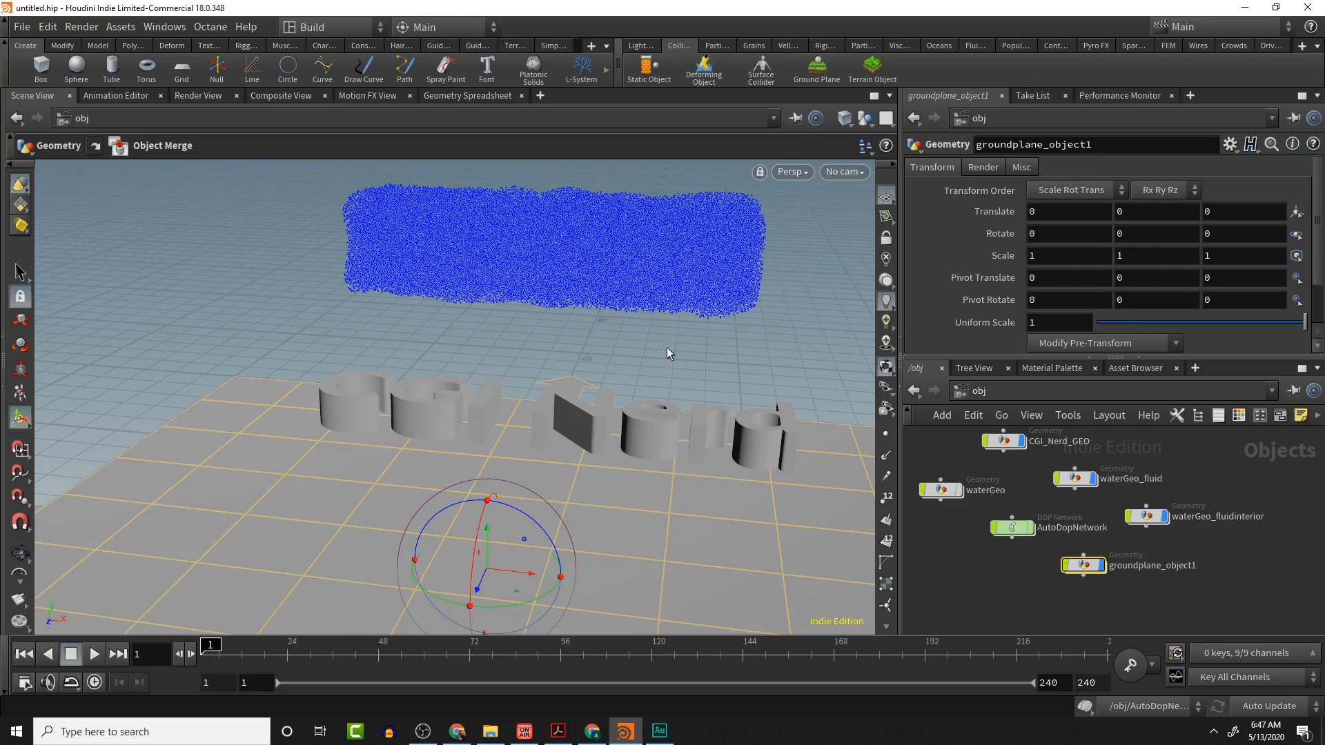
- Play the simulation to watch the fluid fall onto the text and ground
{"action": "left_click_drag", "start_coordinate": [667, 348], "coordinate": [687, 414], "text": "alt"}
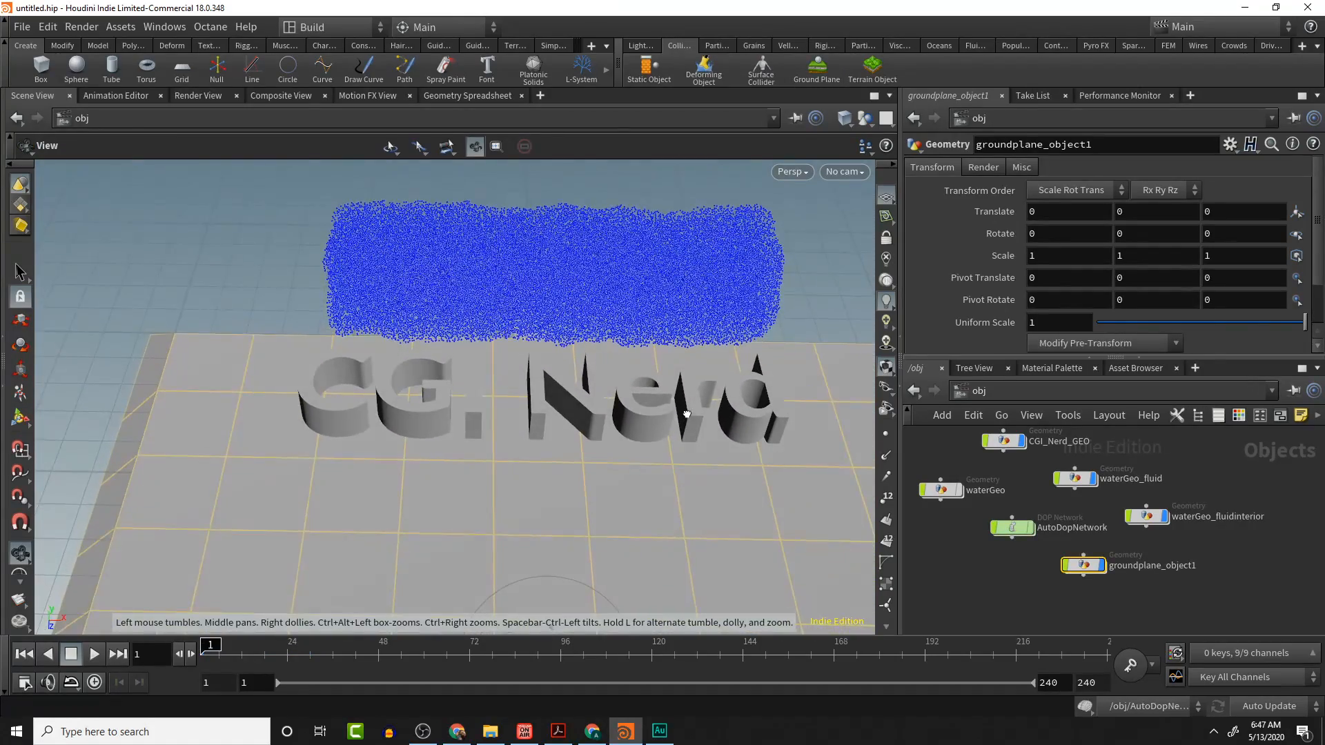
{"action": "middle_click_drag", "start_coordinate": [503, 582], "coordinate": [502, 503], "text": "alt"}
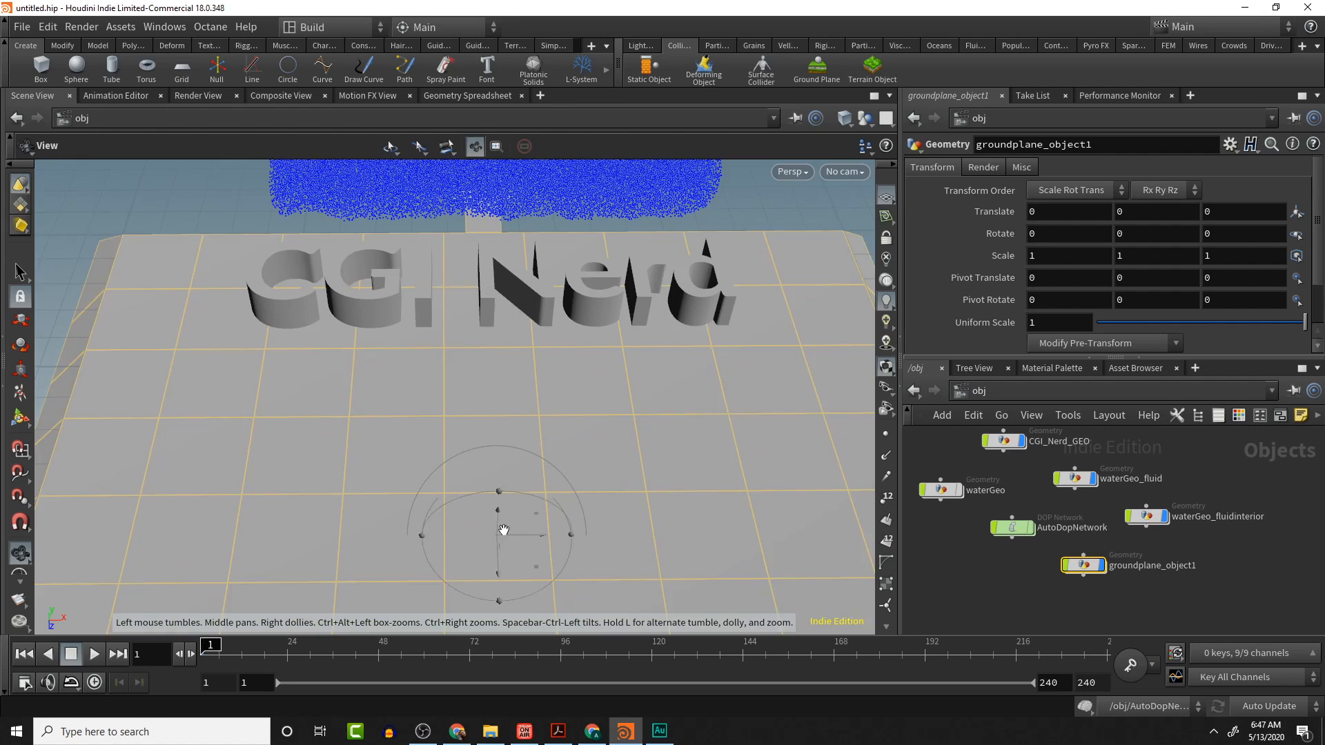
{"action": "left_click_drag", "start_coordinate": [504, 529], "coordinate": [513, 524], "text": "alt"}
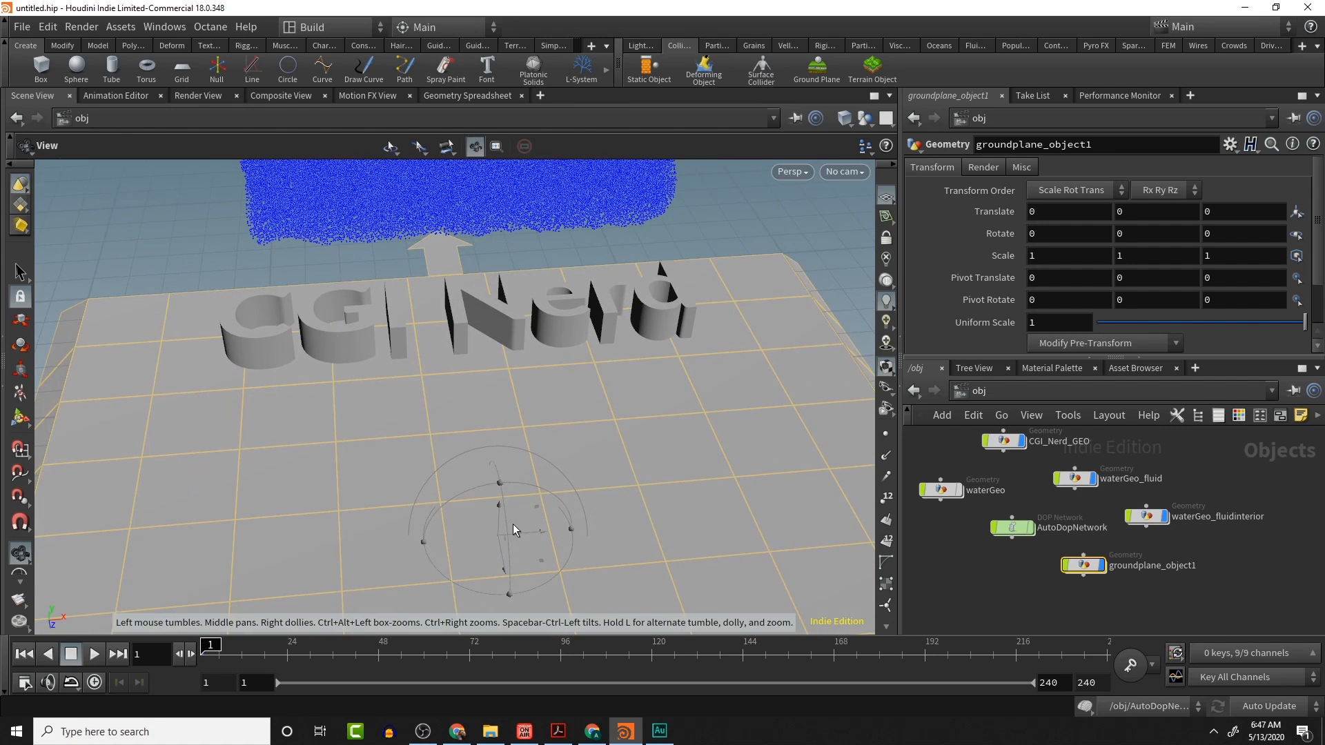
{"action": "left_click", "coordinate": [1102, 565]}
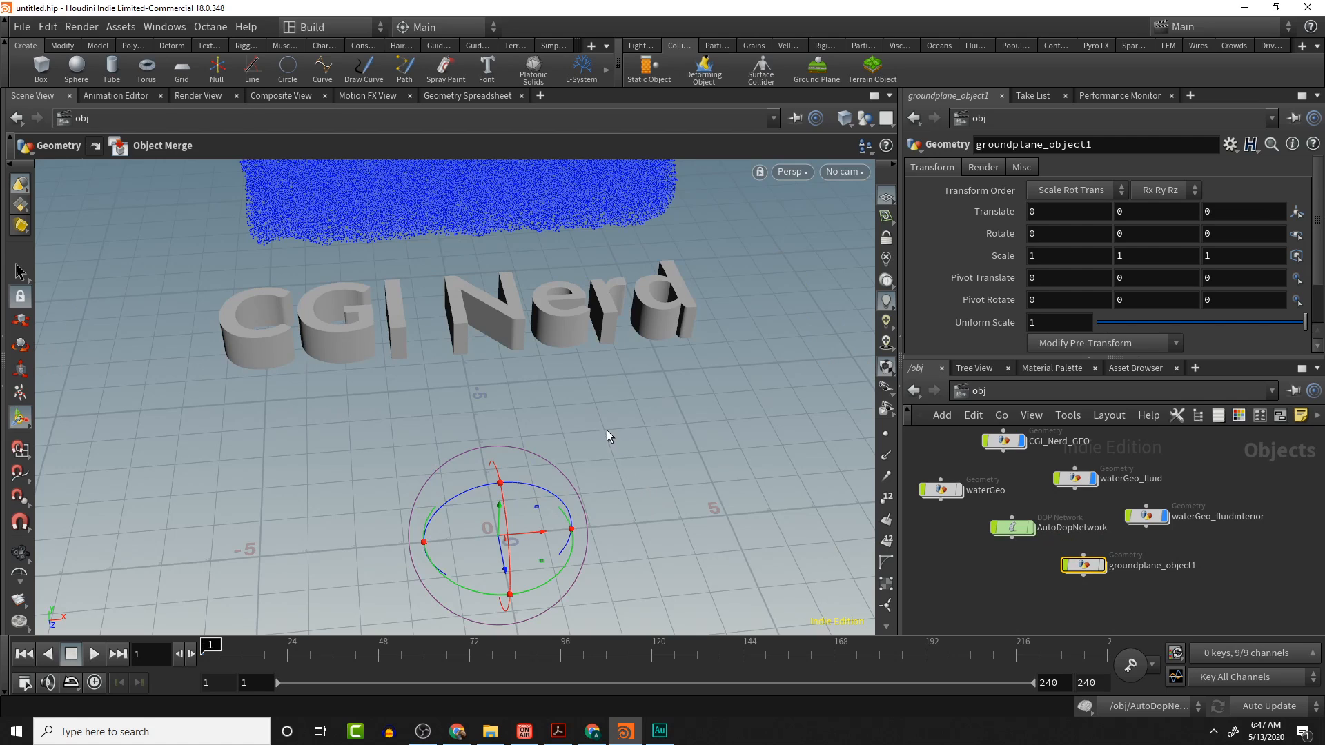
{"action": "left_click_drag", "start_coordinate": [690, 420], "coordinate": [664, 396], "text": "alt"}
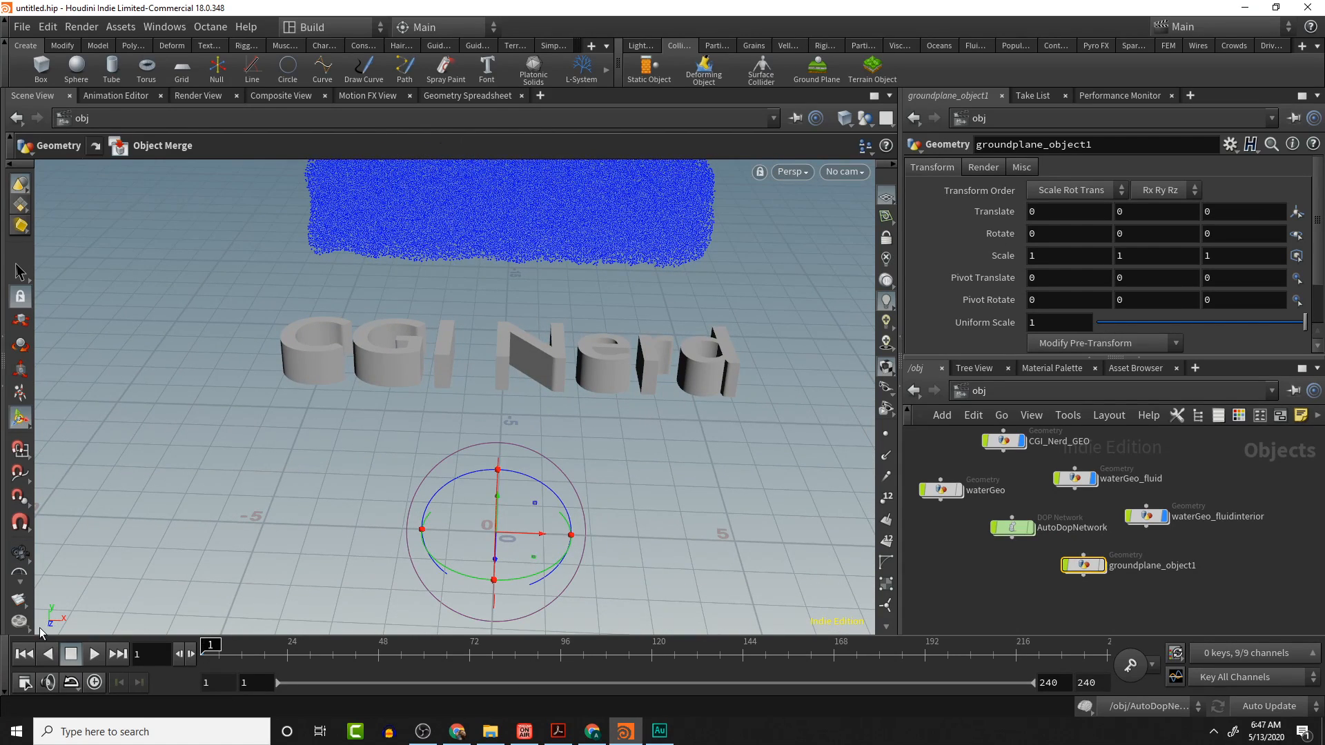
{"action": "left_click", "coordinate": [97, 654]}
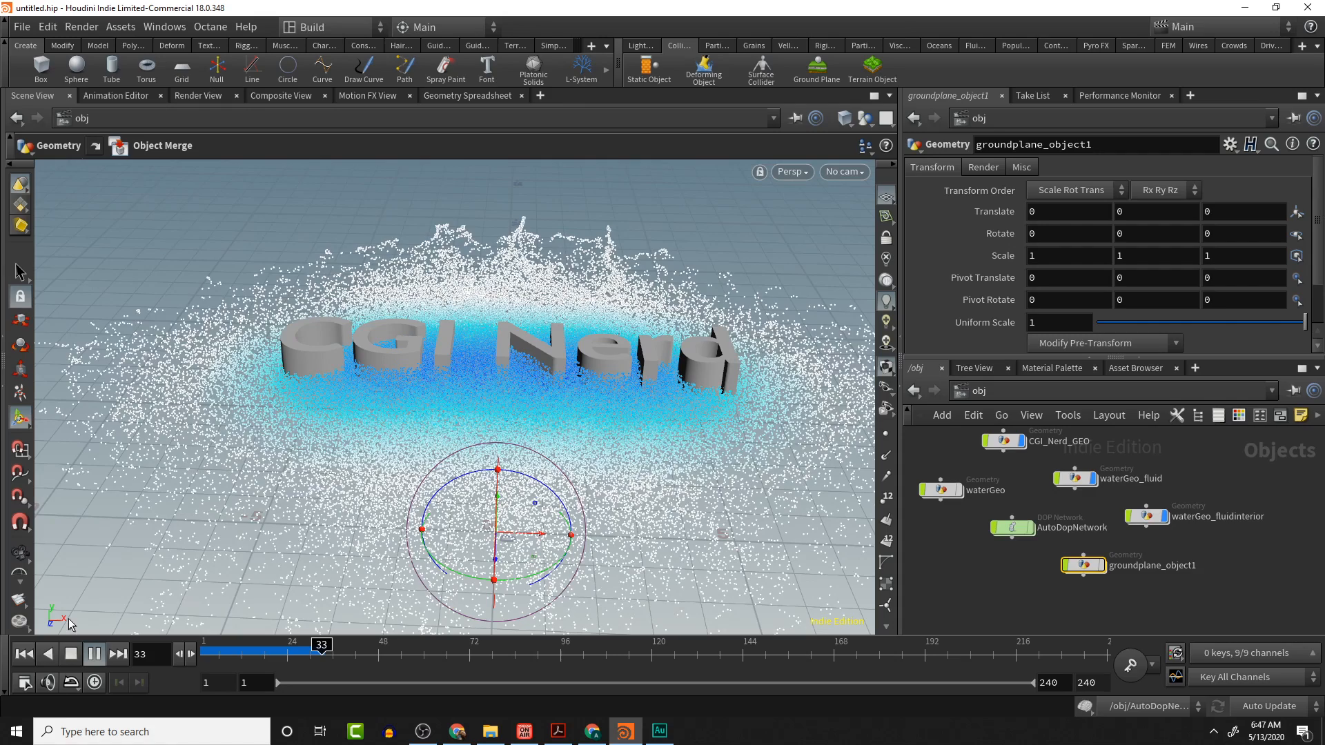
{"action": "key", "text": "Escape"}
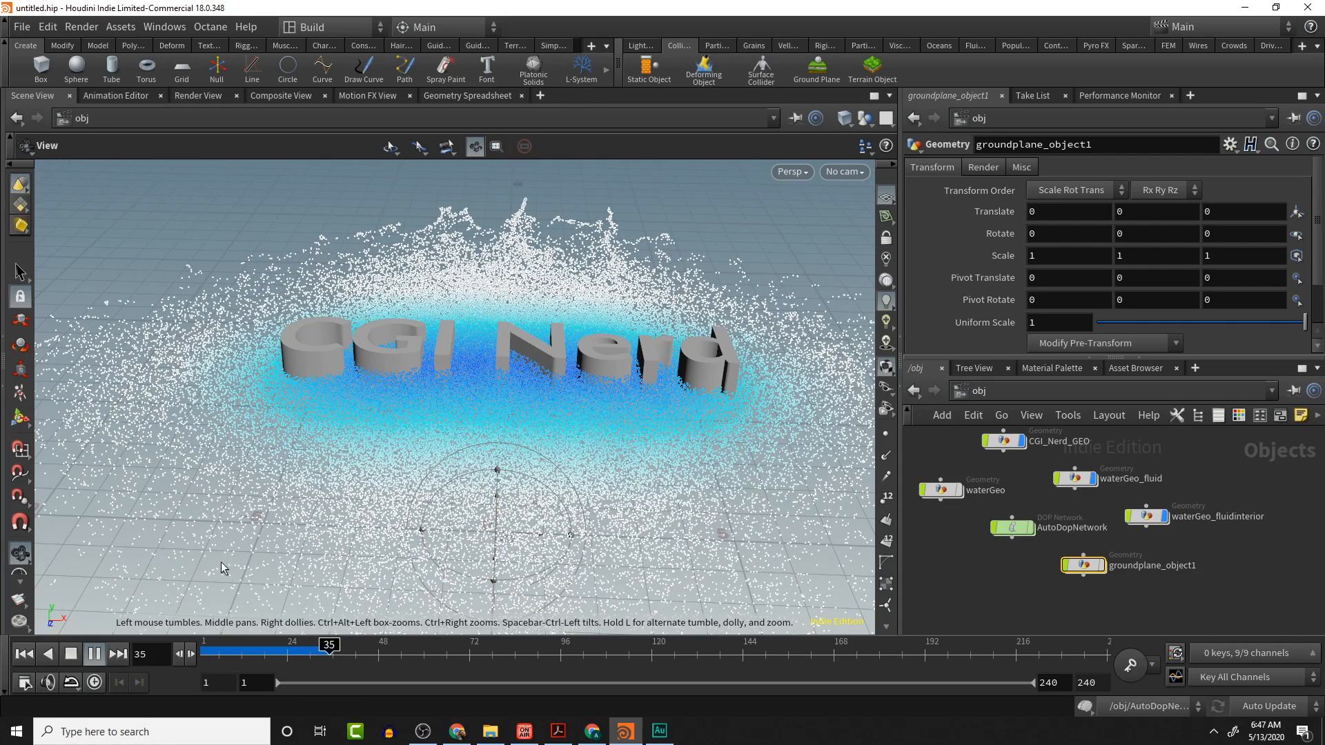
{"action": "key", "text": "Return"}
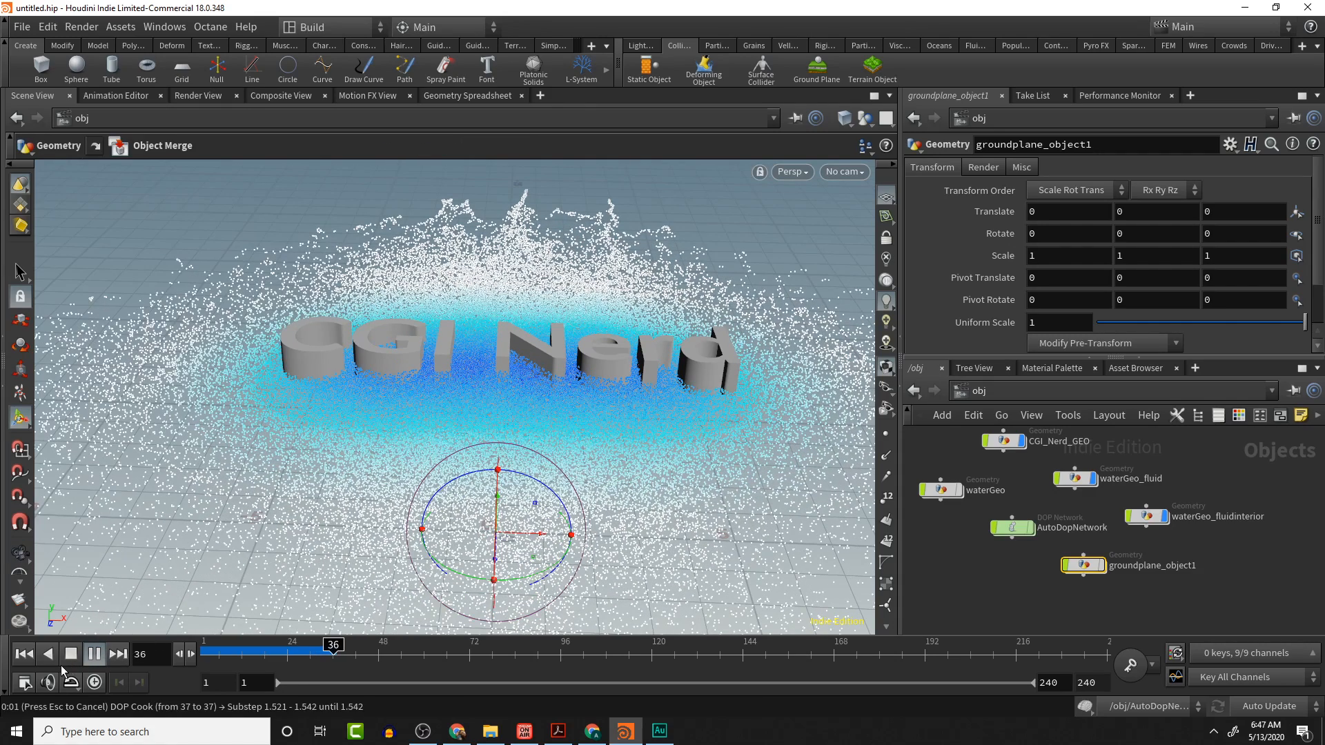
- Review the simulation by stopping, replaying and scrubbing the timeline while orbiting around the text
{"action": "left_click", "coordinate": [70, 654]}
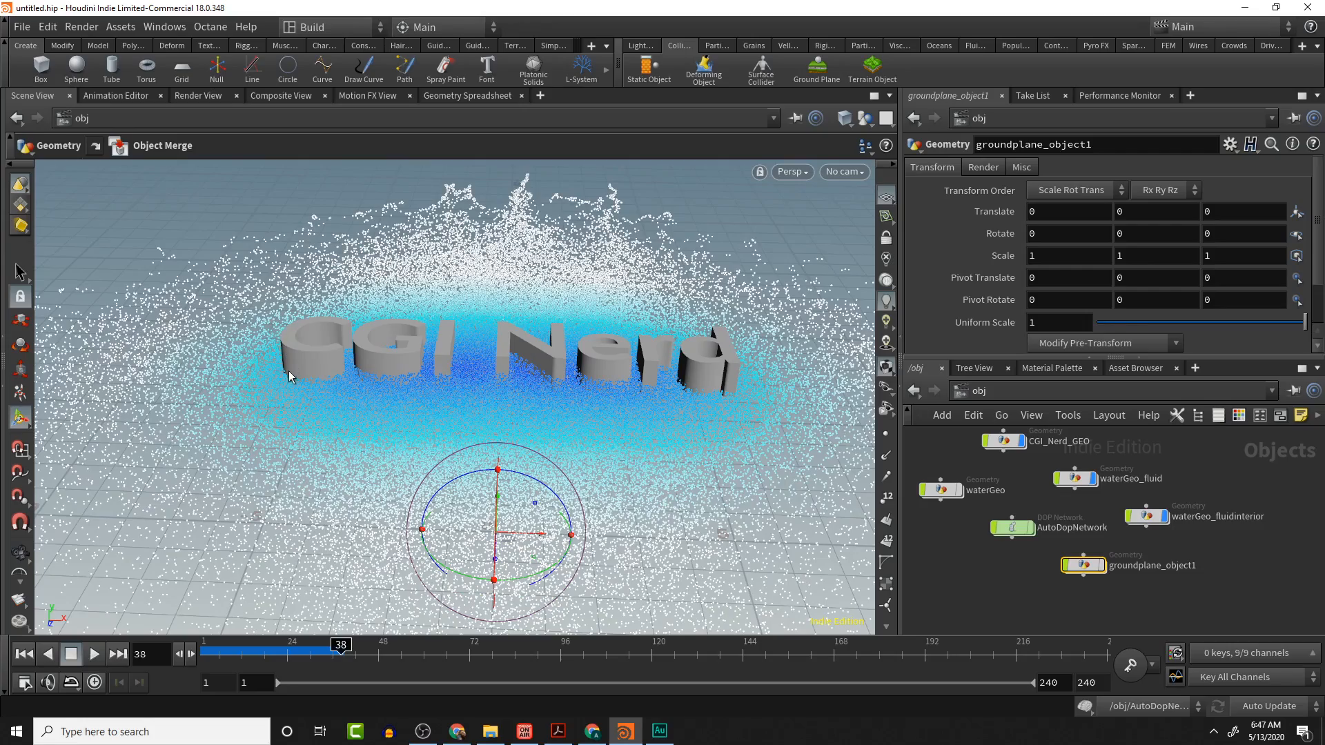
{"action": "scroll", "coordinate": [286, 392], "scroll_direction": "down", "scroll_amount": 6}
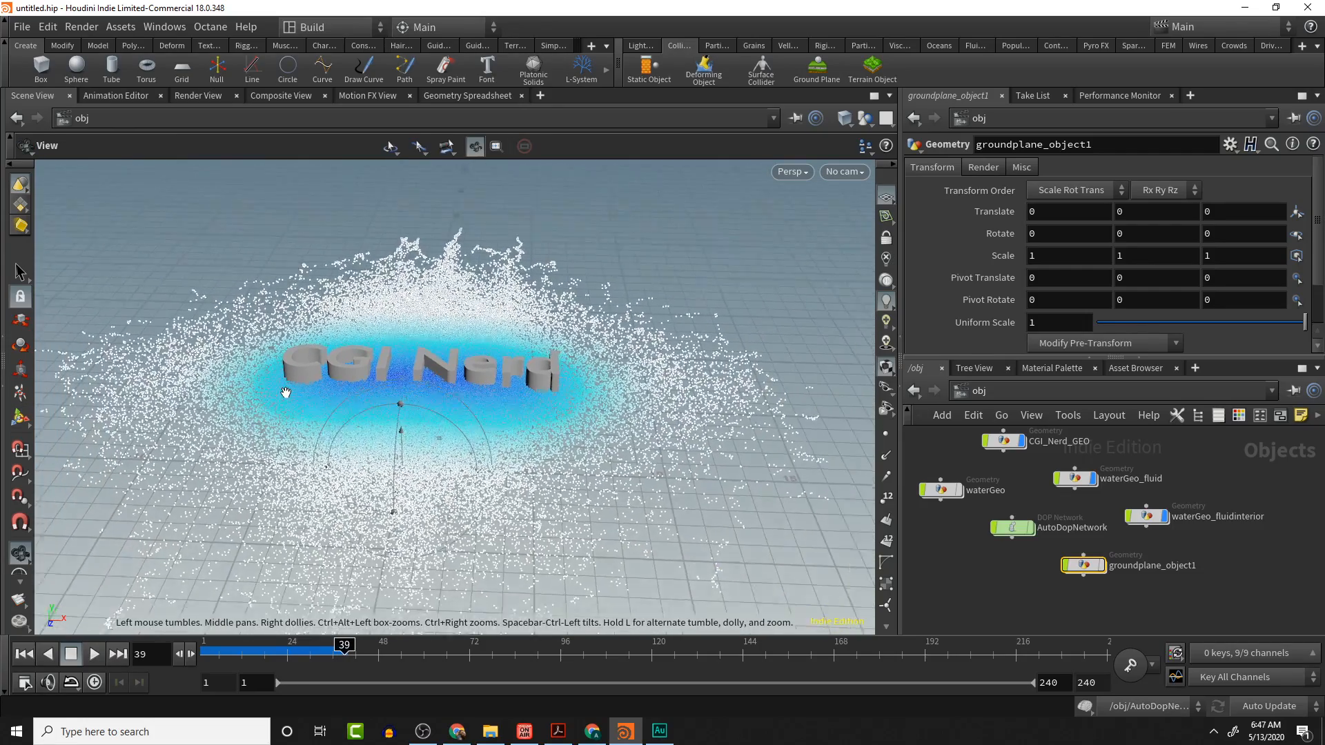
{"action": "left_click_drag", "start_coordinate": [285, 391], "coordinate": [374, 580]}
{"action": "left_click_drag", "start_coordinate": [345, 649], "coordinate": [199, 638]}
{"action": "left_click", "coordinate": [92, 651]}
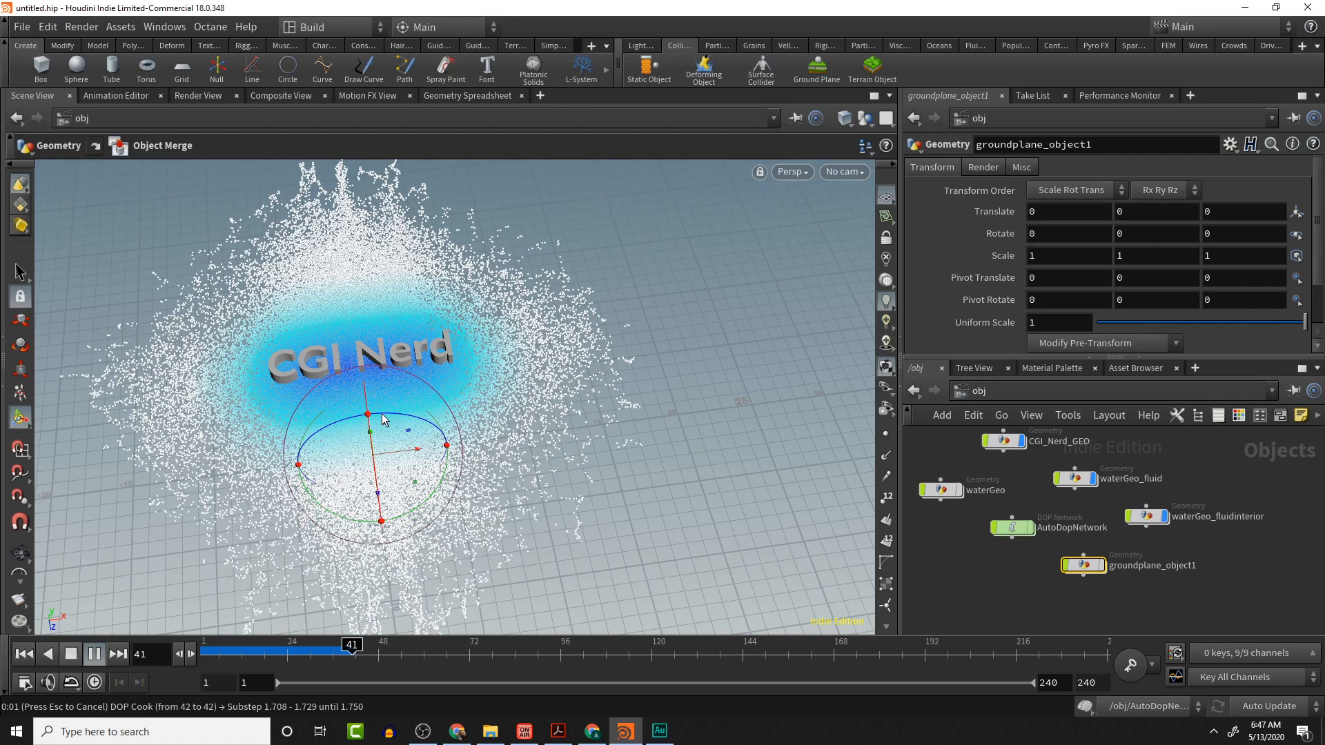
{"action": "left_click", "coordinate": [72, 655]}
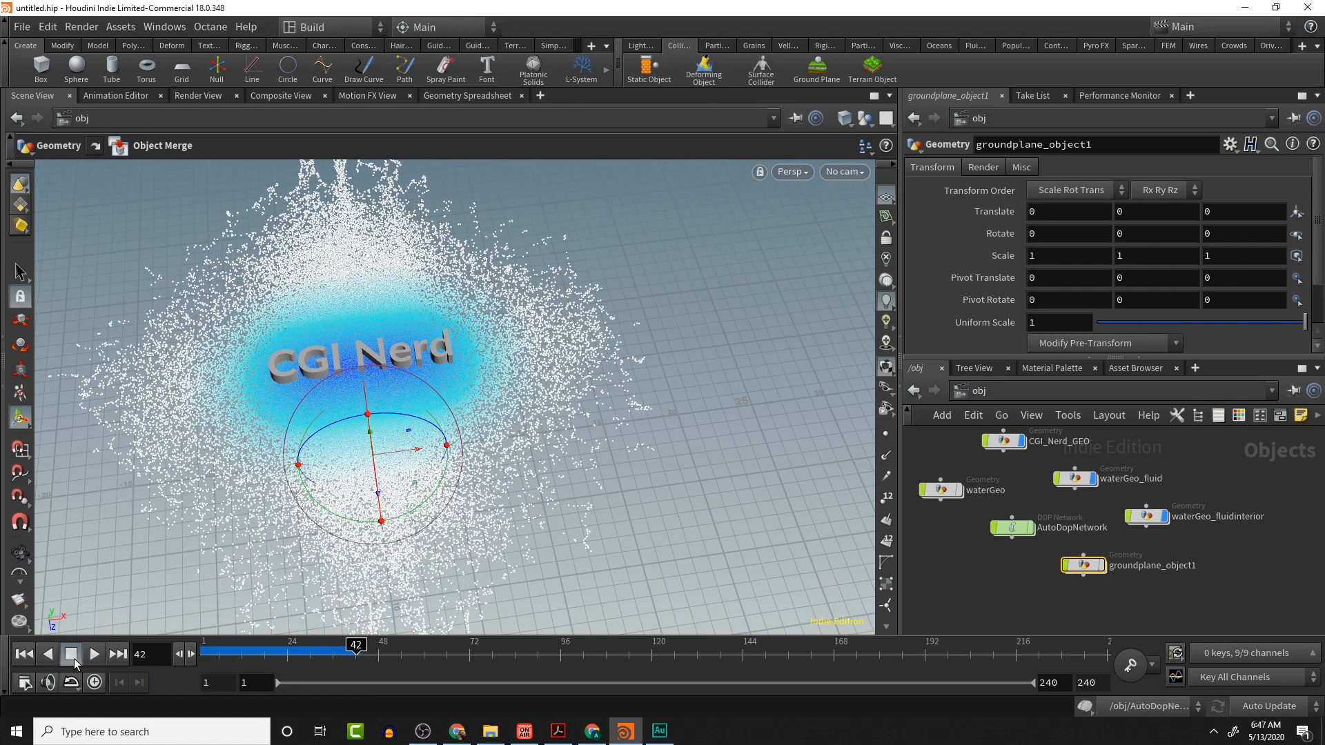
{"action": "left_click_drag", "start_coordinate": [206, 649], "coordinate": [325, 655]}
{"action": "key", "text": "Escape"}
{"action": "left_click_drag", "start_coordinate": [558, 343], "coordinate": [450, 366], "text": "alt"}
{"action": "middle_click_drag", "start_coordinate": [438, 362], "coordinate": [603, 388], "text": "alt"}
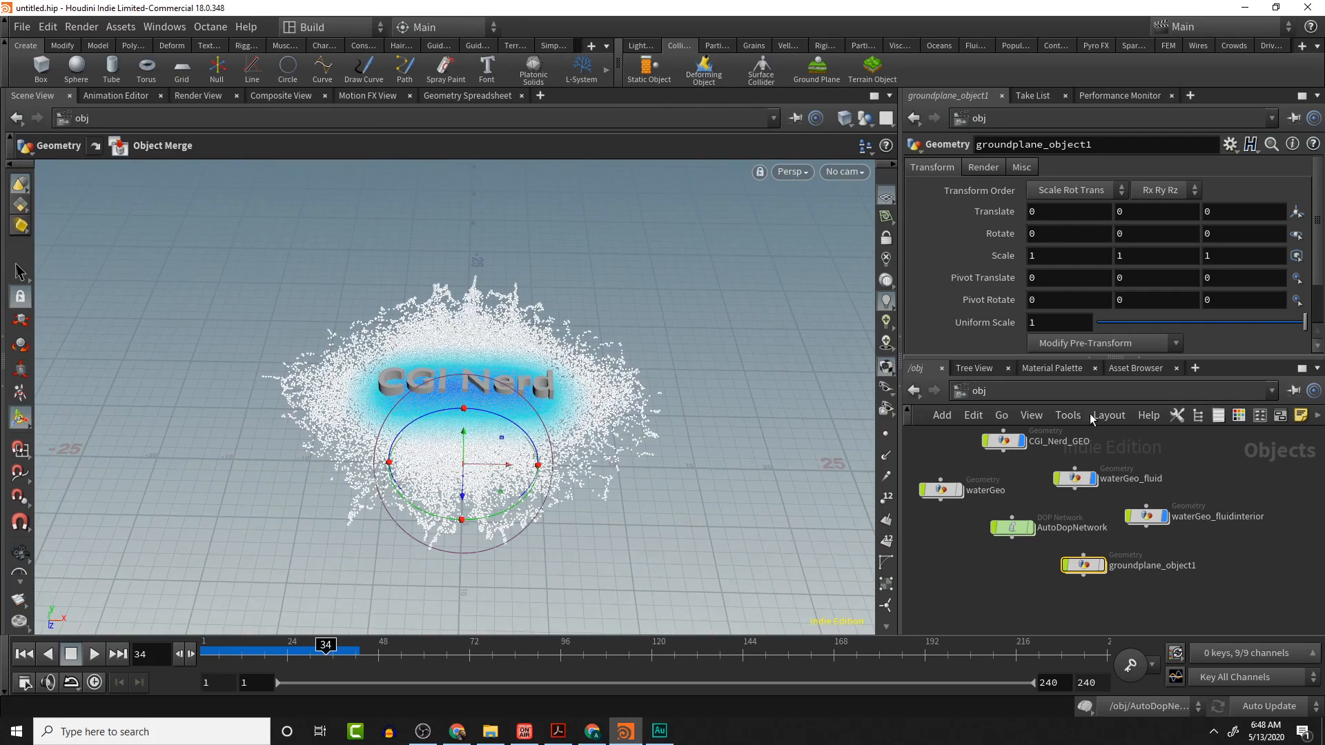
{"action": "left_click", "coordinate": [1013, 440]}
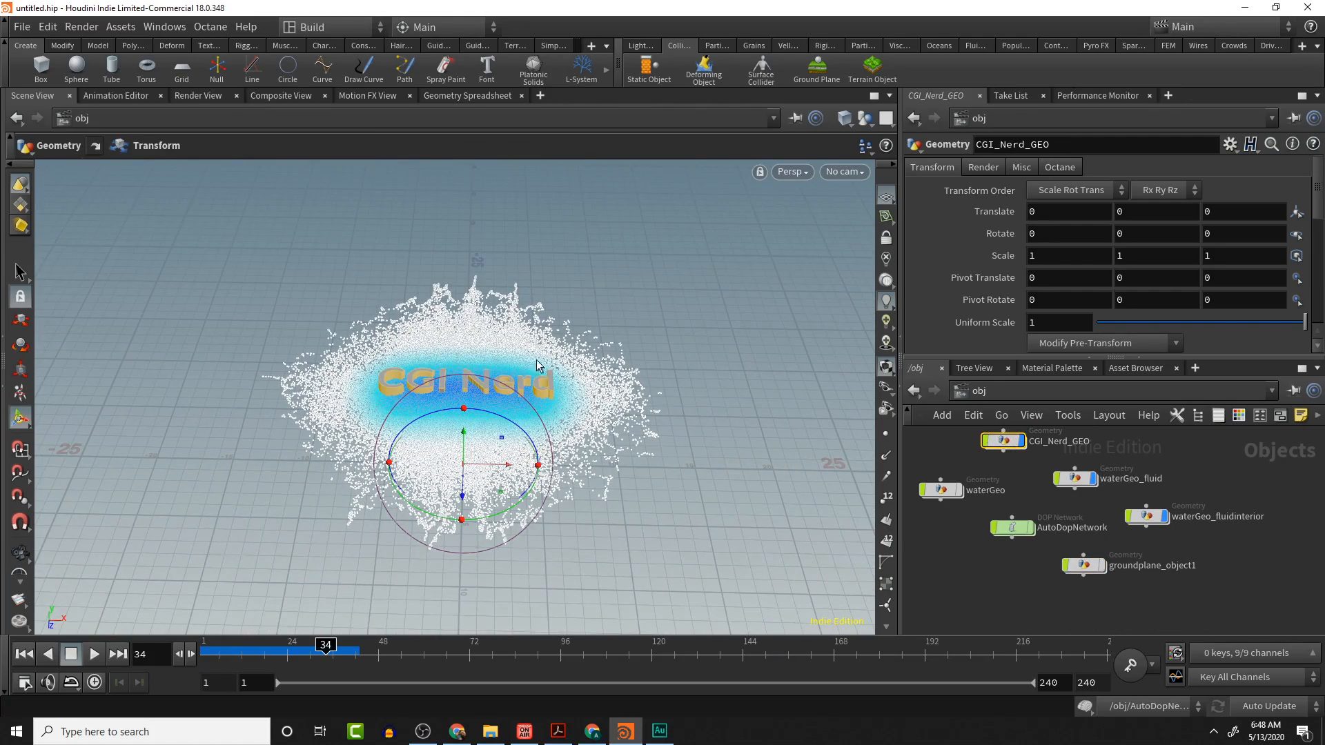
{"action": "left_click_drag", "start_coordinate": [540, 367], "coordinate": [602, 389]}
{"action": "scroll", "coordinate": [602, 388], "scroll_direction": "up", "scroll_amount": 5}
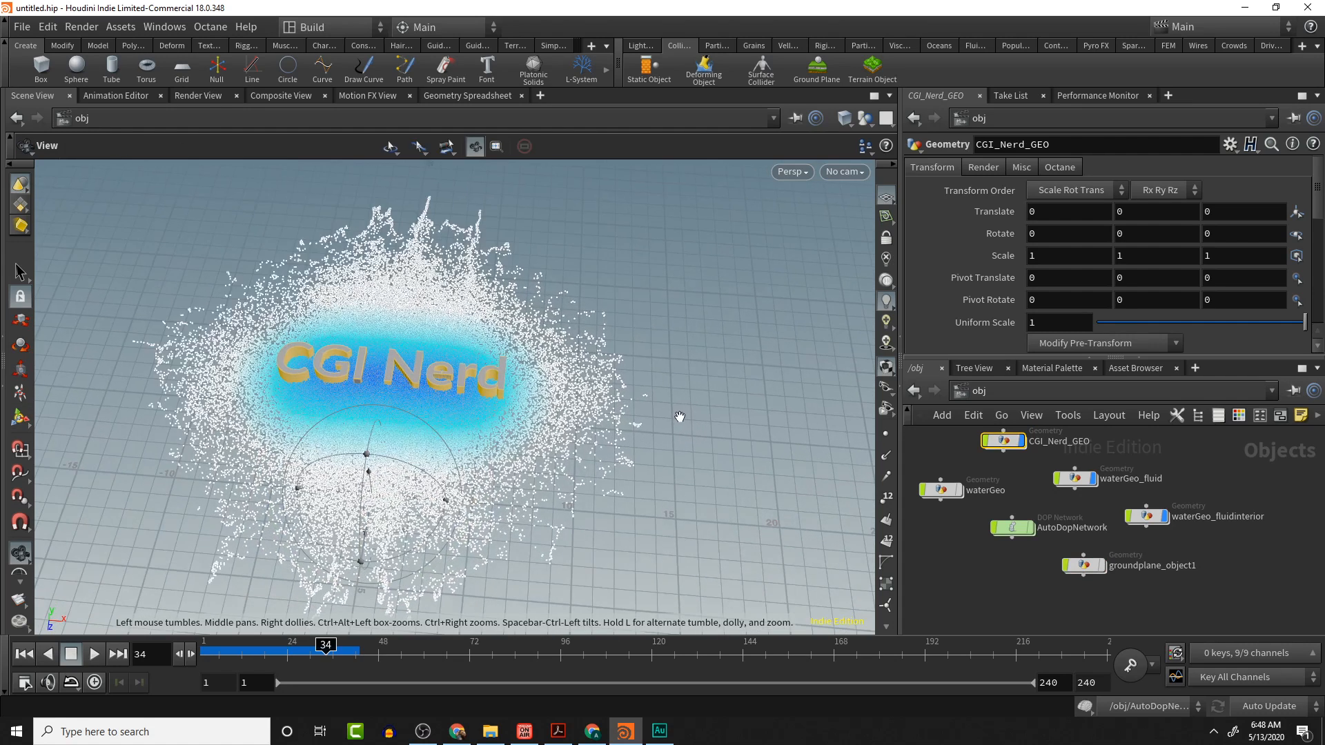
{"action": "scroll", "coordinate": [679, 417], "scroll_direction": "up", "scroll_amount": 1}
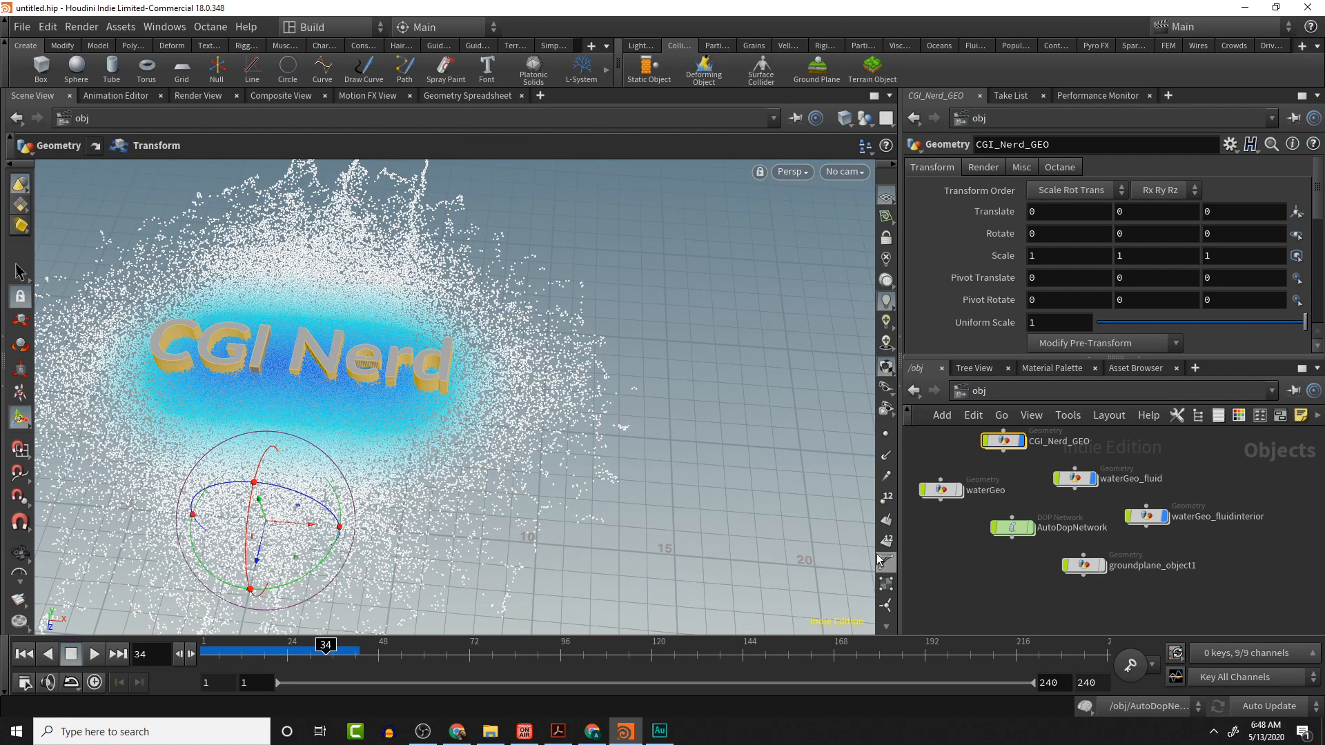
- Open the AutoDopNetwork dynamics network and tidy its node layout
{"action": "double_click", "coordinate": [1011, 528]}
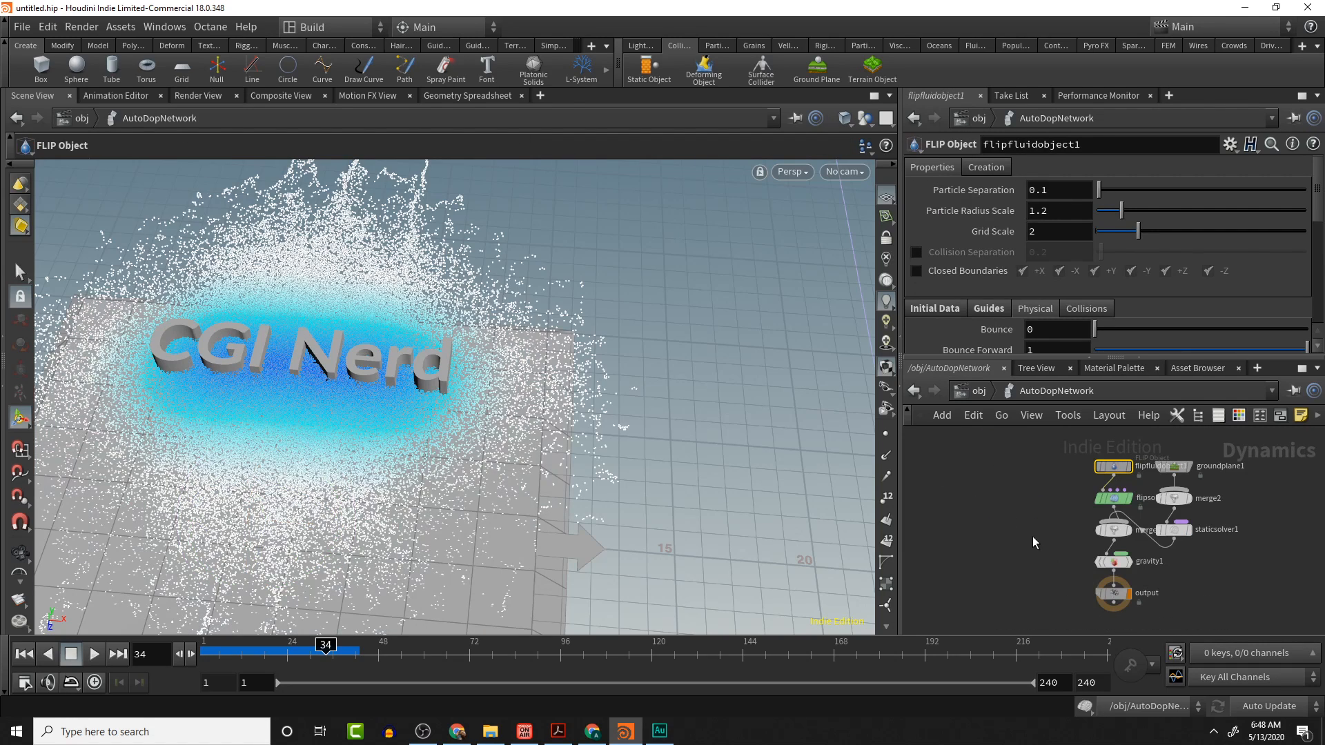
{"action": "key", "text": "l"}
{"action": "scroll", "coordinate": [1133, 553], "scroll_direction": "down", "scroll_amount": 3}
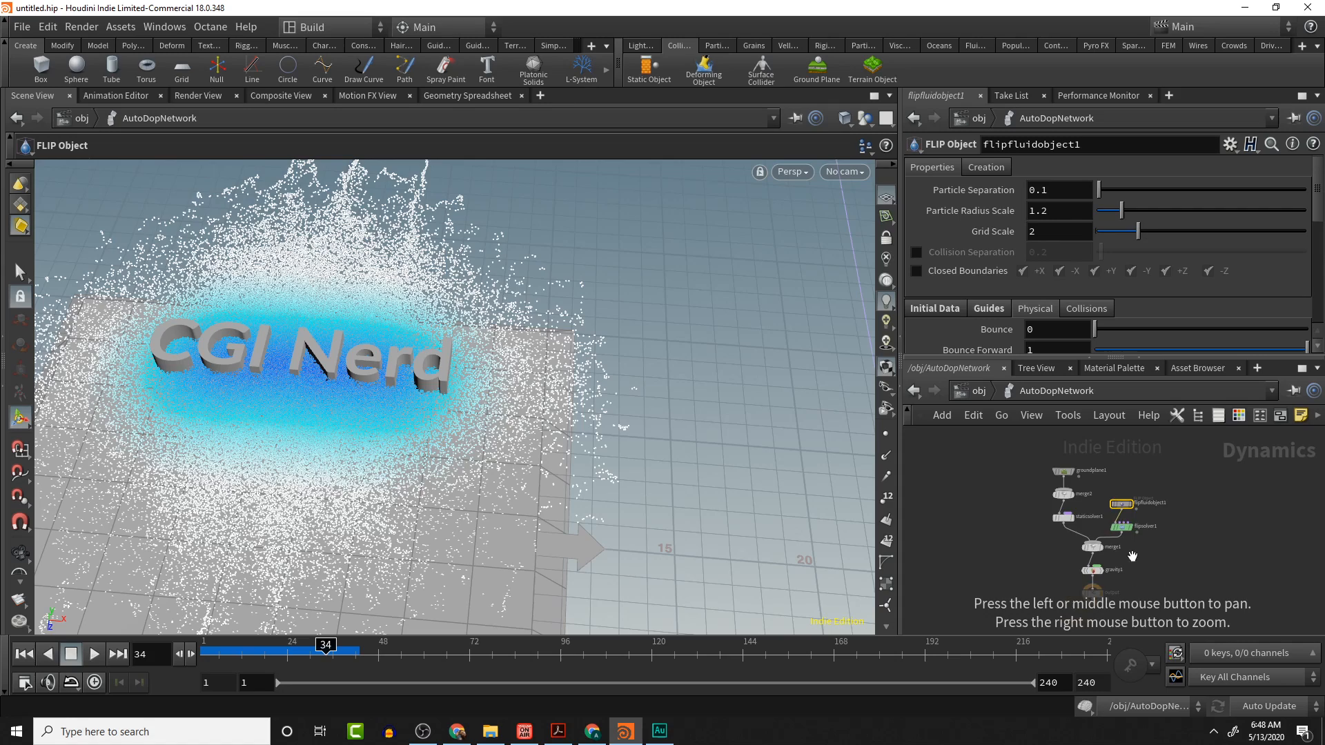
{"action": "middle_click_drag", "start_coordinate": [1132, 554], "coordinate": [1083, 539]}
{"action": "scroll", "coordinate": [1096, 508], "scroll_direction": "up", "scroll_amount": 3}
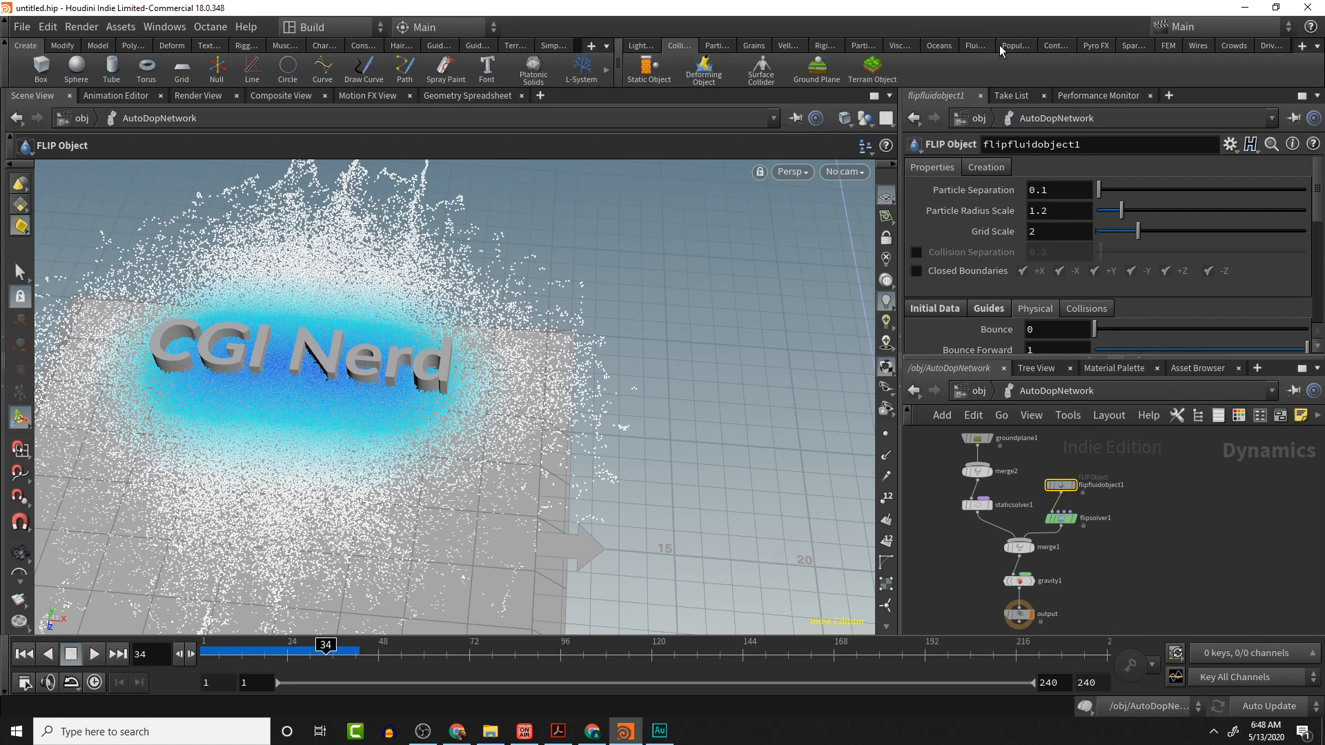
- Browse the shelf tabs to find the particle fluid tools
{"action": "left_click", "coordinate": [1130, 46]}
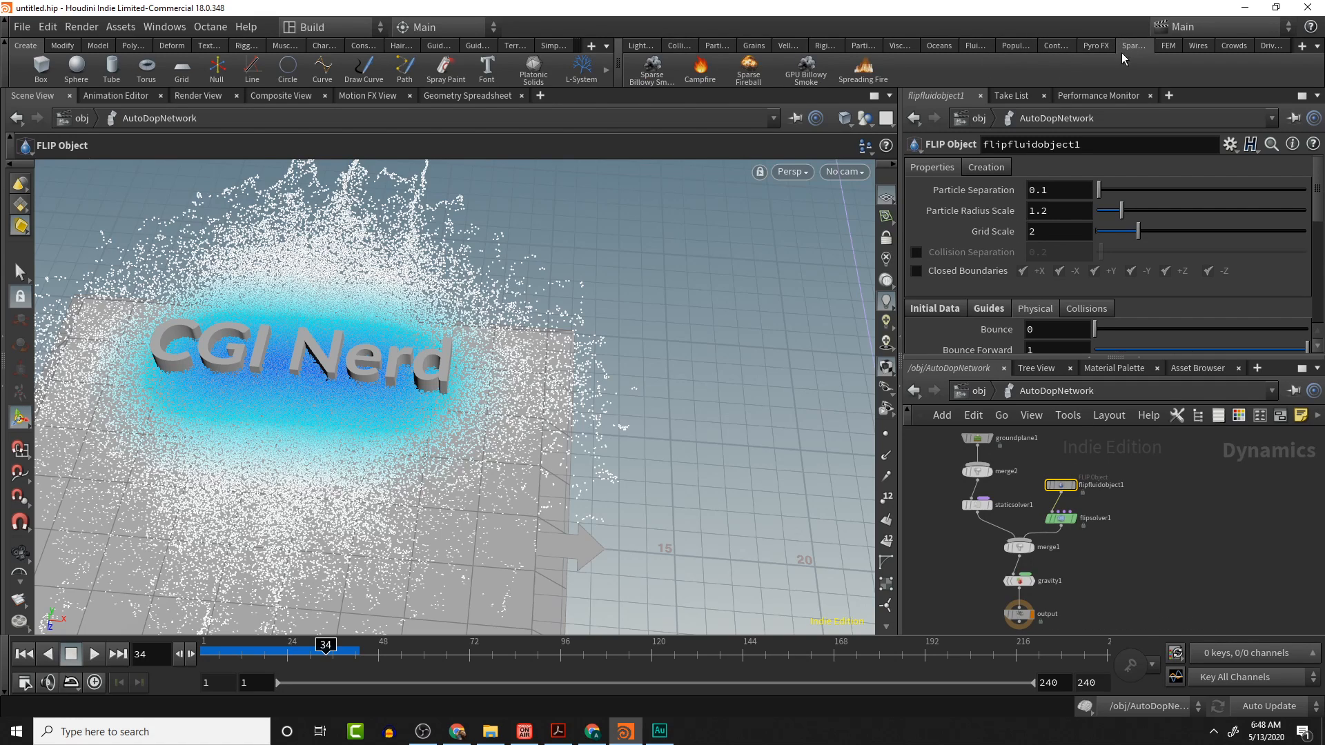
{"action": "left_click", "coordinate": [1050, 45]}
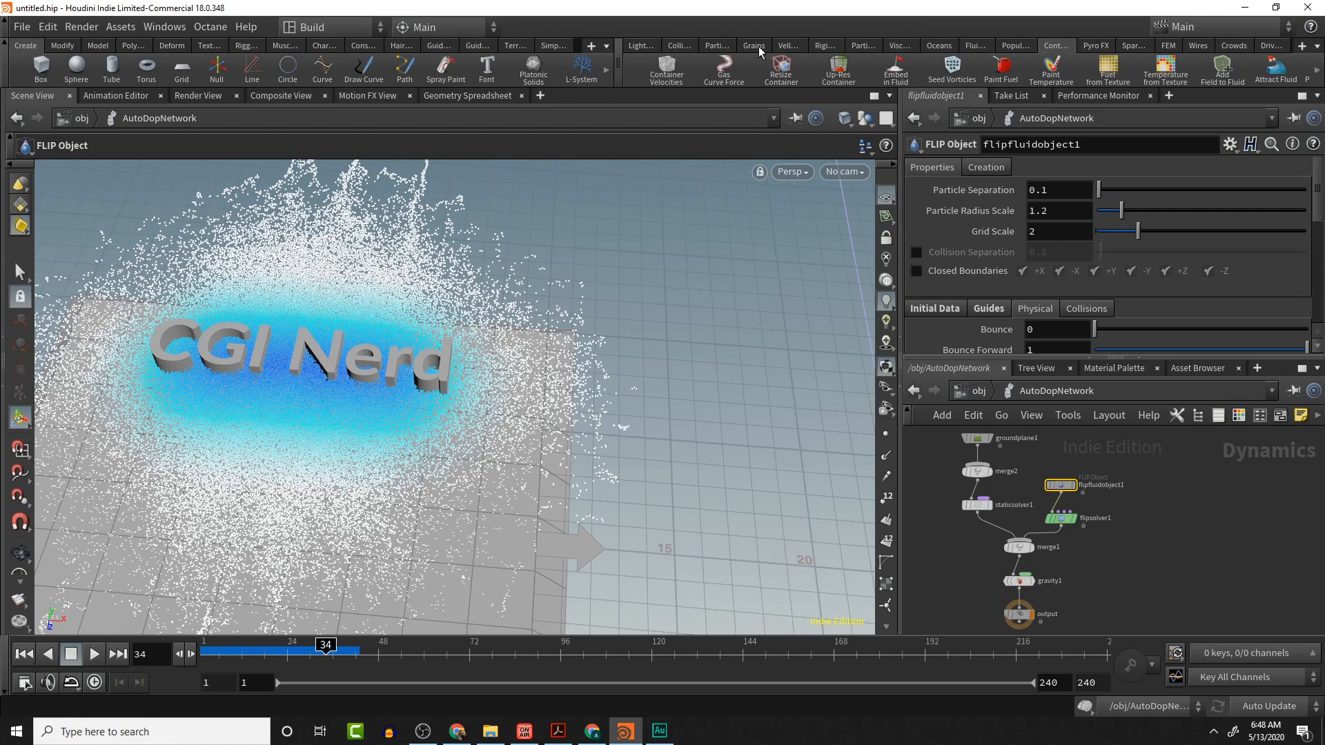
{"action": "left_click", "coordinate": [728, 49]}
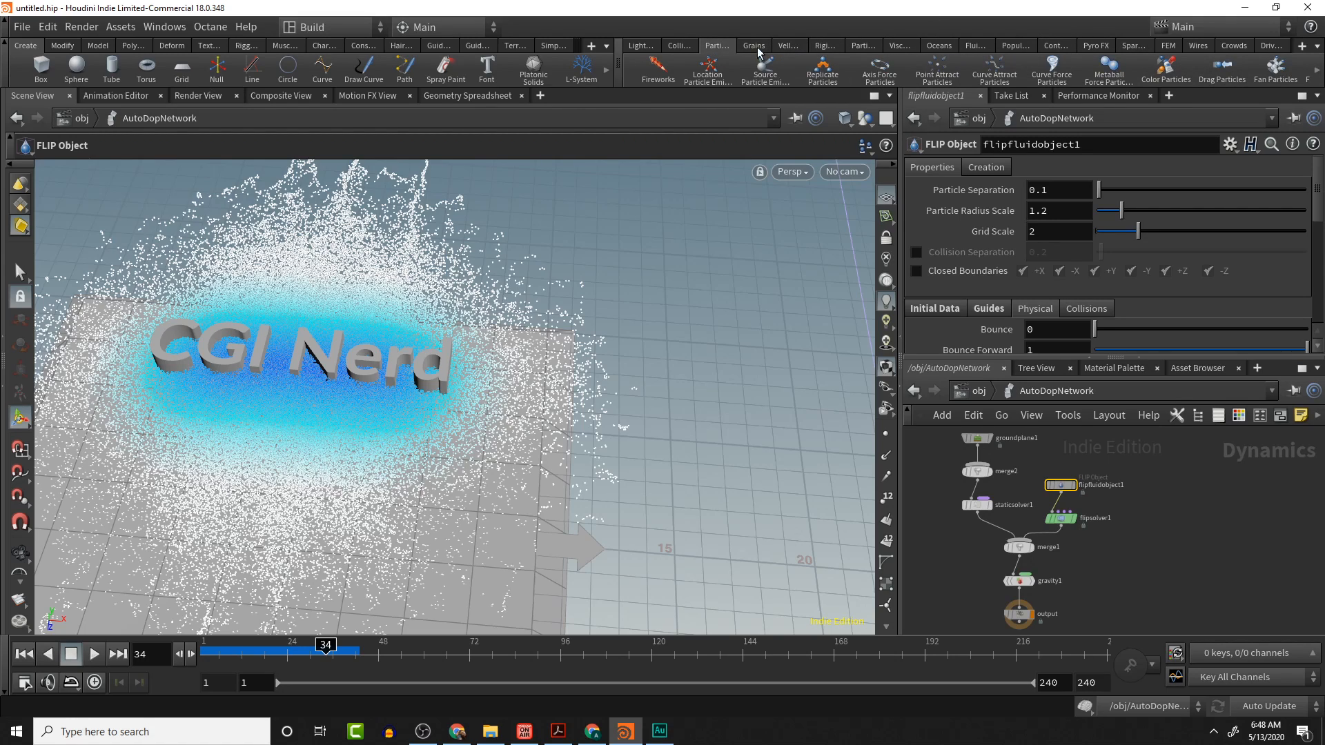
{"action": "left_click", "coordinate": [860, 48]}
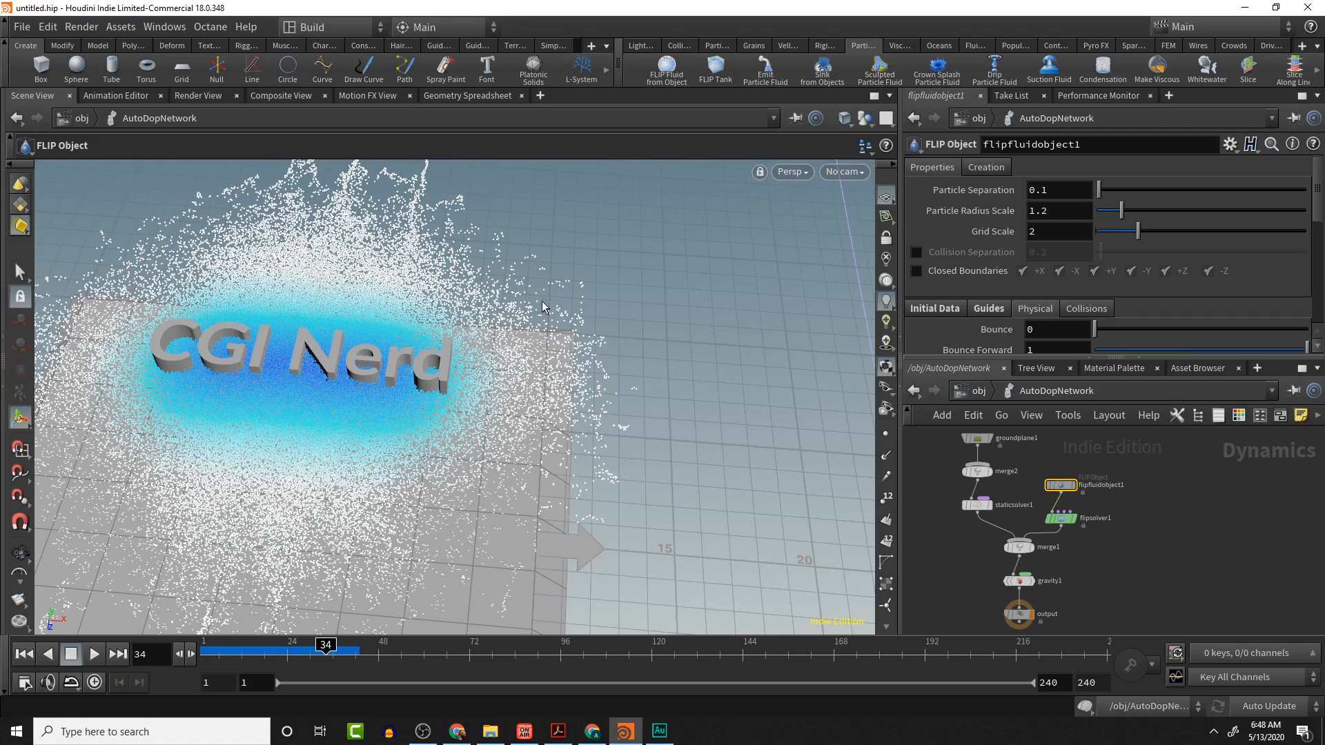
{"action": "key", "text": "Escape"}
{"action": "middle_click_drag", "start_coordinate": [586, 323], "coordinate": [691, 312]}
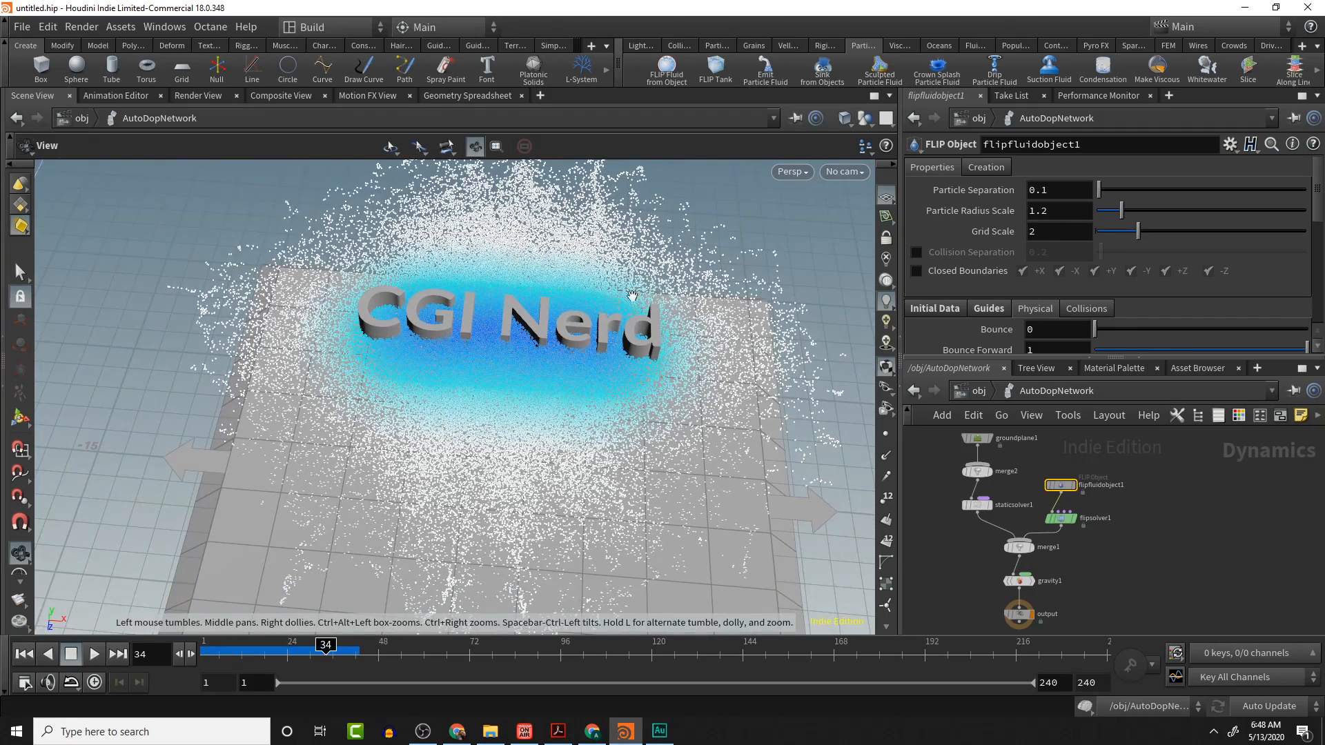
{"action": "left_click_drag", "start_coordinate": [557, 462], "coordinate": [585, 330]}
{"action": "key", "text": "Return"}
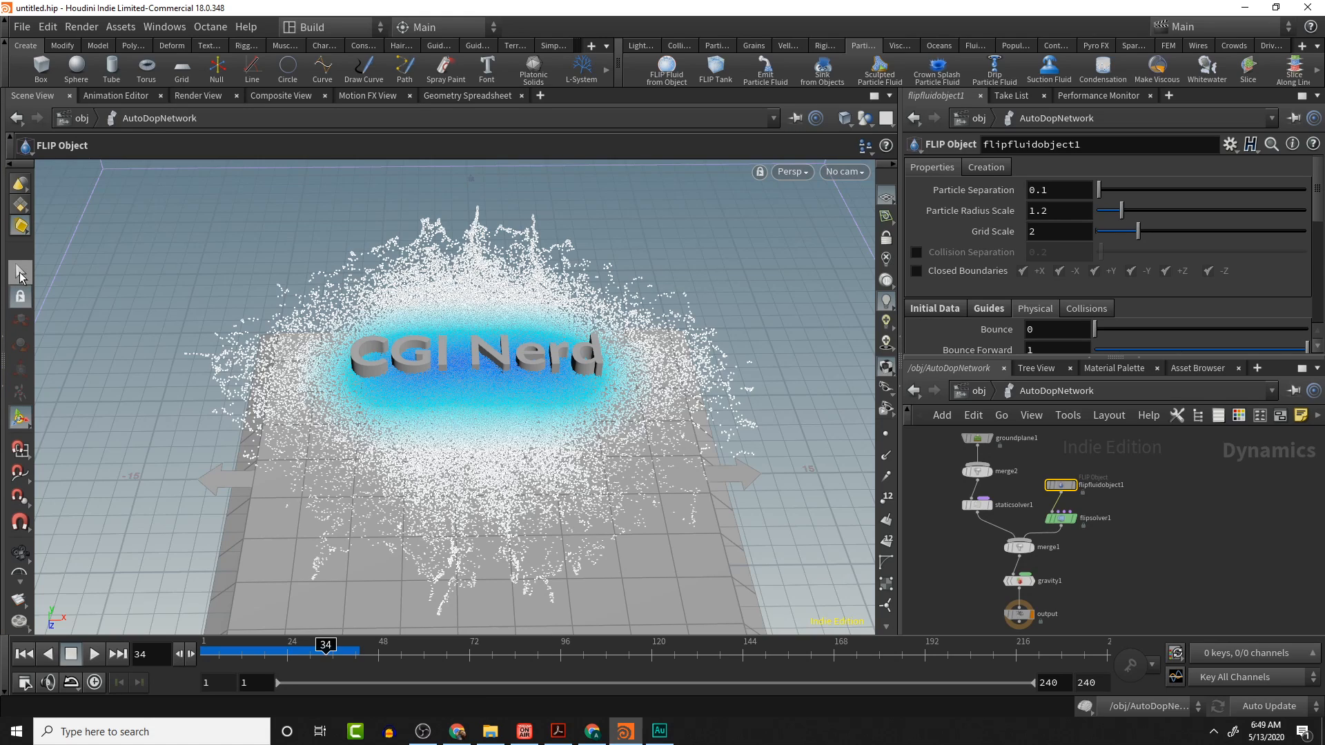
{"action": "left_click", "coordinate": [20, 273]}
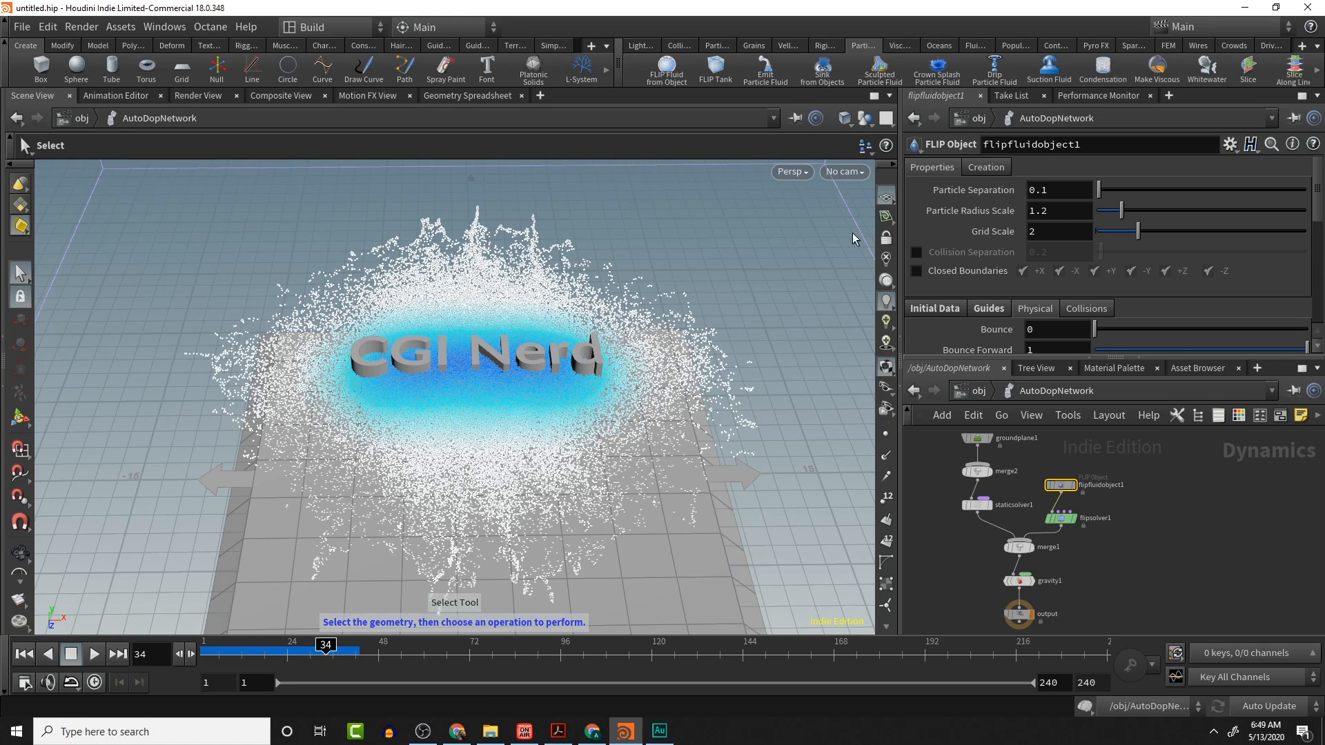
{"action": "left_click", "coordinate": [1161, 479]}
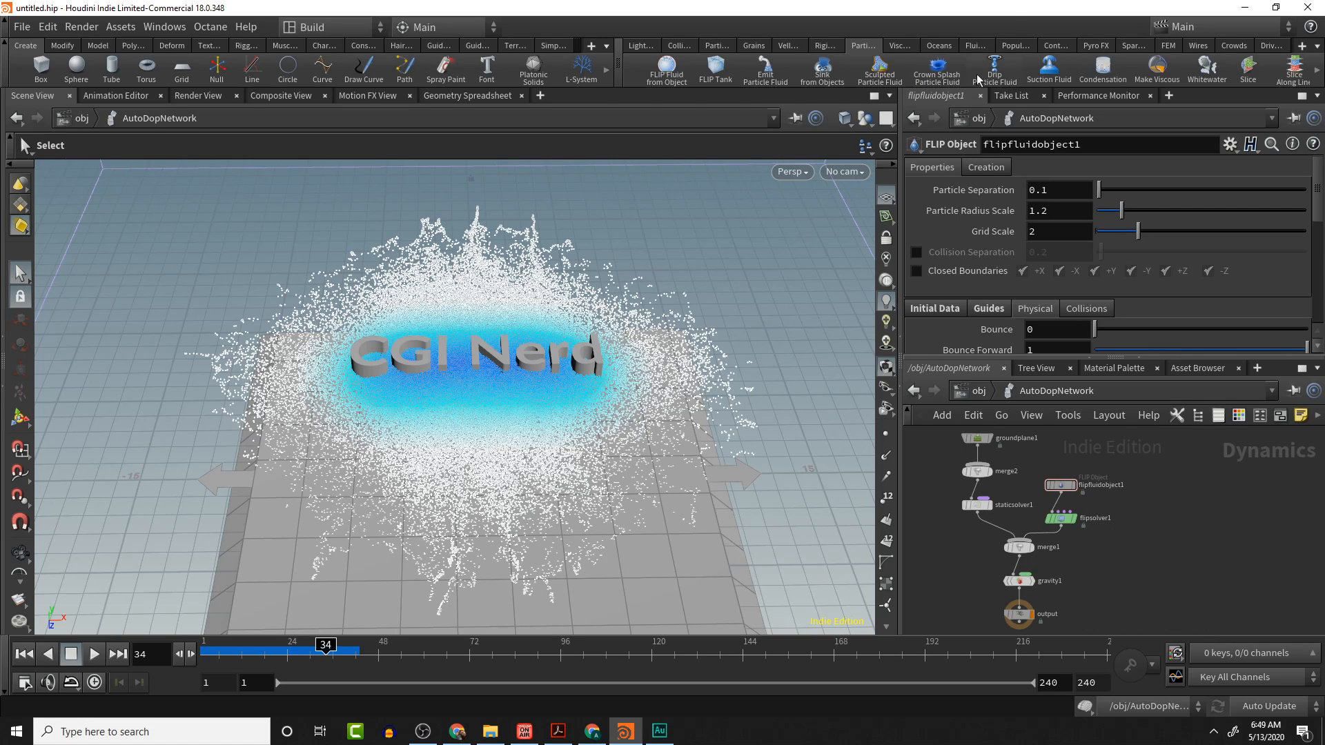
{"action": "left_click", "coordinate": [1048, 68]}
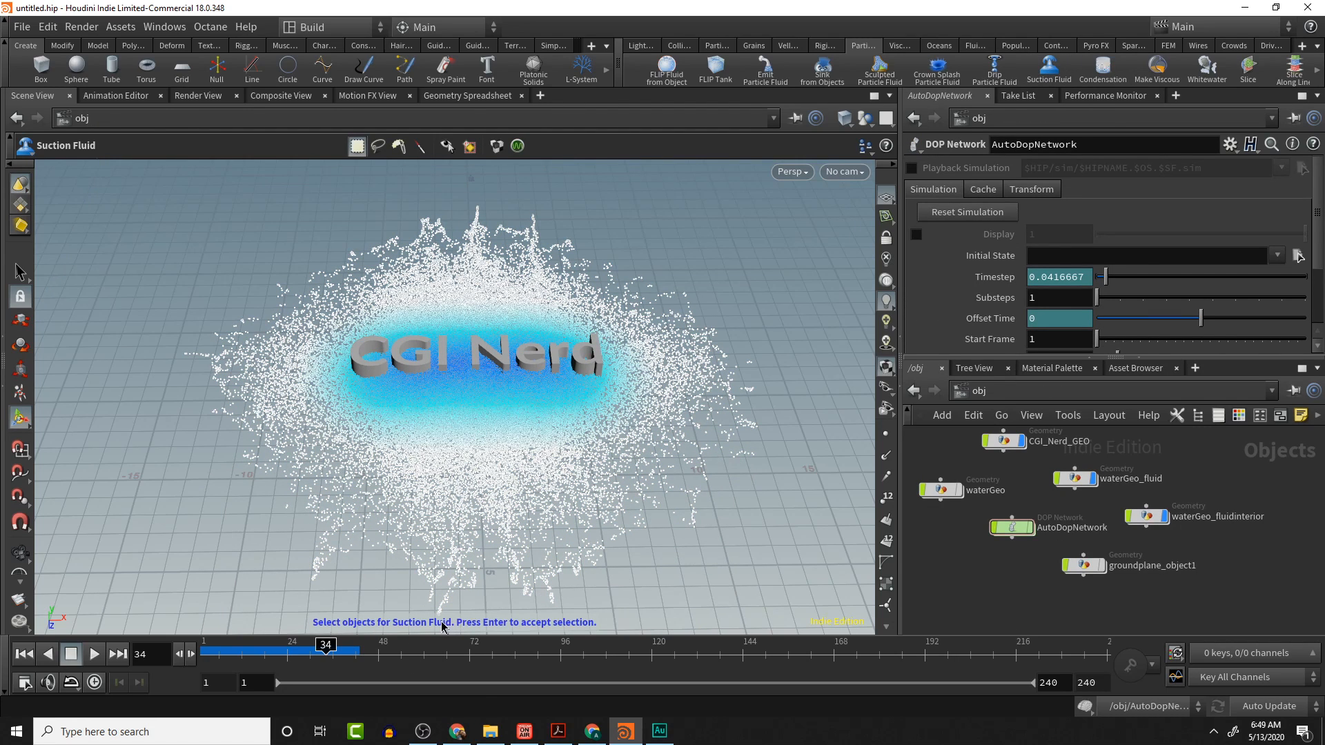
{"action": "left_click", "coordinate": [579, 507]}
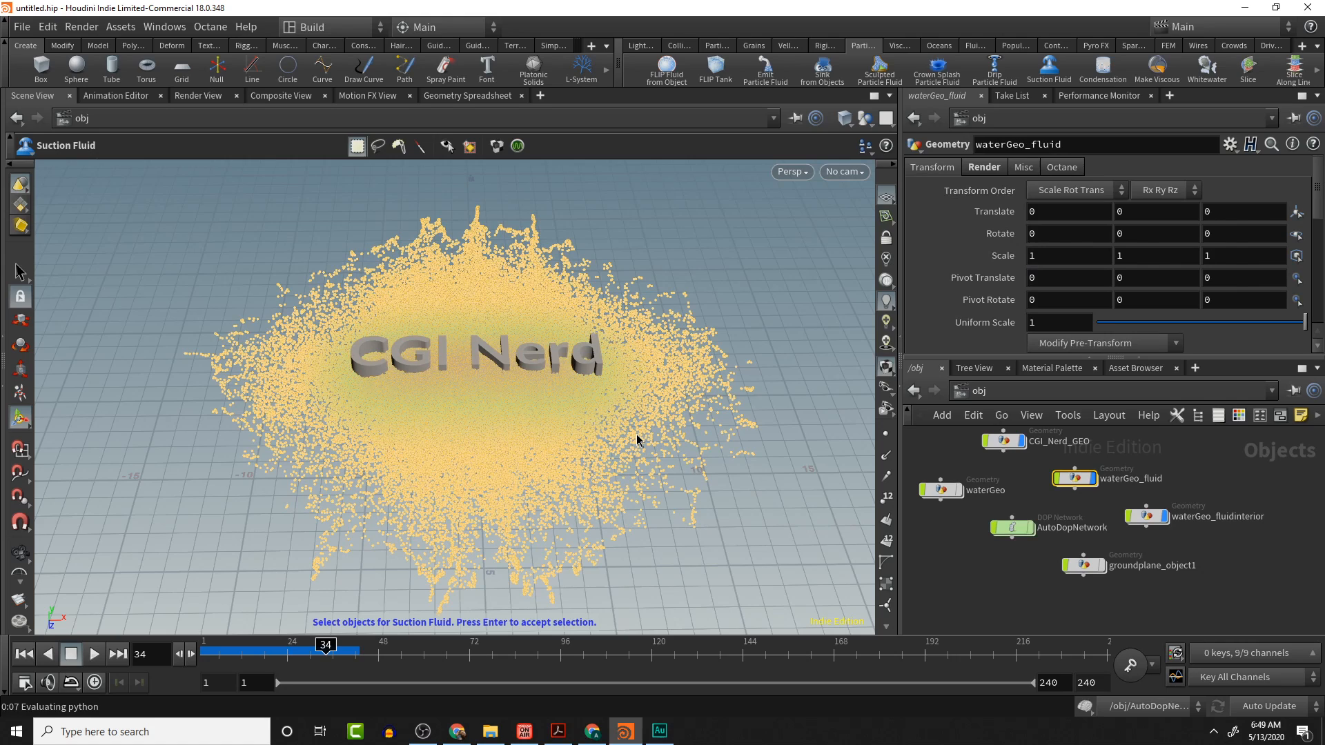
{"action": "key", "text": "Return"}
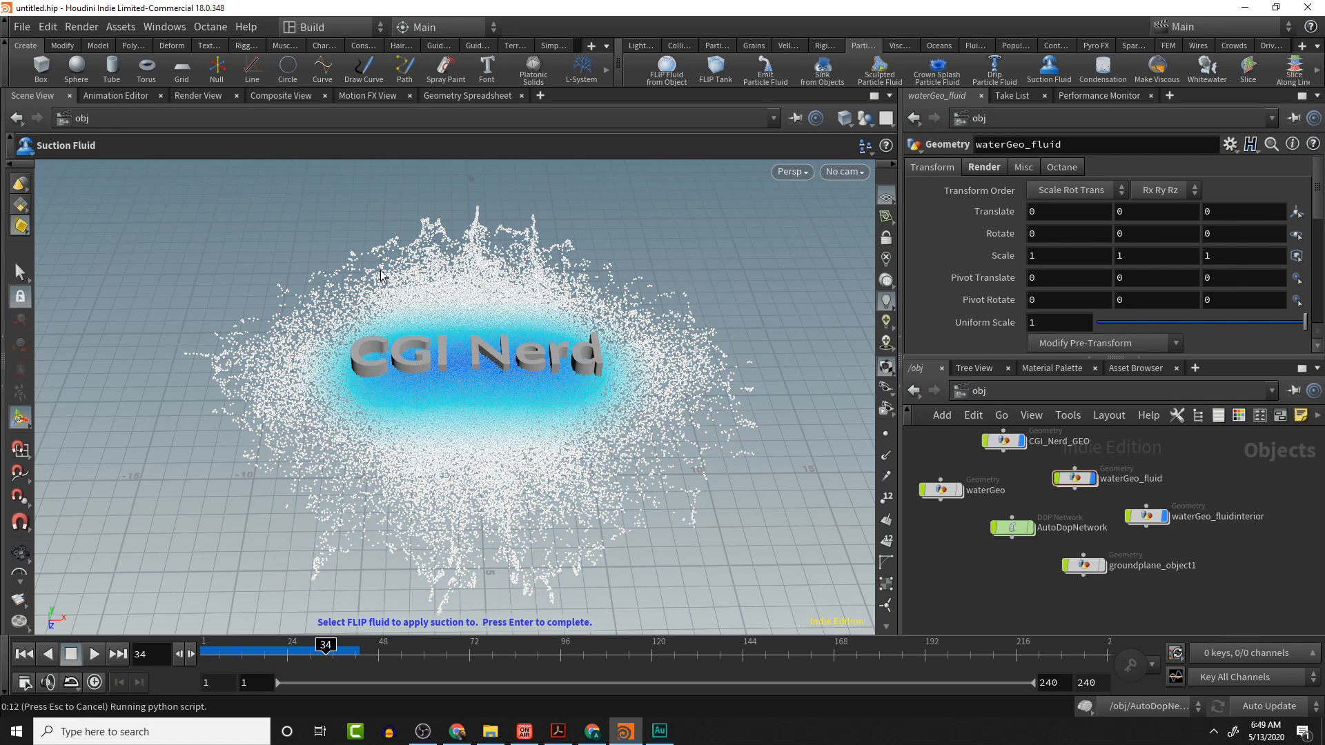
{"action": "left_click", "coordinate": [583, 230]}
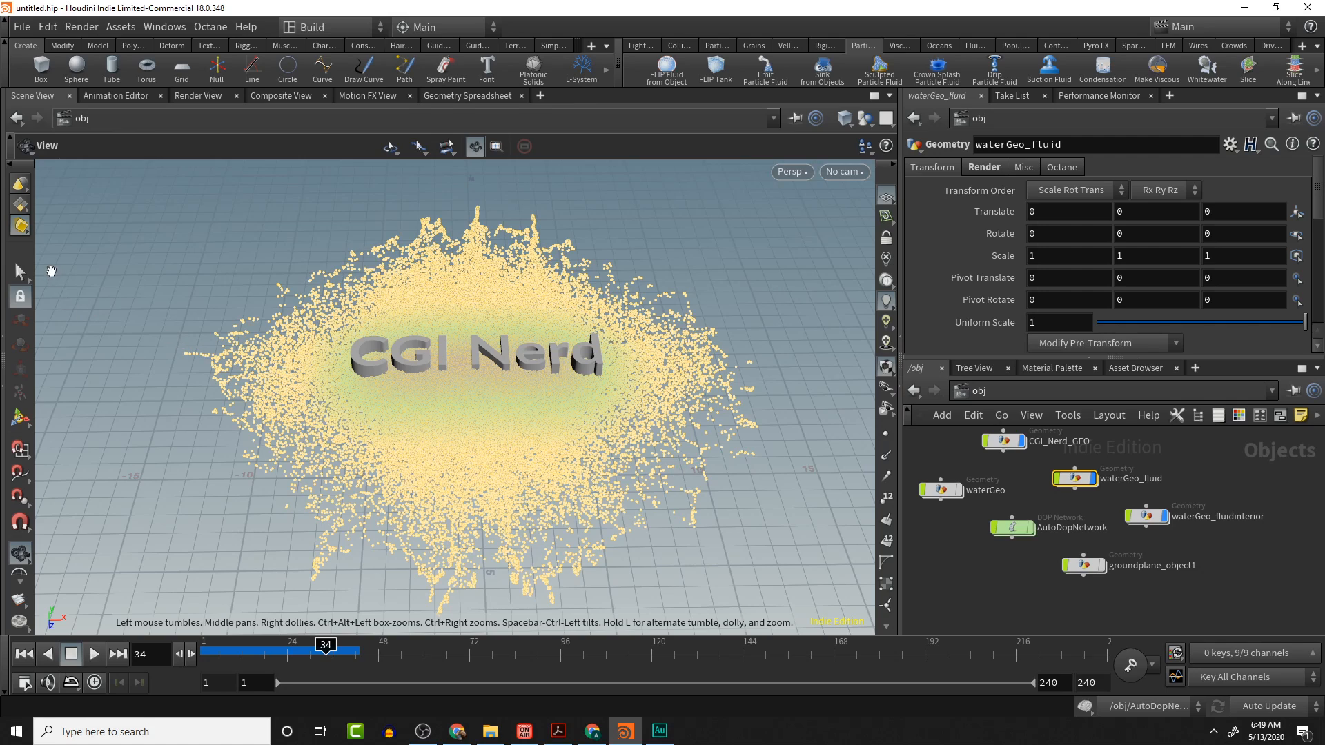
- Apply Suction Fluid using the CGI_Nerd_GEO text as the suction object on the FLIP fluid
{"action": "left_click", "coordinate": [20, 272]}
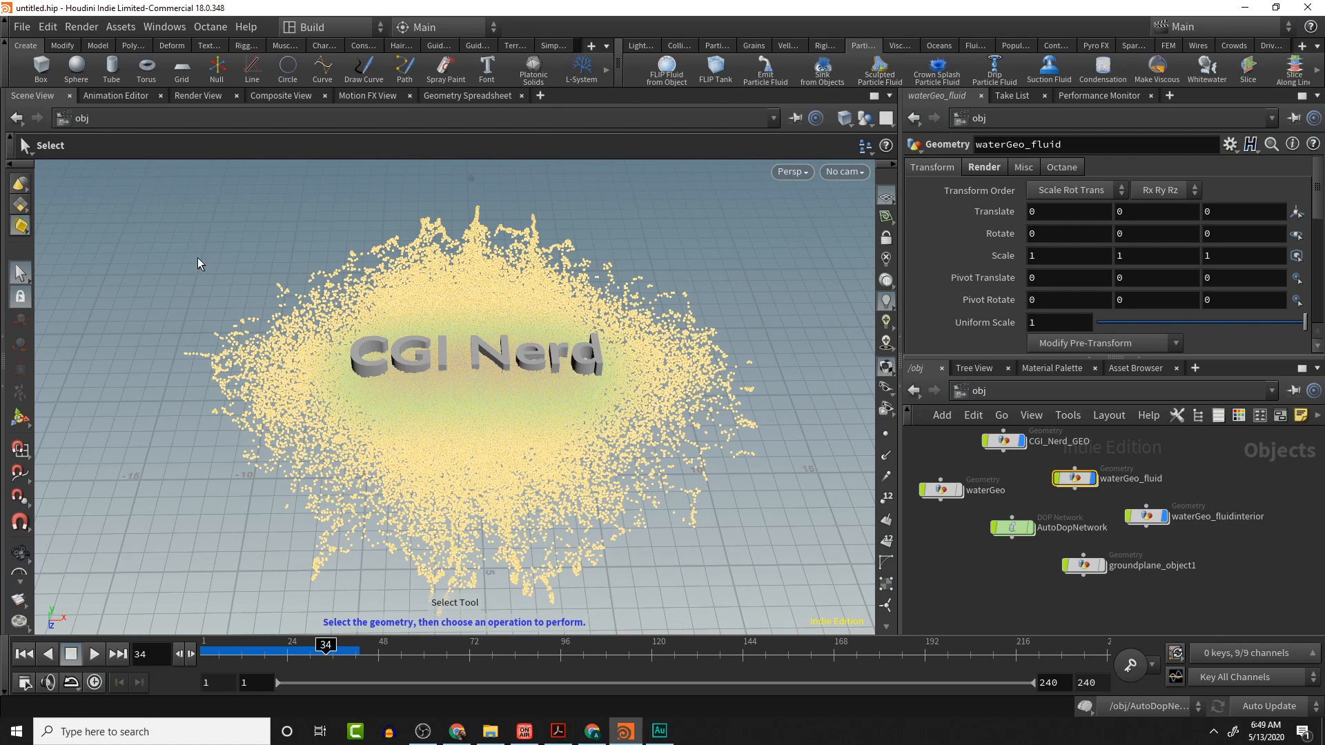
{"action": "left_click", "coordinate": [1004, 476]}
{"action": "left_click", "coordinate": [1004, 442]}
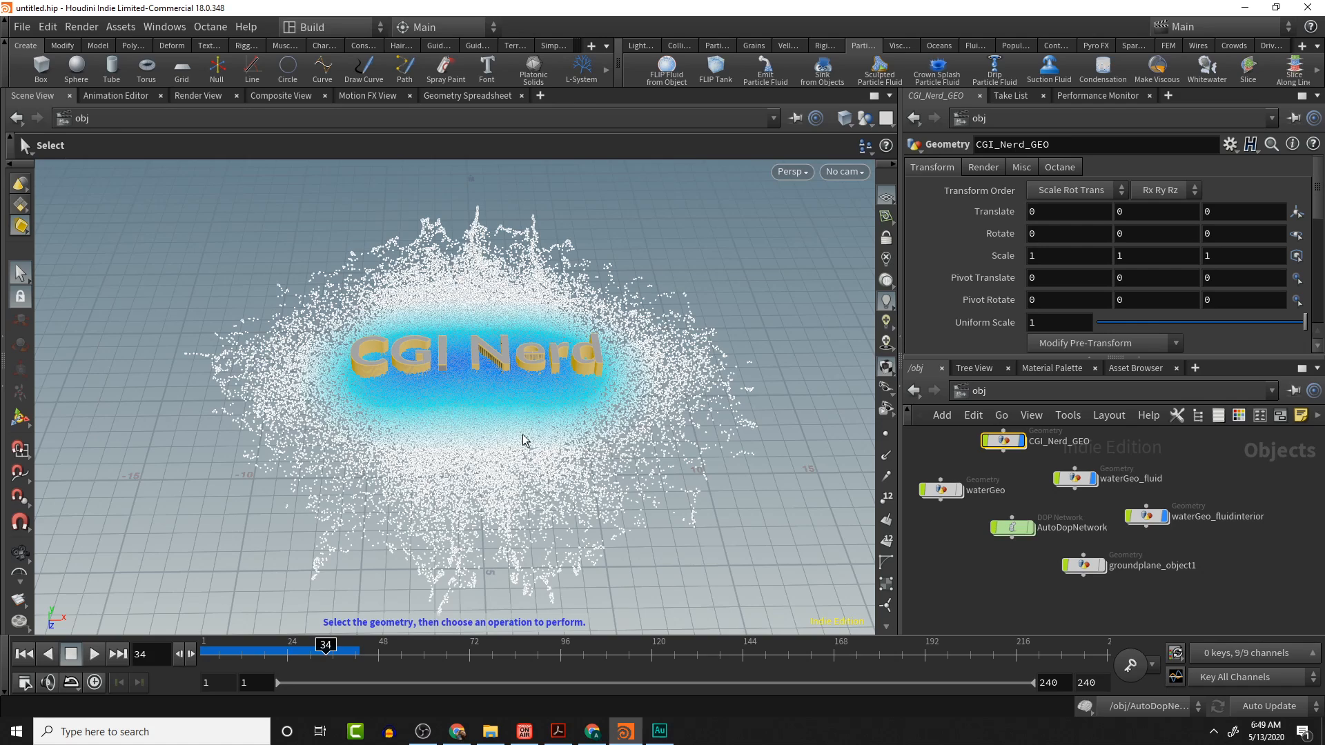
{"action": "left_click", "coordinate": [1021, 475]}
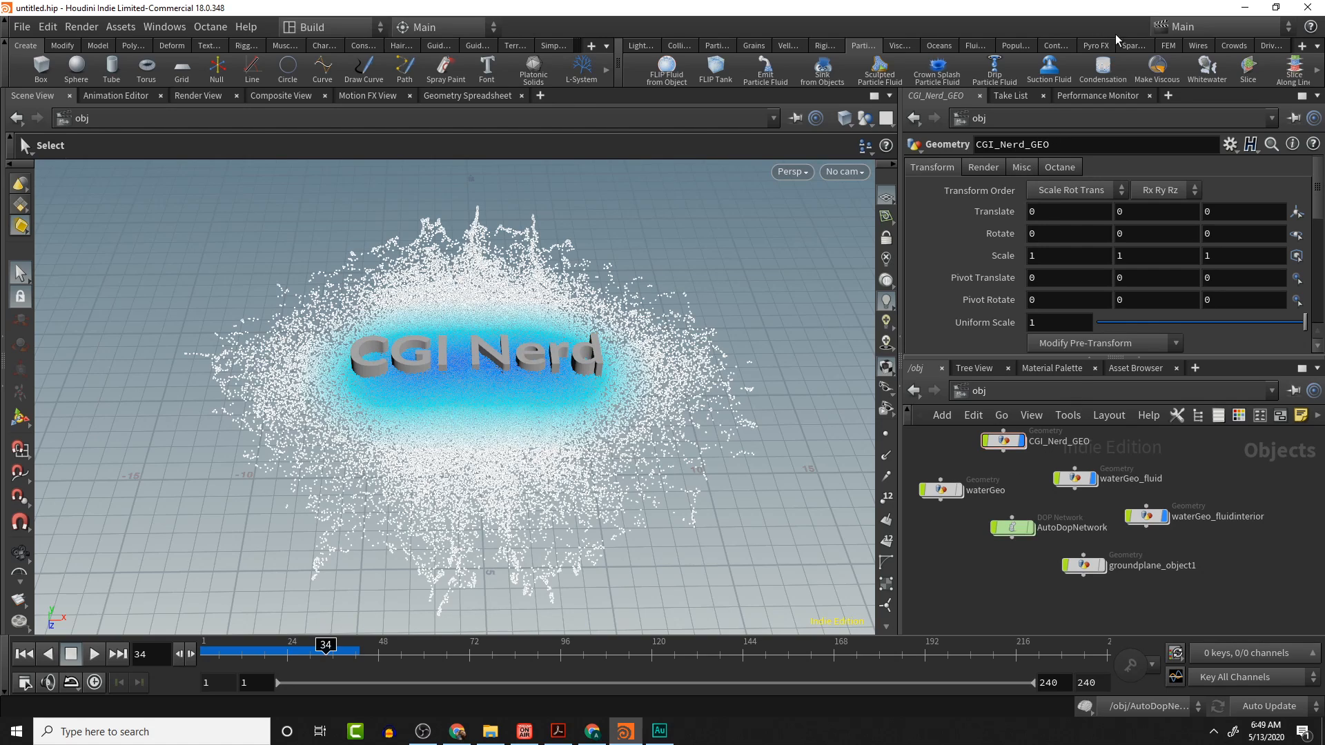
{"action": "left_click", "coordinate": [1042, 72]}
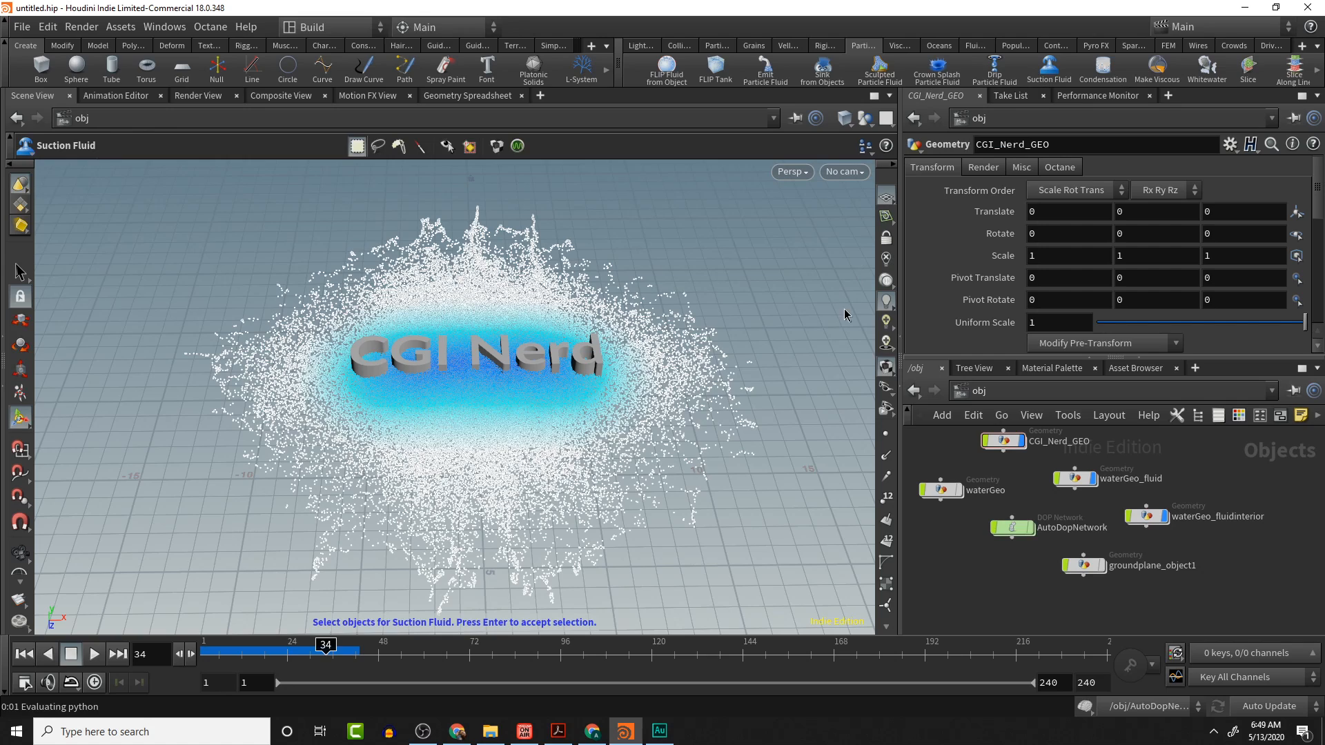
{"action": "left_click", "coordinate": [1078, 441]}
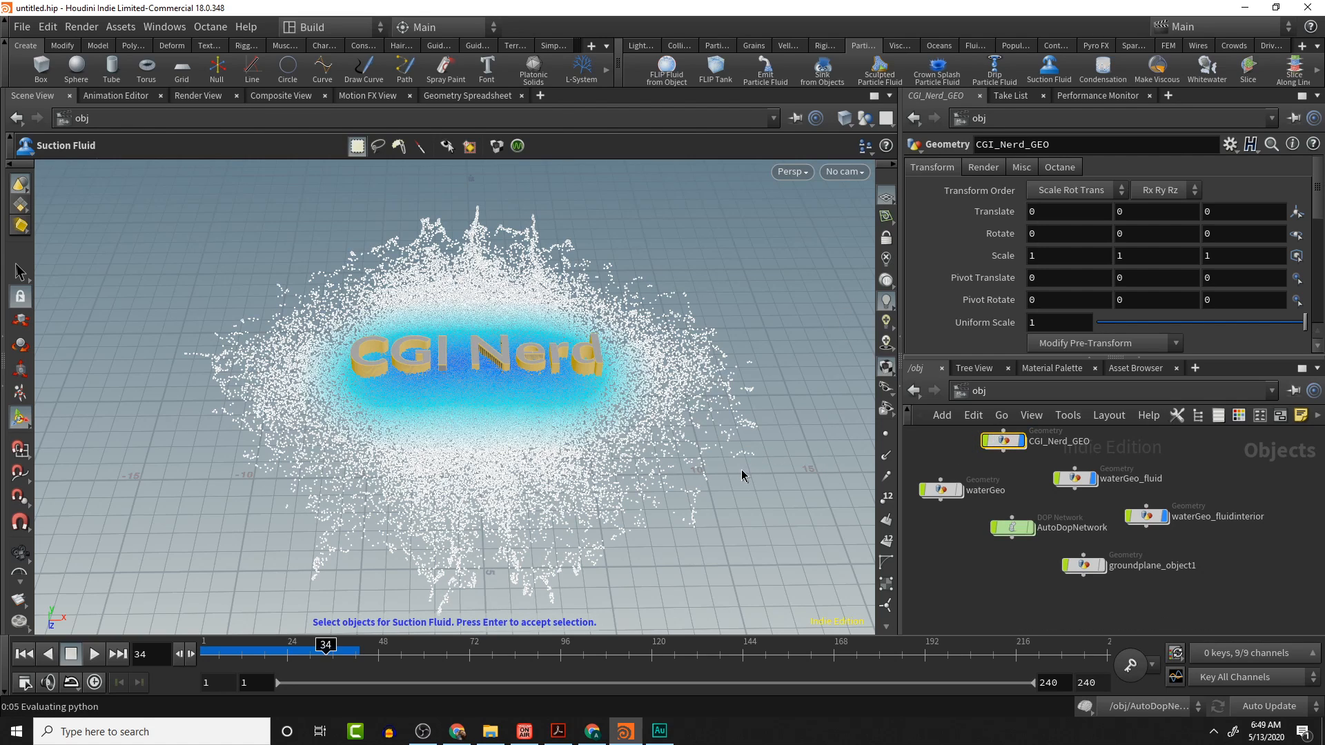
{"action": "key", "text": "Return"}
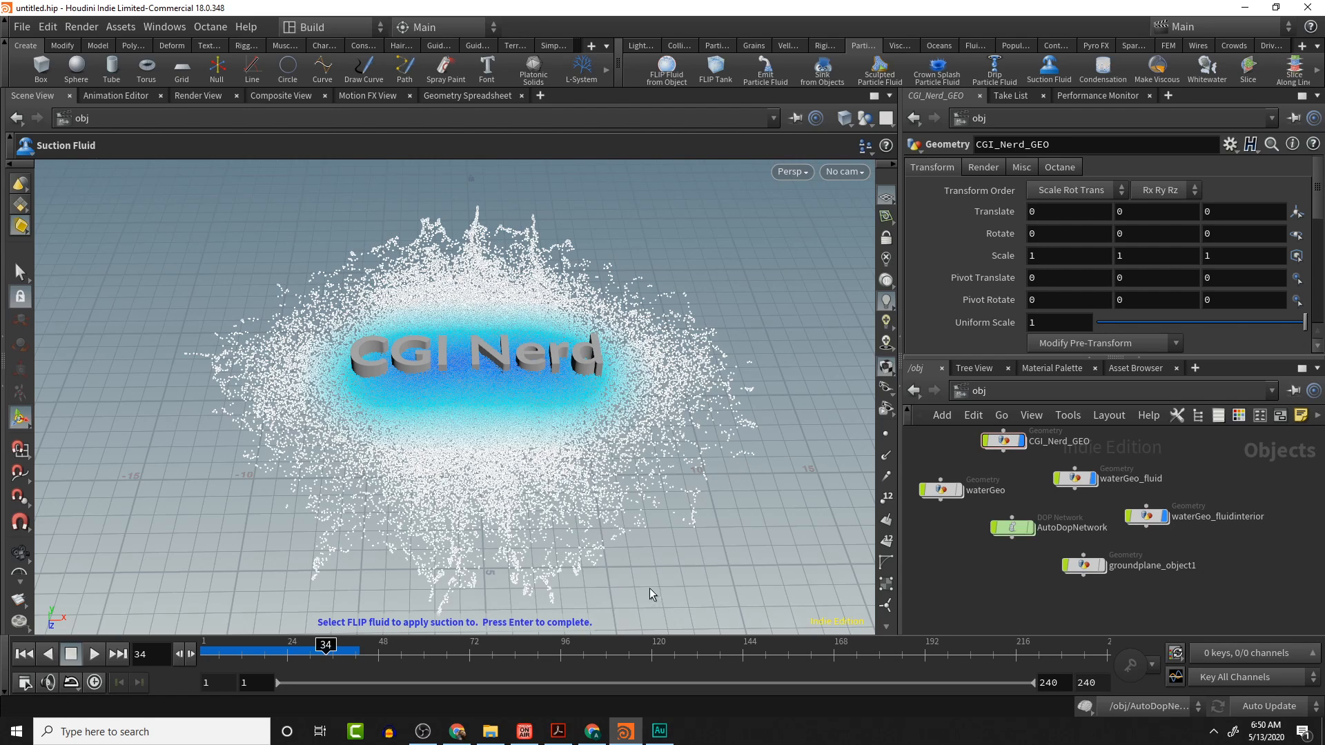
{"action": "left_click", "coordinate": [706, 398]}
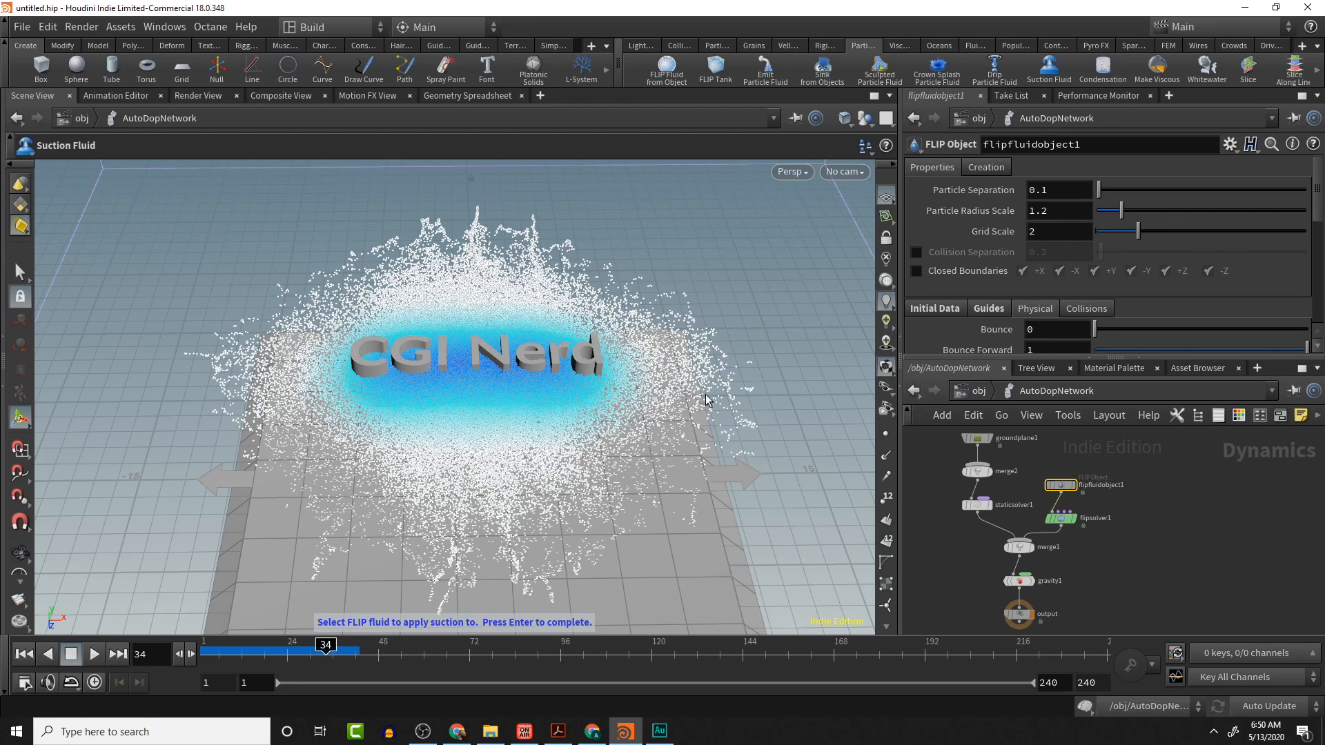
{"action": "key", "text": "Return"}
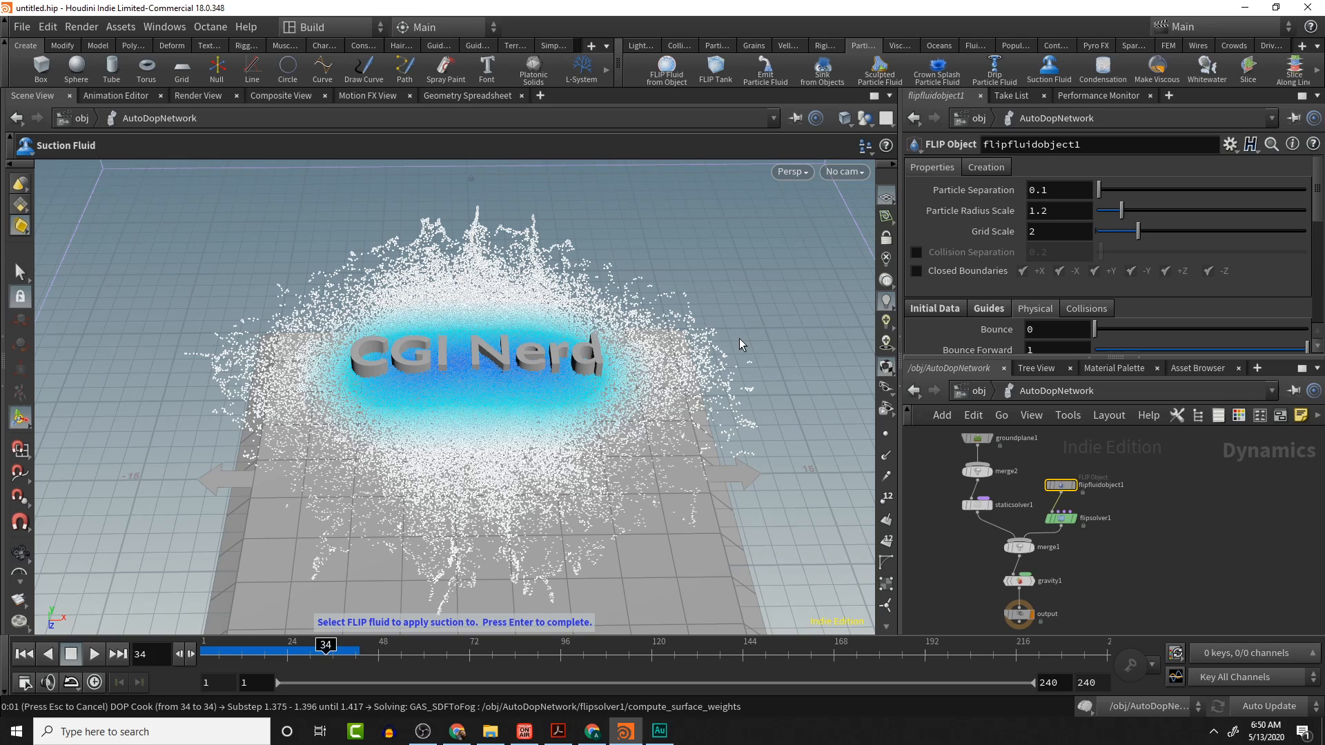
{"action": "key", "text": "Return"}
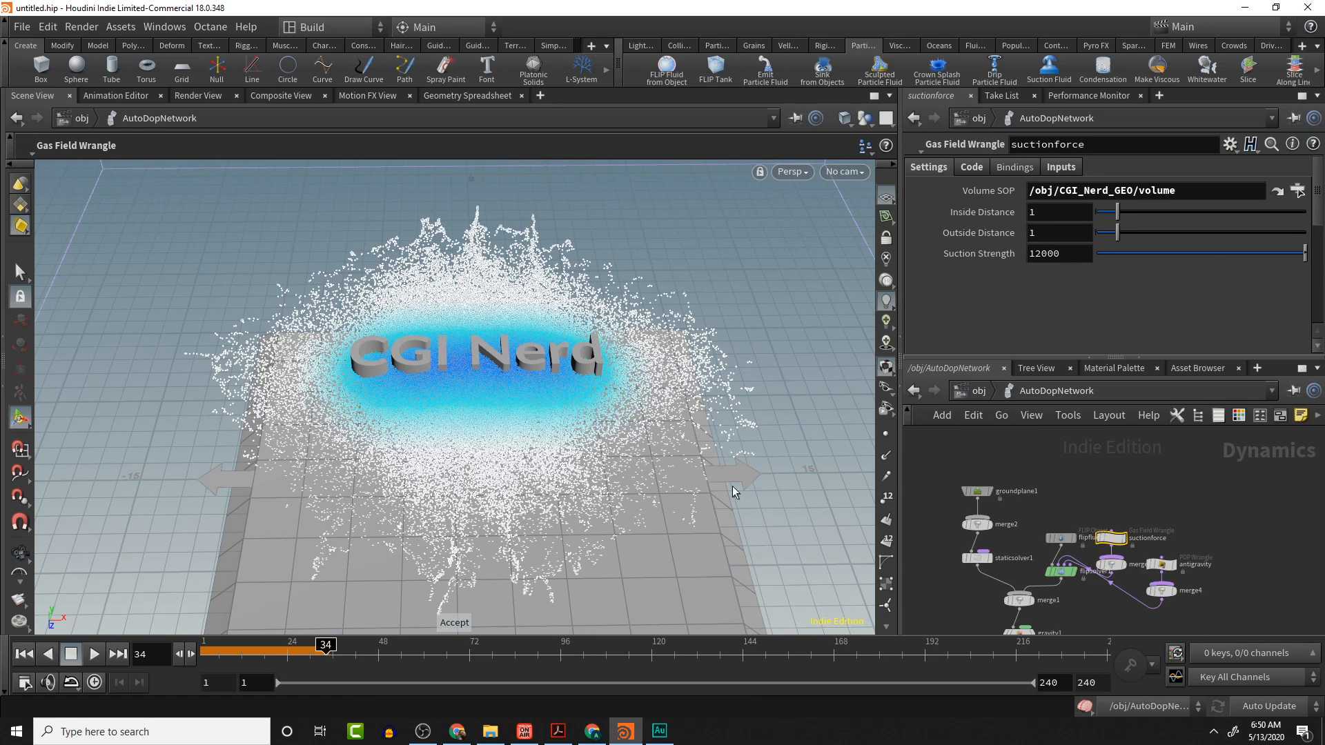
- Rewind to the first frame and return to object level
{"action": "left_click", "coordinate": [24, 654]}
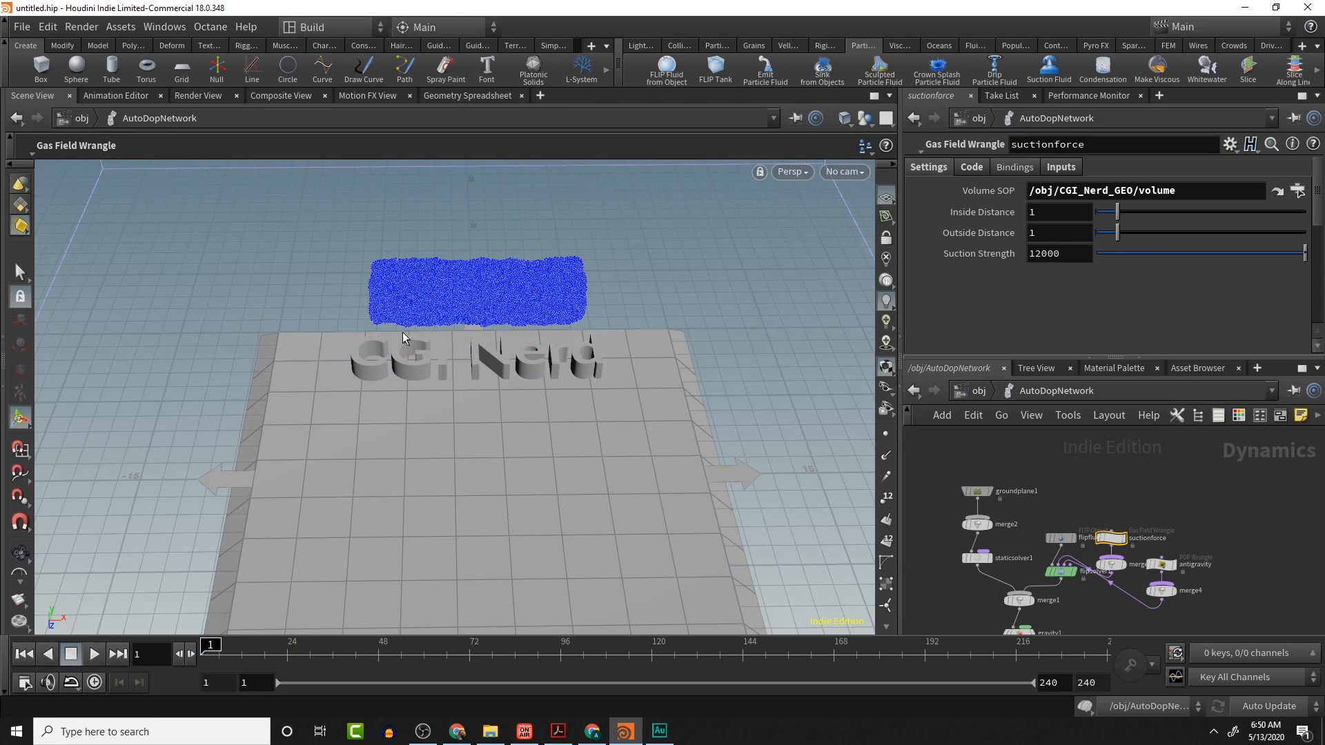
{"action": "left_click_drag", "start_coordinate": [403, 334], "coordinate": [463, 297], "text": "alt"}
{"action": "scroll", "coordinate": [444, 239], "scroll_direction": "up", "scroll_amount": 2, "text": "alt"}
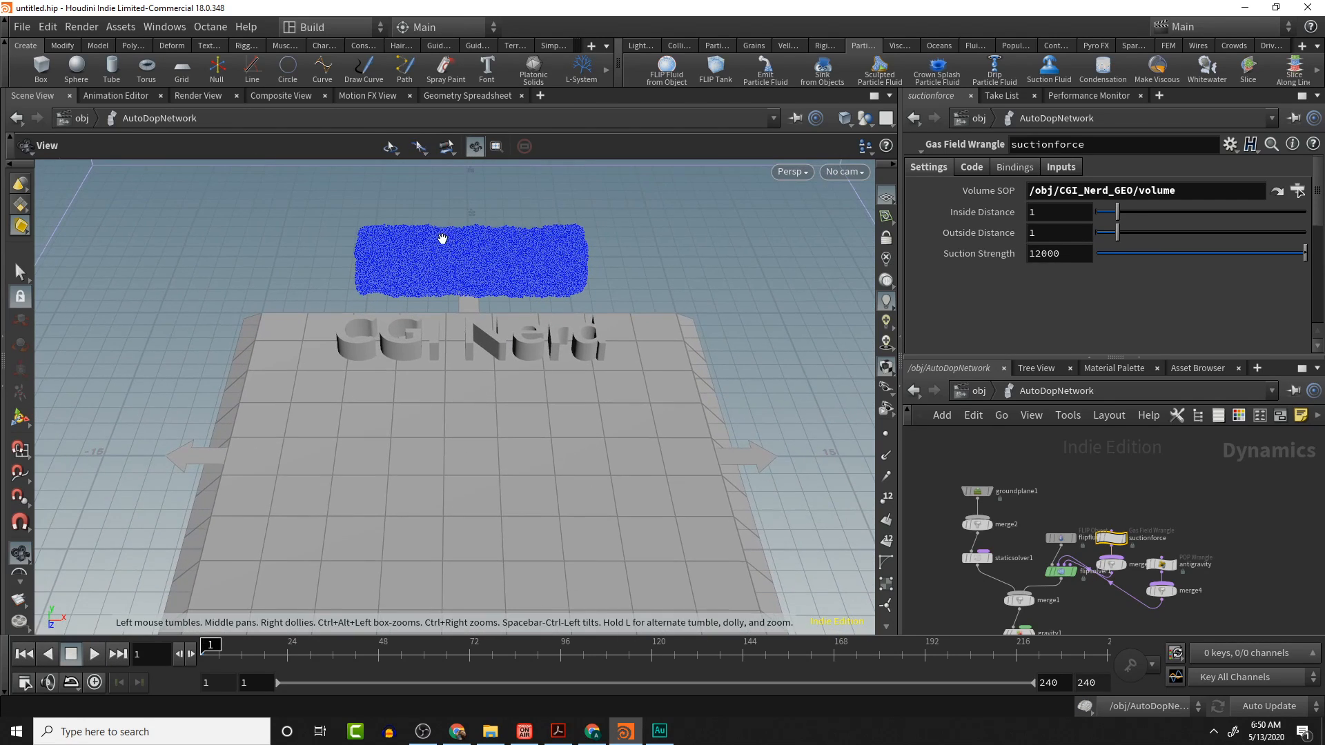
{"action": "left_click", "coordinate": [979, 391]}
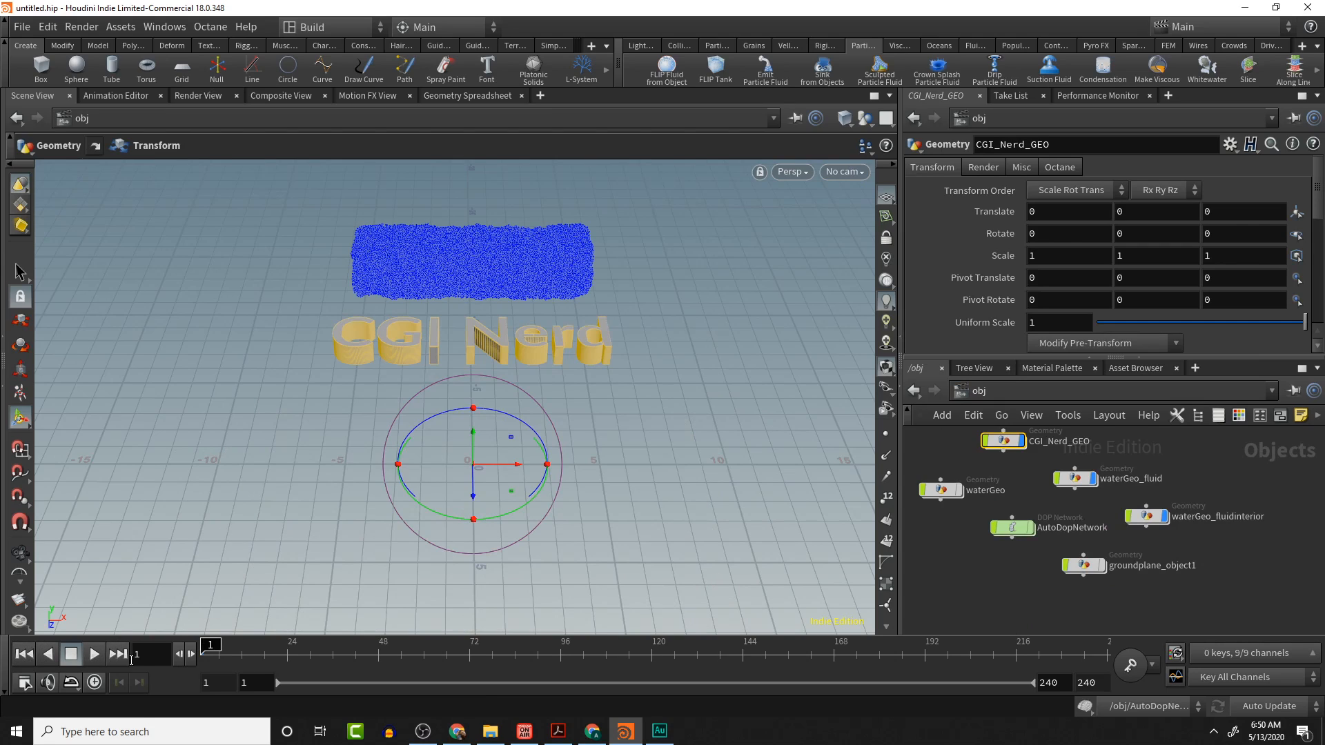
- Play the fluid simulation and stop it around frame 42
{"action": "left_click", "coordinate": [94, 655]}
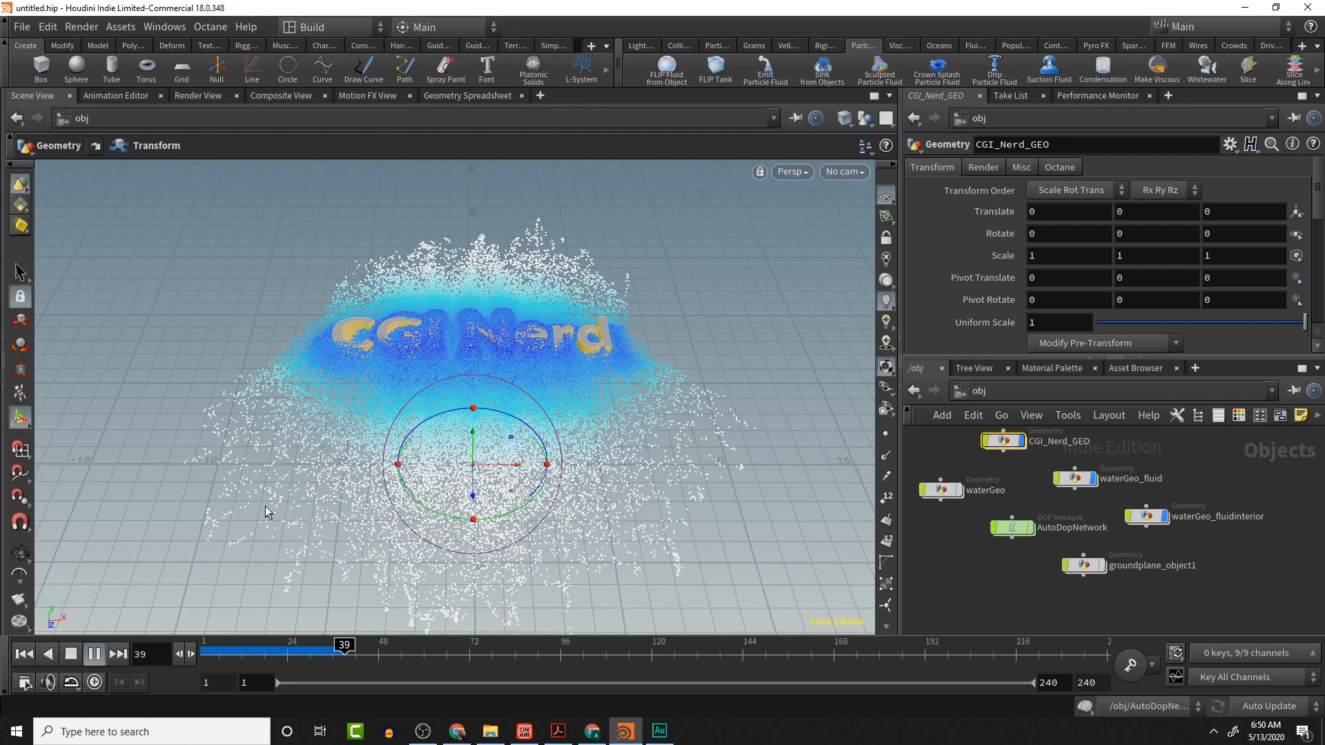
{"action": "left_click", "coordinate": [71, 654]}
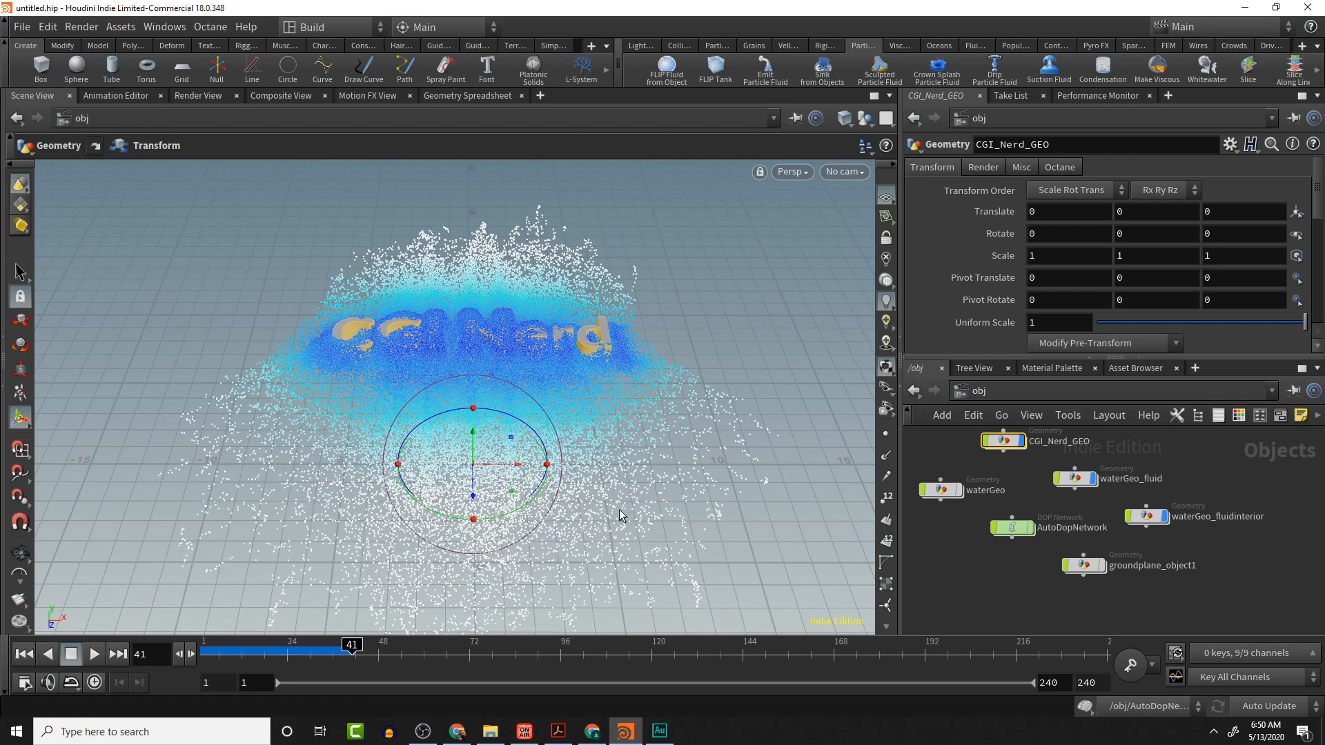
- Hide the CGI_Nerd_GEO text and orbit around the fluid to examine how it gathers around the letters
{"action": "left_click", "coordinate": [1022, 442]}
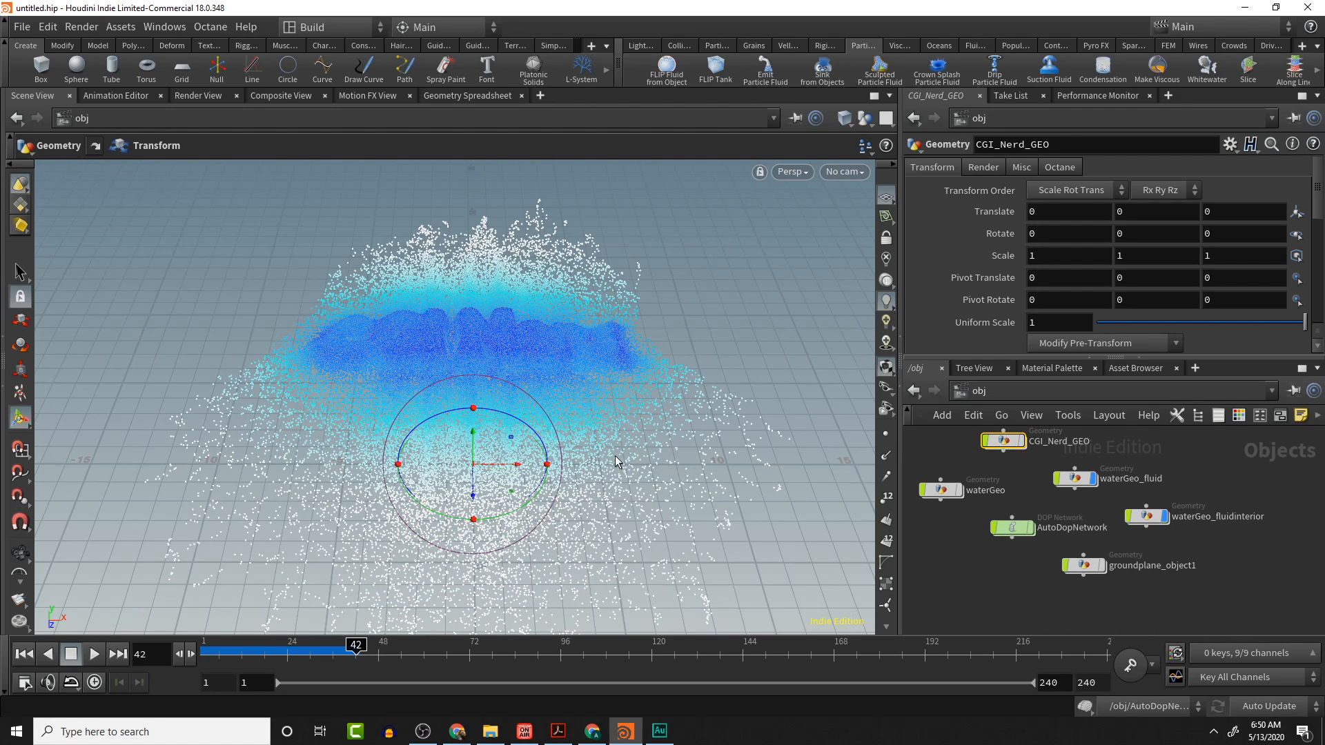
{"action": "left_click_drag", "start_coordinate": [446, 387], "coordinate": [482, 463], "text": "alt"}
{"action": "scroll", "coordinate": [416, 438], "scroll_direction": "up", "scroll_amount": 4, "text": "alt"}
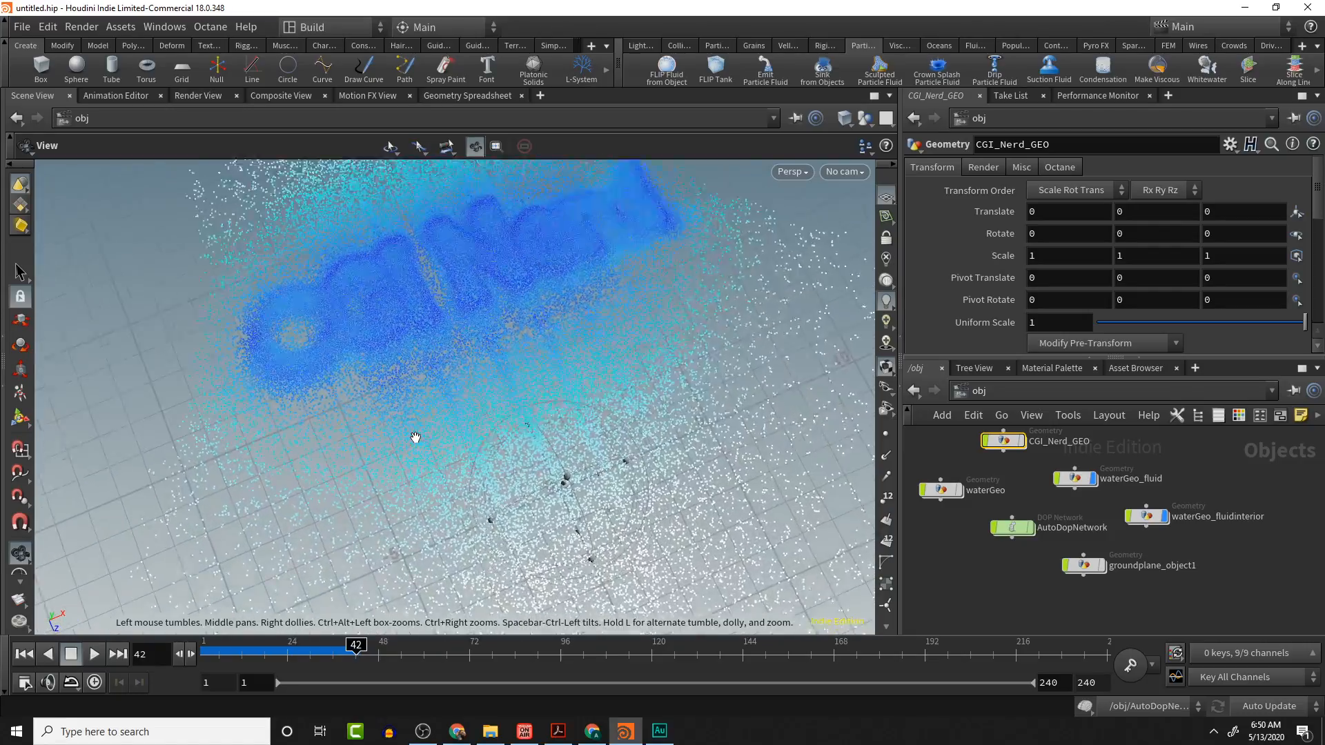
{"action": "scroll", "coordinate": [416, 438], "scroll_direction": "up", "scroll_amount": 4, "text": "alt"}
{"action": "middle_click_drag", "start_coordinate": [423, 420], "coordinate": [534, 573], "text": "alt"}
{"action": "left_click_drag", "start_coordinate": [485, 447], "coordinate": [429, 407], "text": "alt"}
{"action": "middle_click_drag", "start_coordinate": [614, 362], "coordinate": [494, 442]}
{"action": "scroll", "coordinate": [441, 404], "scroll_direction": "down", "scroll_amount": 7}
{"action": "scroll", "coordinate": [494, 443], "scroll_direction": "up", "scroll_amount": 3}
{"action": "scroll", "coordinate": [505, 414], "scroll_direction": "up", "scroll_amount": 2}
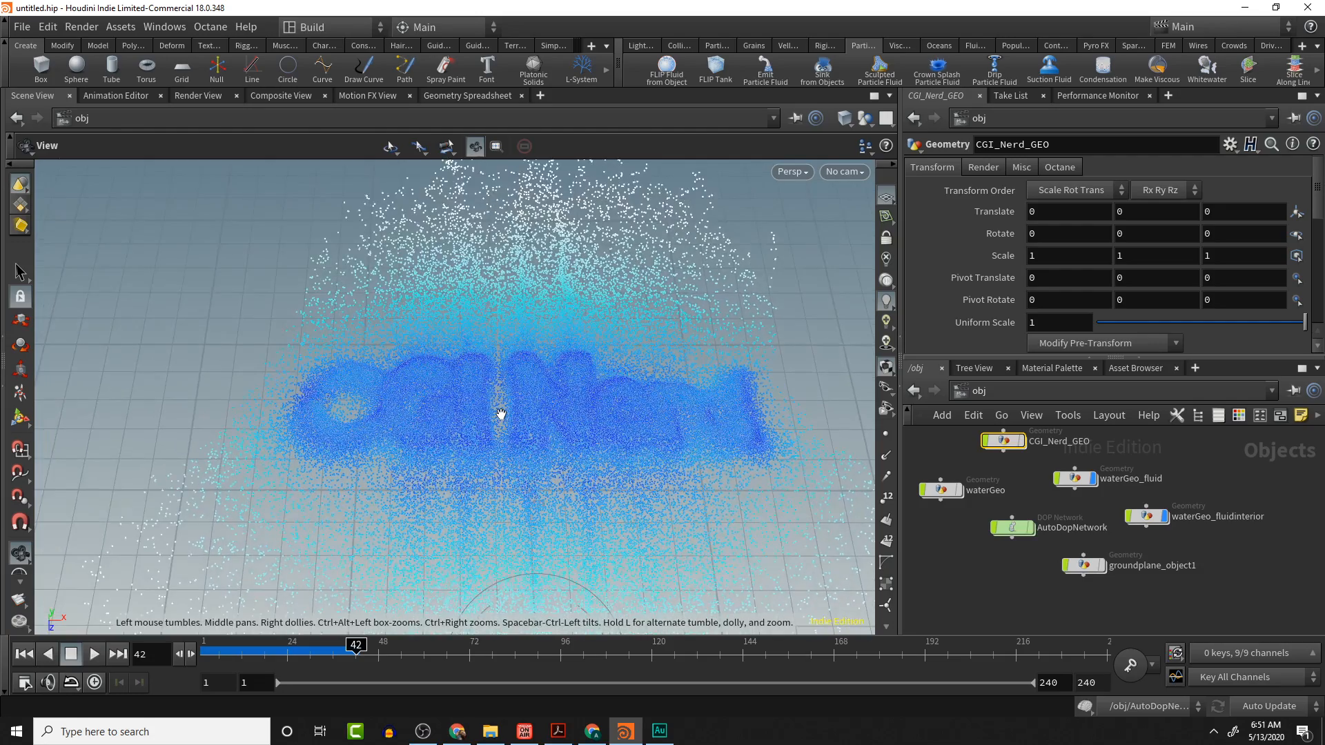
{"action": "scroll", "coordinate": [501, 414], "scroll_direction": "up", "scroll_amount": 2}
{"action": "middle_click_drag", "start_coordinate": [499, 403], "coordinate": [363, 371], "text": "alt"}
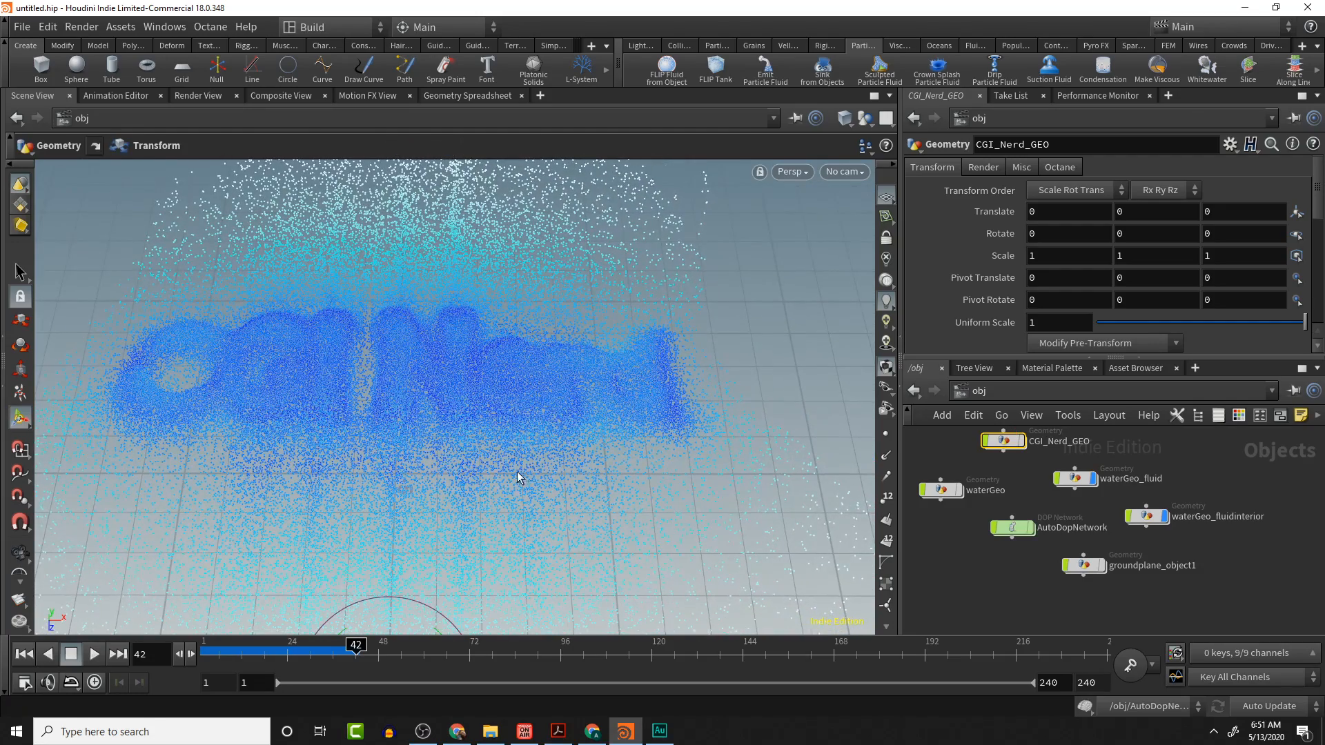
- Rewind to the first frame, enter the CGI_Nerd_GEO network and rearrange the suctiontarget, velocity and volume nodes
{"action": "left_click", "coordinate": [23, 656]}
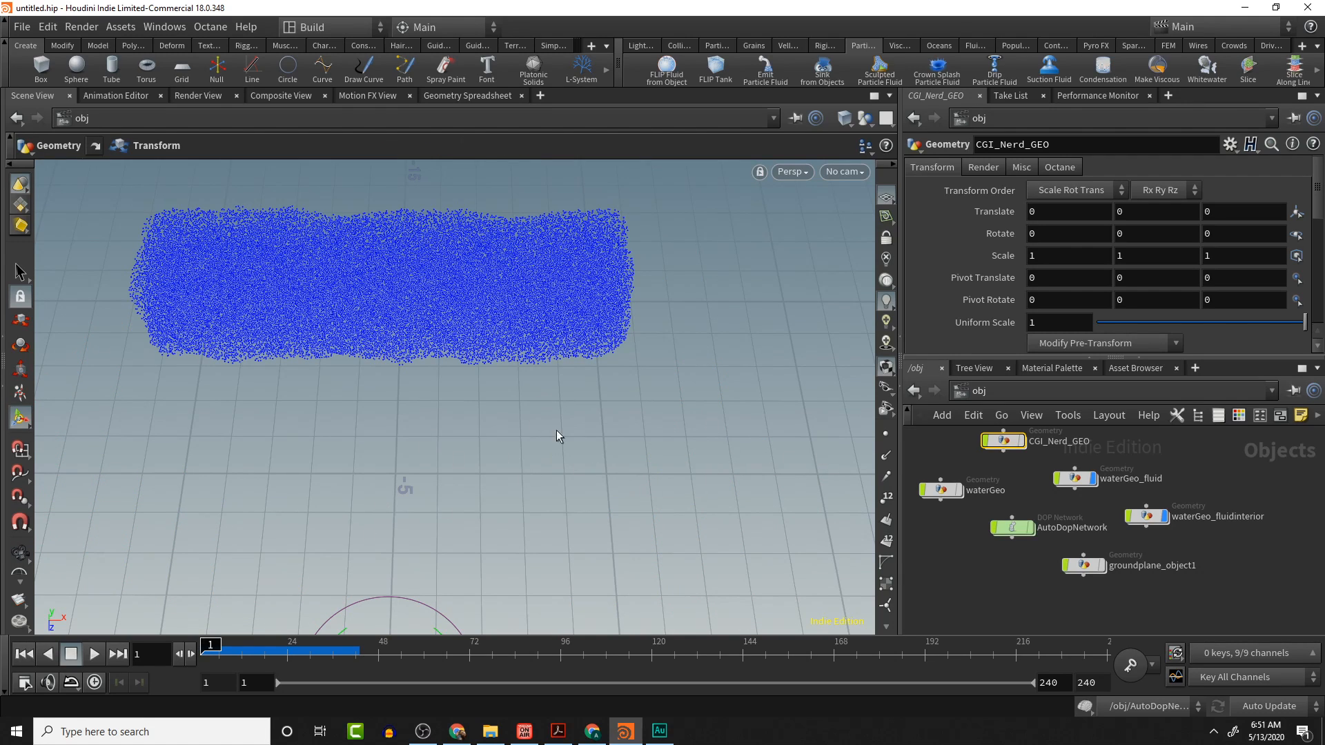
{"action": "double_click", "coordinate": [1002, 441]}
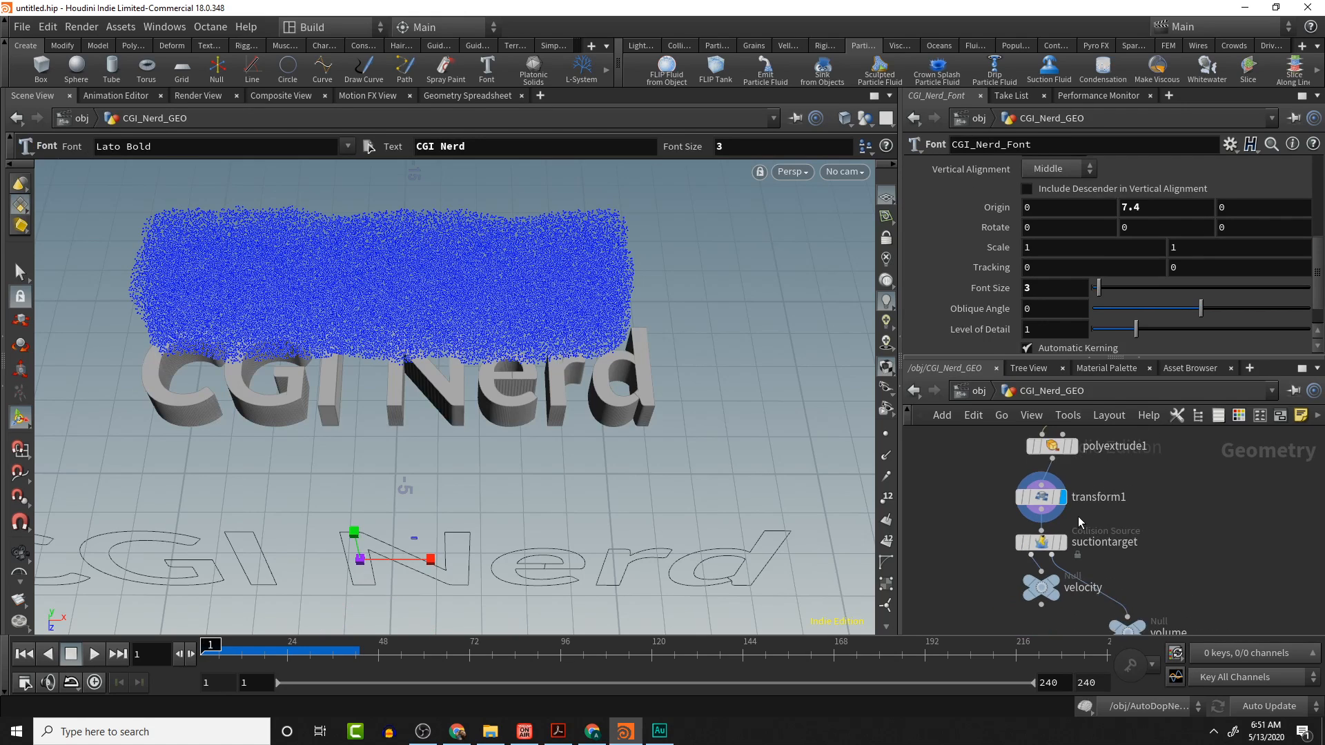
{"action": "scroll", "coordinate": [1078, 519], "scroll_direction": "down", "scroll_amount": 2}
{"action": "middle_click_drag", "start_coordinate": [1073, 522], "coordinate": [1036, 509]}
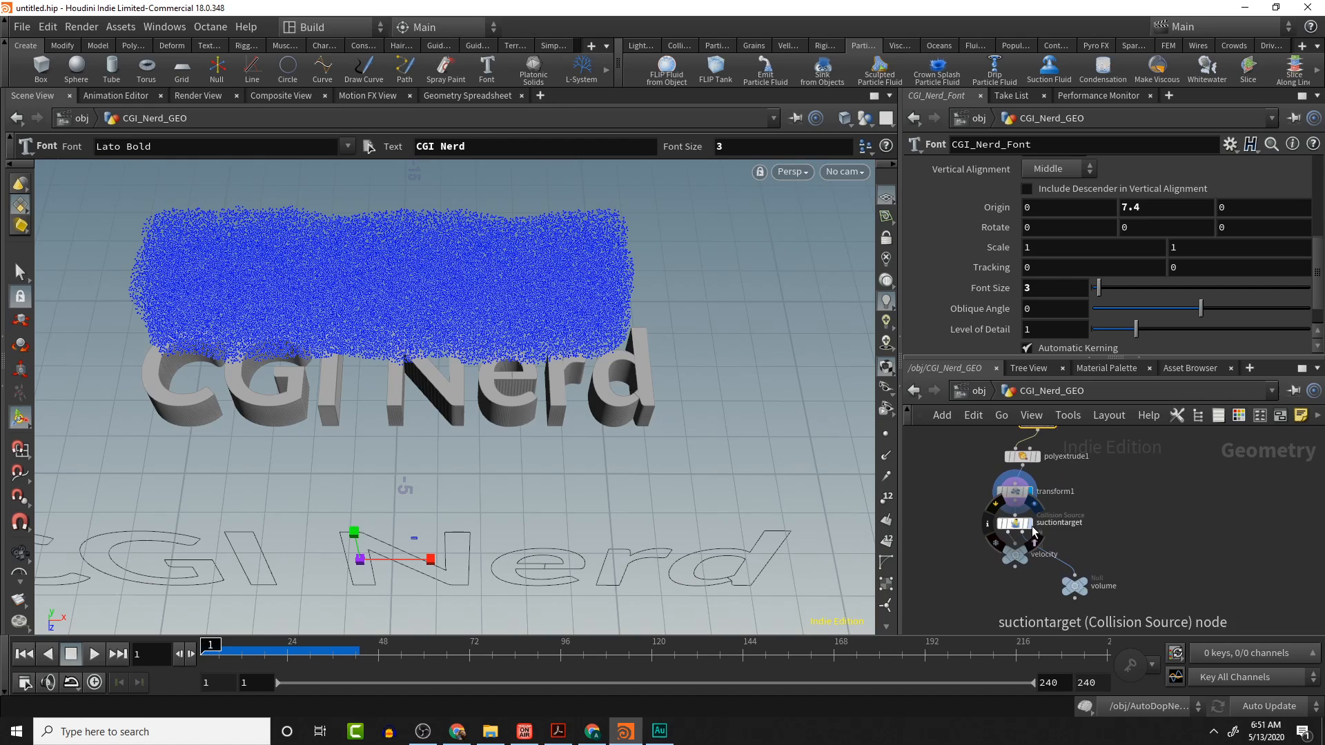
{"action": "middle_click_drag", "start_coordinate": [1024, 560], "coordinate": [1018, 540]}
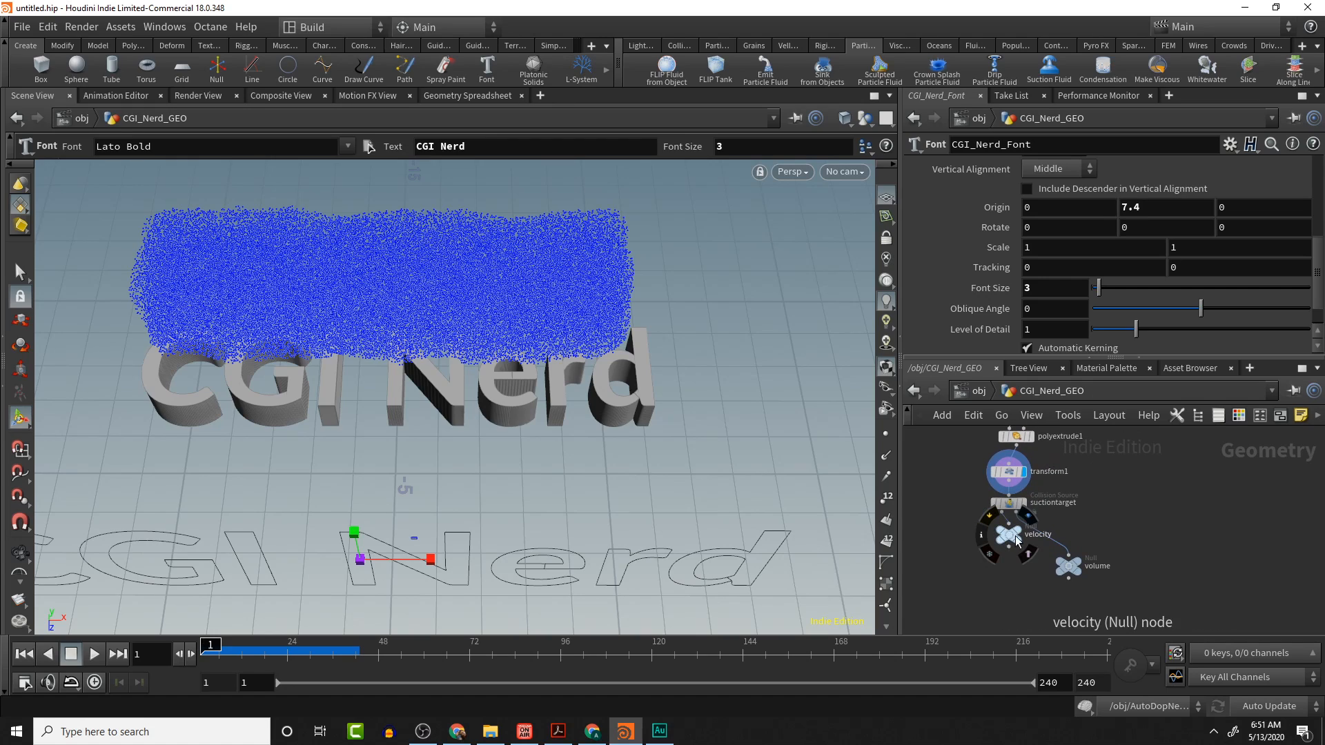
{"action": "left_click_drag", "start_coordinate": [1013, 543], "coordinate": [985, 545]}
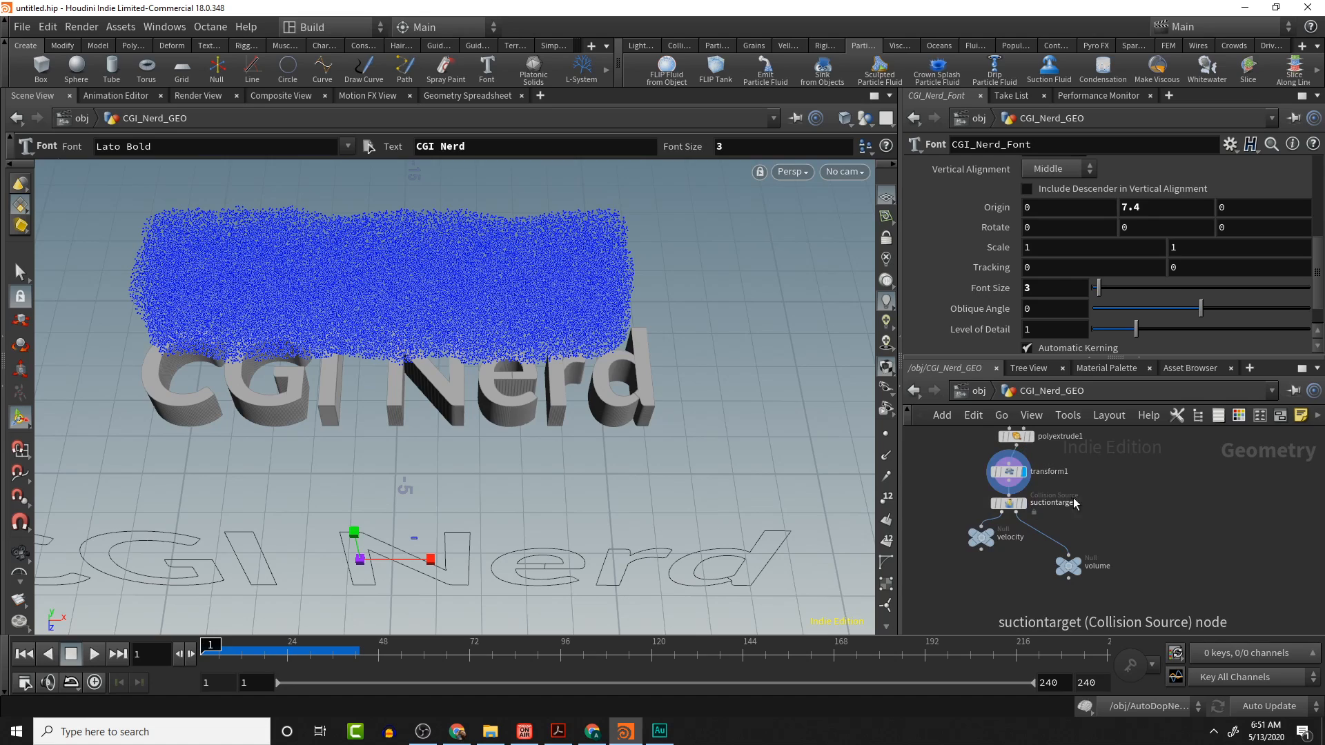
{"action": "scroll", "coordinate": [1077, 514], "scroll_direction": "down", "scroll_amount": 3}
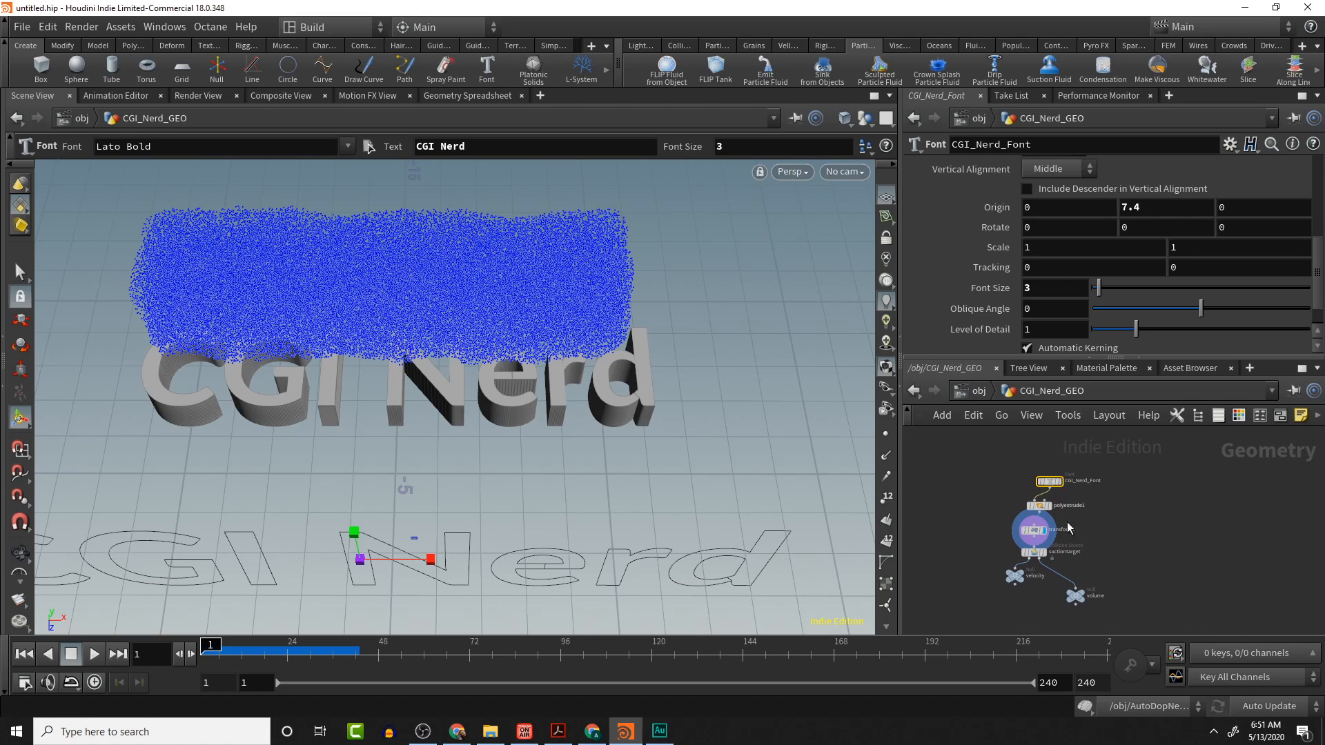
{"action": "scroll", "coordinate": [1066, 519], "scroll_direction": "up", "scroll_amount": 5}
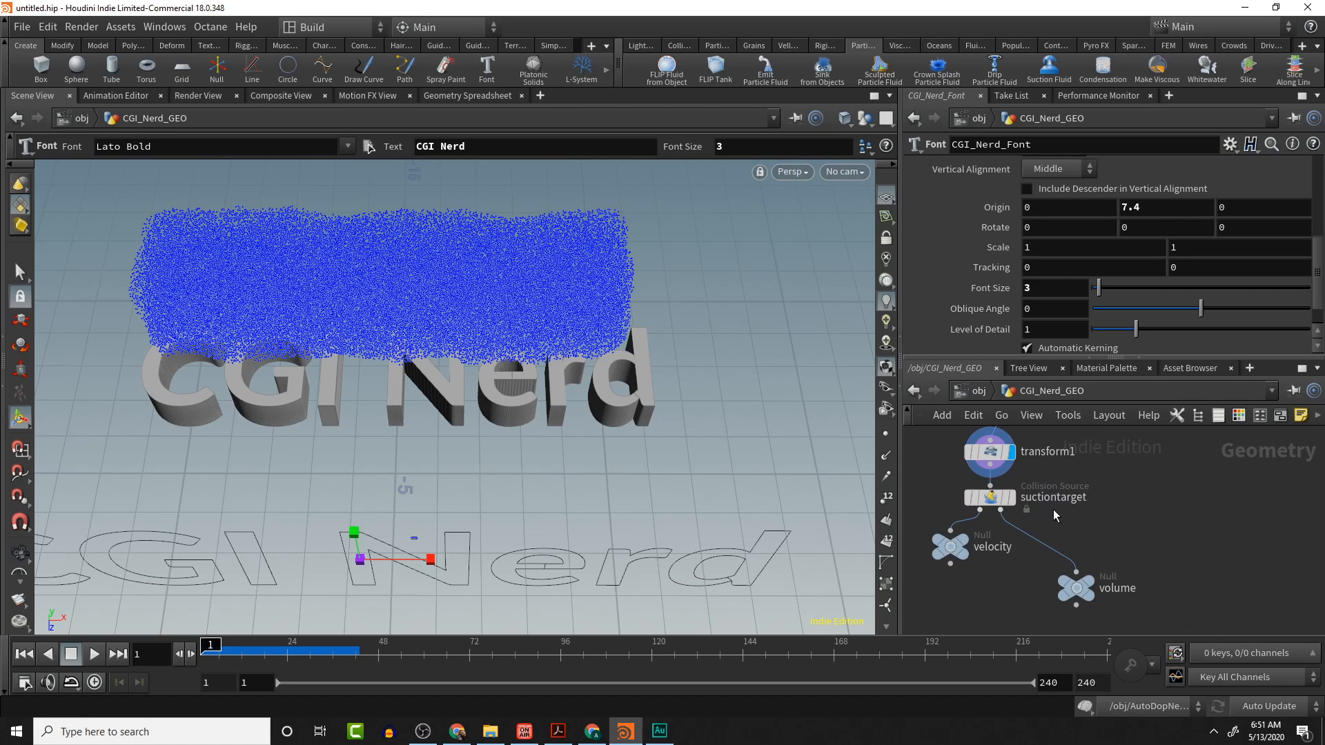
- Display the suctiontarget and volume nodes and inspect the voxelized collision volume of the text
{"action": "left_click", "coordinate": [1013, 503]}
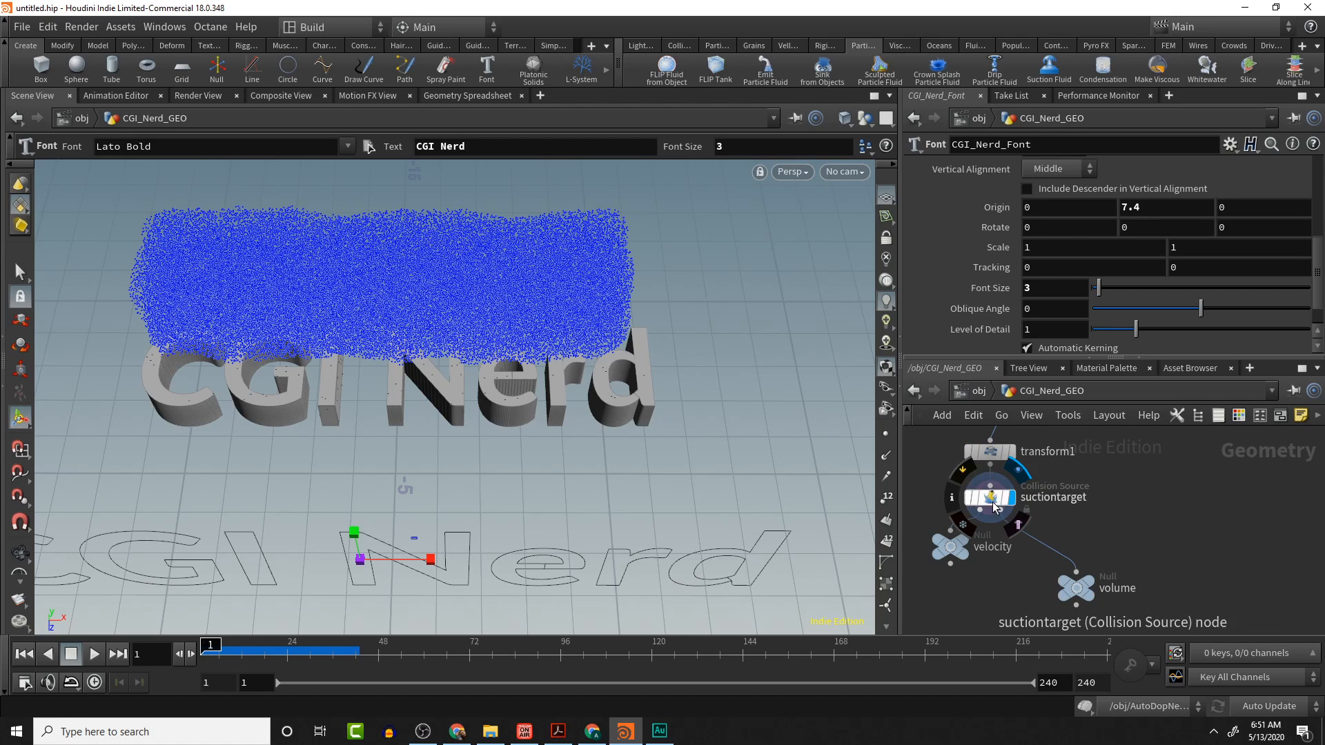
{"action": "key", "text": "Escape"}
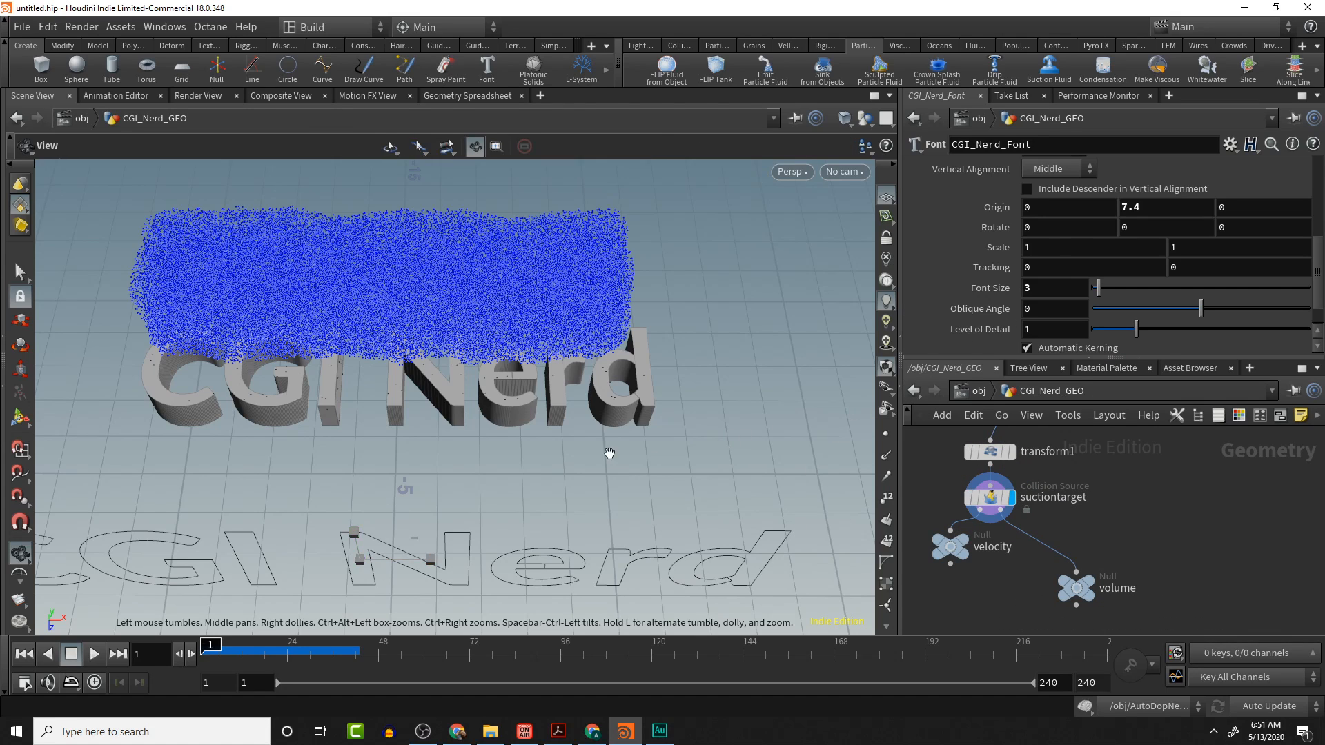
{"action": "left_click_drag", "start_coordinate": [735, 445], "coordinate": [491, 417]}
{"action": "scroll", "coordinate": [581, 355], "scroll_direction": "up", "scroll_amount": 8}
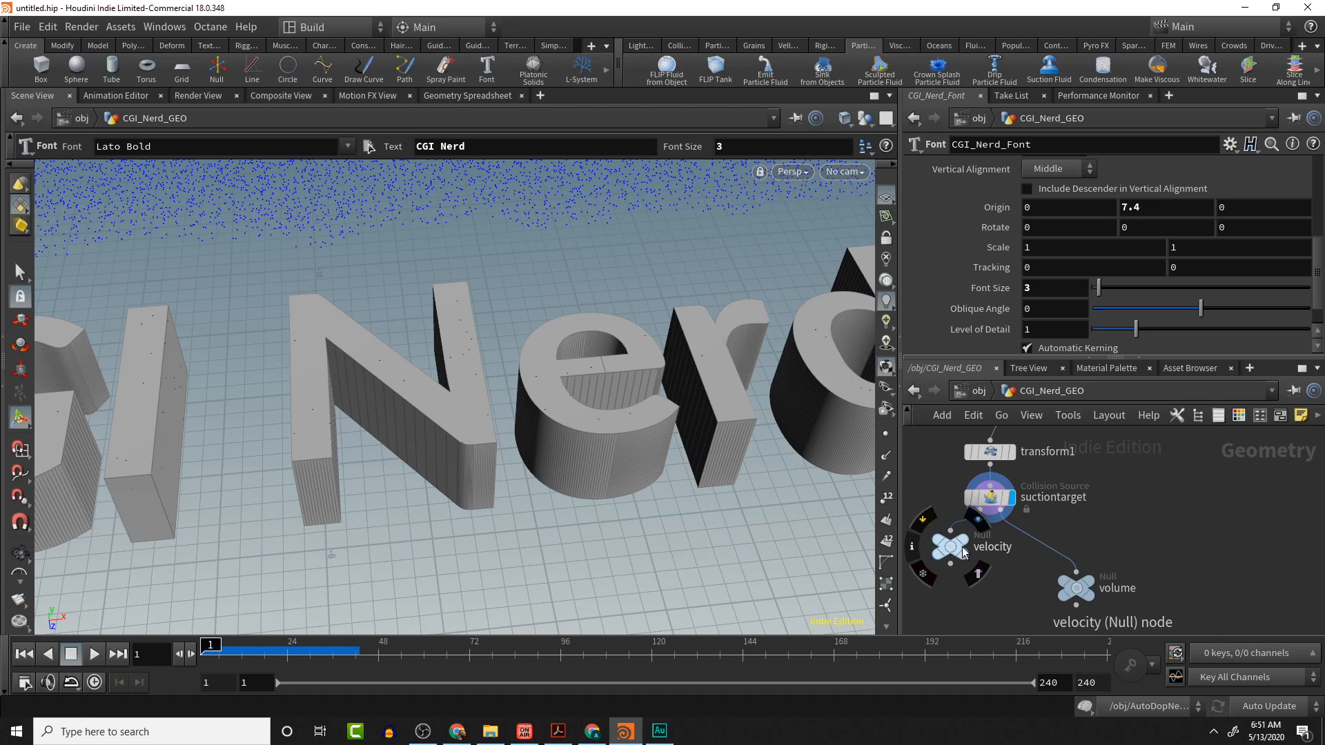
{"action": "left_click", "coordinate": [1089, 585]}
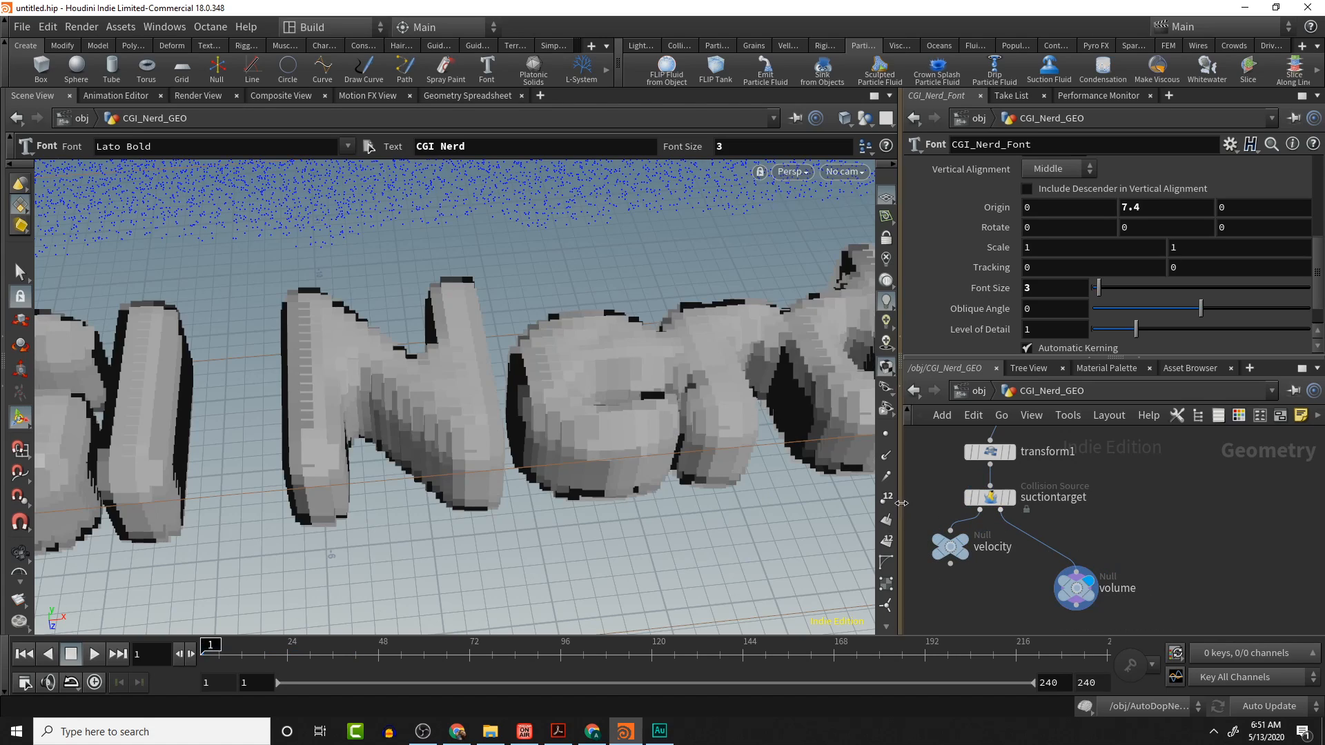
{"action": "key", "text": "Escape"}
{"action": "scroll", "coordinate": [536, 490], "scroll_direction": "down", "scroll_amount": 3}
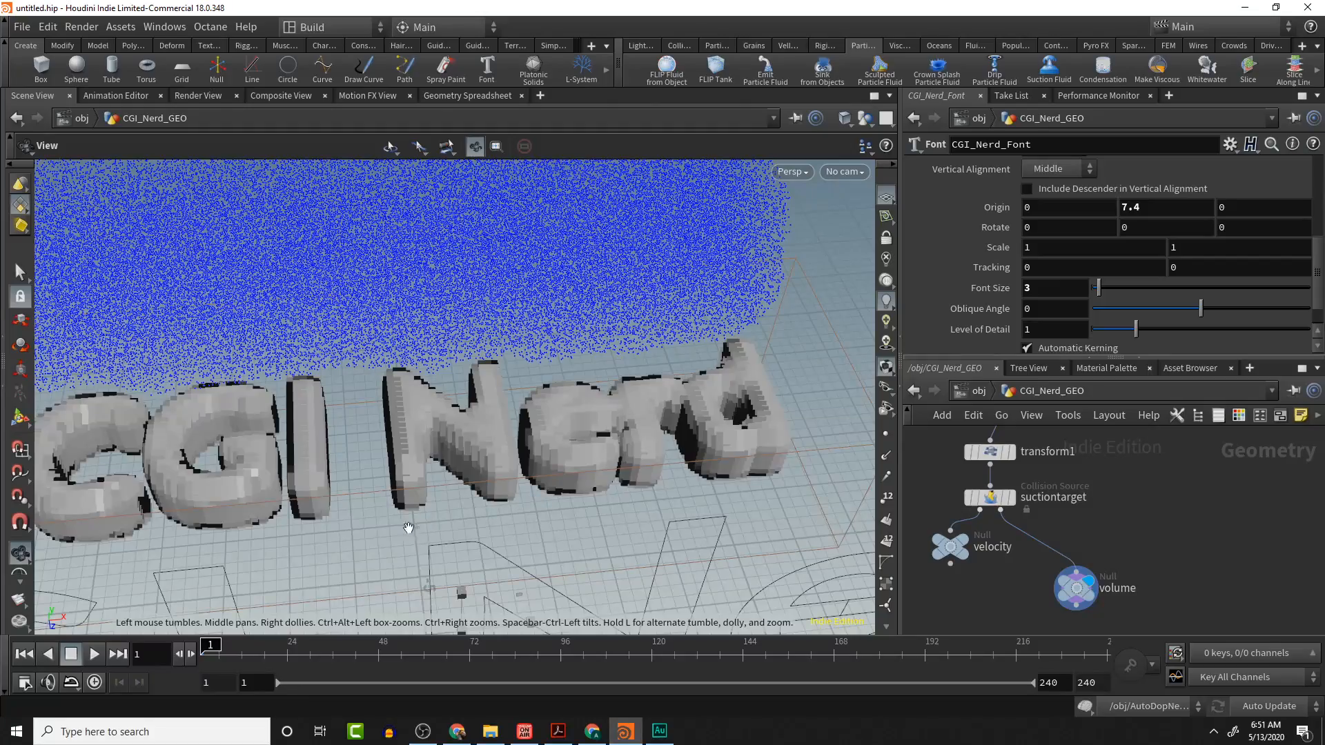
{"action": "scroll", "coordinate": [409, 529], "scroll_direction": "up", "scroll_amount": 2}
{"action": "scroll", "coordinate": [352, 459], "scroll_direction": "up", "scroll_amount": 3}
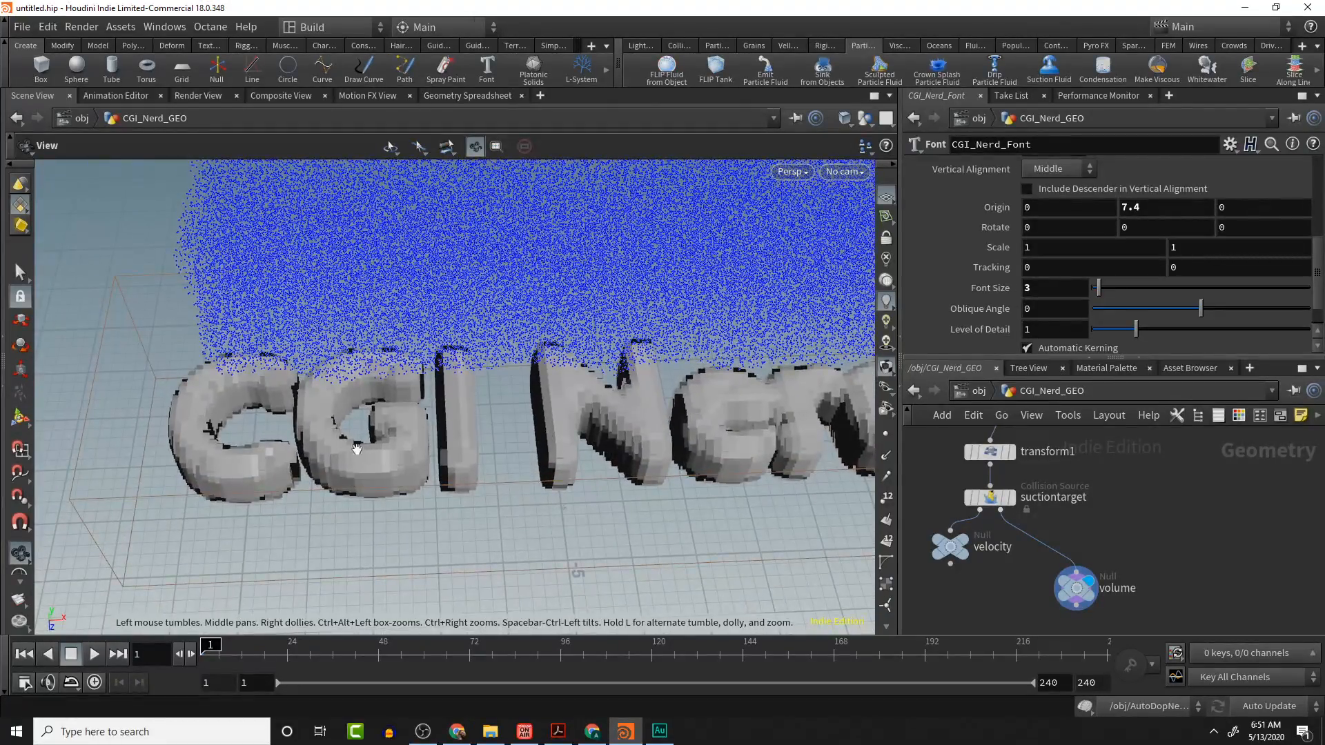
{"action": "left_click_drag", "start_coordinate": [739, 458], "coordinate": [645, 452]}
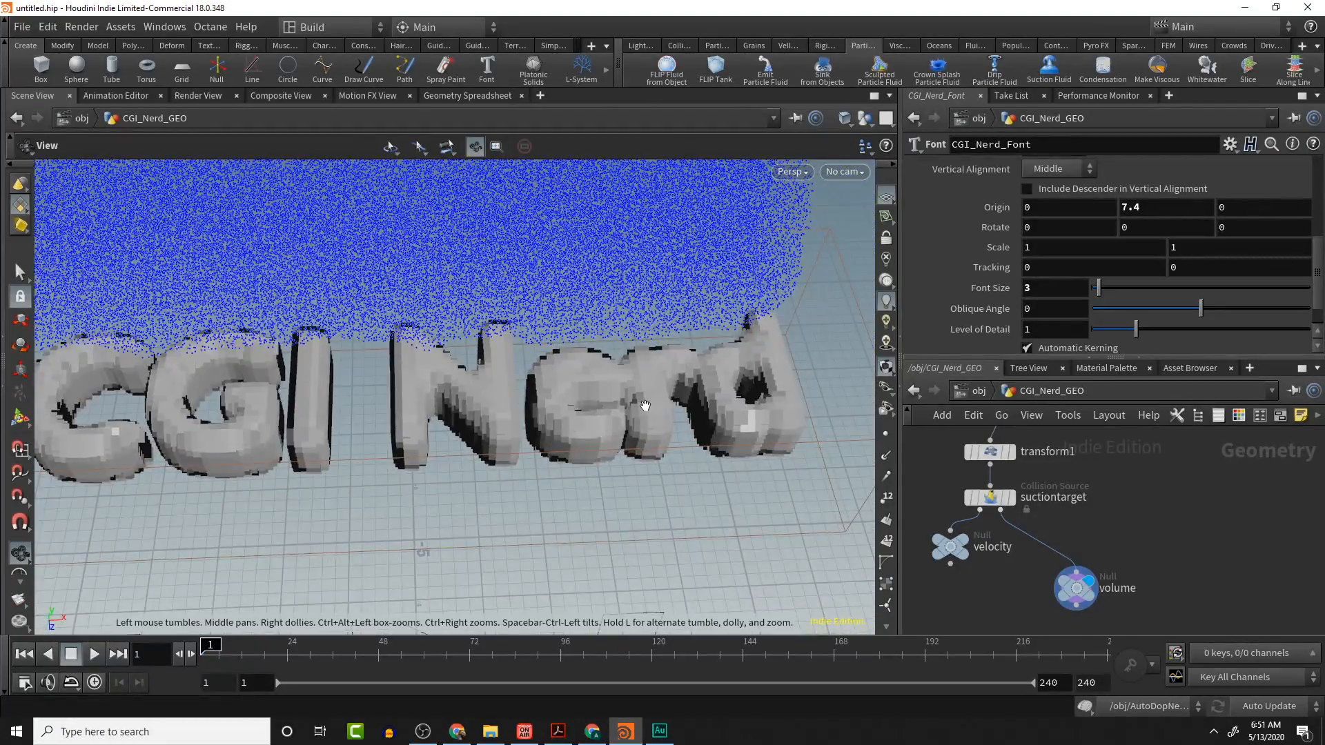
{"action": "left_click_drag", "start_coordinate": [645, 406], "coordinate": [437, 451]}
{"action": "key", "text": "Return"}
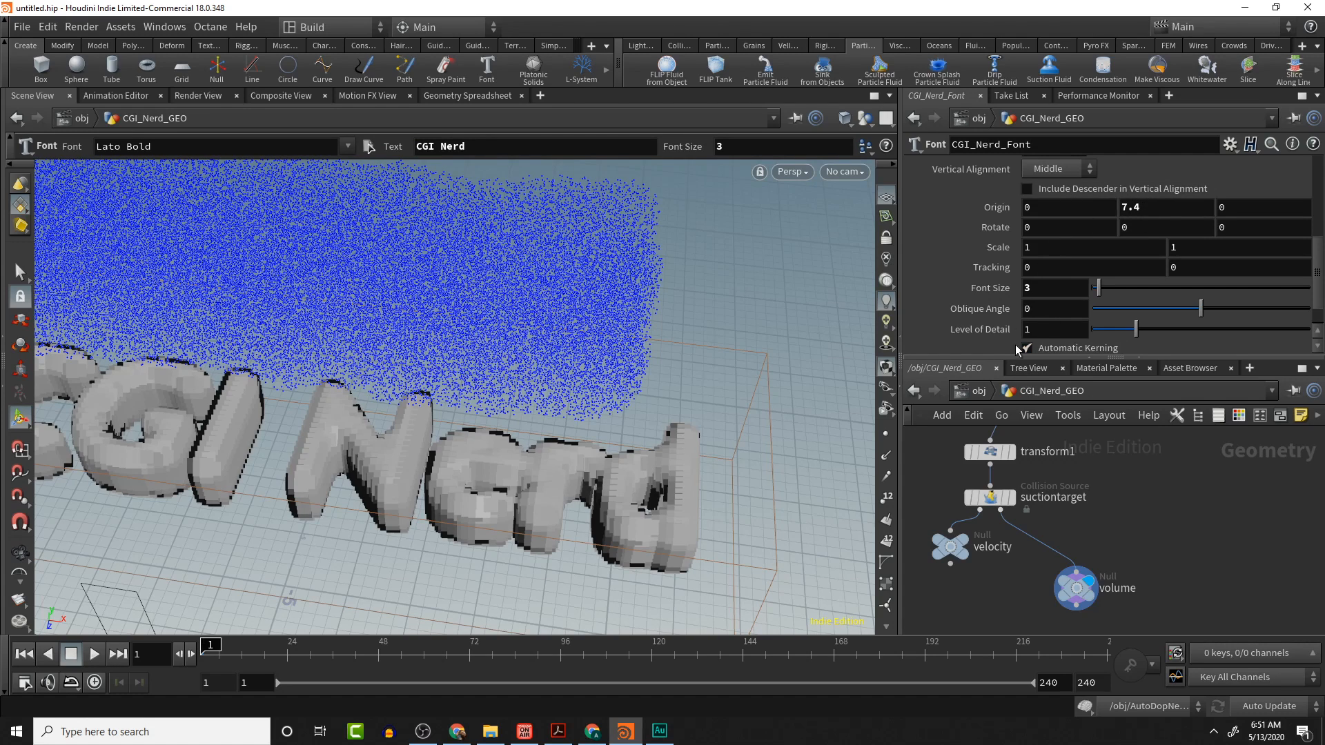
- Set the suctiontarget node's collision Voxel Size to 0.1
{"action": "left_click", "coordinate": [990, 496]}
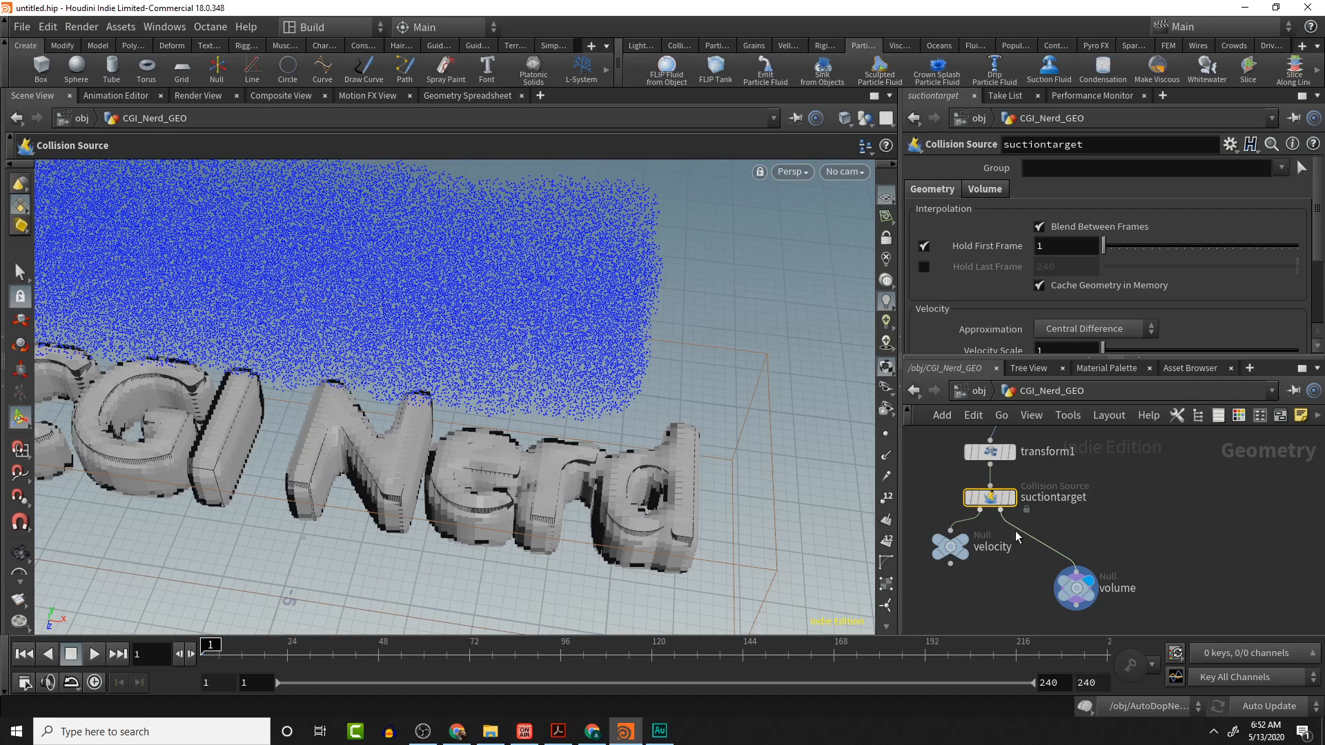
{"action": "left_click", "coordinate": [985, 191]}
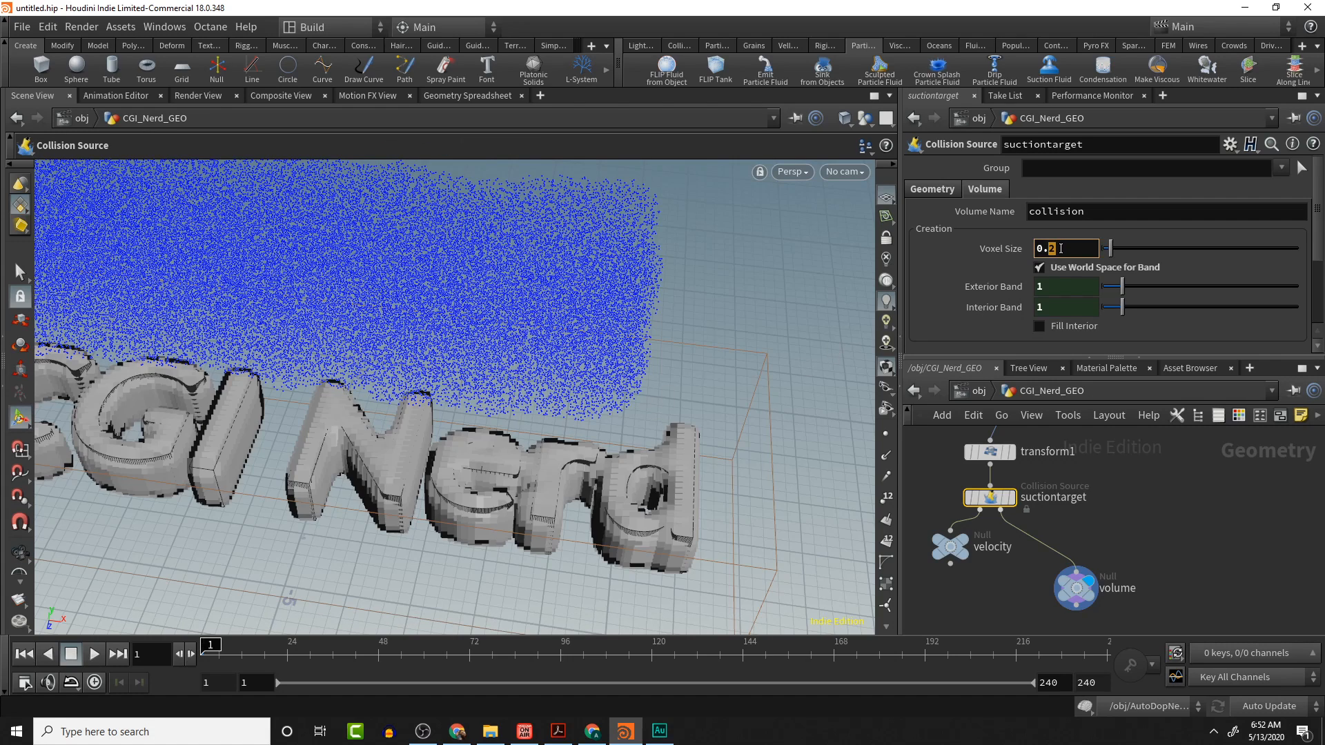
{"action": "type", "text": "."}
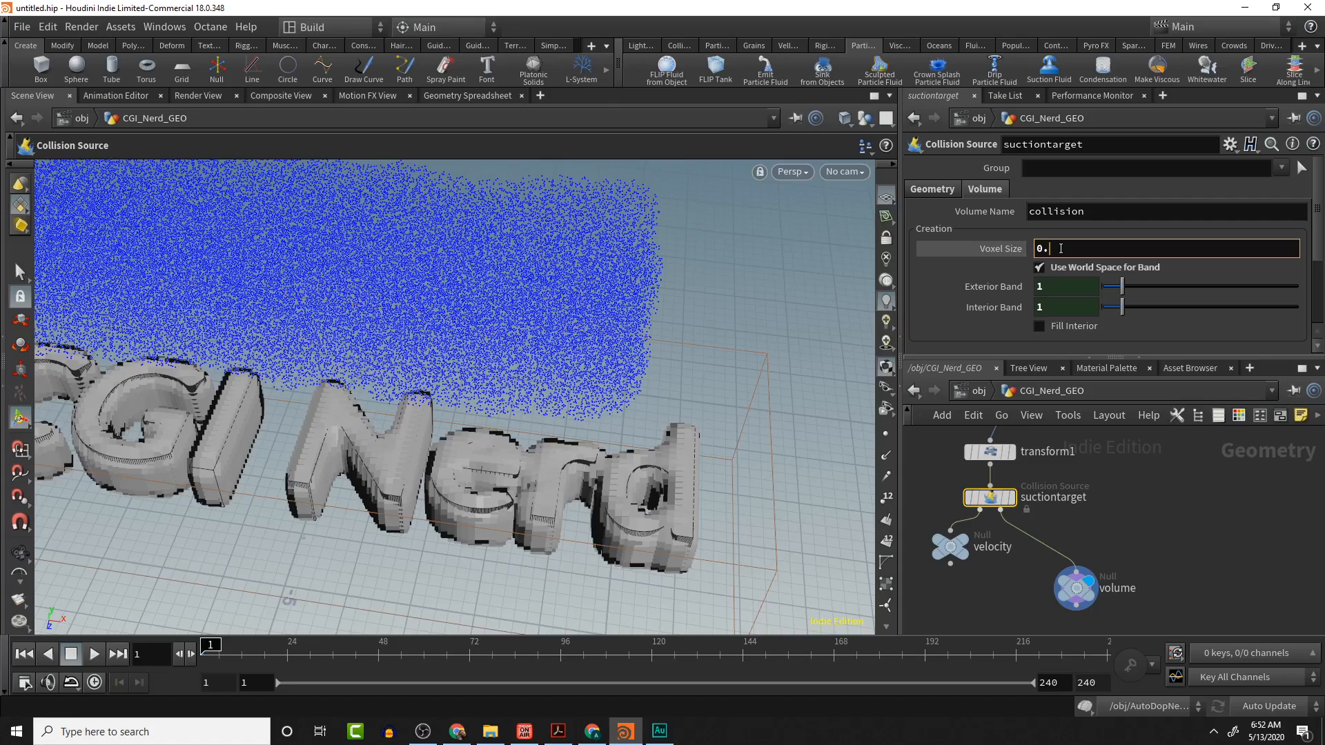
{"action": "type", "text": "1"}
{"action": "key", "text": "Return"}
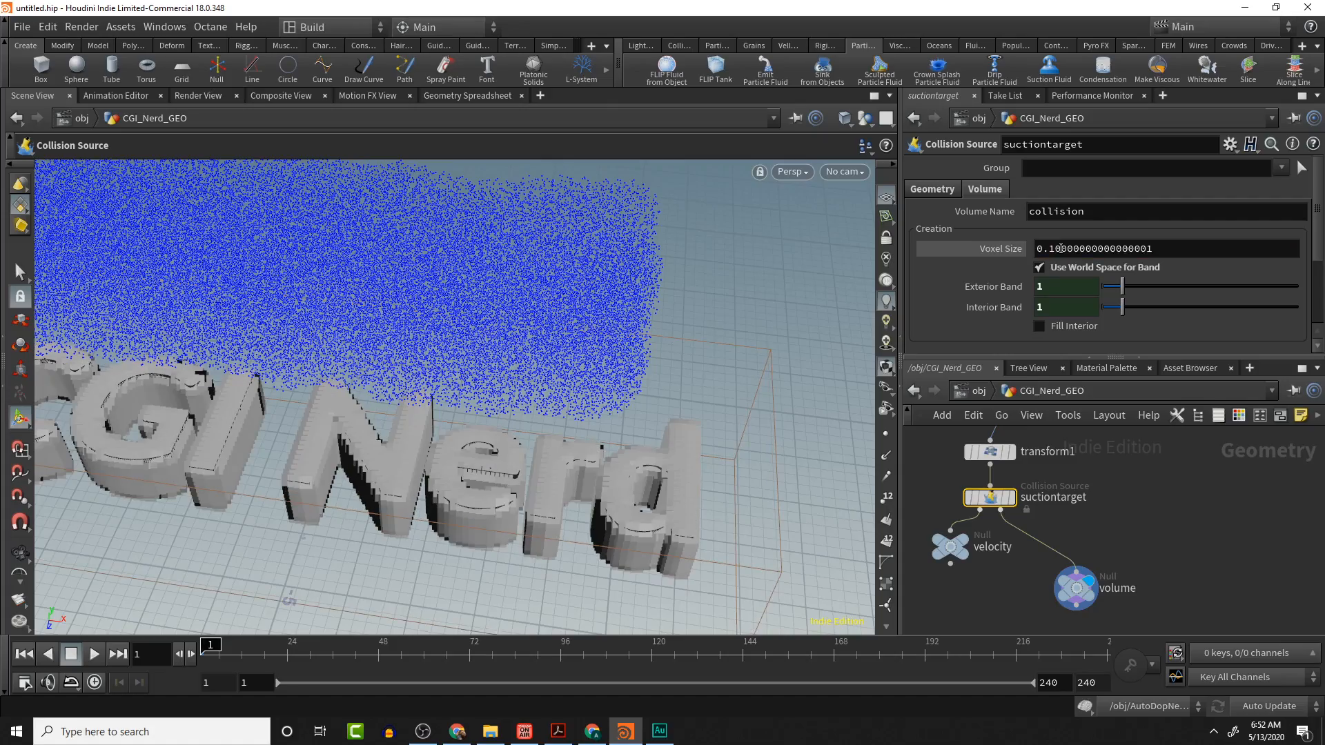
{"action": "left_click_drag", "start_coordinate": [497, 477], "coordinate": [591, 473], "text": "alt"}
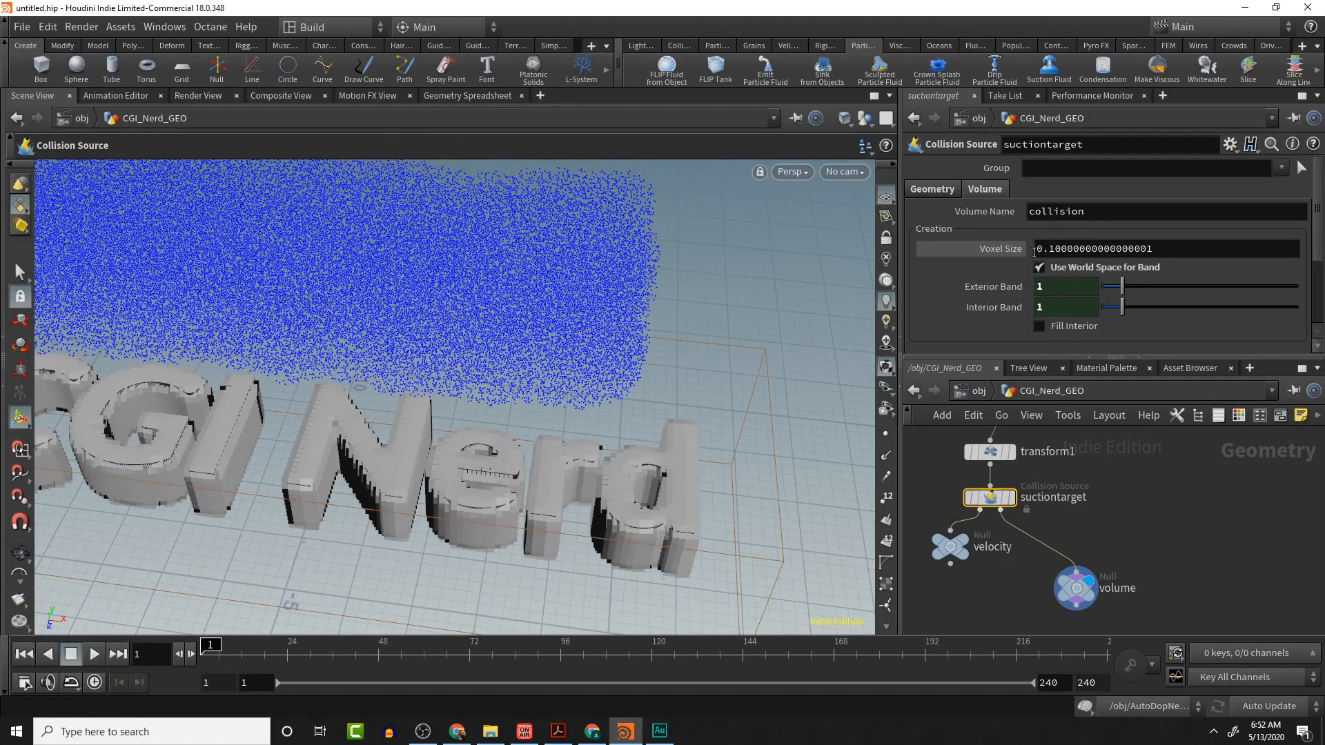
- Try to set the Voxel Size to 0.05 and undo the entry
{"action": "left_click_drag", "start_coordinate": [1047, 248], "coordinate": [1157, 232]}
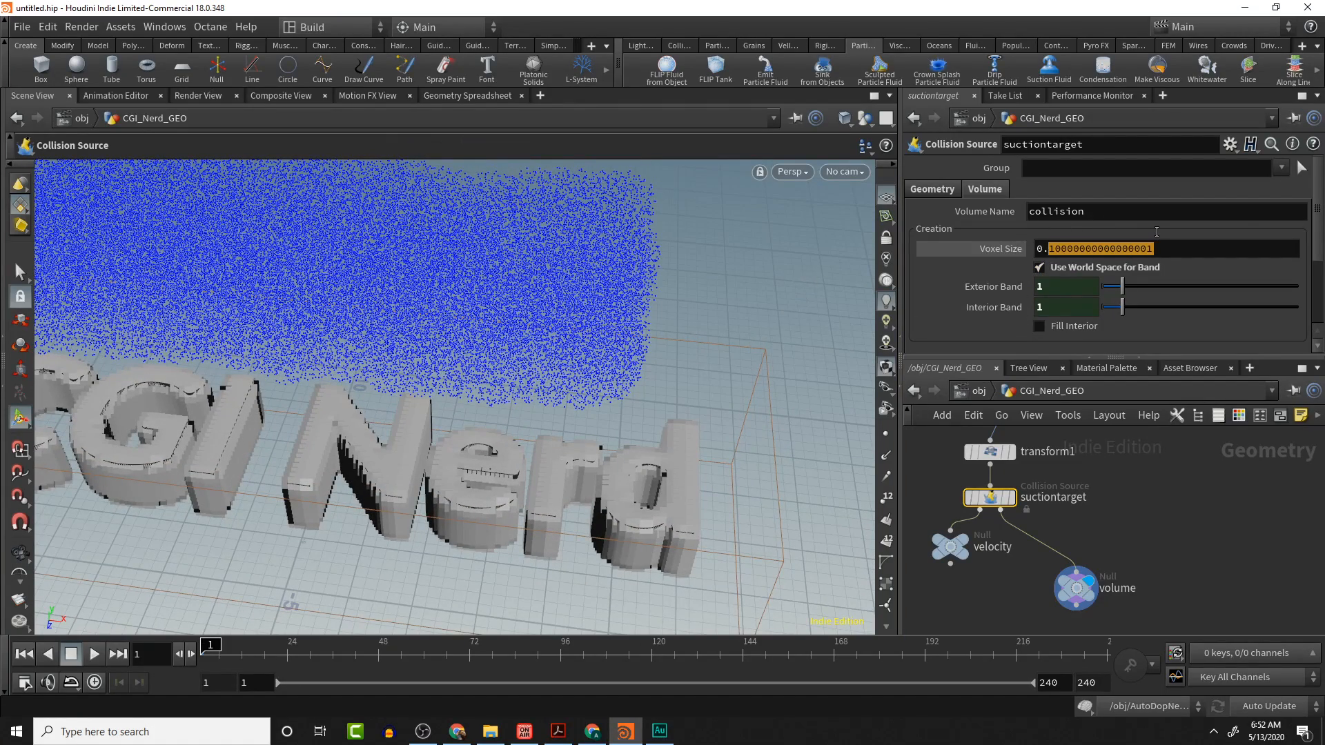
{"action": "type", "text": ".05"}
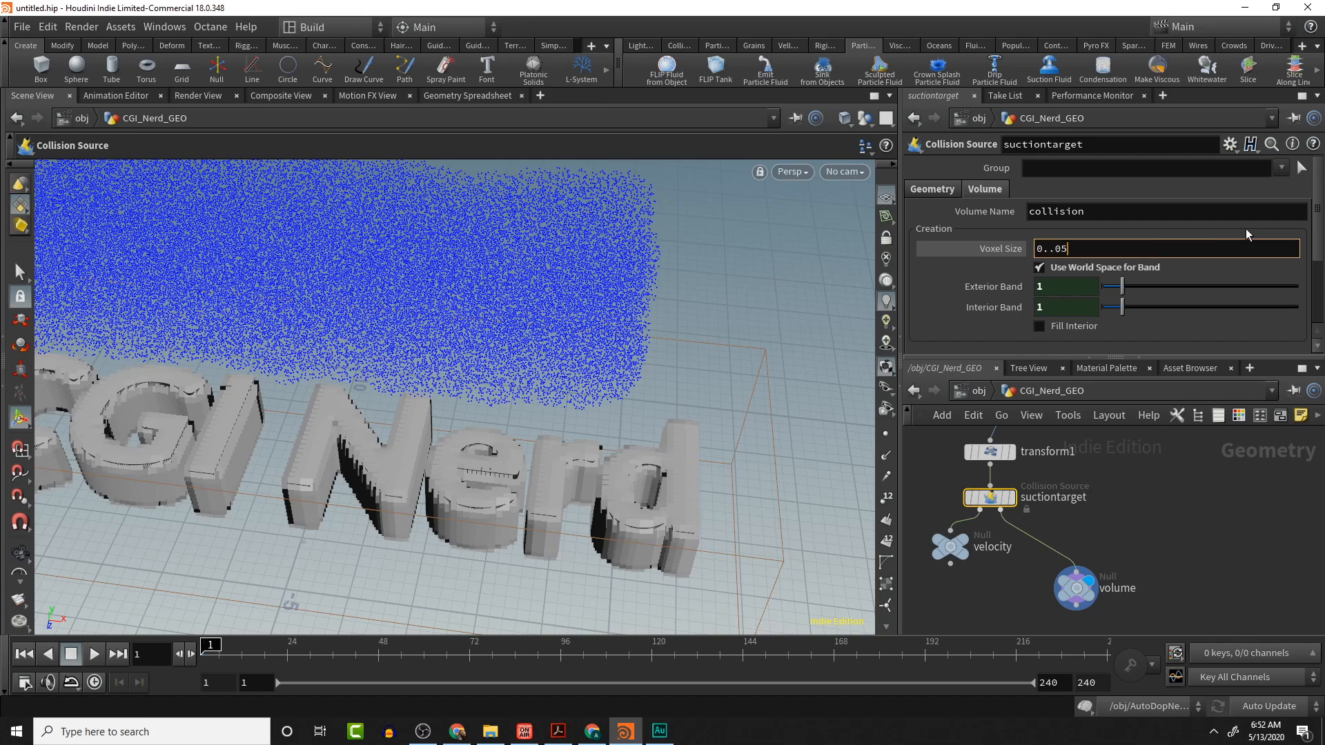
{"action": "key", "text": "Return"}
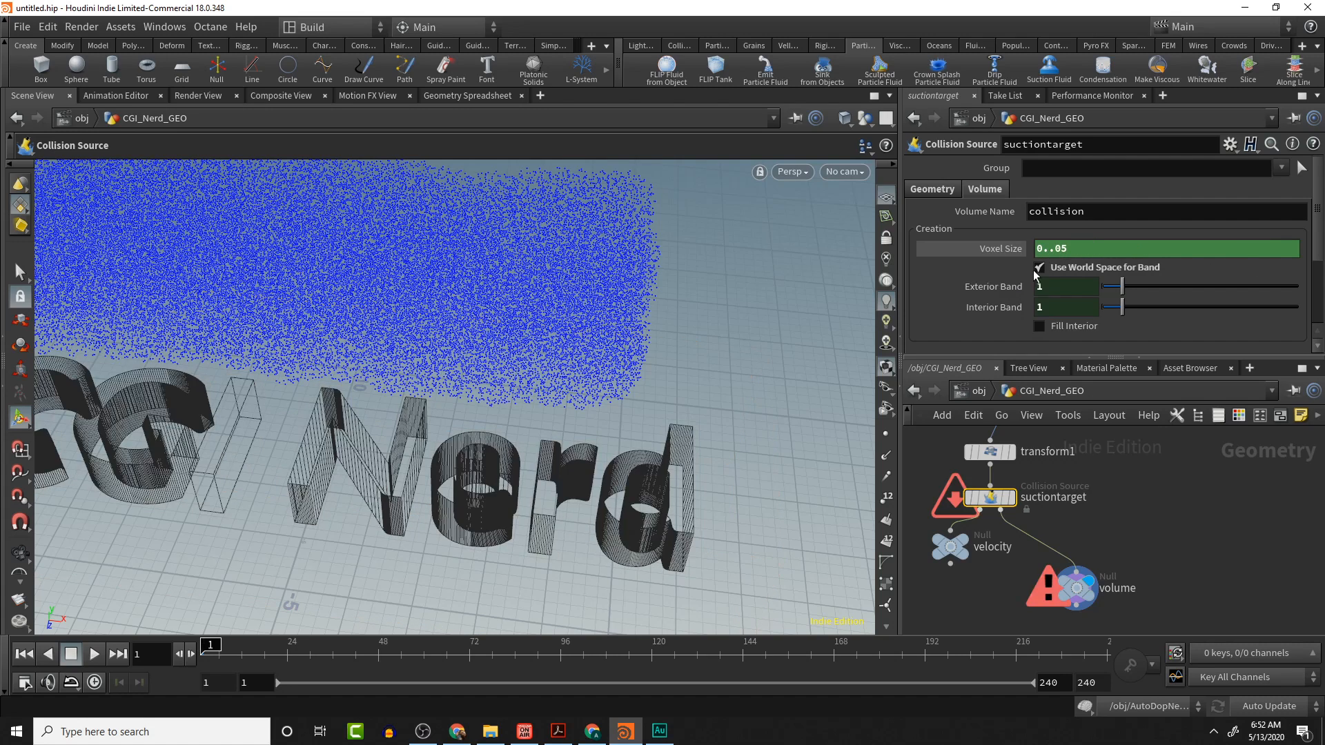
{"action": "key", "text": "ctrl+z"}
- Set the suctiontarget node's Voxel Size to 0.05
{"action": "left_click_drag", "start_coordinate": [1048, 249], "coordinate": [1155, 248]}
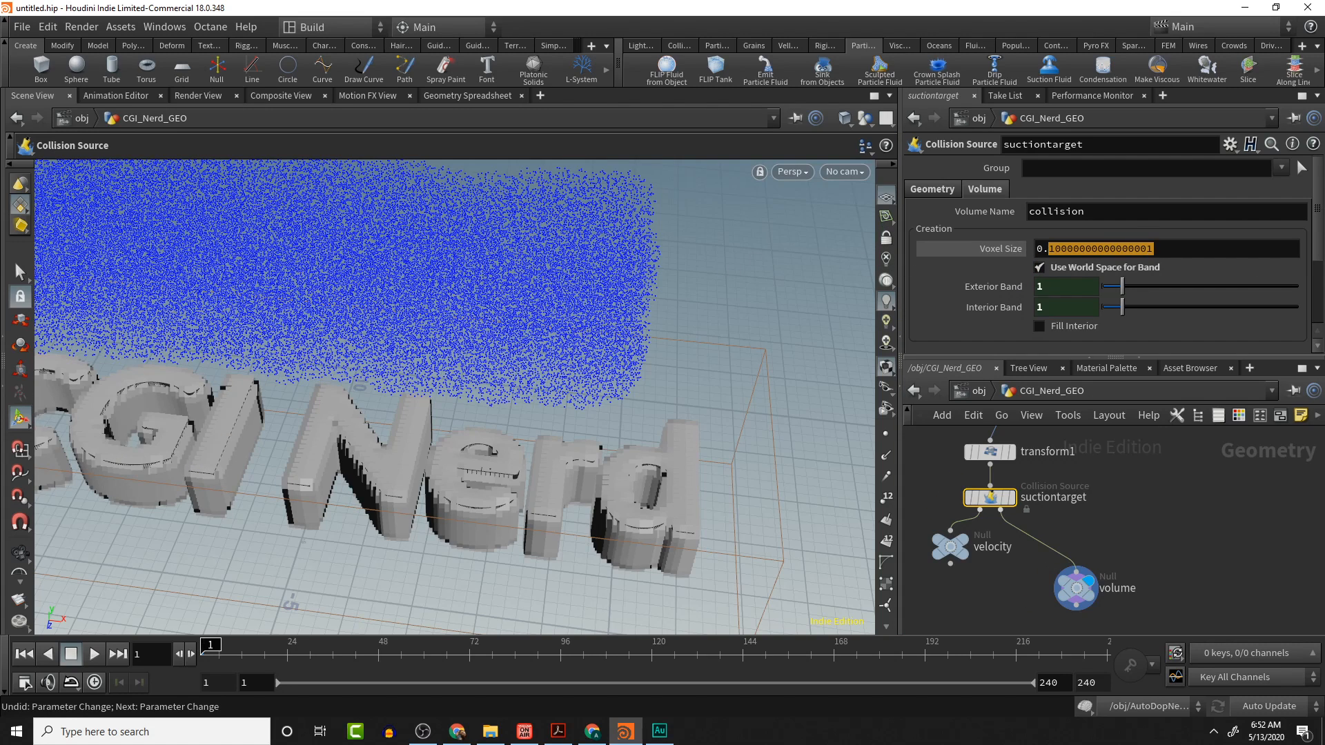
{"action": "type", "text": "0.05"}
{"action": "key", "text": "Return"}
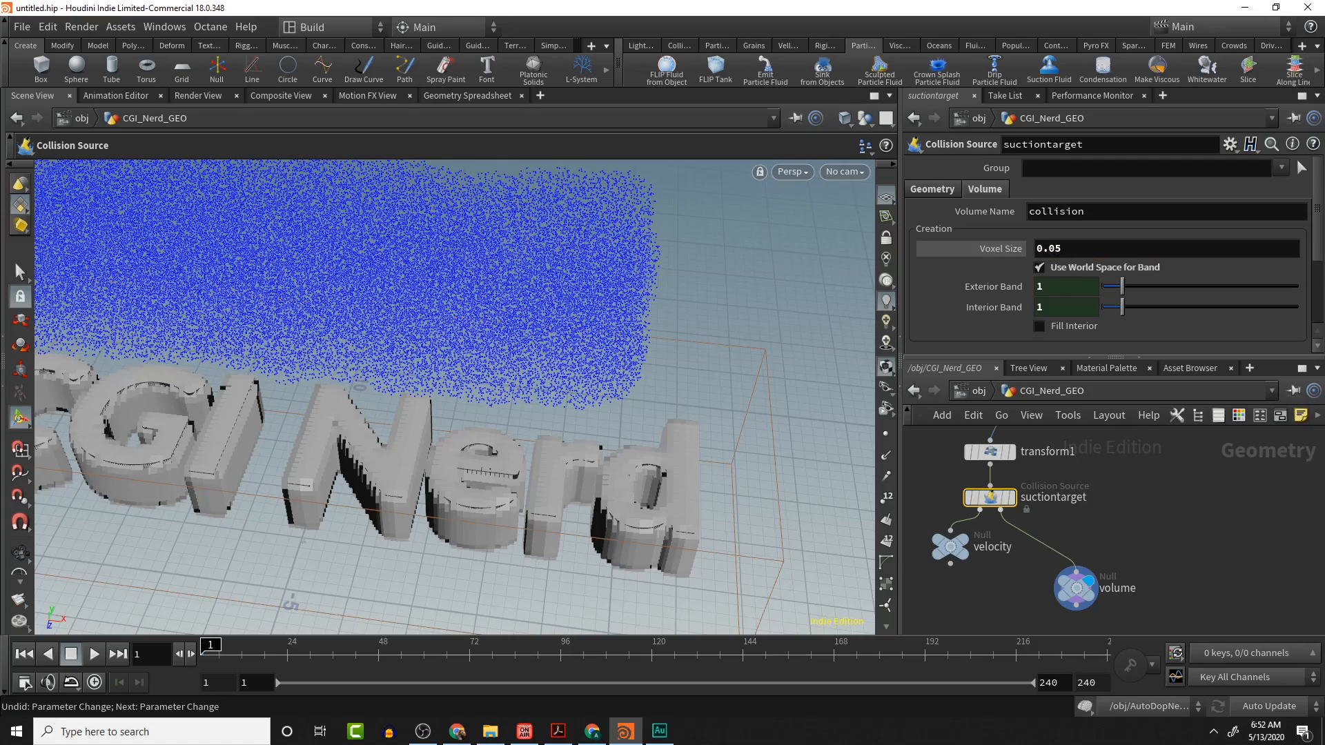
{"action": "key", "text": "Escape"}
- Orbit around the text to check the finer collision volume and return to object level
{"action": "left_click_drag", "start_coordinate": [572, 436], "coordinate": [296, 416]}
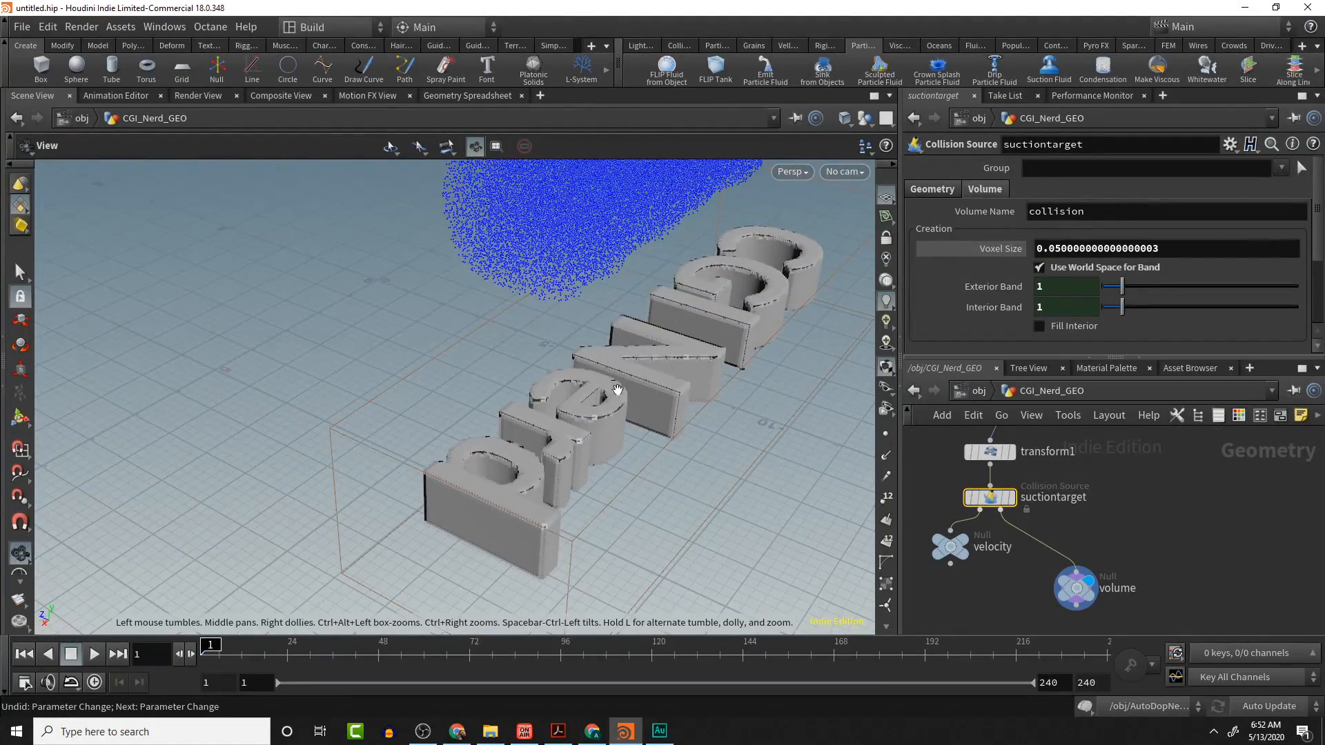
{"action": "left_click_drag", "start_coordinate": [617, 390], "coordinate": [813, 424]}
{"action": "left_click", "coordinate": [1021, 434]}
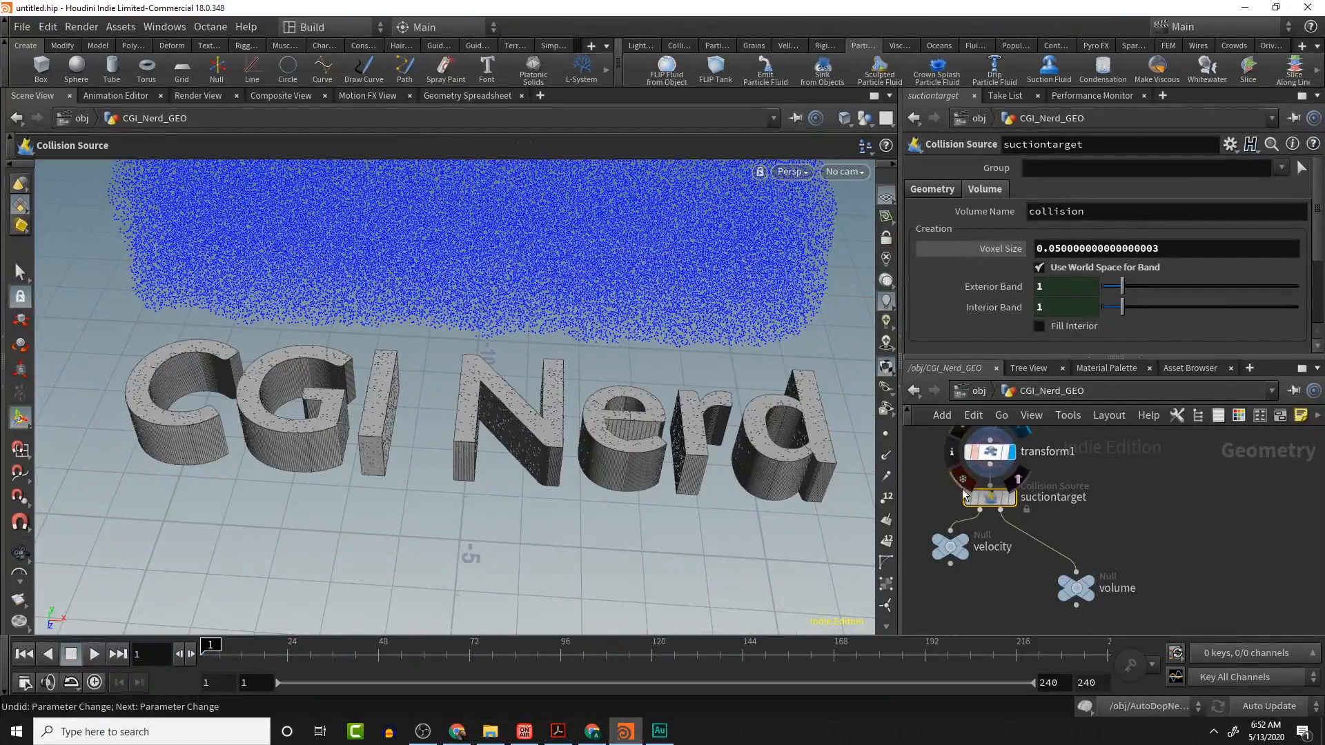
{"action": "left_click", "coordinate": [979, 390]}
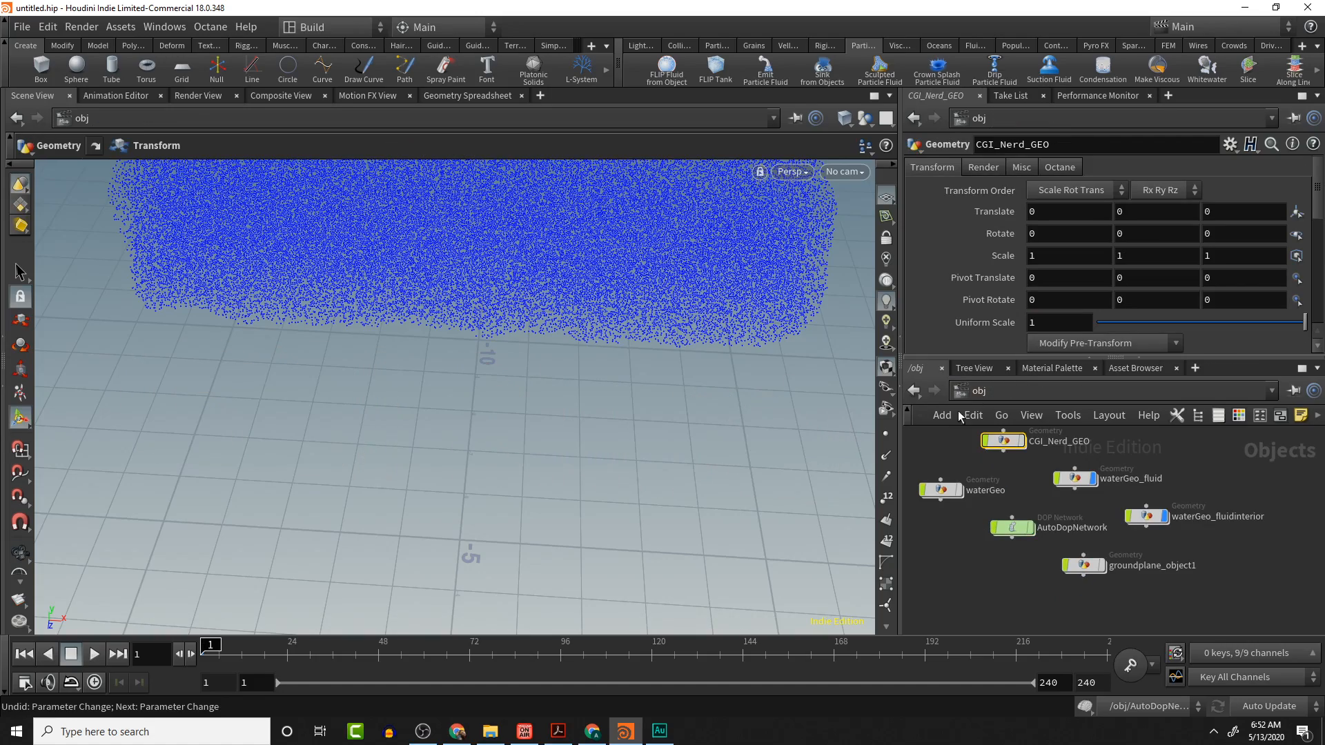
{"action": "key", "text": "Escape"}
{"action": "scroll", "coordinate": [580, 511], "scroll_direction": "down", "scroll_amount": 6}
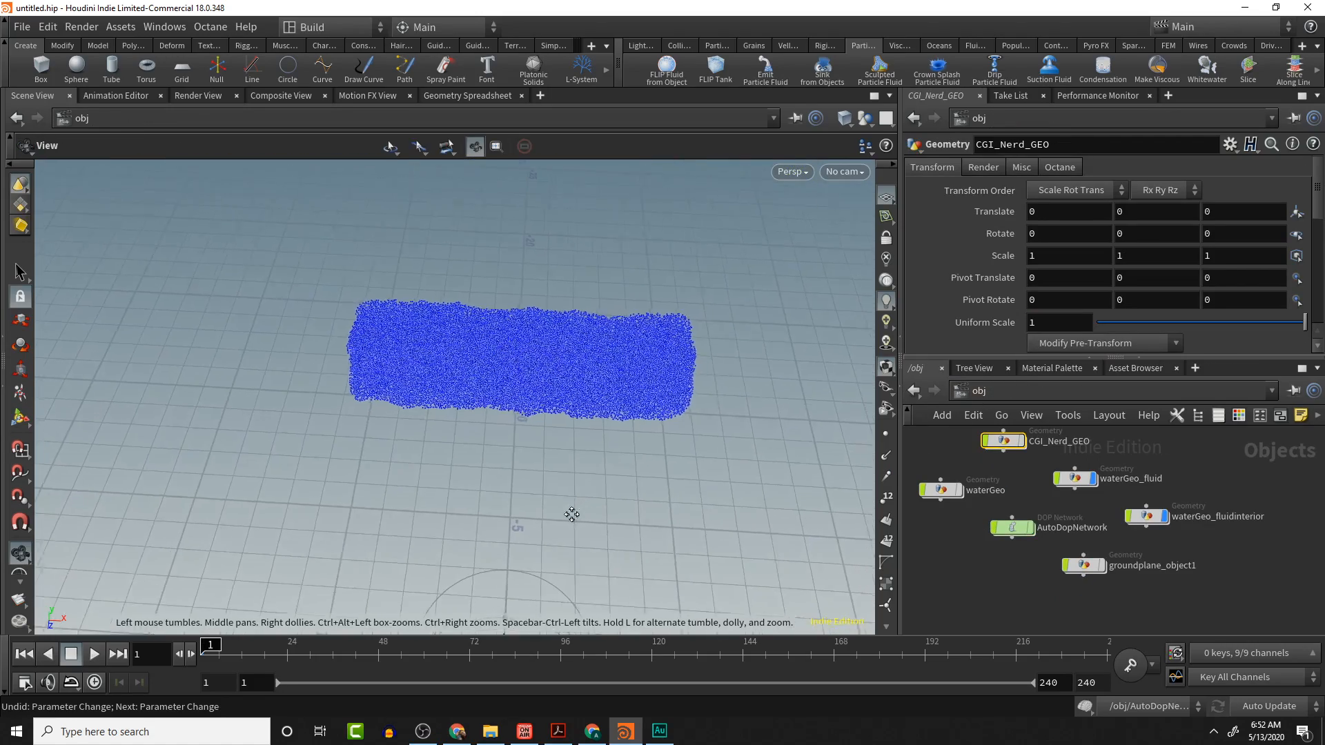
- Orbit around the fluid box and play the simulation from frame 1 to watch it fall onto the text
{"action": "left_click_drag", "start_coordinate": [572, 514], "coordinate": [503, 524]}
{"action": "key", "text": "t"}
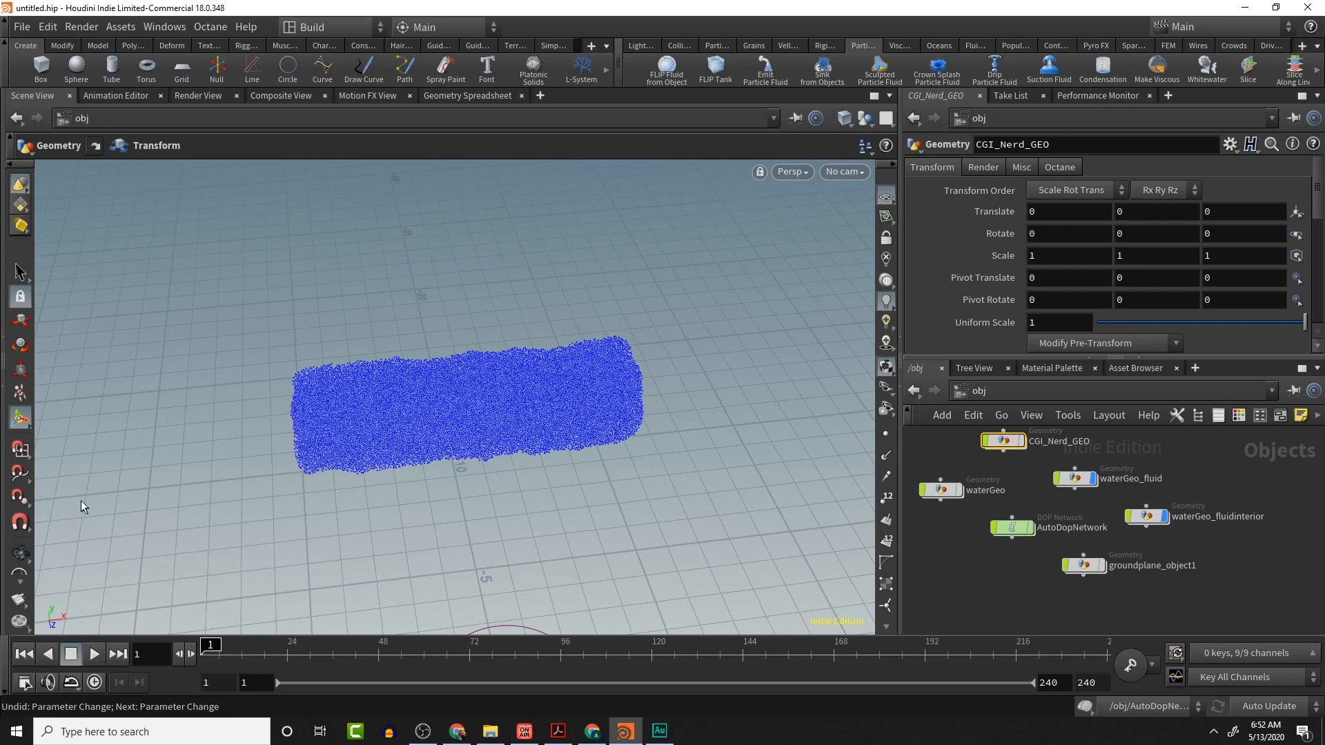
{"action": "key", "text": "Escape"}
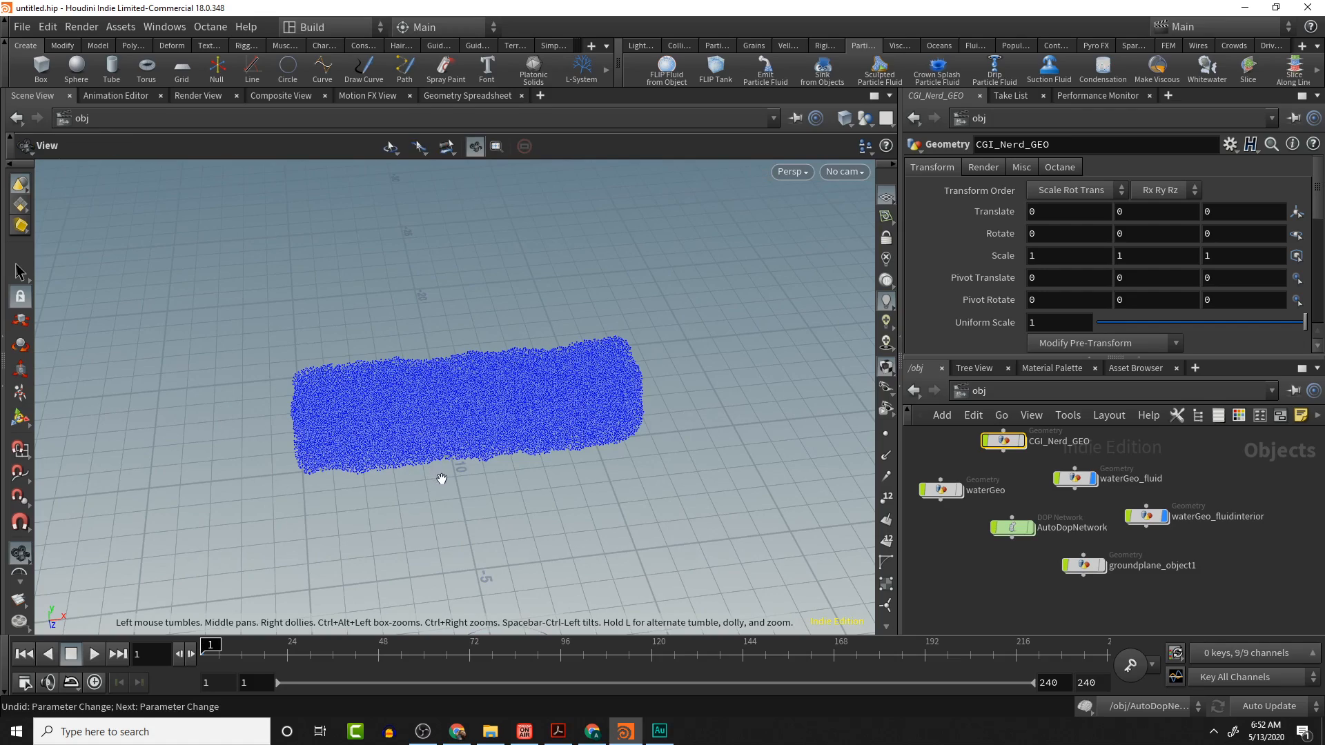
{"action": "middle_click_drag", "start_coordinate": [433, 474], "coordinate": [425, 447]}
{"action": "left_click_drag", "start_coordinate": [425, 446], "coordinate": [399, 445]}
{"action": "scroll", "coordinate": [399, 451], "scroll_direction": "down", "scroll_amount": 4}
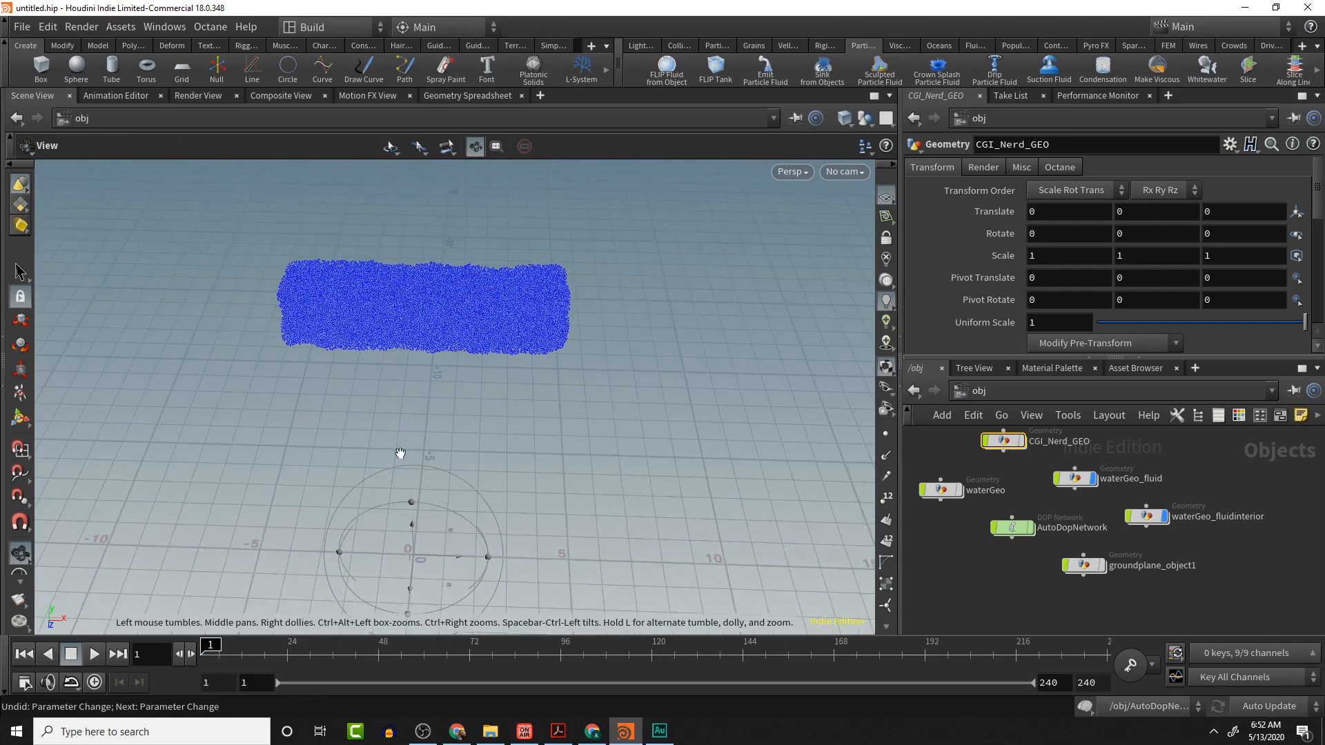
{"action": "middle_click_drag", "start_coordinate": [391, 453], "coordinate": [390, 403]}
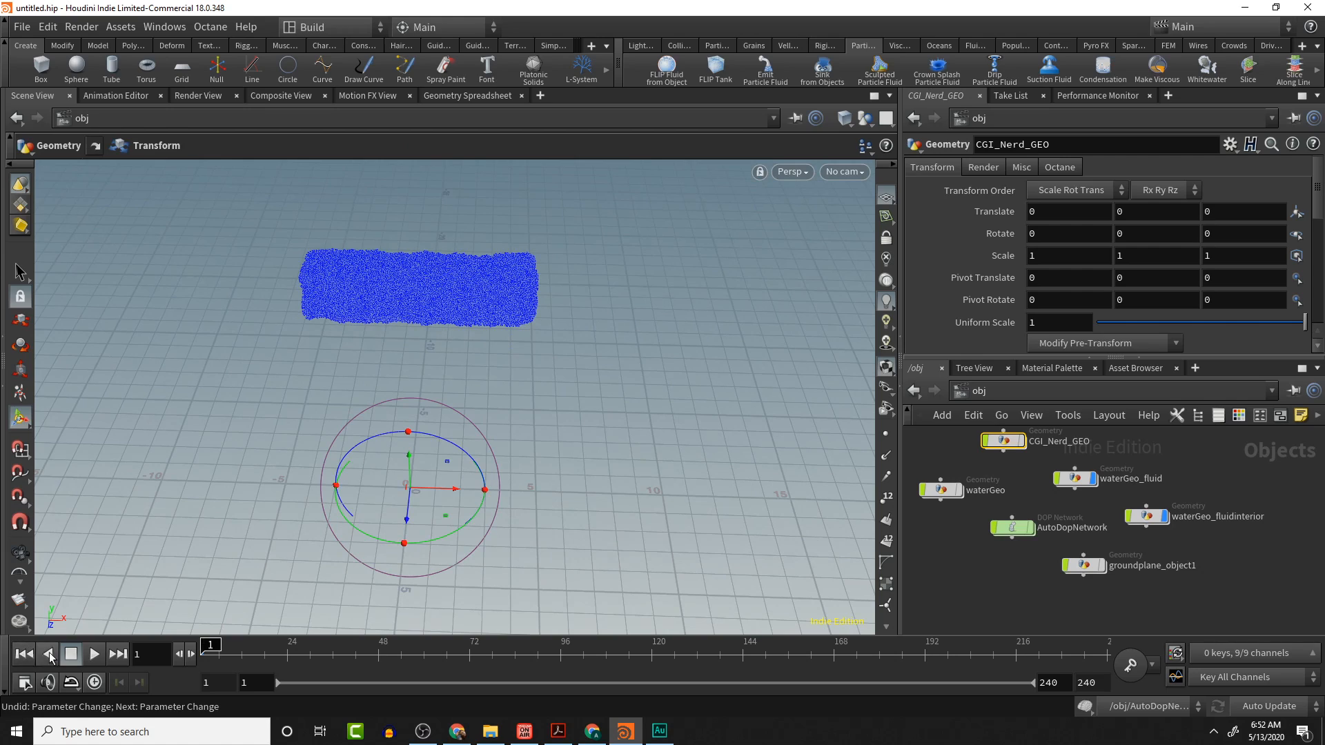
{"action": "left_click", "coordinate": [94, 654]}
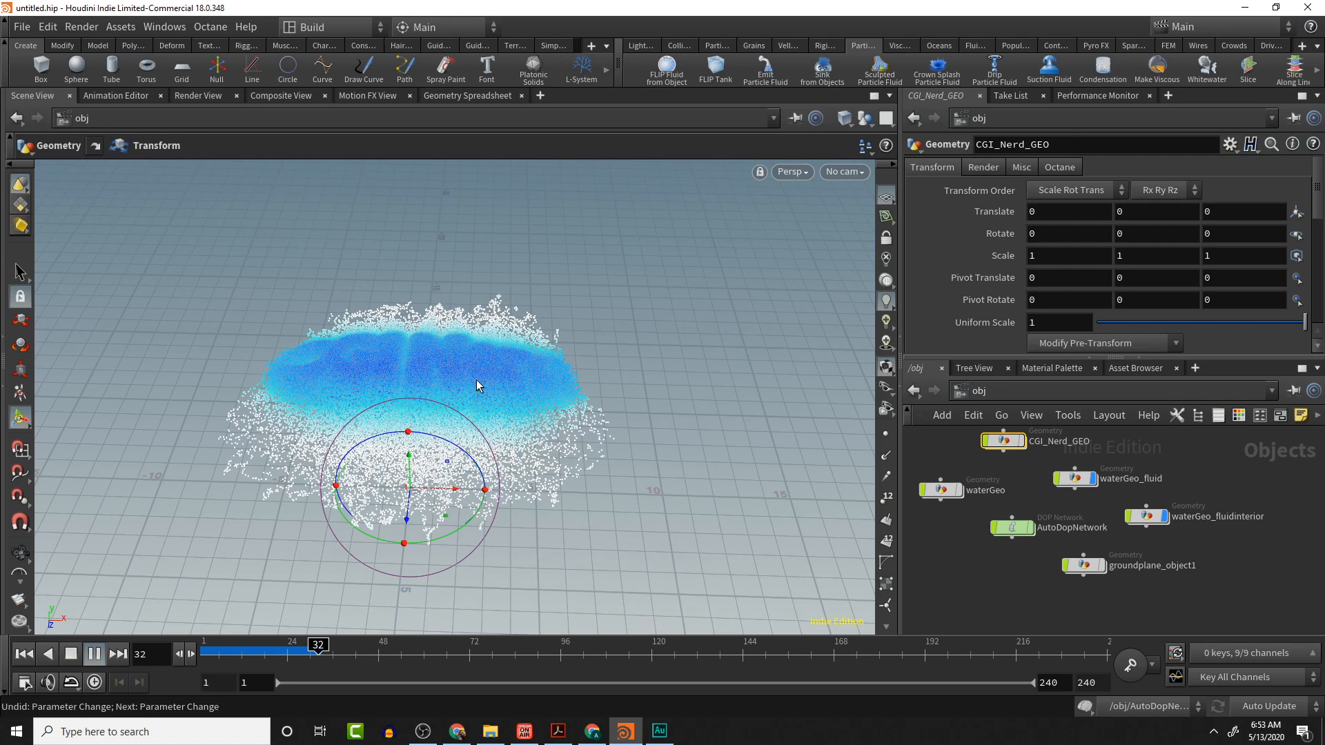
- Stop playback and orbit and zoom around the fluid to inspect how it gathers around the letters
{"action": "key", "text": "Escape"}
{"action": "key", "text": "t"}
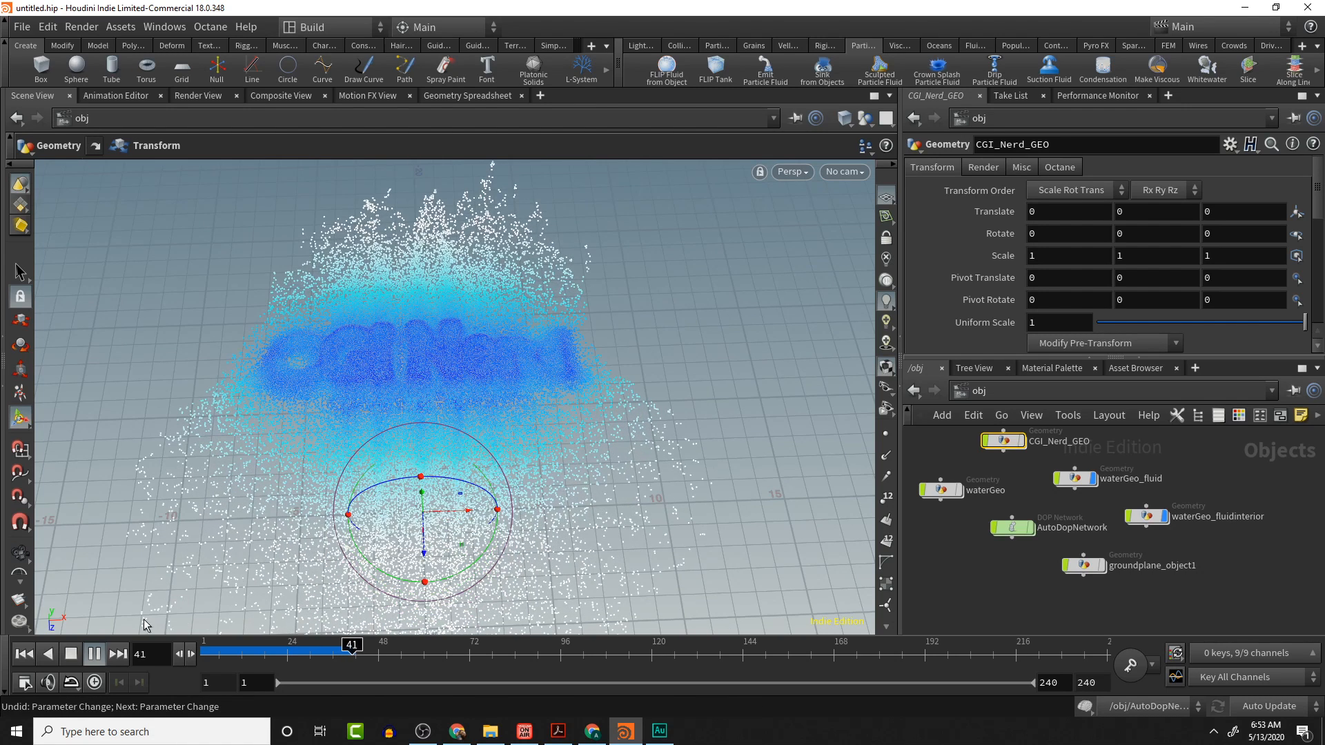
{"action": "left_click", "coordinate": [71, 654]}
{"action": "key", "text": "Escape"}
{"action": "left_click_drag", "start_coordinate": [643, 326], "coordinate": [601, 397]}
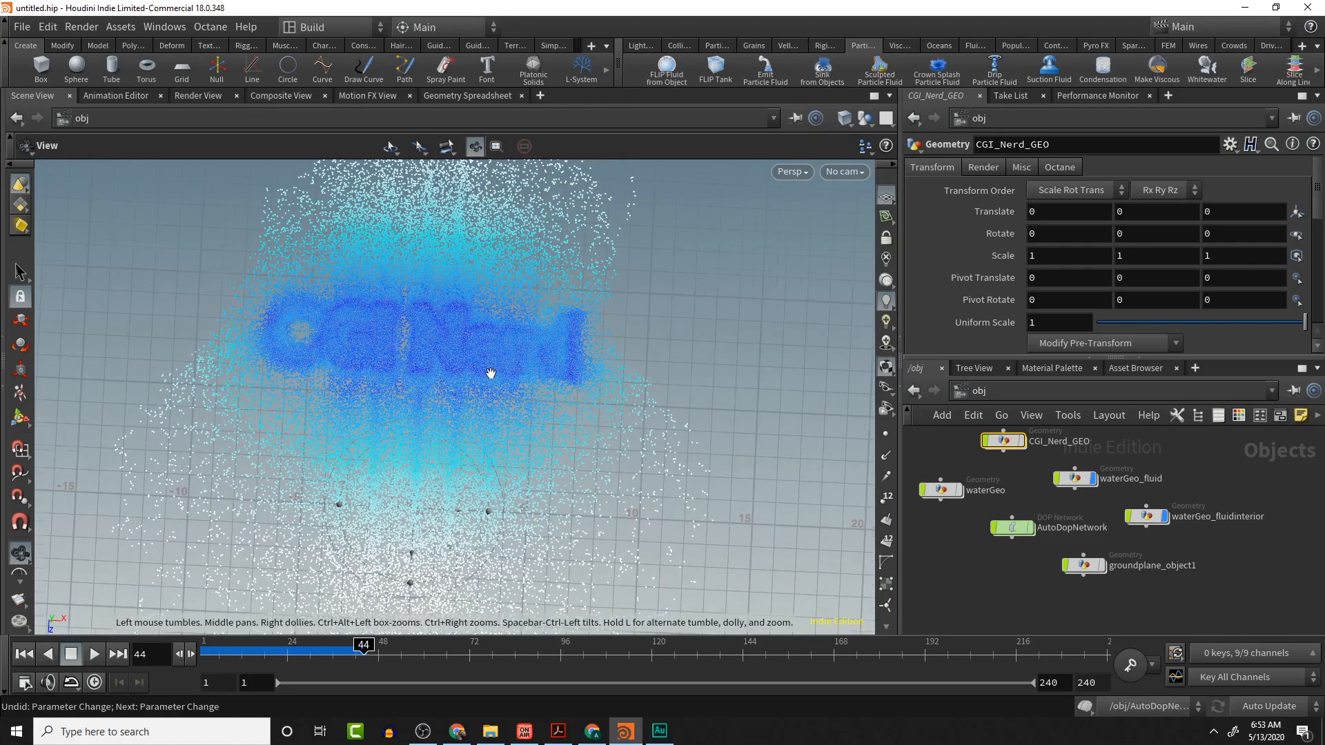
{"action": "scroll", "coordinate": [486, 371], "scroll_direction": "up", "scroll_amount": 3}
{"action": "scroll", "coordinate": [476, 345], "scroll_direction": "up", "scroll_amount": 2}
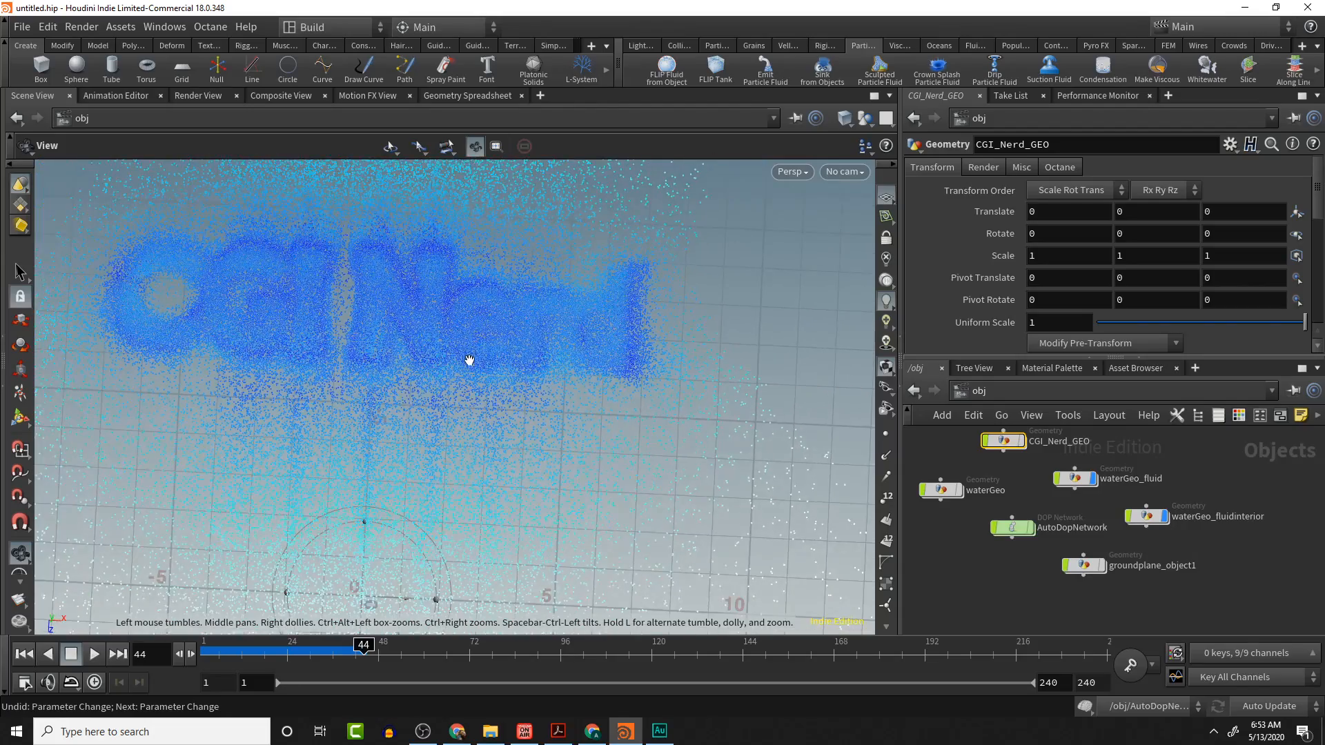
{"action": "scroll", "coordinate": [469, 360], "scroll_direction": "down", "scroll_amount": 5}
{"action": "left_click_drag", "start_coordinate": [468, 360], "coordinate": [473, 288]}
{"action": "key", "text": "t"}
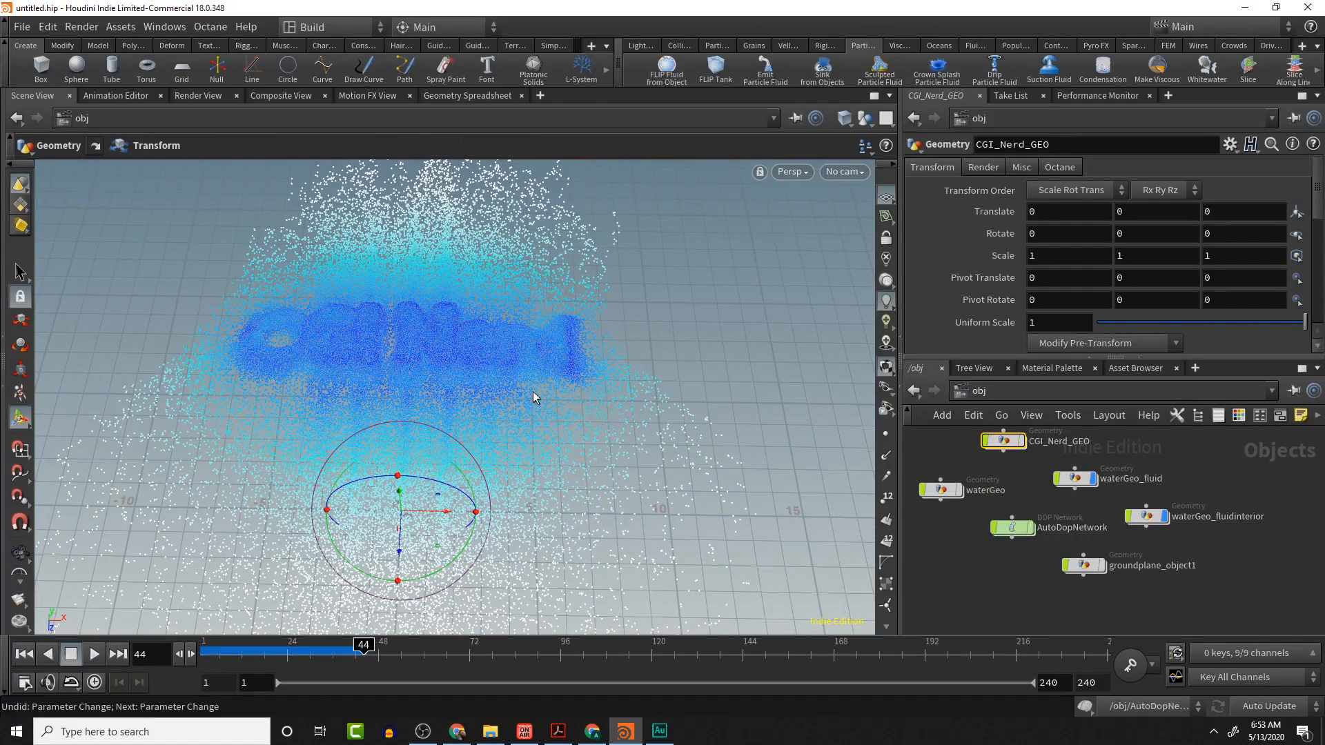
{"action": "key", "text": "Escape"}
{"action": "left_click_drag", "start_coordinate": [659, 347], "coordinate": [624, 285]}
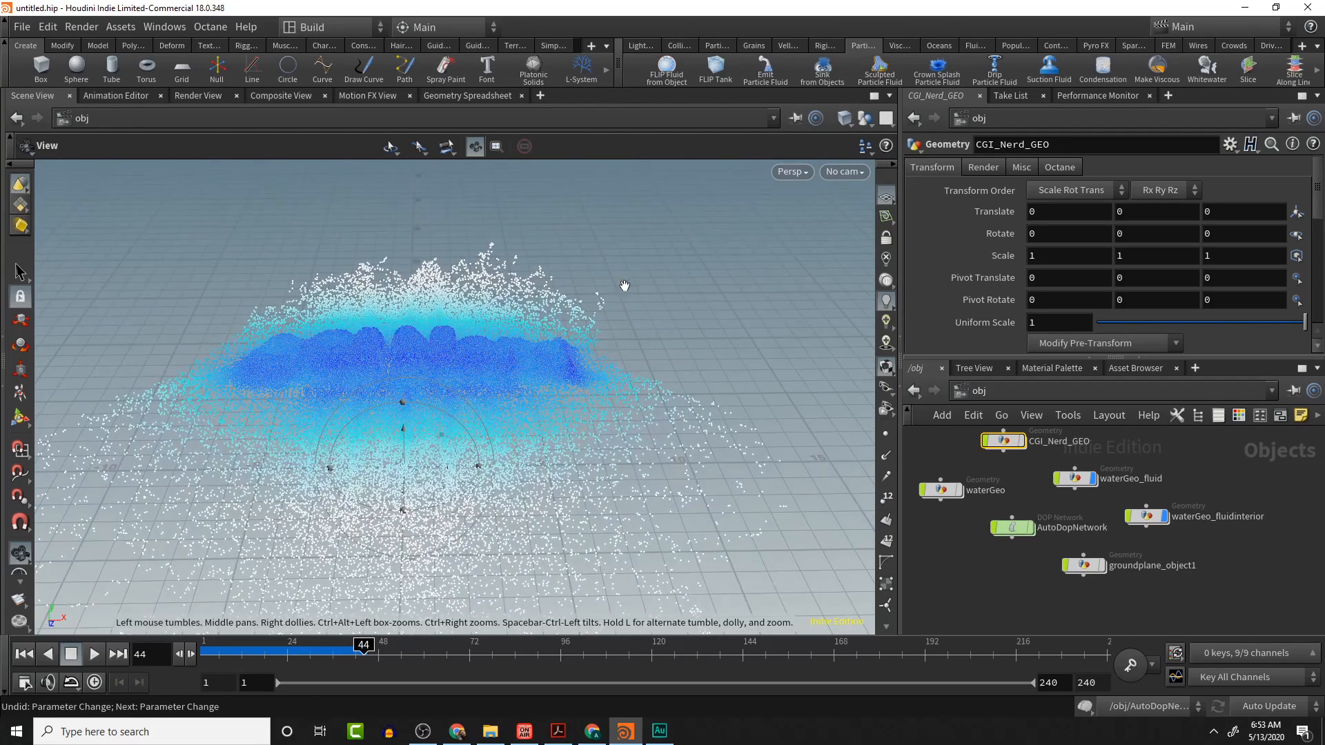
- Enter the AutoDopNetwork and set the antigravity node's Activation to 0
{"action": "double_click", "coordinate": [1012, 528]}
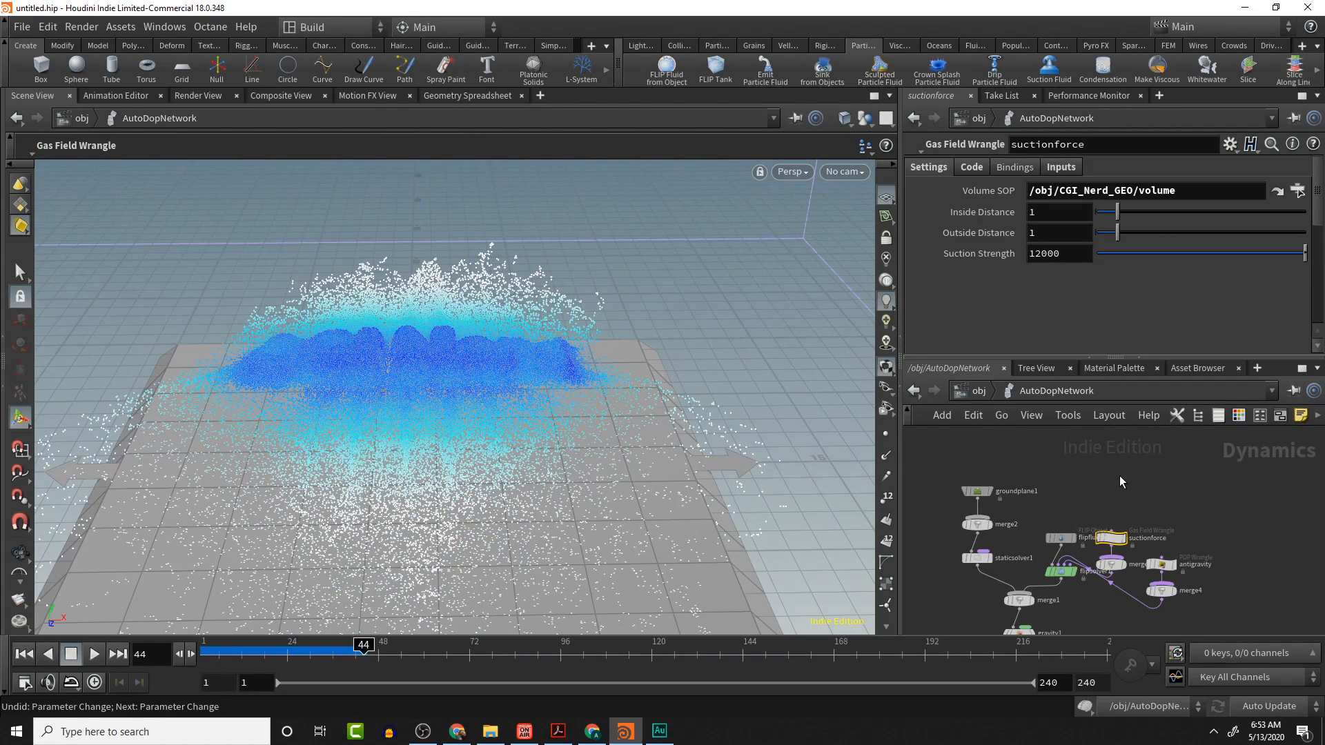
{"action": "key", "text": "l"}
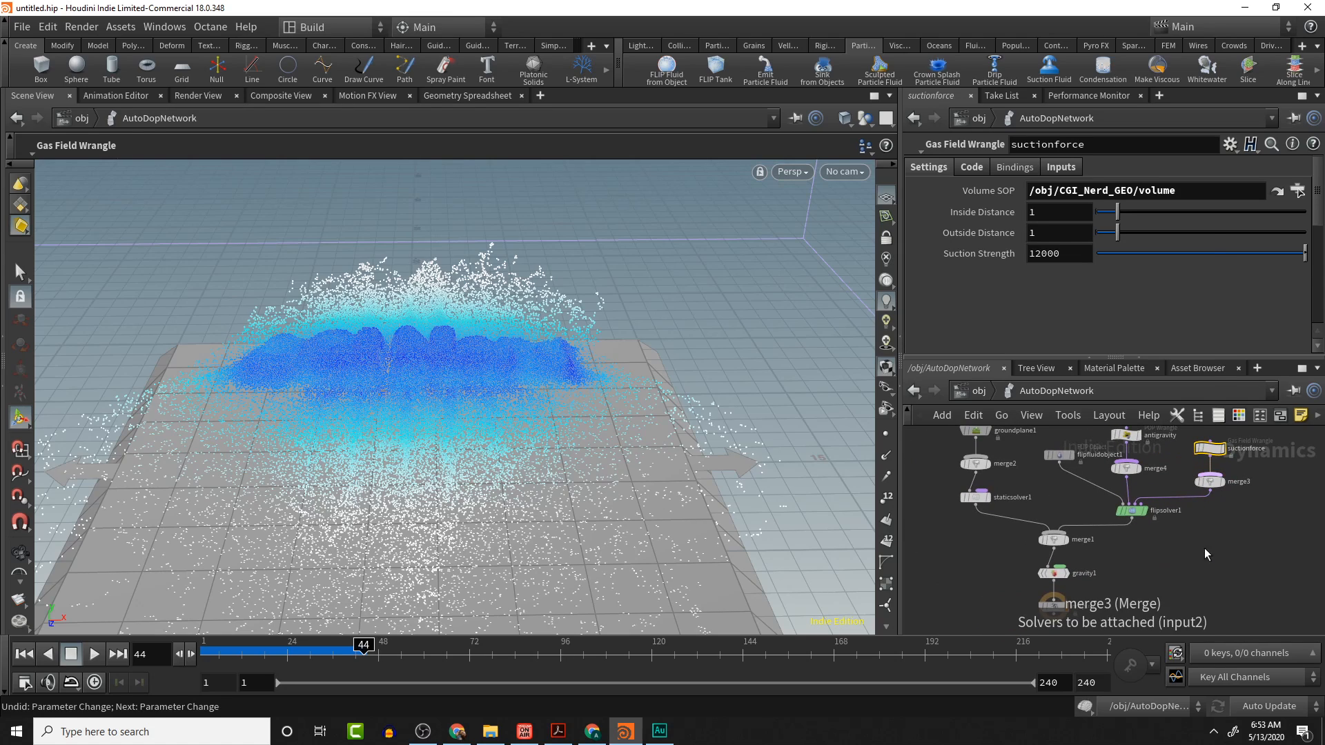
{"action": "middle_click_drag", "start_coordinate": [1241, 498], "coordinate": [1245, 544]}
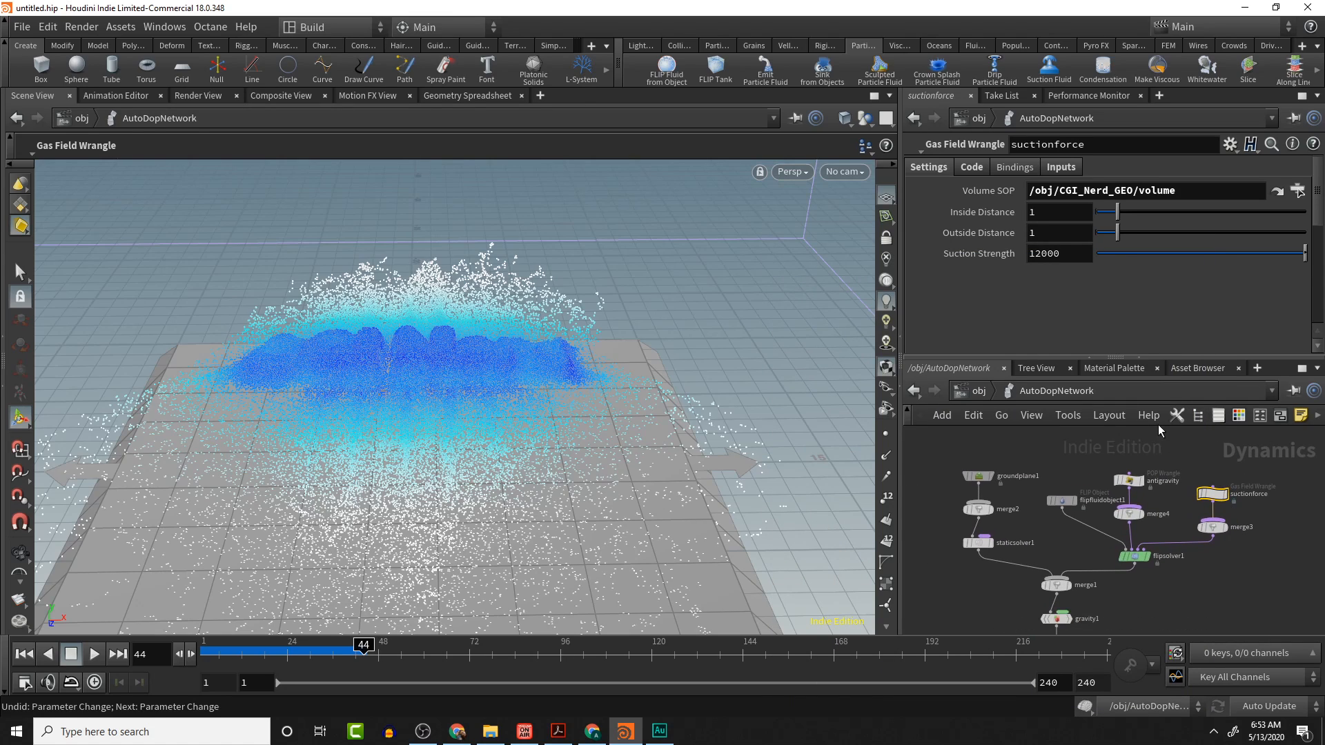
{"action": "left_click_drag", "start_coordinate": [1105, 447], "coordinate": [1158, 533]}
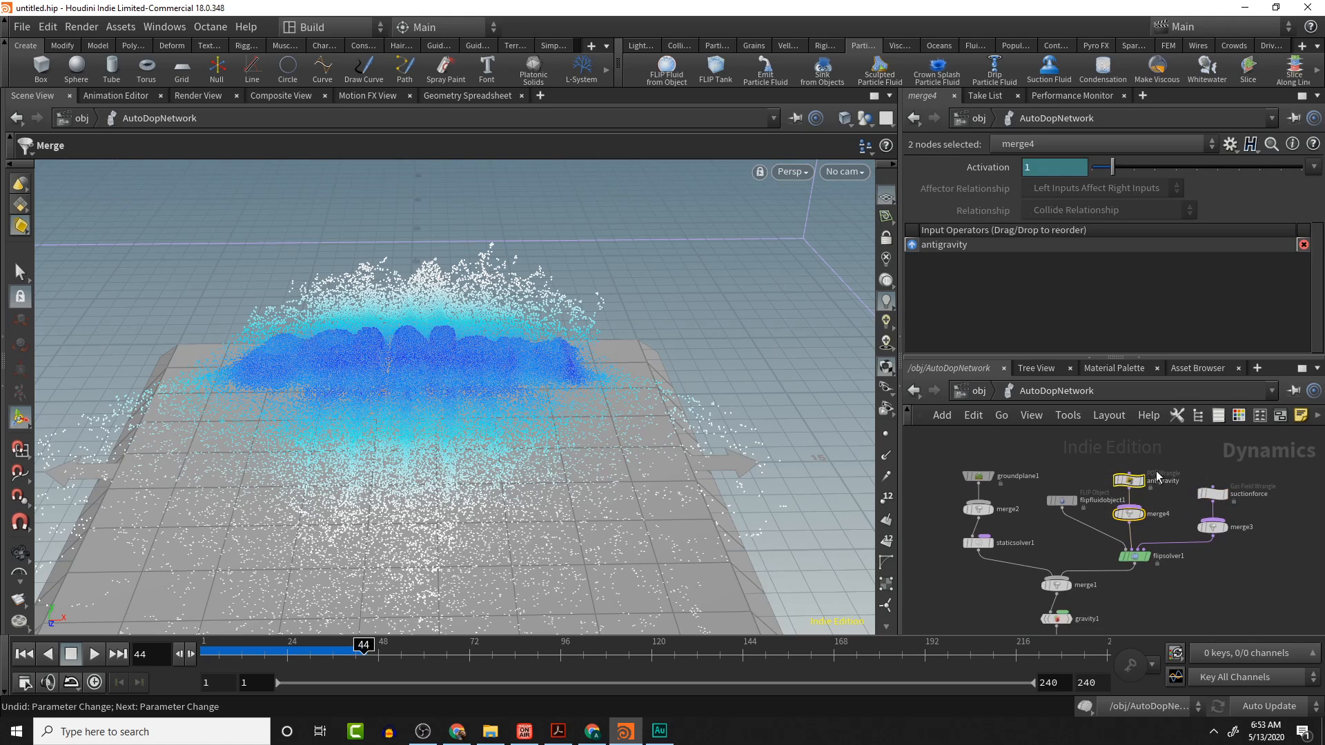
{"action": "left_click_drag", "start_coordinate": [1184, 470], "coordinate": [1234, 543]}
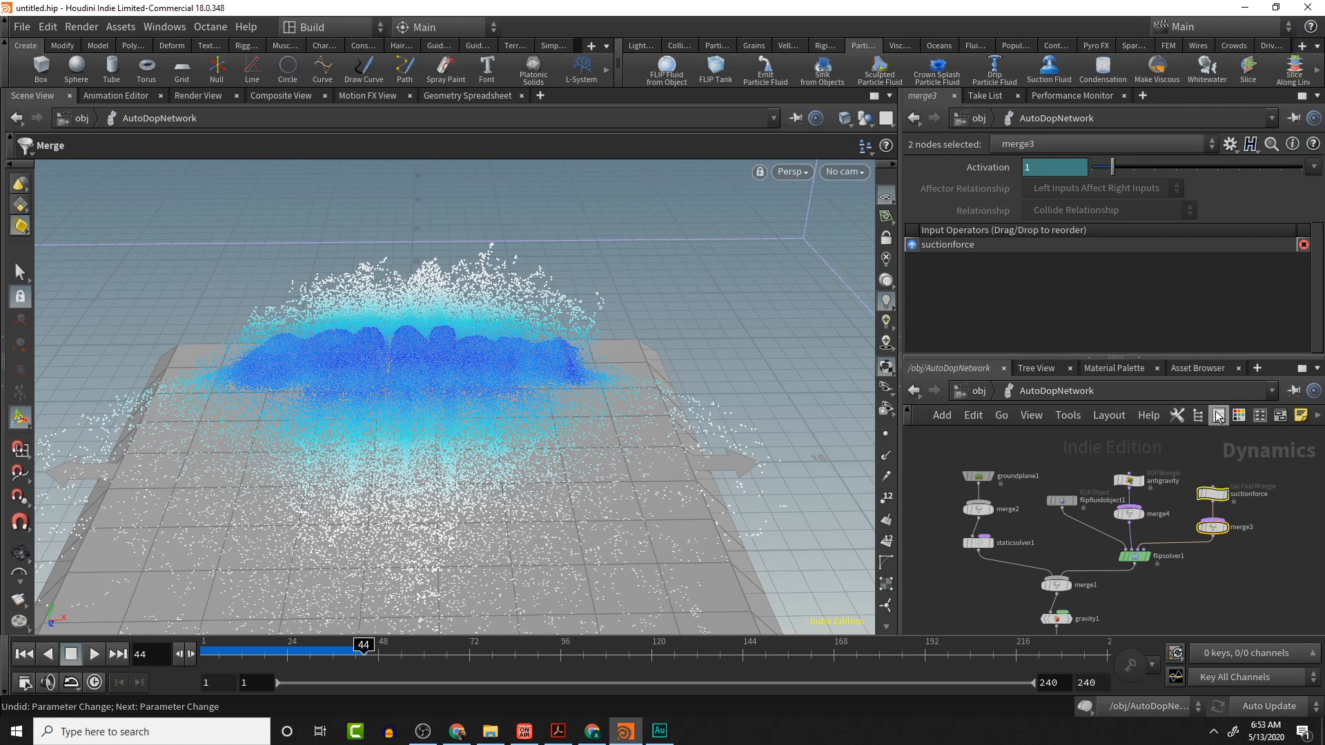
{"action": "left_click", "coordinate": [1129, 480]}
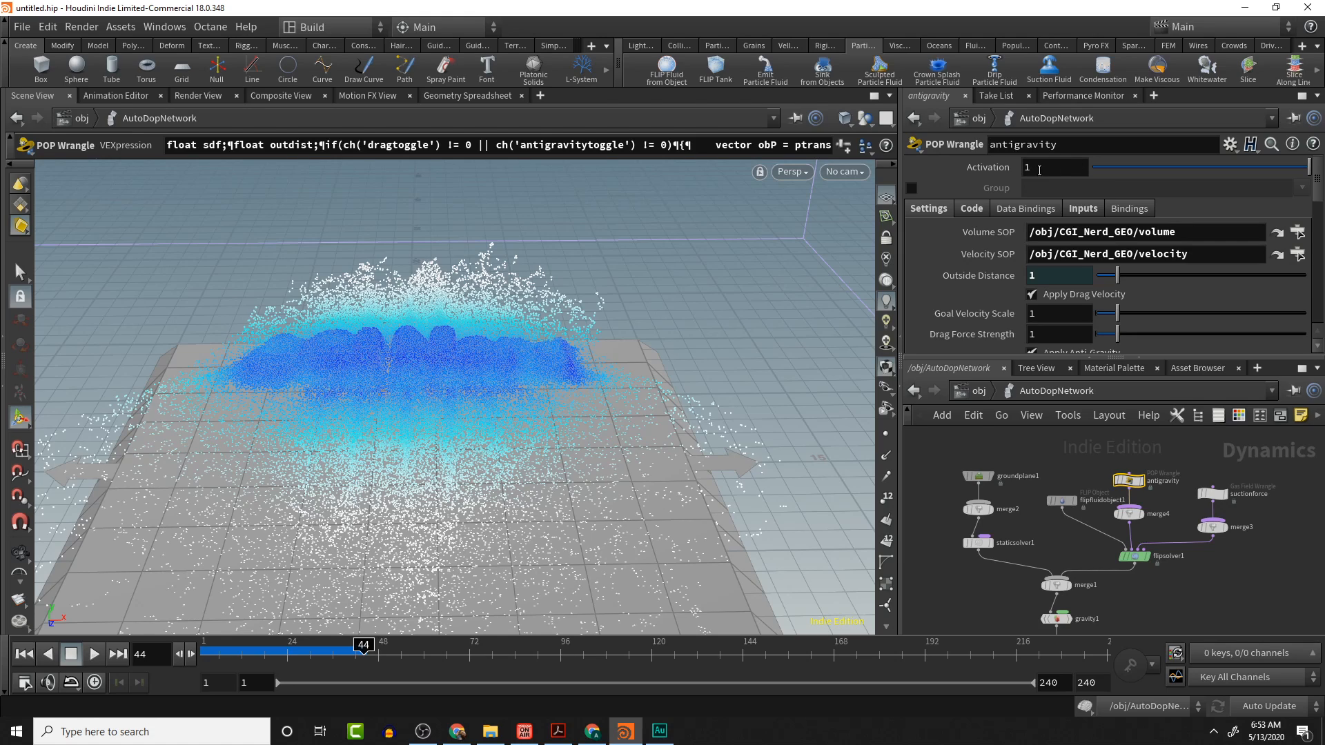
{"action": "mouse_move", "coordinate": [989, 171]}
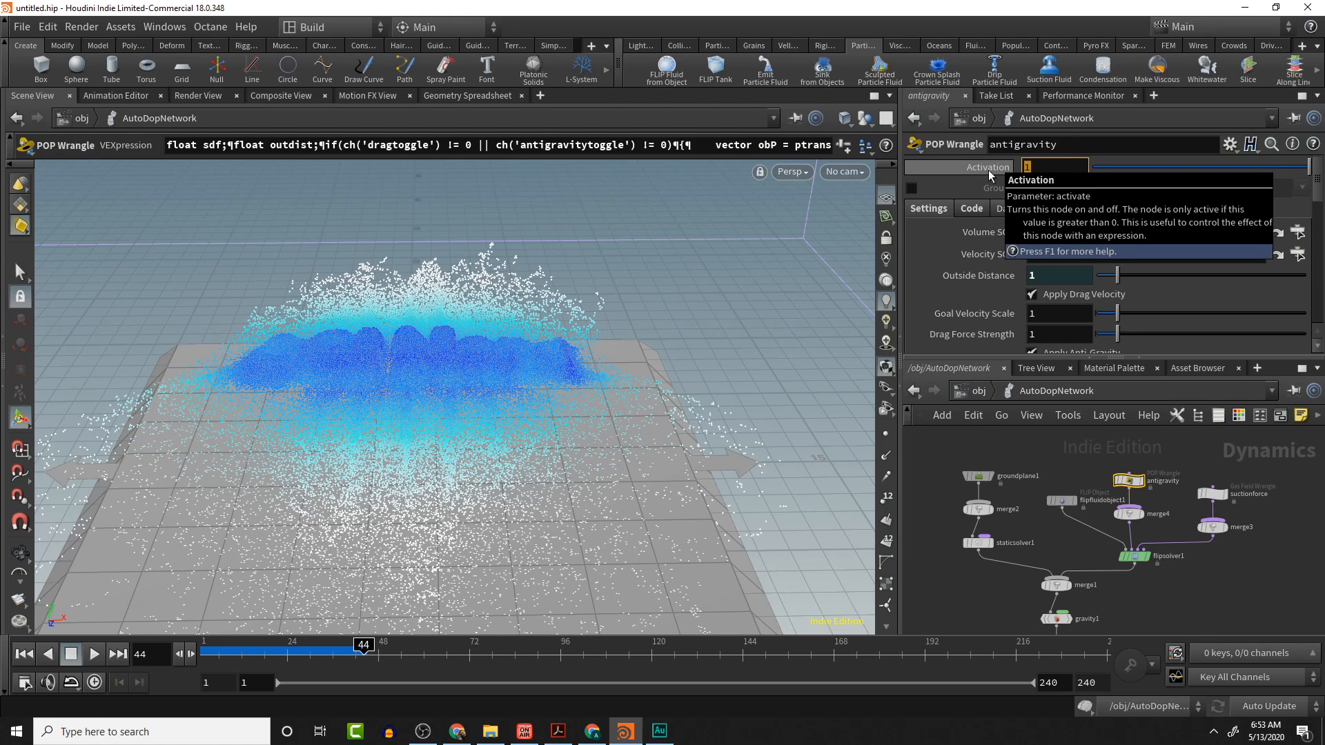
{"action": "type", "text": "0"}
{"action": "key", "text": "Return"}
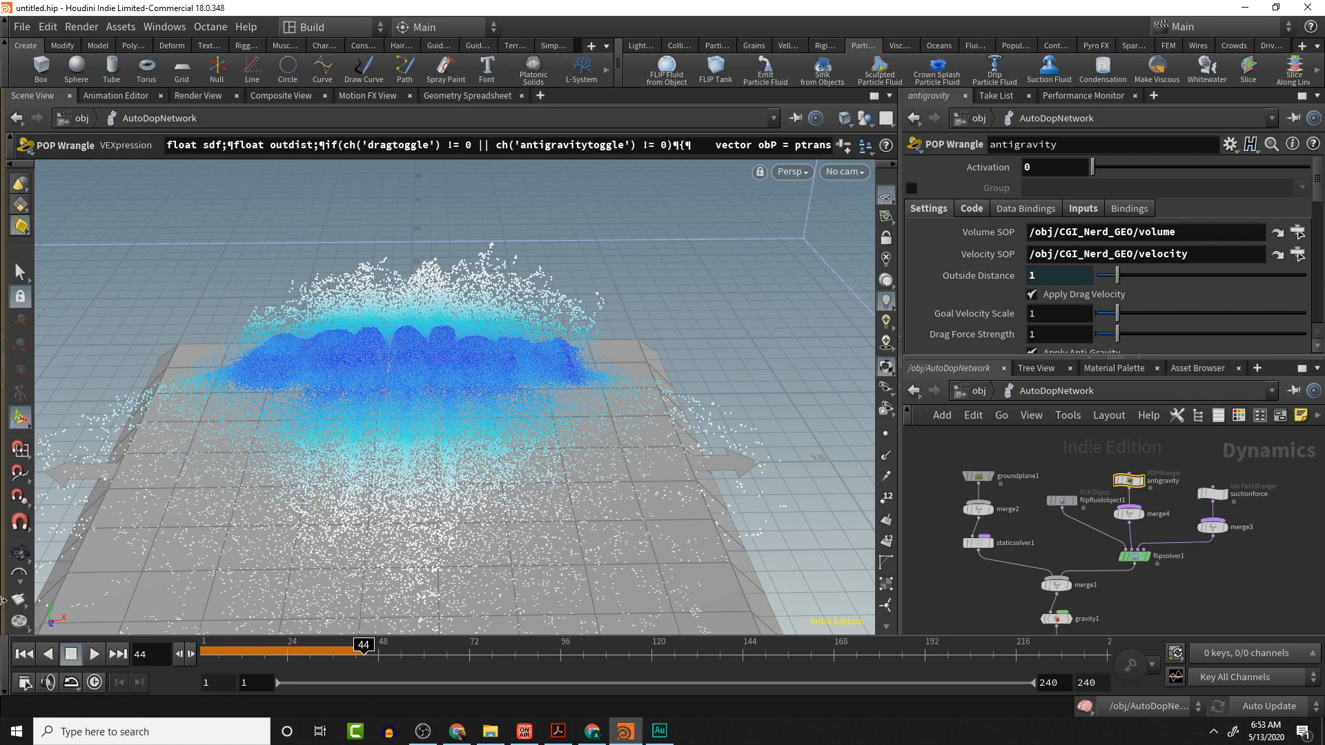
- Replay the simulation from the start and orbit the view to watch the fluid without anti-gravity
{"action": "left_click", "coordinate": [23, 654]}
{"action": "left_click", "coordinate": [94, 654]}
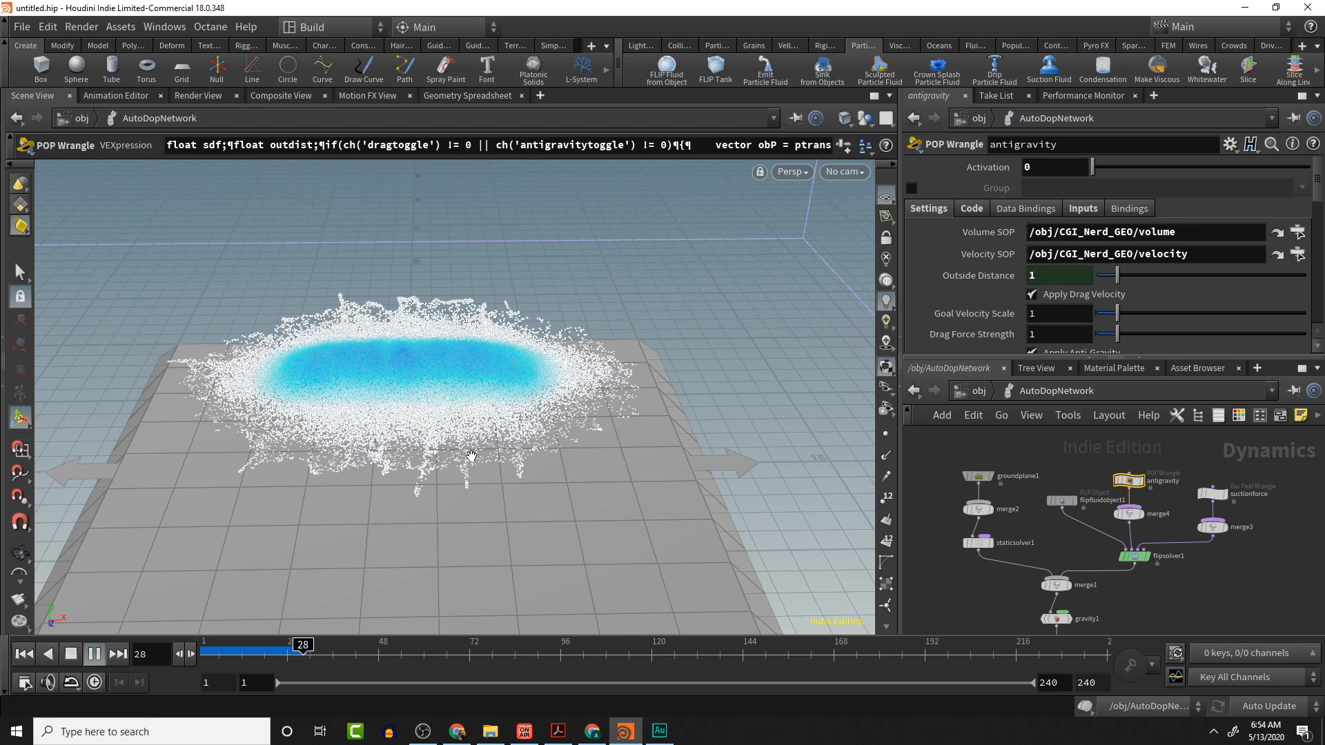
{"action": "left_click_drag", "start_coordinate": [381, 356], "coordinate": [435, 378], "text": "alt"}
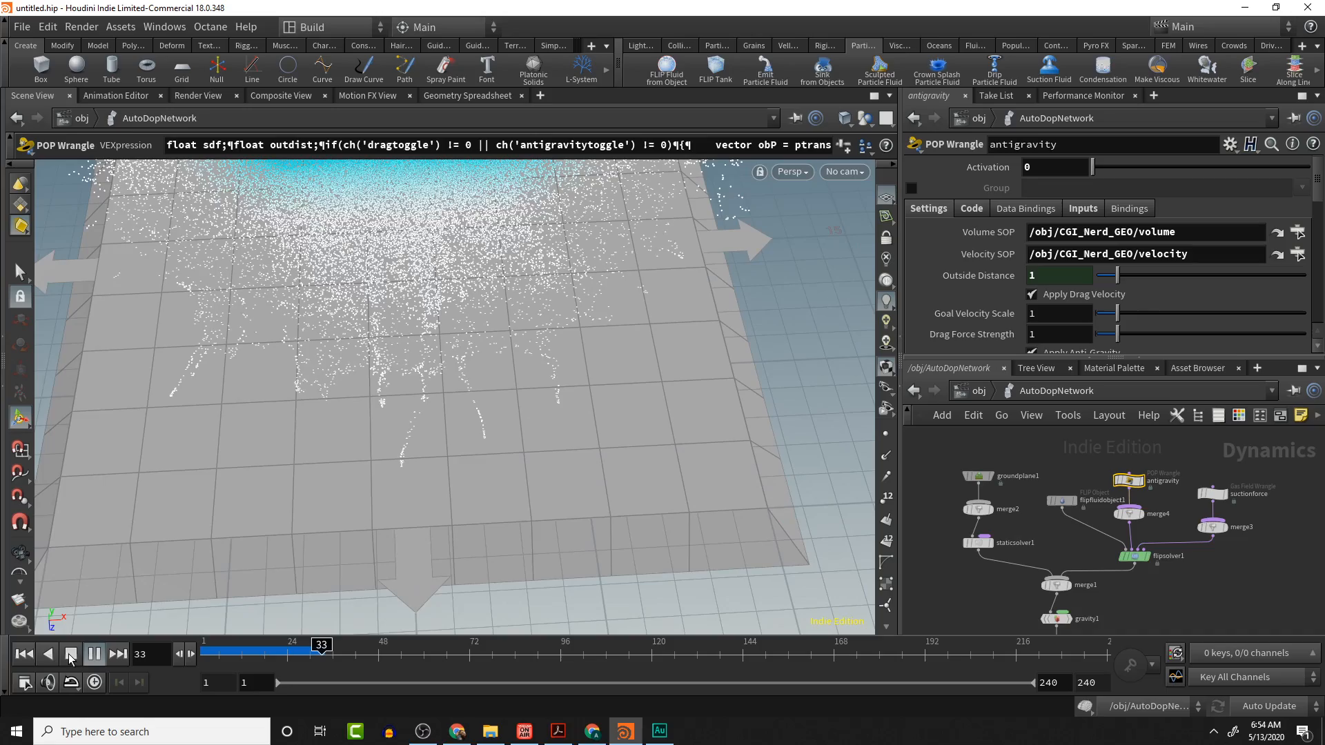
{"action": "middle_click_drag", "start_coordinate": [519, 377], "coordinate": [462, 511], "text": "alt"}
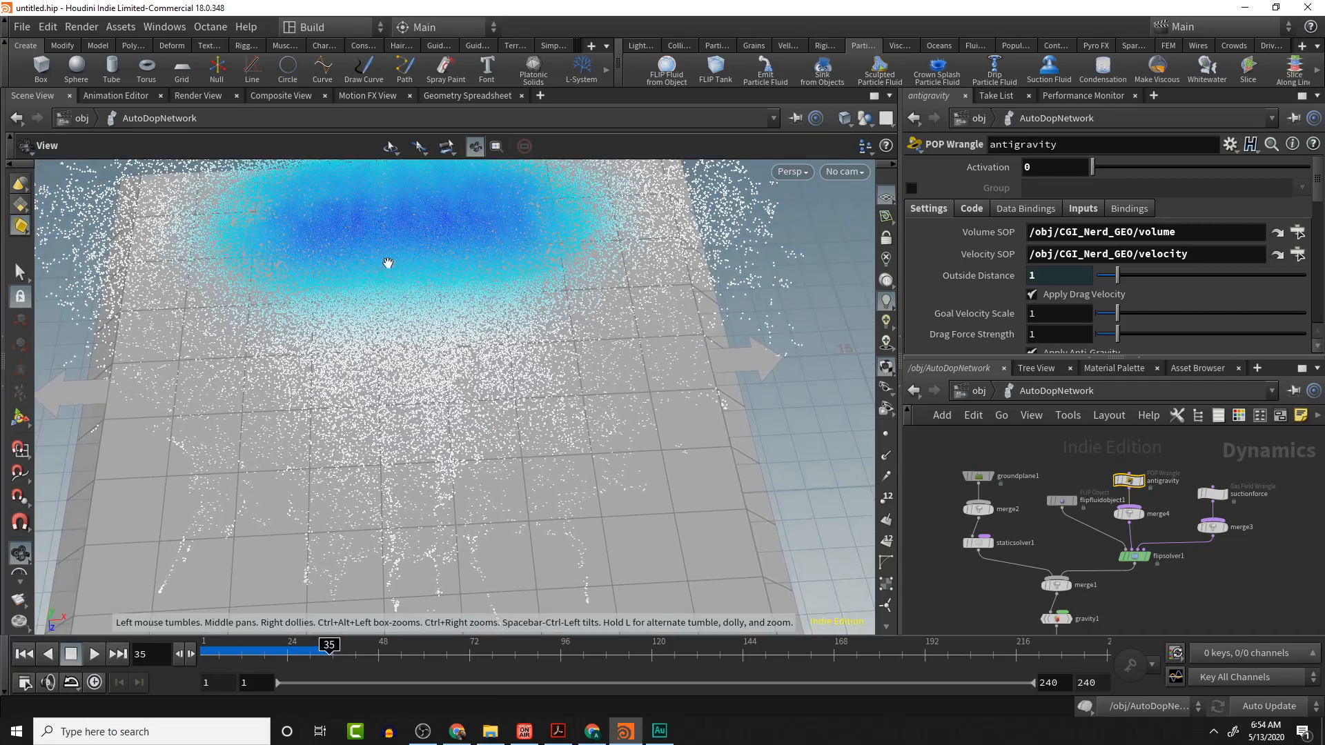
{"action": "scroll", "coordinate": [388, 255], "scroll_direction": "down", "scroll_amount": 2}
{"action": "middle_click_drag", "start_coordinate": [389, 251], "coordinate": [444, 362]}
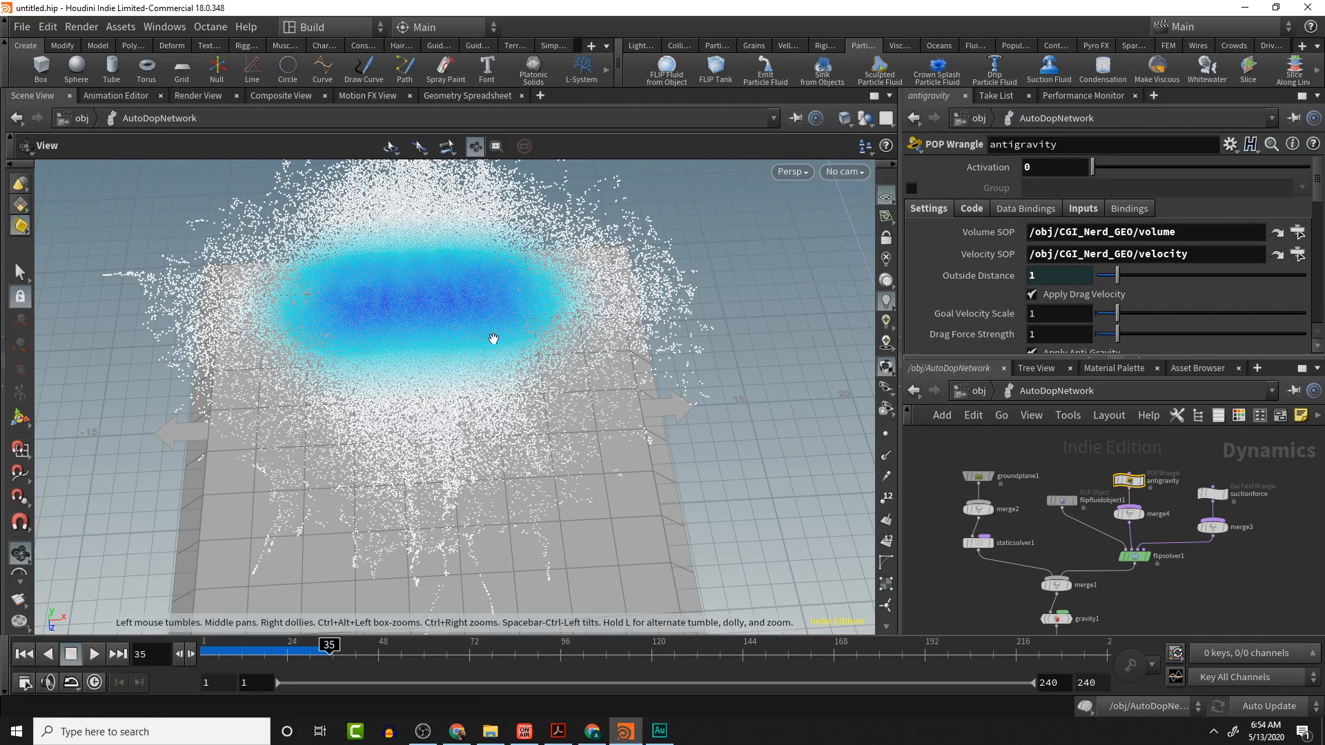
{"action": "left_click_drag", "start_coordinate": [518, 344], "coordinate": [615, 260], "text": "alt"}
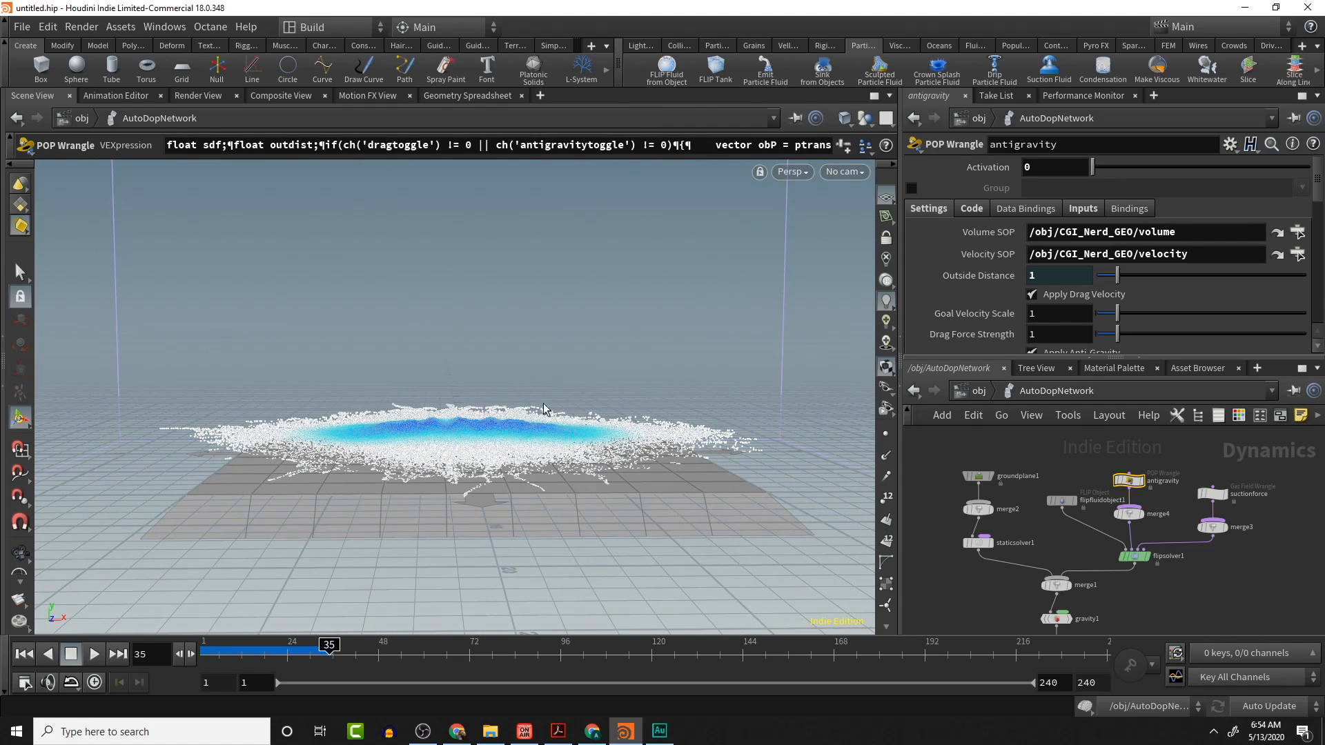
{"action": "left_click_drag", "start_coordinate": [518, 432], "coordinate": [449, 383], "text": "alt"}
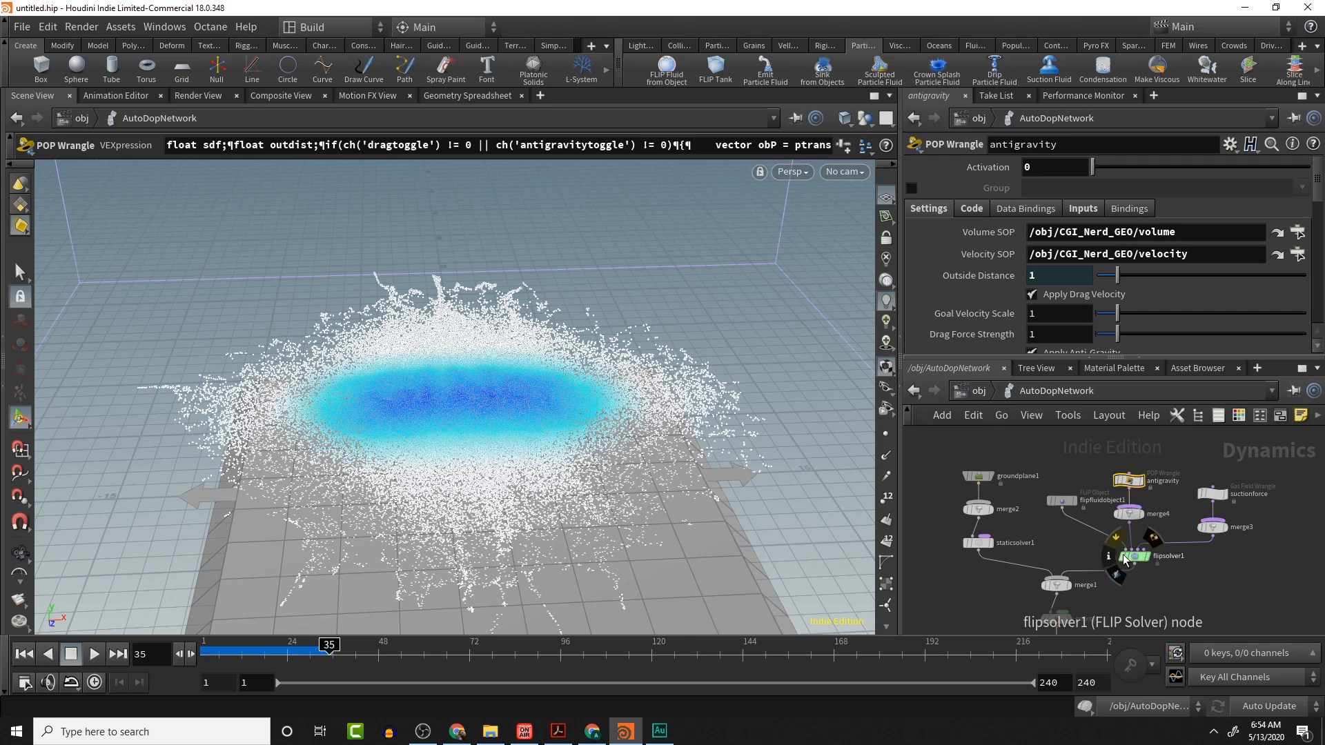
- Select the suctionforce node and set its Inside Distance and Outside Distance to 0
{"action": "middle_click_drag", "start_coordinate": [1081, 551], "coordinate": [1041, 476]}
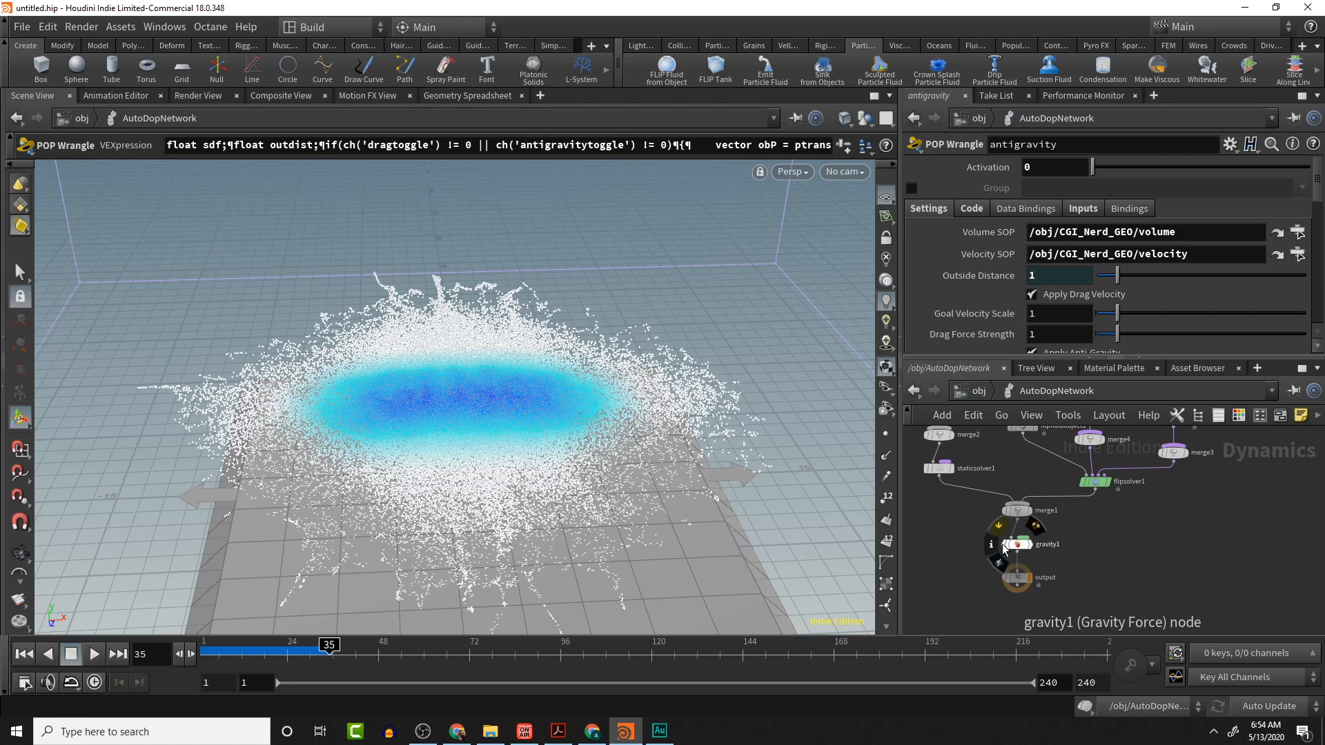
{"action": "left_click_drag", "start_coordinate": [579, 358], "coordinate": [673, 449]}
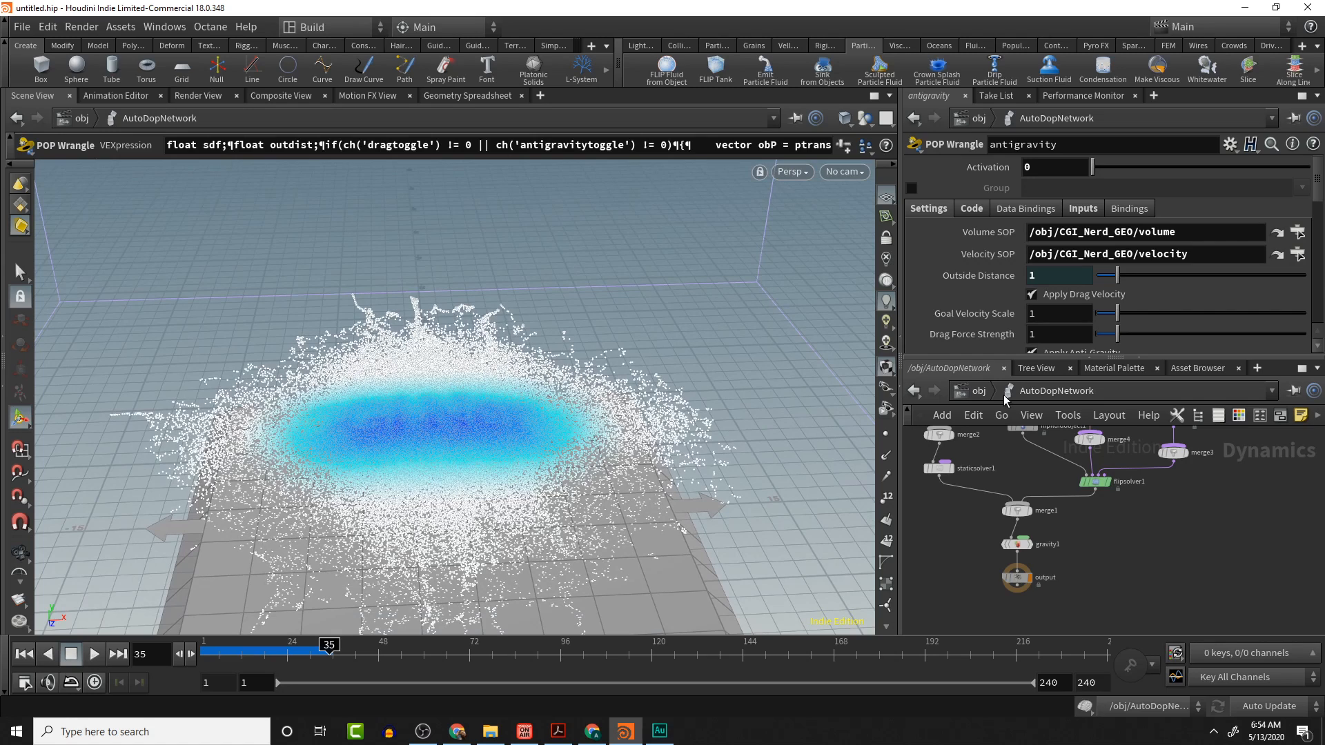
{"action": "middle_click_drag", "start_coordinate": [1227, 502], "coordinate": [1219, 591]}
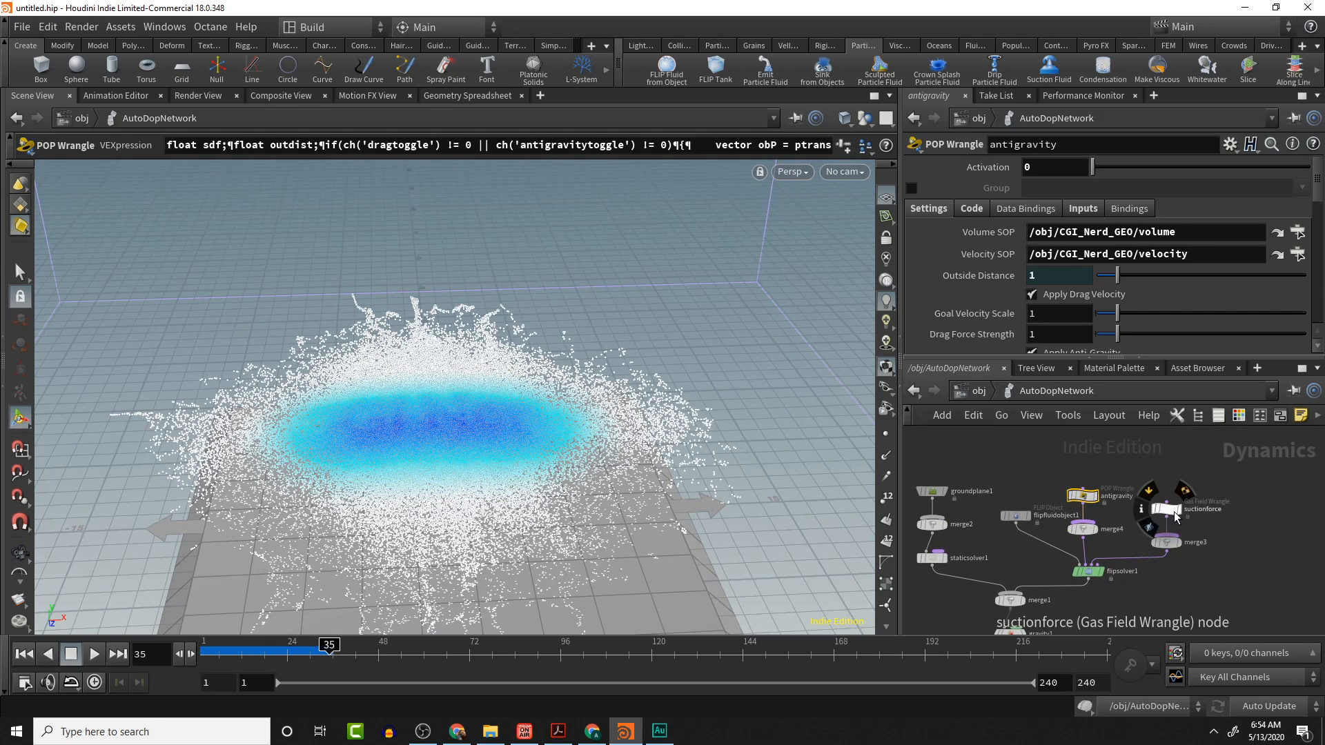
{"action": "left_click", "coordinate": [1168, 518]}
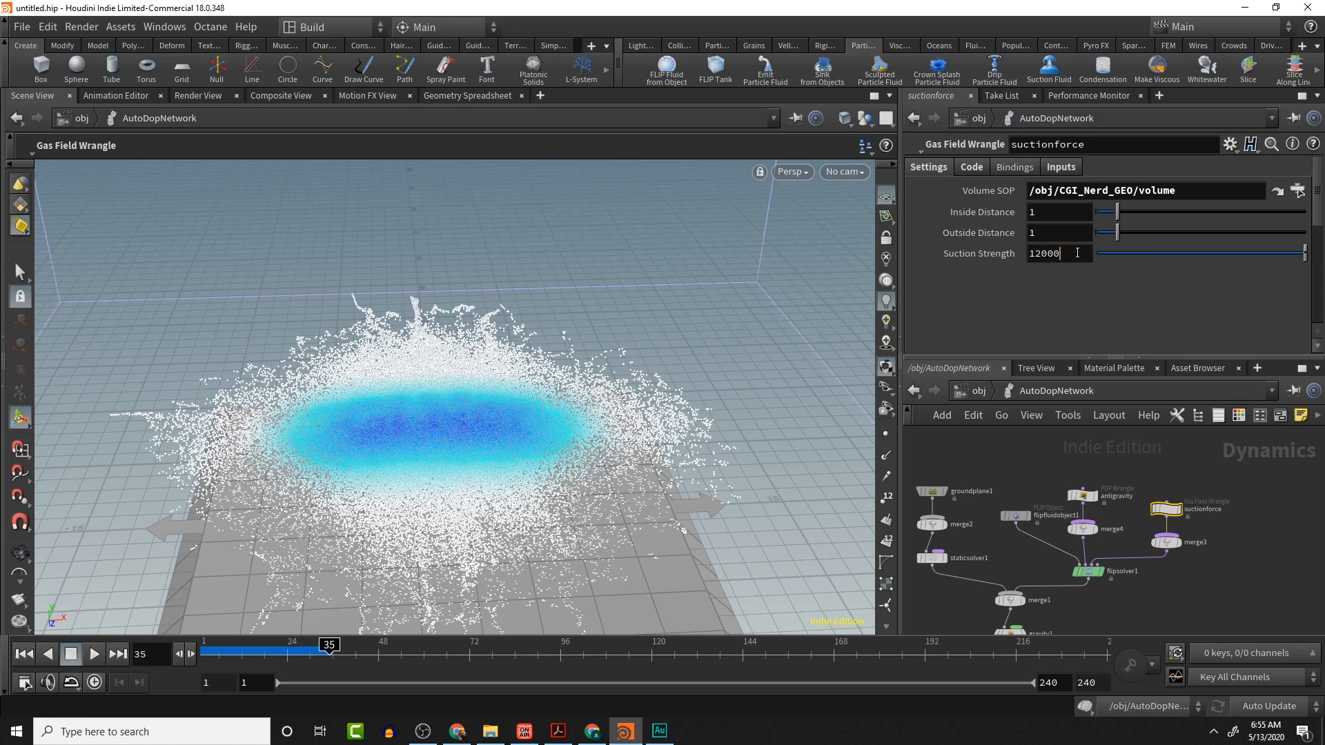
{"action": "key", "text": "Return"}
{"action": "left_click", "coordinate": [1054, 212]}
{"action": "type", "text": "0"}
{"action": "key", "text": "Tab"}
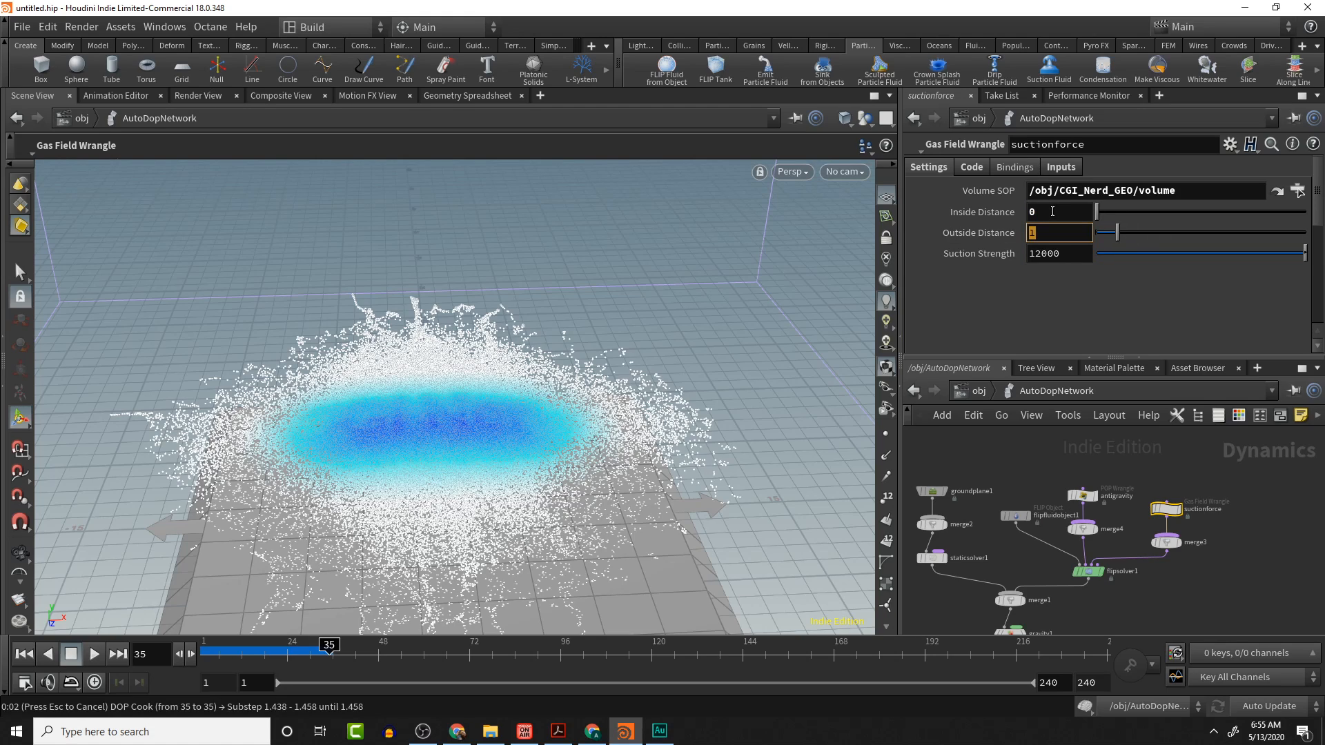
{"action": "type", "text": "0"}
{"action": "key", "text": "Tab"}
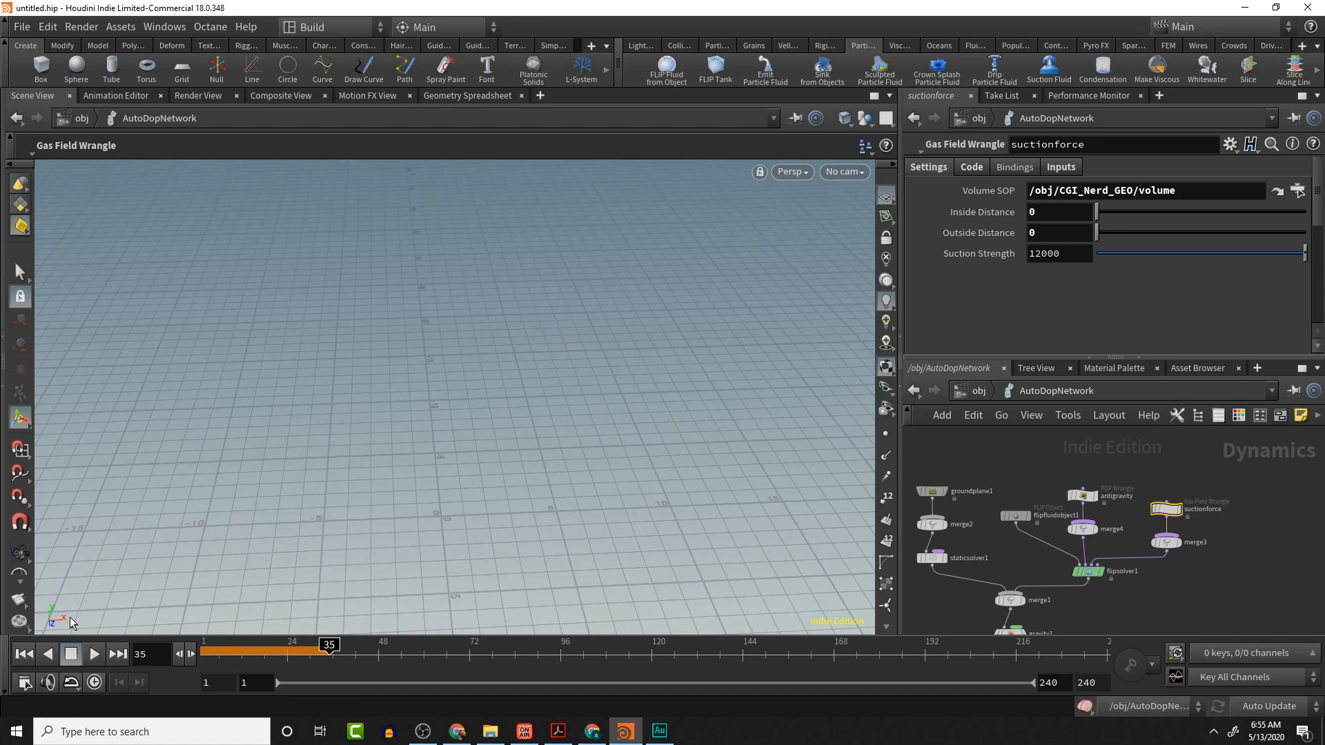
- Rewind, set the suctionforce node's Suction Strength to 0, and replay the simulation
{"action": "left_click", "coordinate": [24, 654]}
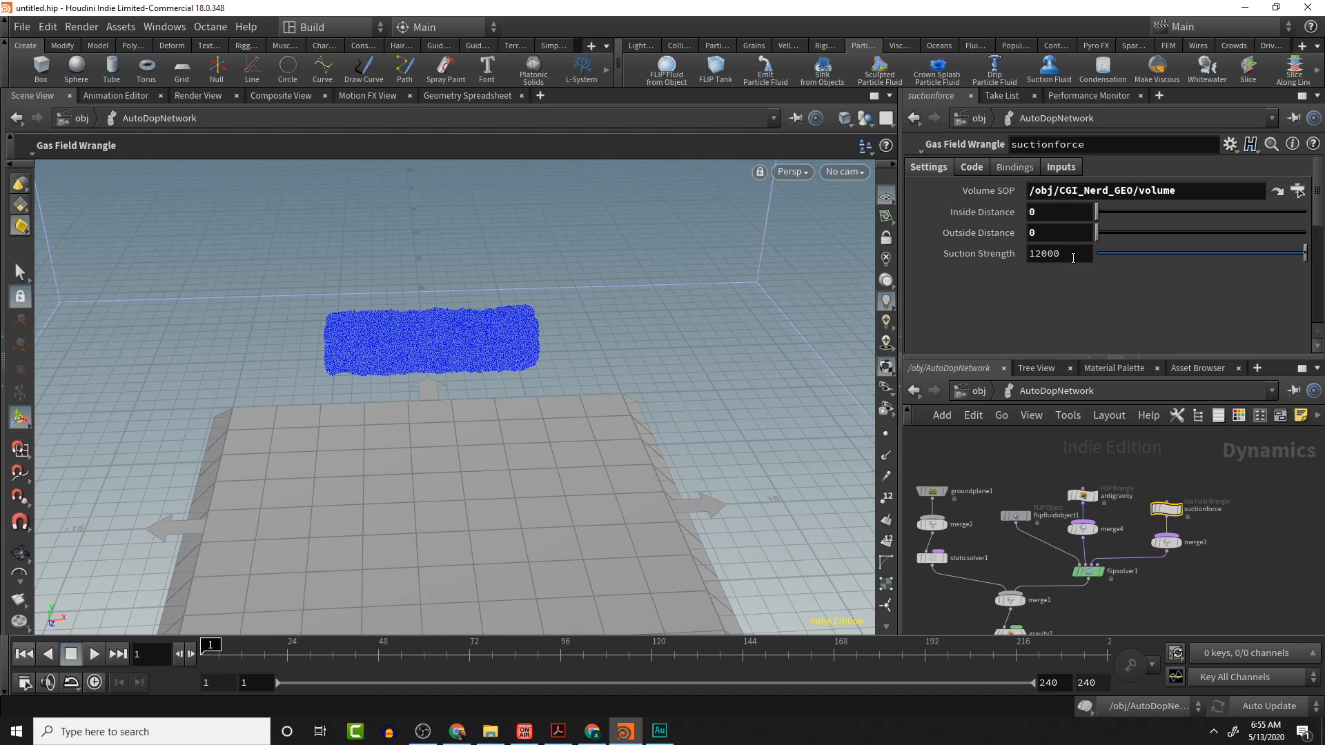
{"action": "left_click", "coordinate": [1063, 256]}
{"action": "type", "text": "0"}
{"action": "key", "text": "Return"}
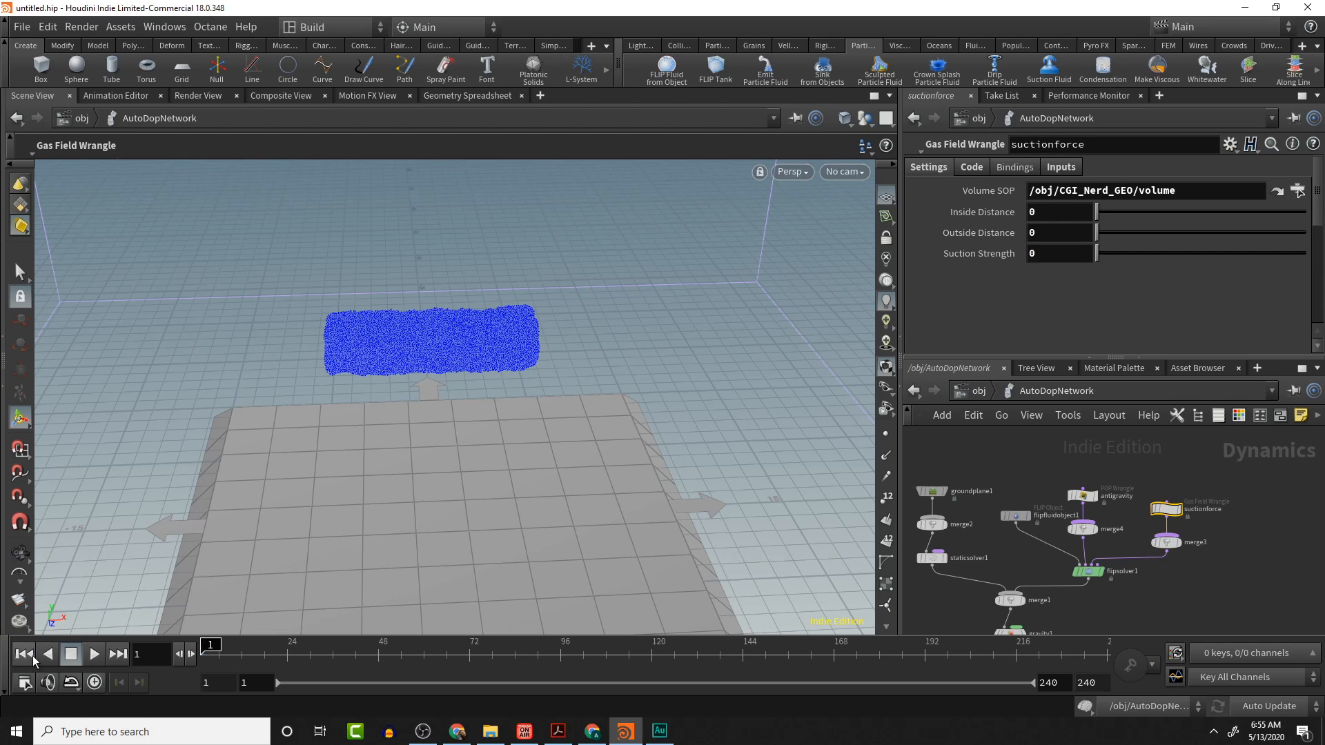
{"action": "left_click", "coordinate": [93, 654]}
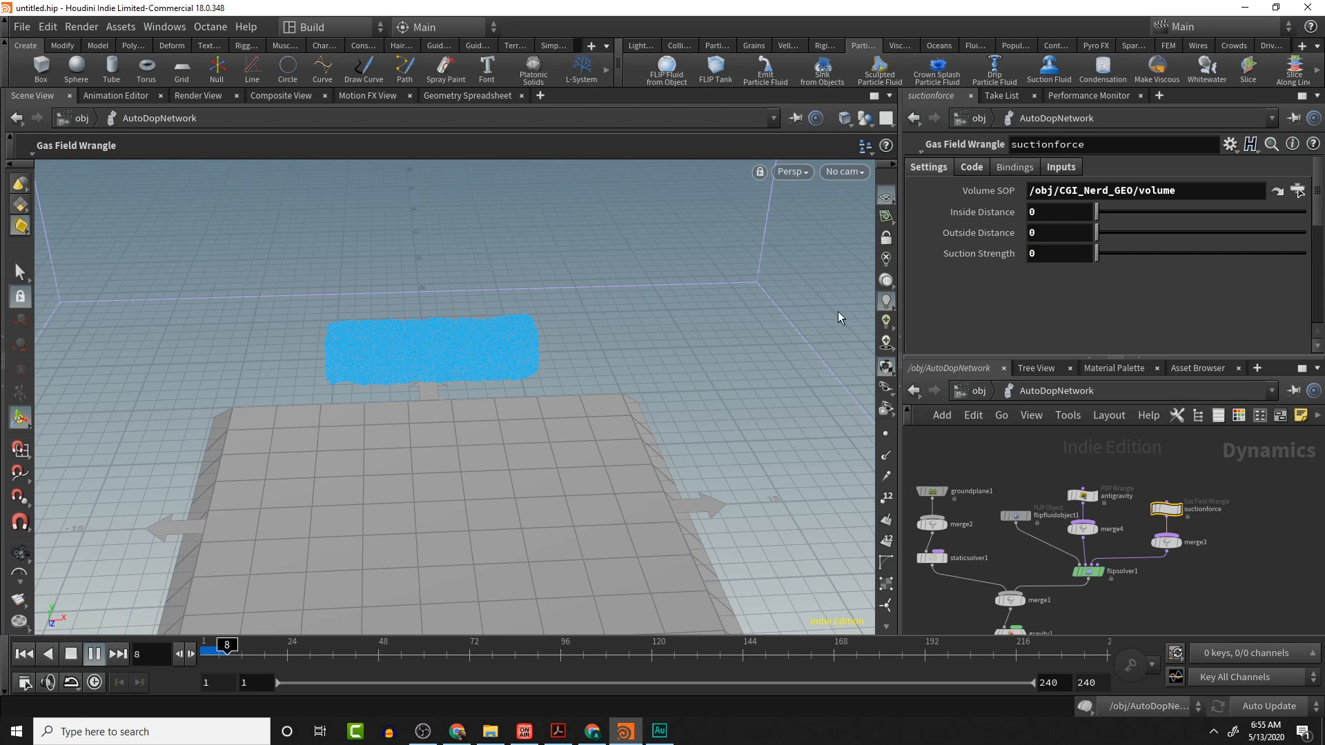
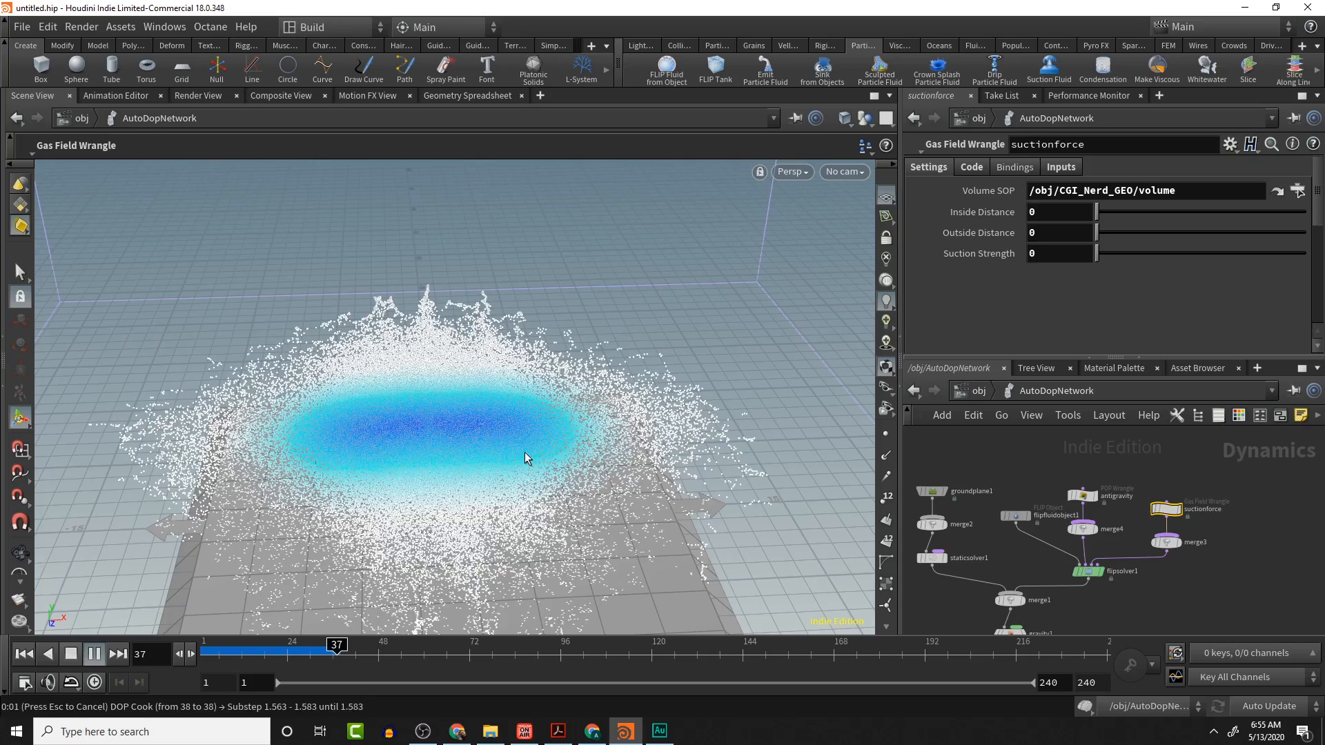
- Orbit, zoom and scrub the timeline around frame 36 to examine the fluid with suction and anti-gravity disabled
{"action": "left_click_drag", "start_coordinate": [511, 385], "coordinate": [437, 437], "text": "alt"}
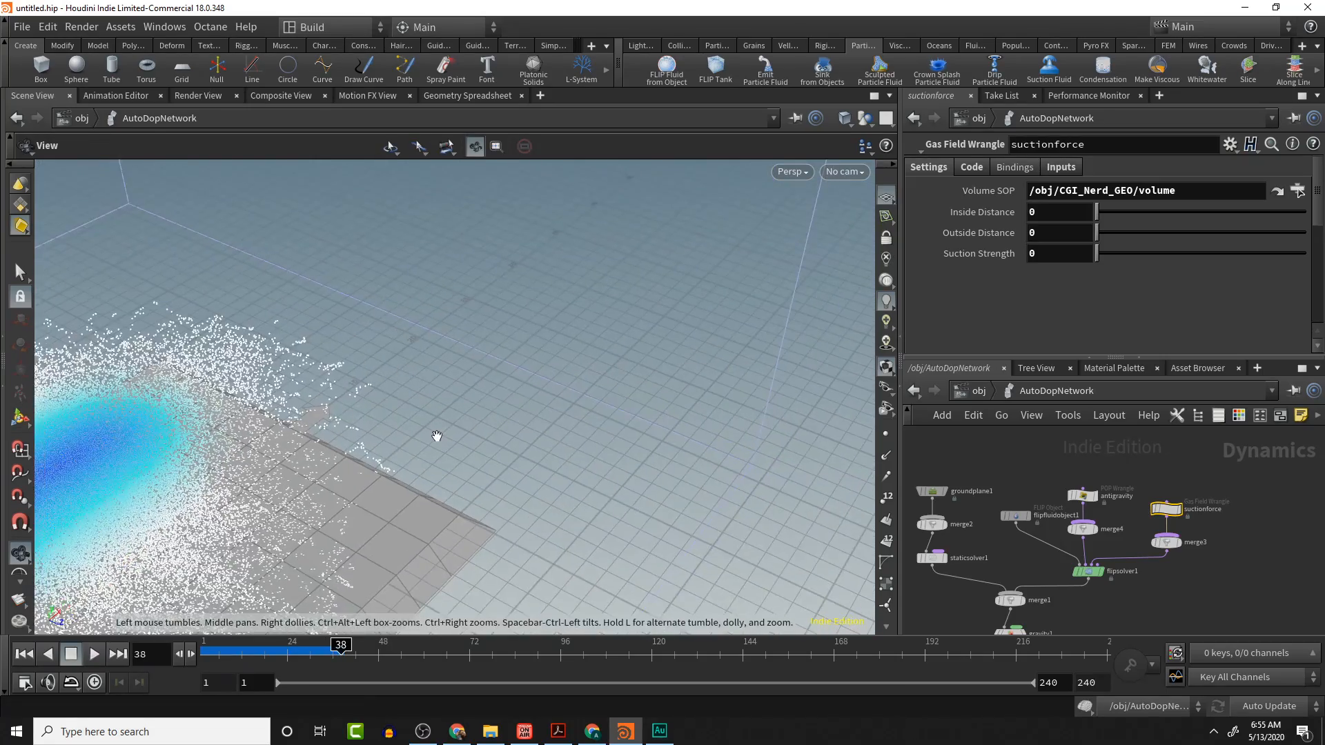
{"action": "scroll", "coordinate": [437, 436], "scroll_direction": "down", "scroll_amount": 10}
{"action": "middle_click_drag", "start_coordinate": [437, 436], "coordinate": [681, 439]}
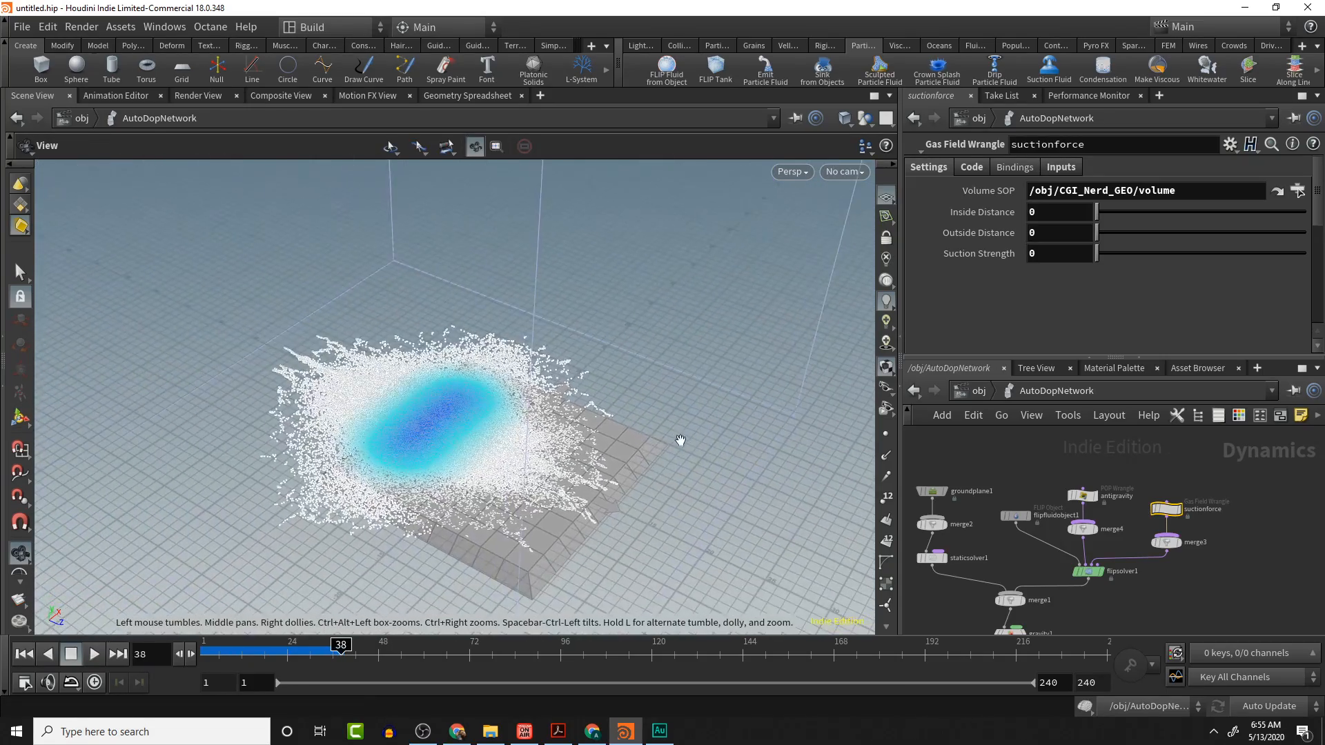
{"action": "left_click_drag", "start_coordinate": [681, 440], "coordinate": [240, 466]}
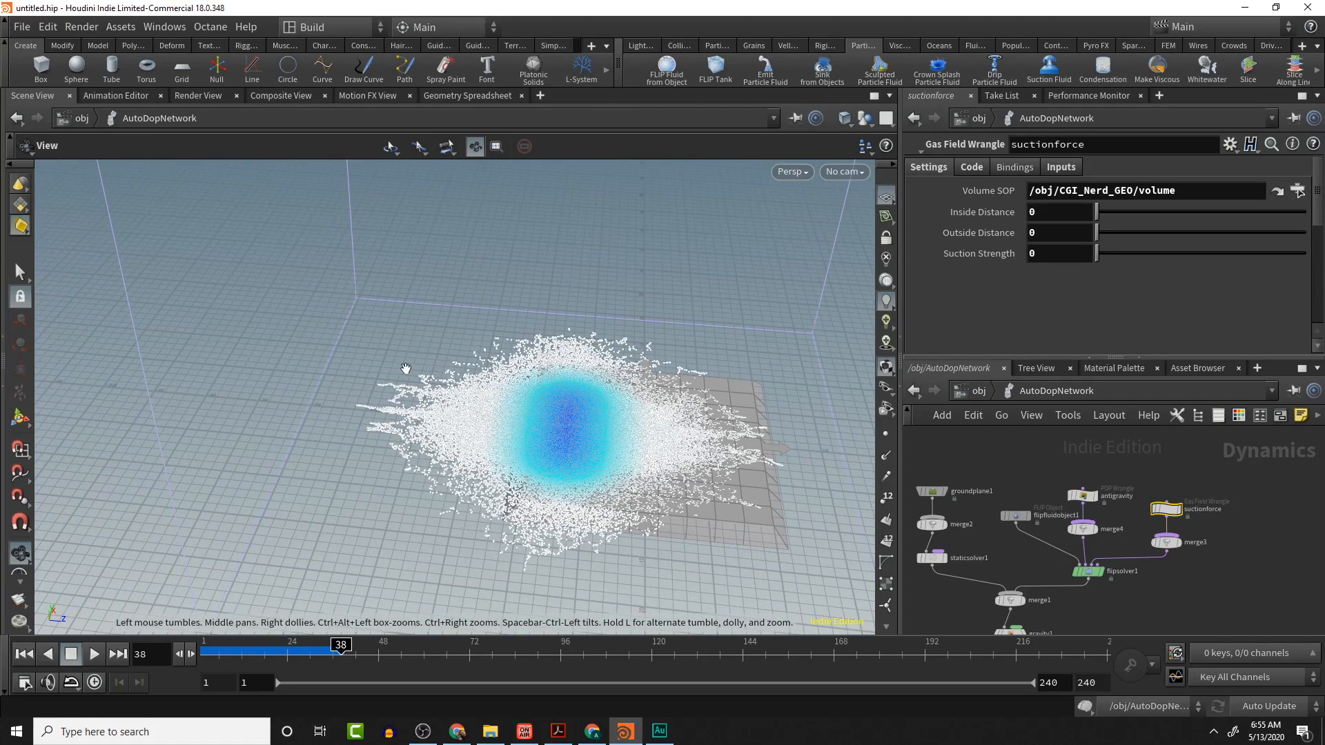
{"action": "left_click_drag", "start_coordinate": [406, 369], "coordinate": [216, 379]}
{"action": "key", "text": "Return"}
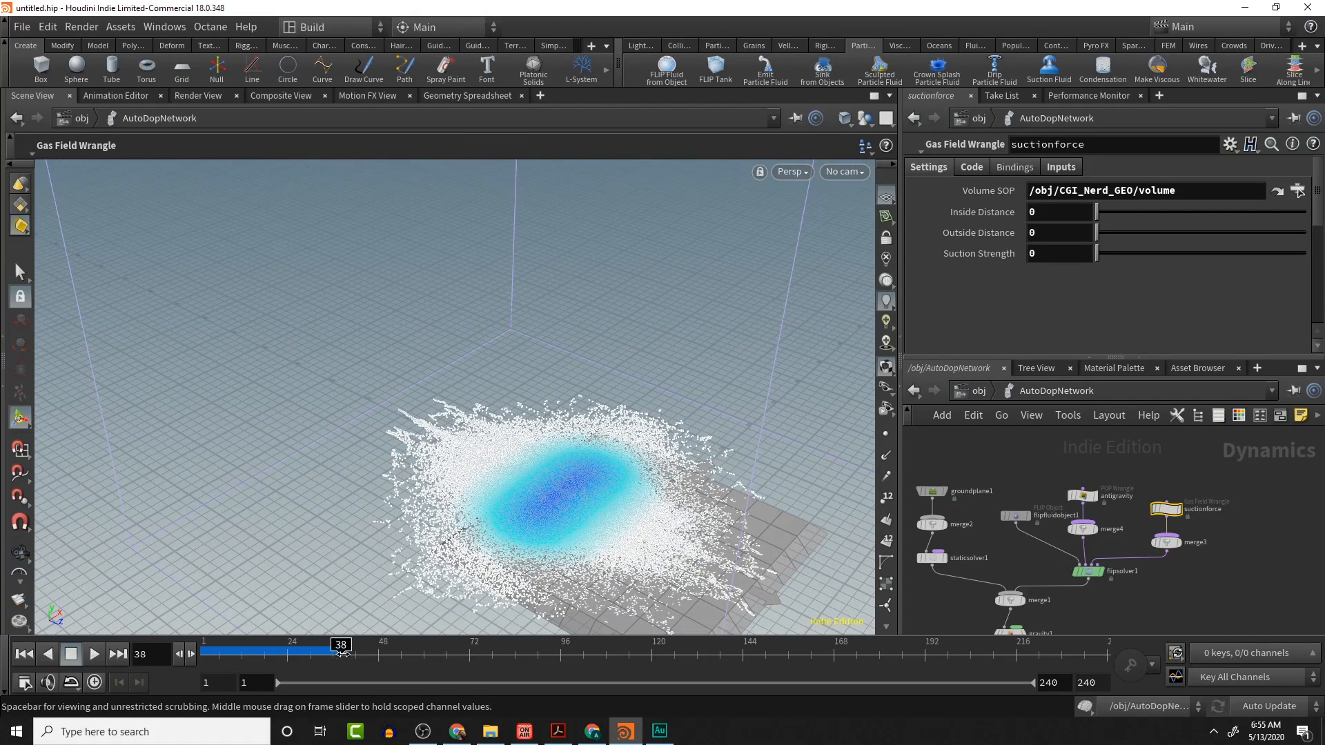
{"action": "mouse_move", "coordinate": [342, 652]}
{"action": "left_mouse_down"}
{"action": "mouse_move", "coordinate": [207, 647]}
{"action": "mouse_move", "coordinate": [323, 649]}
{"action": "left_mouse_up"}
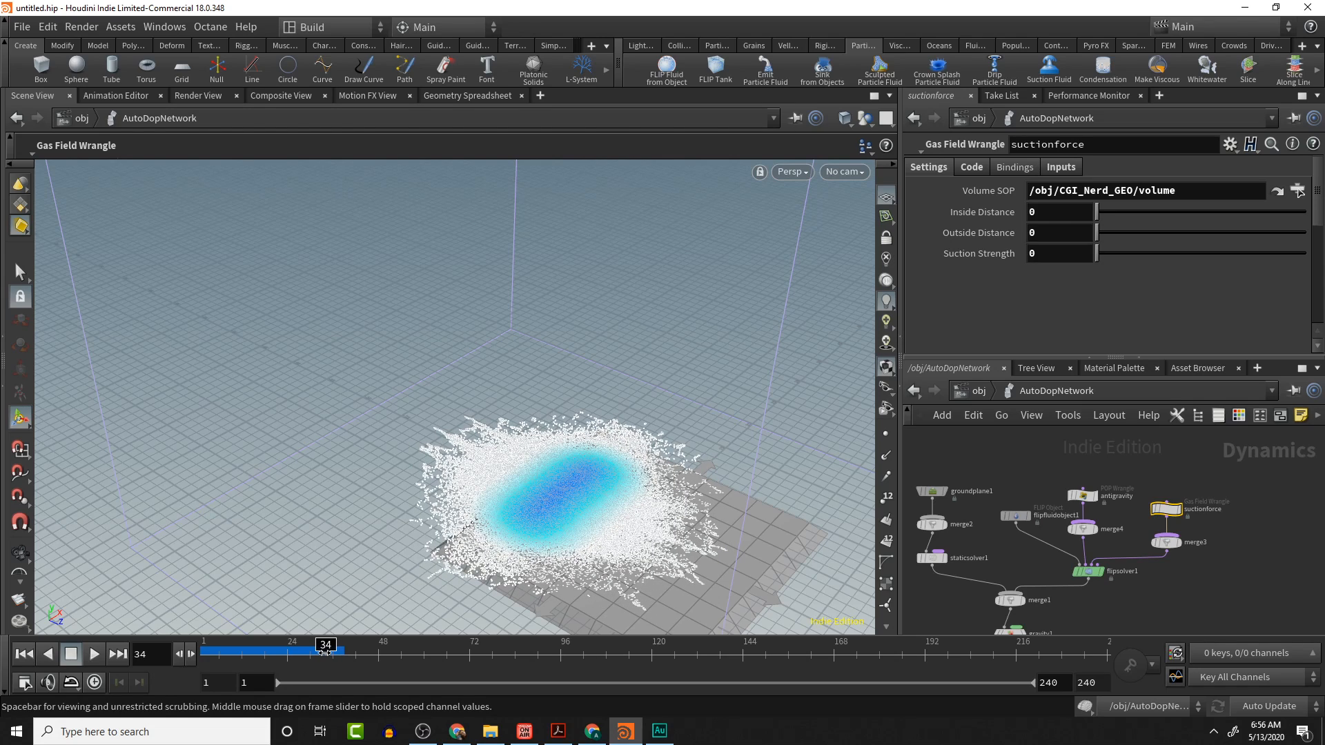
{"action": "left_click_drag", "start_coordinate": [324, 650], "coordinate": [333, 651]}
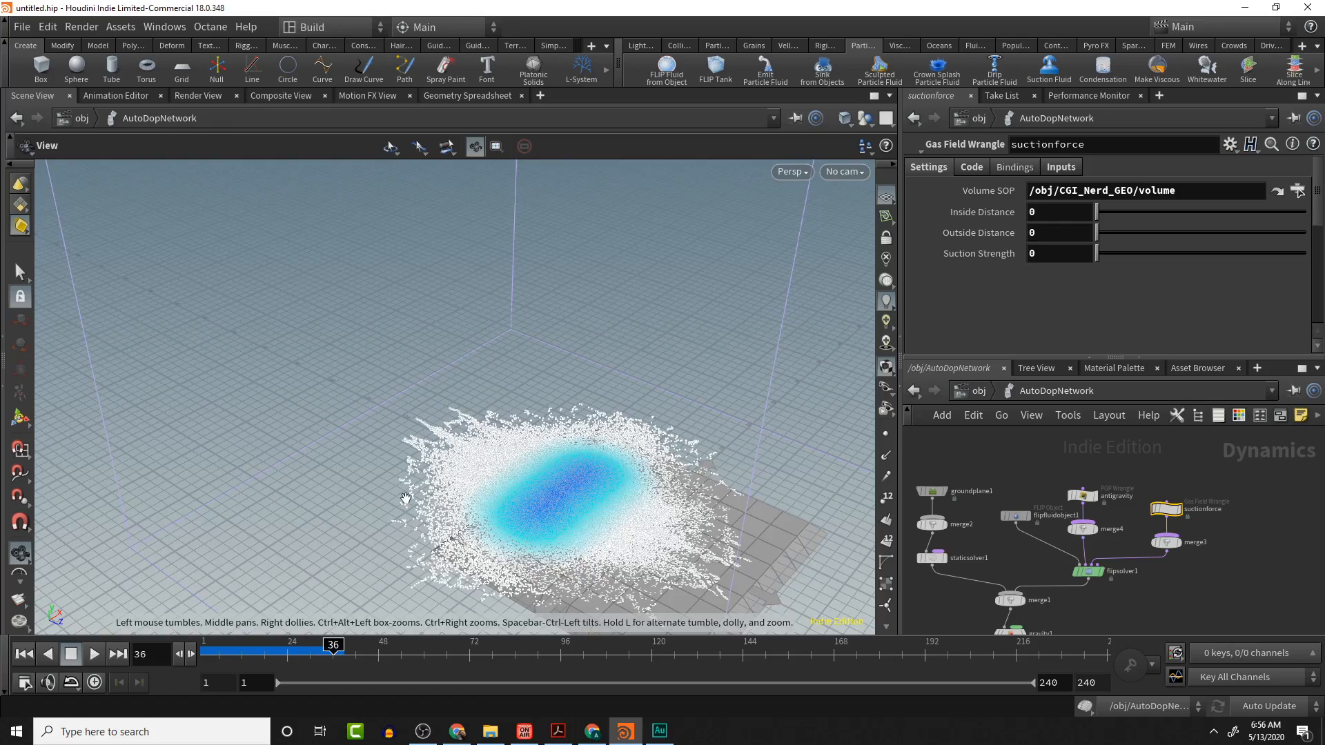
{"action": "left_click_drag", "start_coordinate": [366, 517], "coordinate": [340, 483], "text": "alt"}
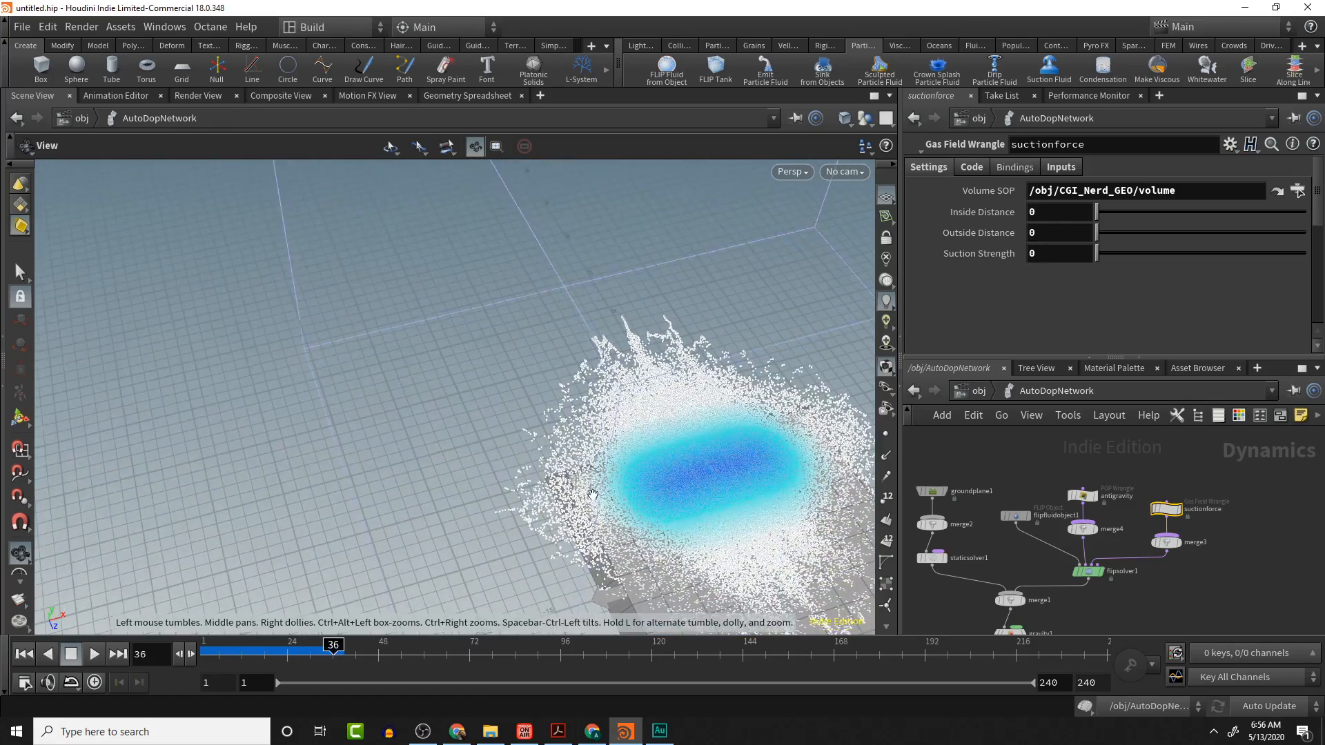
{"action": "middle_click_drag", "start_coordinate": [478, 441], "coordinate": [340, 412], "text": "alt"}
{"action": "middle_click_drag", "start_coordinate": [528, 414], "coordinate": [354, 394], "text": "alt"}
{"action": "scroll", "coordinate": [412, 422], "scroll_direction": "up", "scroll_amount": 5}
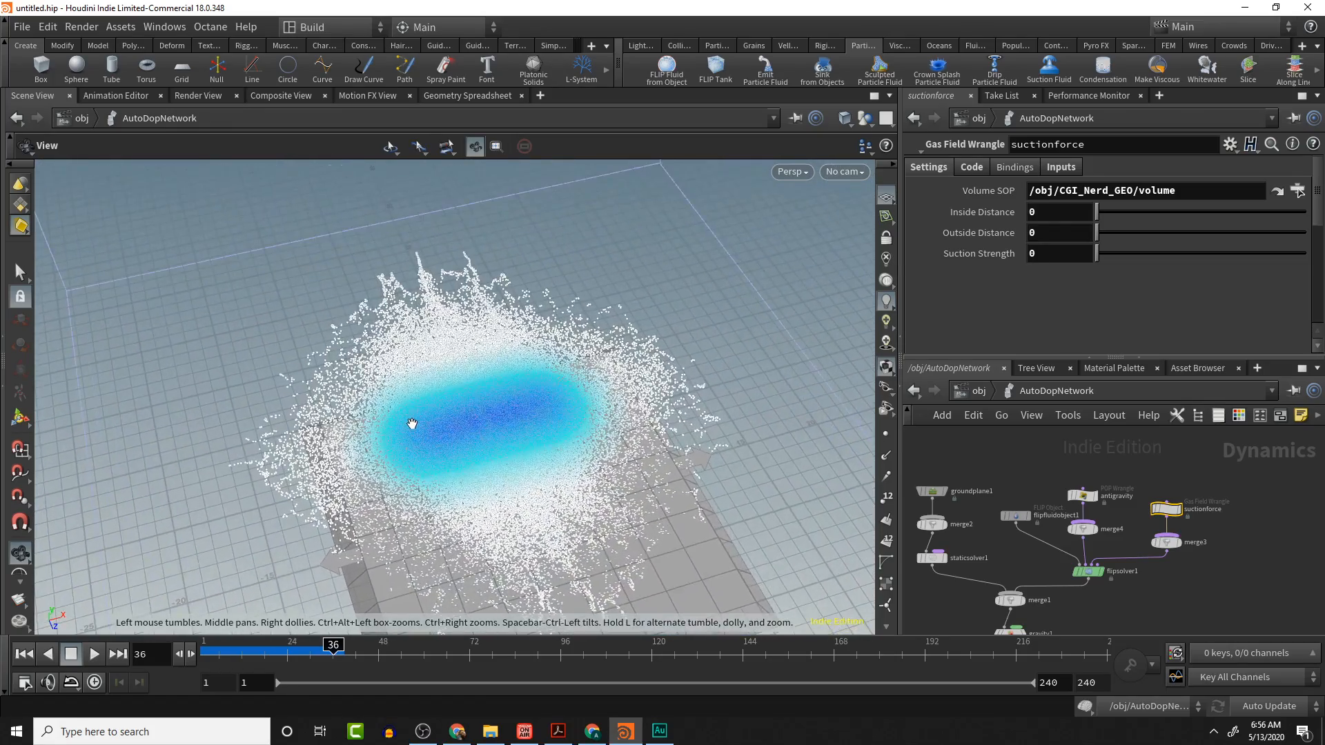
{"action": "left_click_drag", "start_coordinate": [502, 491], "coordinate": [478, 456], "text": "alt"}
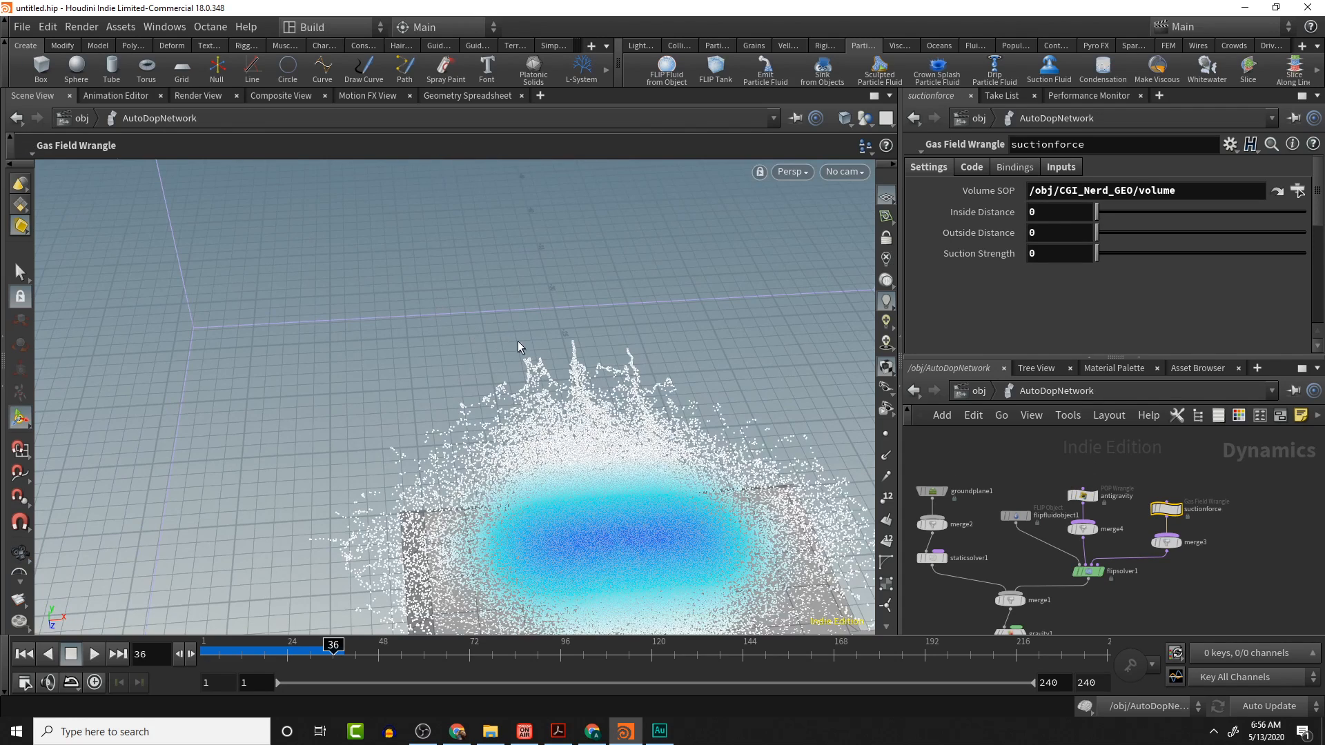
{"action": "middle_click_drag", "start_coordinate": [697, 349], "coordinate": [474, 275], "text": "alt"}
{"action": "scroll", "coordinate": [770, 411], "scroll_direction": "down", "scroll_amount": 2, "text": "alt"}
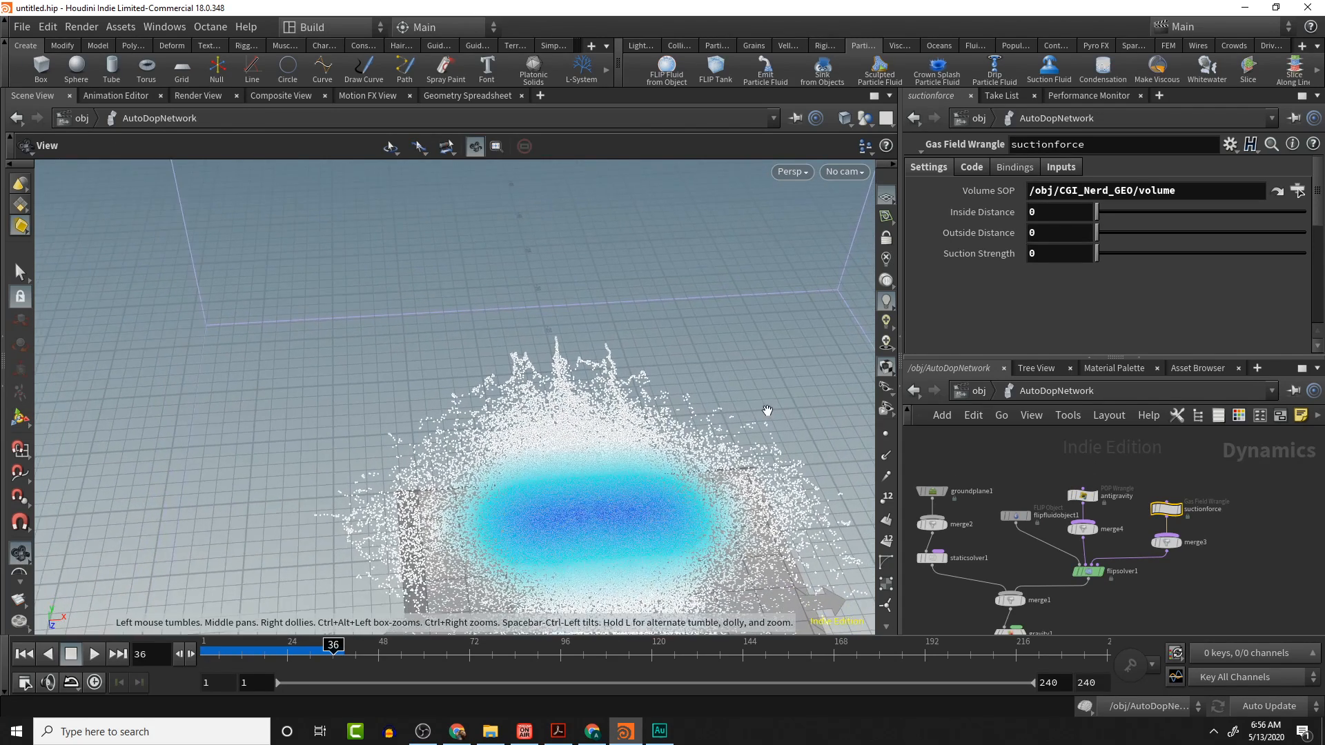
{"action": "middle_click_drag", "start_coordinate": [768, 411], "coordinate": [448, 230], "text": "alt"}
{"action": "middle_click_drag", "start_coordinate": [532, 263], "coordinate": [423, 279], "text": "alt"}
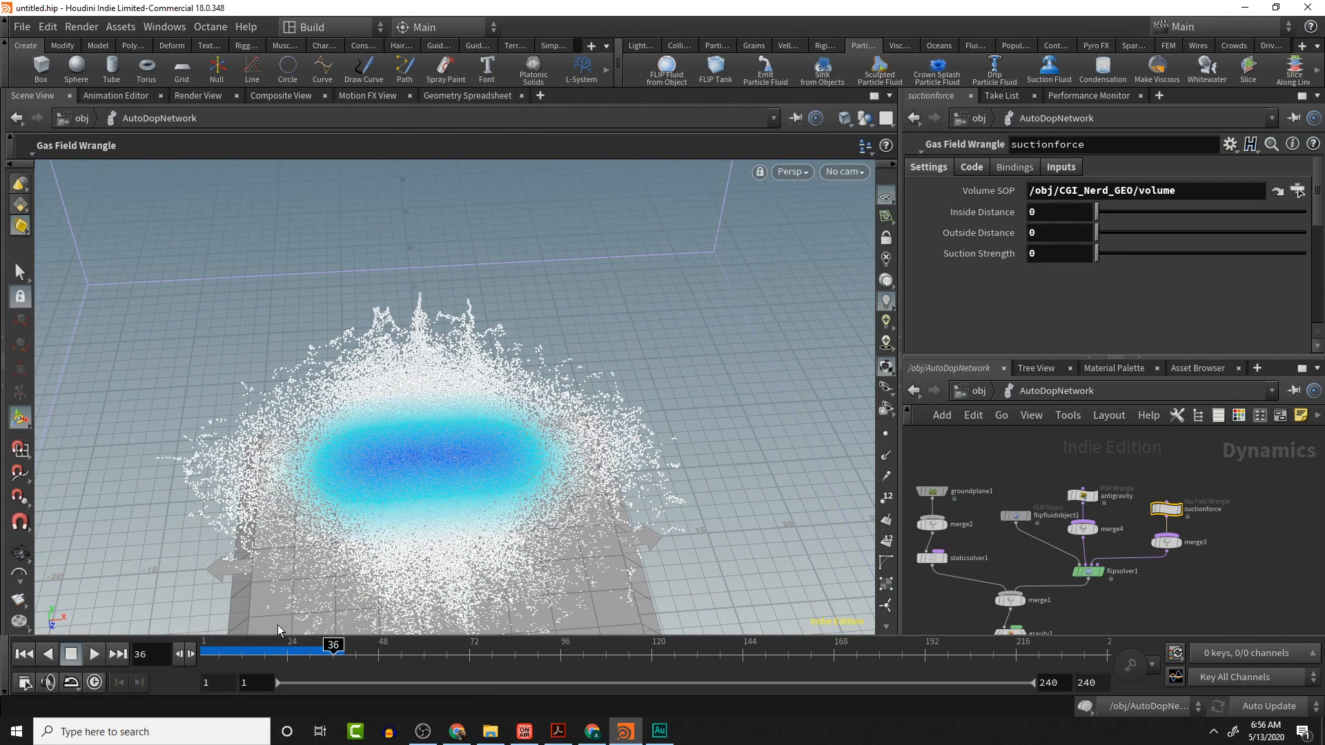
{"action": "left_click", "coordinate": [330, 645]}
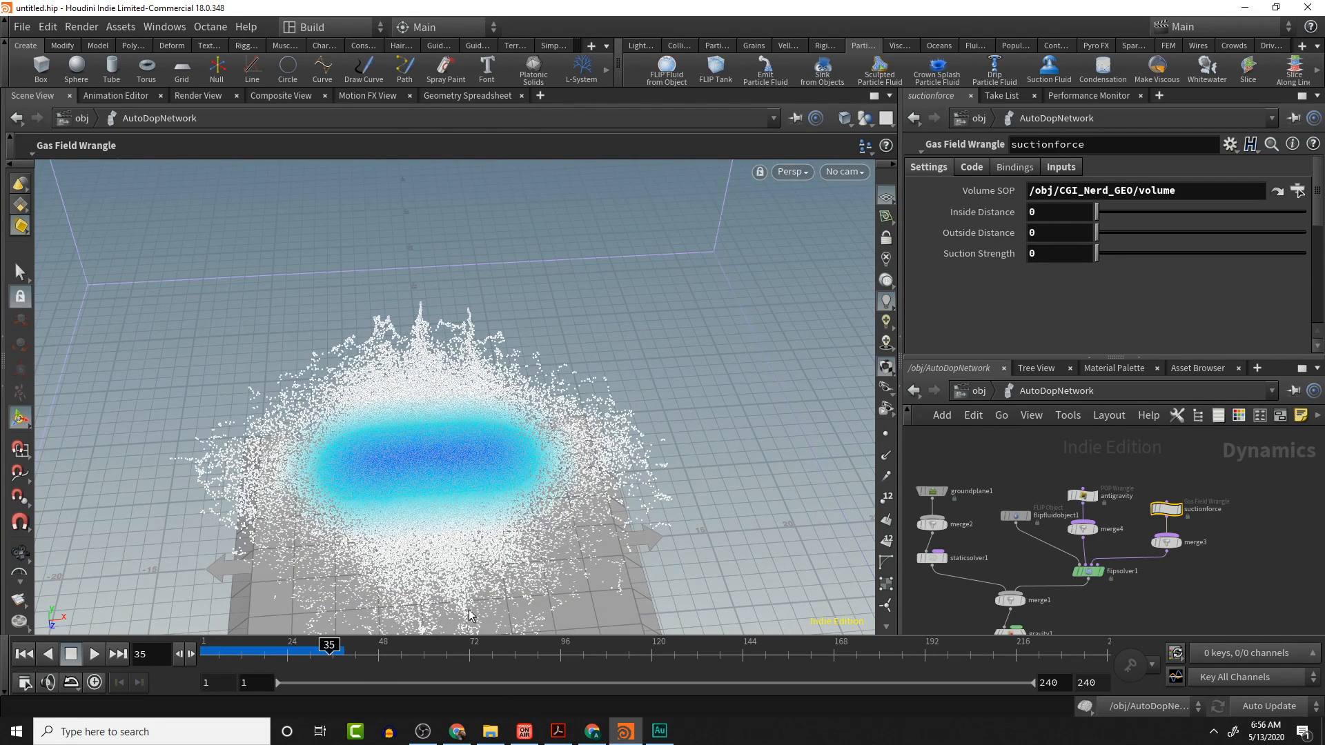
- Keyframe the antigravity node's Activation at 0 on frame 35 and move the timeline to frame 36
{"action": "left_click", "coordinate": [1085, 495]}
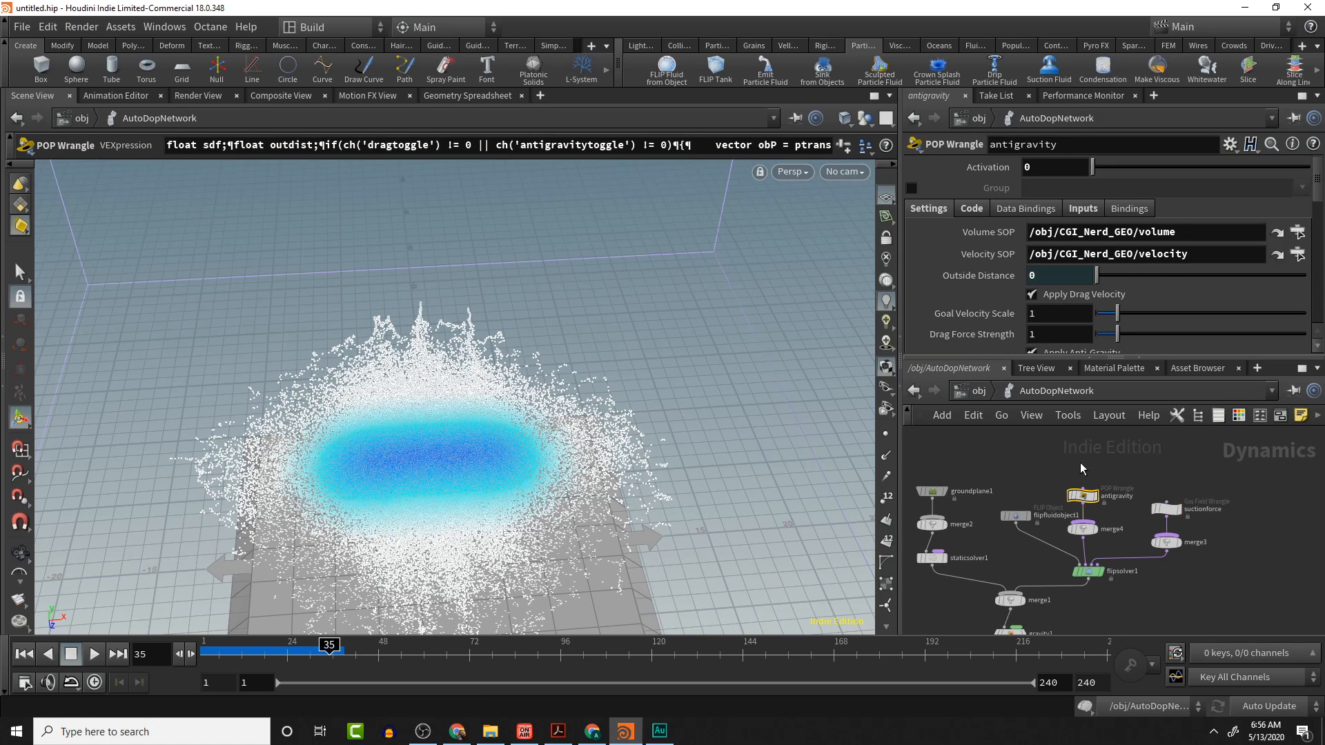
{"action": "left_click", "coordinate": [996, 167], "text": "alt"}
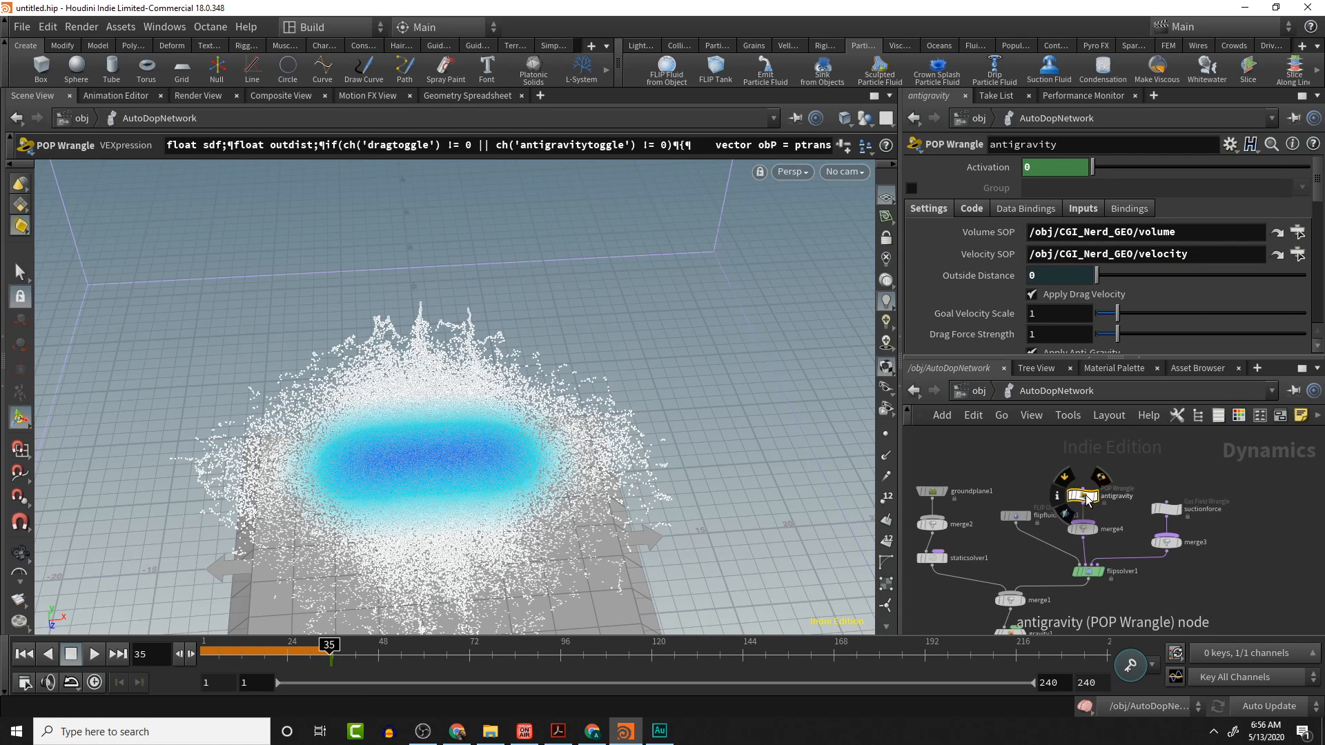
{"action": "left_click", "coordinate": [1166, 509]}
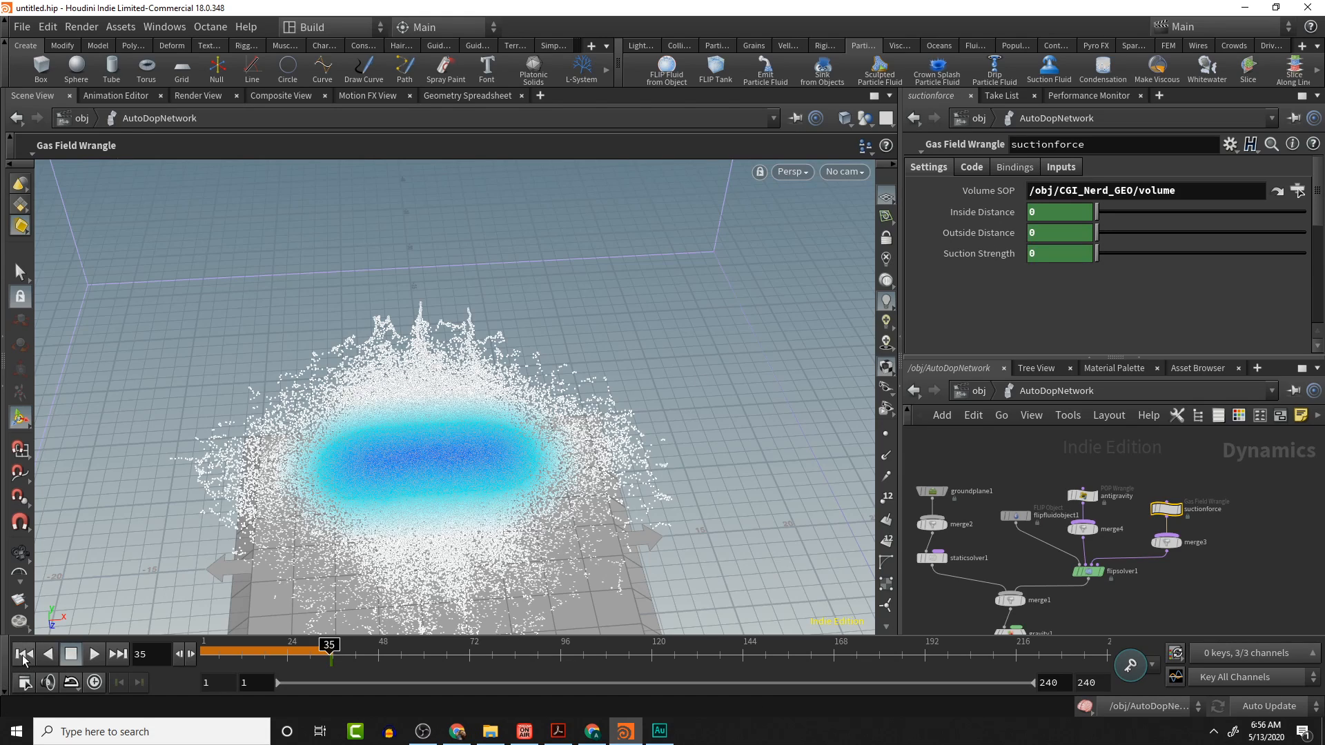
{"action": "left_click", "coordinate": [338, 645]}
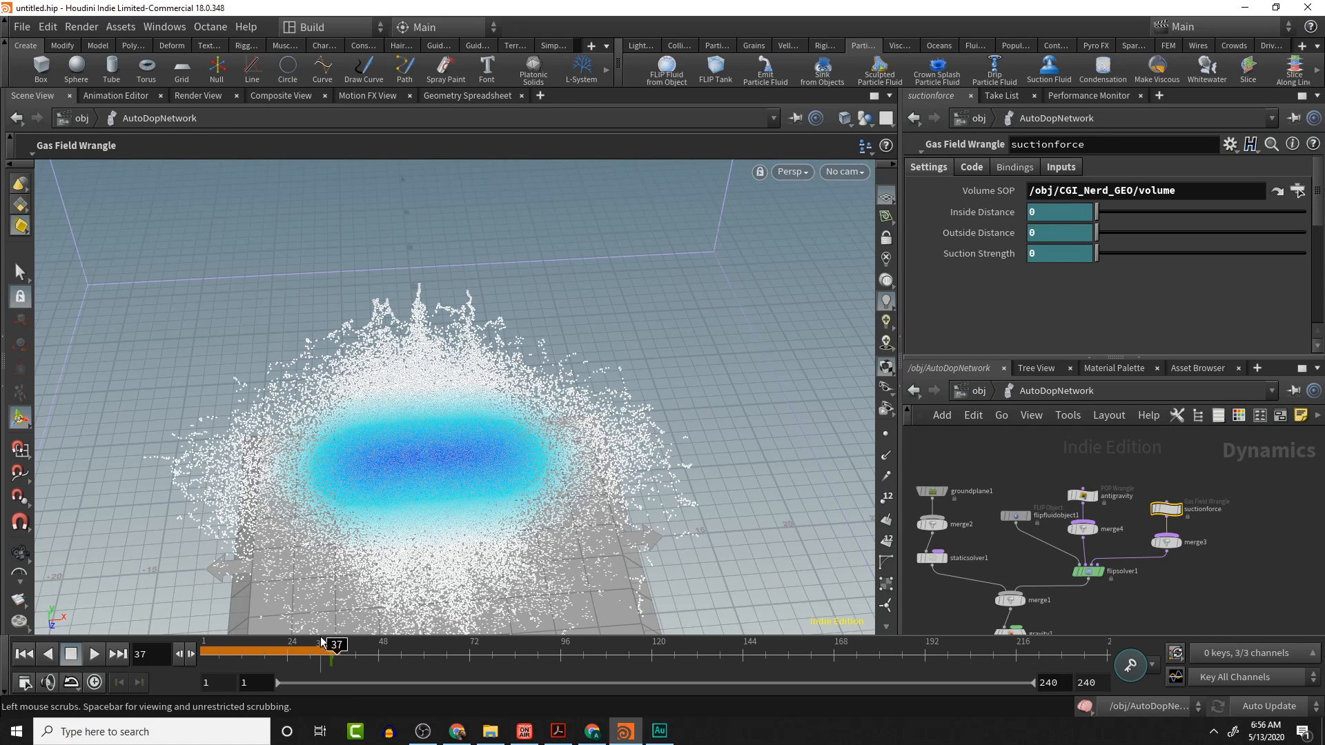
{"action": "left_click_drag", "start_coordinate": [338, 645], "coordinate": [334, 645]}
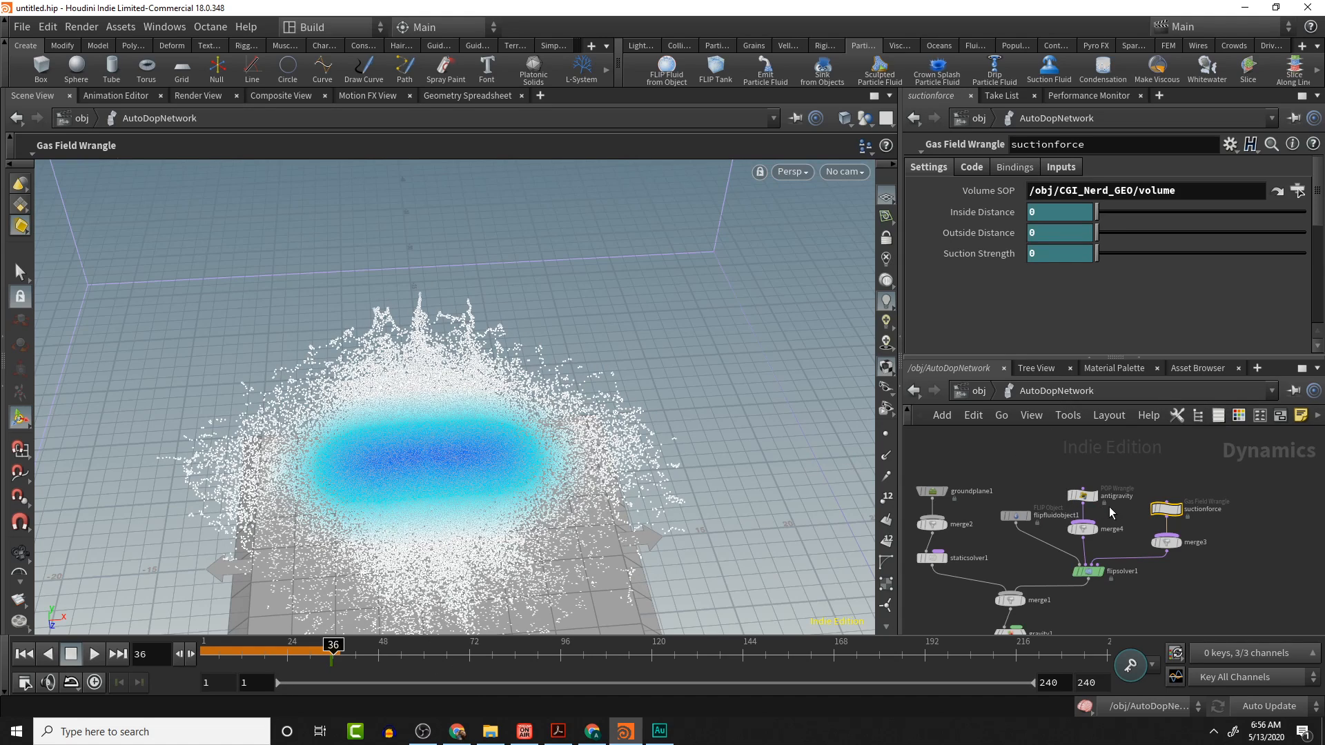
- Set the antigravity node's Activation to 1 on frame 36
{"action": "left_click", "coordinate": [1082, 496]}
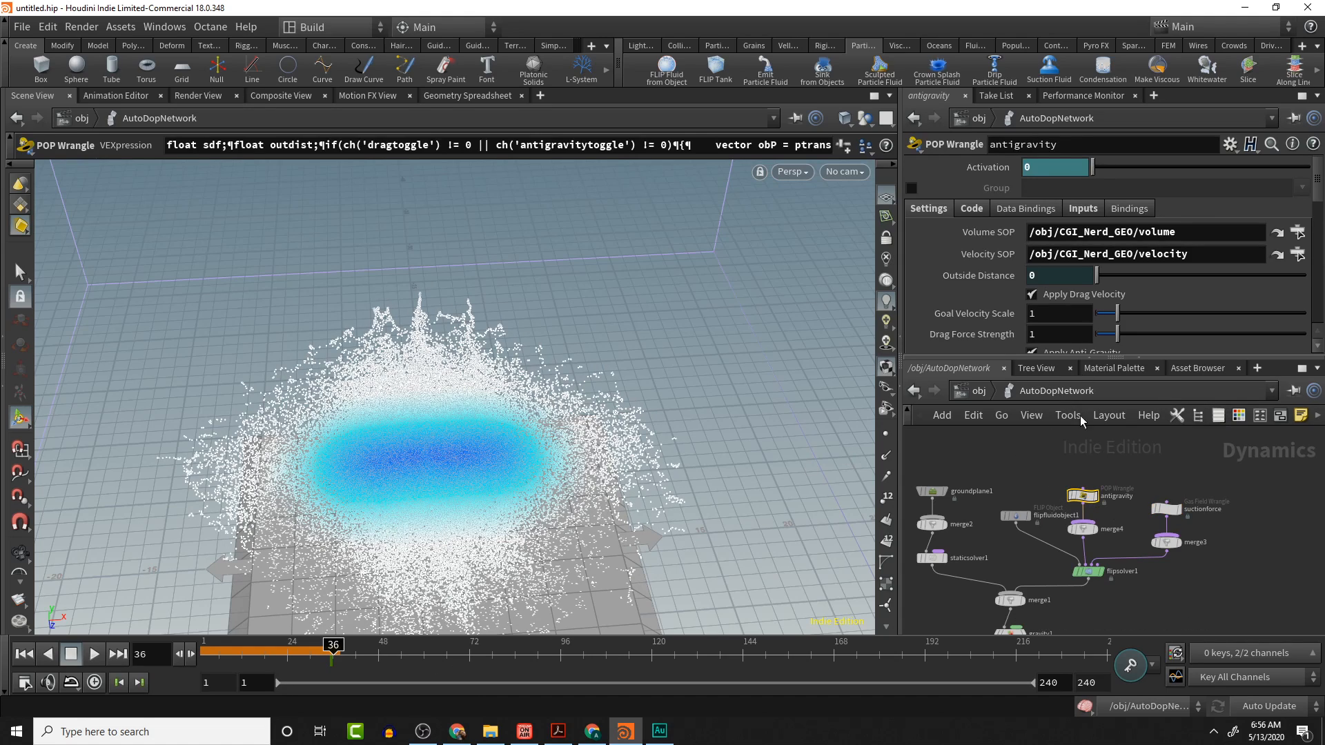
{"action": "double_click", "coordinate": [1056, 167]}
{"action": "key", "text": "Return"}
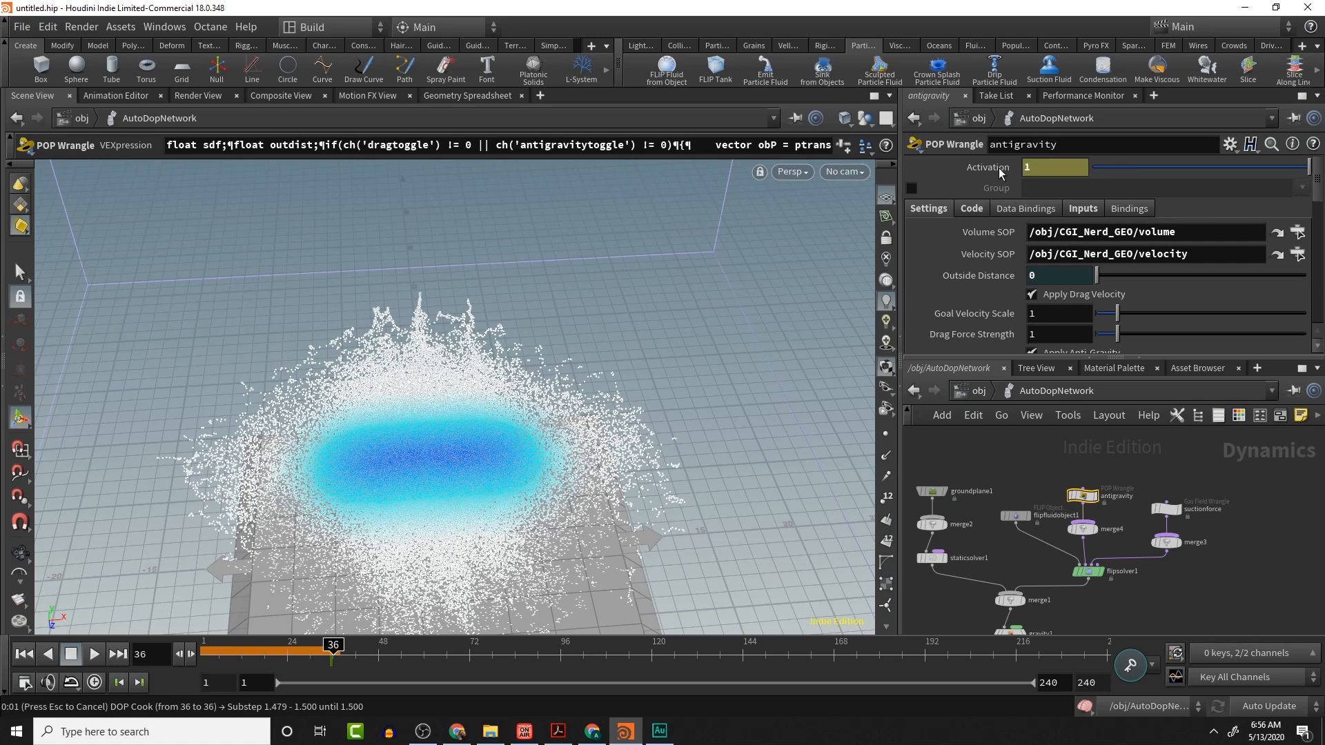
{"action": "left_click", "coordinate": [979, 178], "text": "alt"}
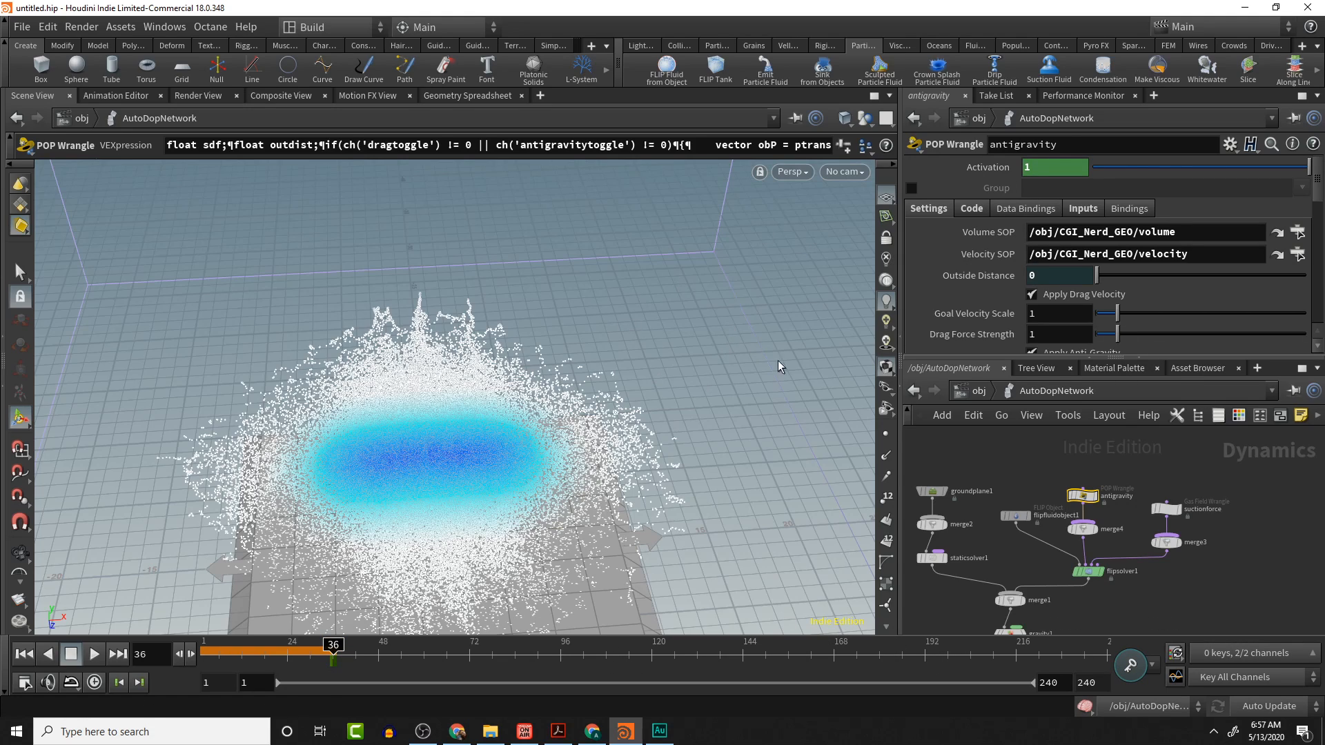
- Select the suctionforce node and set Inside Distance to 1, Outside Distance to 1, and Suction Strength to 12000
{"action": "left_click", "coordinate": [1166, 509]}
{"action": "left_click", "coordinate": [1058, 212]}
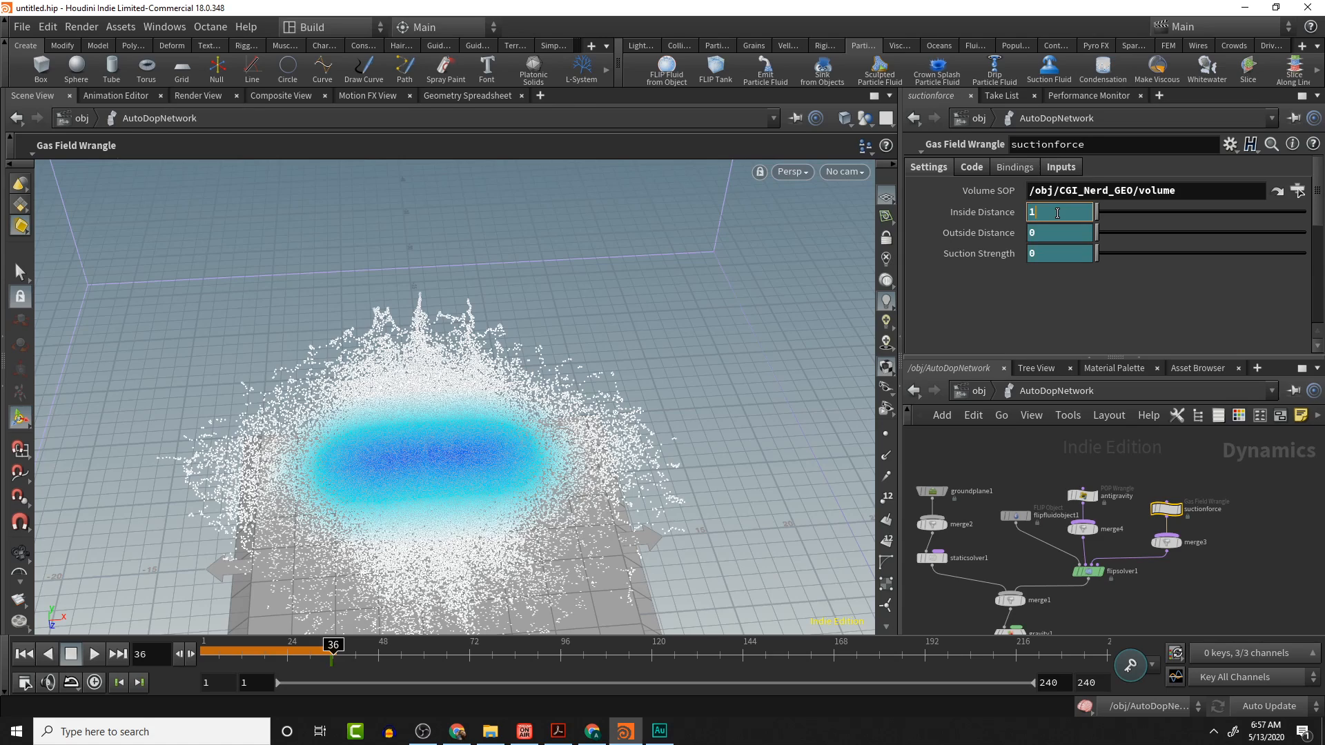
{"action": "type", "text": "1"}
{"action": "key", "text": "Tab"}
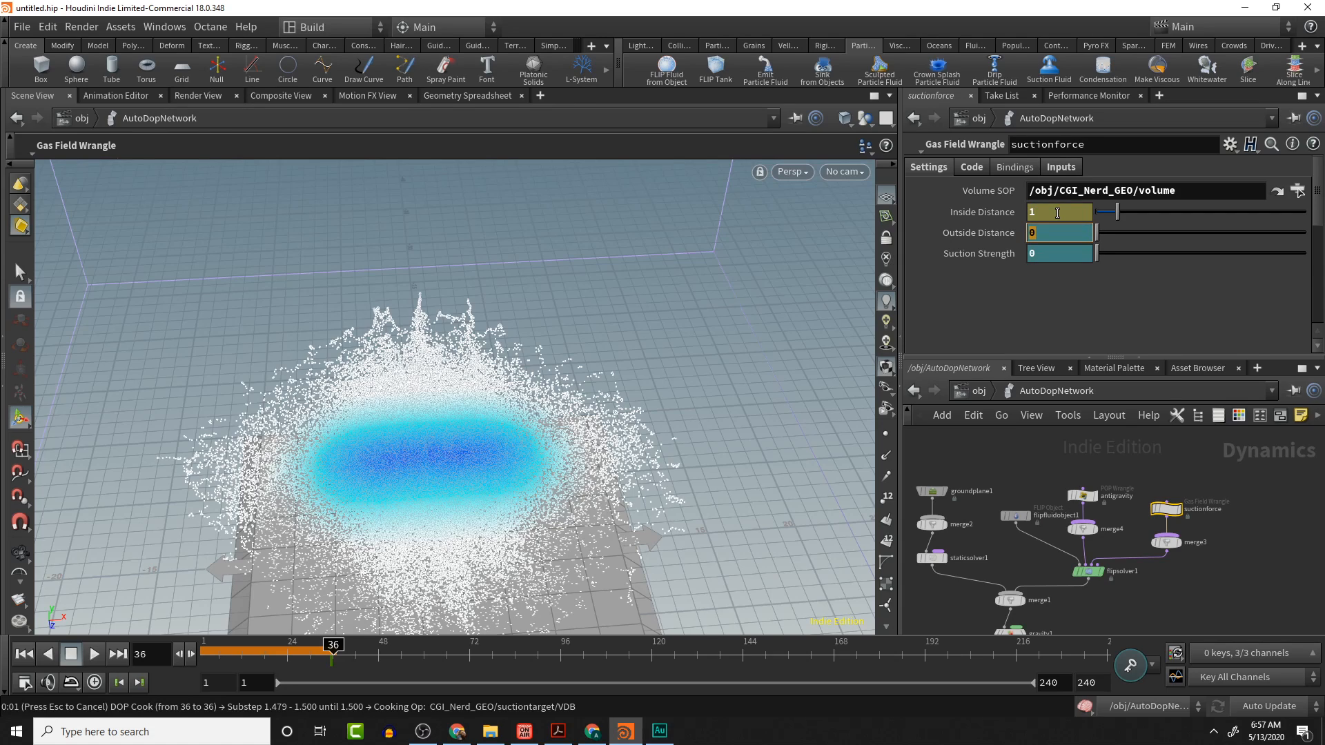
{"action": "type", "text": "1"}
{"action": "key", "text": "Tab"}
{"action": "type", "text": "120"}
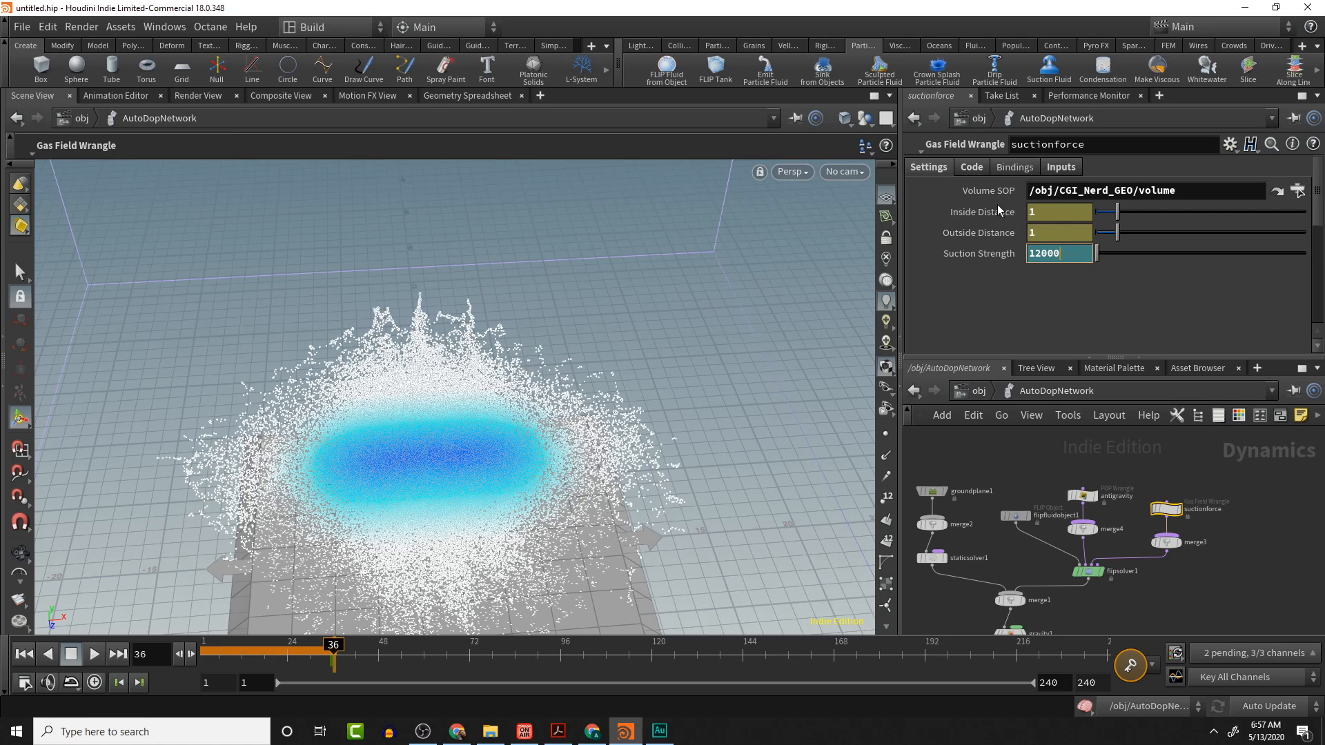
{"action": "type", "text": "00"}
{"action": "key", "text": "Return"}
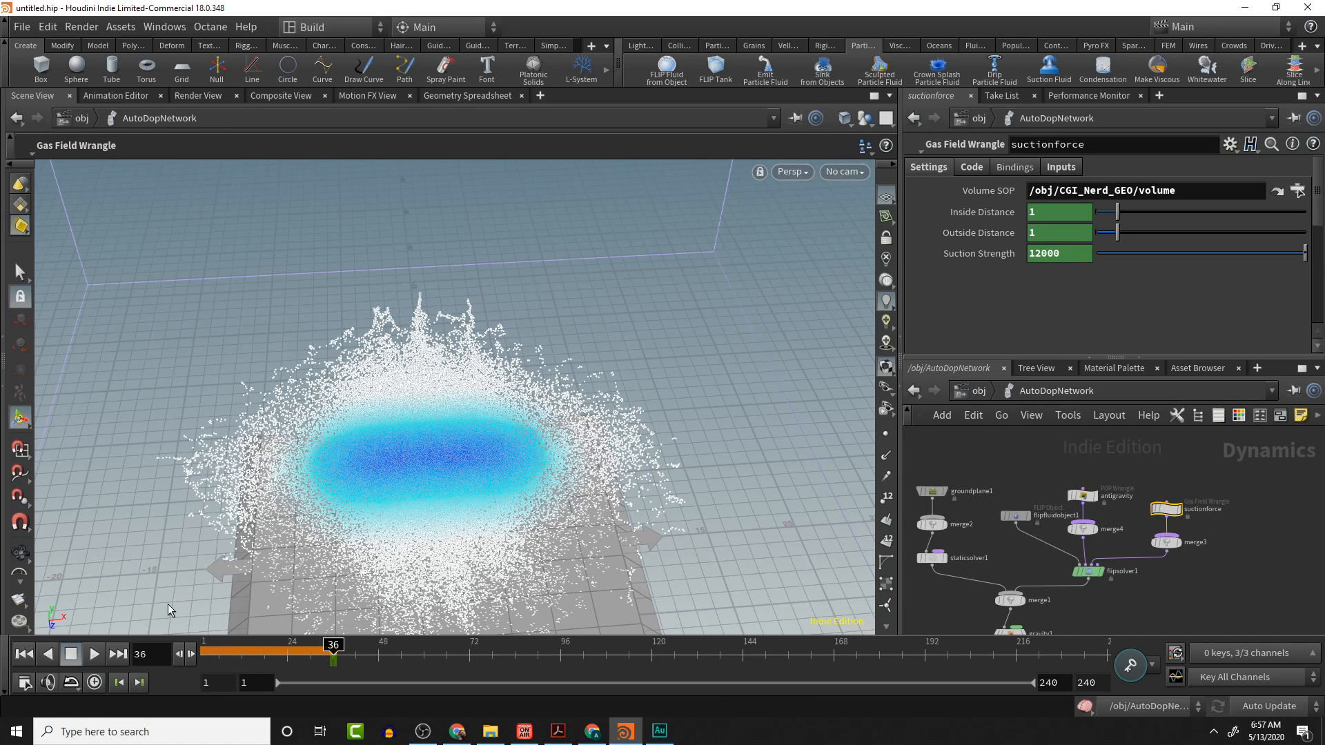
- Rewind to the first frame and replay the simulation, stopping it around frame 49
{"action": "left_click", "coordinate": [24, 654]}
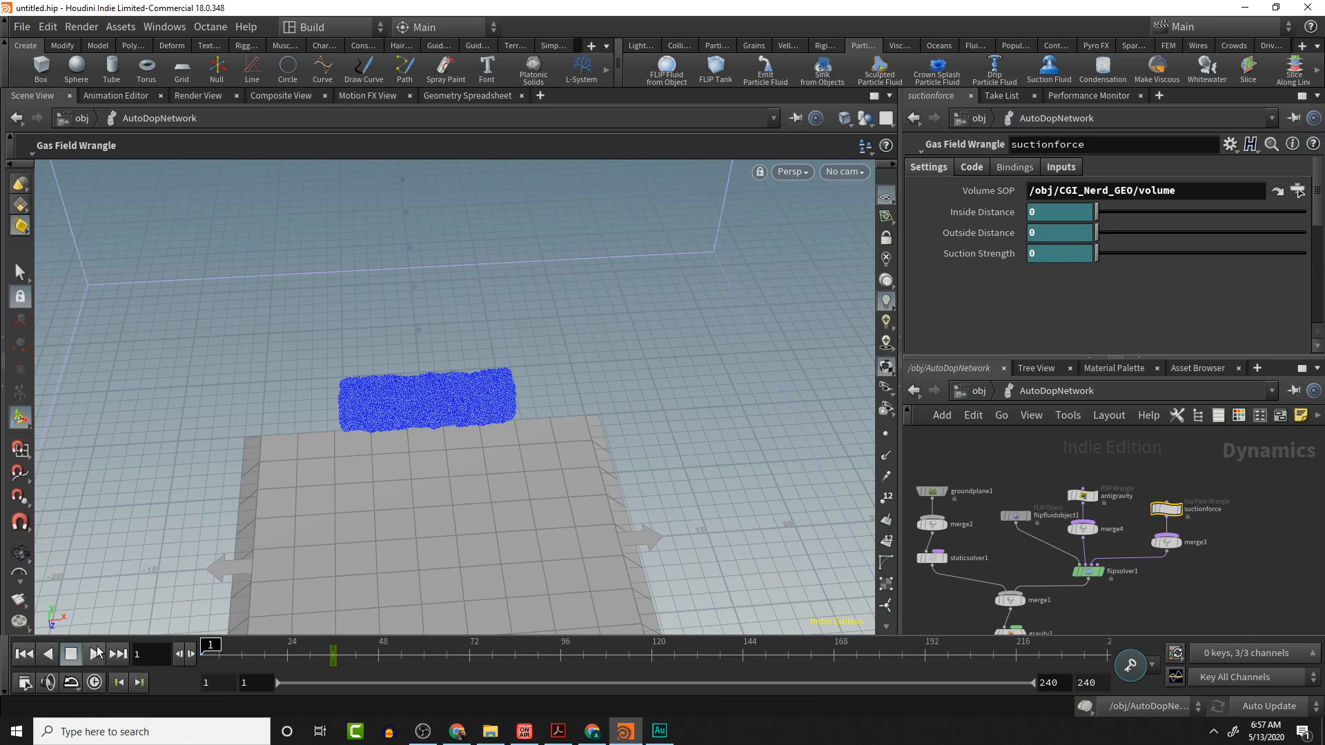
{"action": "left_click", "coordinate": [97, 654]}
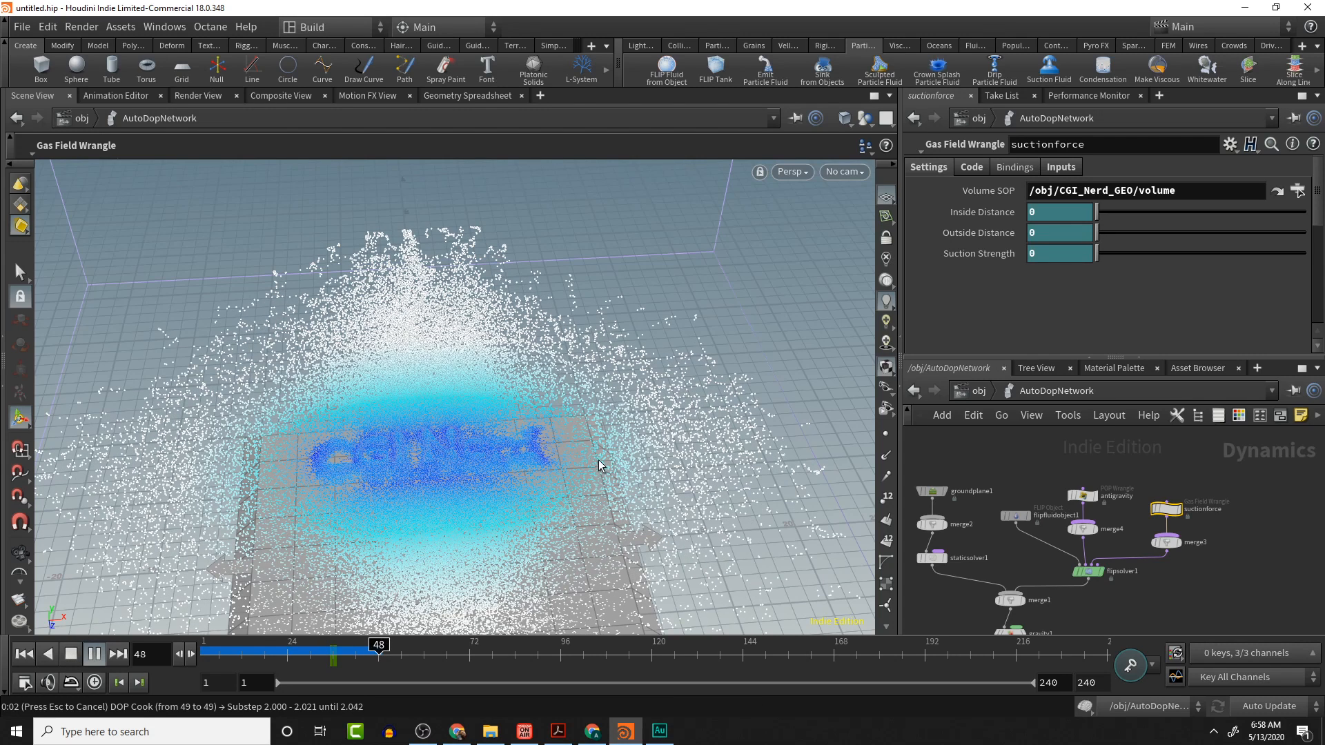
{"action": "left_click", "coordinate": [70, 656]}
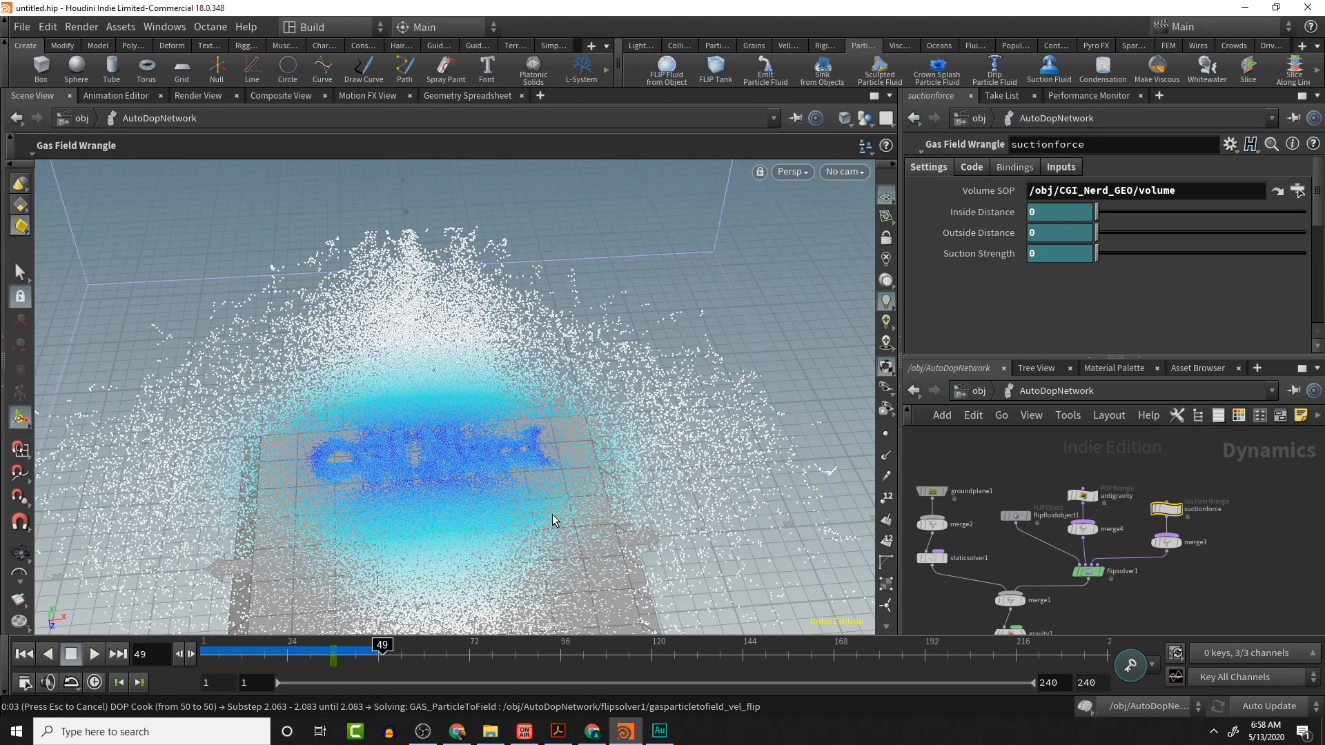
- Orbit, zoom and scrub around frame 50 to examine how the fluid gathers around the text
{"action": "key", "text": "Escape"}
{"action": "left_click_drag", "start_coordinate": [562, 509], "coordinate": [551, 431]}
{"action": "scroll", "coordinate": [463, 523], "scroll_direction": "up", "scroll_amount": 6}
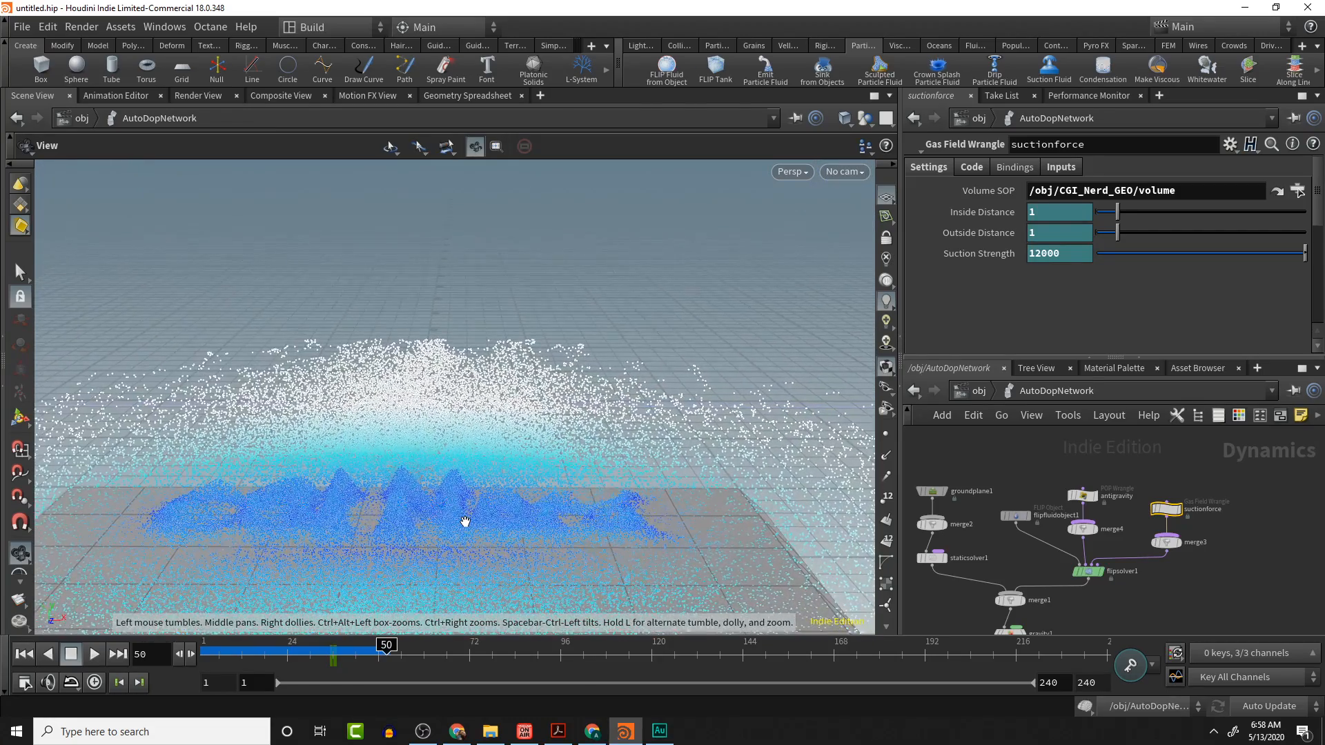
{"action": "scroll", "coordinate": [406, 545], "scroll_direction": "down", "scroll_amount": 6}
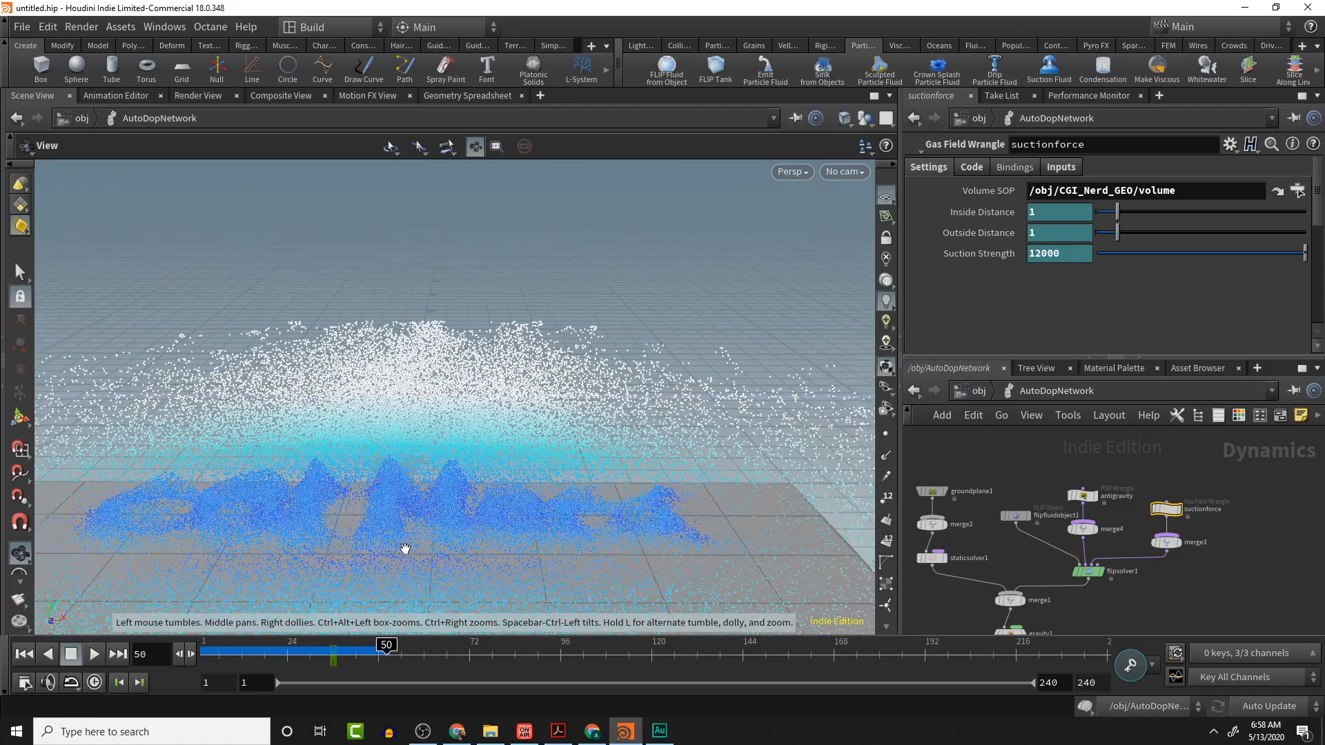
{"action": "scroll", "coordinate": [406, 544], "scroll_direction": "down", "scroll_amount": 6}
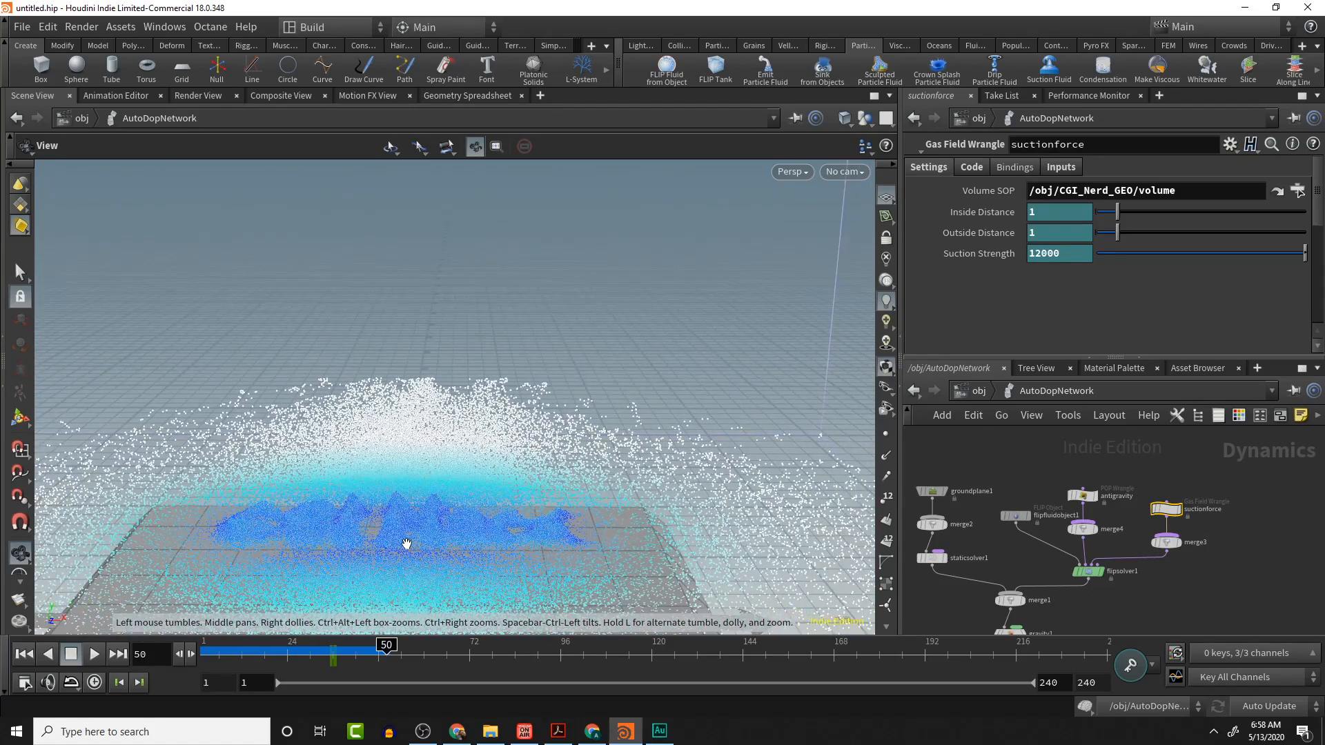
{"action": "scroll", "coordinate": [407, 545], "scroll_direction": "down", "scroll_amount": 4}
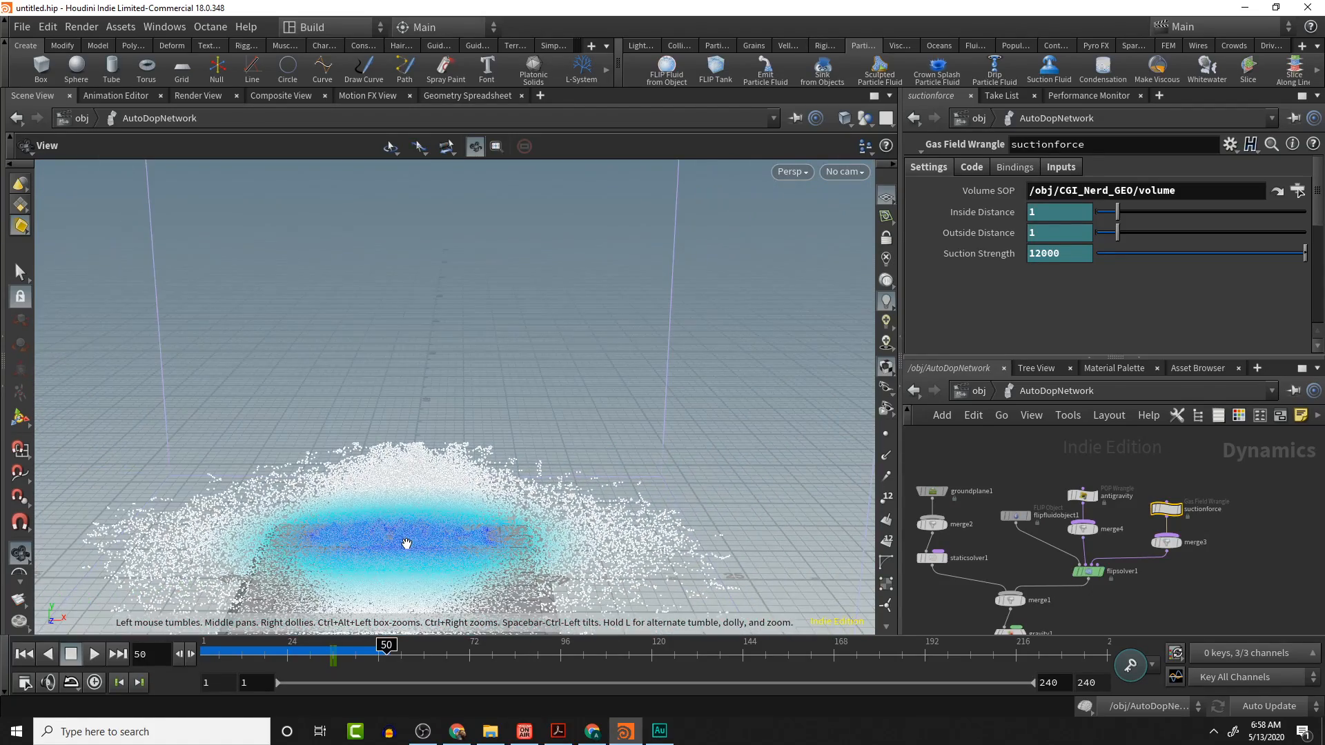
{"action": "scroll", "coordinate": [378, 540], "scroll_direction": "down", "scroll_amount": 1}
{"action": "scroll", "coordinate": [376, 539], "scroll_direction": "up", "scroll_amount": 5}
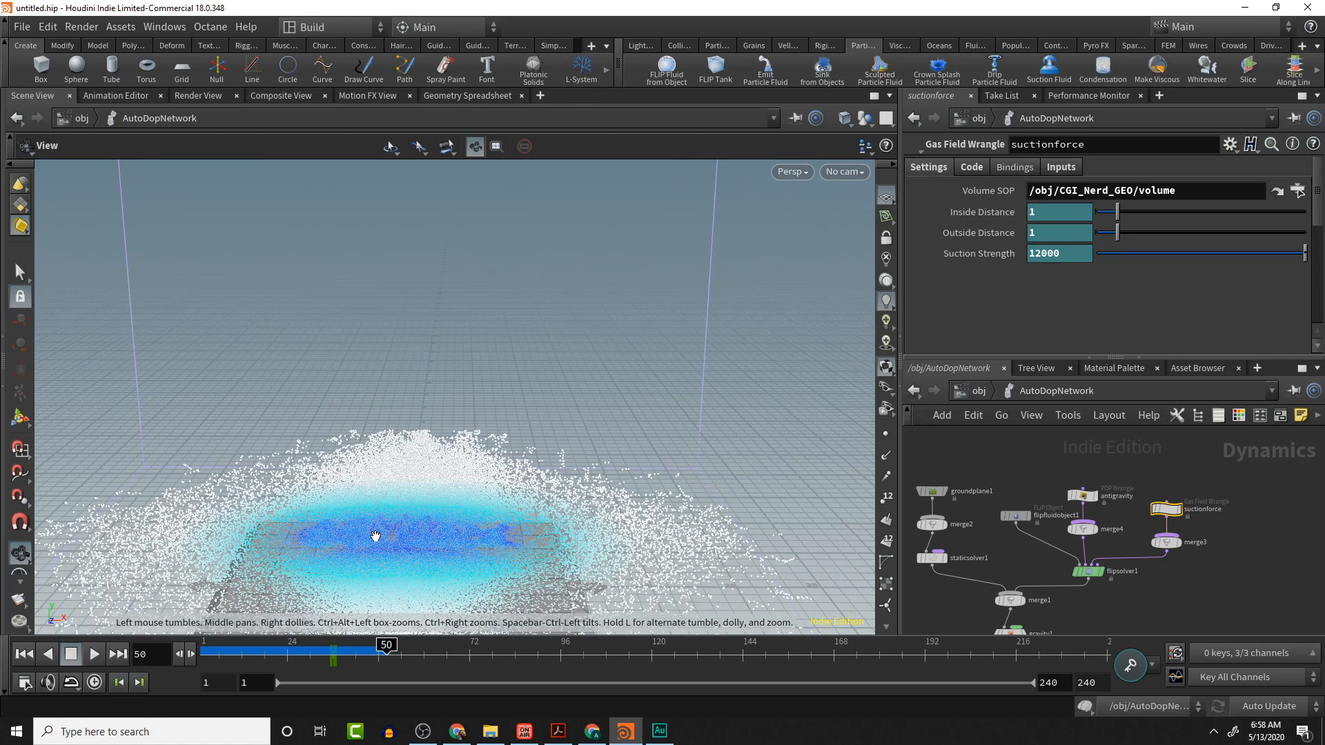
{"action": "key", "text": "Return"}
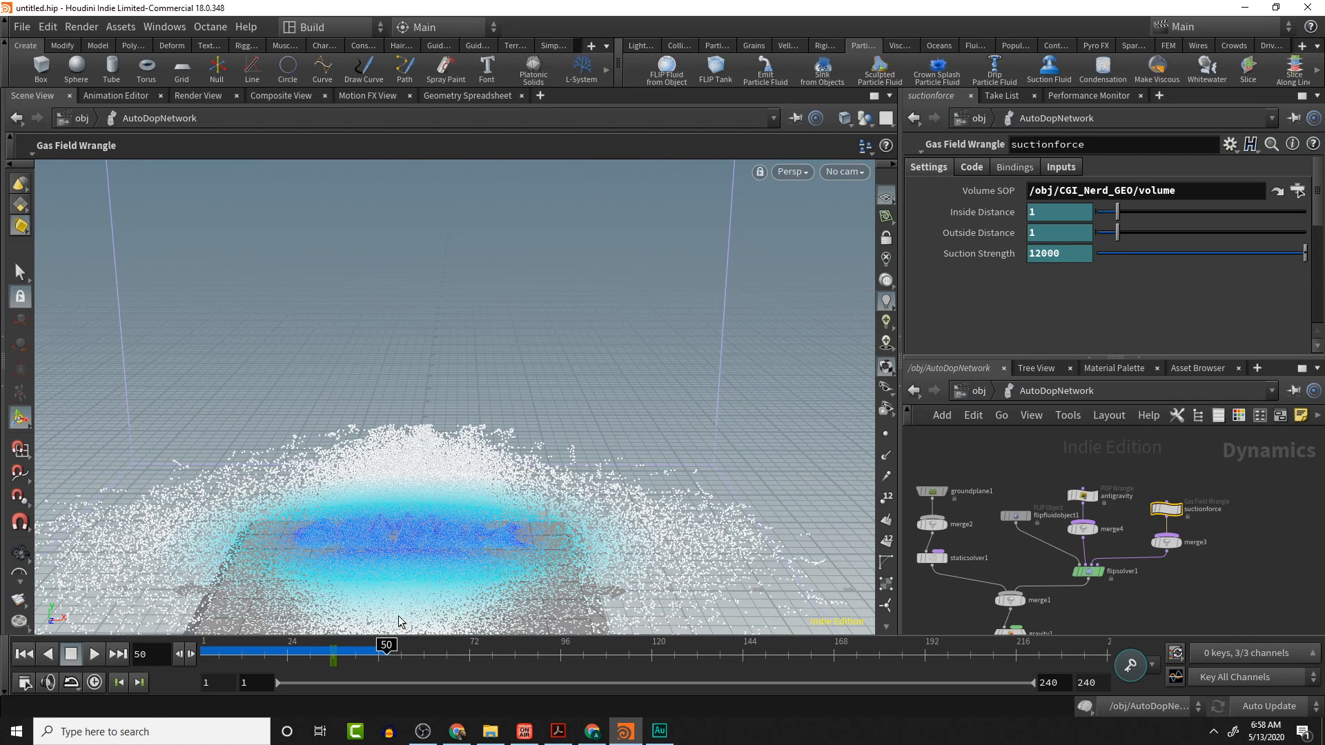
{"action": "left_click_drag", "start_coordinate": [316, 658], "coordinate": [353, 657], "text": "shift"}
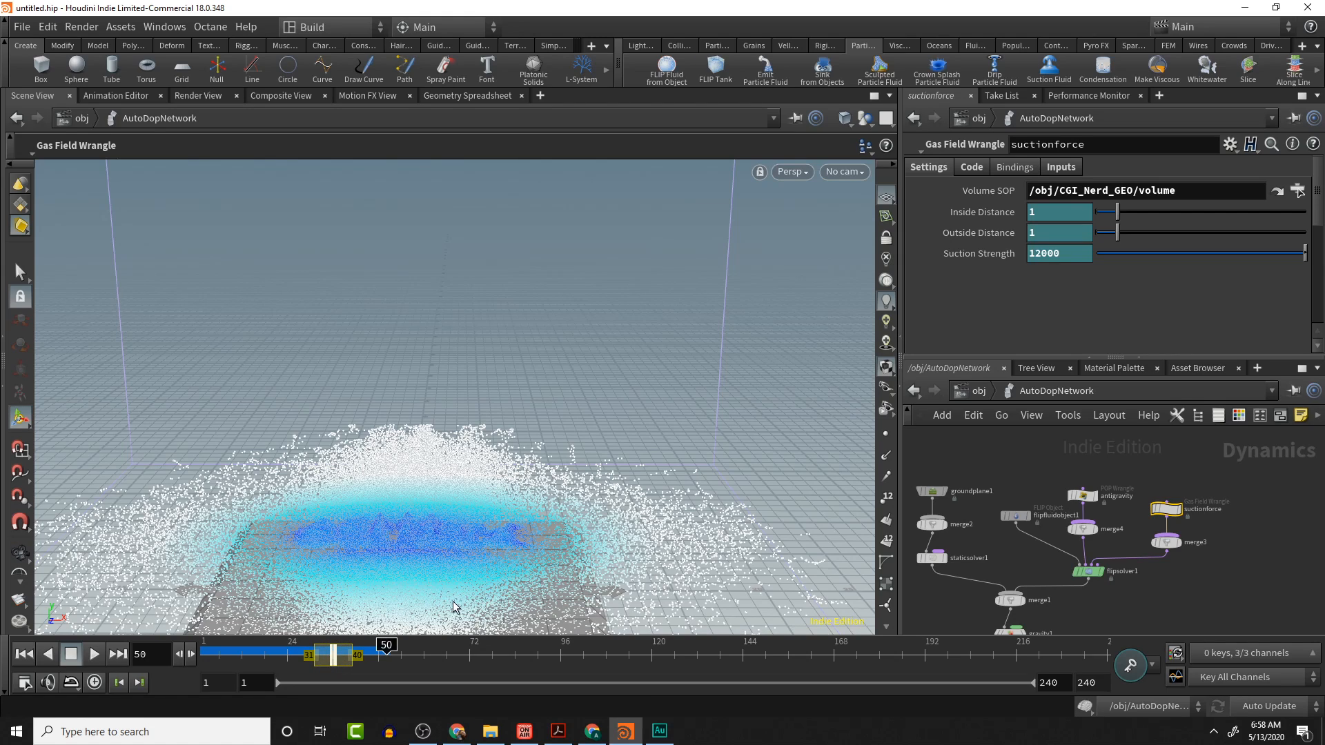
- Select both the antigravity and suctionforce nodes and cut their keyframes from the timeline
{"action": "left_click", "coordinate": [1084, 494]}
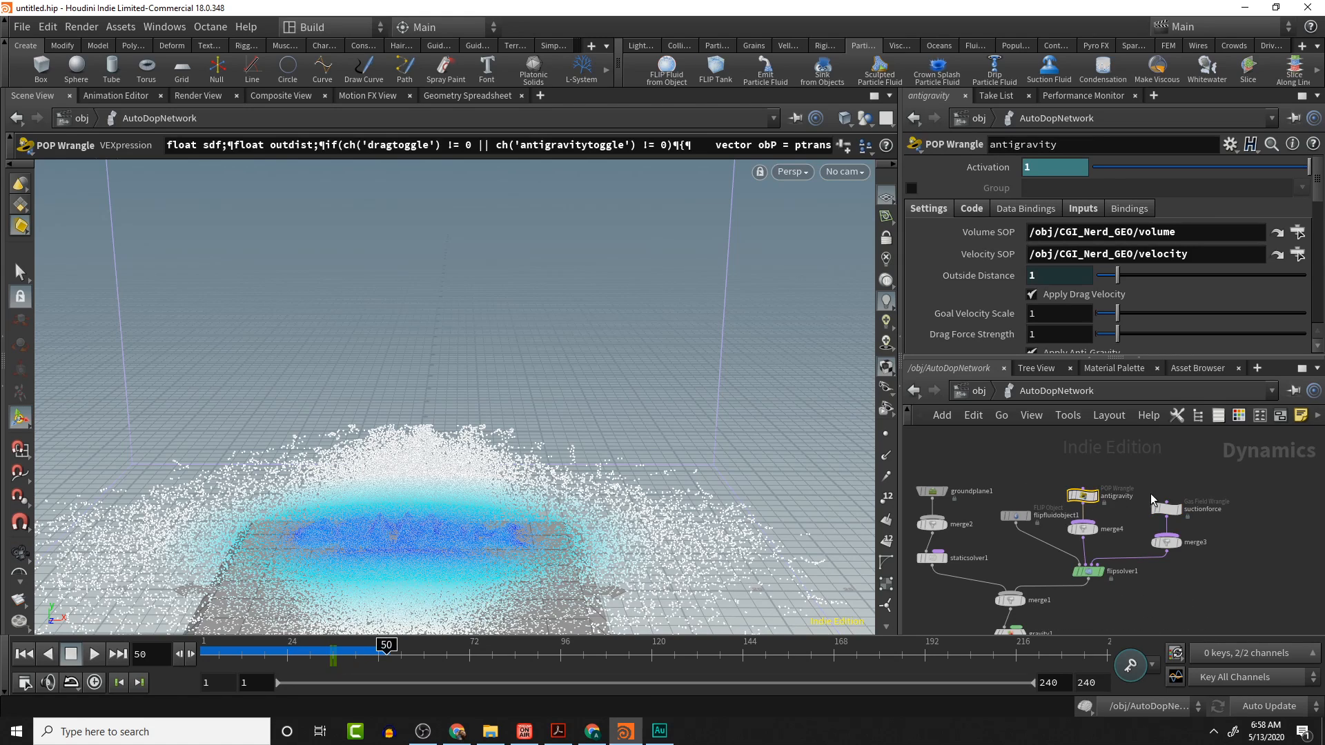
{"action": "left_click", "coordinate": [1165, 510], "text": "shift"}
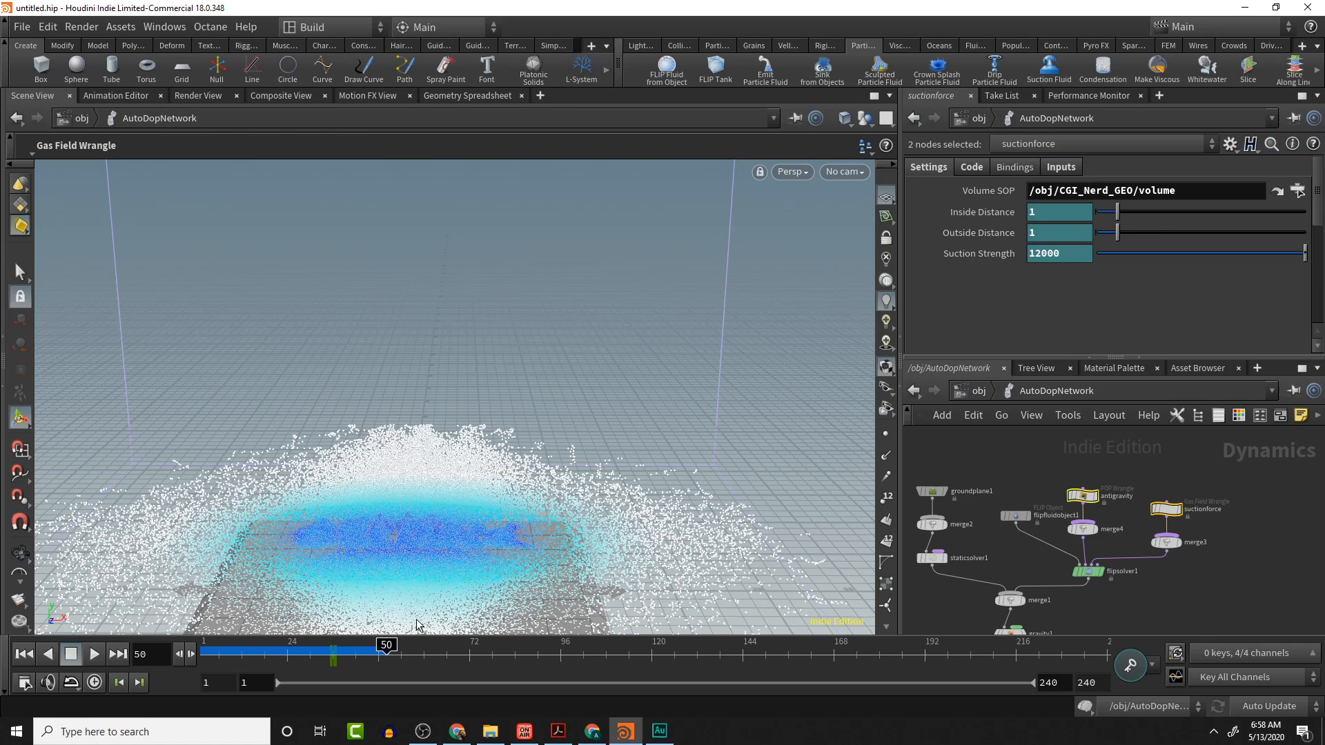
{"action": "left_click_drag", "start_coordinate": [308, 660], "coordinate": [373, 664], "text": "shift"}
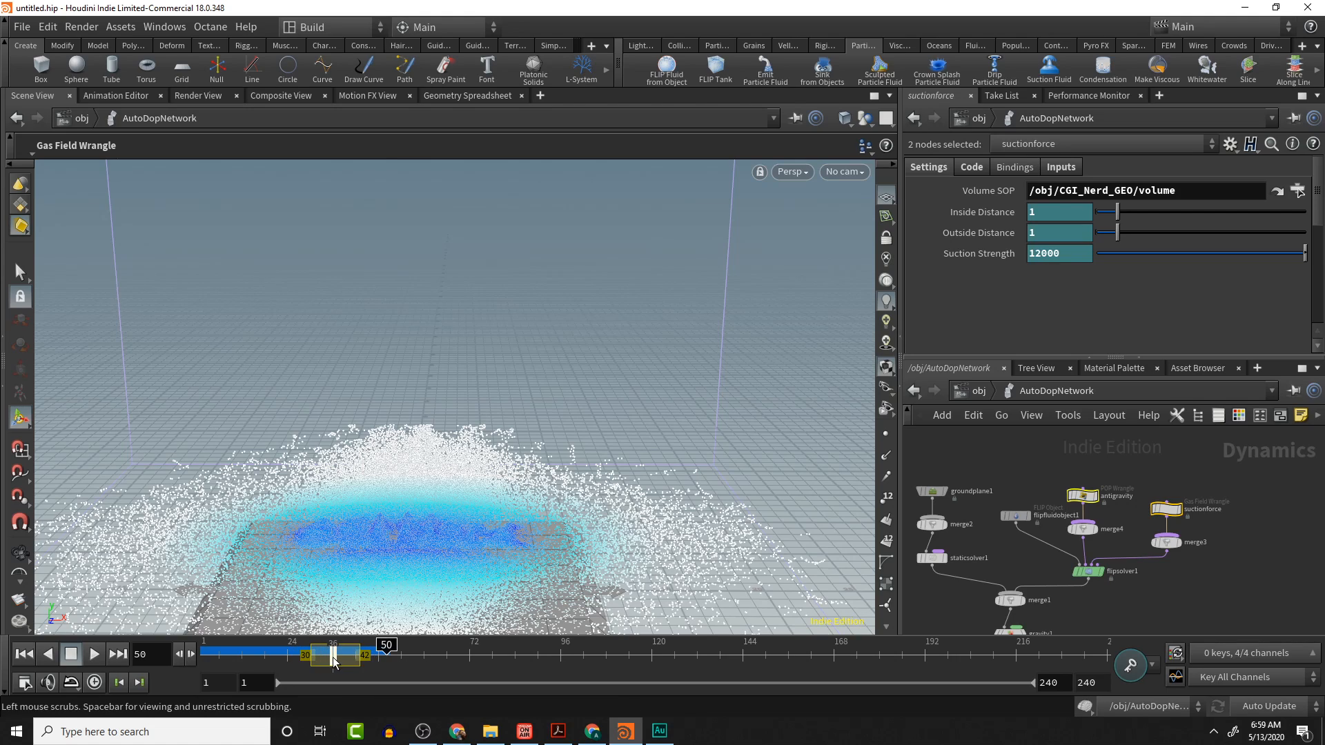
{"action": "right_click", "coordinate": [337, 659]}
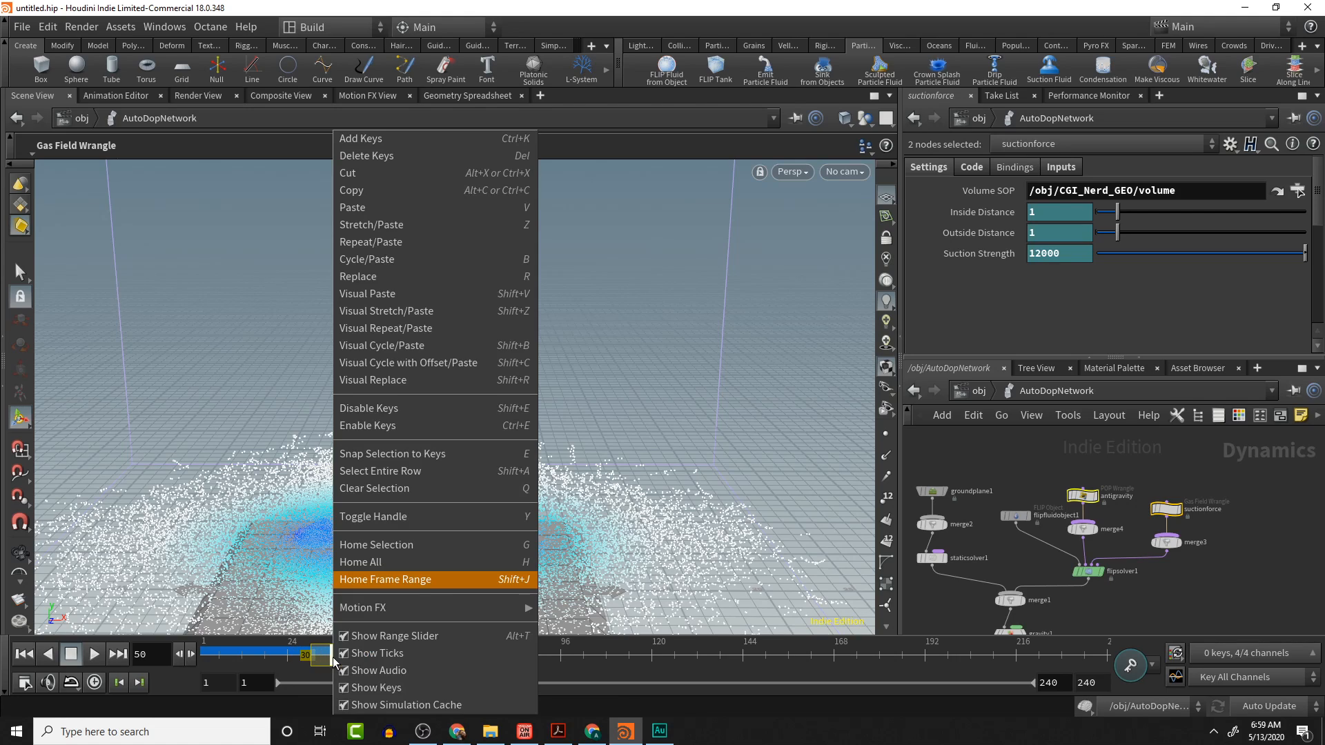
{"action": "left_click", "coordinate": [367, 190]}
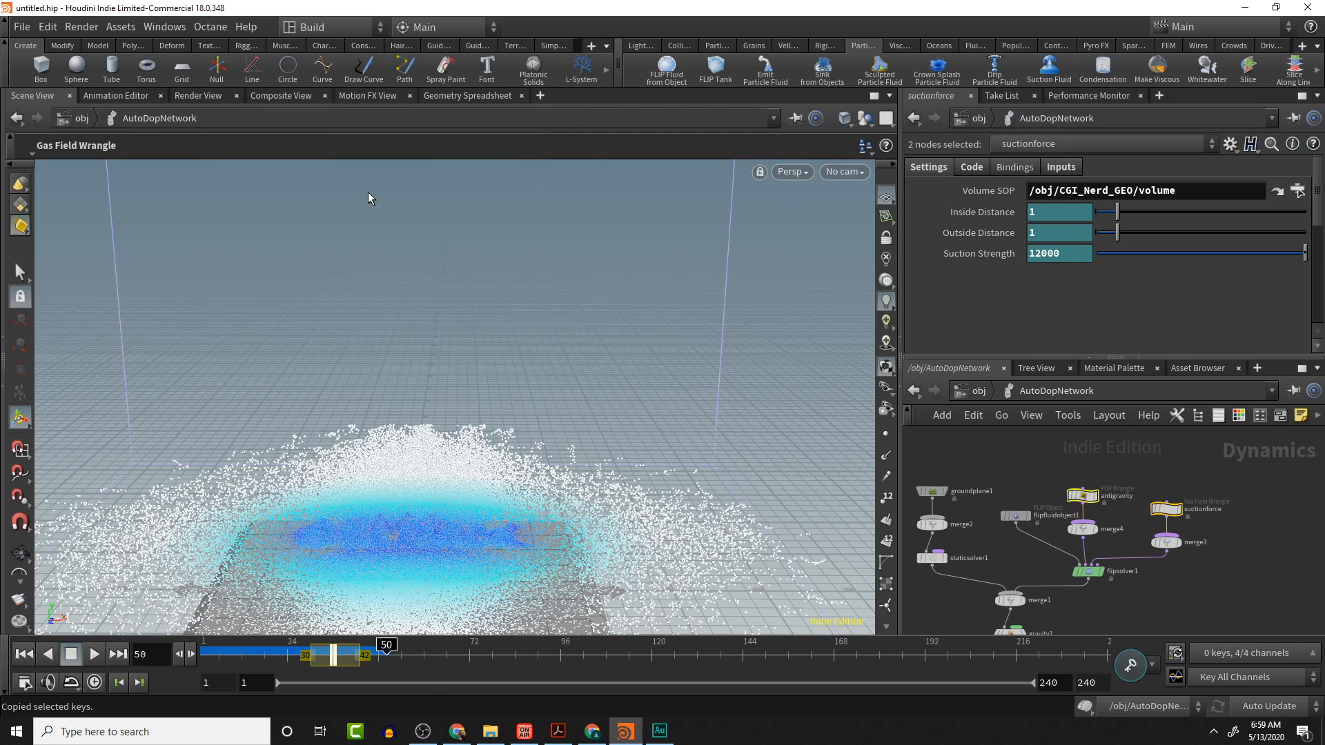
{"action": "right_click", "coordinate": [348, 657]}
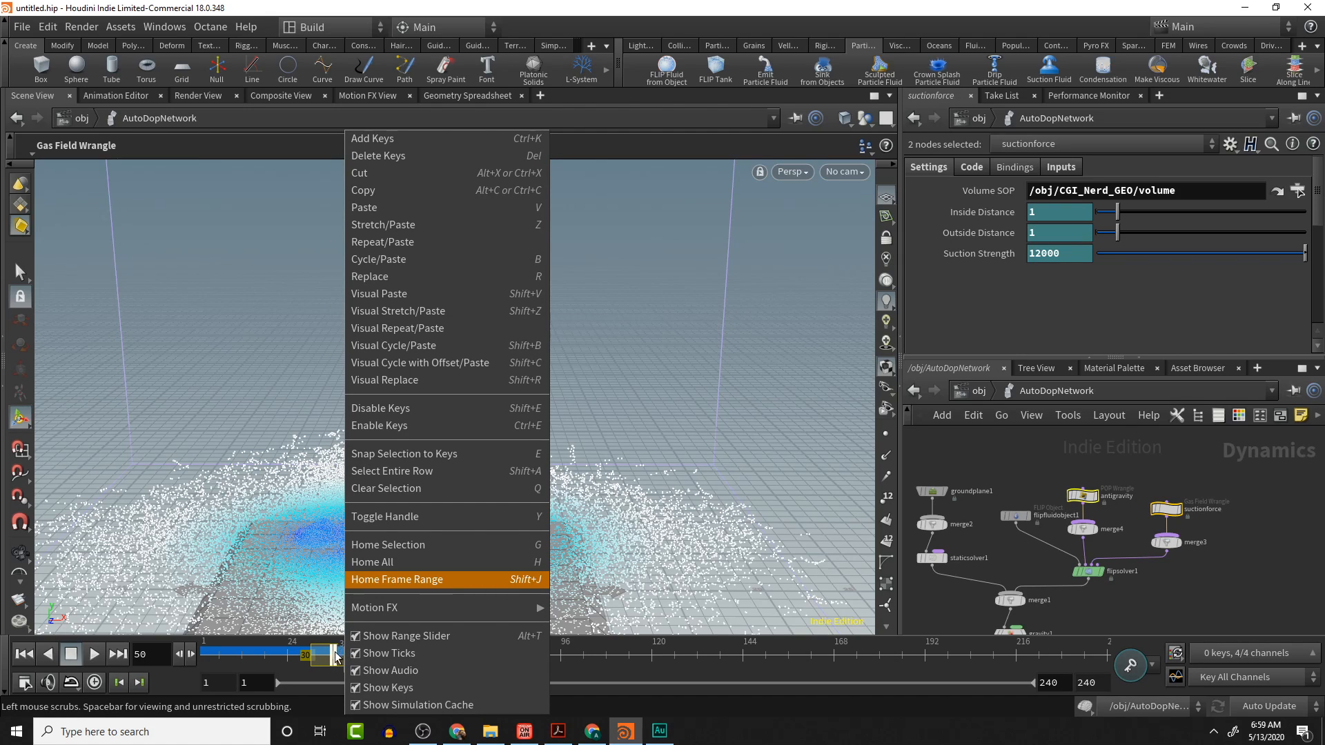
{"action": "left_click", "coordinate": [315, 653]}
{"action": "mouse_move", "coordinate": [333, 654]}
{"action": "left_mouse_down", "text": "shift"}
{"action": "mouse_move", "coordinate": [318, 653]}
{"action": "mouse_move", "coordinate": [332, 654]}
{"action": "left_mouse_up", "text": "shift"}
{"action": "middle_click_drag", "start_coordinate": [333, 655], "coordinate": [326, 658]}
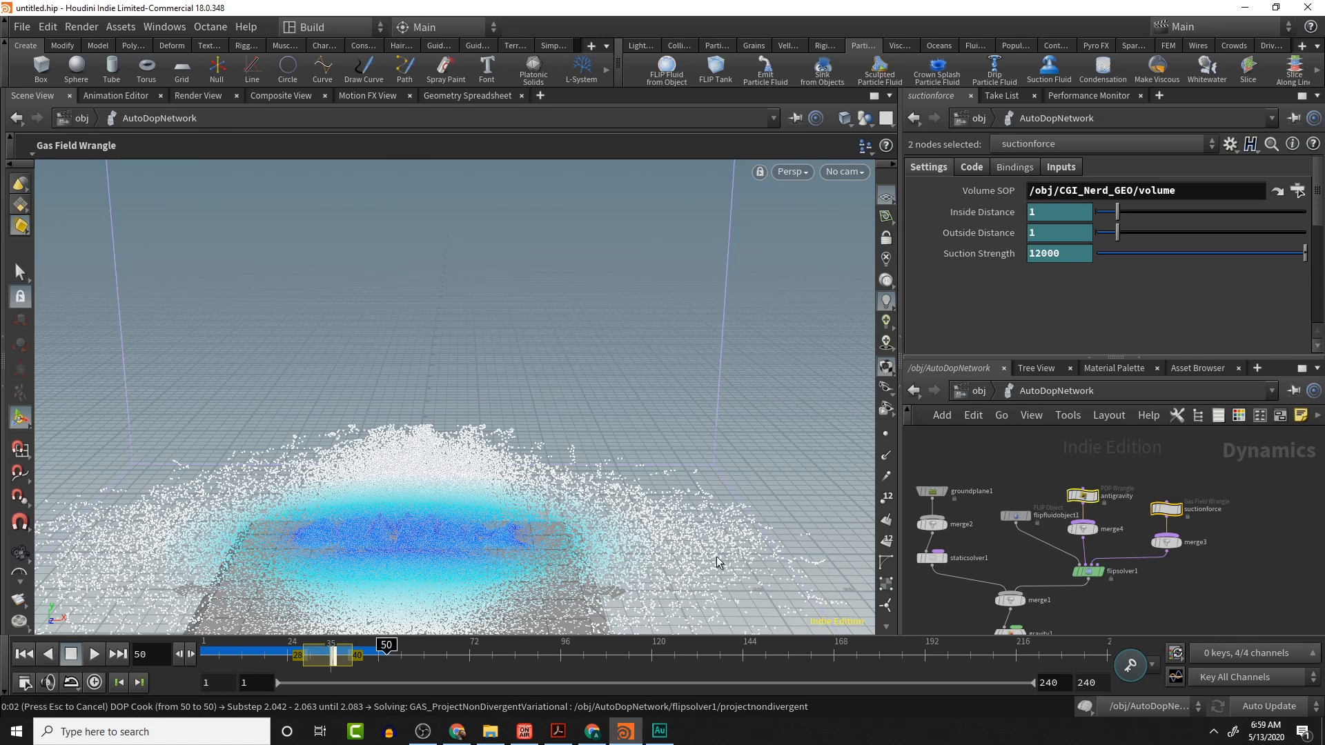
{"action": "key", "text": "ctrl+x"}
- Paste the cut keyframes of both nodes starting at frame 21
{"action": "right_click", "coordinate": [325, 657]}
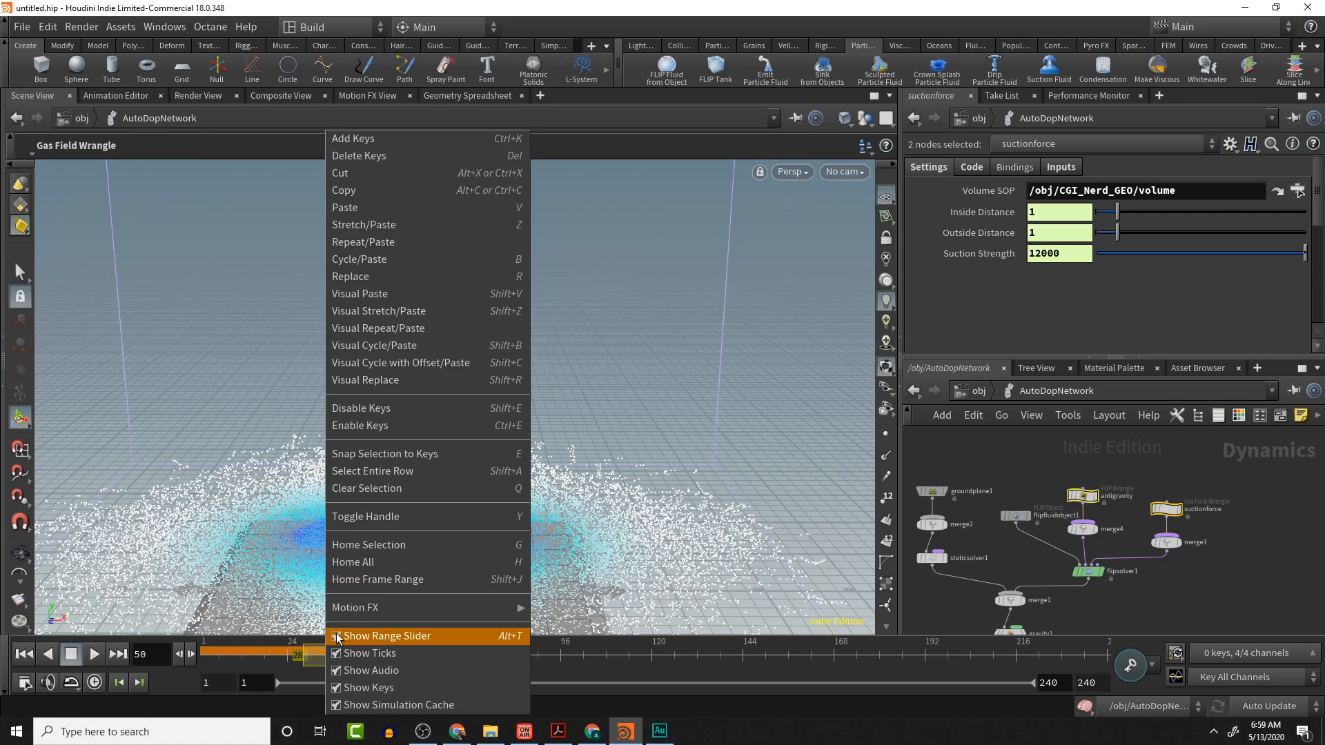
{"action": "left_click", "coordinate": [735, 654]}
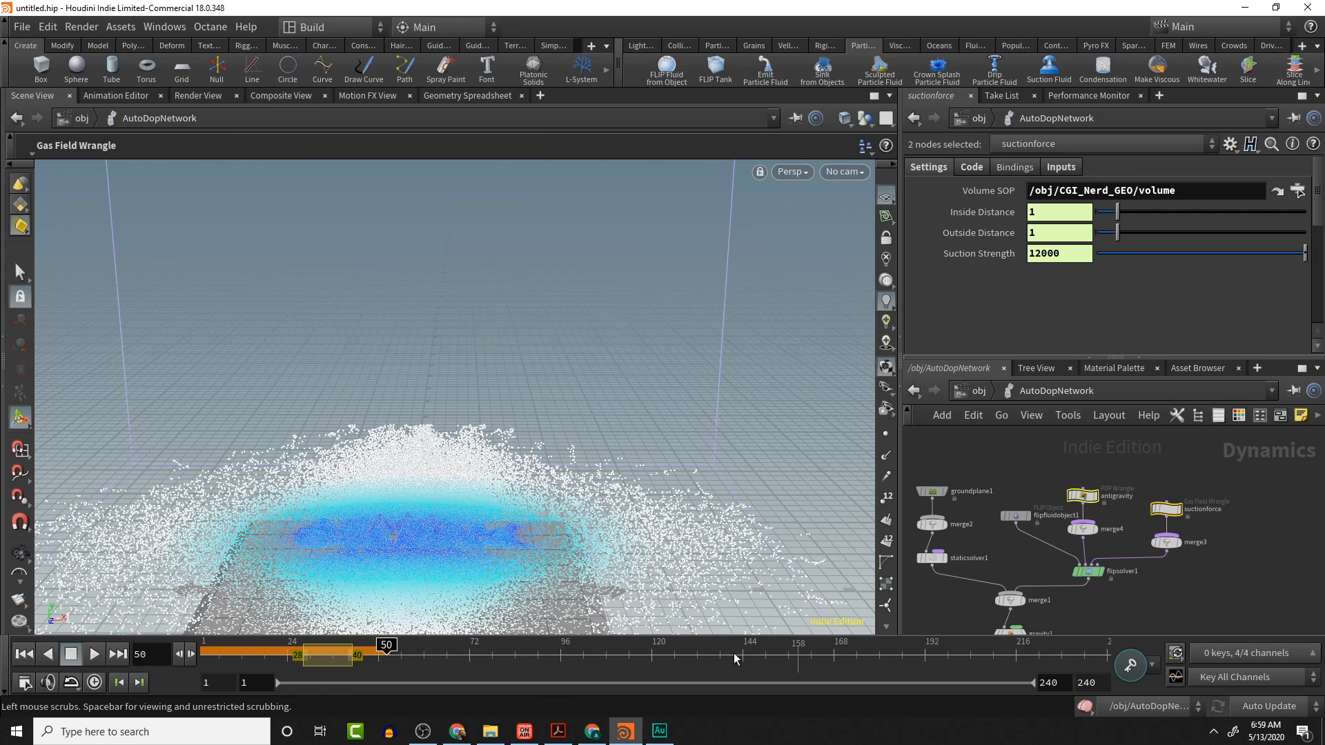
{"action": "mouse_move", "coordinate": [282, 662]}
{"action": "left_mouse_down"}
{"action": "mouse_move", "coordinate": [267, 661]}
{"action": "mouse_move", "coordinate": [313, 667]}
{"action": "mouse_move", "coordinate": [282, 668]}
{"action": "mouse_move", "coordinate": [277, 645]}
{"action": "left_mouse_up"}
{"action": "right_click", "coordinate": [276, 649]}
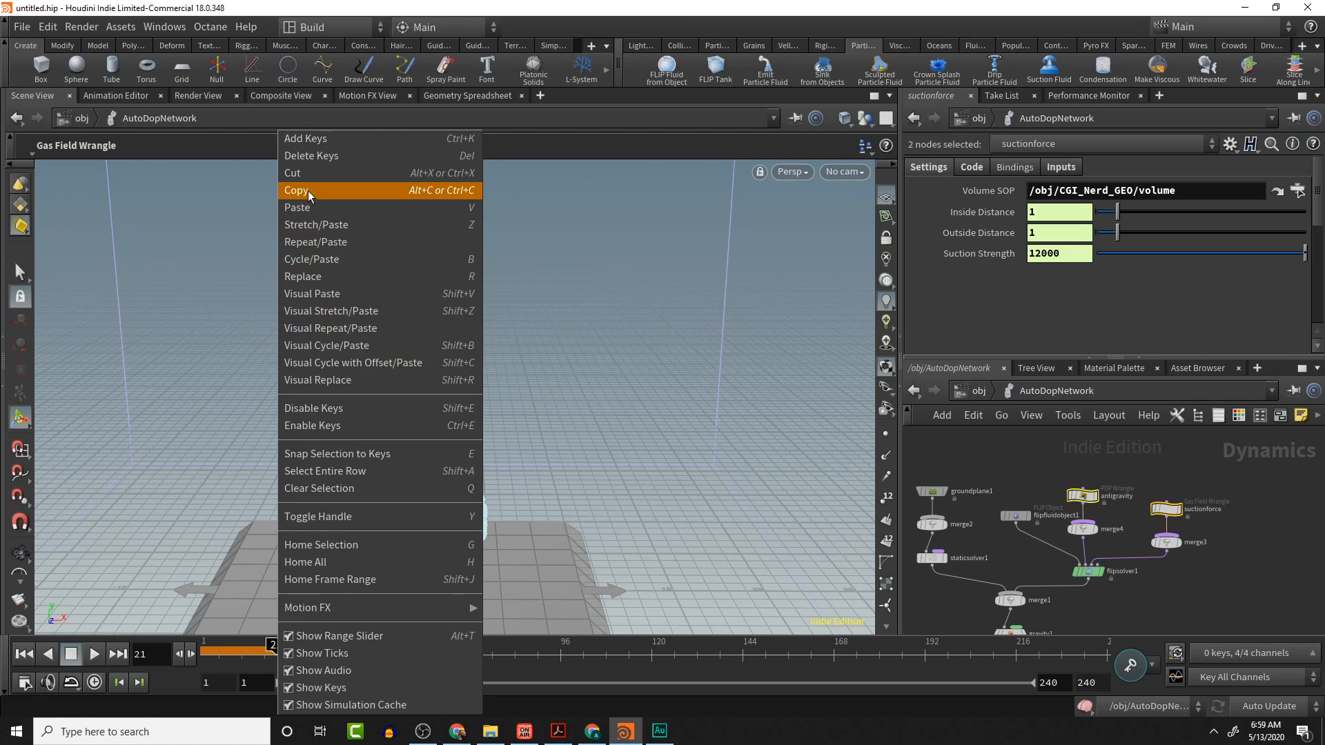
{"action": "left_click", "coordinate": [324, 226]}
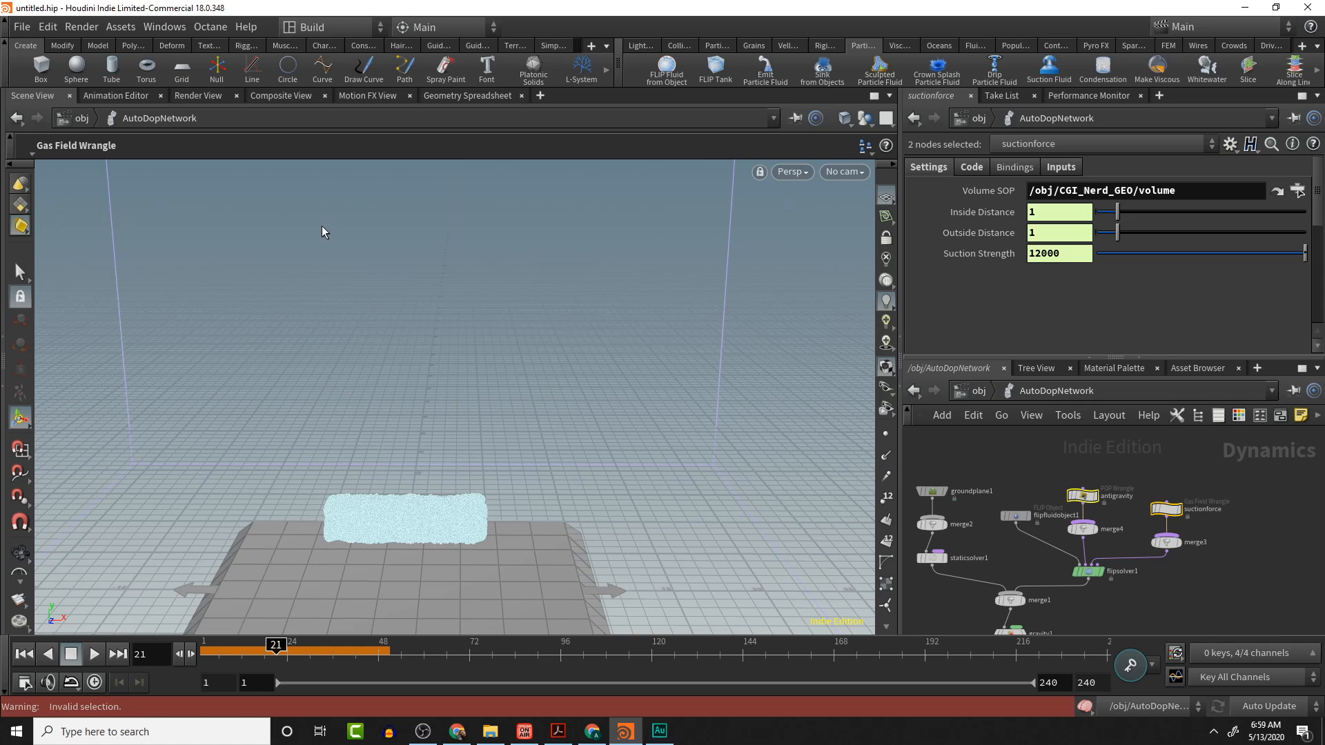
{"action": "right_click", "coordinate": [273, 651]}
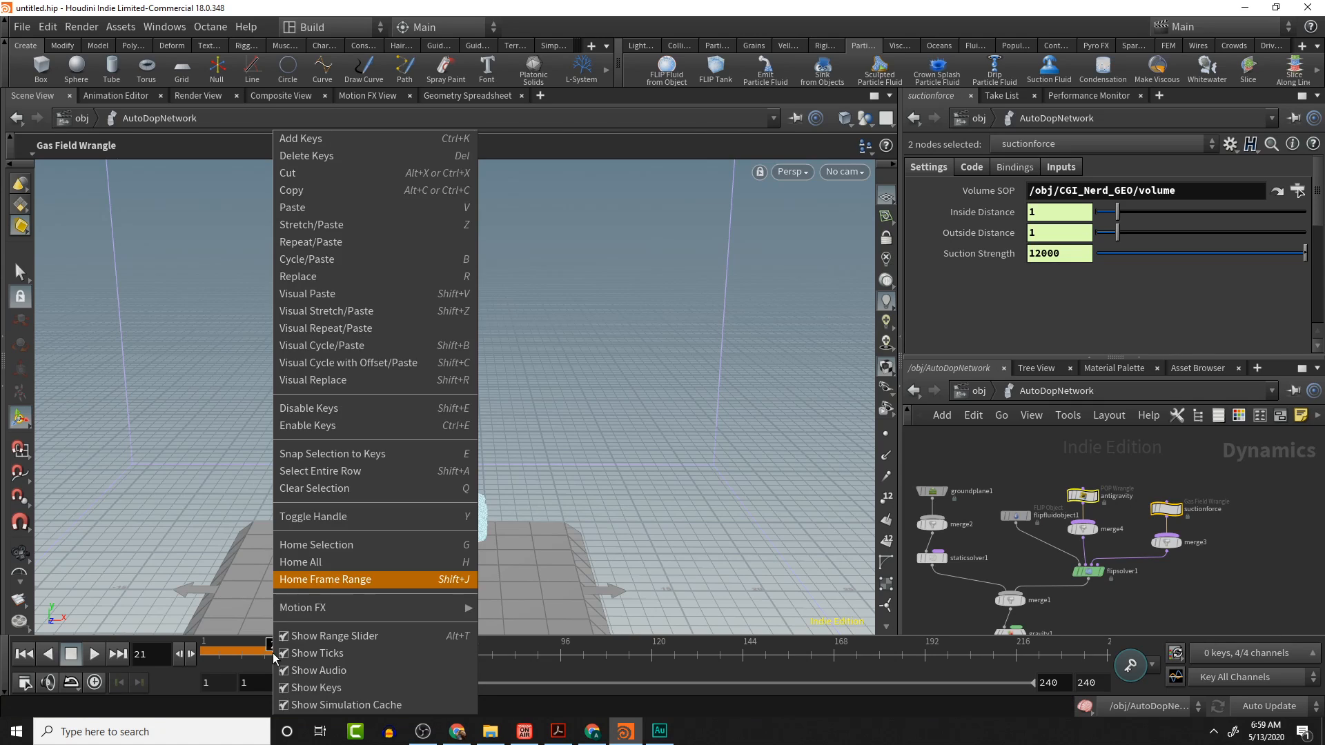
{"action": "left_click", "coordinate": [348, 206]}
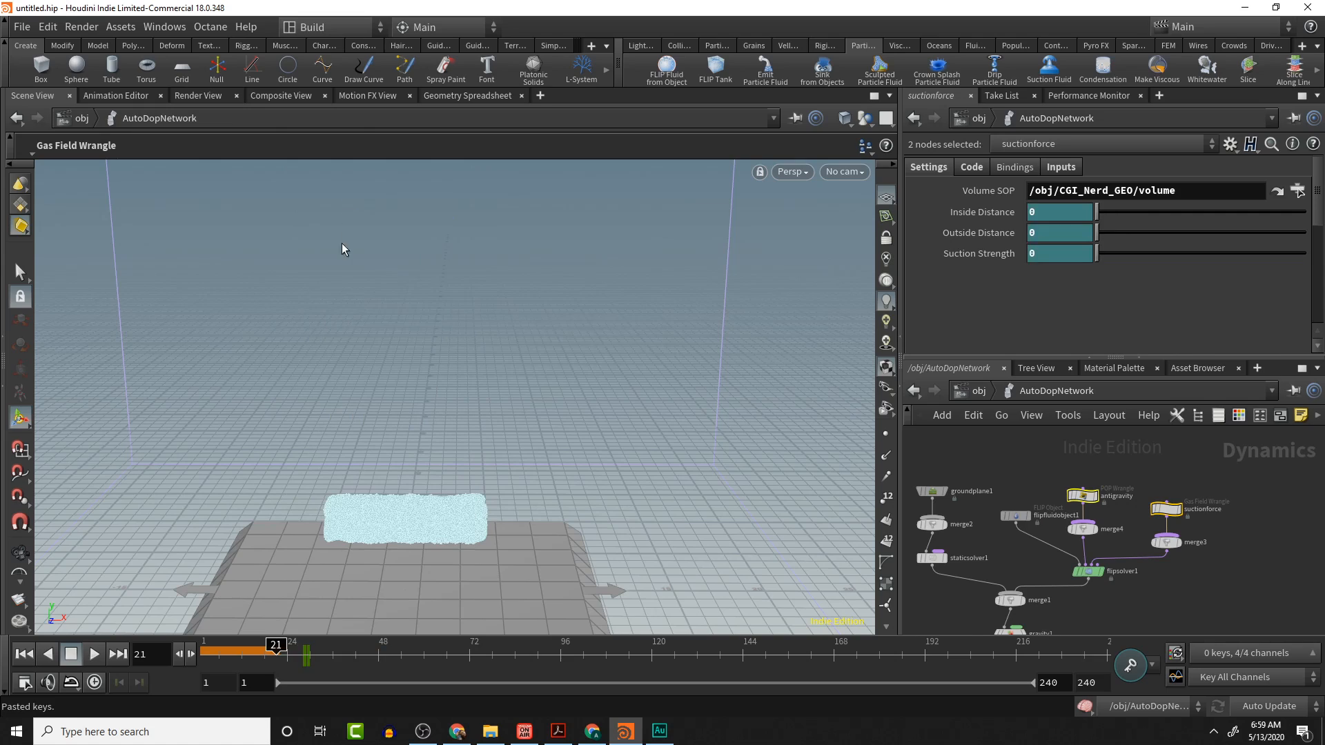
- Rewind to the first frame and replay the simulation, stopping it around frame 32
{"action": "left_click", "coordinate": [302, 661]}
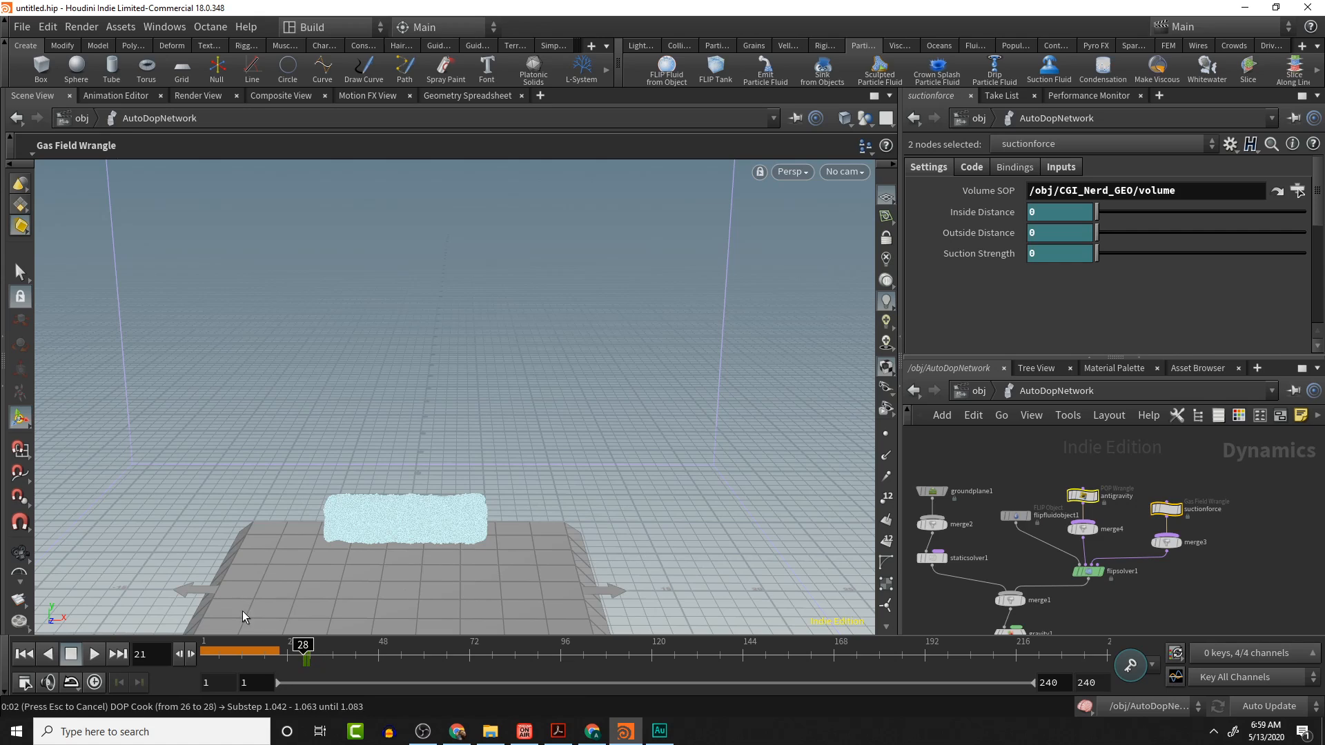
{"action": "left_click", "coordinate": [24, 654]}
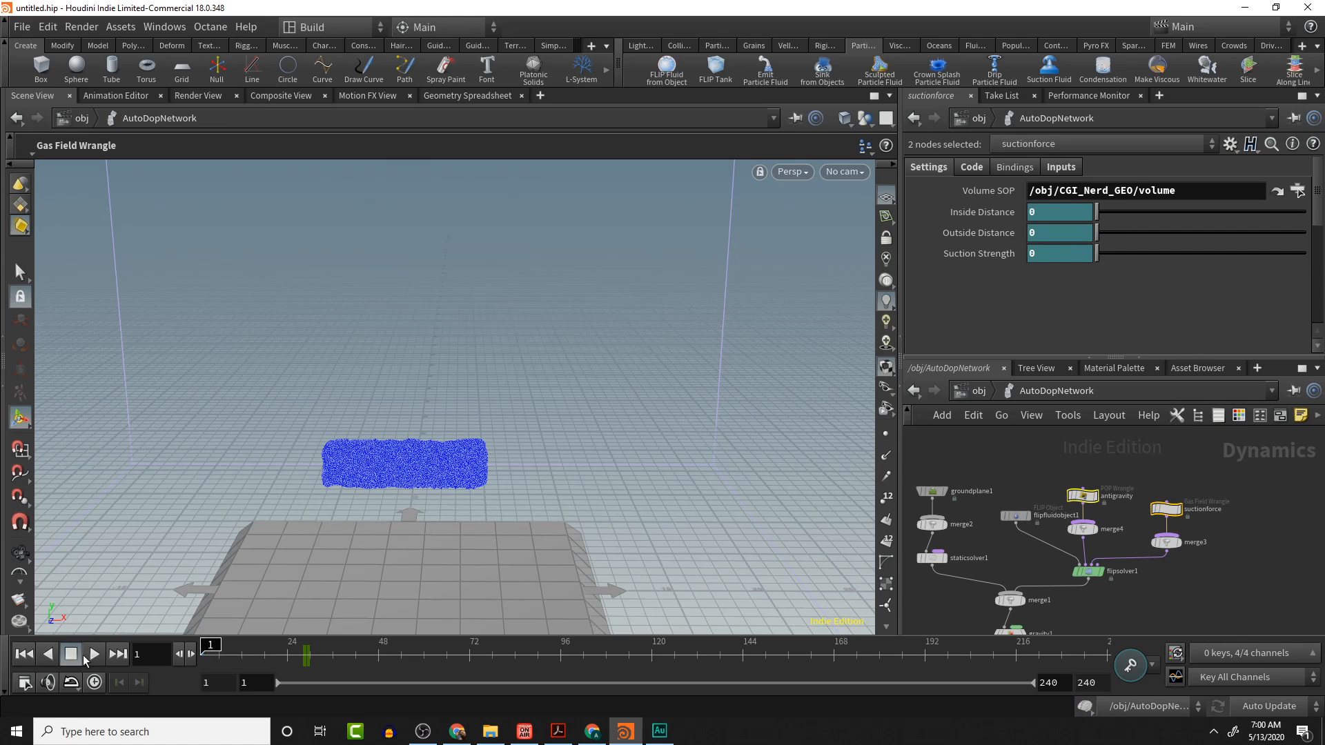
{"action": "left_click", "coordinate": [93, 654]}
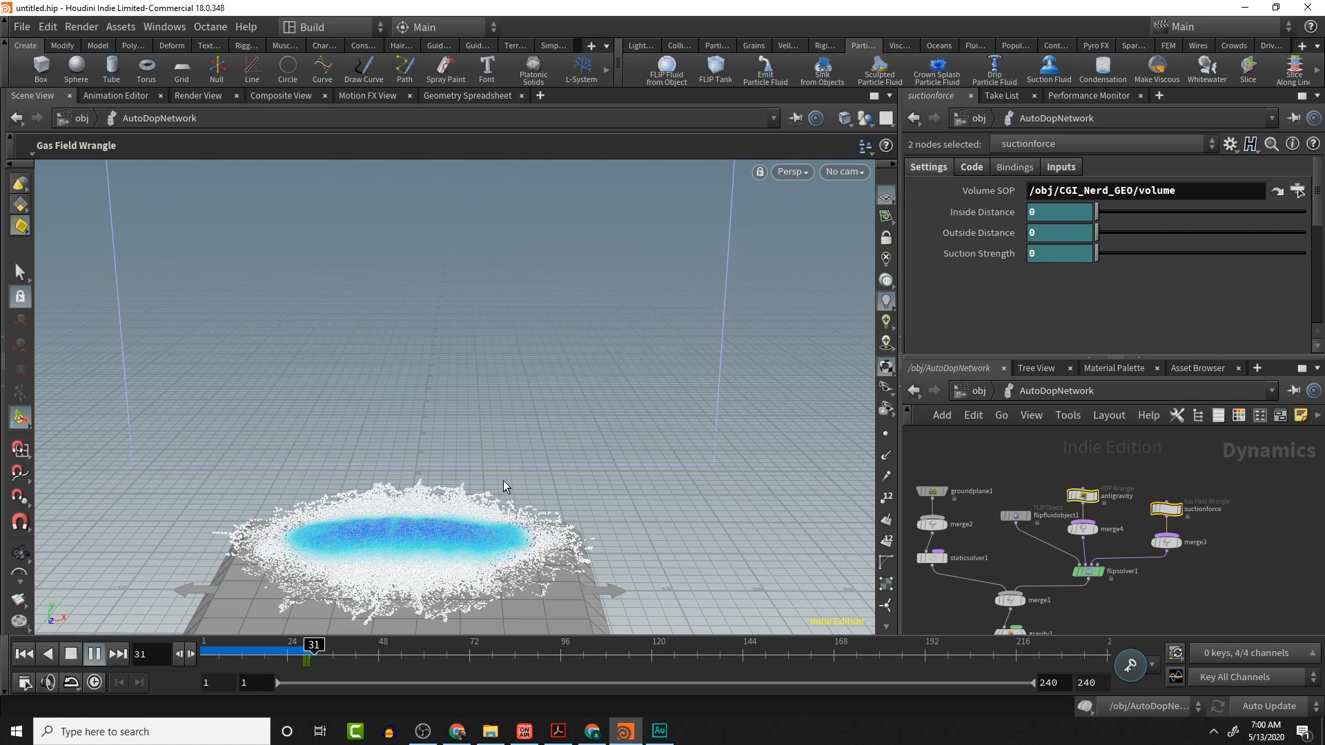
{"action": "left_click", "coordinate": [74, 656]}
- Orbit, zoom and scrub around frame 29 to examine how the fluid gathers around the text
{"action": "left_click_drag", "start_coordinate": [610, 605], "coordinate": [597, 605], "text": "alt"}
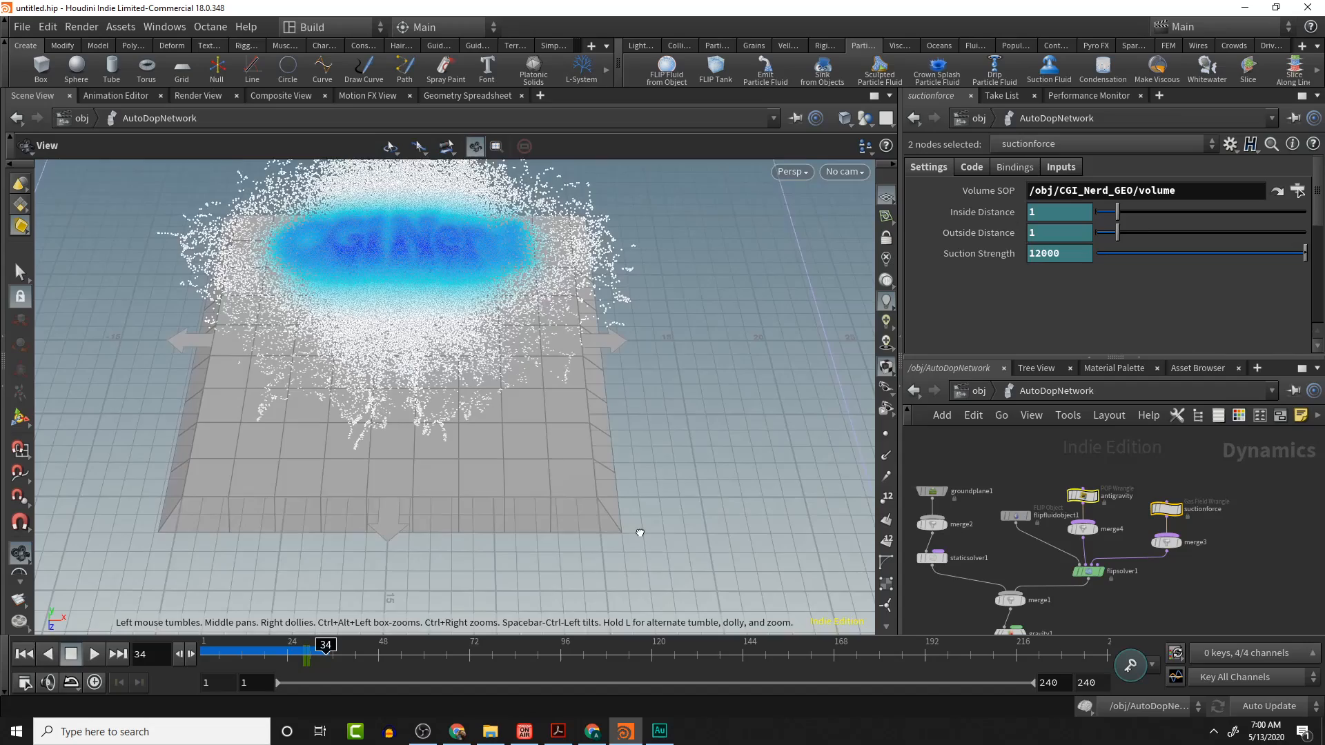
{"action": "left_click_drag", "start_coordinate": [640, 533], "coordinate": [601, 538]}
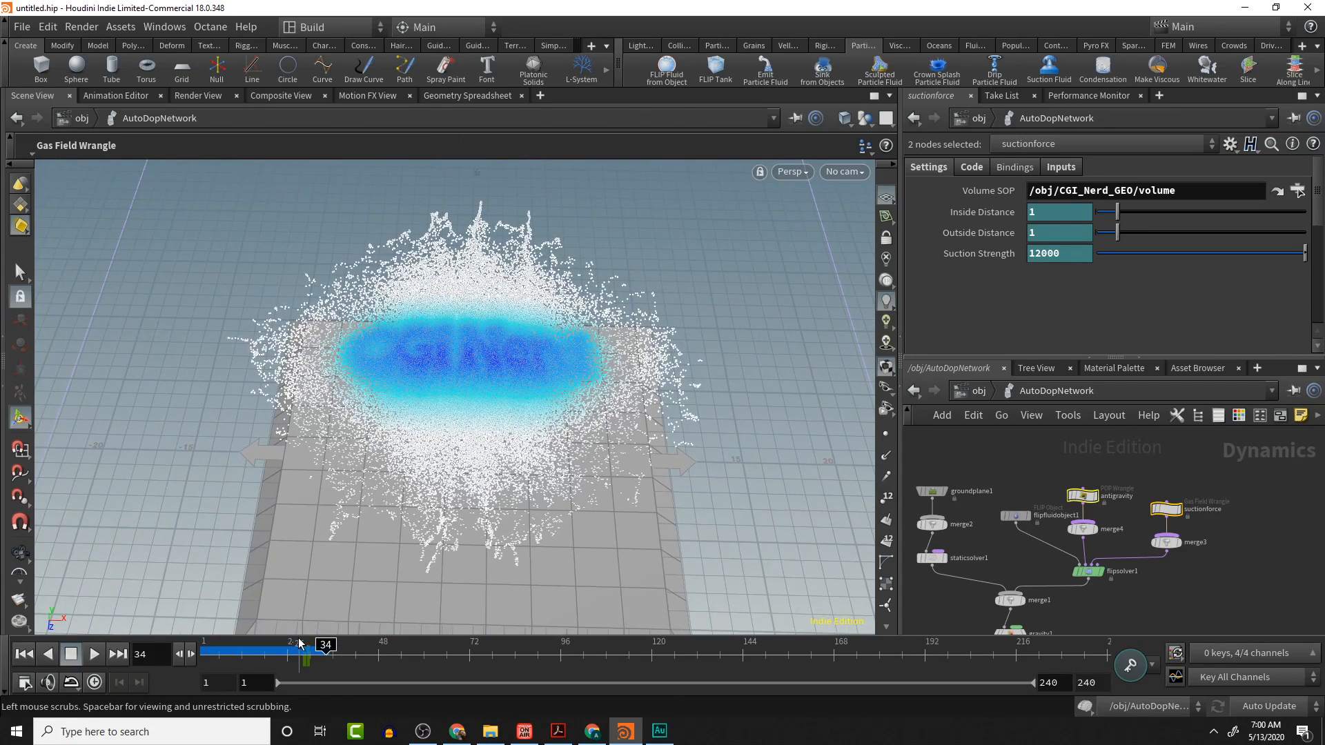
{"action": "mouse_move", "coordinate": [298, 643]}
{"action": "left_mouse_down"}
{"action": "mouse_move", "coordinate": [319, 644]}
{"action": "mouse_move", "coordinate": [308, 646]}
{"action": "left_mouse_up"}
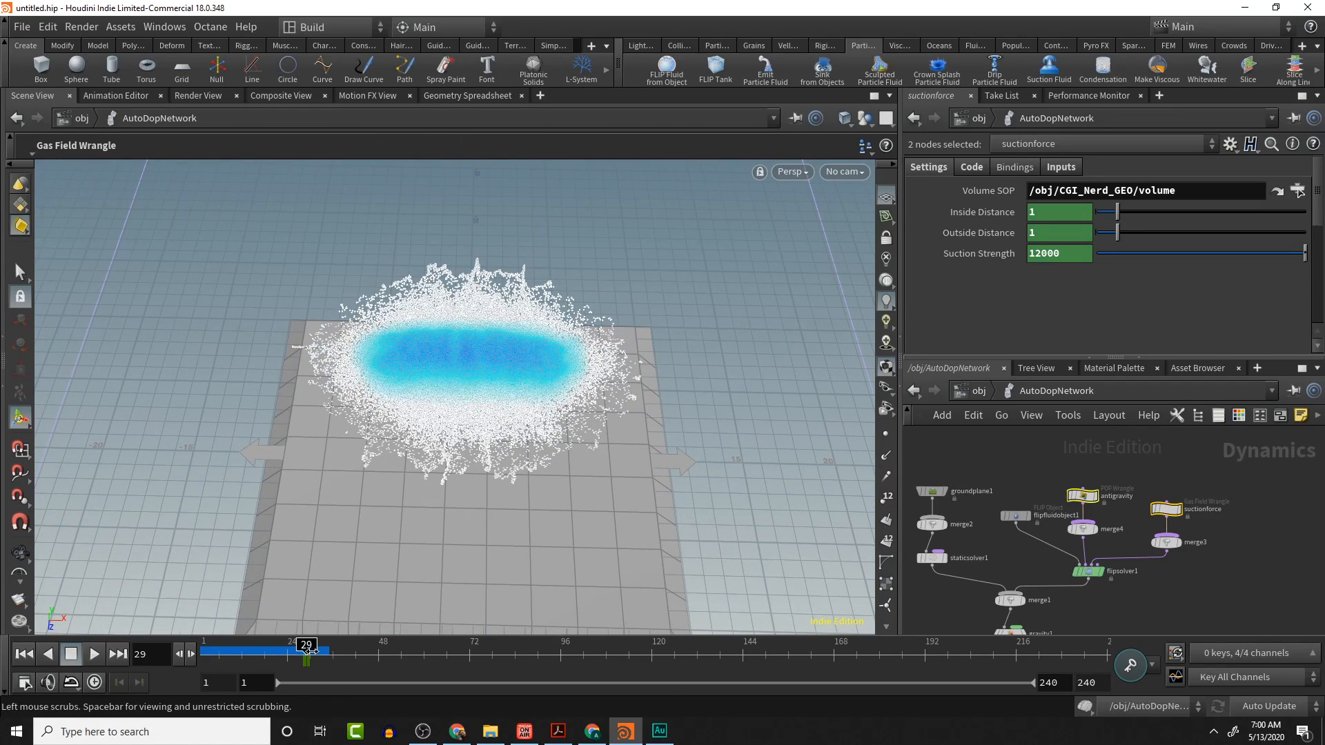
{"action": "mouse_move", "coordinate": [506, 412]}
{"action": "left_mouse_down", "text": "alt"}
{"action": "mouse_move", "coordinate": [511, 674]}
{"action": "mouse_move", "coordinate": [449, 386]}
{"action": "left_mouse_up", "text": "alt"}
{"action": "middle_click_drag", "start_coordinate": [423, 379], "coordinate": [664, 536], "text": "alt"}
{"action": "mouse_move", "coordinate": [598, 451]}
{"action": "middle_mouse_down", "text": "alt"}
{"action": "mouse_move", "coordinate": [819, 656]}
{"action": "mouse_move", "coordinate": [849, 664]}
{"action": "middle_mouse_up", "text": "alt"}
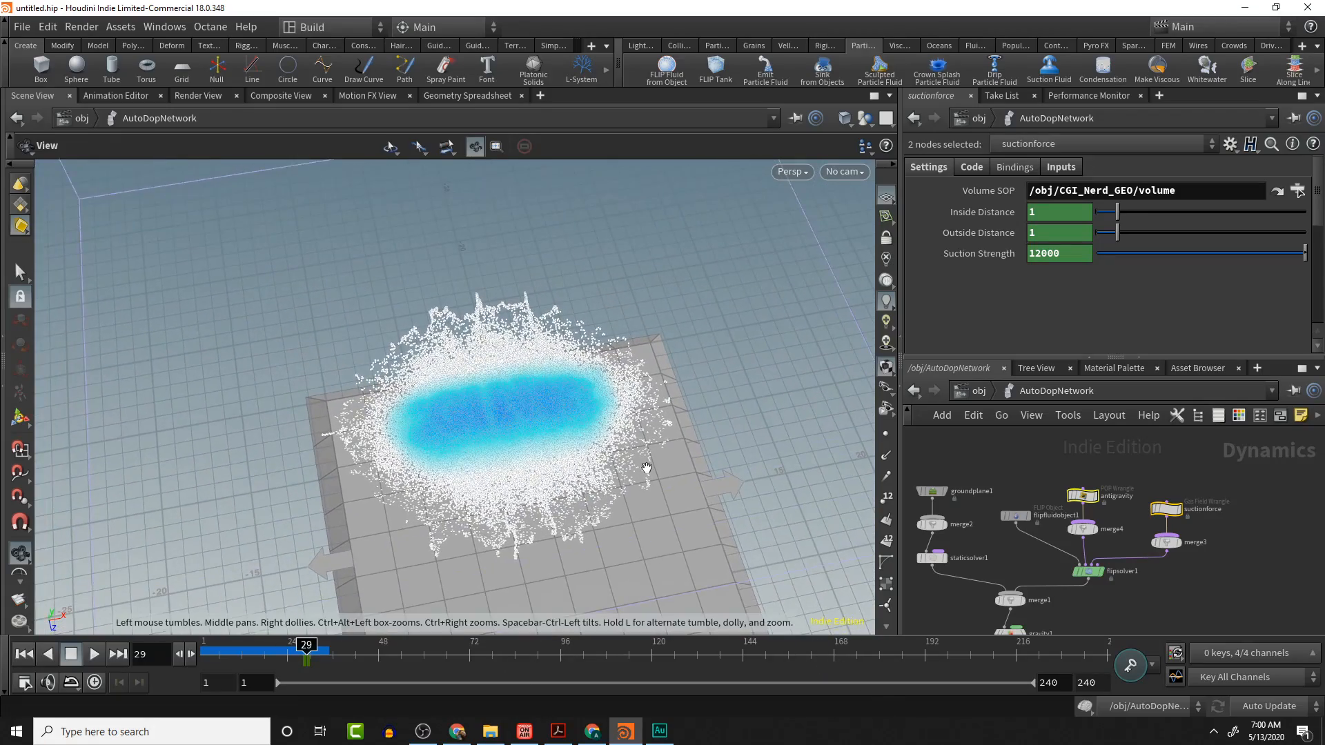
{"action": "scroll", "coordinate": [647, 468], "scroll_direction": "up", "scroll_amount": 5}
{"action": "middle_click_drag", "start_coordinate": [646, 465], "coordinate": [684, 326], "text": "alt"}
{"action": "mouse_move", "coordinate": [723, 425]}
{"action": "middle_mouse_down", "text": "alt"}
{"action": "mouse_move", "coordinate": [748, 402]}
{"action": "mouse_move", "coordinate": [855, 573]}
{"action": "mouse_move", "coordinate": [874, 518]}
{"action": "mouse_move", "coordinate": [984, 464]}
{"action": "middle_mouse_up", "text": "alt"}
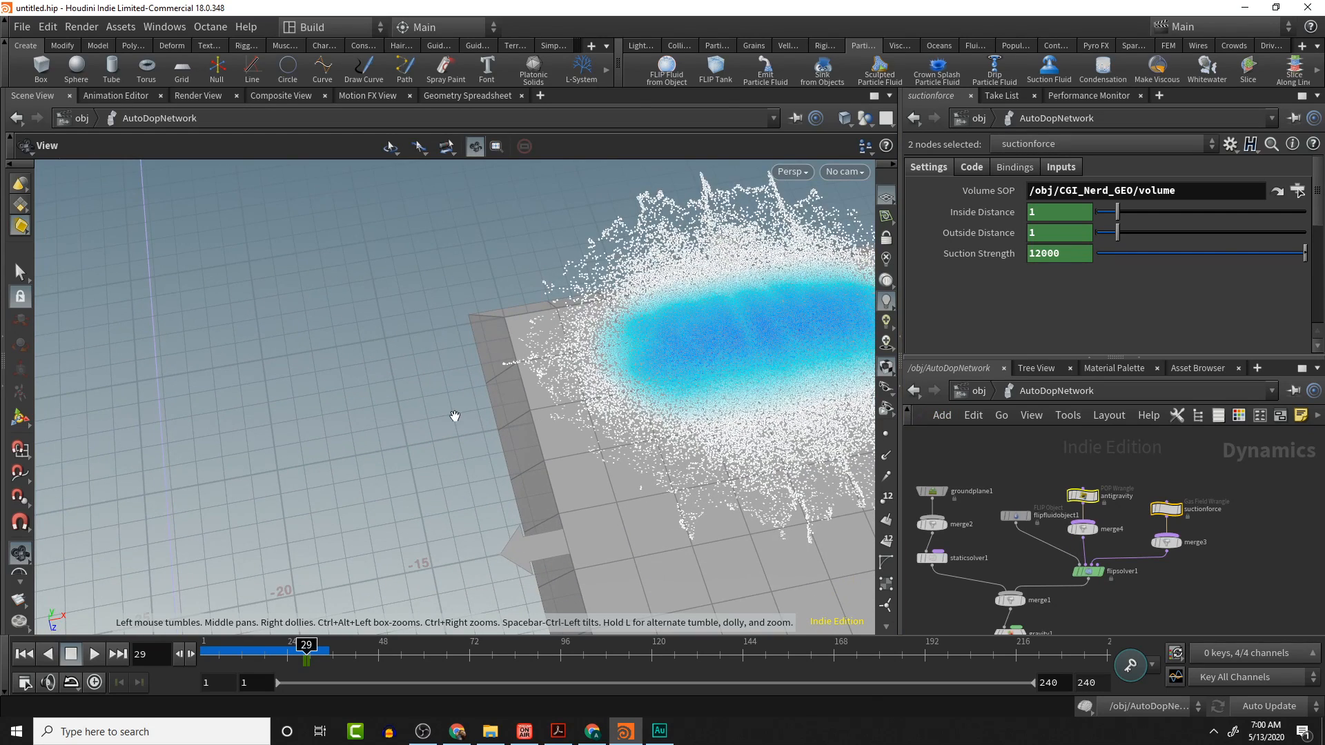
{"action": "key", "text": "Return"}
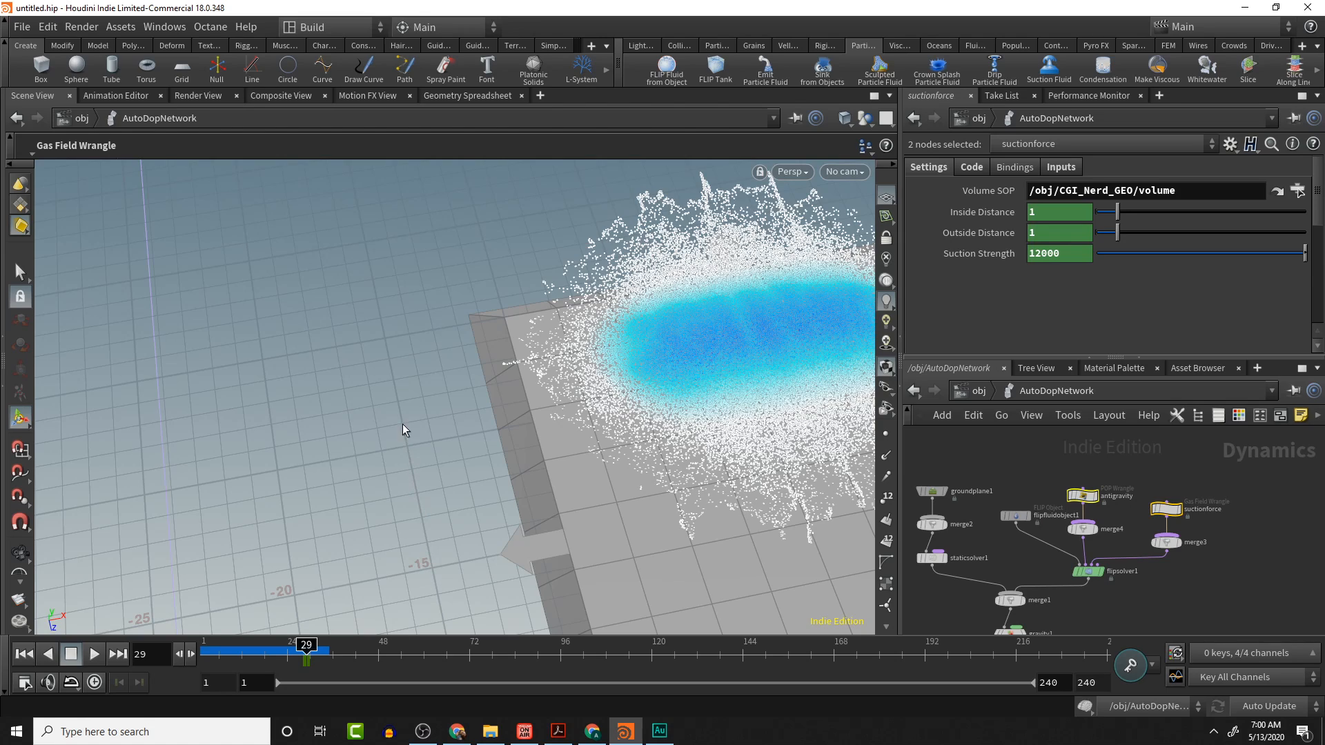
{"action": "key", "text": "Escape"}
{"action": "middle_click_drag", "start_coordinate": [404, 441], "coordinate": [57, 661]}
{"action": "scroll", "coordinate": [463, 470], "scroll_direction": "up", "scroll_amount": 5}
{"action": "scroll", "coordinate": [464, 471], "scroll_direction": "down", "scroll_amount": 1}
{"action": "middle_click_drag", "start_coordinate": [242, 621], "coordinate": [50, 584]}
{"action": "scroll", "coordinate": [47, 583], "scroll_direction": "down", "scroll_amount": 5}
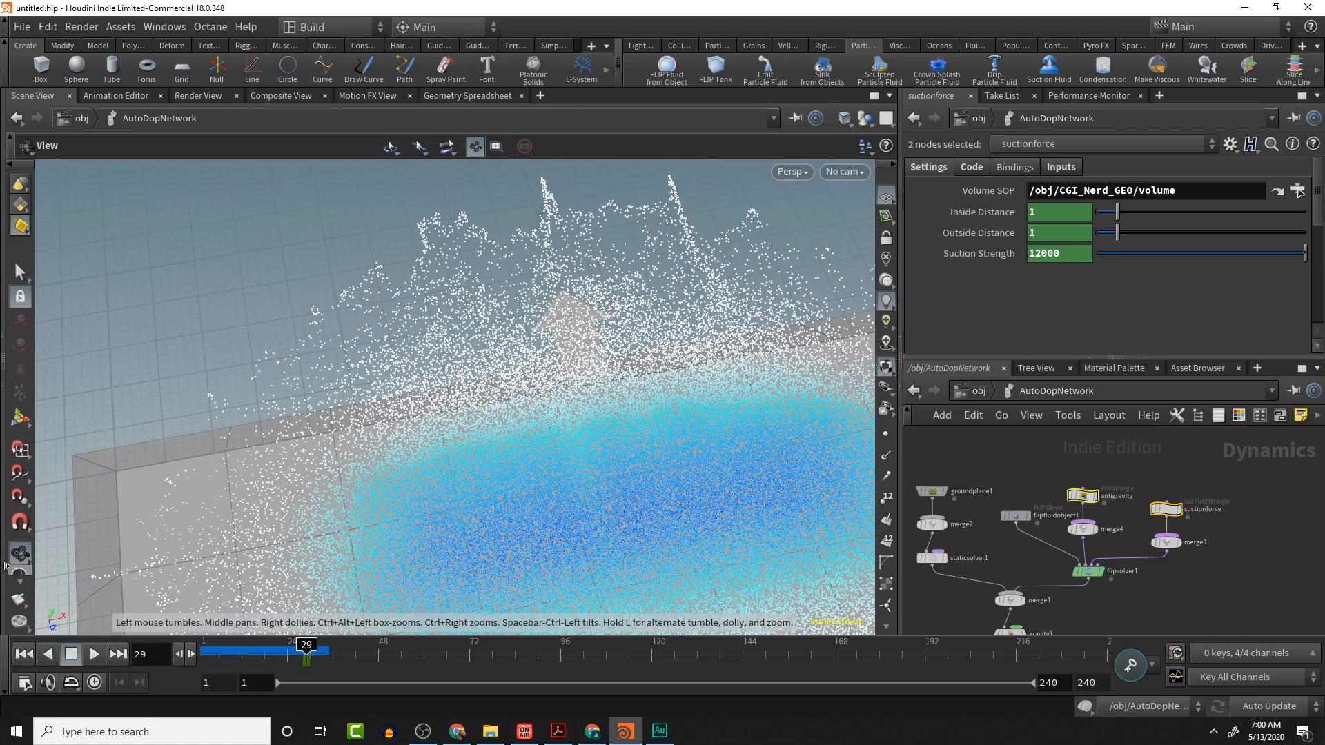
{"action": "left_click", "coordinate": [4, 458]}
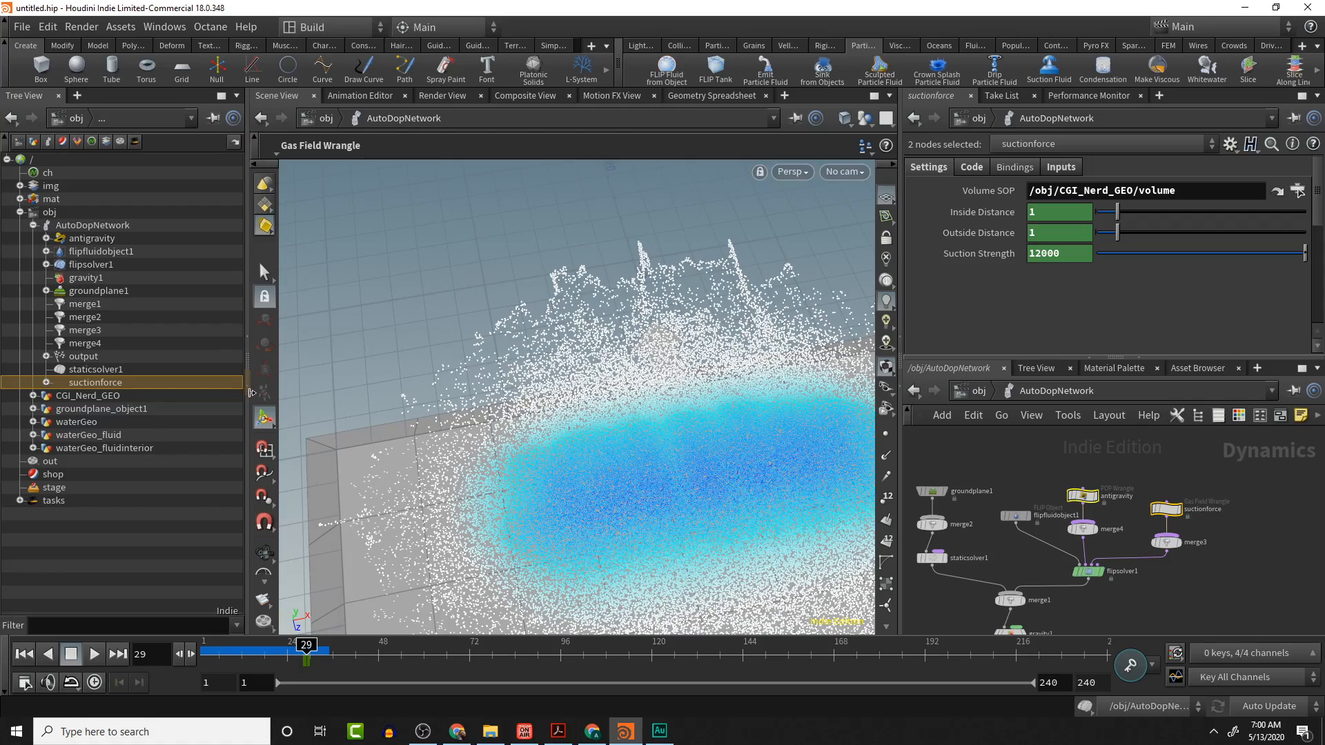
{"action": "left_click", "coordinate": [247, 341]}
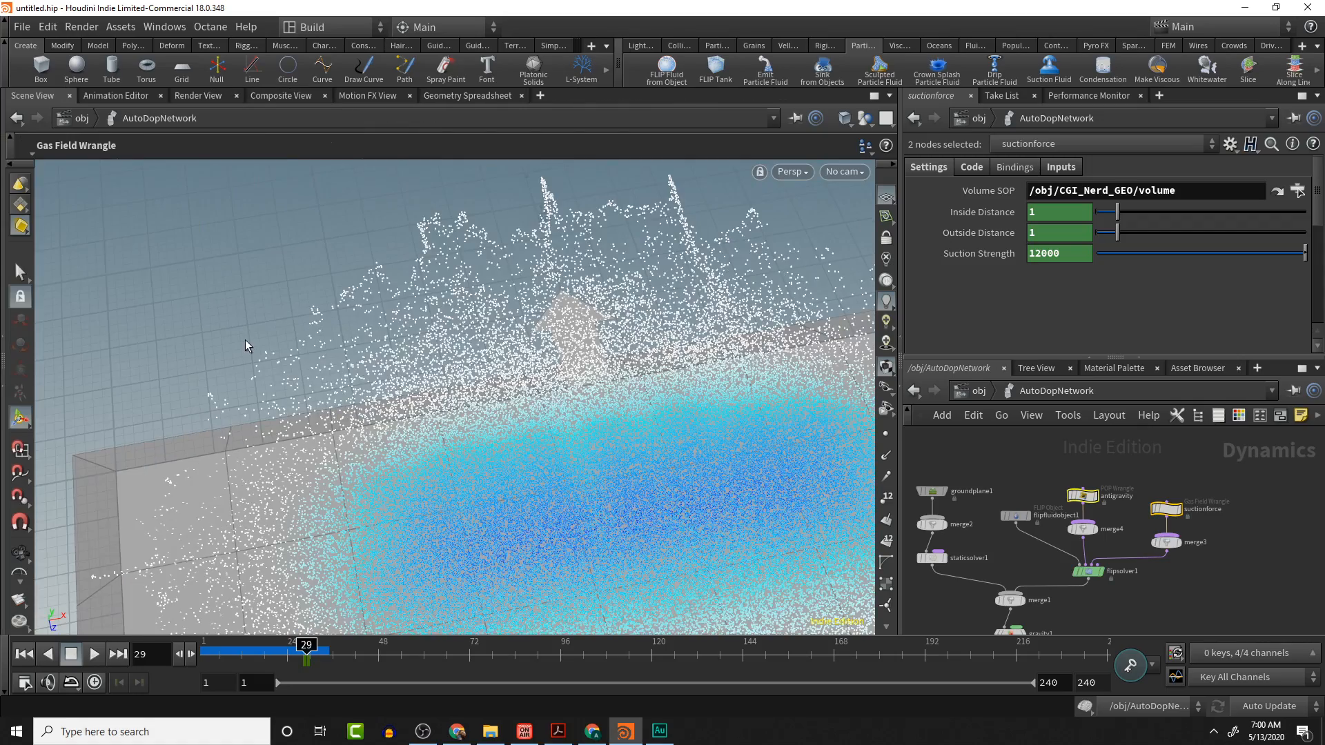
{"action": "key", "text": "space"}
{"action": "left_click_drag", "start_coordinate": [562, 422], "coordinate": [521, 333]}
{"action": "middle_click_drag", "start_coordinate": [295, 438], "coordinate": [356, 489]}
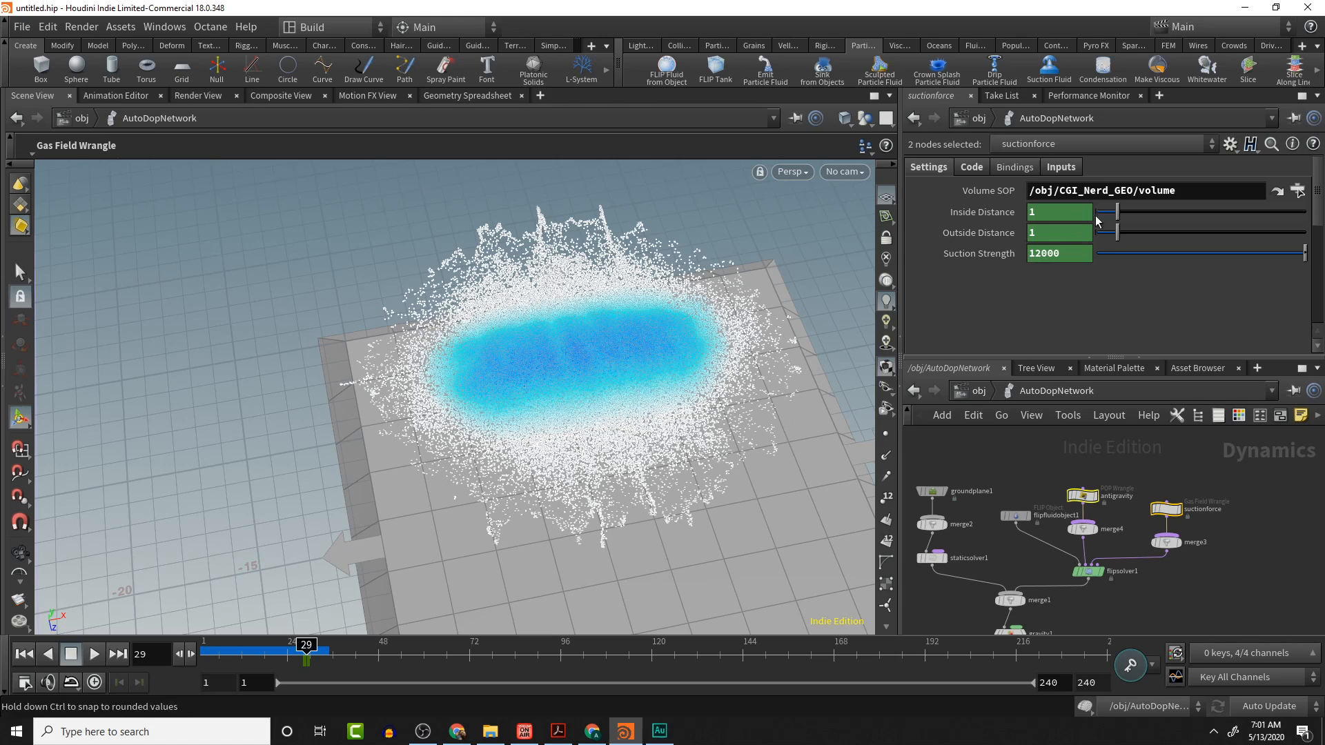
- Set the suctionforce node's Outside Distance to 20 and Suction Strength to 120000
{"action": "left_click", "coordinate": [1062, 232]}
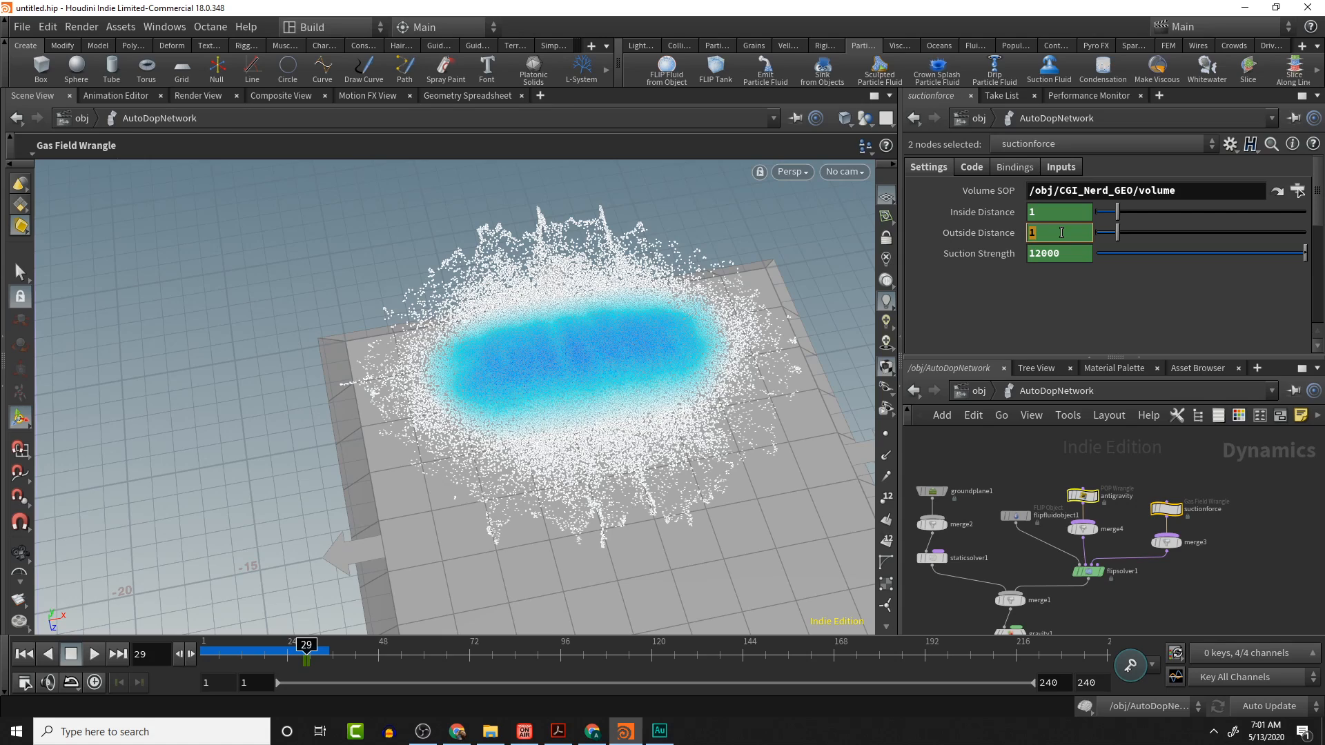
{"action": "type", "text": "20"}
{"action": "key", "text": "Return"}
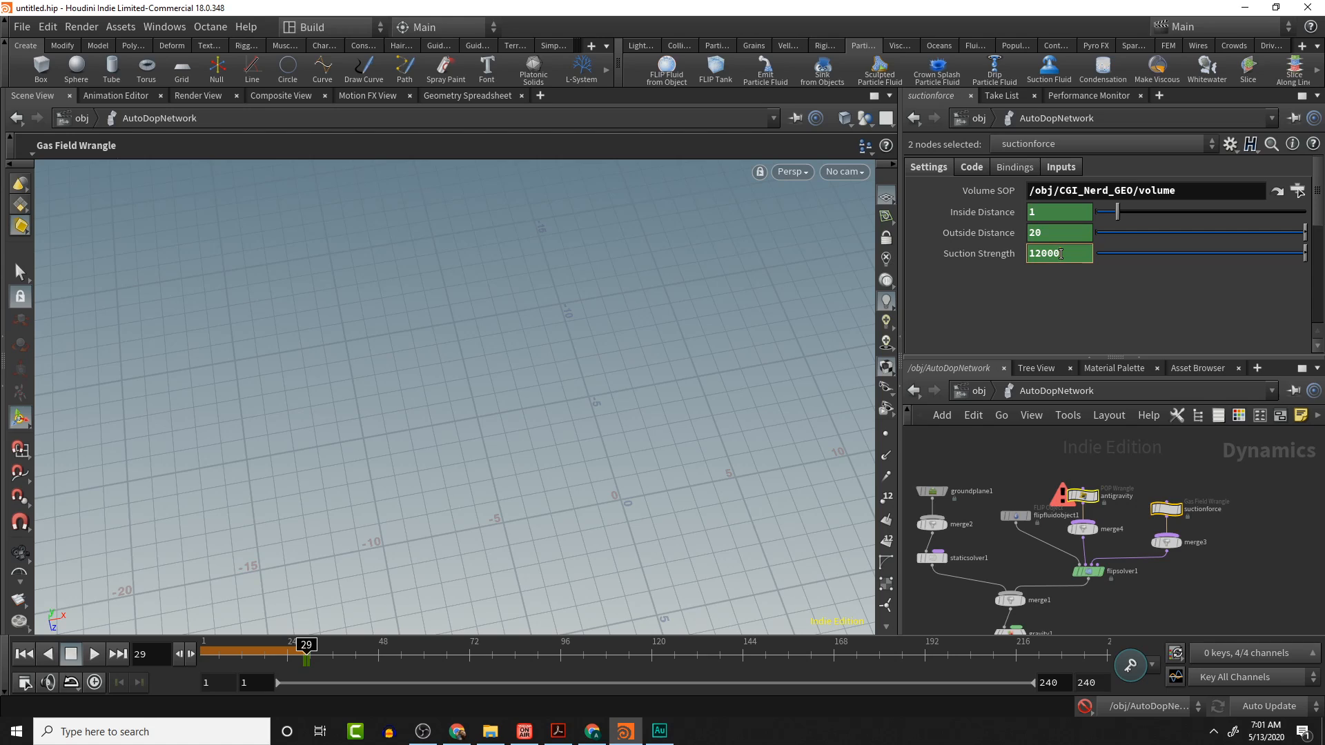
{"action": "type", "text": "0"}
{"action": "key", "text": "Return"}
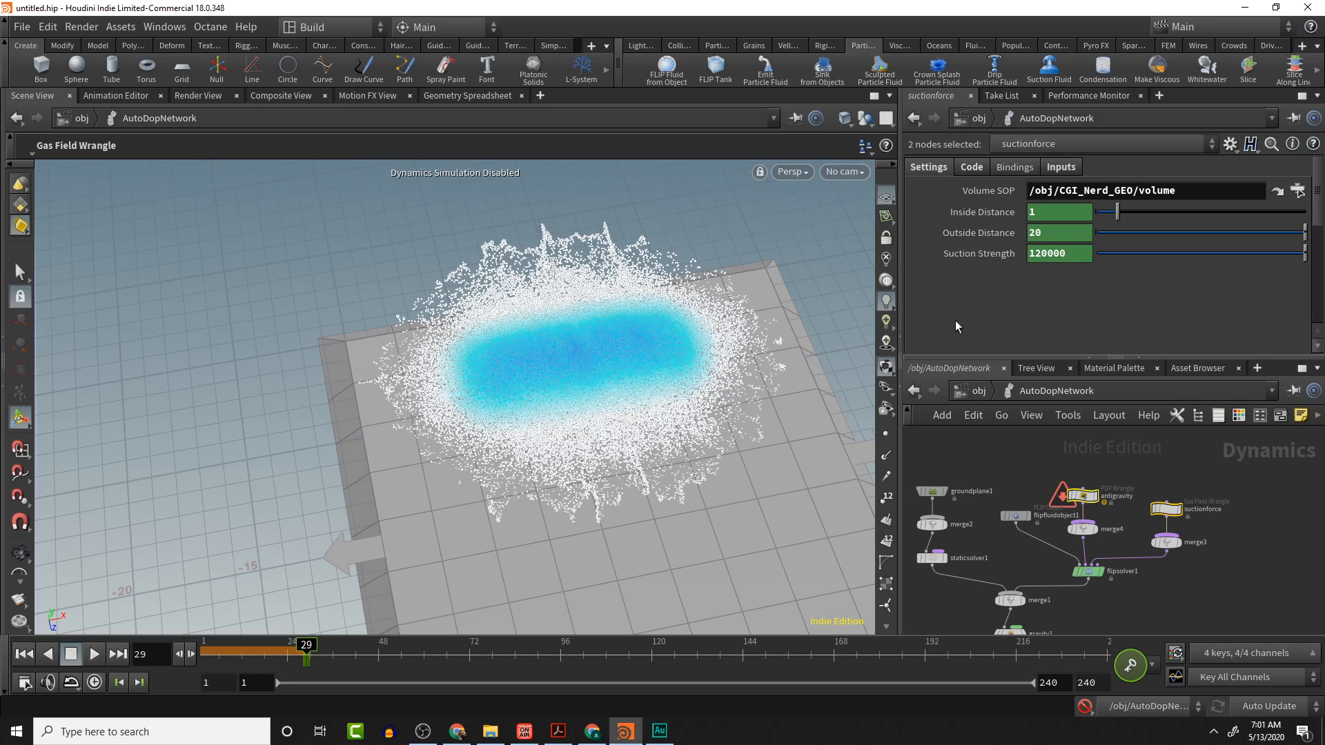
- Select the antigravity node, rewind to the first frame and replay the simulation
{"action": "left_click", "coordinate": [1081, 498]}
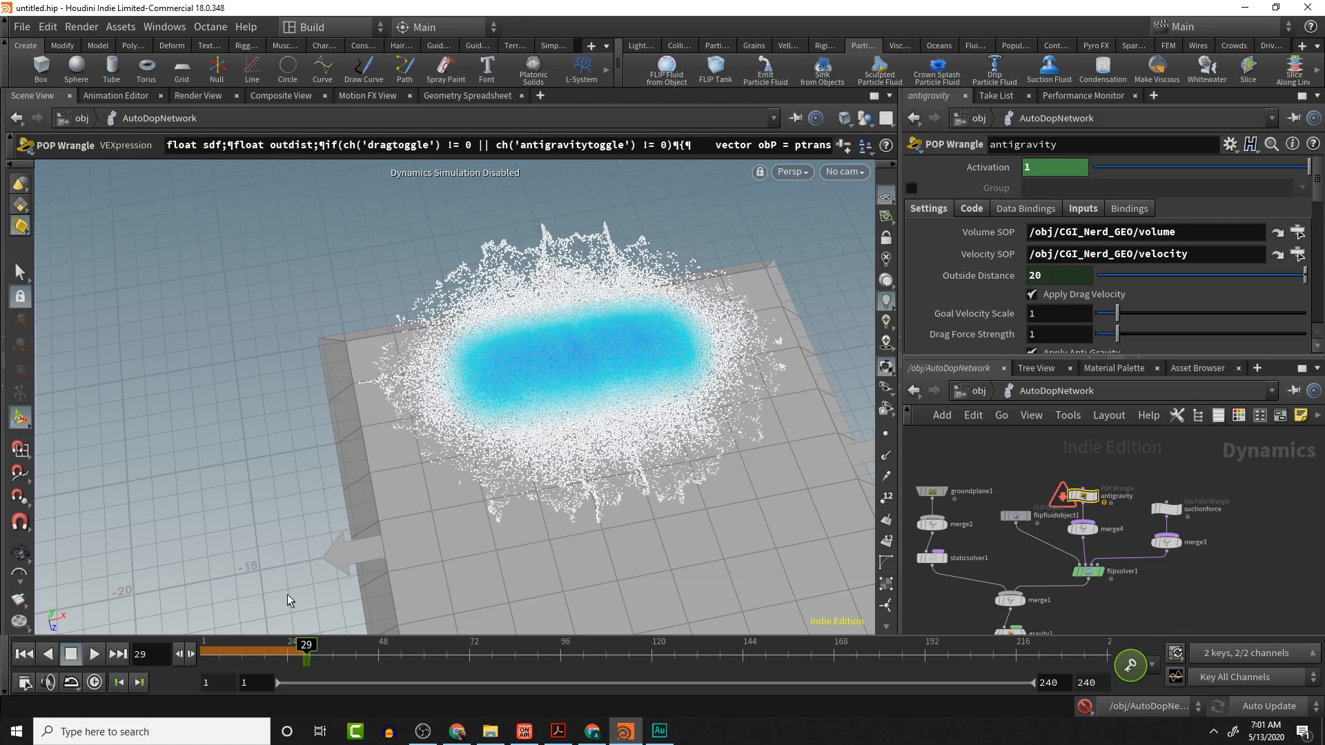
{"action": "left_click", "coordinate": [24, 654]}
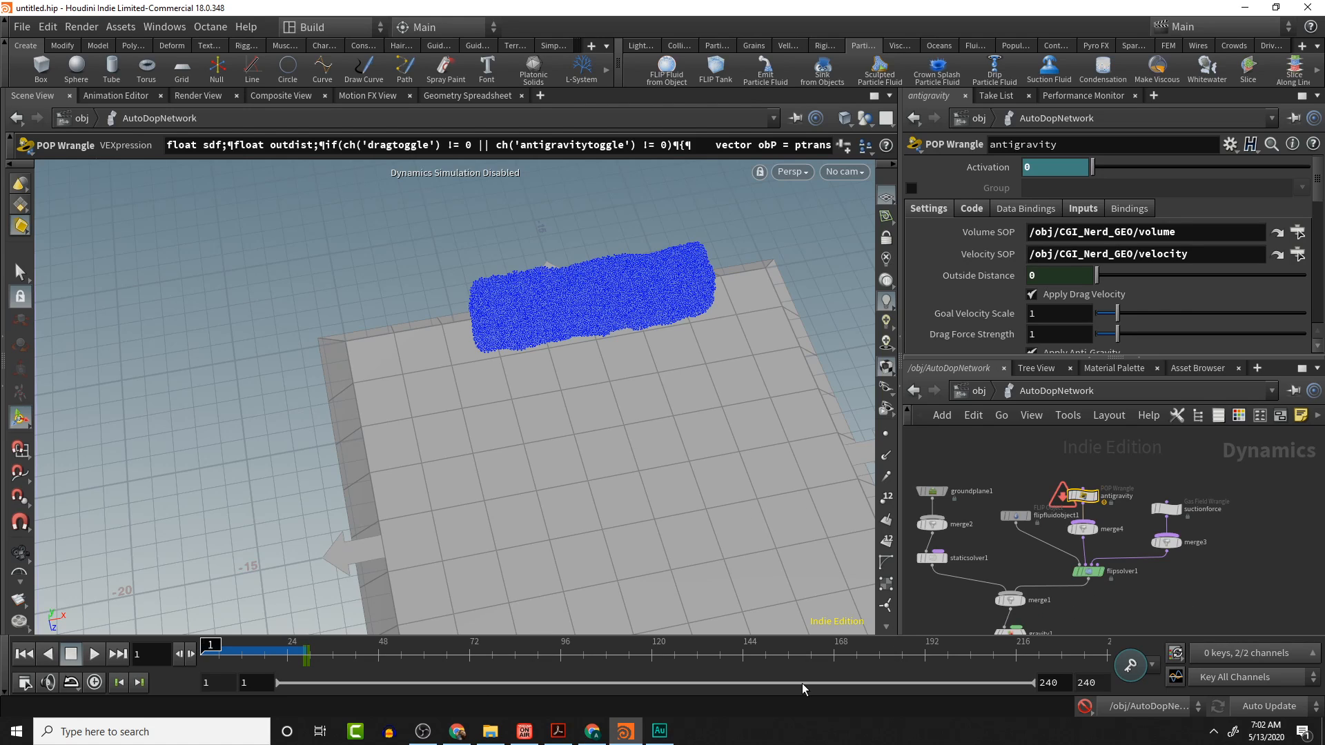
{"action": "left_click", "coordinate": [93, 655]}
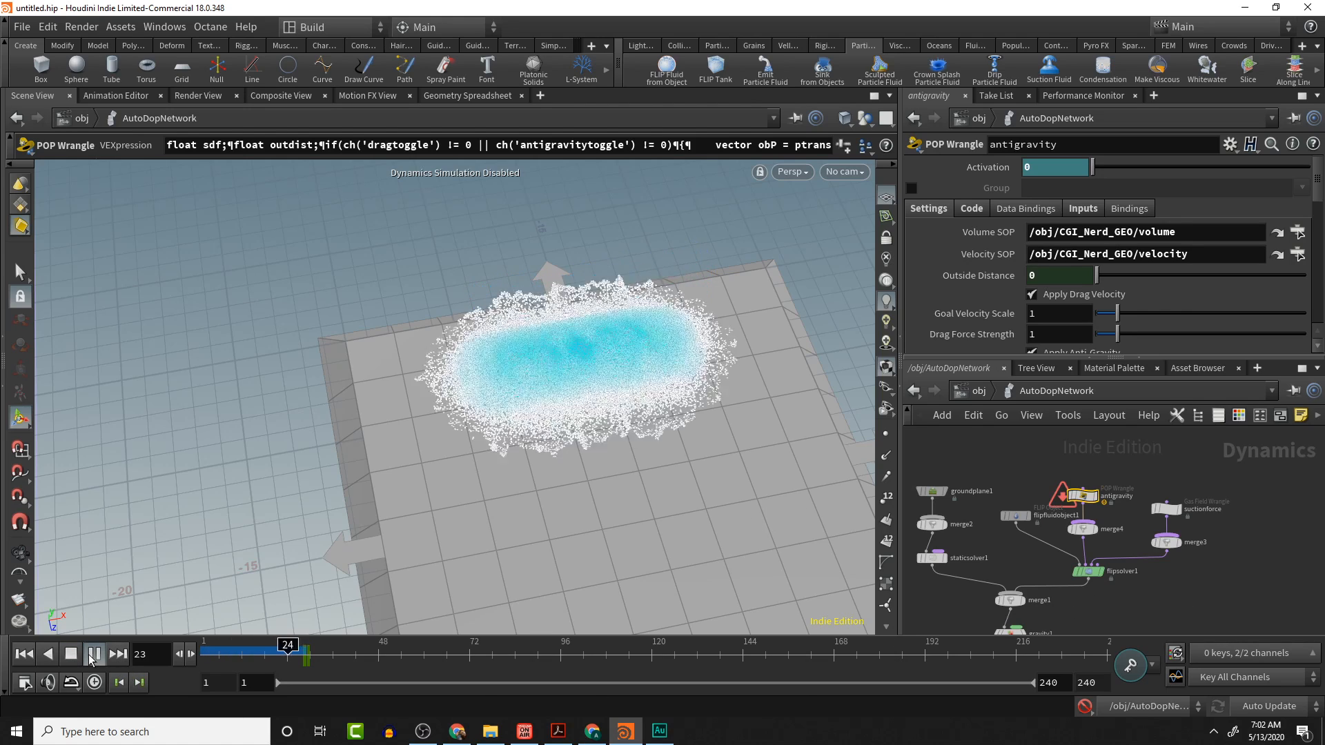
{"action": "left_click", "coordinate": [71, 654]}
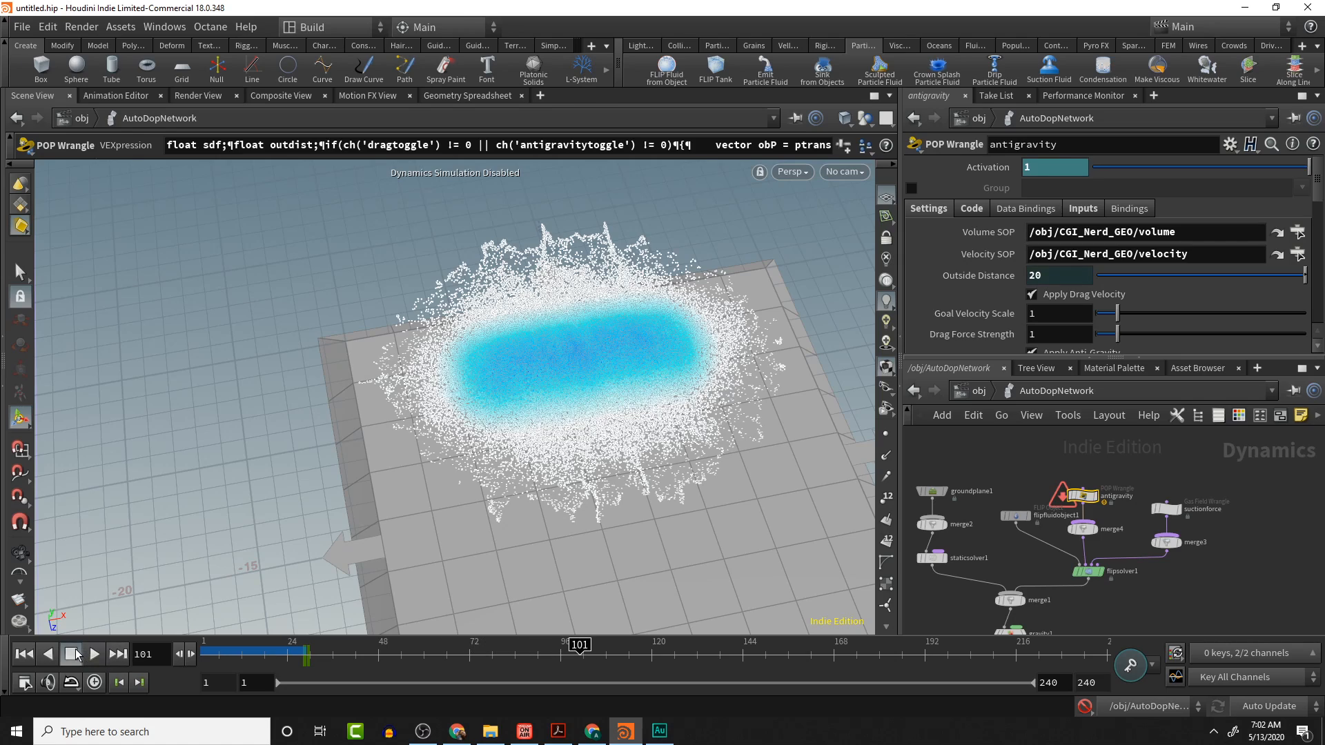
{"action": "left_click", "coordinate": [23, 653]}
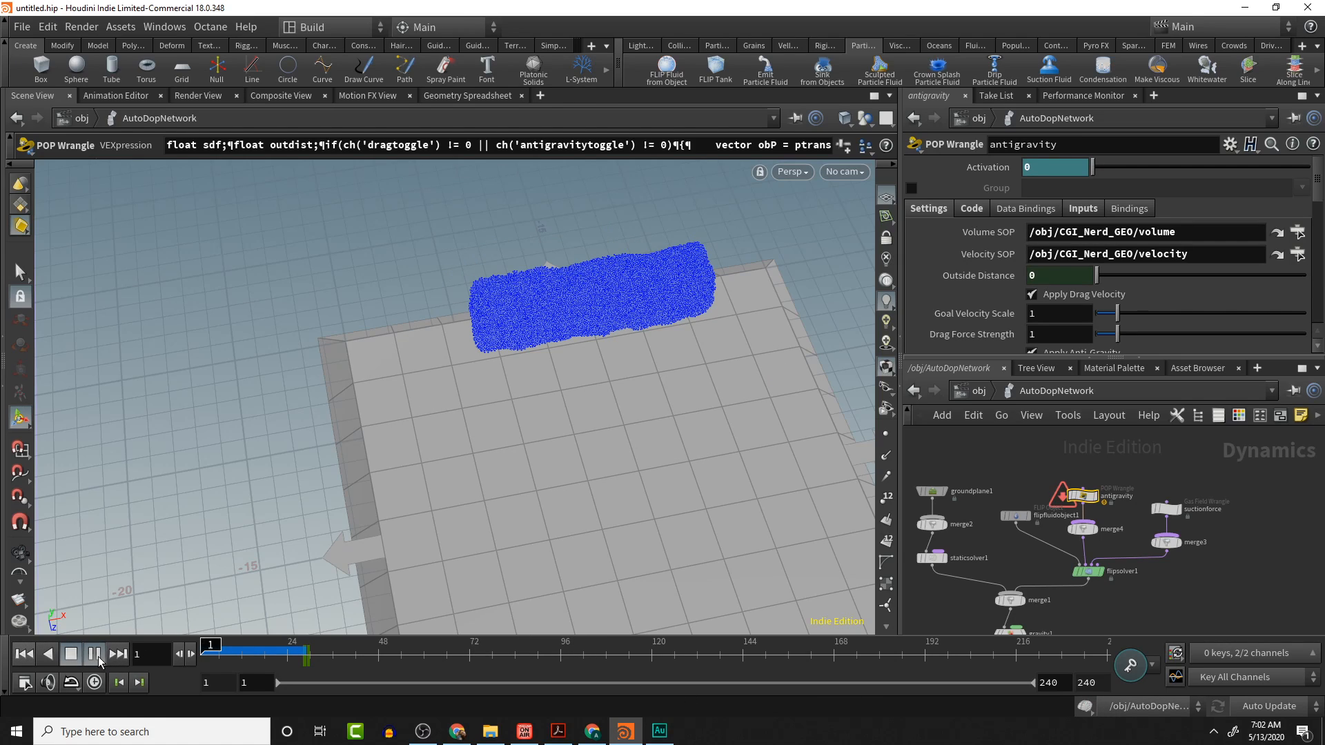
{"action": "left_click", "coordinate": [97, 657]}
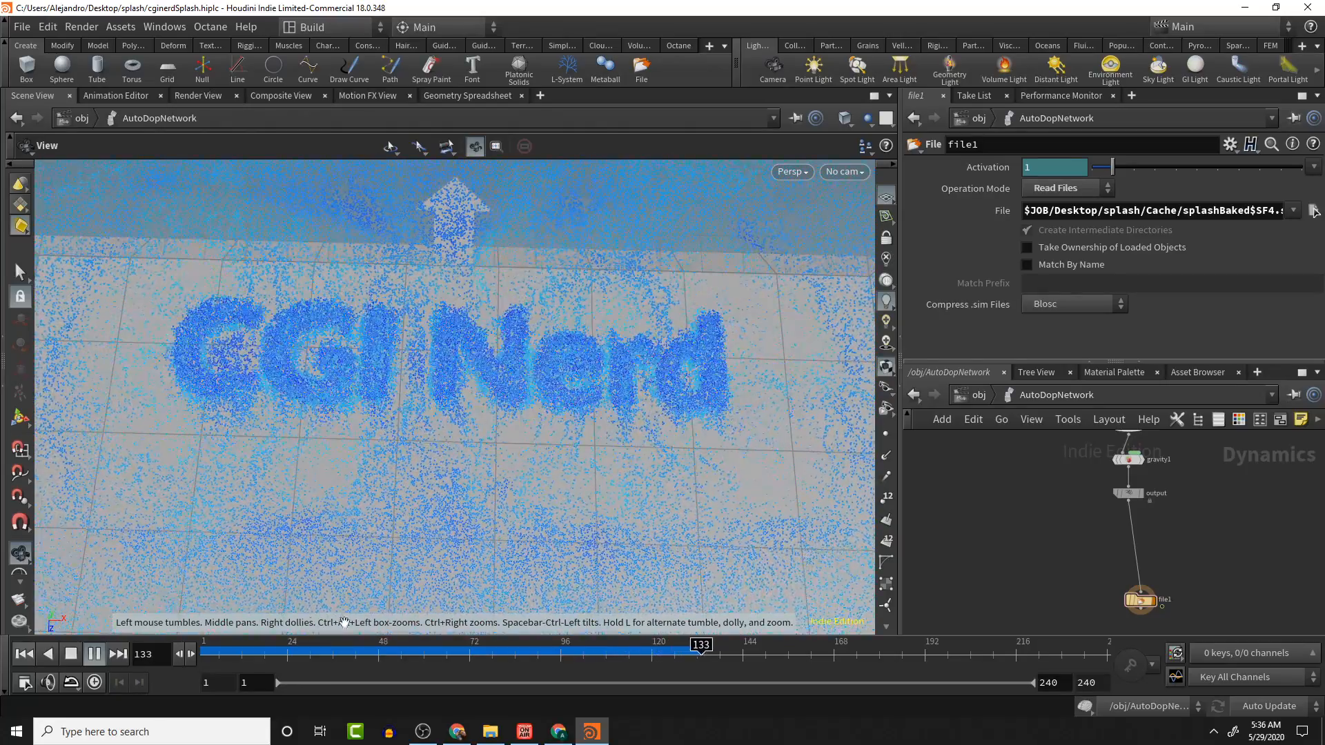
- Stop playback, move the file1 node aside in the DOP network, and rewind to frame 1
{"action": "left_click", "coordinate": [71, 656]}
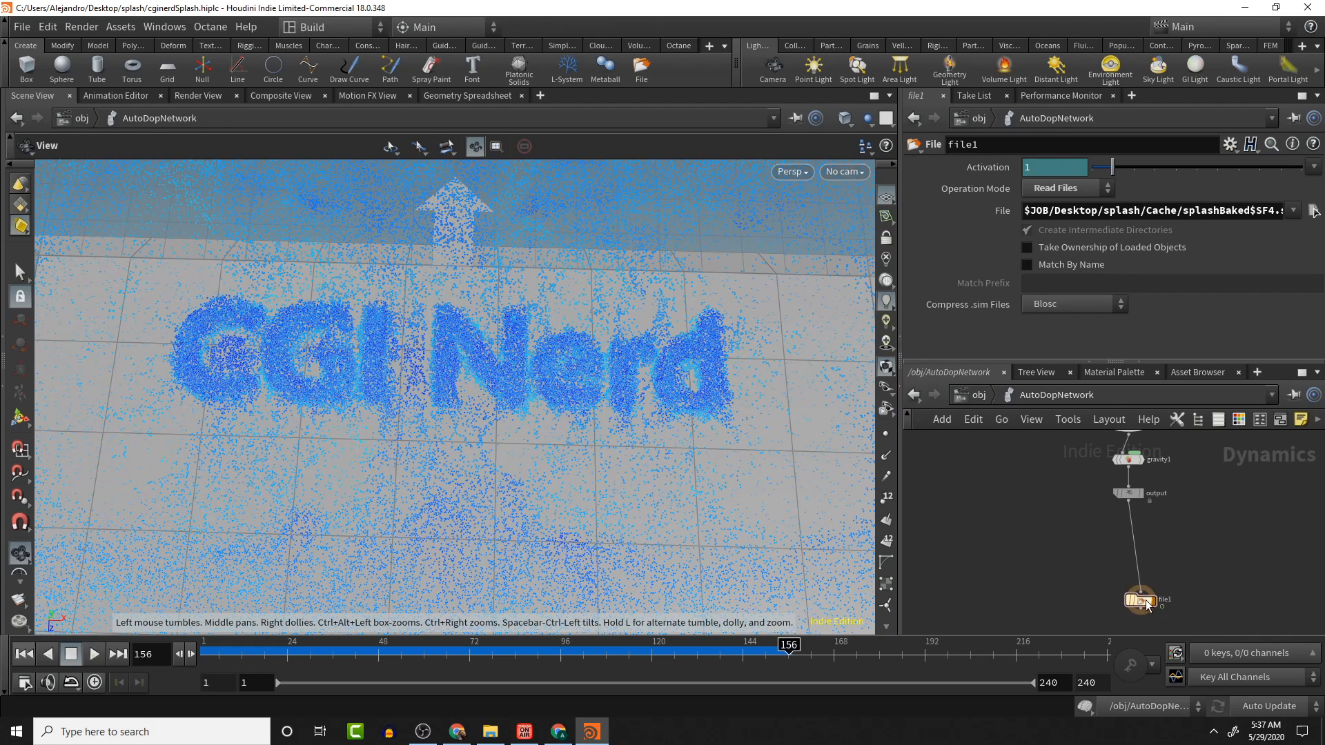
{"action": "left_click_drag", "start_coordinate": [1147, 605], "coordinate": [1027, 538]}
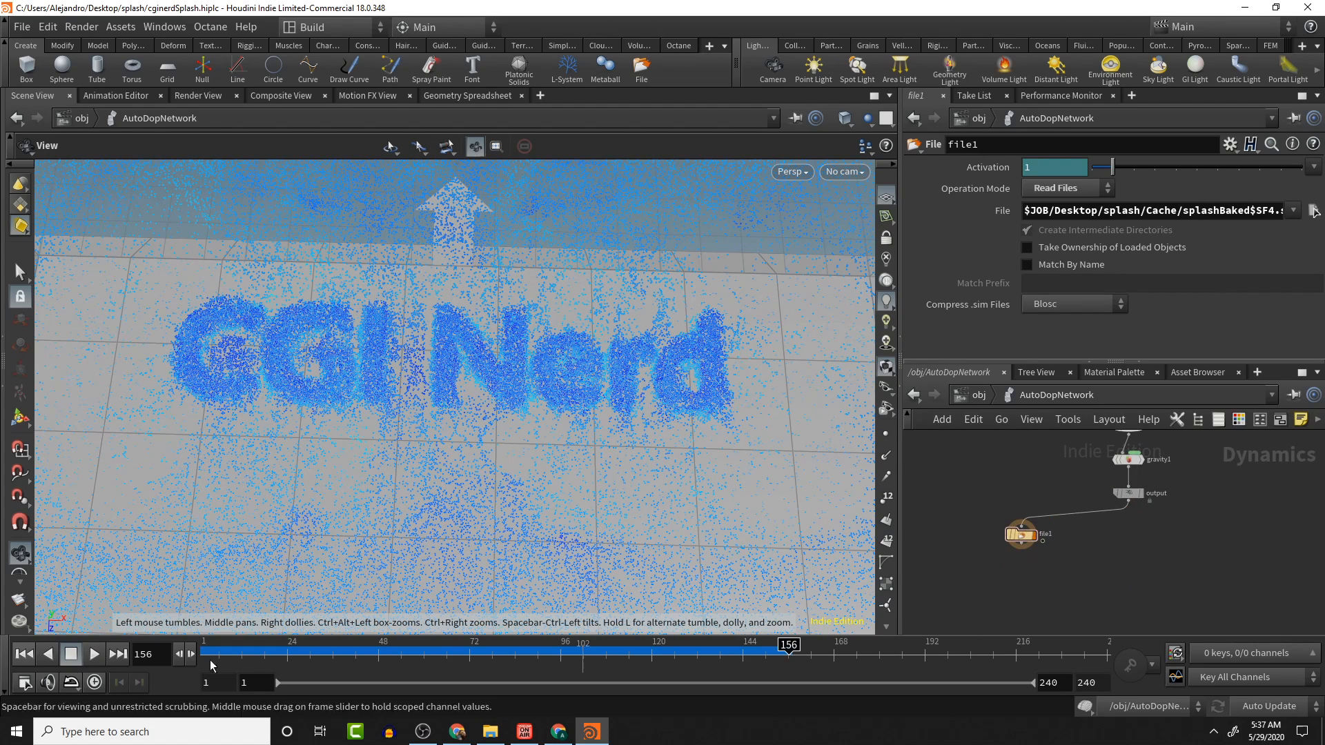
{"action": "left_click", "coordinate": [25, 654]}
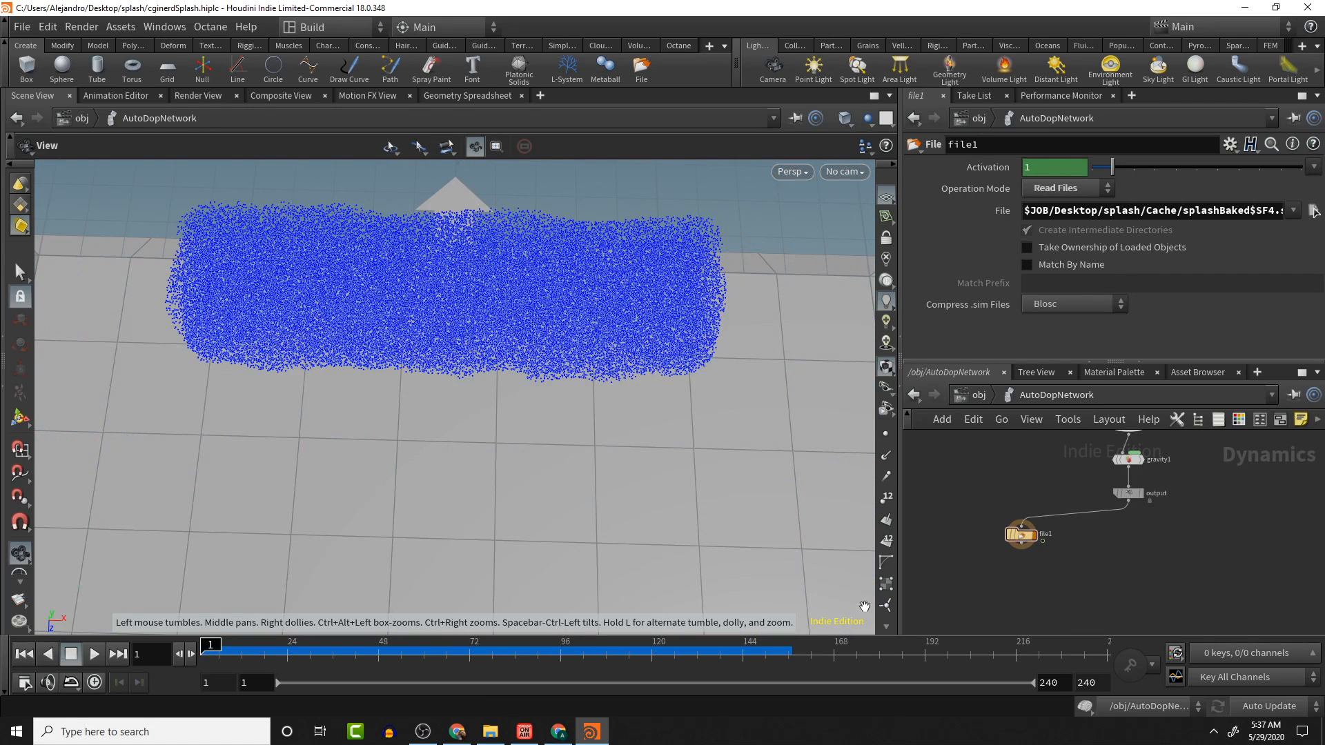
- Add a File node wired below the output node of the DOP network
{"action": "left_click", "coordinate": [1129, 503]}
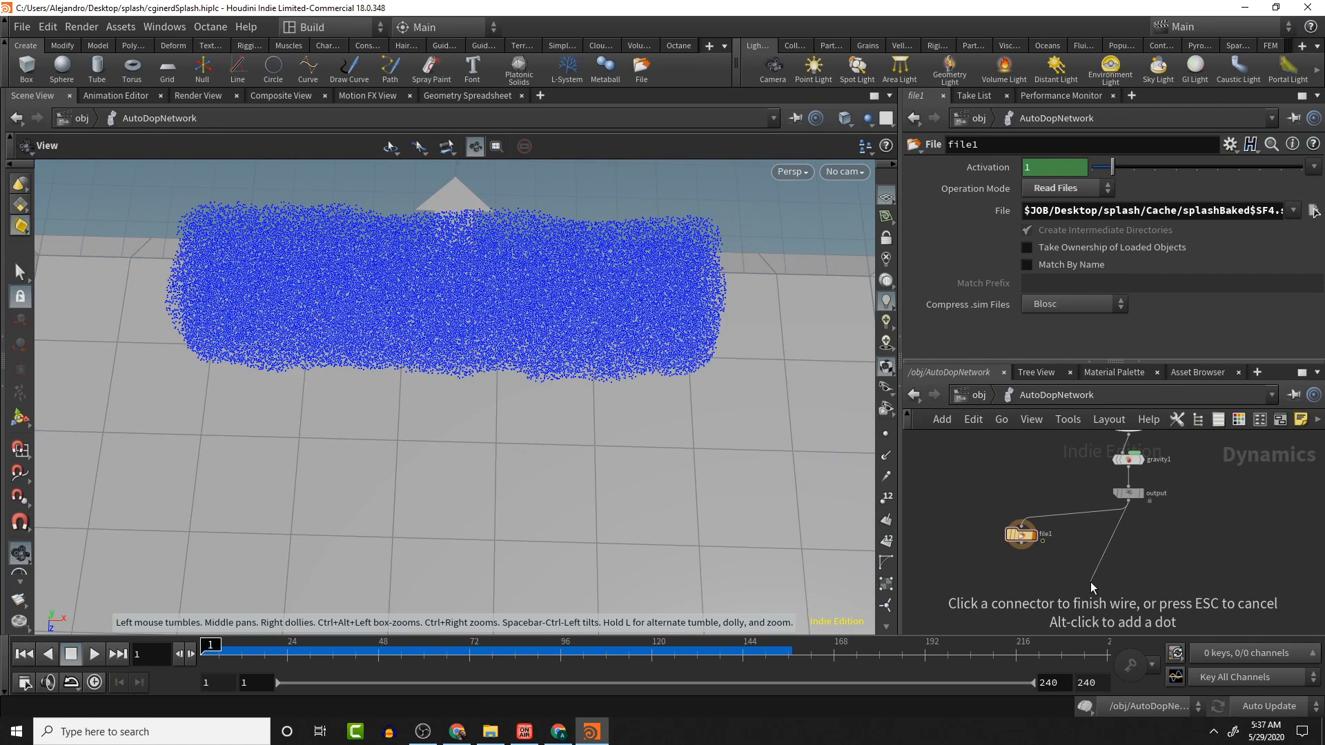
{"action": "left_click", "coordinate": [1087, 569]}
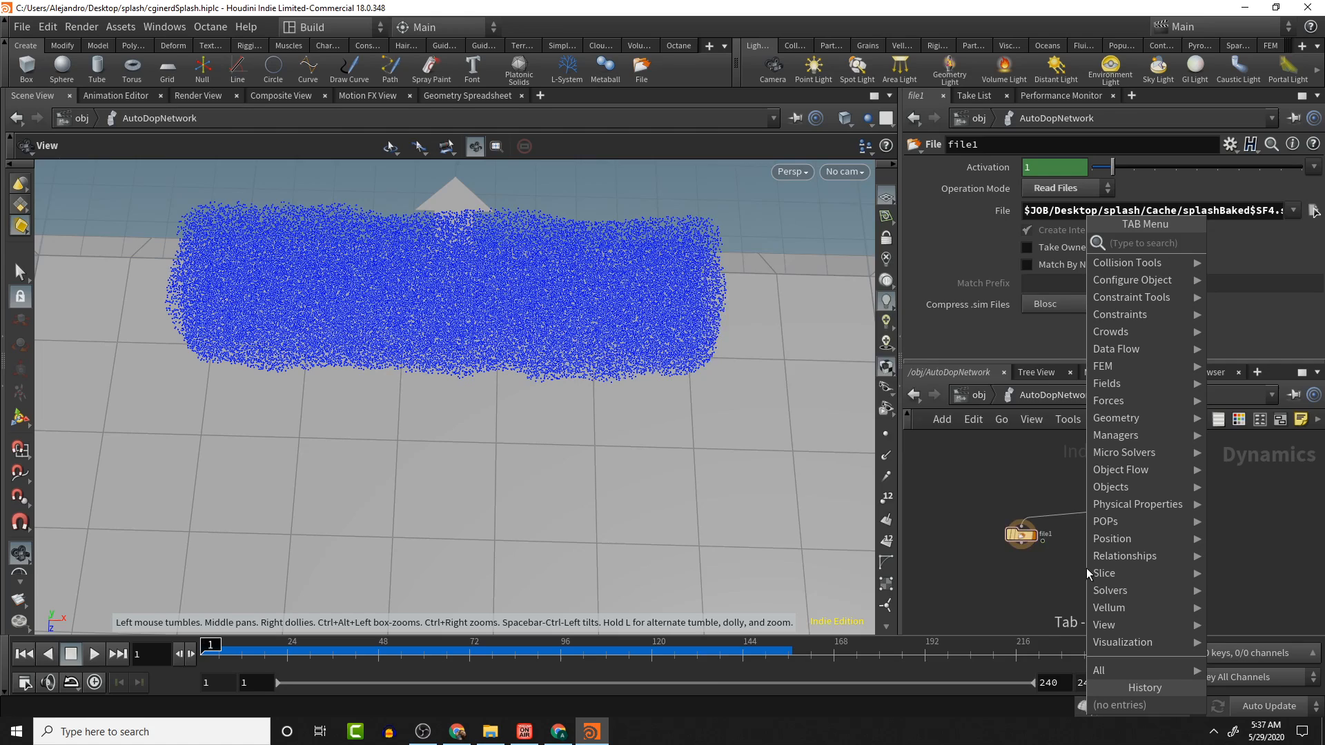
{"action": "type", "text": "fe"}
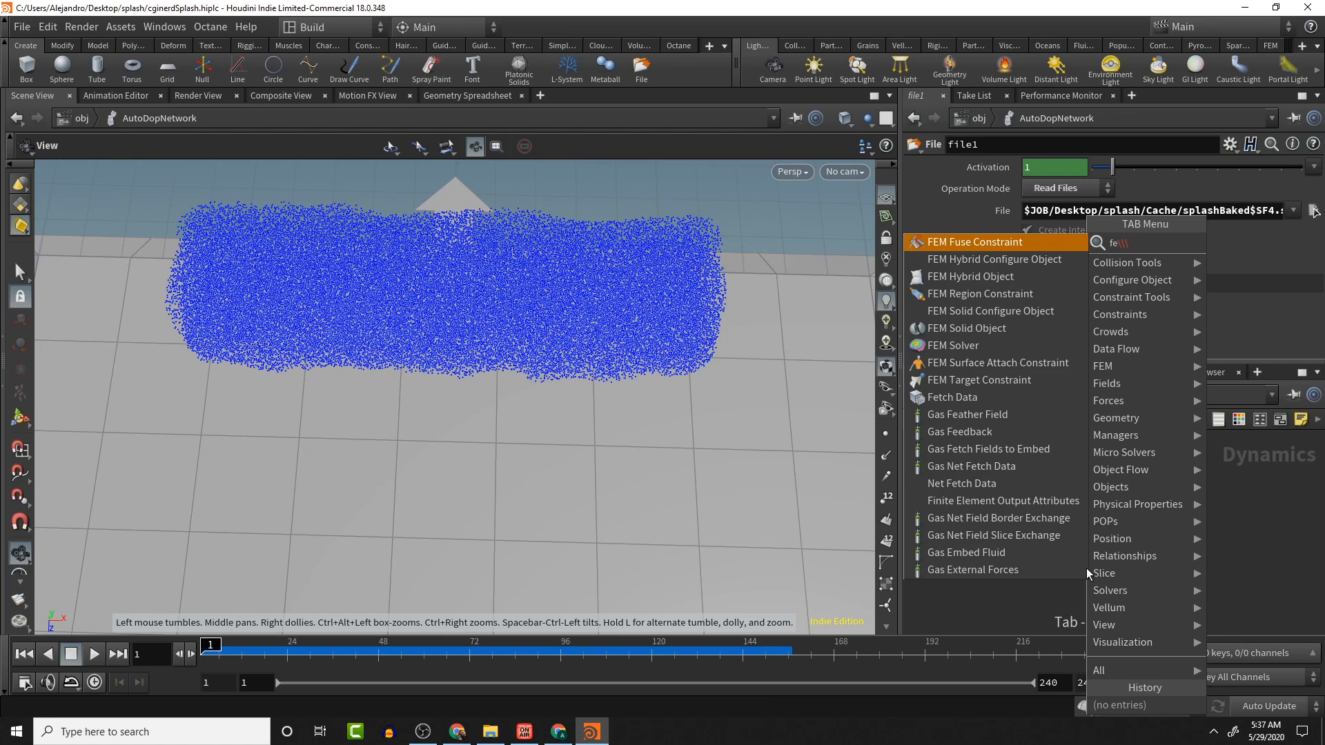
{"action": "key", "text": "BackSpace"}
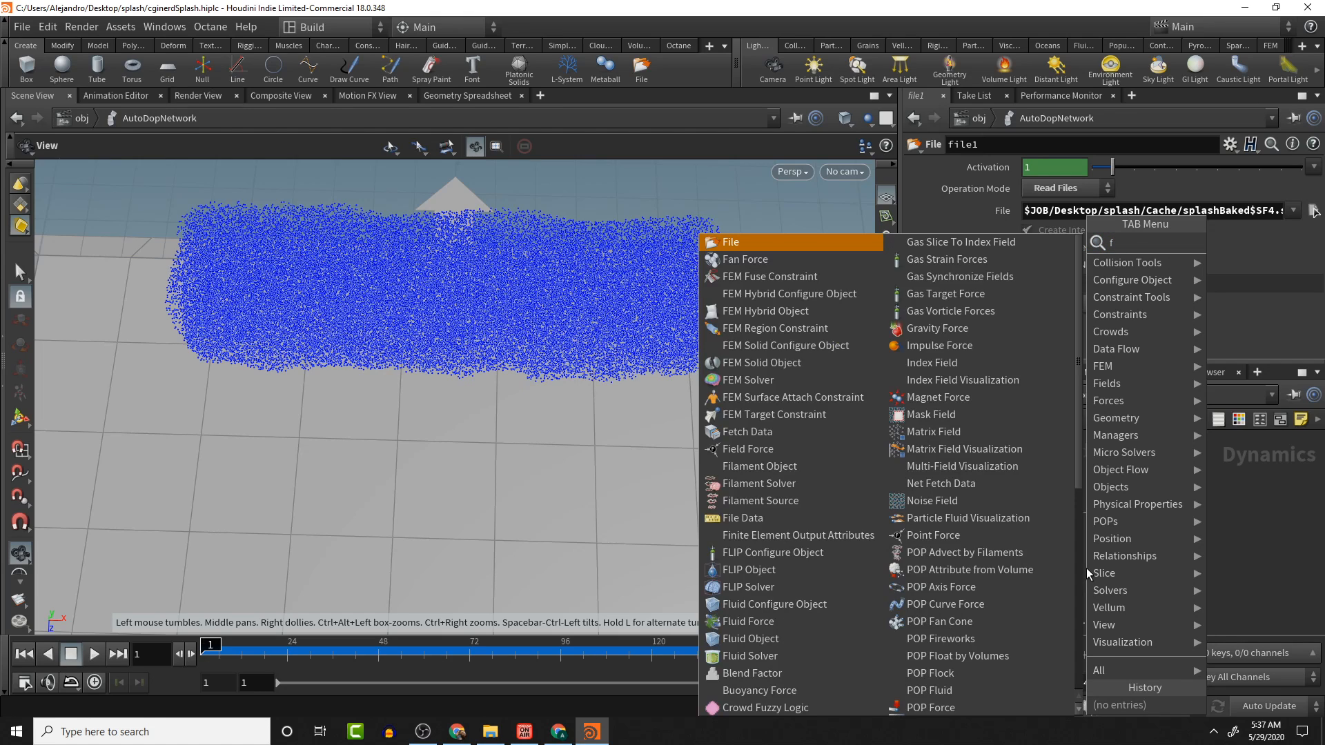
{"action": "type", "text": "ile"}
{"action": "key", "text": "Return"}
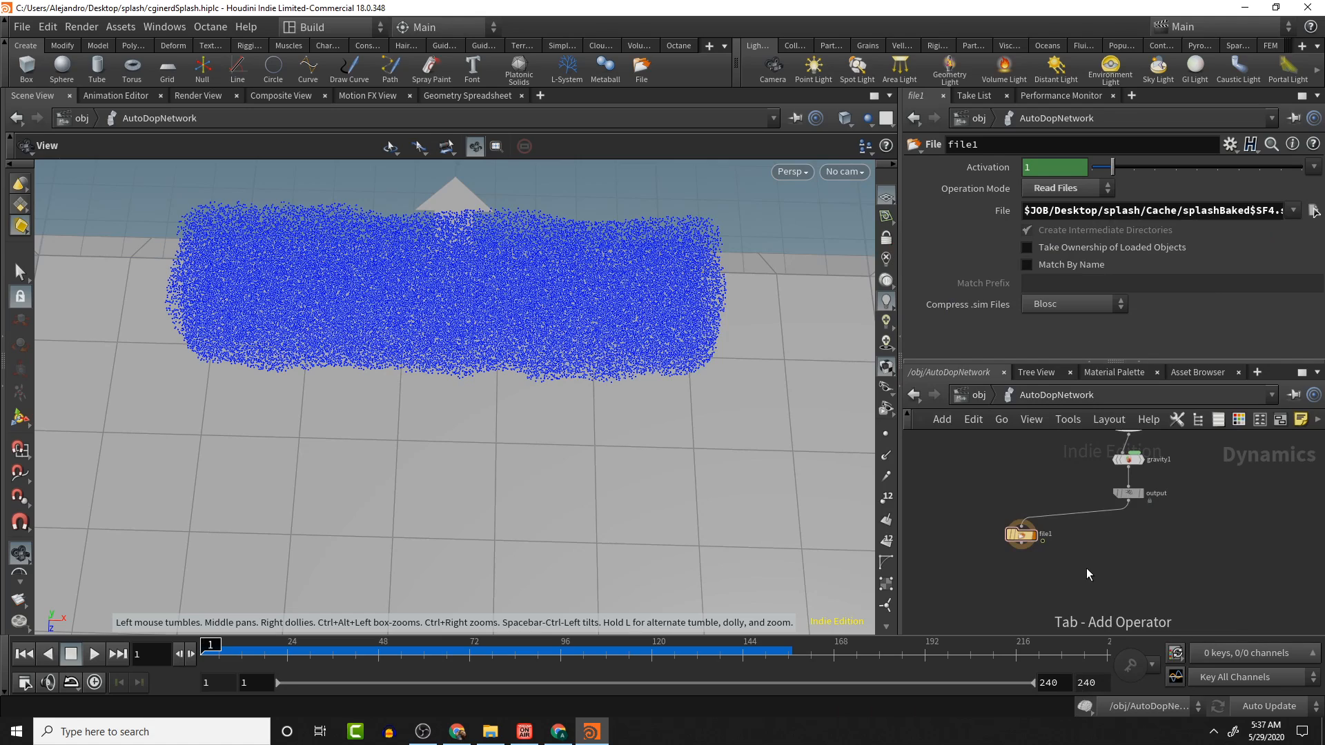
{"action": "left_click", "coordinate": [1086, 569]}
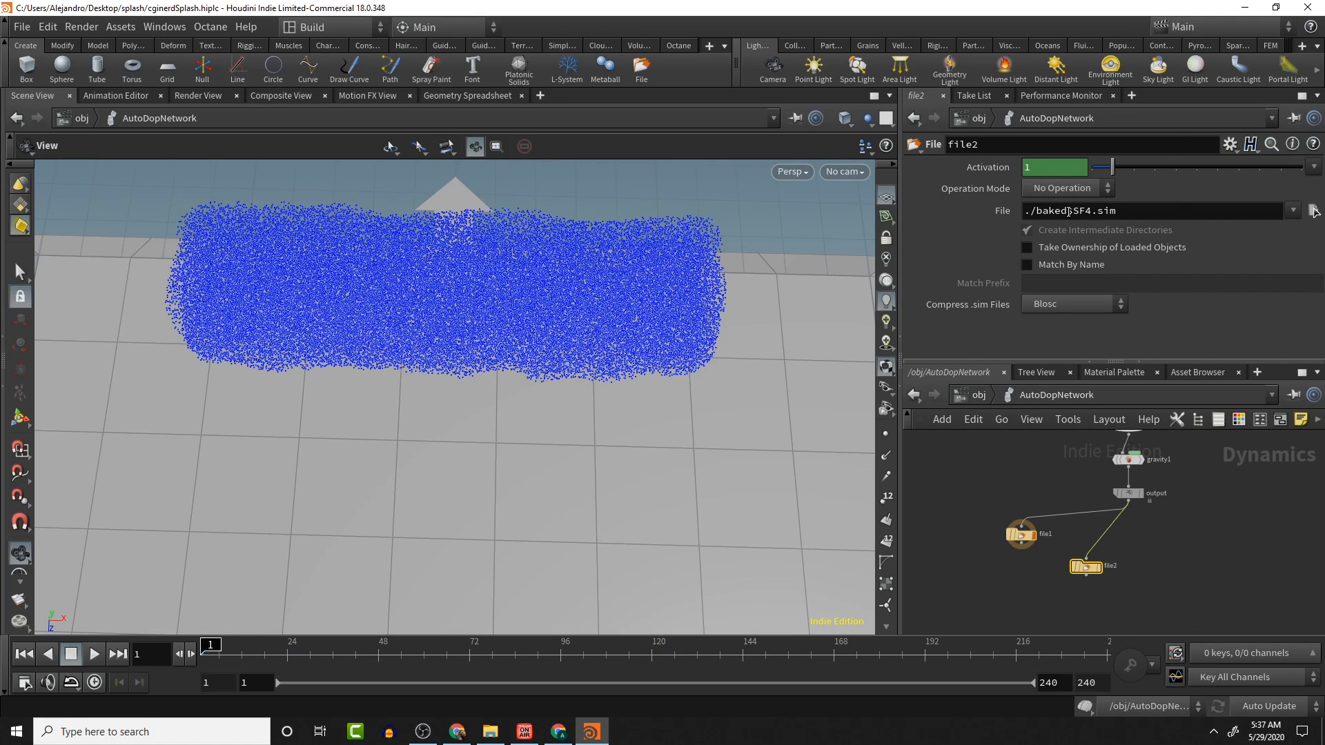
- Try to point file2's File path to the splashBaked $SF4.sim cache in the splash Cache folder
{"action": "left_click_drag", "start_coordinate": [1075, 210], "coordinate": [1148, 216]}
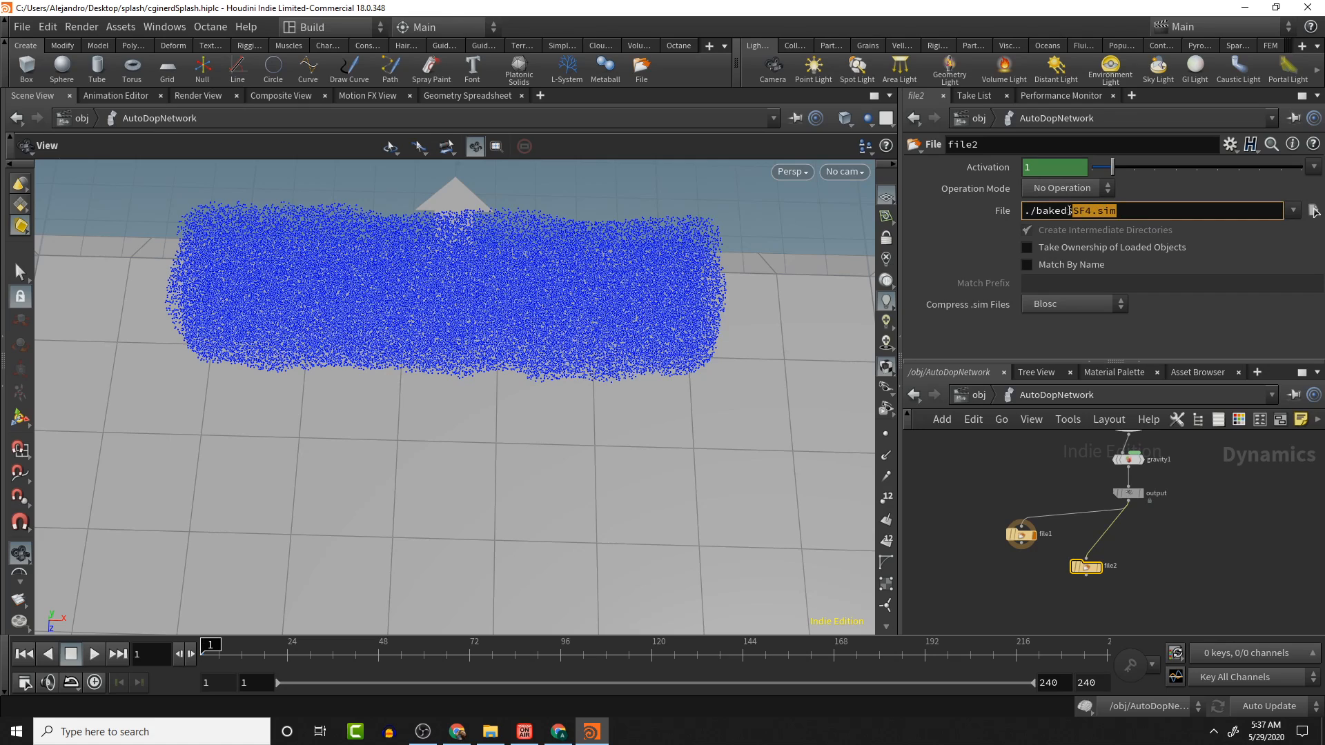
{"action": "left_click_drag", "start_coordinate": [1068, 210], "coordinate": [1135, 216]}
{"action": "key", "text": "ctrl+c"}
{"action": "left_click", "coordinate": [1315, 212]}
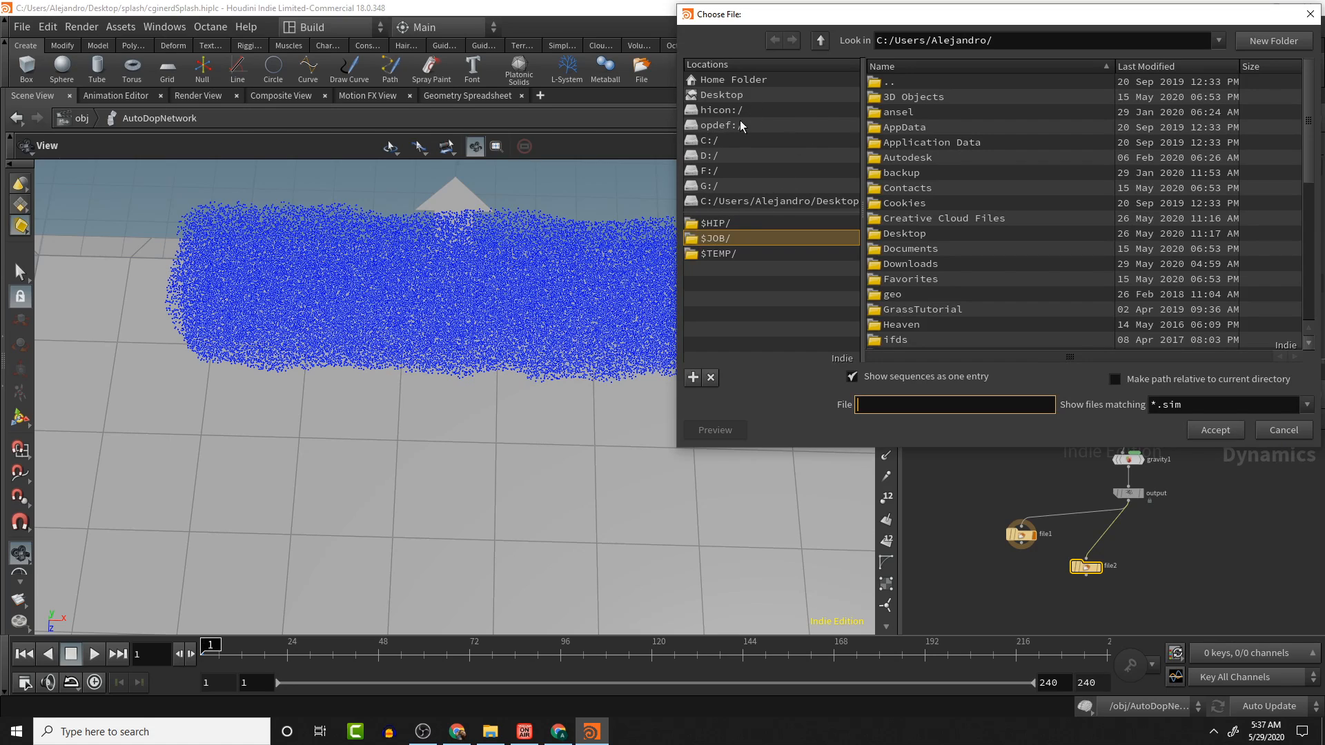
{"action": "left_click", "coordinate": [721, 94]}
{"action": "double_click", "coordinate": [895, 113]}
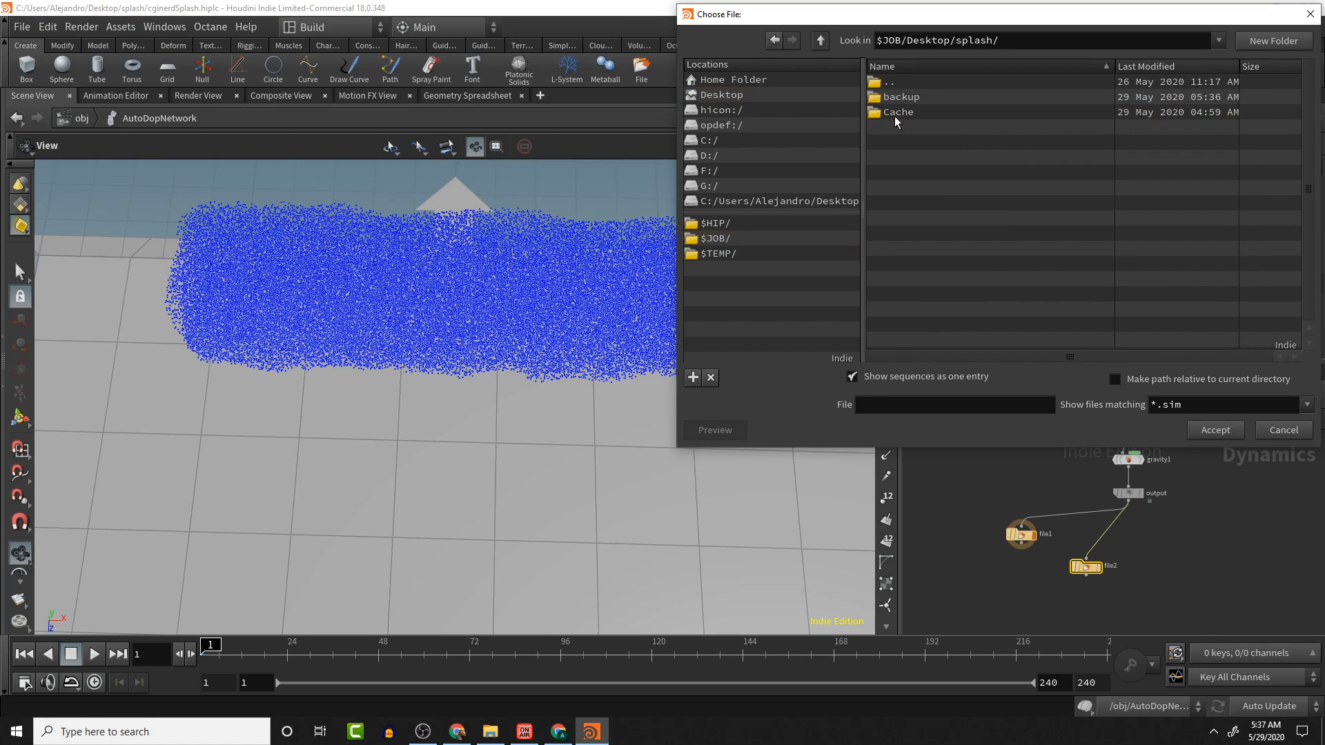
{"action": "double_click", "coordinate": [896, 110]}
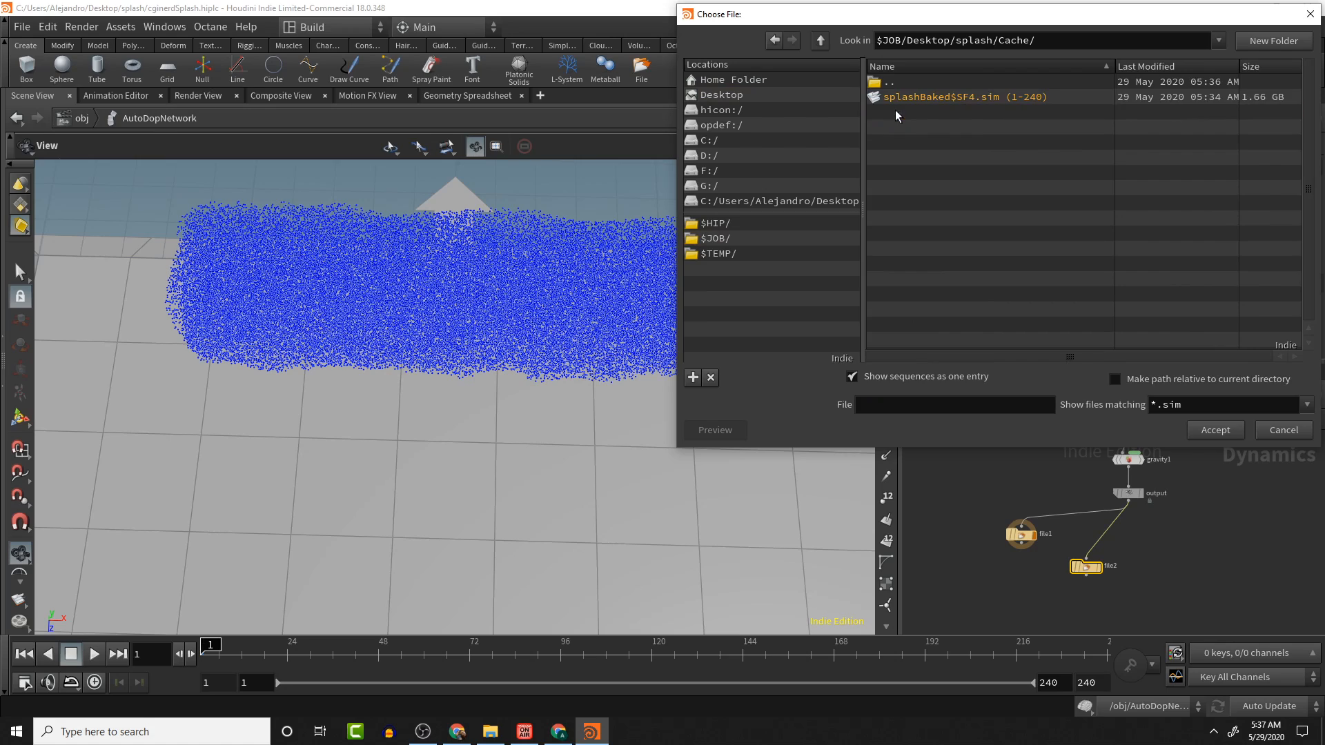
{"action": "left_click", "coordinate": [943, 410]}
{"action": "key", "text": "ctrl+v"}
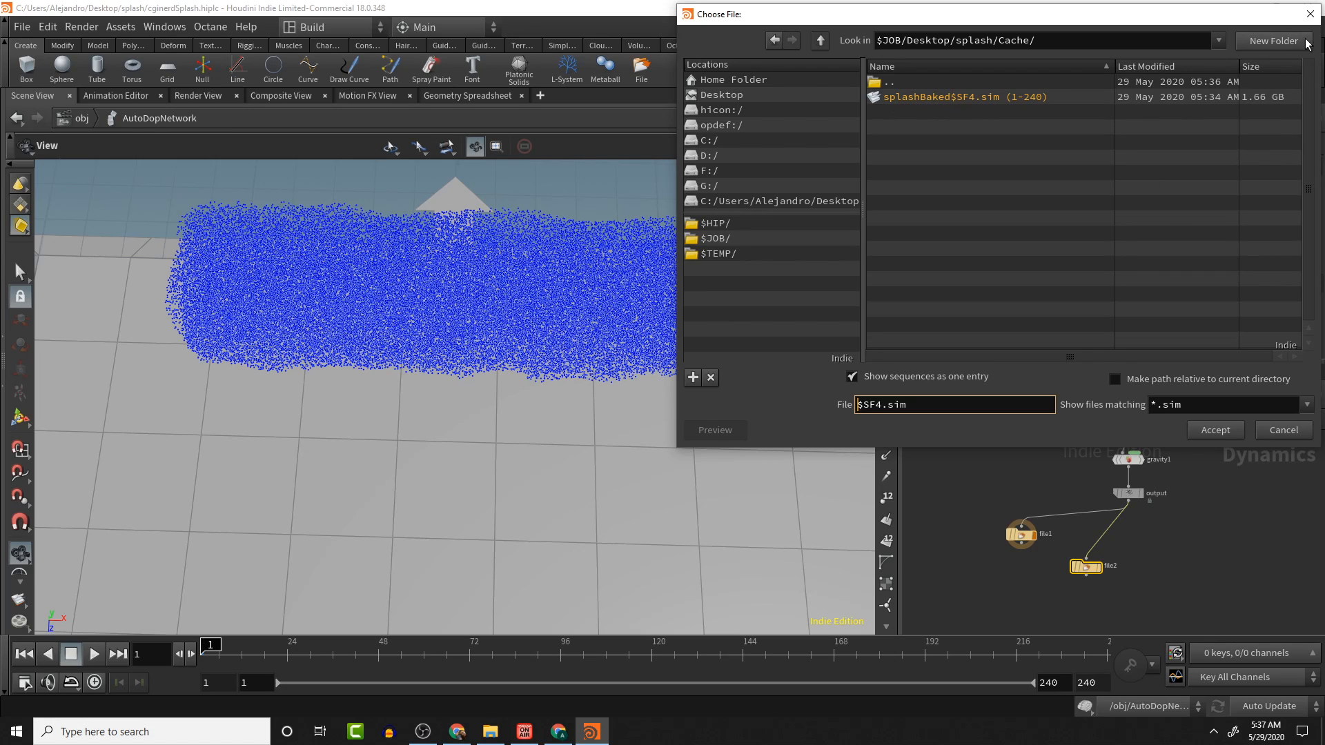
{"action": "left_click", "coordinate": [1310, 14]}
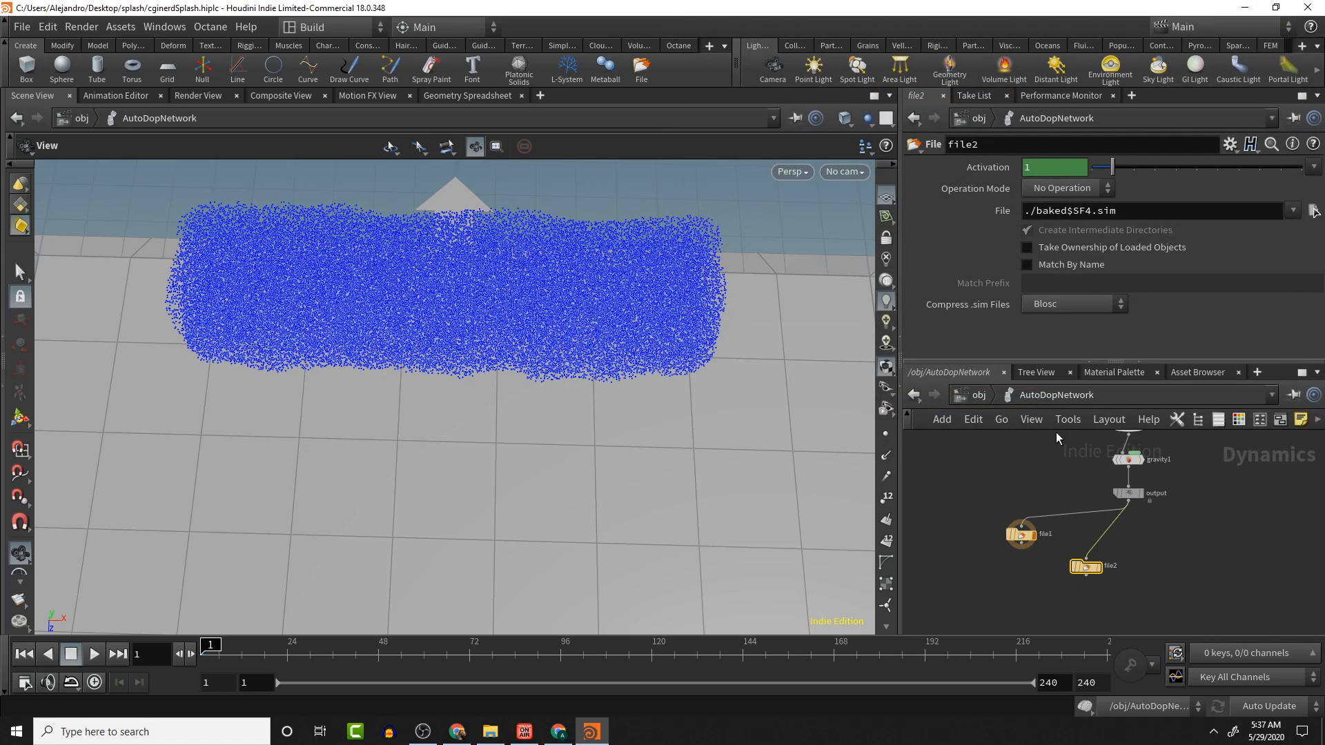
- Set the timeline playback mode to Play Once
{"action": "left_click", "coordinate": [1063, 188]}
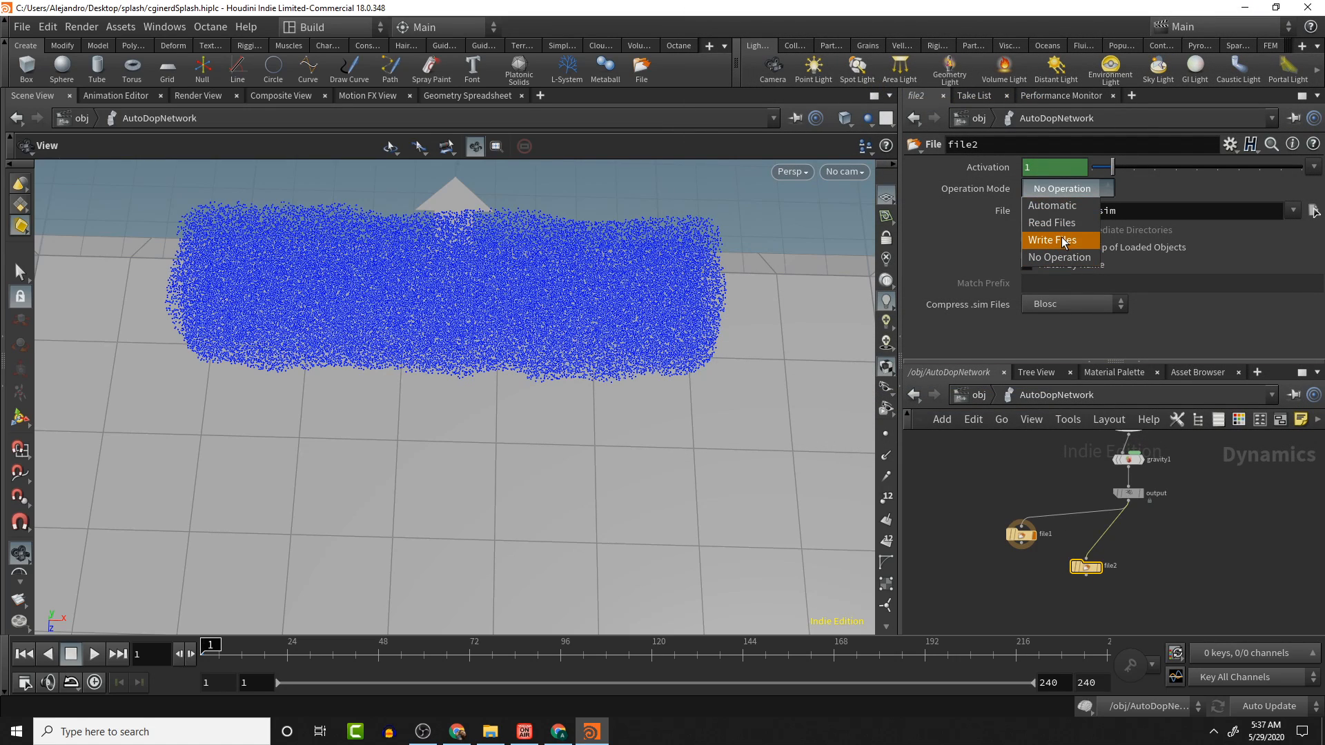
{"action": "left_click", "coordinate": [1104, 187]}
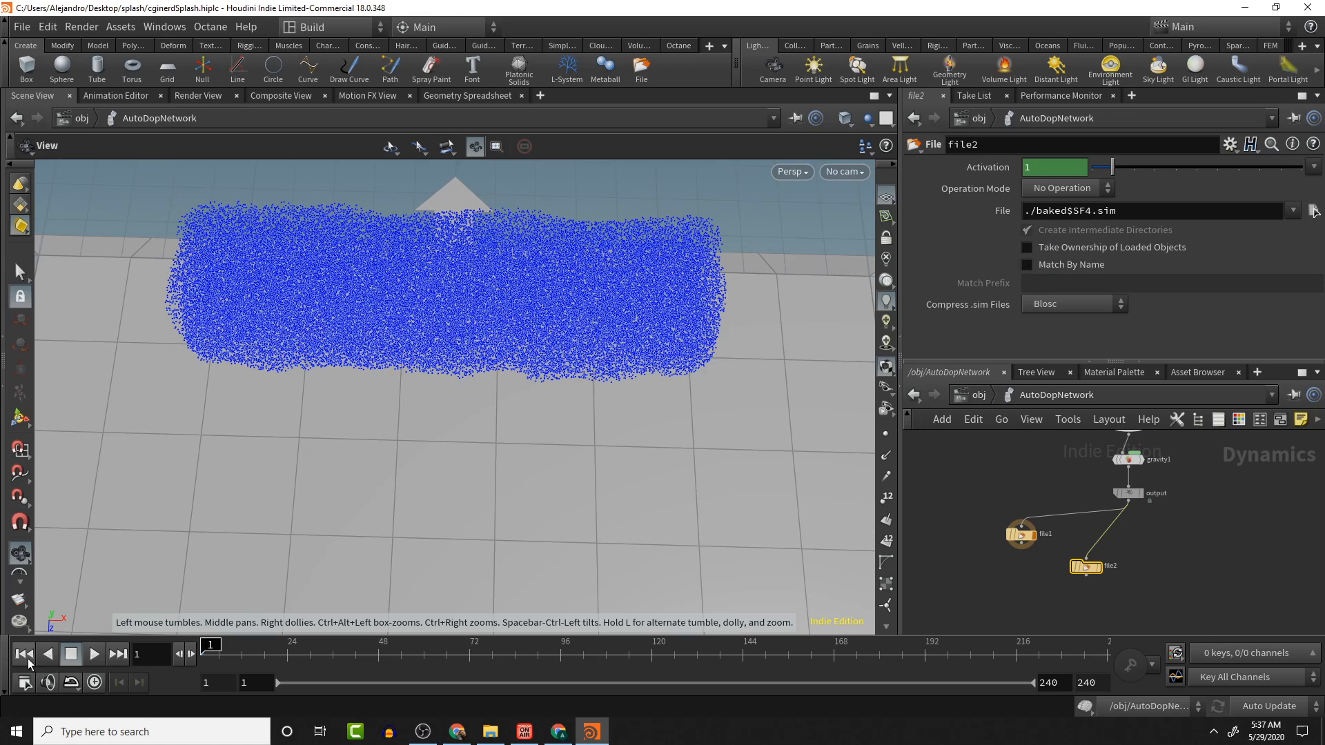
{"action": "left_click", "coordinate": [70, 682]}
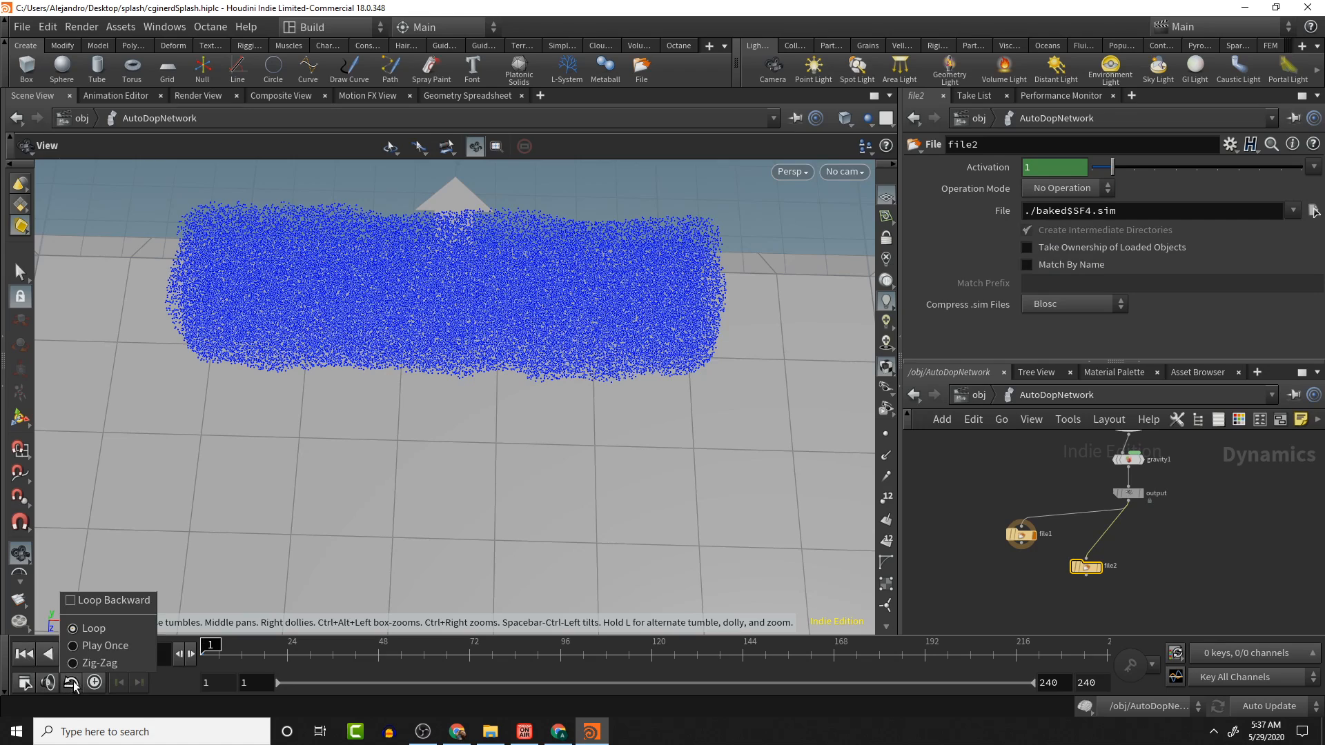
{"action": "left_click", "coordinate": [105, 647]}
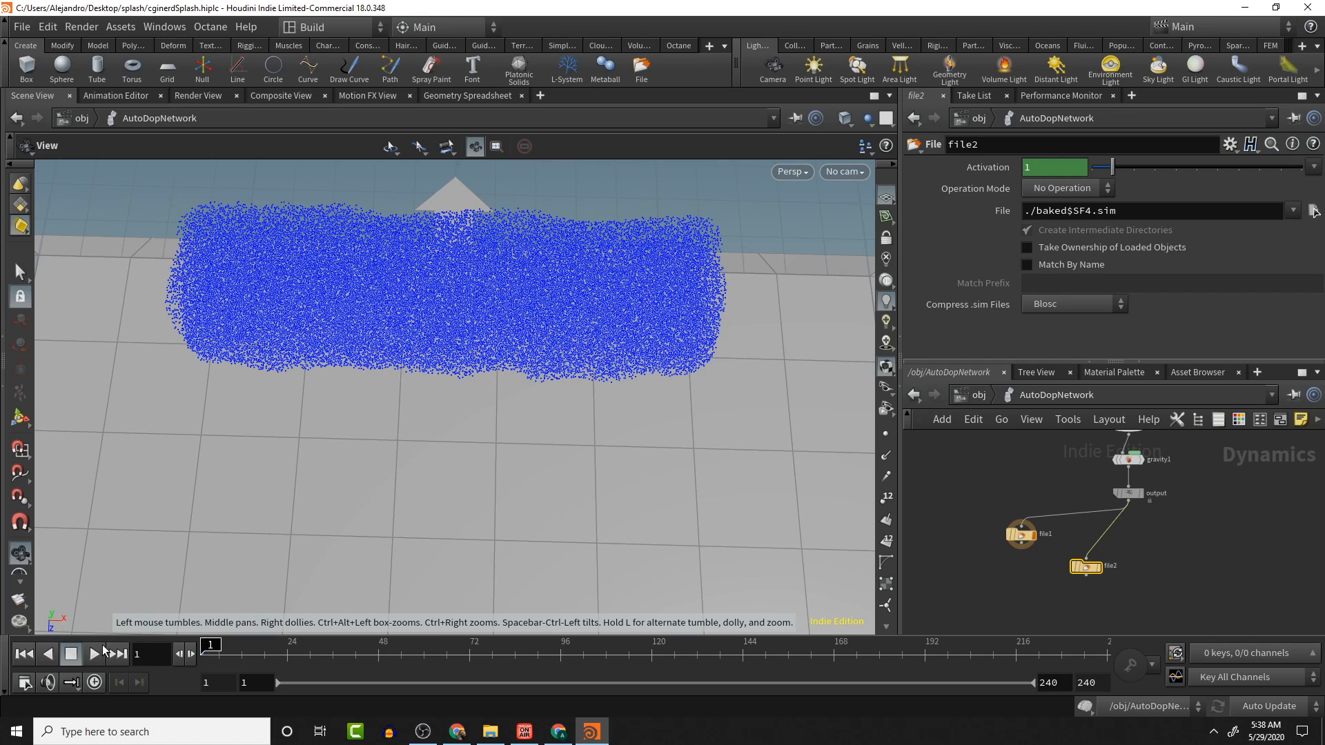
{"action": "left_click", "coordinate": [69, 683]}
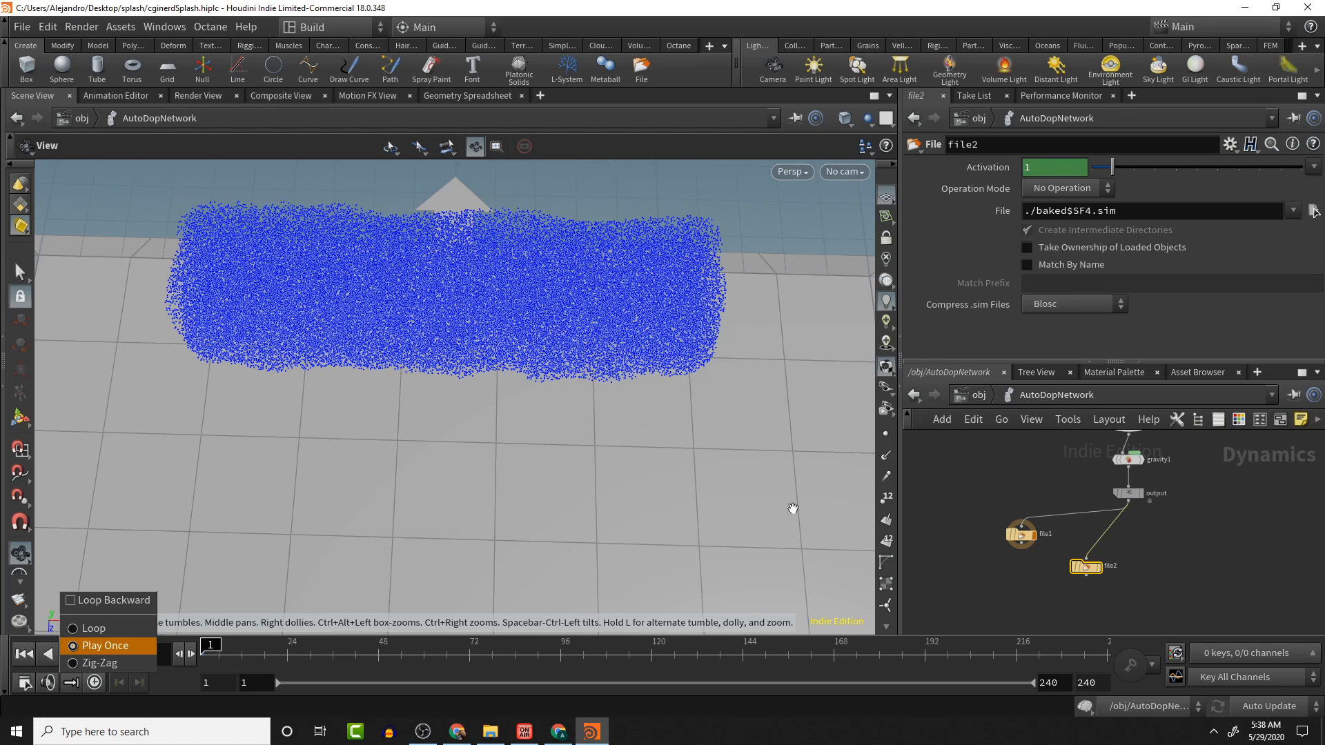
{"action": "left_click", "coordinate": [1060, 189]}
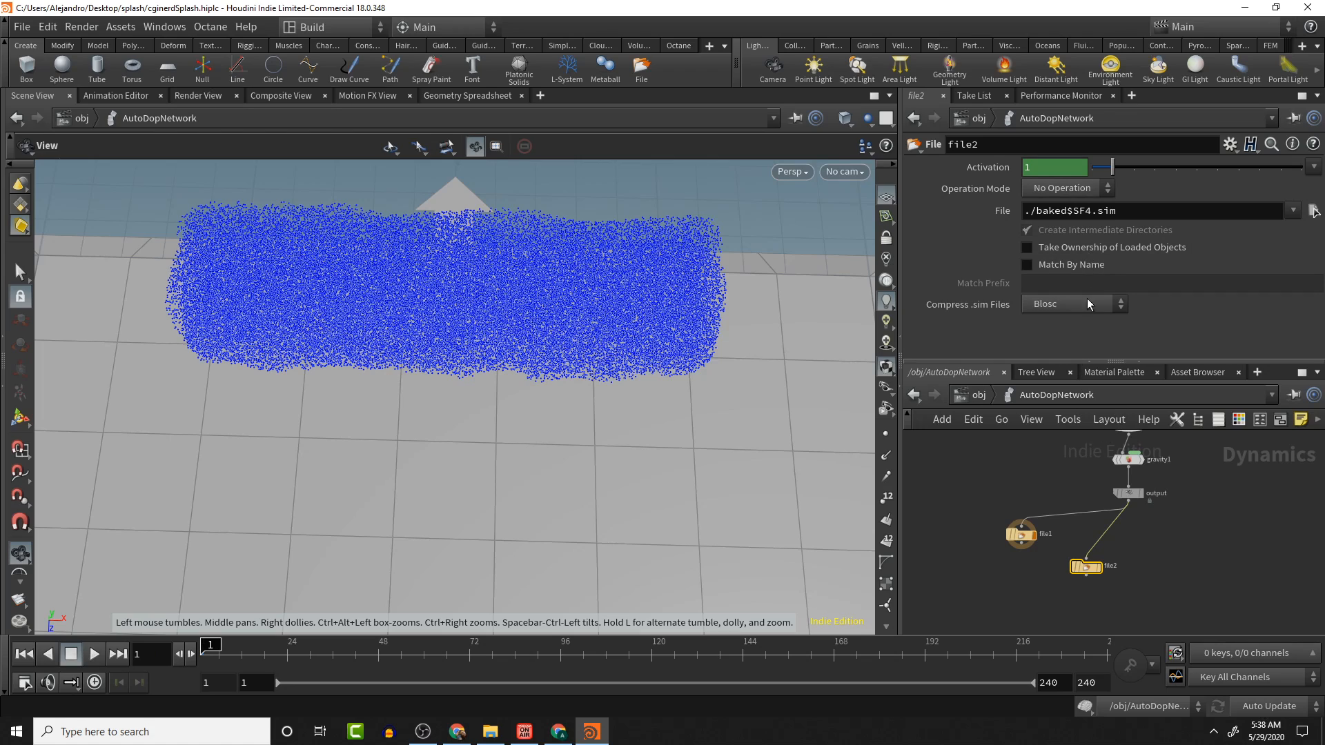
- Delete the file2 node
{"action": "mouse_move", "coordinate": [1087, 569]}
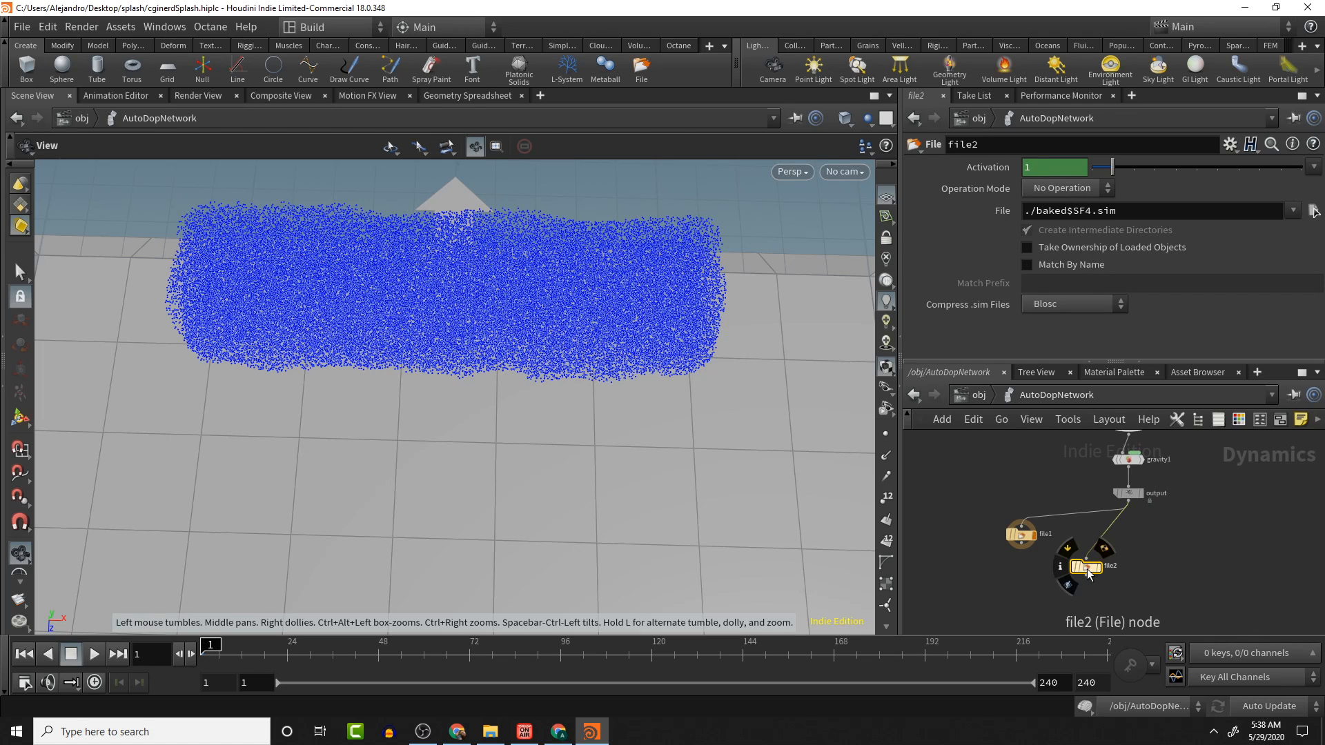
{"action": "left_click", "coordinate": [1064, 190]}
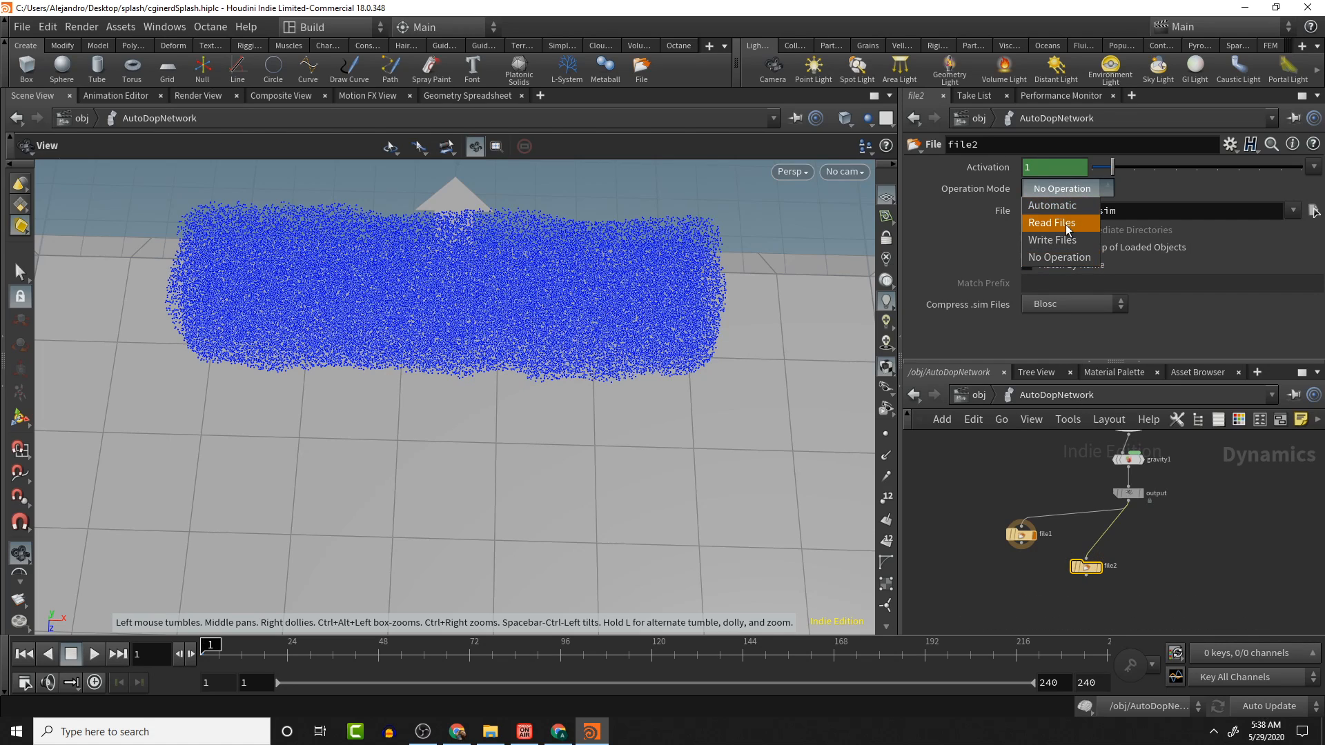
{"action": "left_click", "coordinate": [1088, 570]}
{"action": "key", "text": "Delete"}
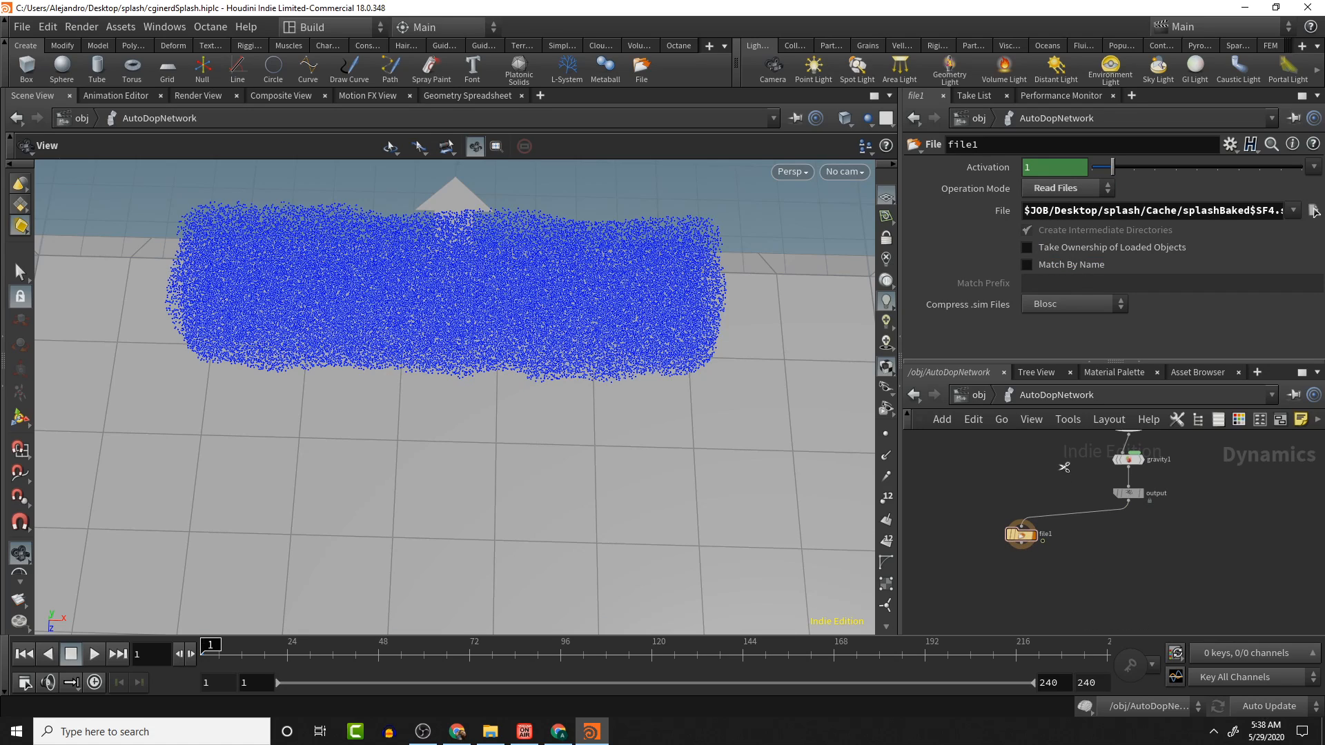
- Cut the wire from the output node to file1 and play the simulation to around frame 158
{"action": "key", "text": "y"}
{"action": "left_click_drag", "start_coordinate": [1052, 487], "coordinate": [1035, 566]}
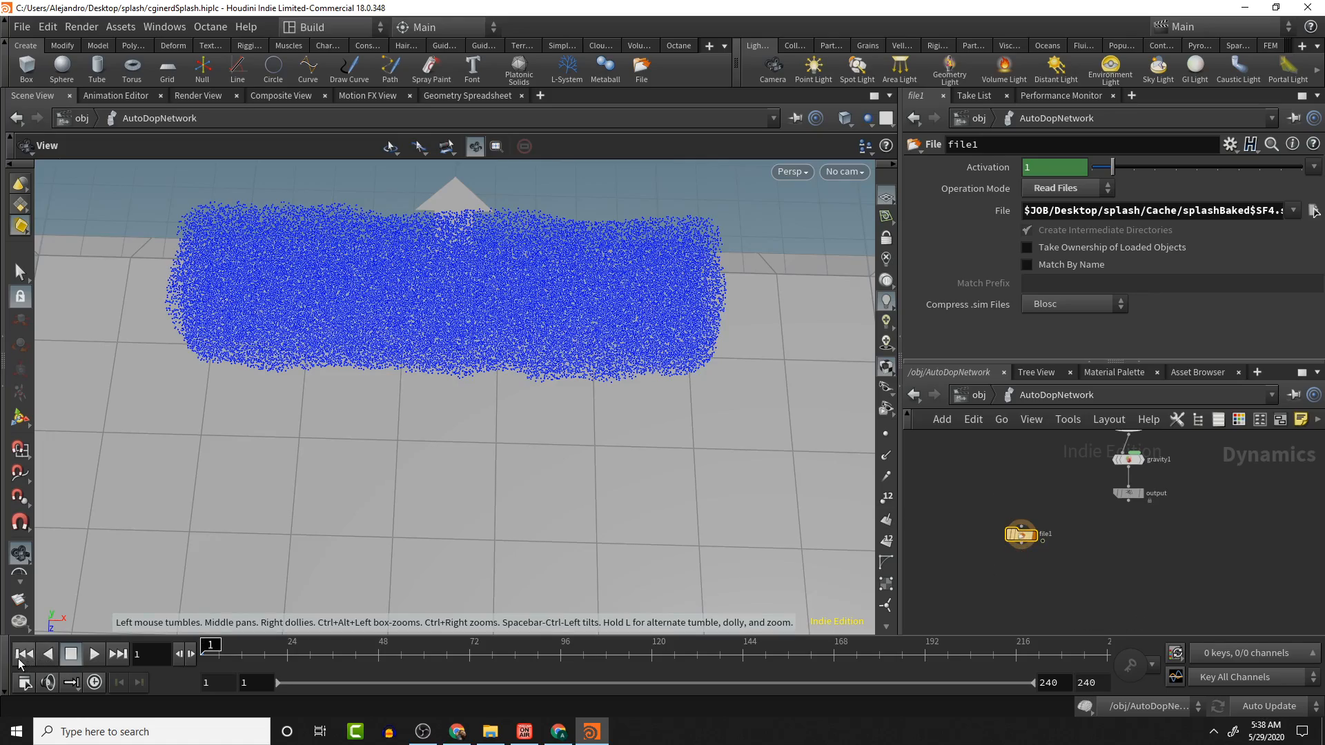
{"action": "left_click", "coordinate": [94, 655]}
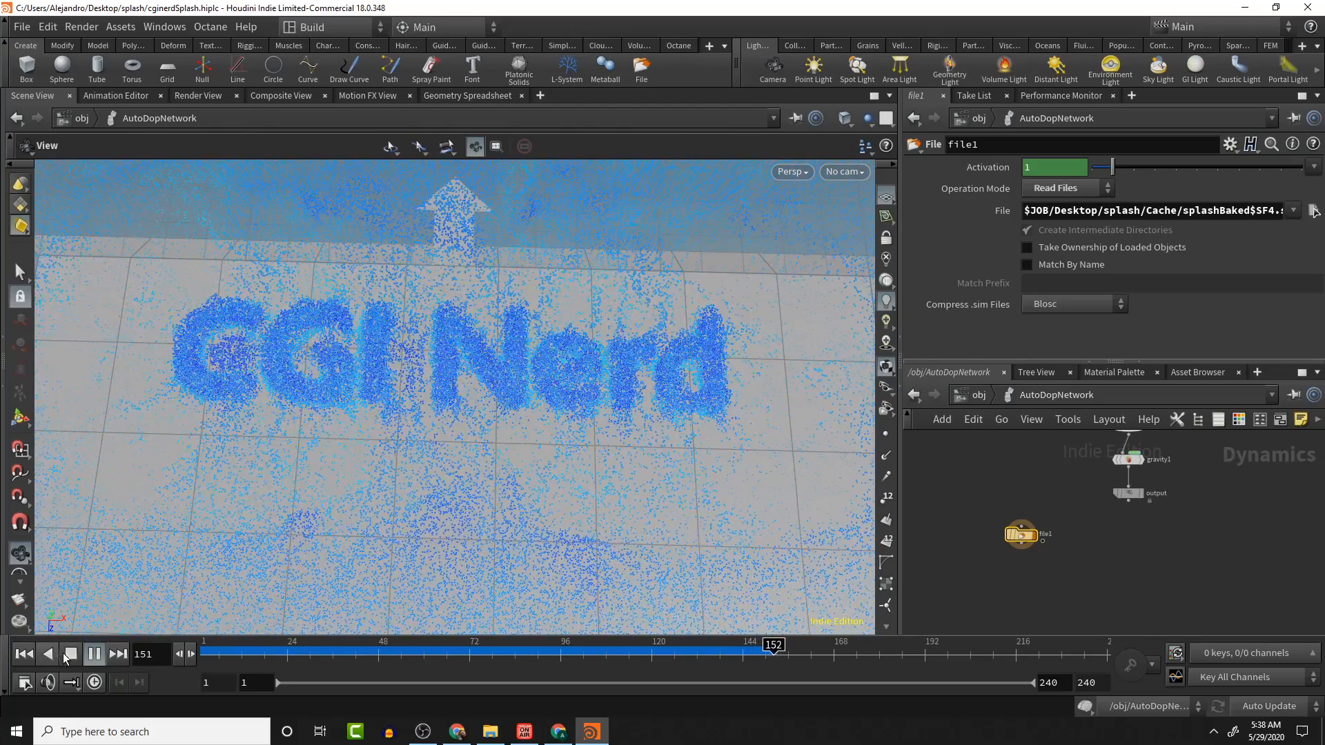
{"action": "left_click", "coordinate": [94, 655]}
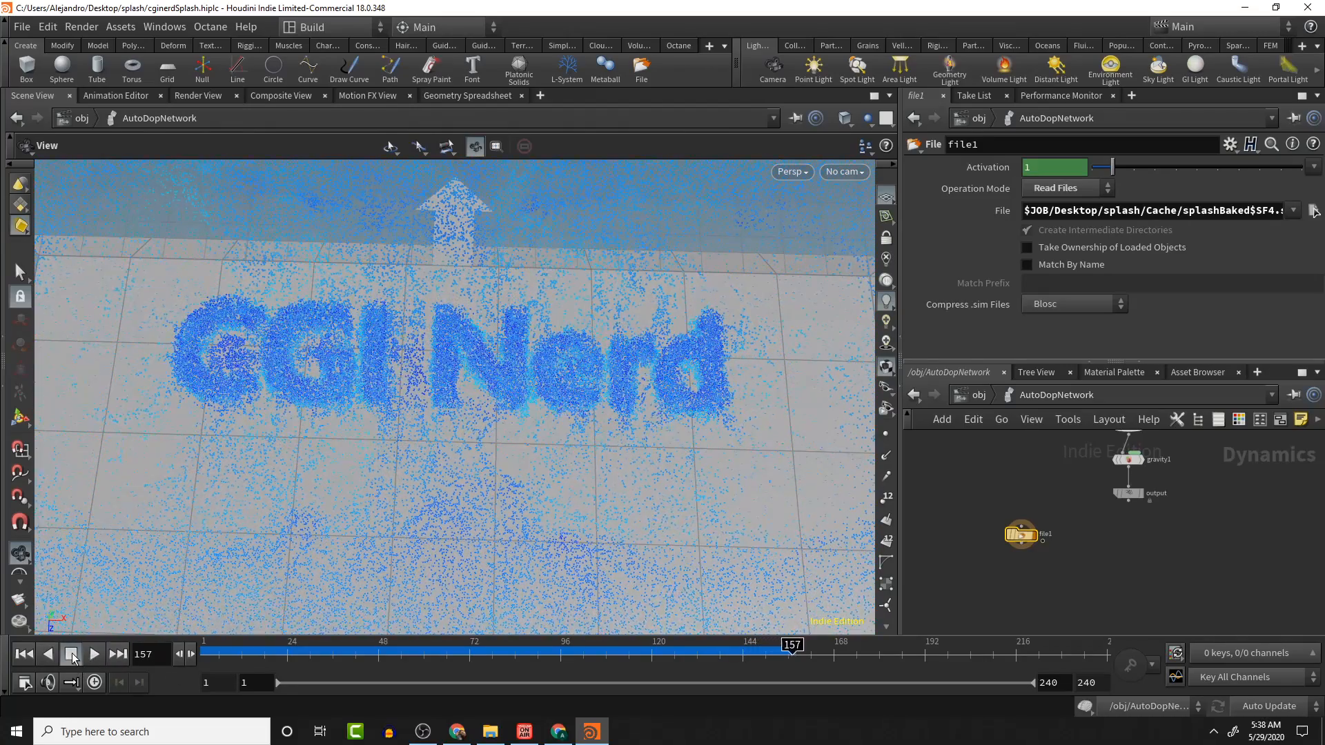
- Go up to the object level and enter the waterGeo_fluid network
{"action": "middle_click_drag", "start_coordinate": [605, 427], "coordinate": [613, 449]}
{"action": "left_click", "coordinate": [977, 396]}
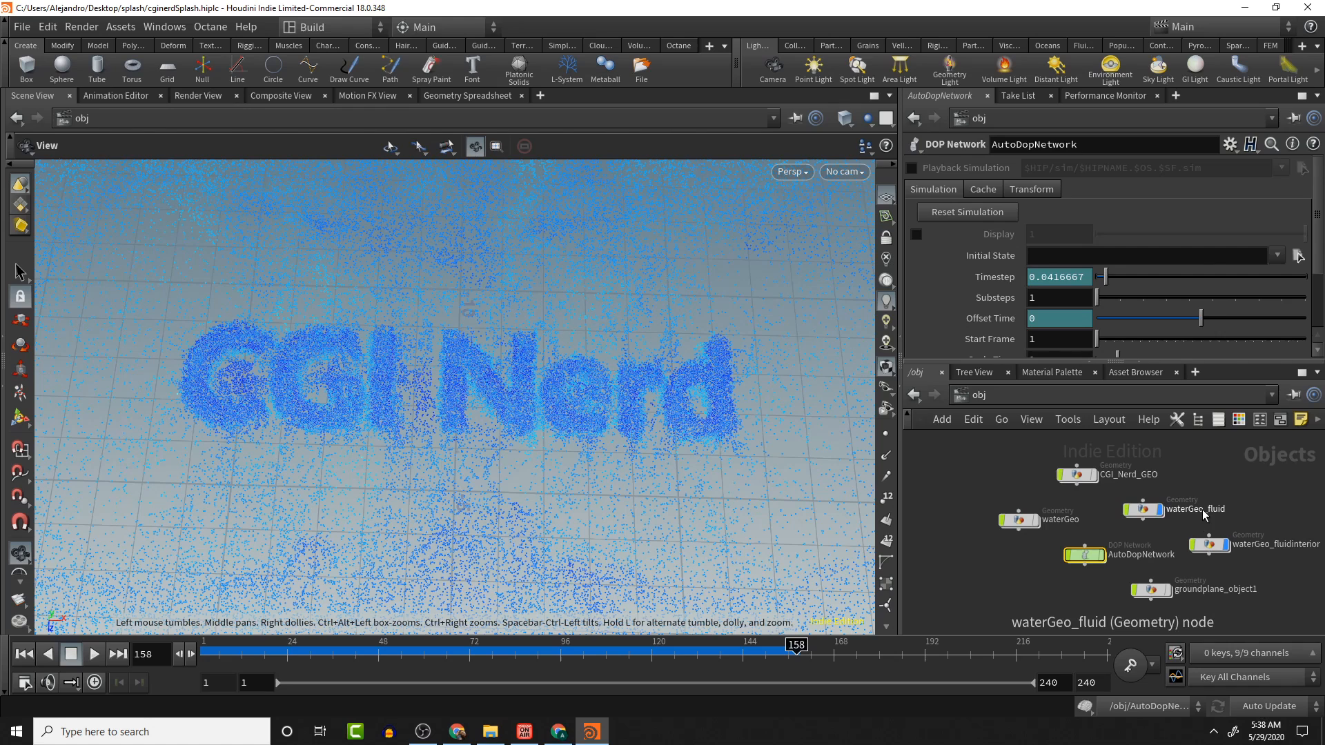
{"action": "double_click", "coordinate": [1143, 510]}
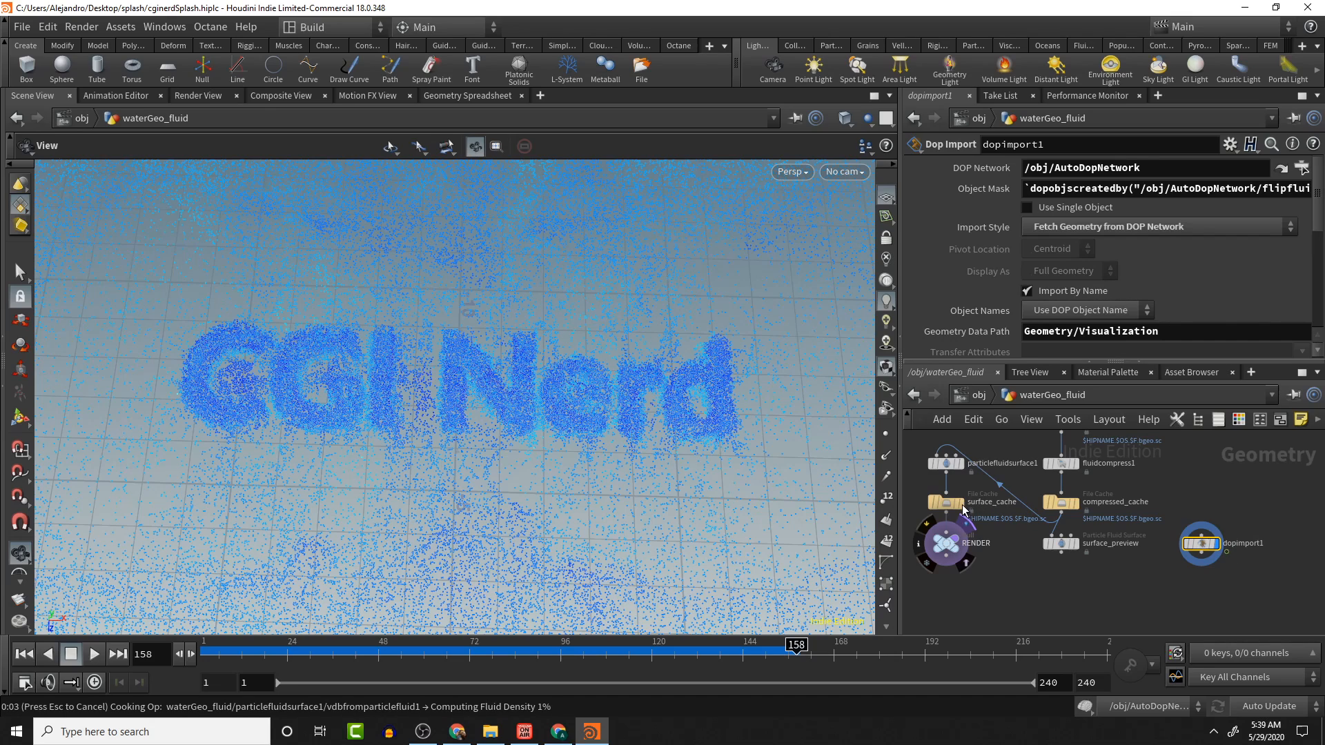
- Cancel the fluid surfacing cook, rewind to frame 1, and display the RENDER node
{"action": "key", "text": "Escape"}
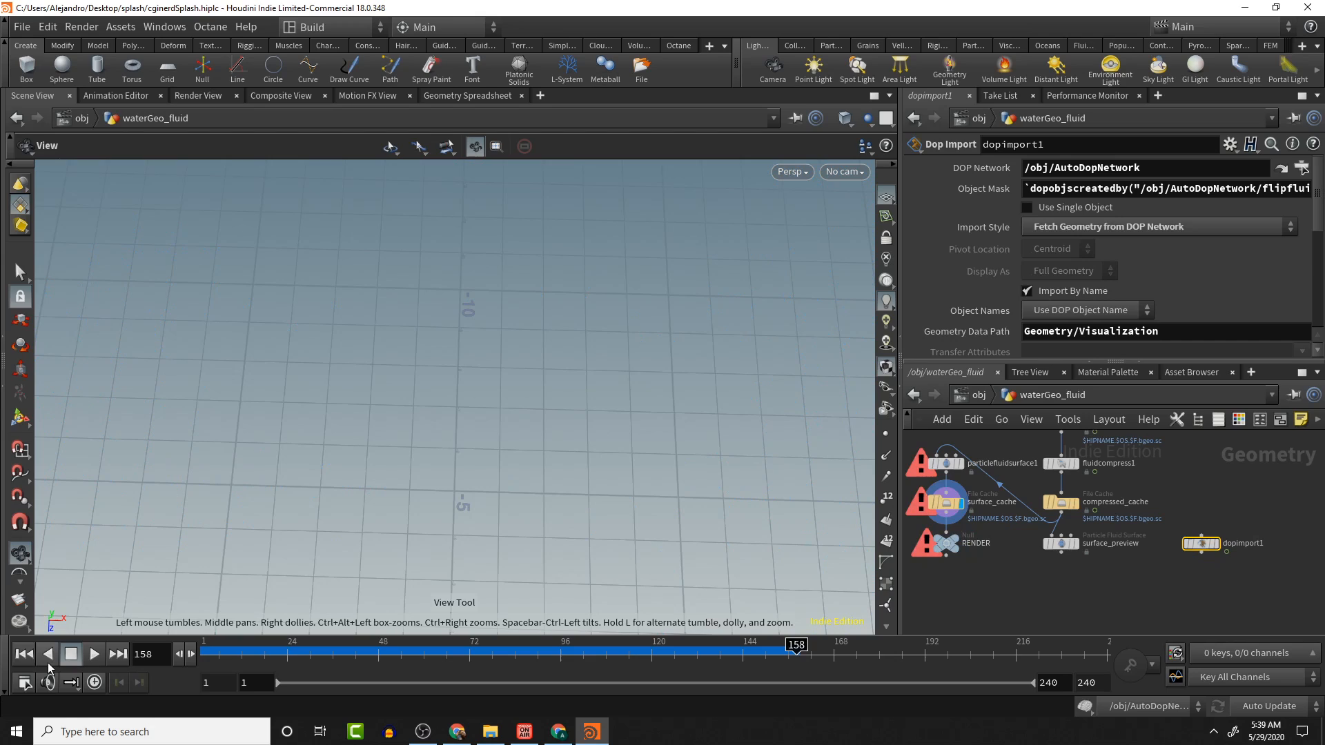
{"action": "left_click", "coordinate": [23, 653]}
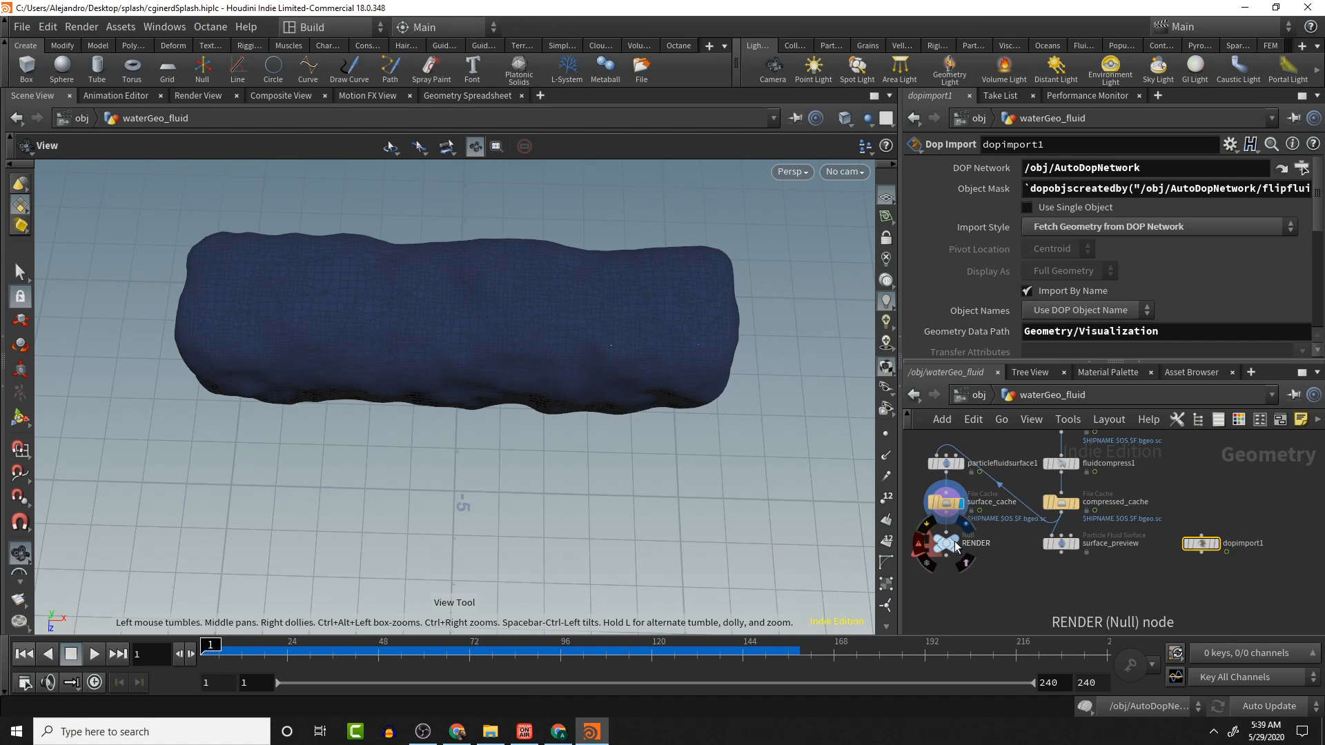
{"action": "left_click", "coordinate": [963, 556]}
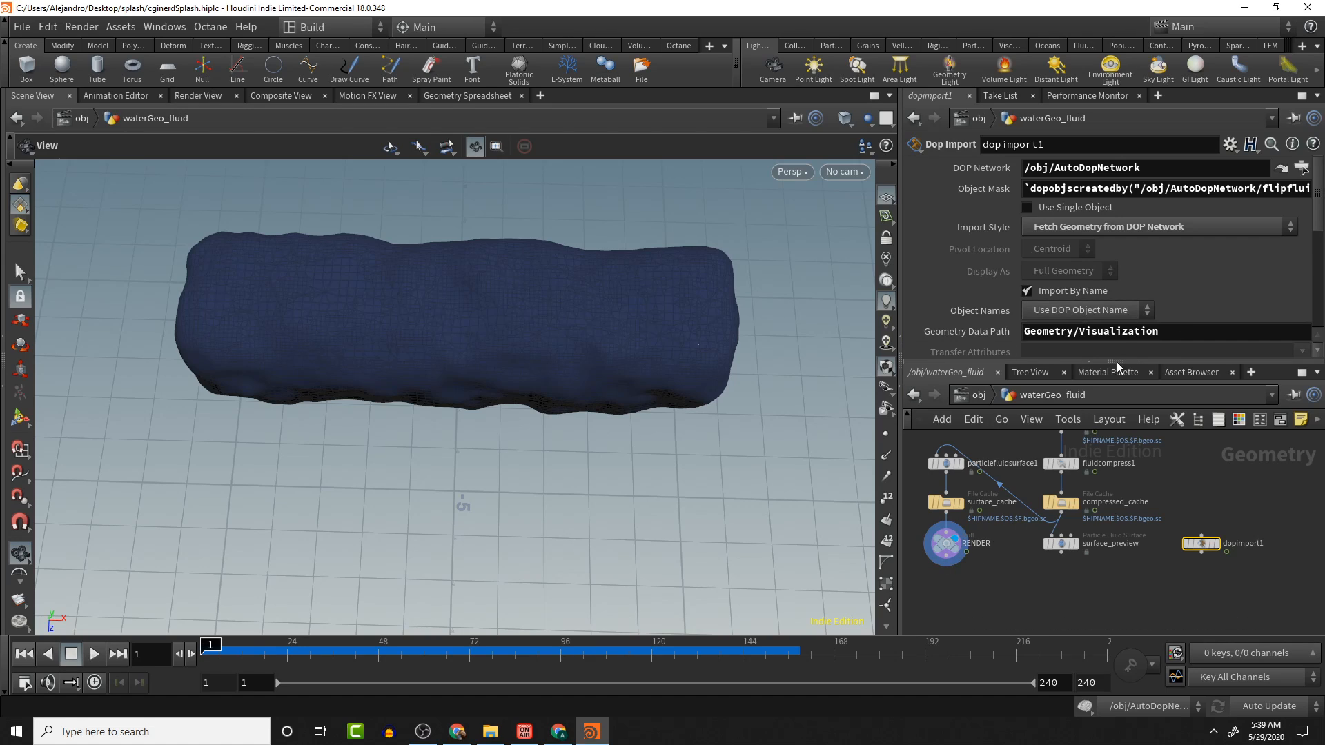
- Play the surfaced fluid to about frame 21, stop, and select the surface_cache File Cache node
{"action": "left_click", "coordinate": [94, 653]}
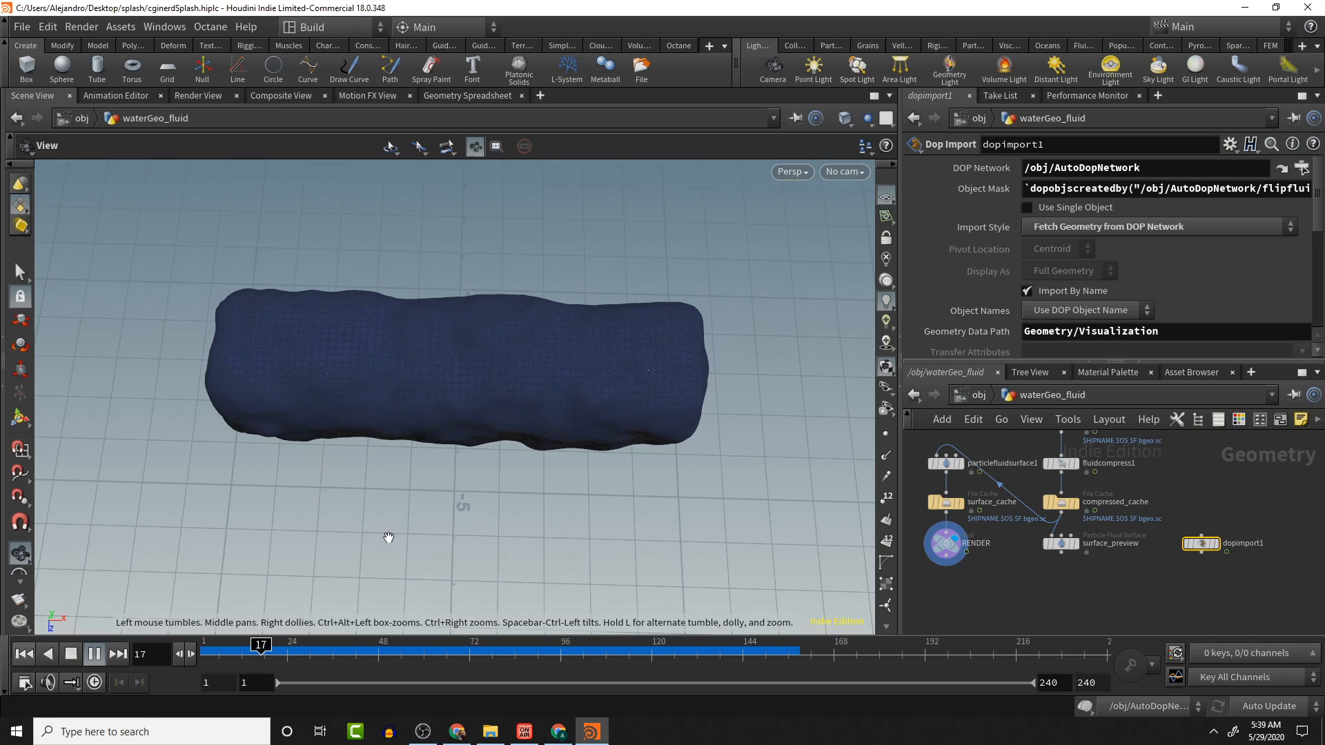
{"action": "left_click", "coordinate": [70, 654]}
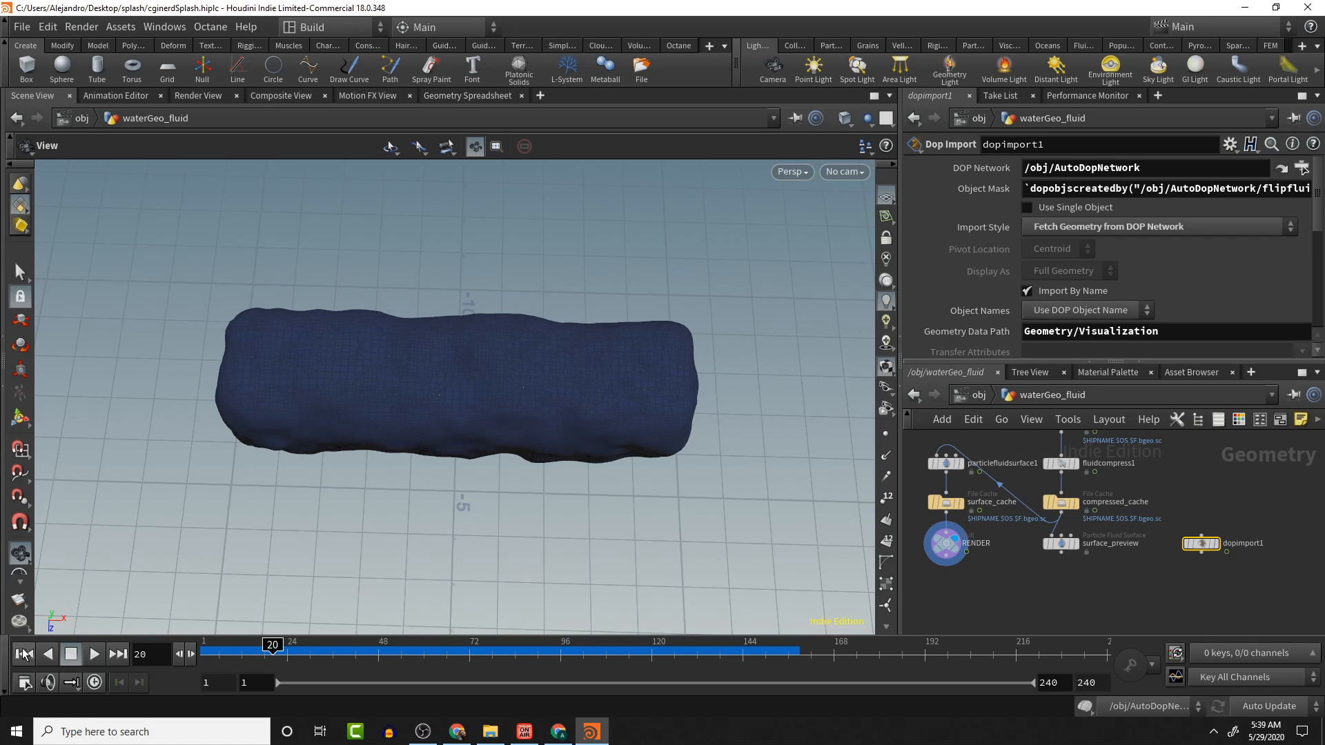
{"action": "left_click", "coordinate": [947, 503]}
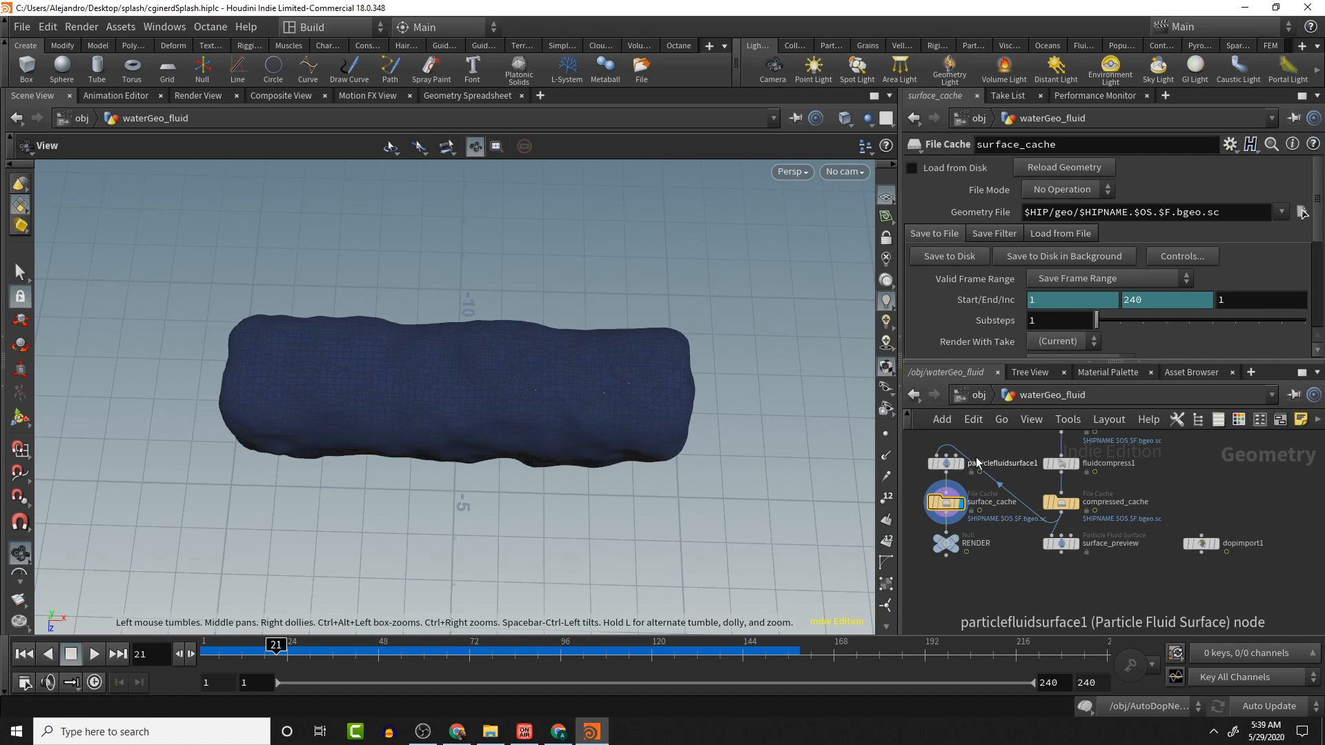
- Point the surface_cache geometry file into the splash/Cache folder, naming it waterGeo.$OS.$F.bgeo.sc
{"action": "left_click", "coordinate": [946, 554]}
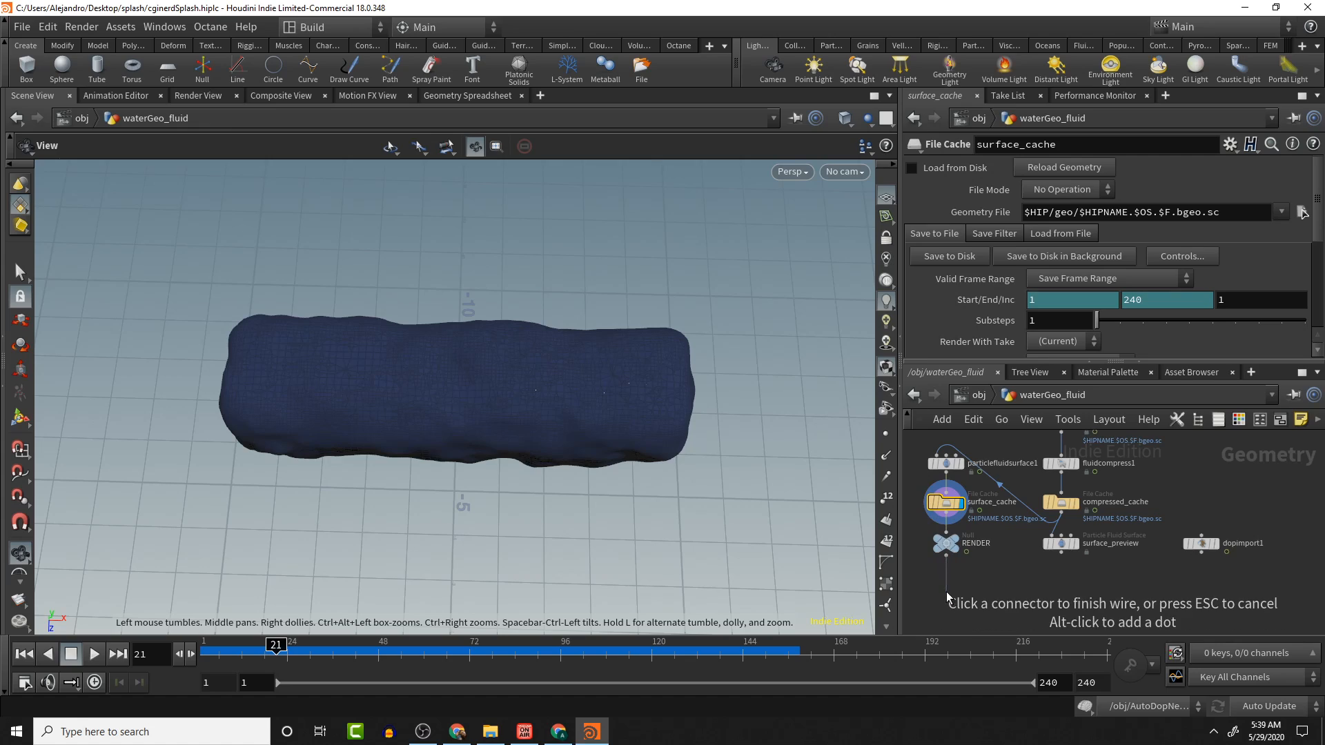
{"action": "left_click", "coordinate": [946, 602]}
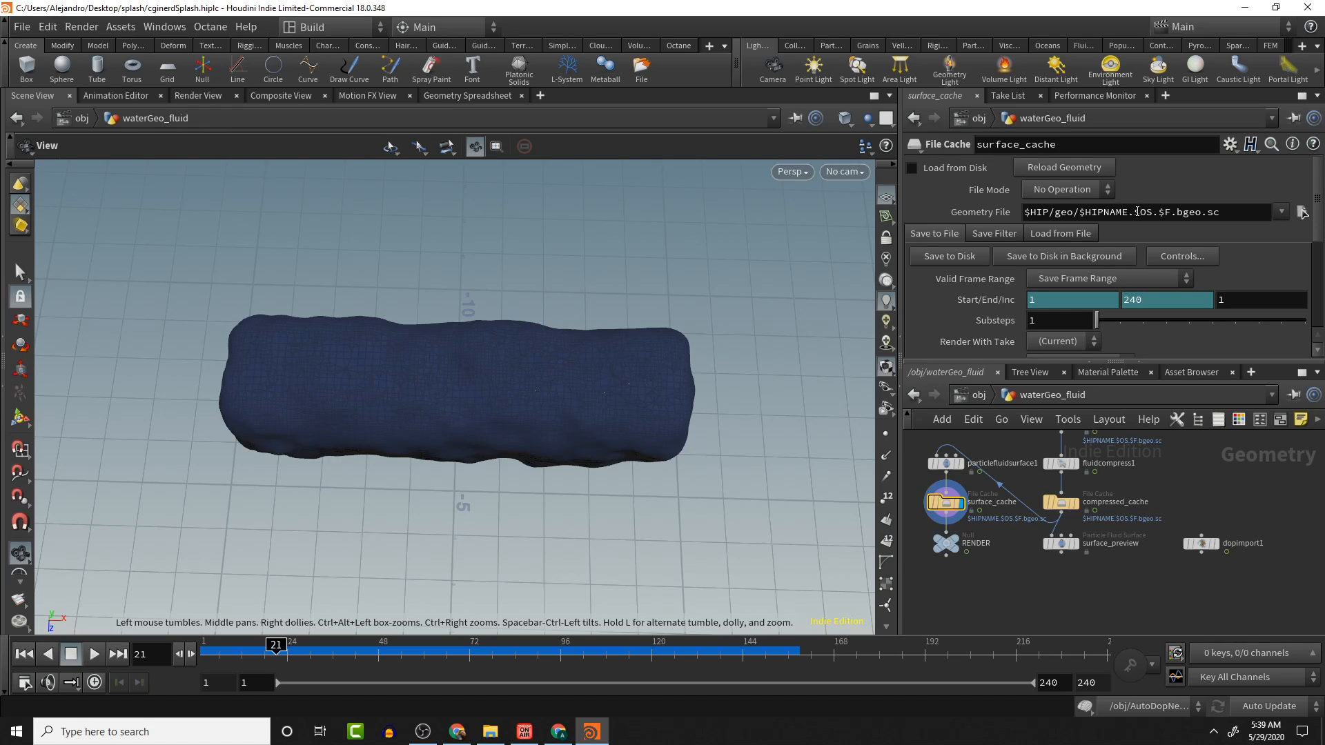
{"action": "left_click_drag", "start_coordinate": [1135, 212], "coordinate": [1271, 218]}
{"action": "key", "text": "ctrl+c"}
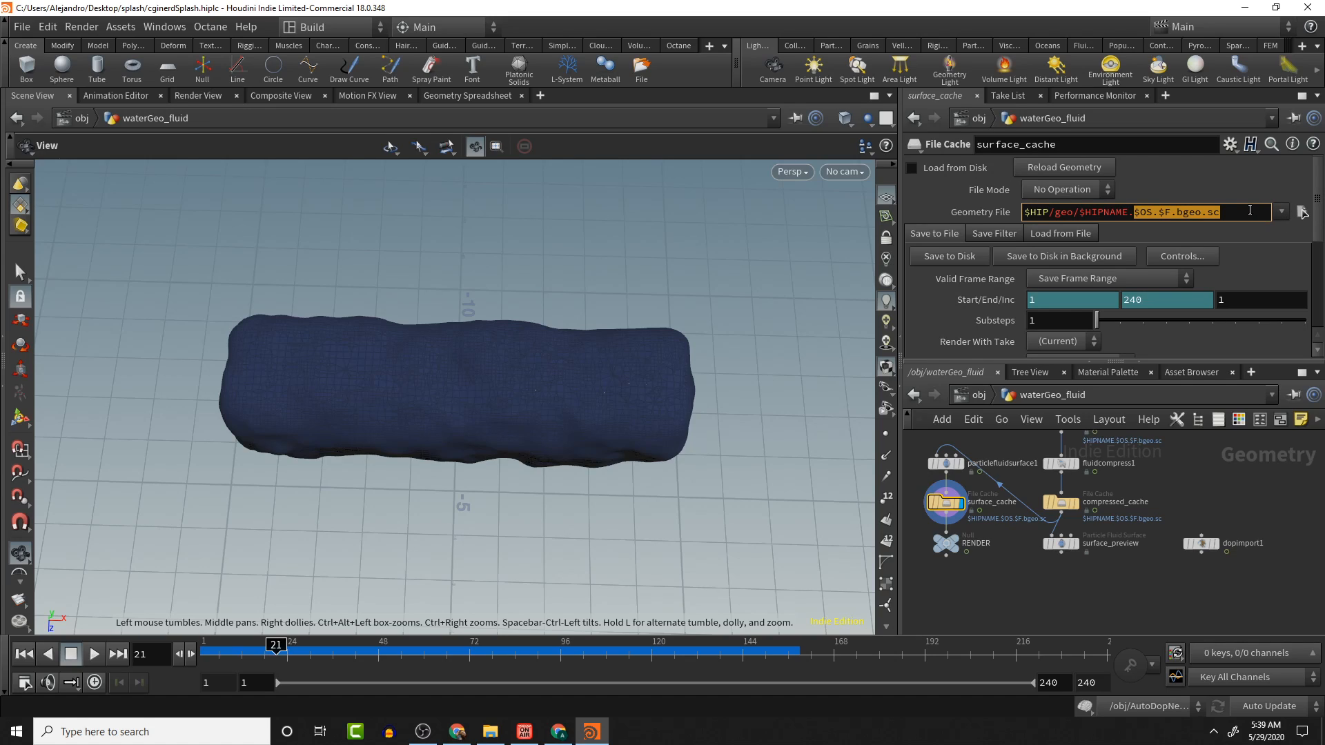
{"action": "left_click", "coordinate": [1302, 212]}
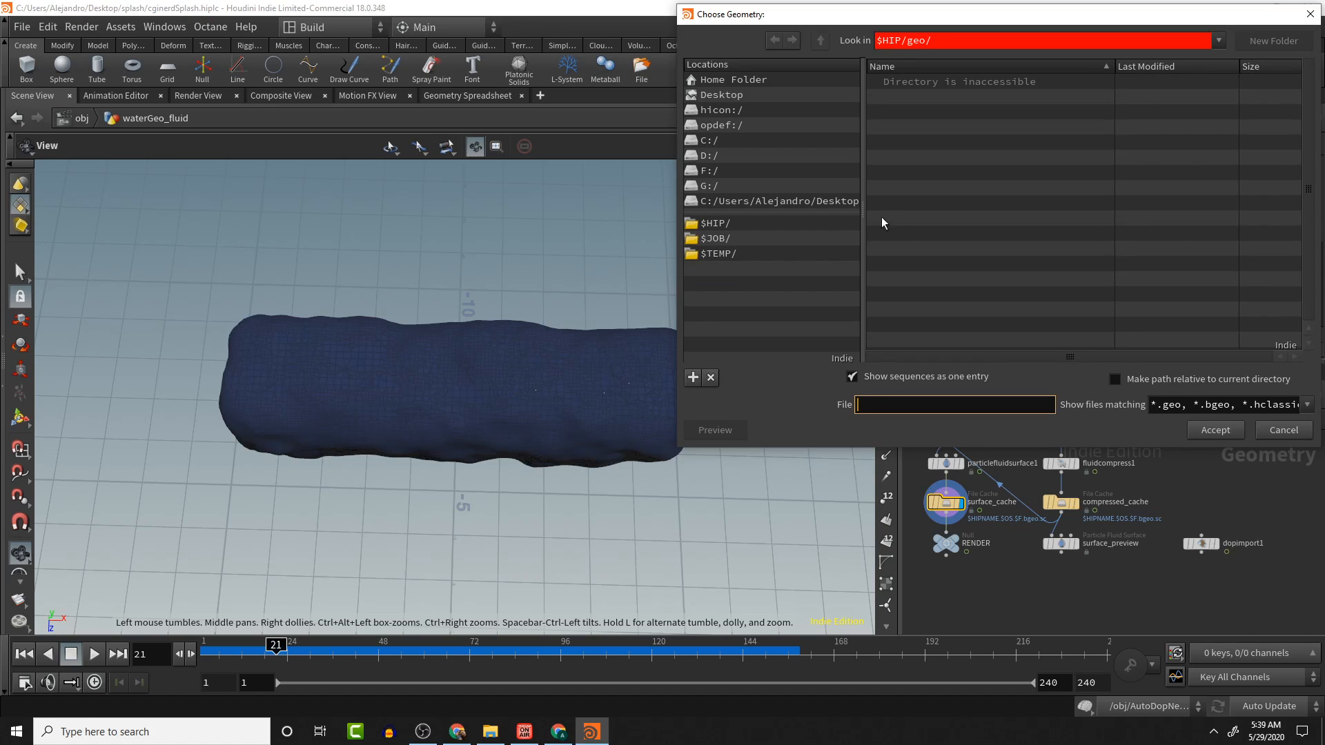
{"action": "left_click", "coordinate": [723, 96]}
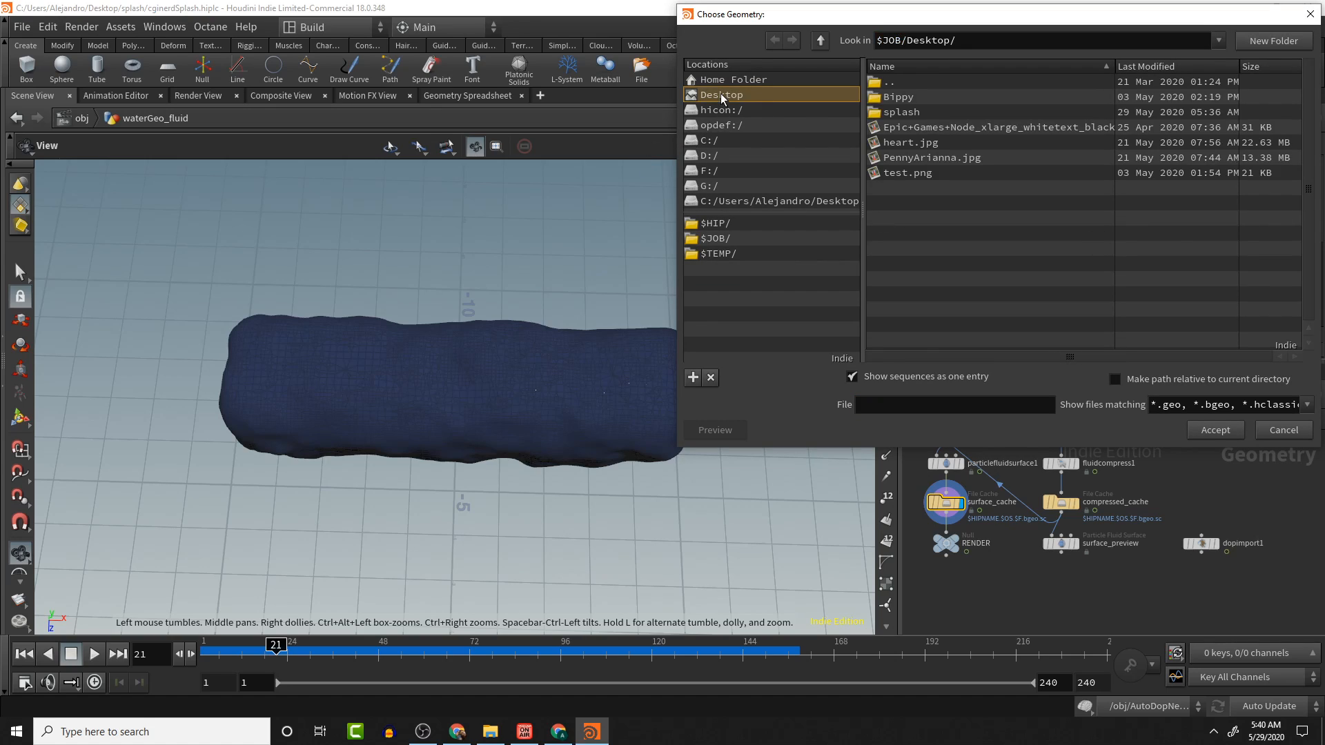
{"action": "double_click", "coordinate": [895, 113]}
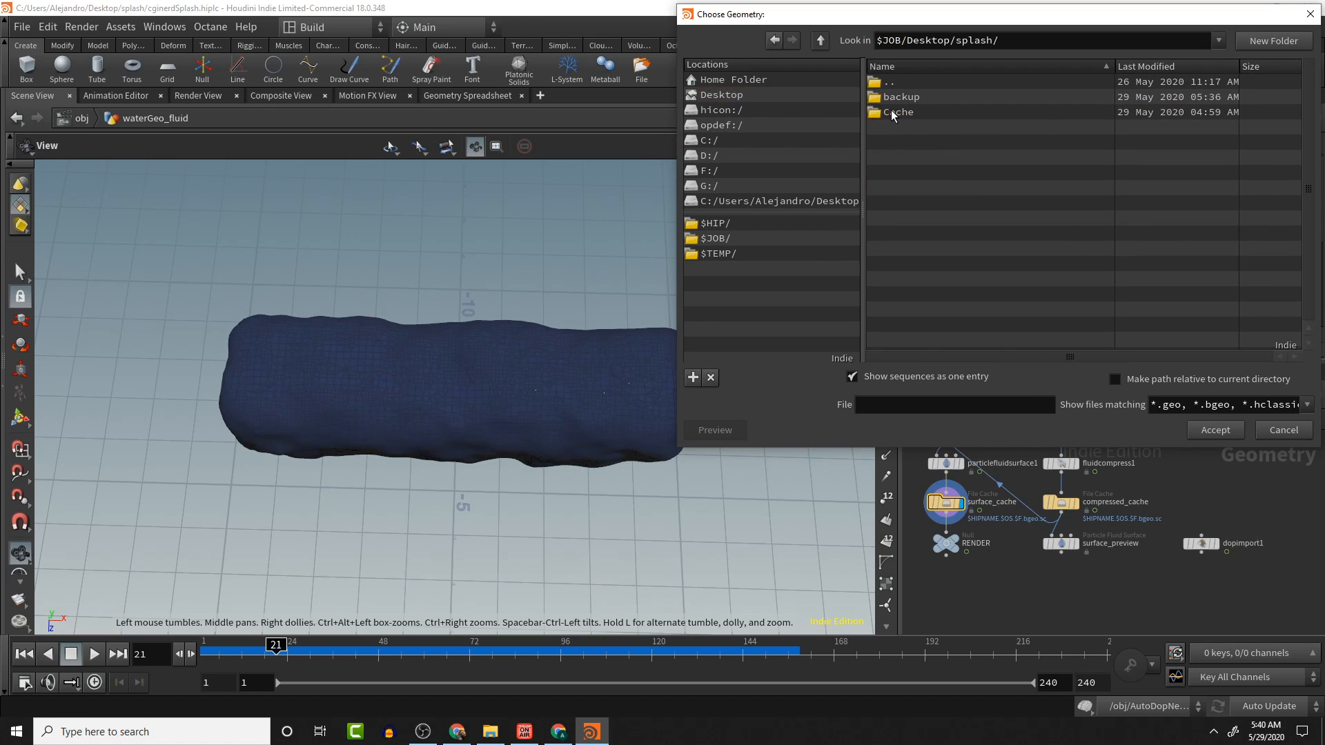
{"action": "double_click", "coordinate": [901, 114]}
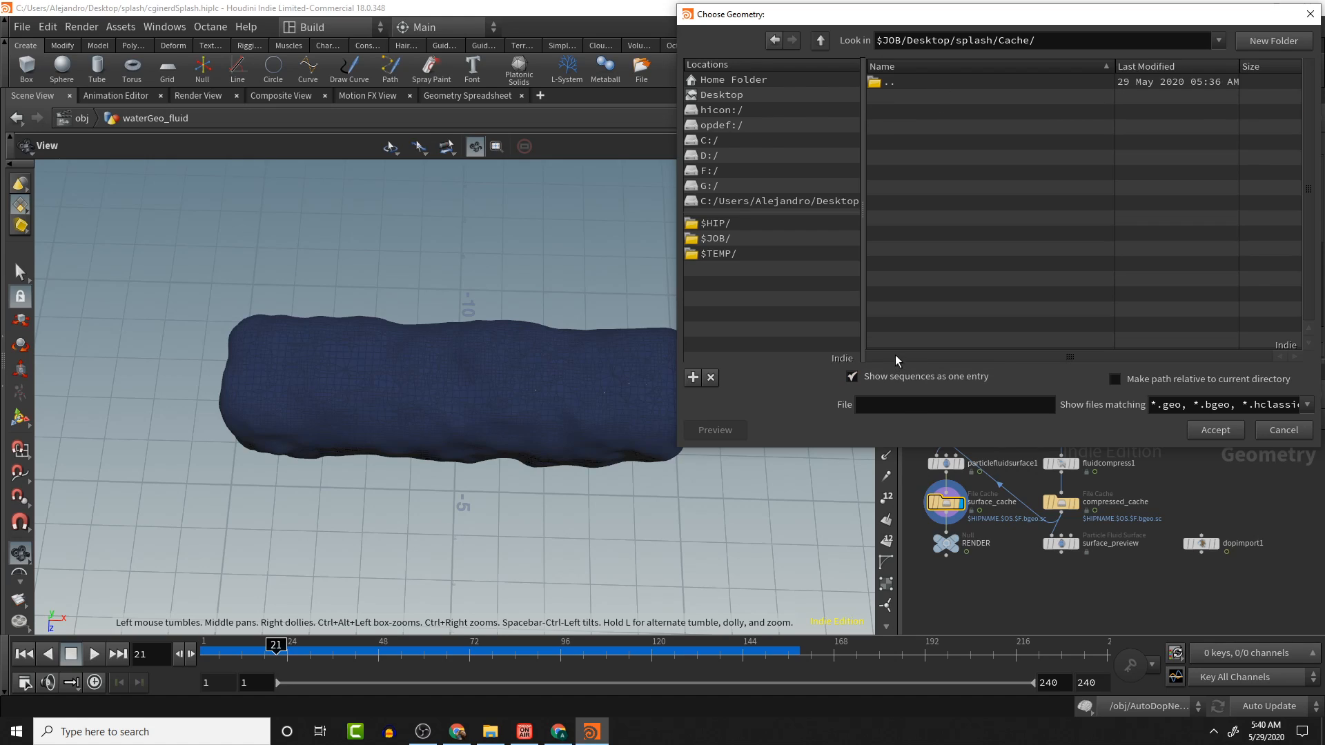
{"action": "key", "text": "ctrl+v"}
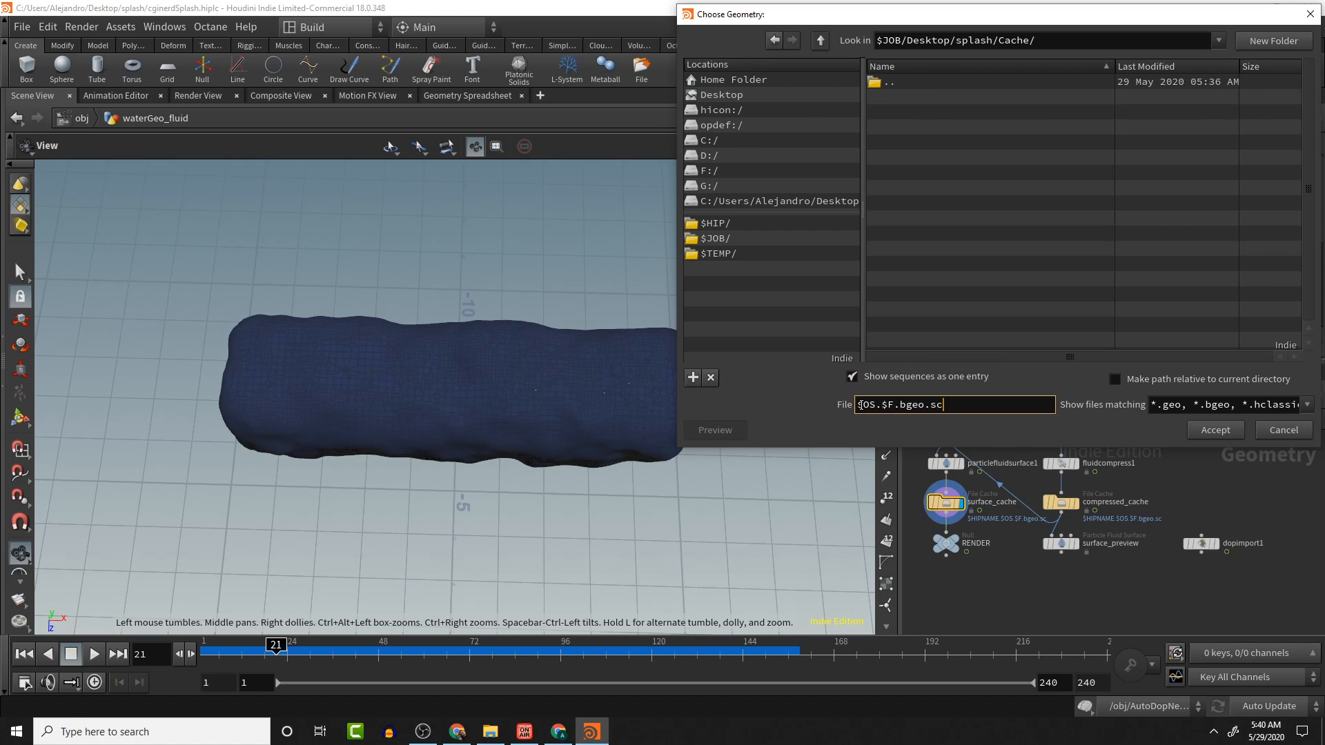
{"action": "type", "text": "waterGeo"}
{"action": "type", "text": "."}
{"action": "left_click", "coordinate": [1215, 430]}
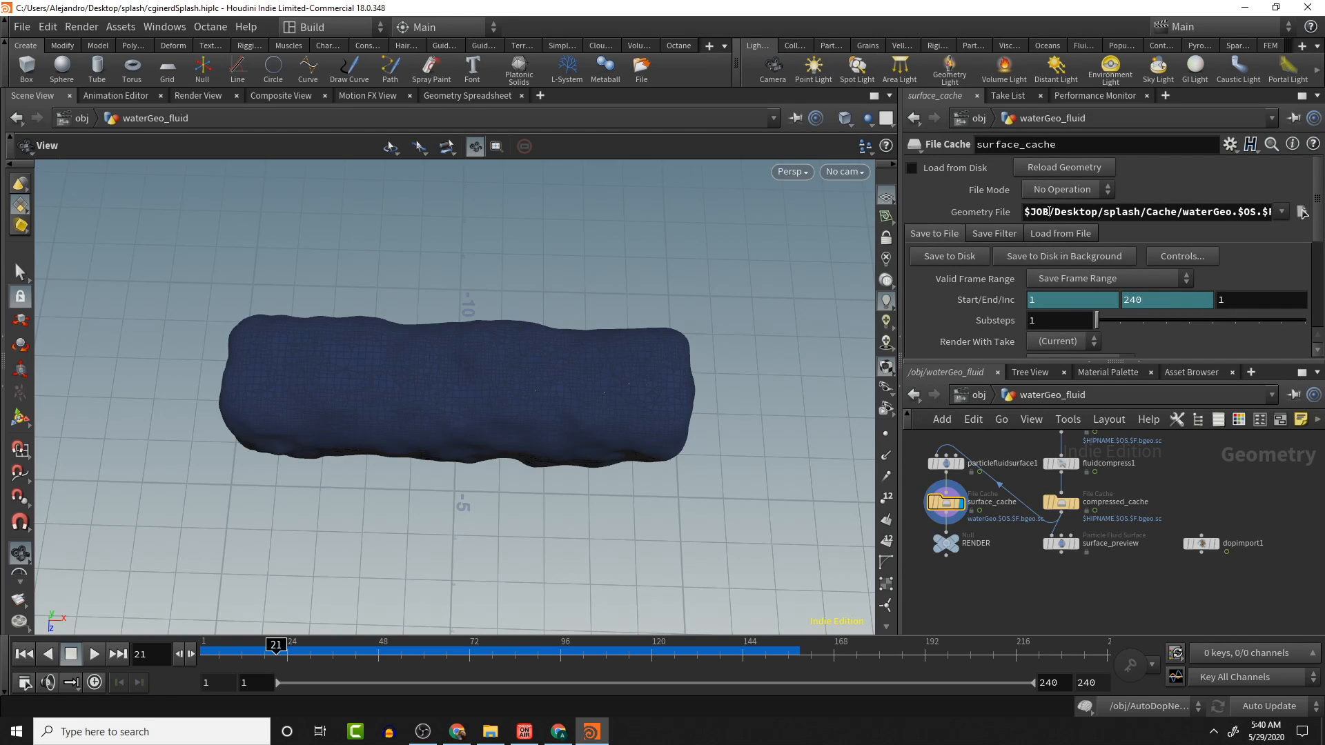
- Set the surface_cache File Mode to Read Files
{"action": "left_click", "coordinate": [1068, 191]}
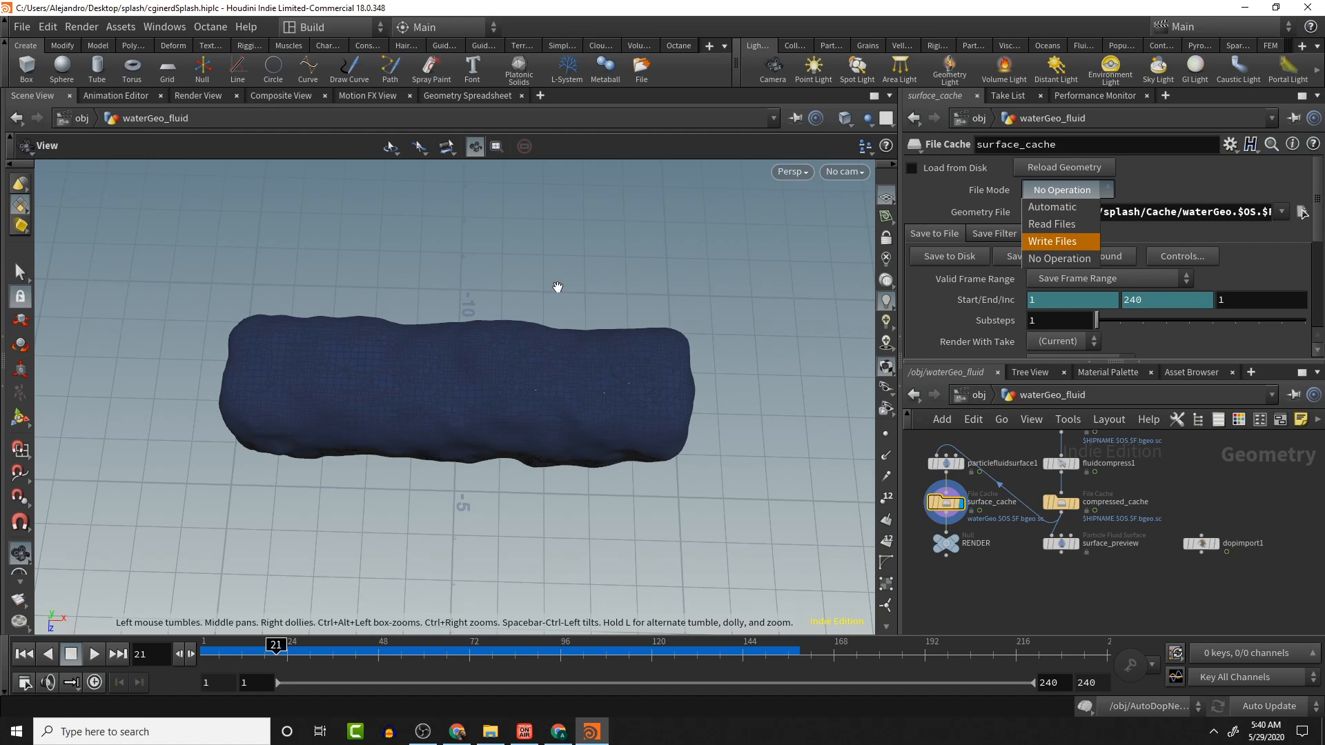
{"action": "left_click", "coordinate": [19, 651]}
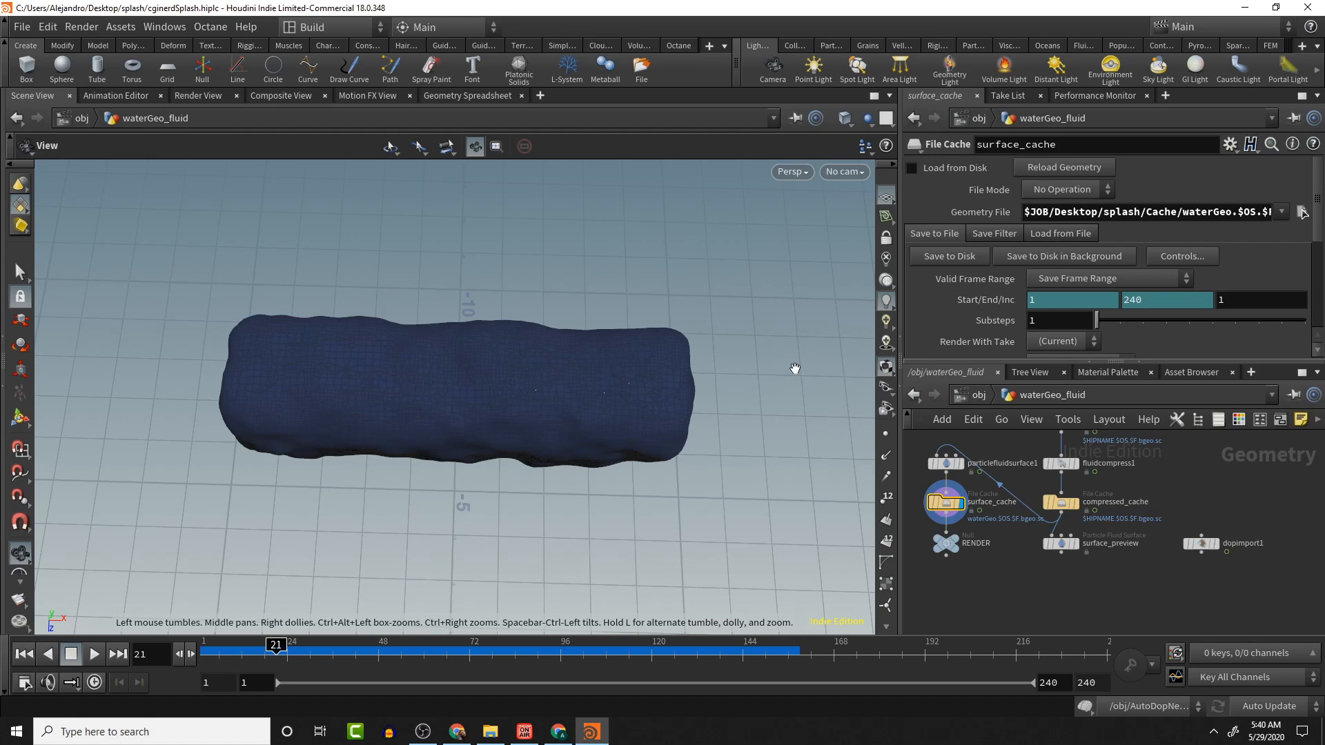
{"action": "left_click", "coordinate": [1095, 188]}
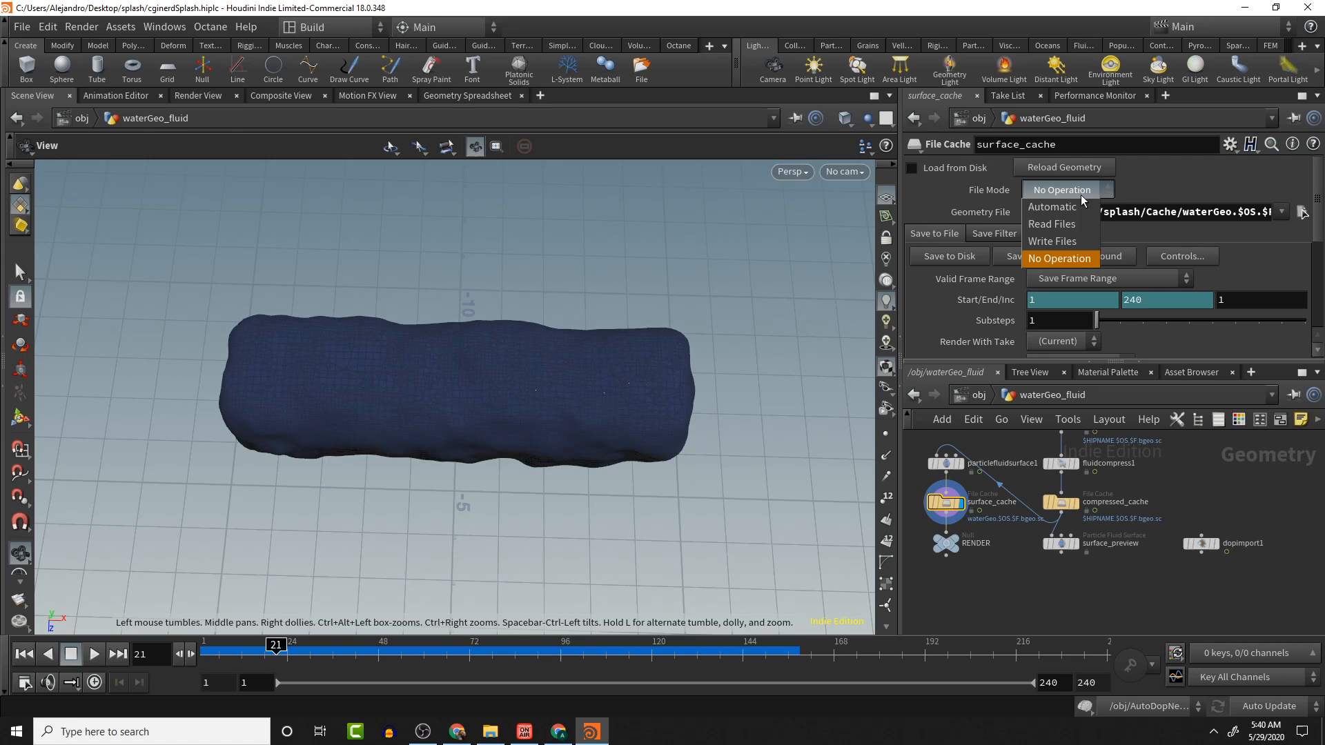
{"action": "left_click", "coordinate": [1064, 228]}
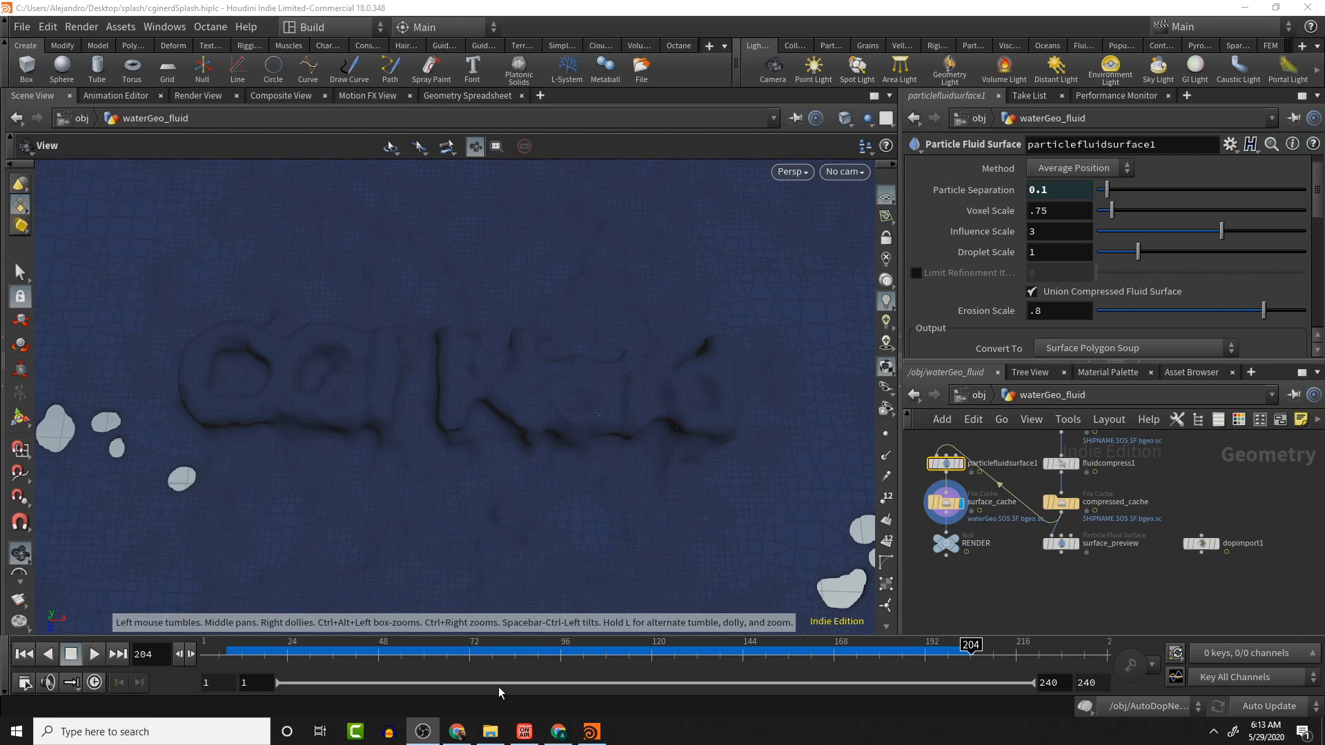
- Rewind, play and scrub through the surfaced fluid animation, stopping around frame 193
{"action": "left_click", "coordinate": [24, 654]}
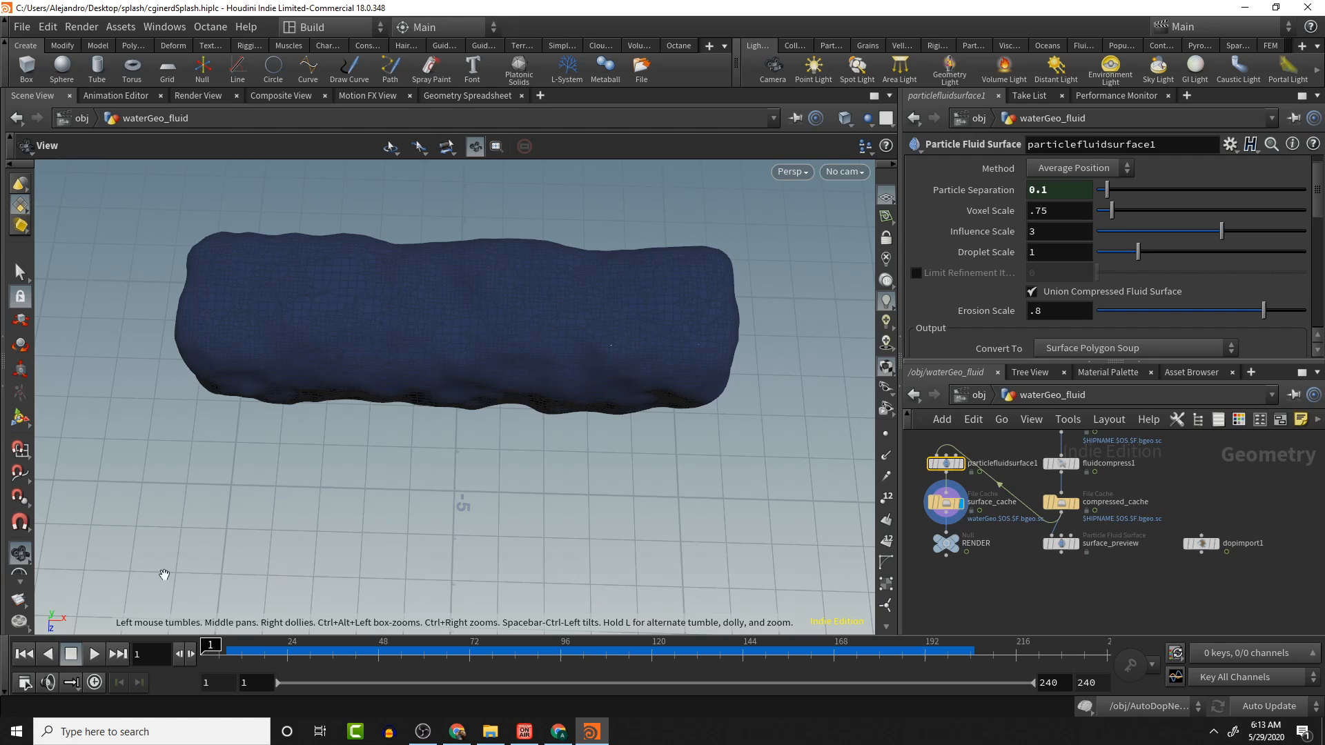
{"action": "left_click", "coordinate": [94, 653]}
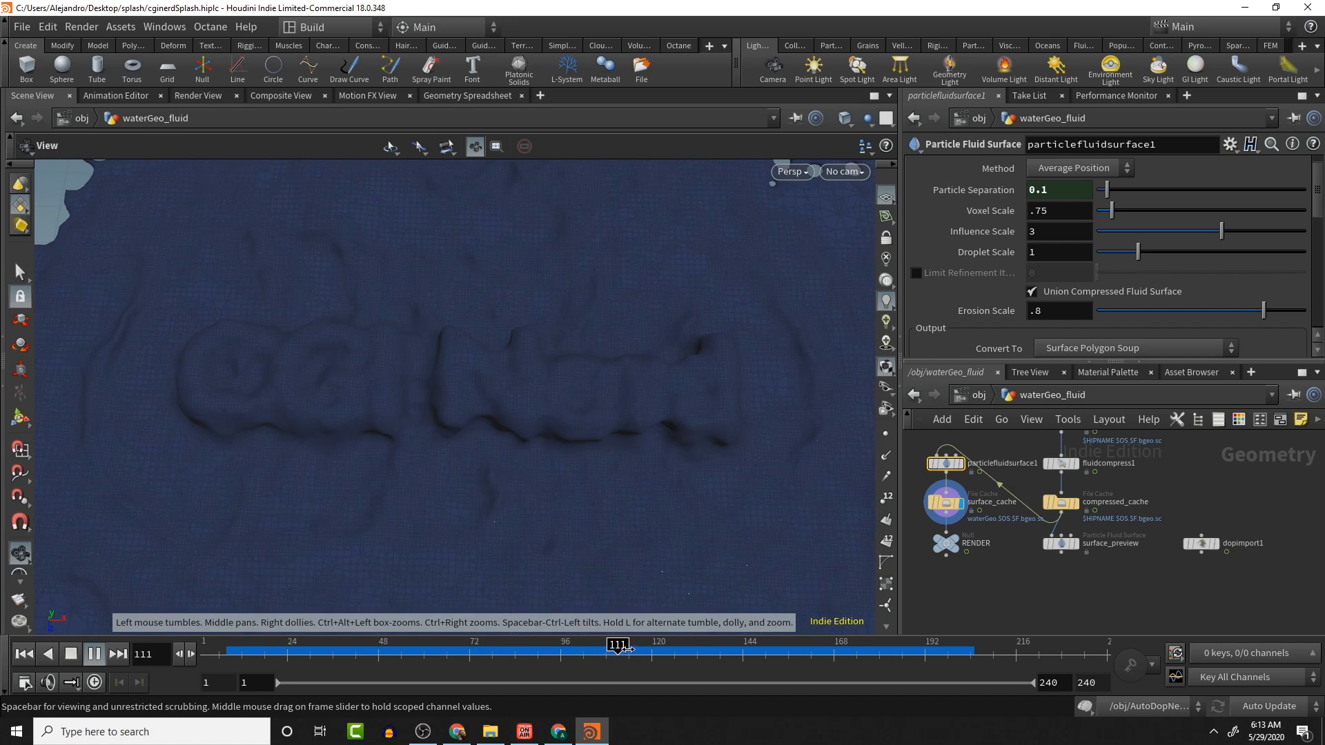
{"action": "mouse_move", "coordinate": [611, 645]}
{"action": "left_mouse_down"}
{"action": "mouse_move", "coordinate": [625, 645]}
{"action": "mouse_move", "coordinate": [295, 644]}
{"action": "mouse_move", "coordinate": [697, 649]}
{"action": "mouse_move", "coordinate": [738, 672]}
{"action": "mouse_move", "coordinate": [1009, 685]}
{"action": "left_mouse_up"}
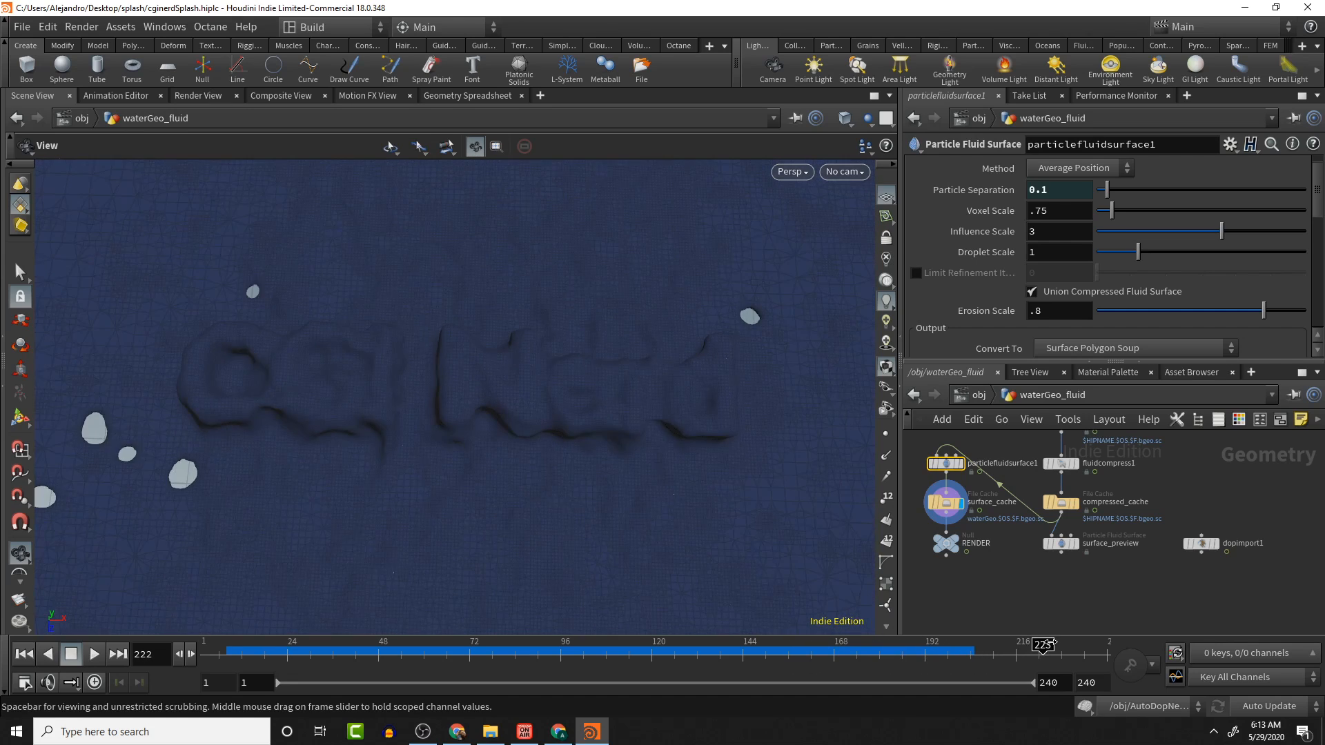
{"action": "left_click", "coordinate": [886, 652]}
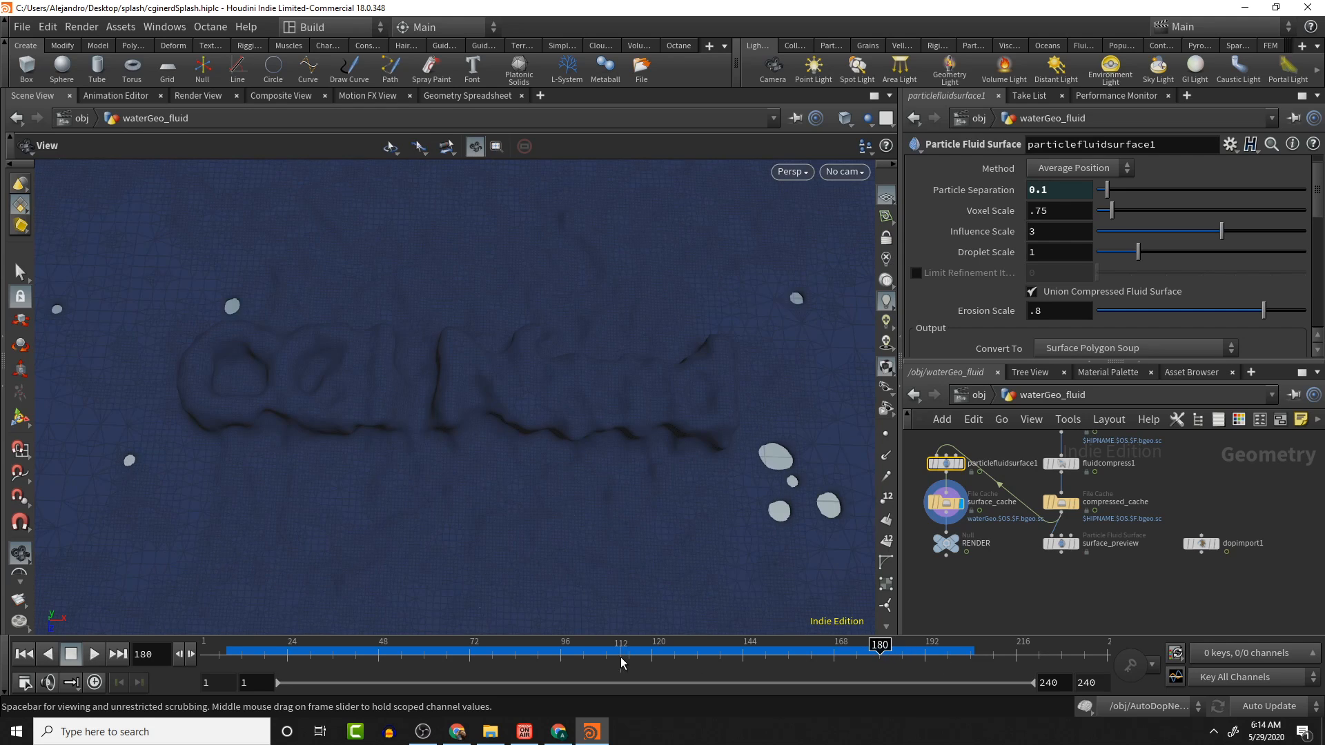
{"action": "left_click", "coordinate": [94, 653]}
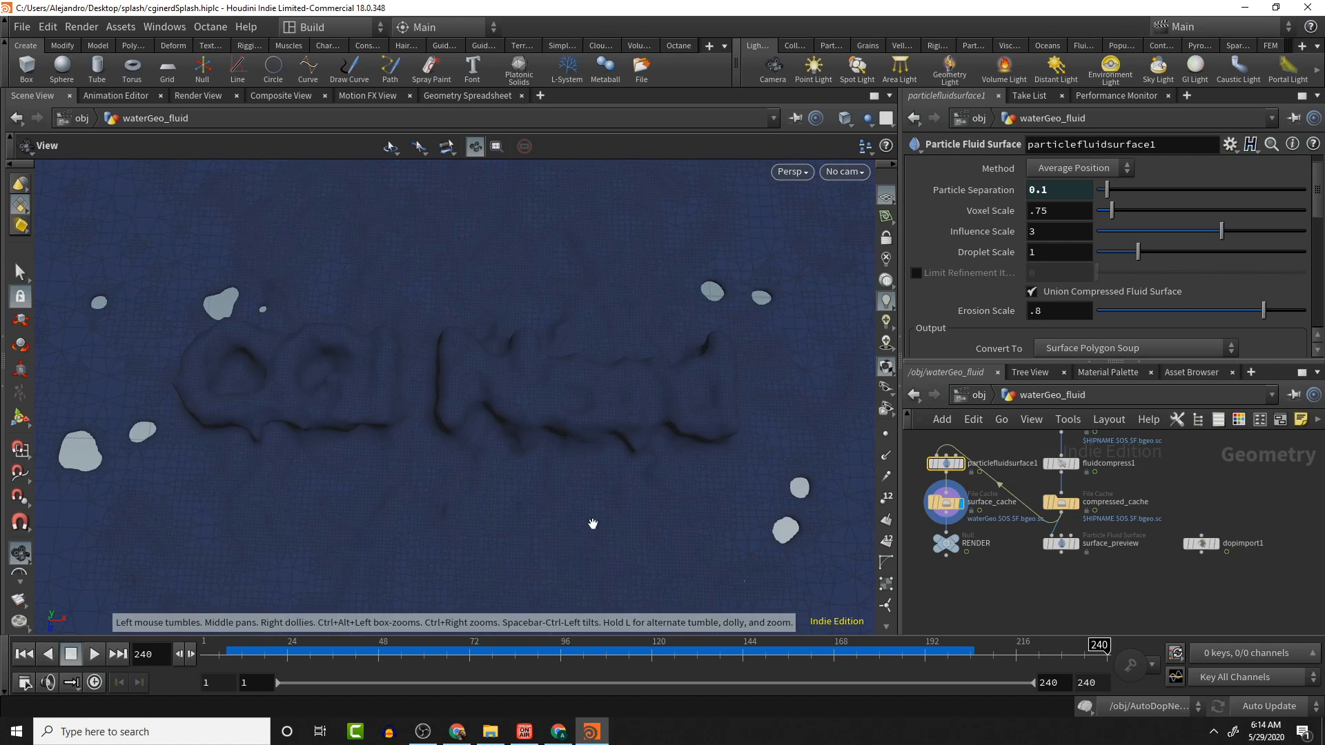
{"action": "left_click_drag", "start_coordinate": [1101, 654], "coordinate": [929, 655]}
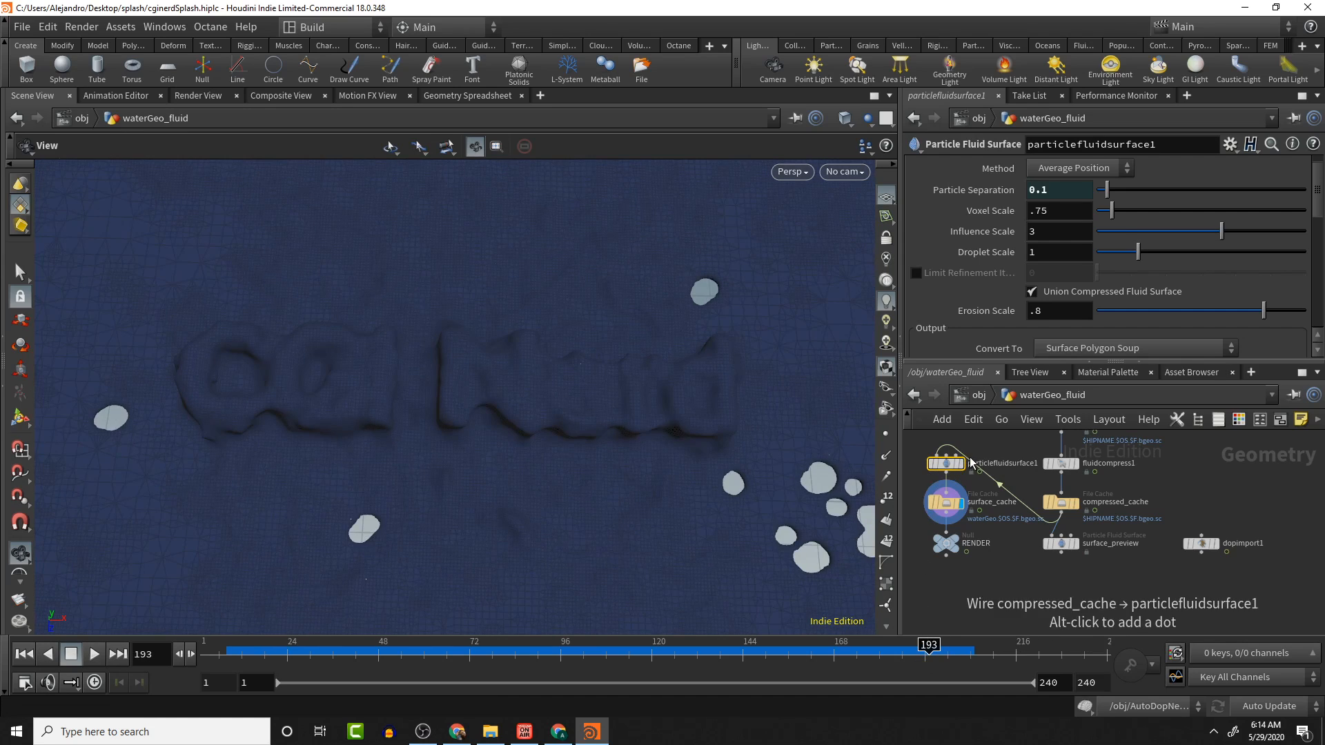
- Set the particlefluidsurface1 Influence Scale to 1.1 and compare its output against the surface_cache node
{"action": "mouse_move", "coordinate": [963, 468]}
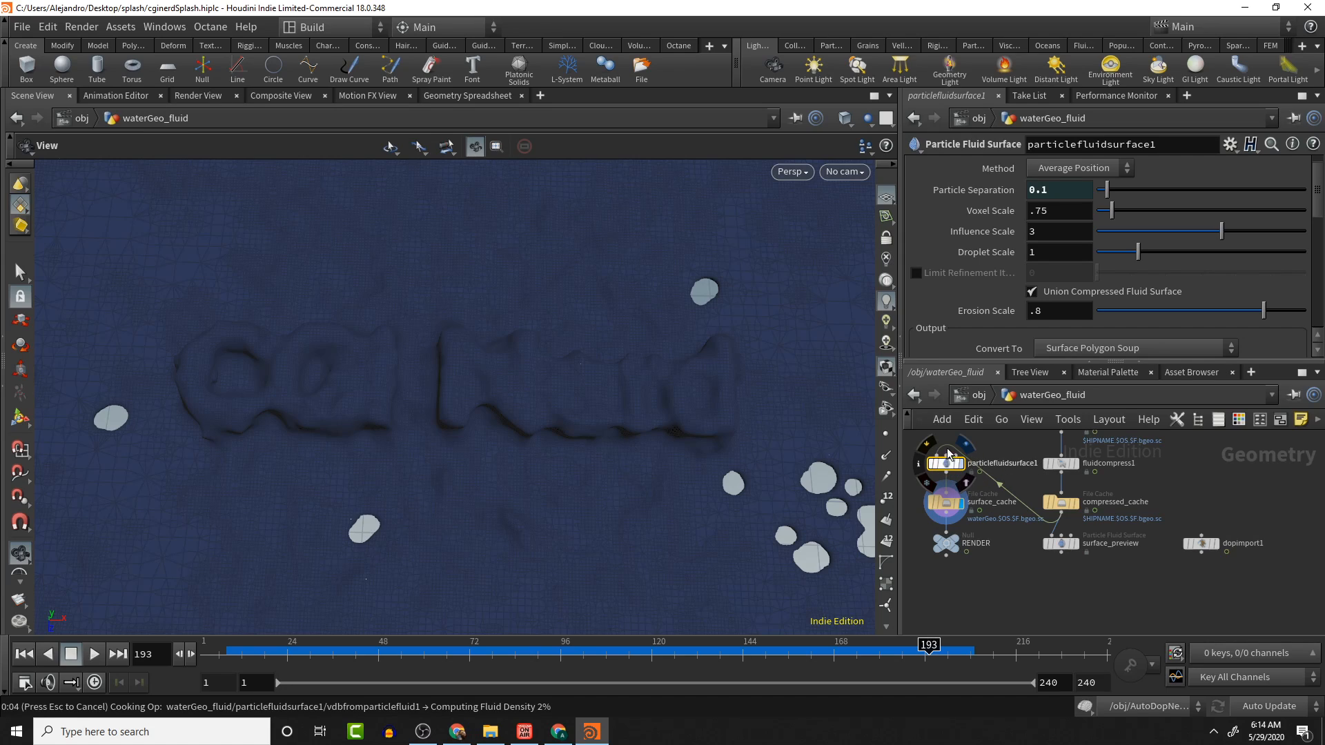
{"action": "left_click", "coordinate": [1073, 235]}
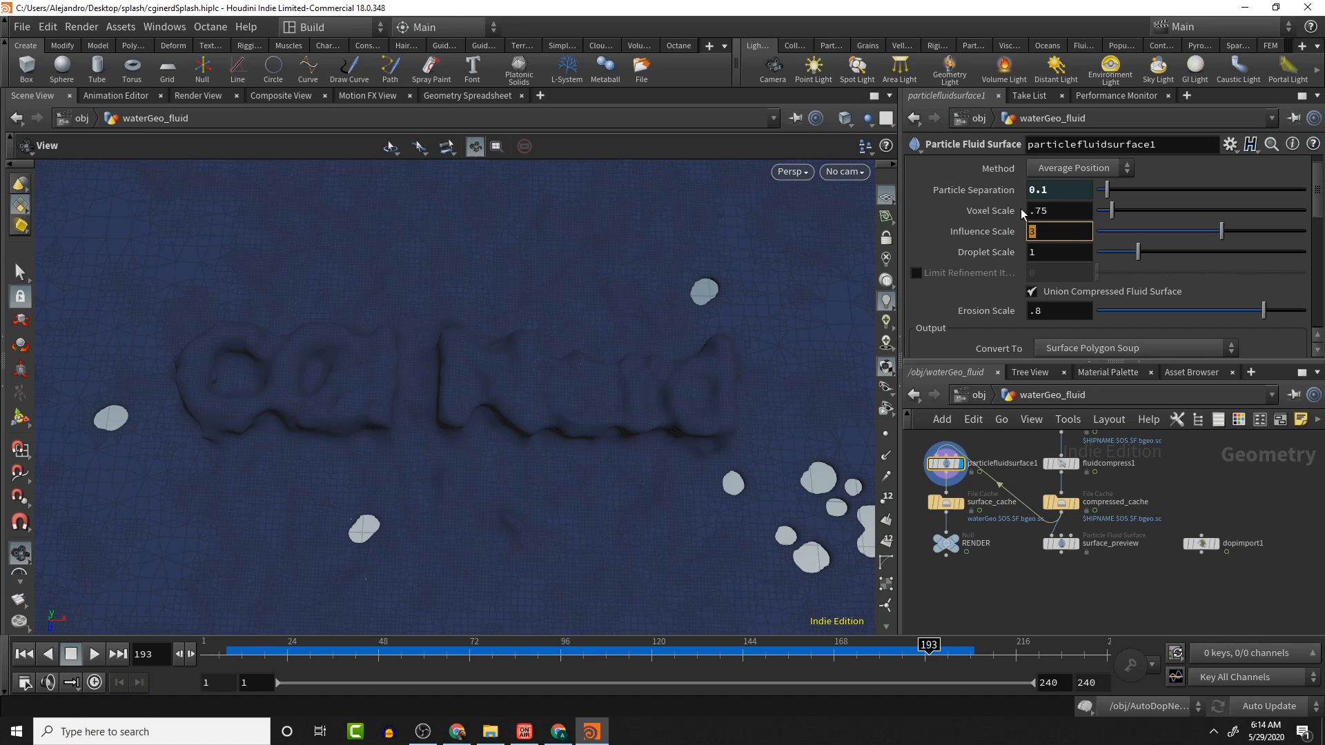
{"action": "type", "text": "1.1"}
{"action": "key", "text": "Return"}
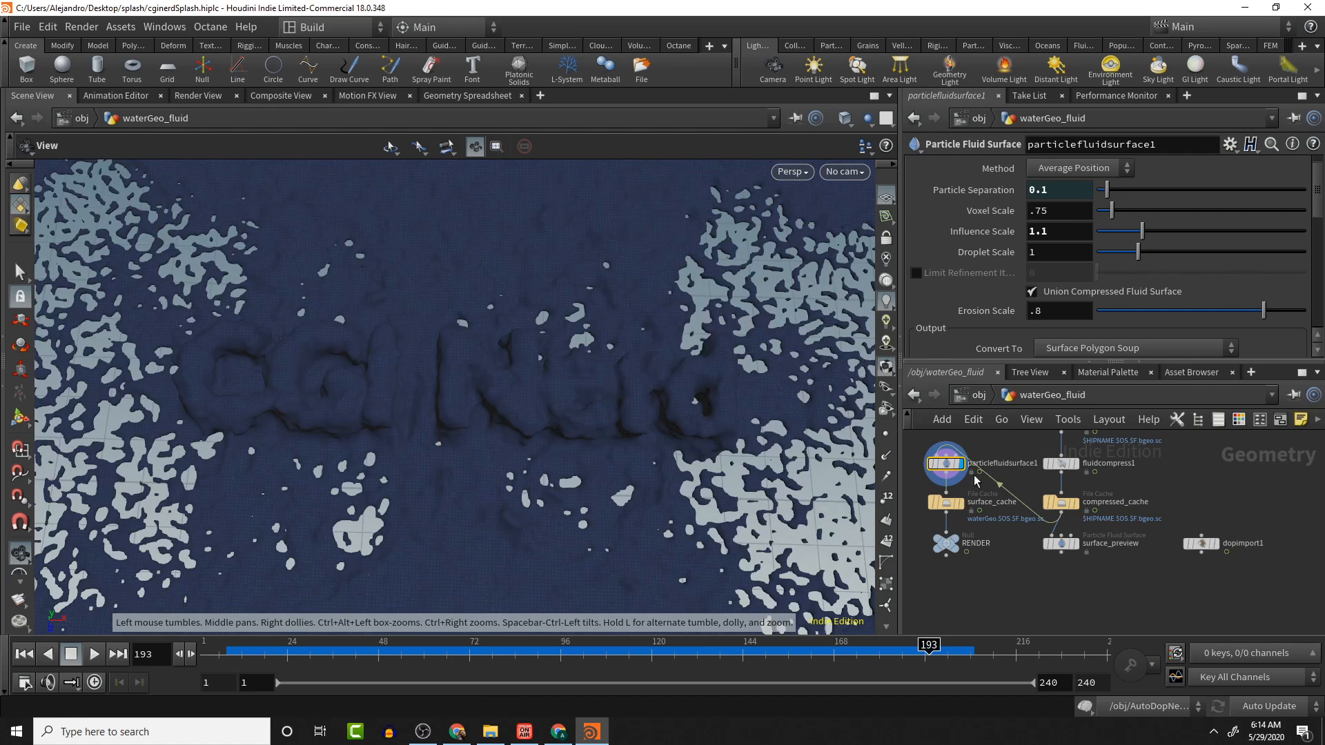
{"action": "left_click", "coordinate": [963, 504]}
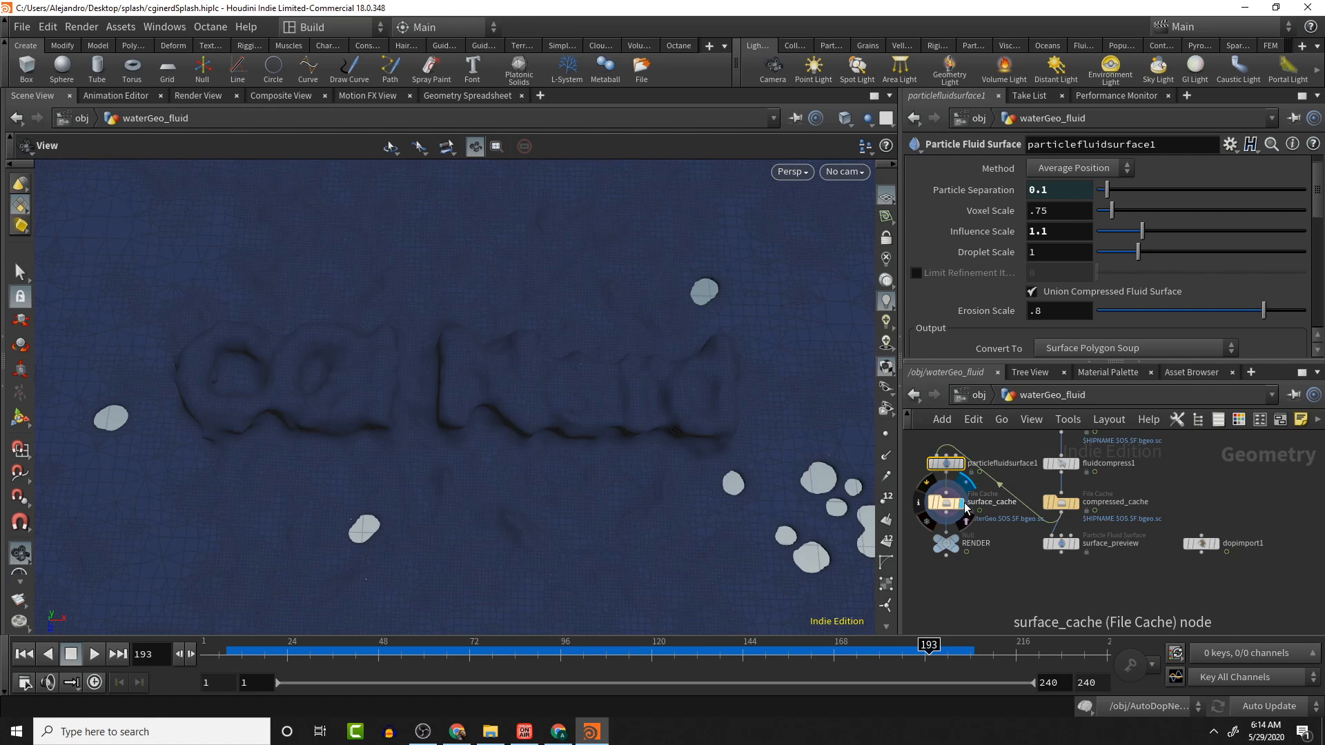
{"action": "left_click", "coordinate": [961, 464]}
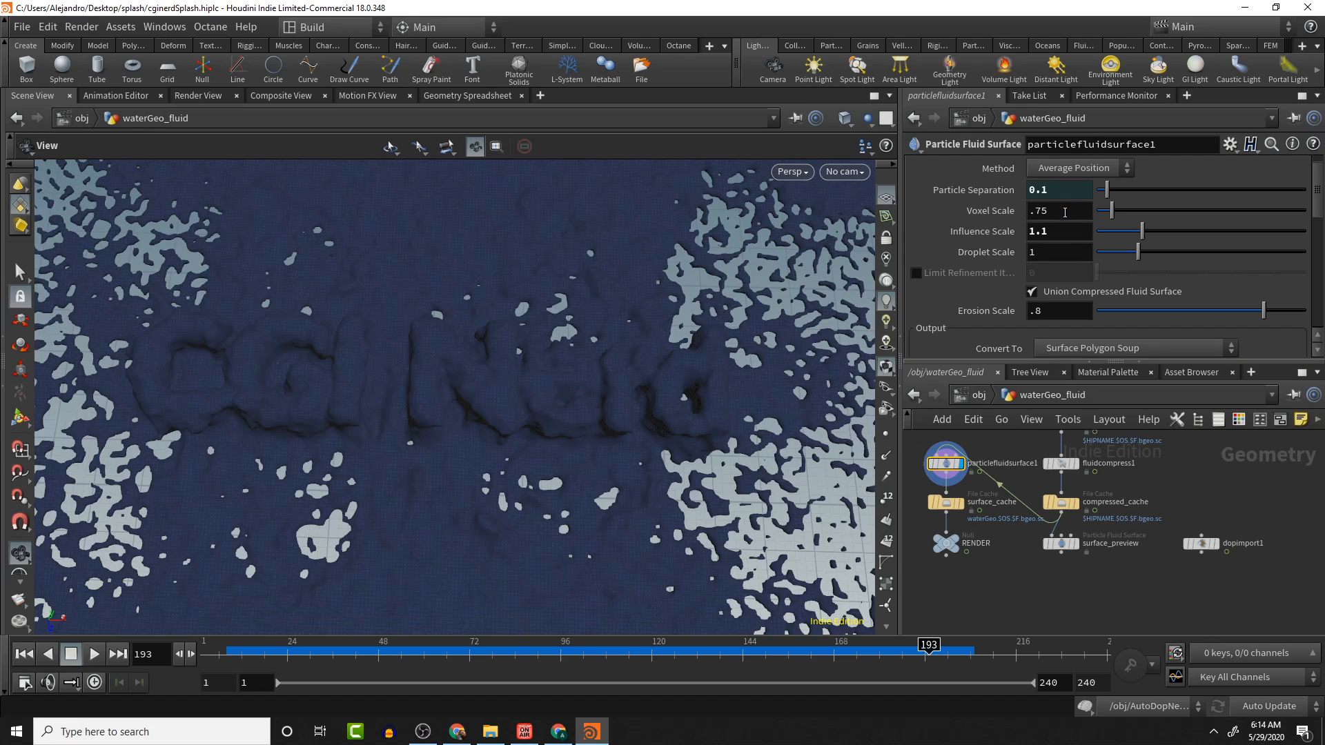
- Set the particlefluidsurface1 Voxel Scale to 1
{"action": "left_click_drag", "start_coordinate": [1065, 212], "coordinate": [991, 215]}
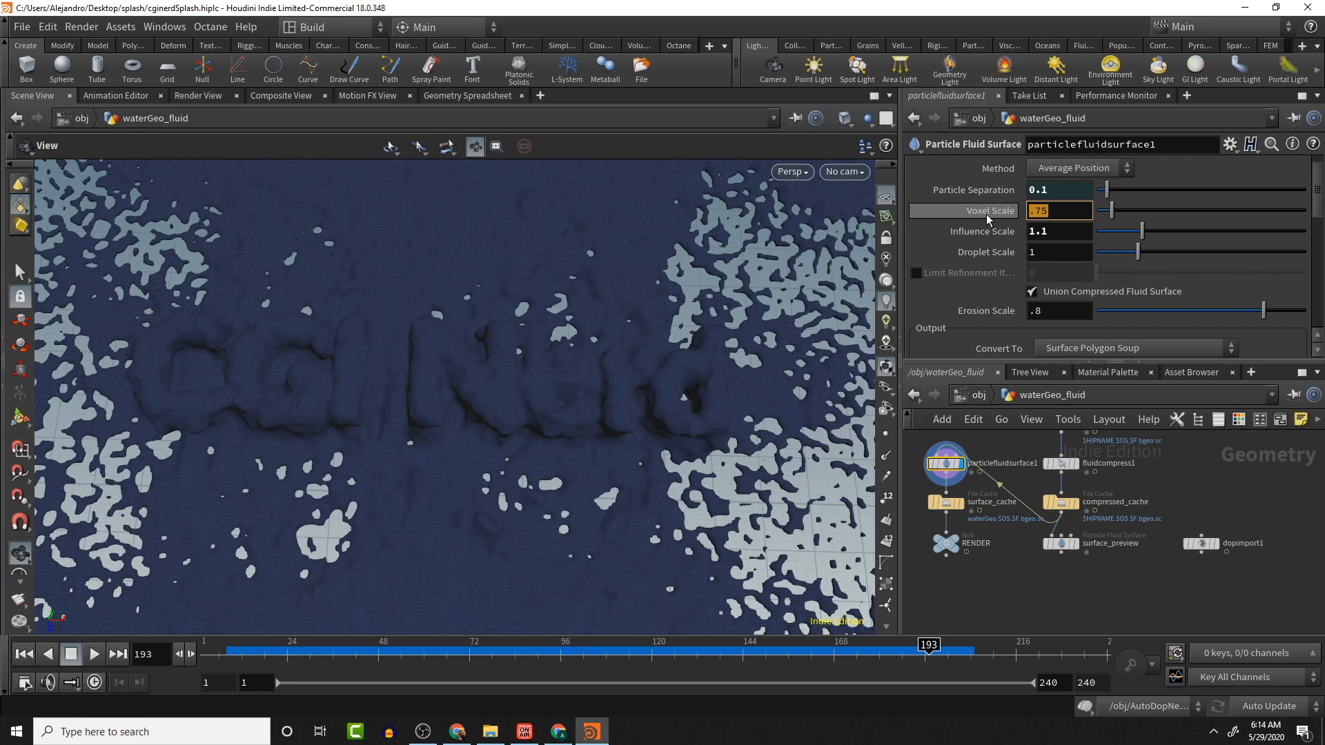
{"action": "mouse_move", "coordinate": [989, 219]}
{"action": "type", "text": "1"}
{"action": "key", "text": "Return"}
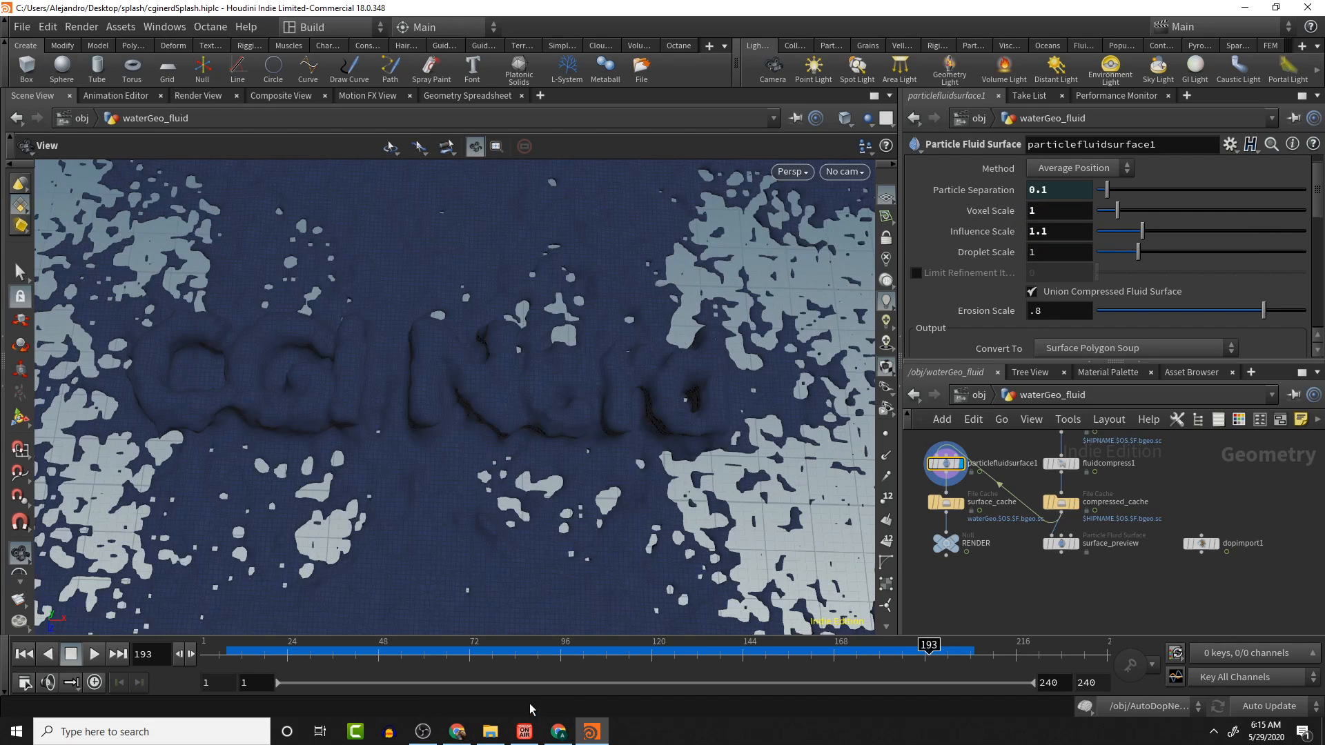
{"action": "left_click", "coordinate": [1035, 210]}
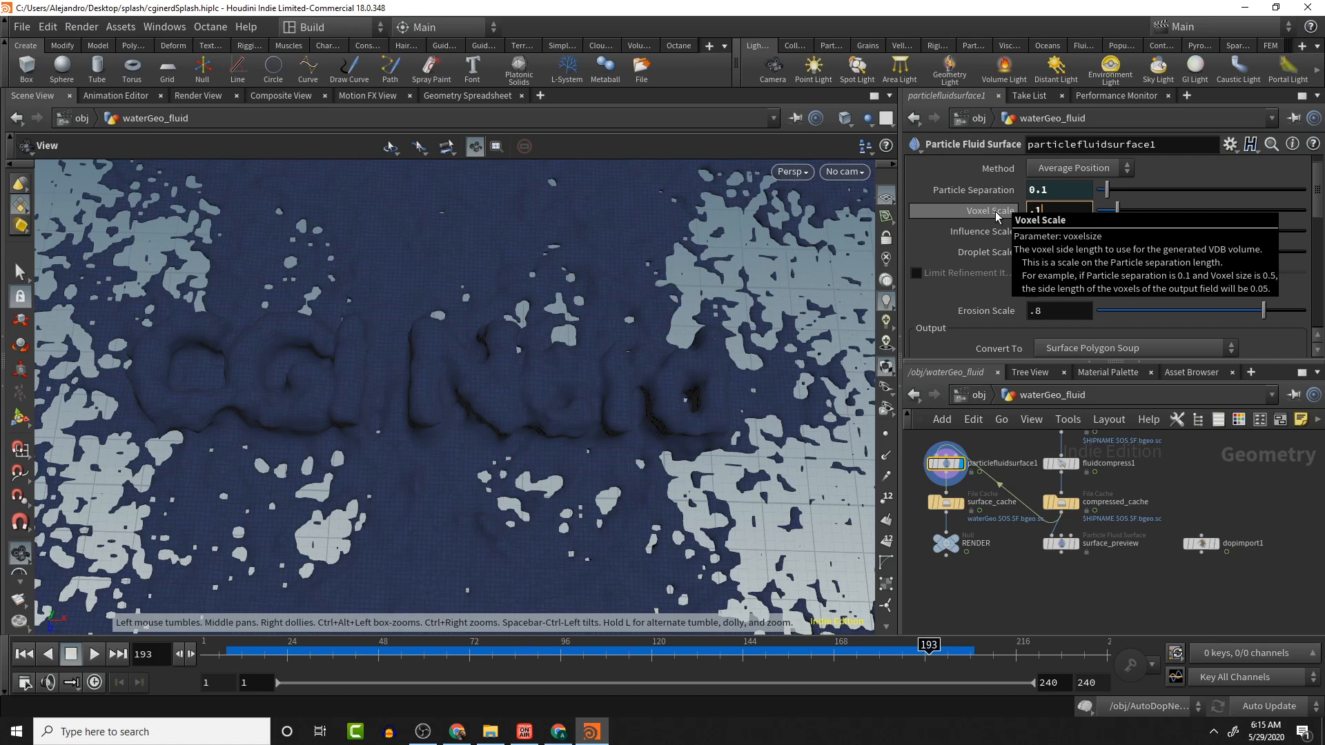
{"action": "key", "text": "Return"}
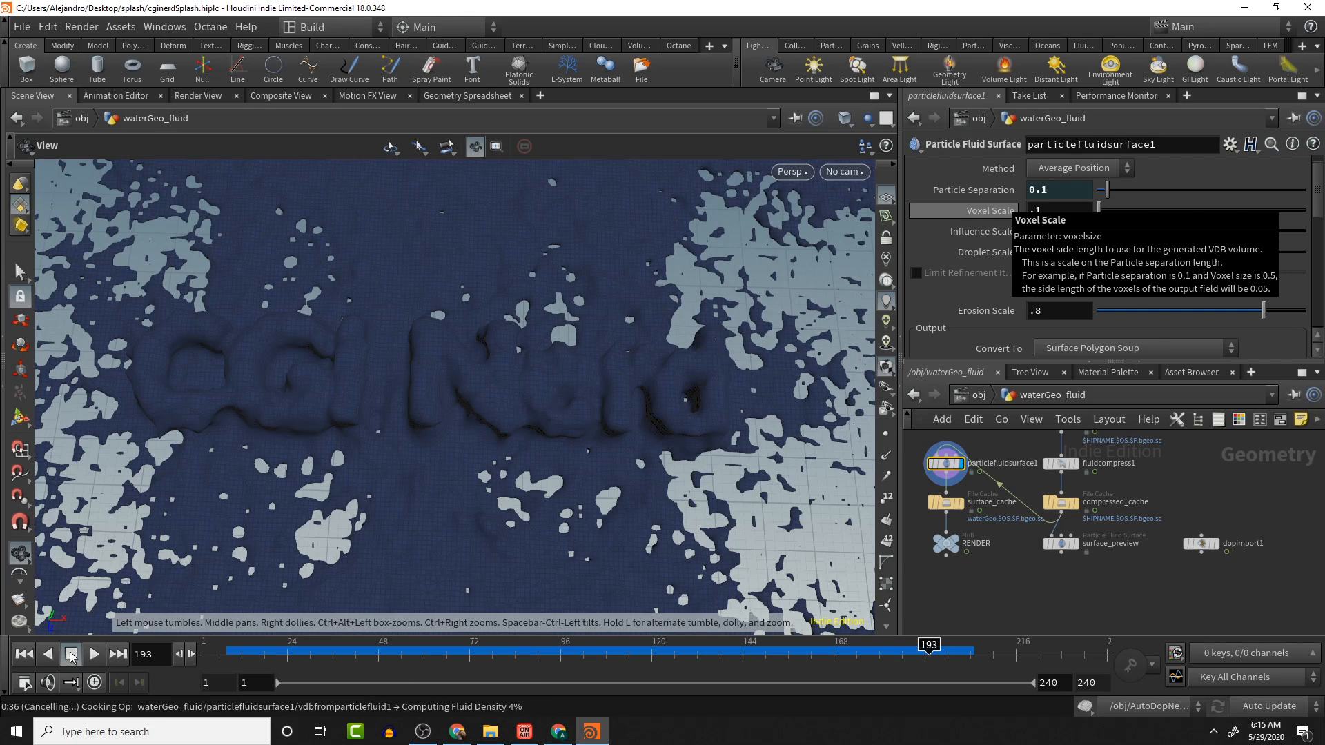
- Cancel the fluid surface cook and set the Voxel Scale to .5
{"action": "key", "text": "Escape"}
{"action": "left_click", "coordinate": [1058, 217]}
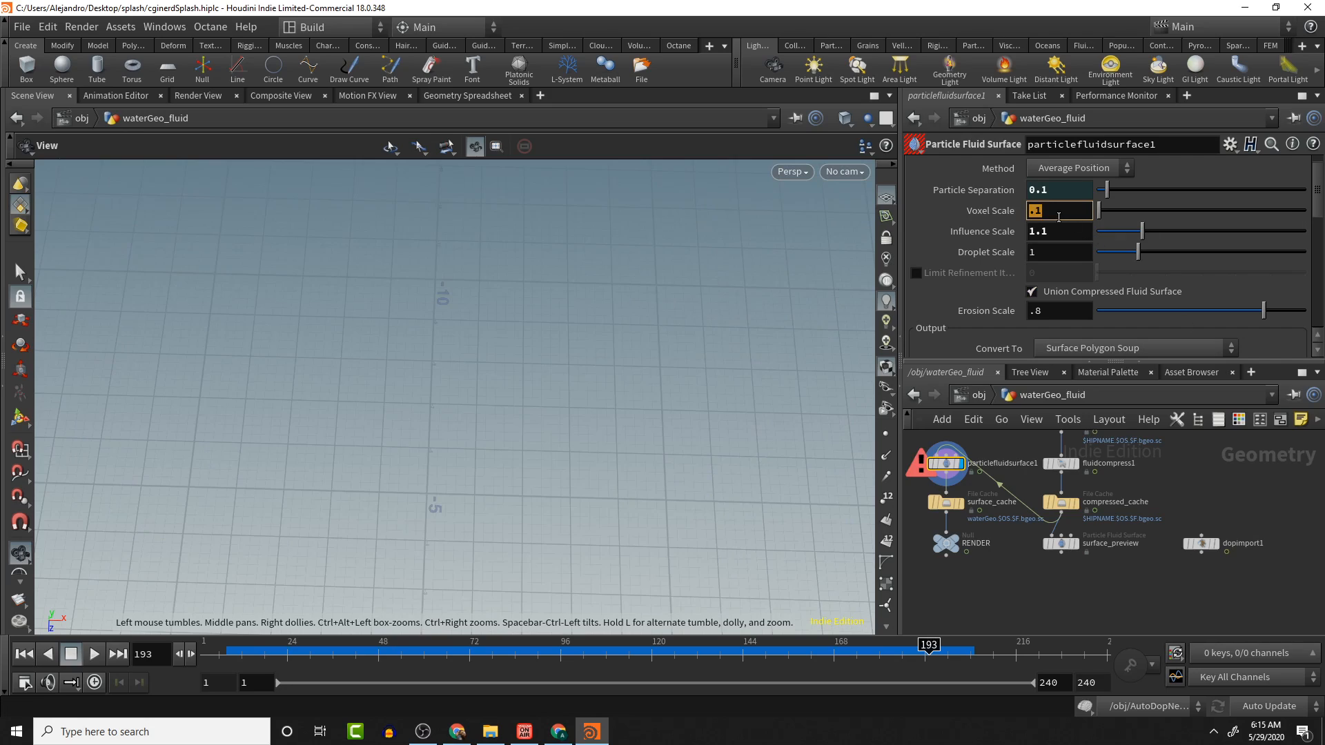
{"action": "type", "text": ".5"}
{"action": "key", "text": "Return"}
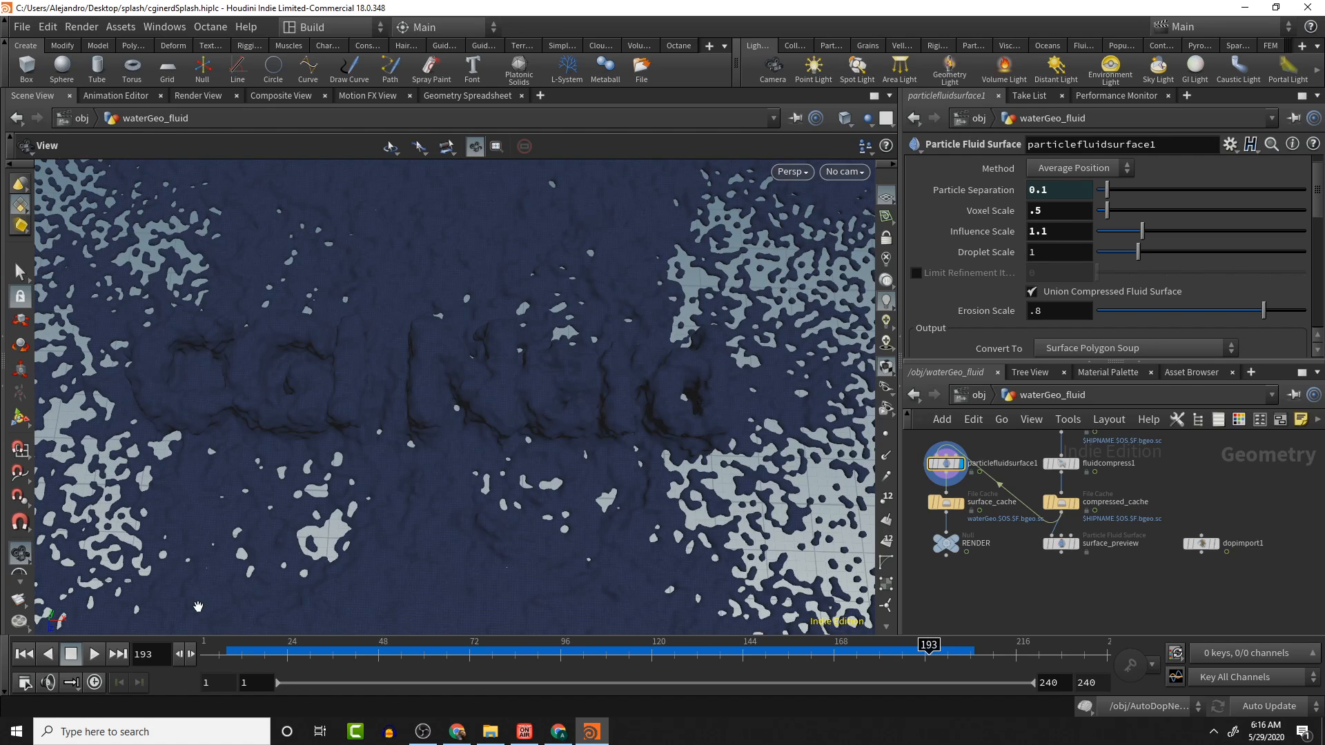
- Try Influence Scale values of 3 and then 1 on particlefluidsurface1
{"action": "left_click", "coordinate": [1055, 231]}
{"action": "double_click", "coordinate": [1055, 231]}
{"action": "type", "text": "3"}
{"action": "key", "text": "Return"}
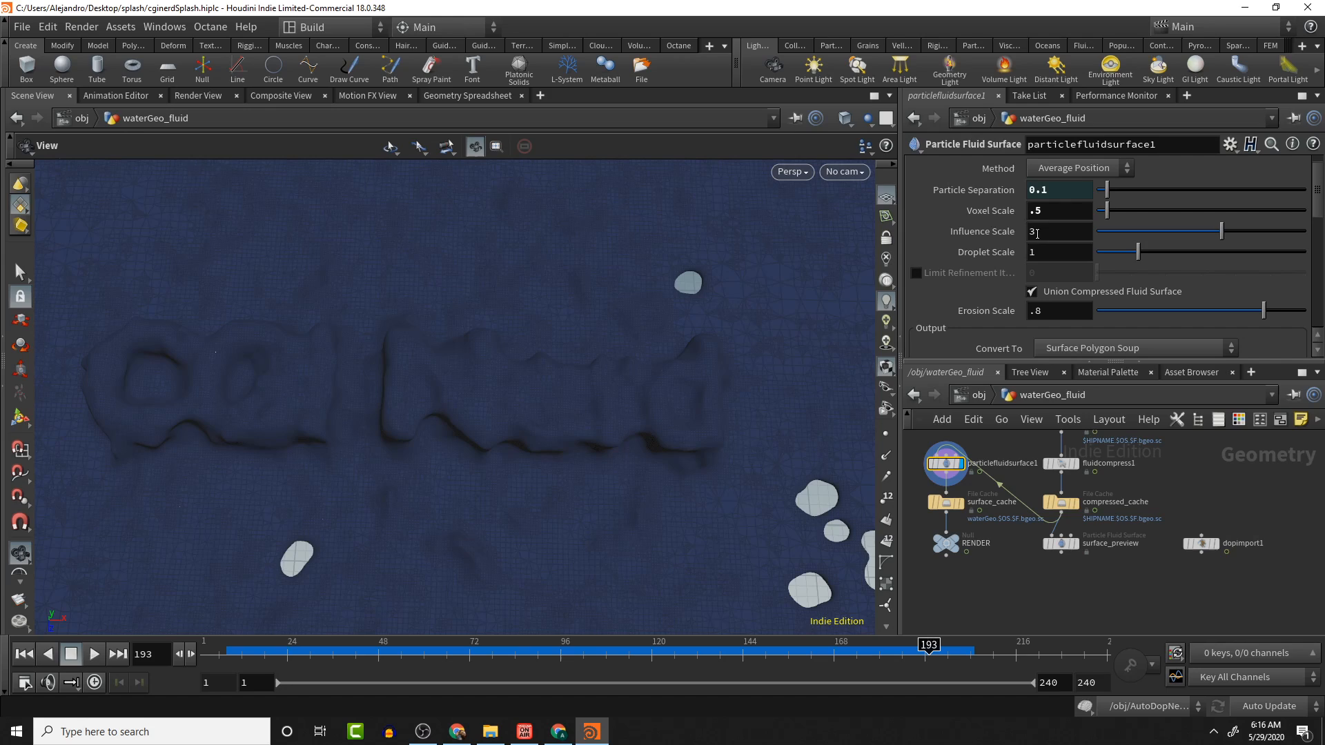
{"action": "double_click", "coordinate": [1037, 234]}
{"action": "type", "text": "1"}
{"action": "key", "text": "Return"}
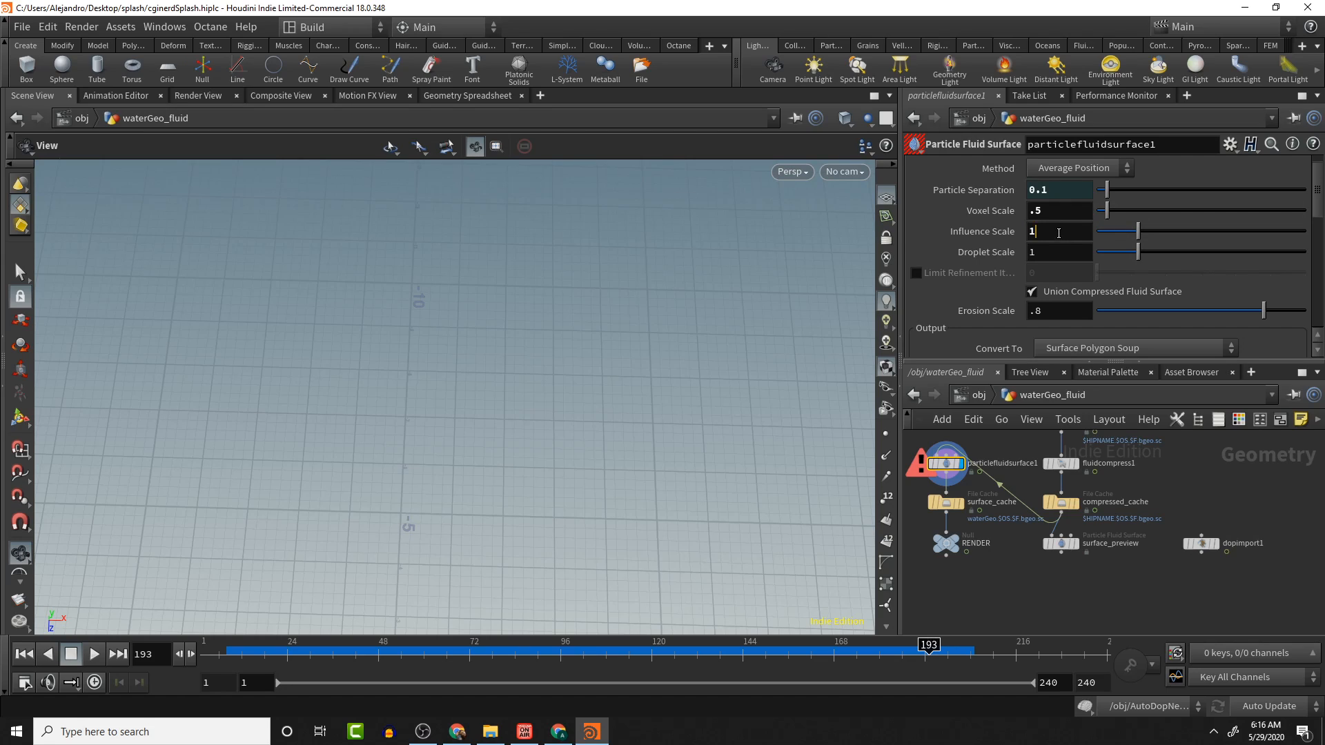
- Set the Influence Scale to 1.01 and display the surface_cache node for comparison
{"action": "double_click", "coordinate": [1058, 233]}
{"action": "key", "text": "Return"}
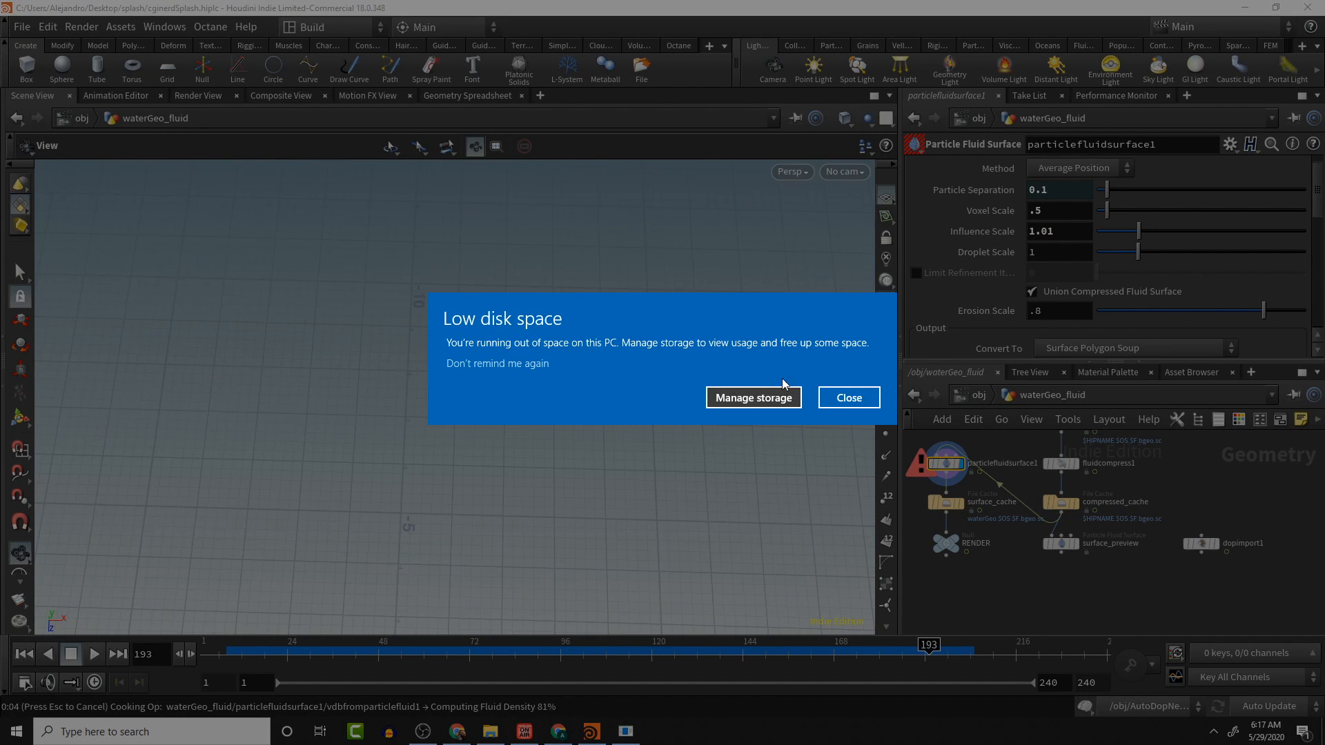
{"action": "left_click", "coordinate": [849, 398]}
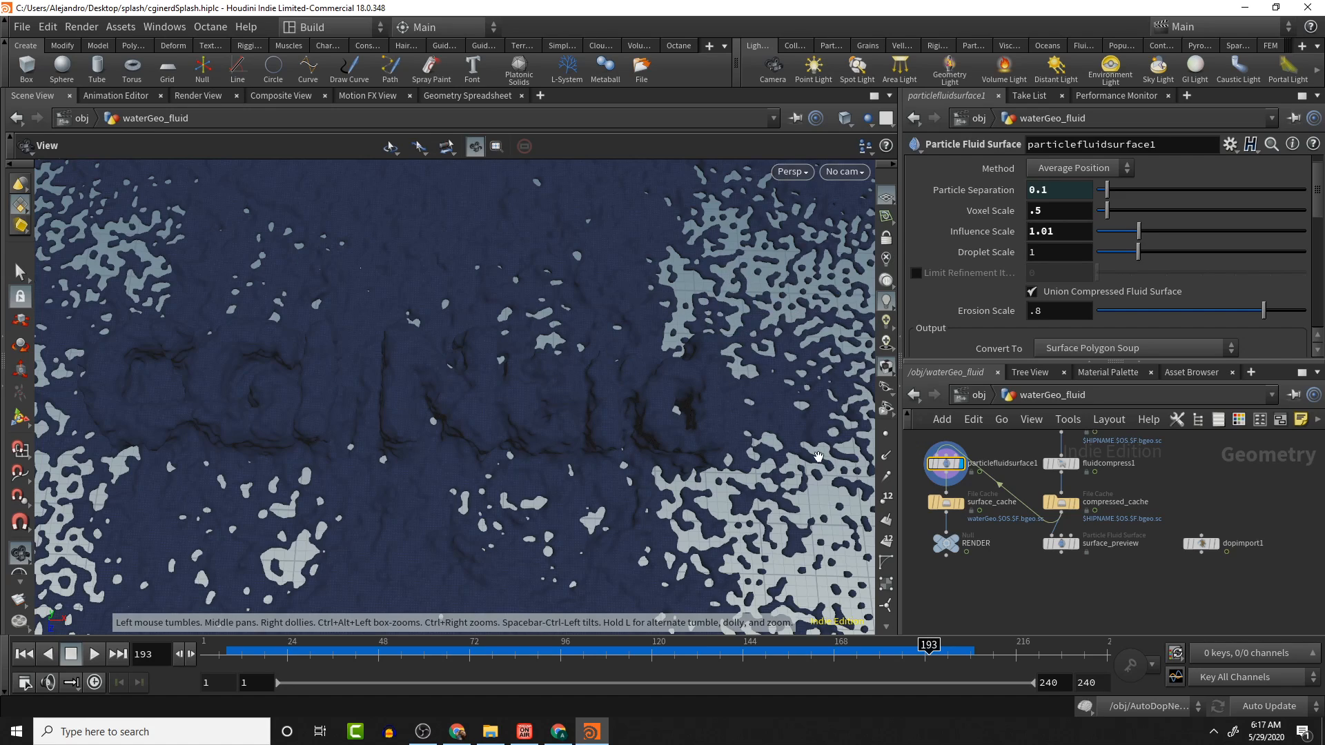
{"action": "left_click", "coordinate": [964, 509]}
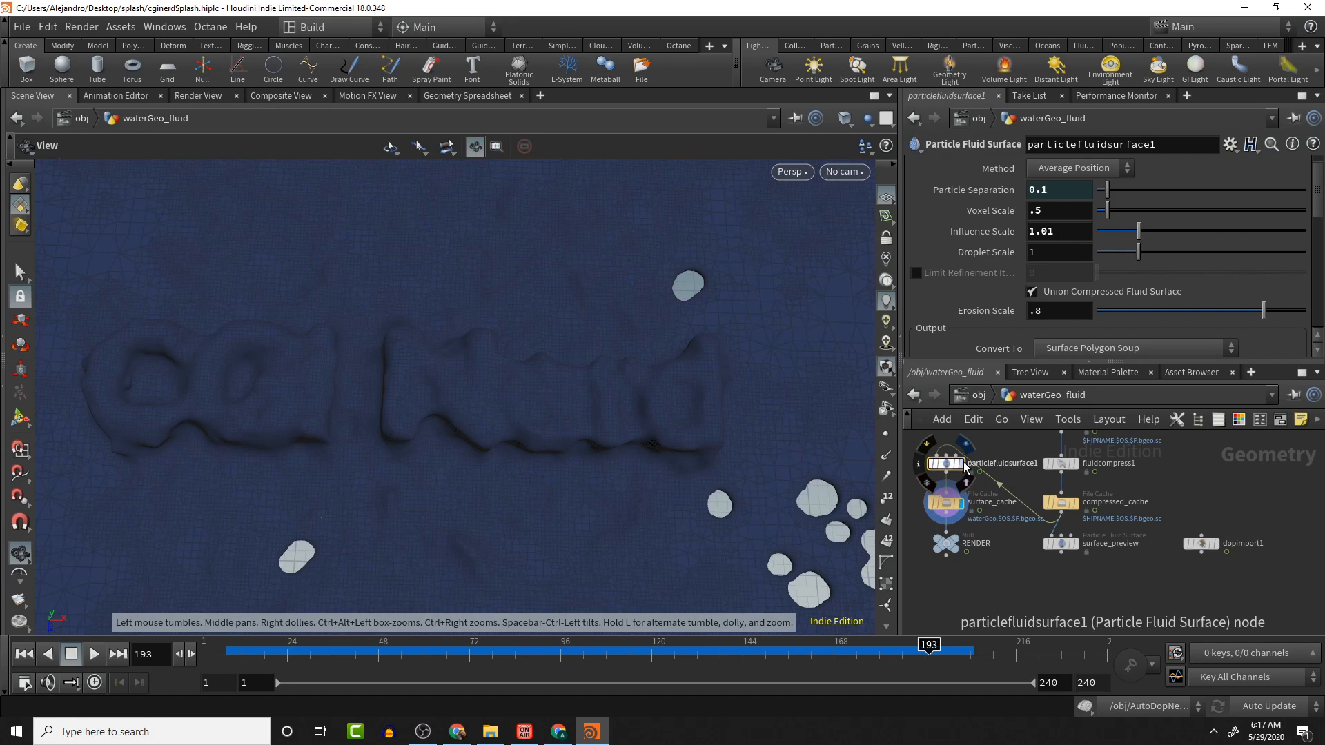
- Set the display flag on the particlefluidsurface1 node to view its surface in the viewport
{"action": "left_click", "coordinate": [964, 466]}
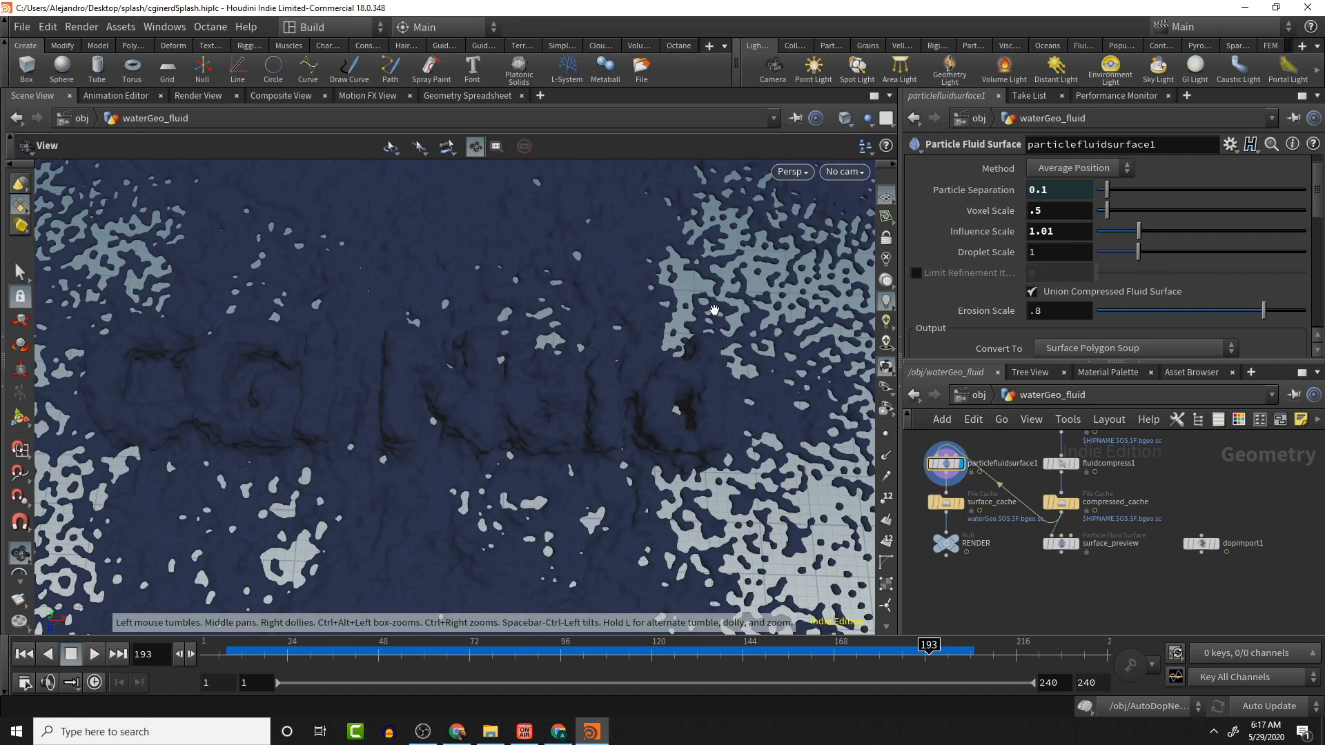
{"action": "left_click", "coordinate": [679, 45]}
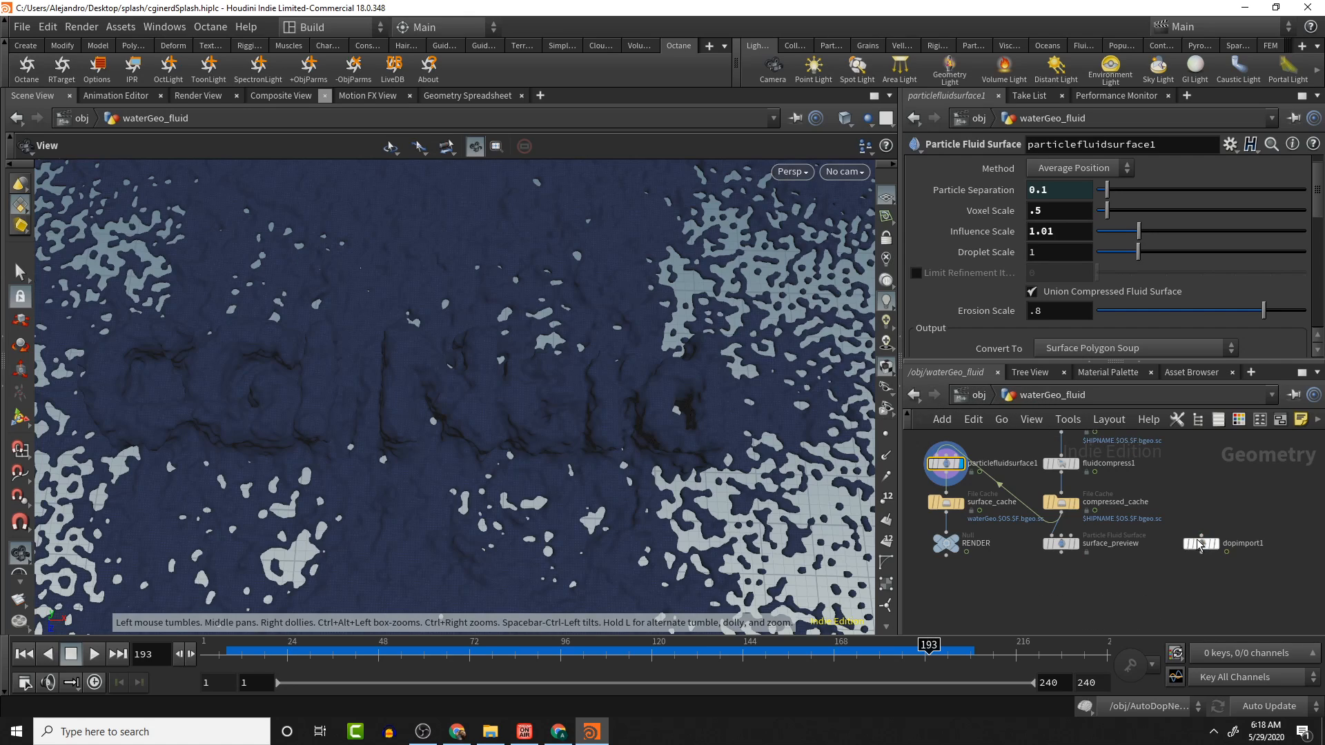
- Go up to the object level and open the AutoDopNetwork dynamics network
{"action": "scroll", "coordinate": [1141, 481], "scroll_direction": "up", "scroll_amount": 2}
{"action": "scroll", "coordinate": [1133, 531], "scroll_direction": "down", "scroll_amount": 2}
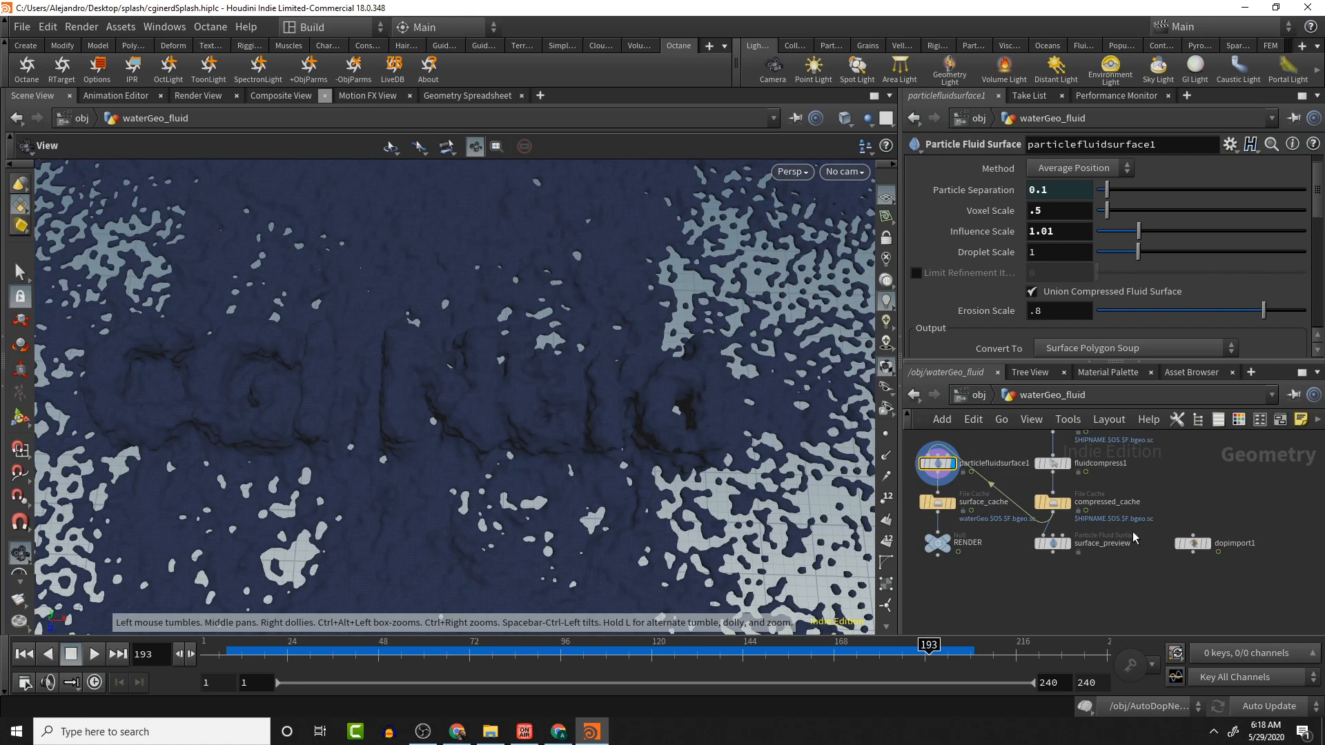
{"action": "middle_click_drag", "start_coordinate": [1133, 531], "coordinate": [1155, 556]}
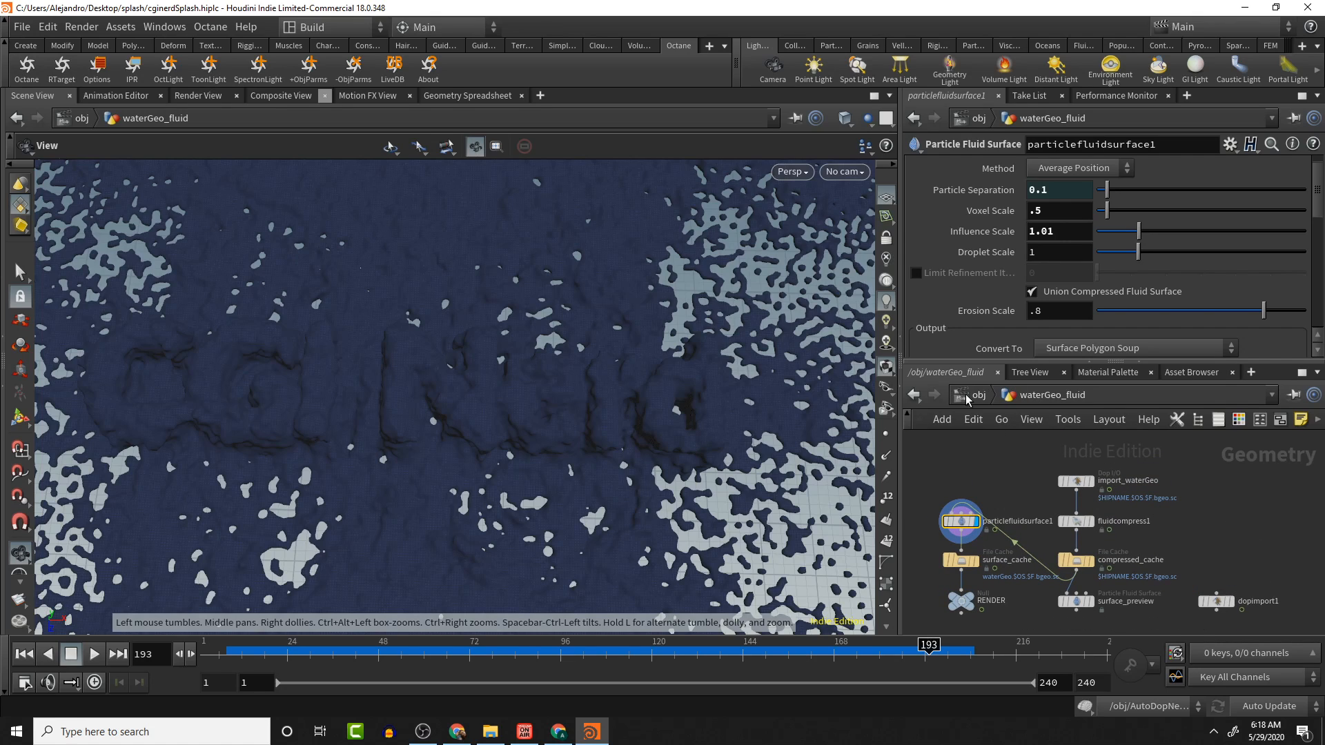
{"action": "key", "text": "u"}
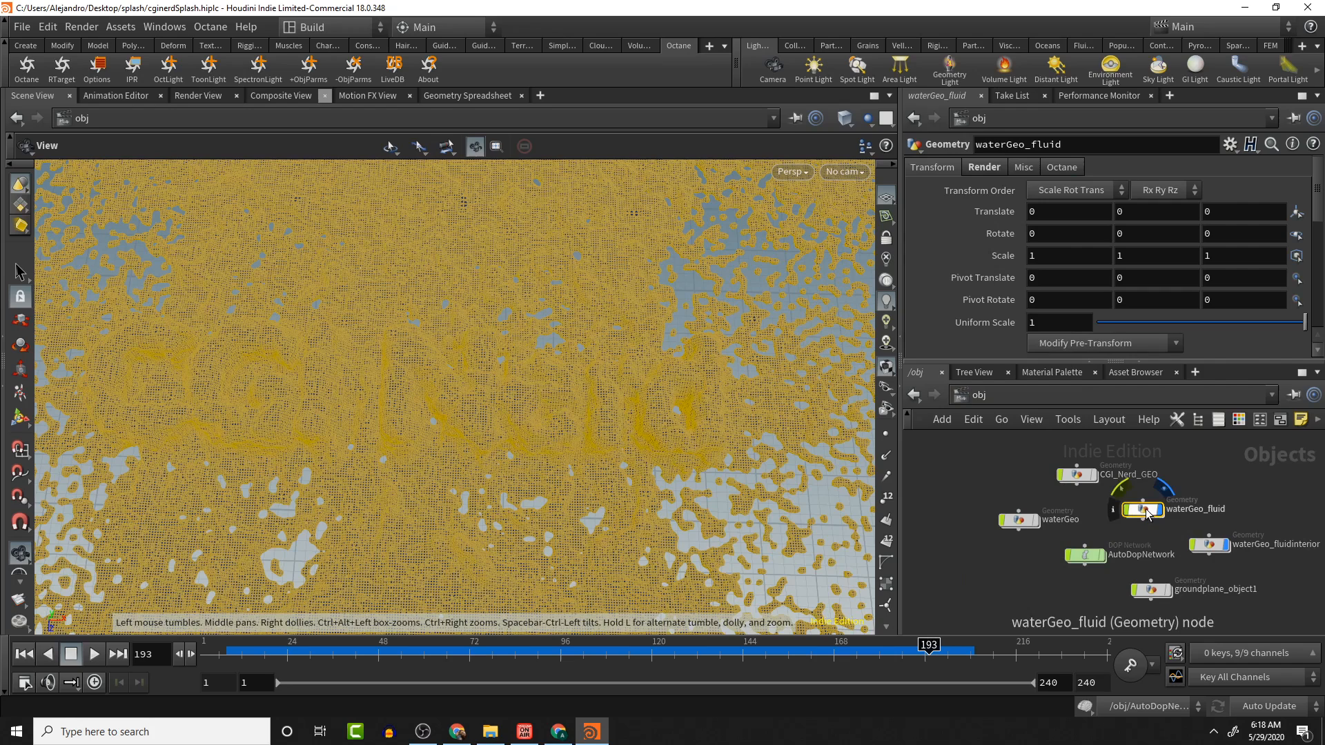
{"action": "left_click", "coordinate": [1085, 556]}
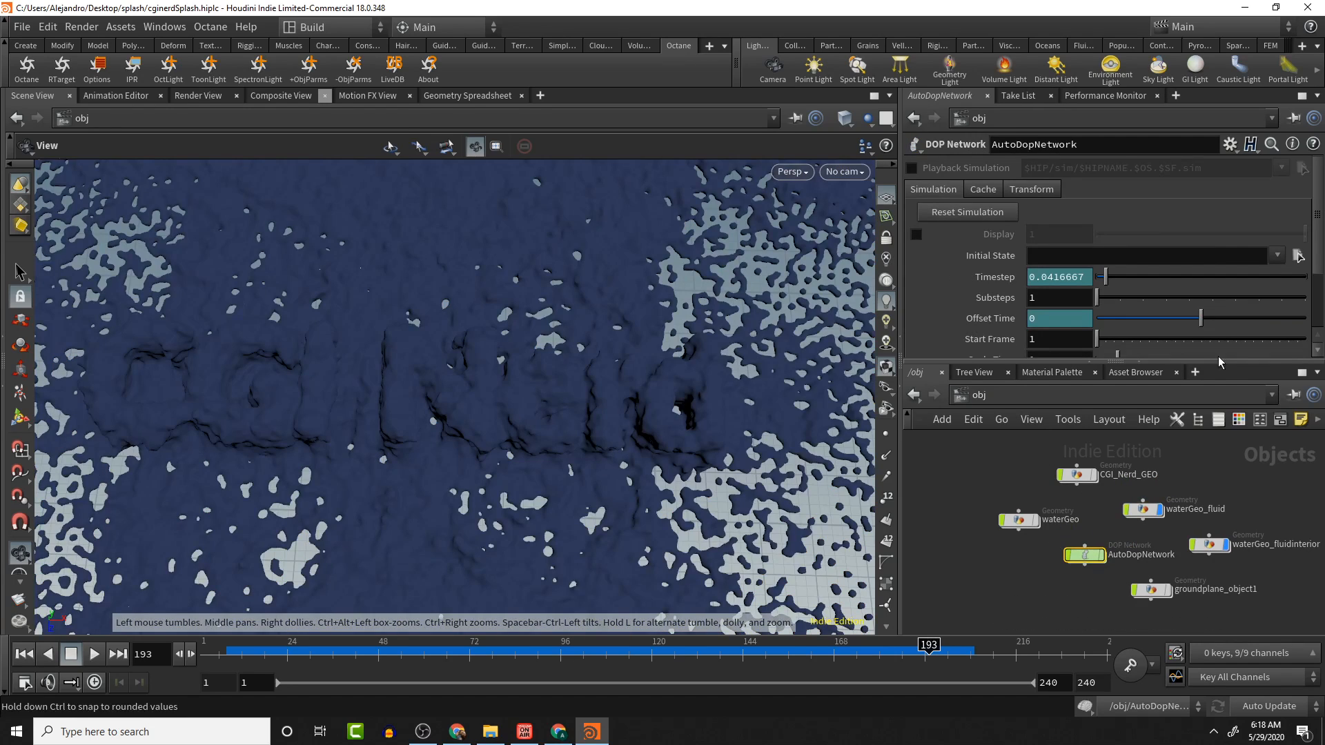
{"action": "double_click", "coordinate": [1092, 559]}
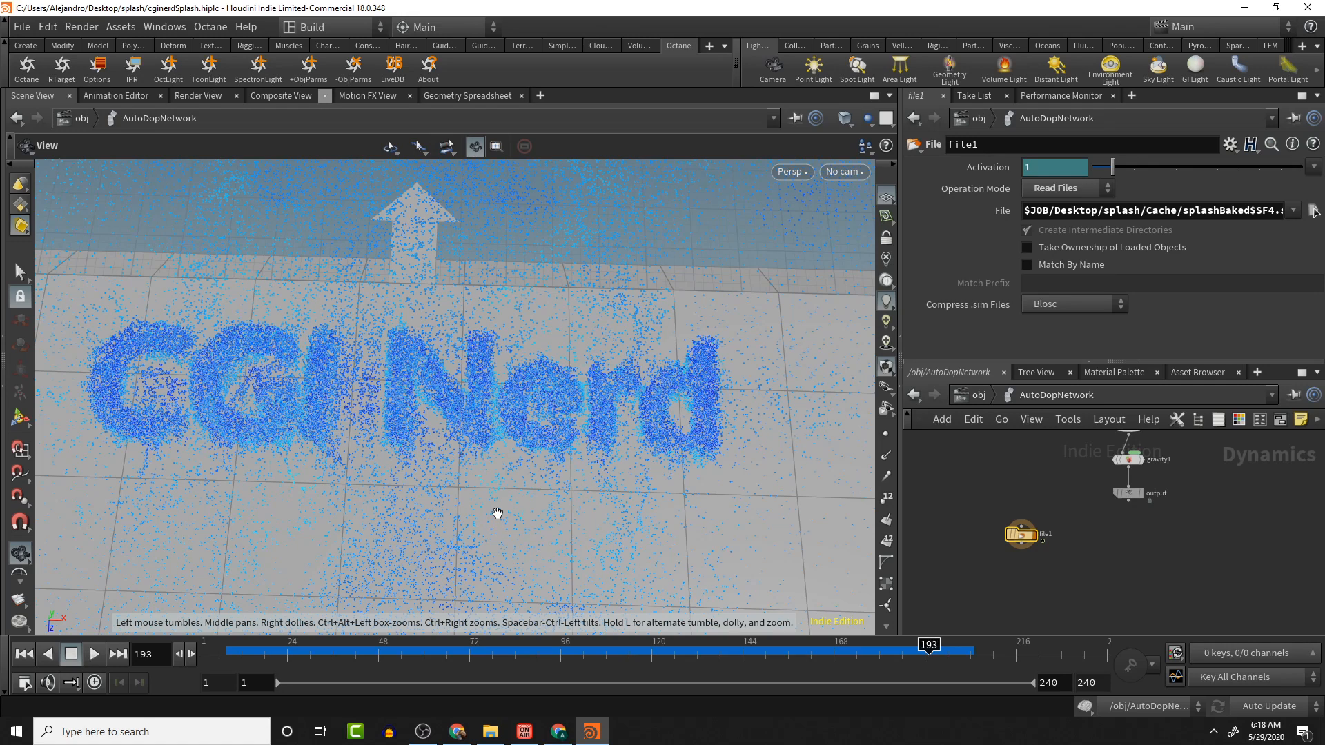
{"action": "middle_click_drag", "start_coordinate": [1077, 516], "coordinate": [1039, 576]}
- Inspect the parameters of the flipfluidobject1, antigravity and suctionforce nodes
{"action": "left_click", "coordinate": [1113, 491]}
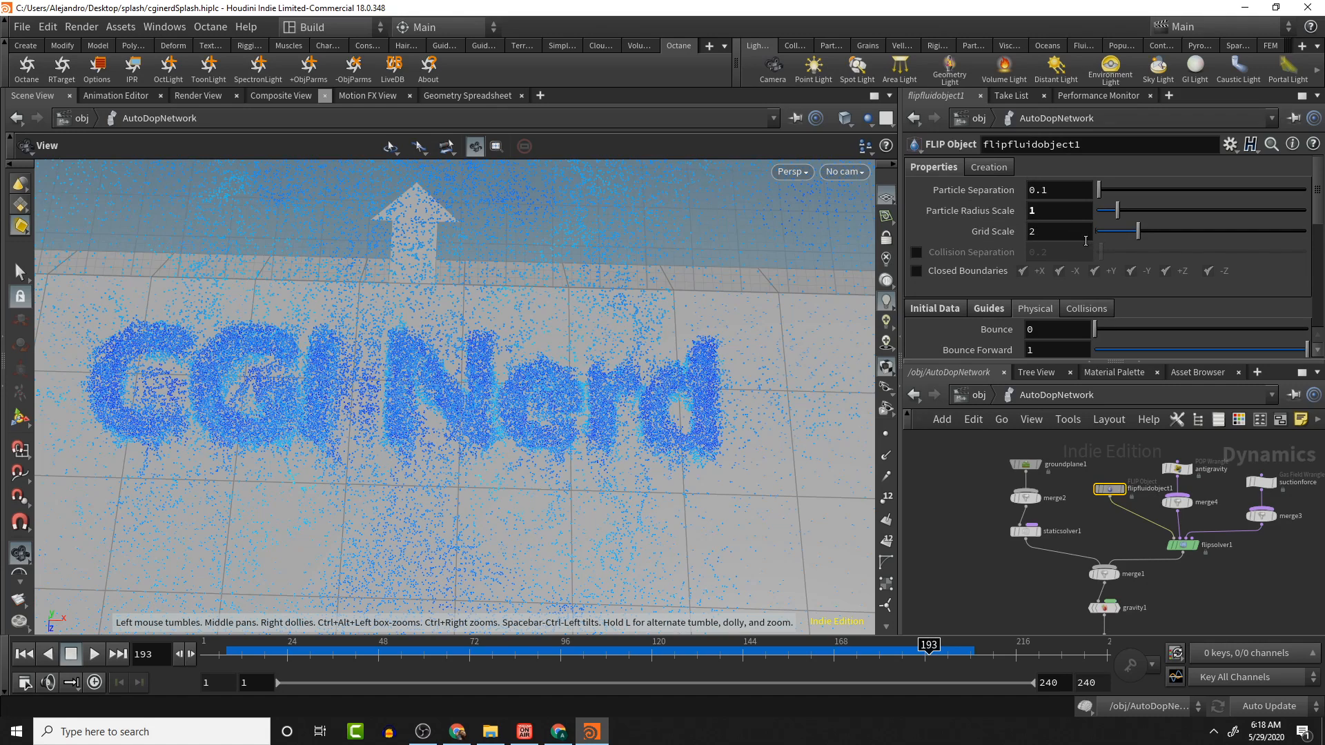
{"action": "left_click", "coordinate": [1059, 233]}
{"action": "mouse_move", "coordinate": [1180, 473]}
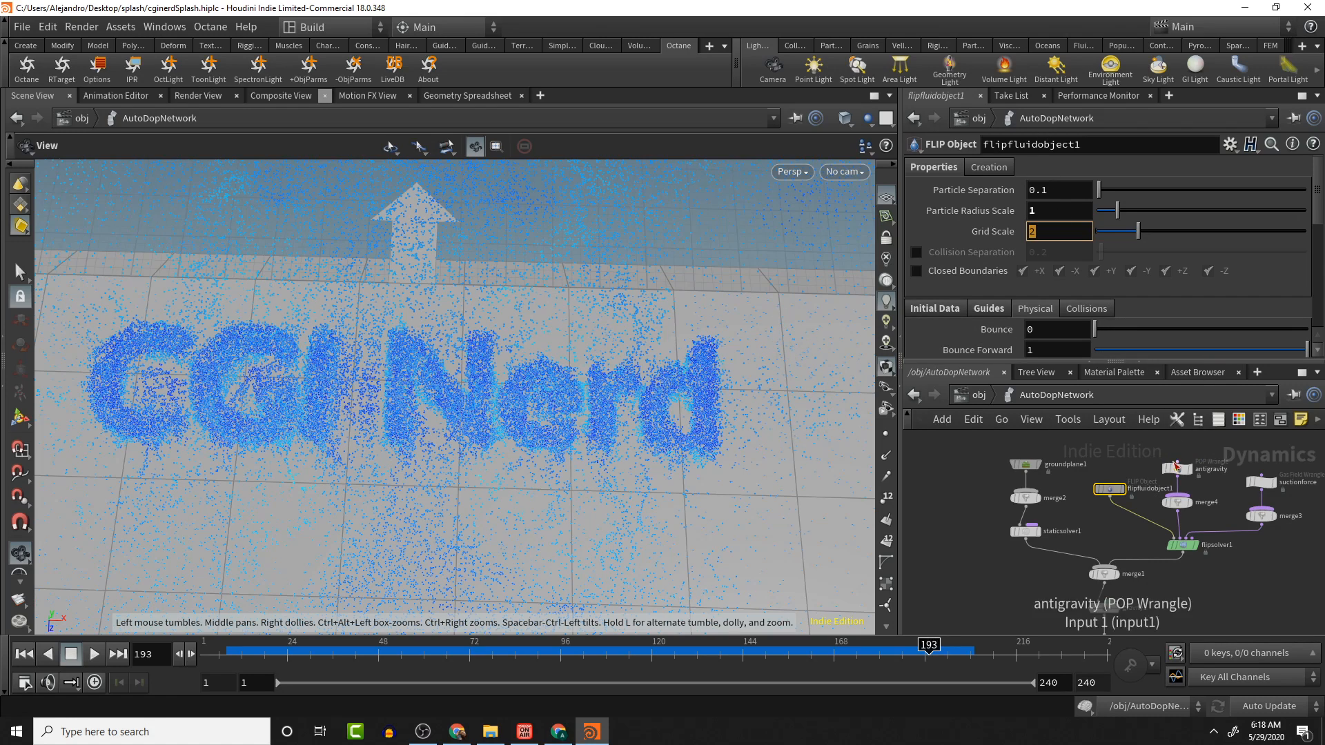
{"action": "left_click", "coordinate": [1179, 471]}
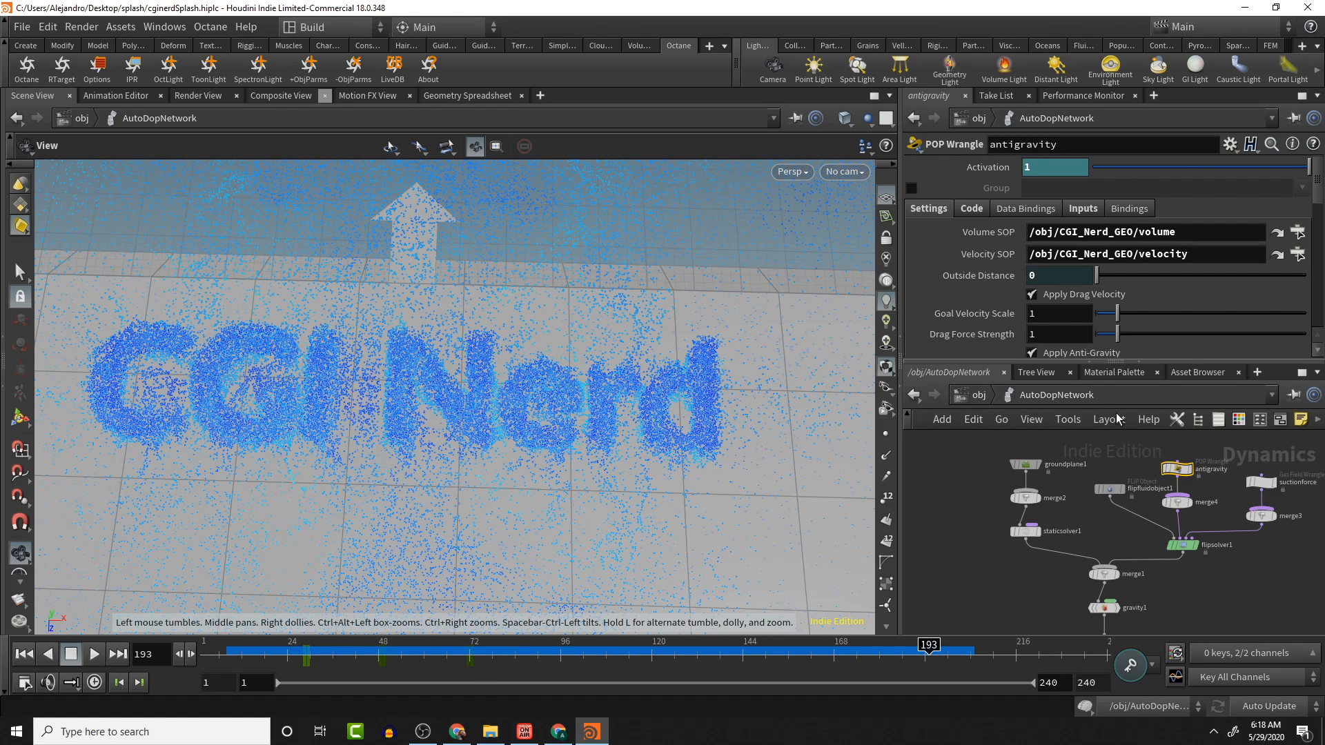
{"action": "left_click", "coordinate": [1259, 485]}
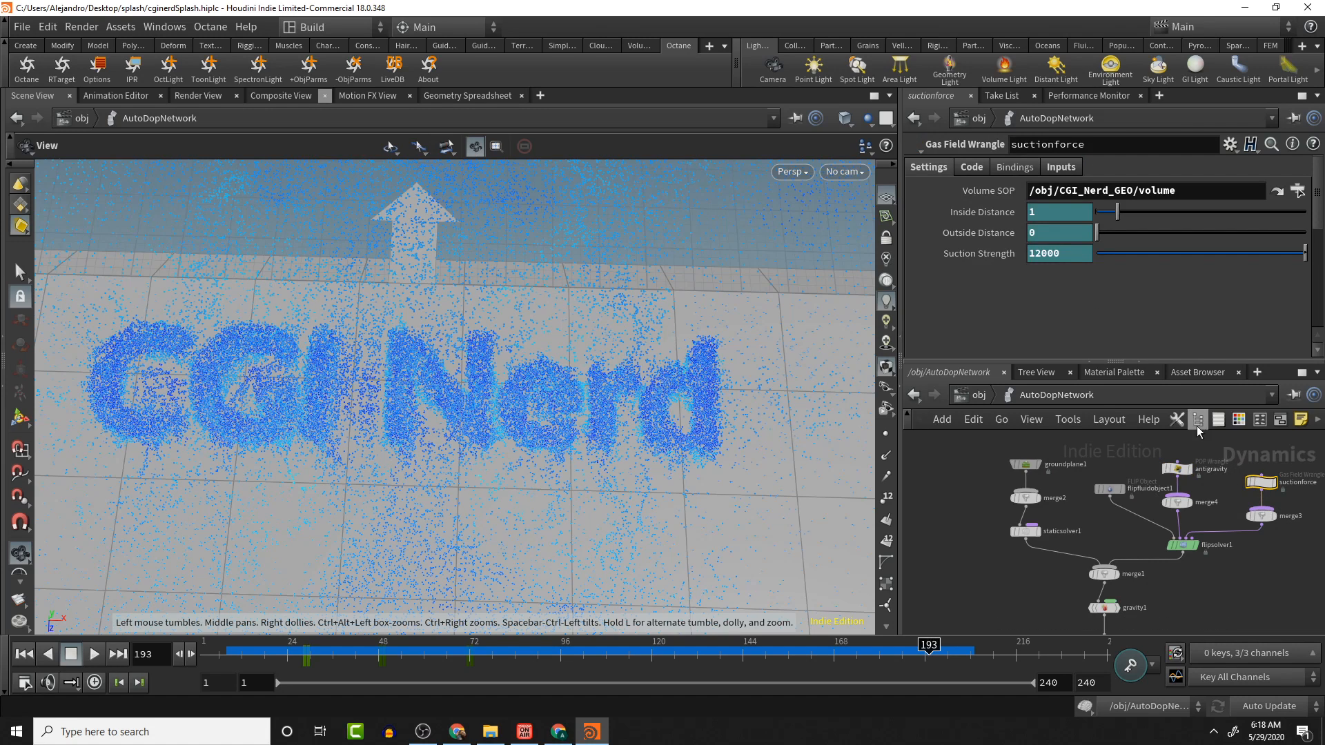
- Scrub the timeline between the suctionforce keyframes to review how the fluid is pulled onto the text
{"action": "left_click", "coordinate": [376, 656]}
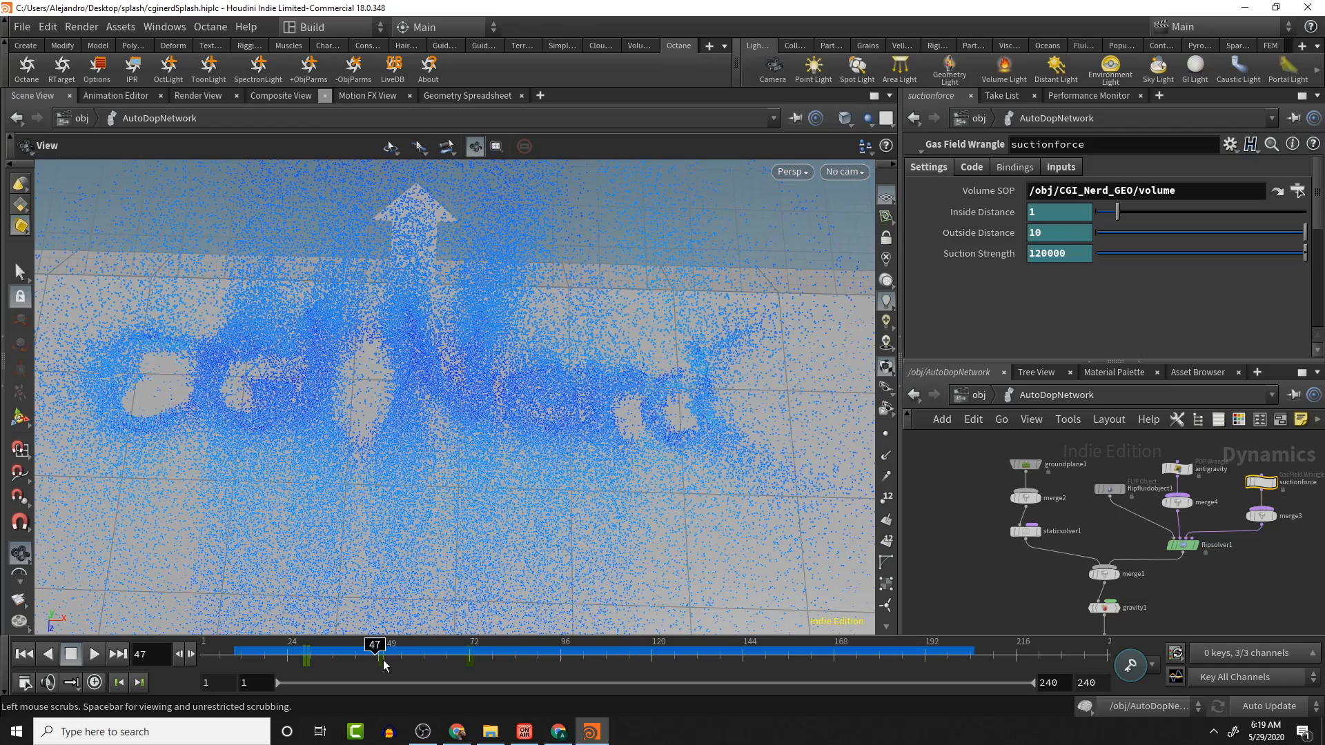
{"action": "left_click", "coordinate": [386, 663]}
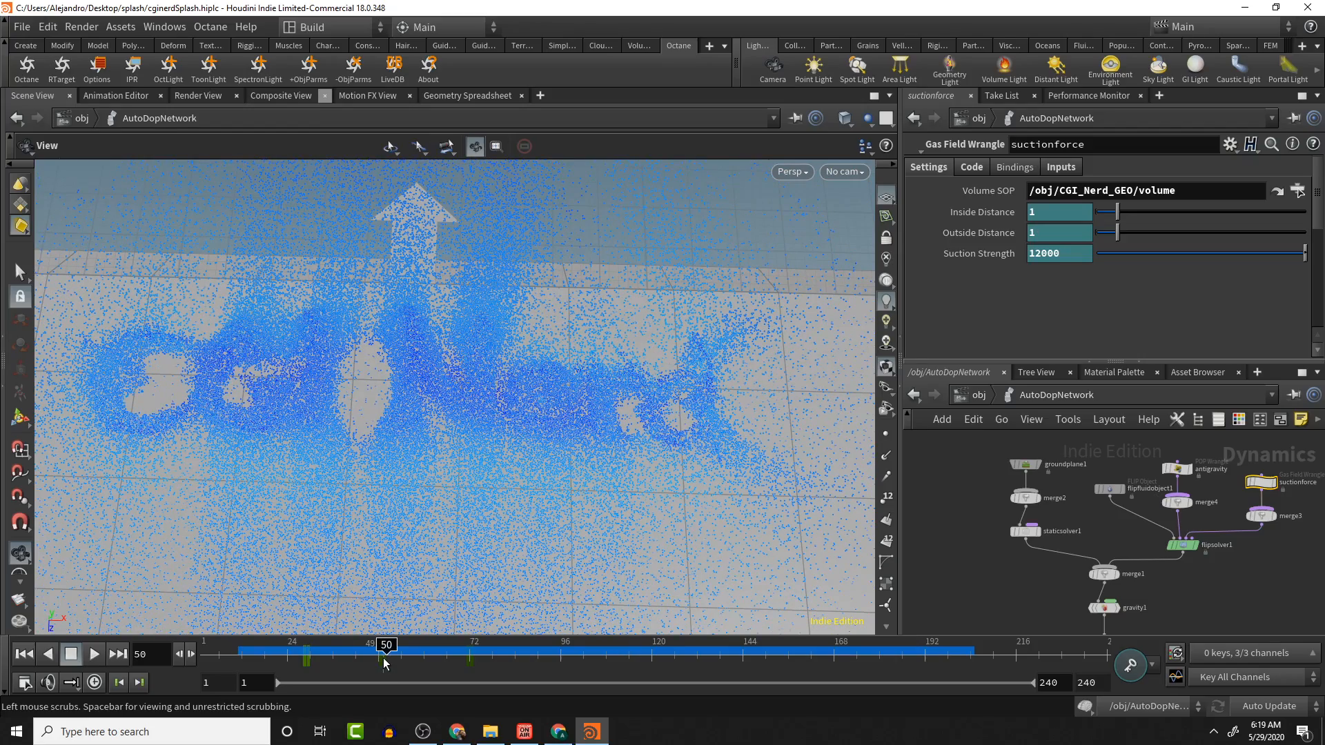
{"action": "left_click_drag", "start_coordinate": [383, 655], "coordinate": [307, 659]}
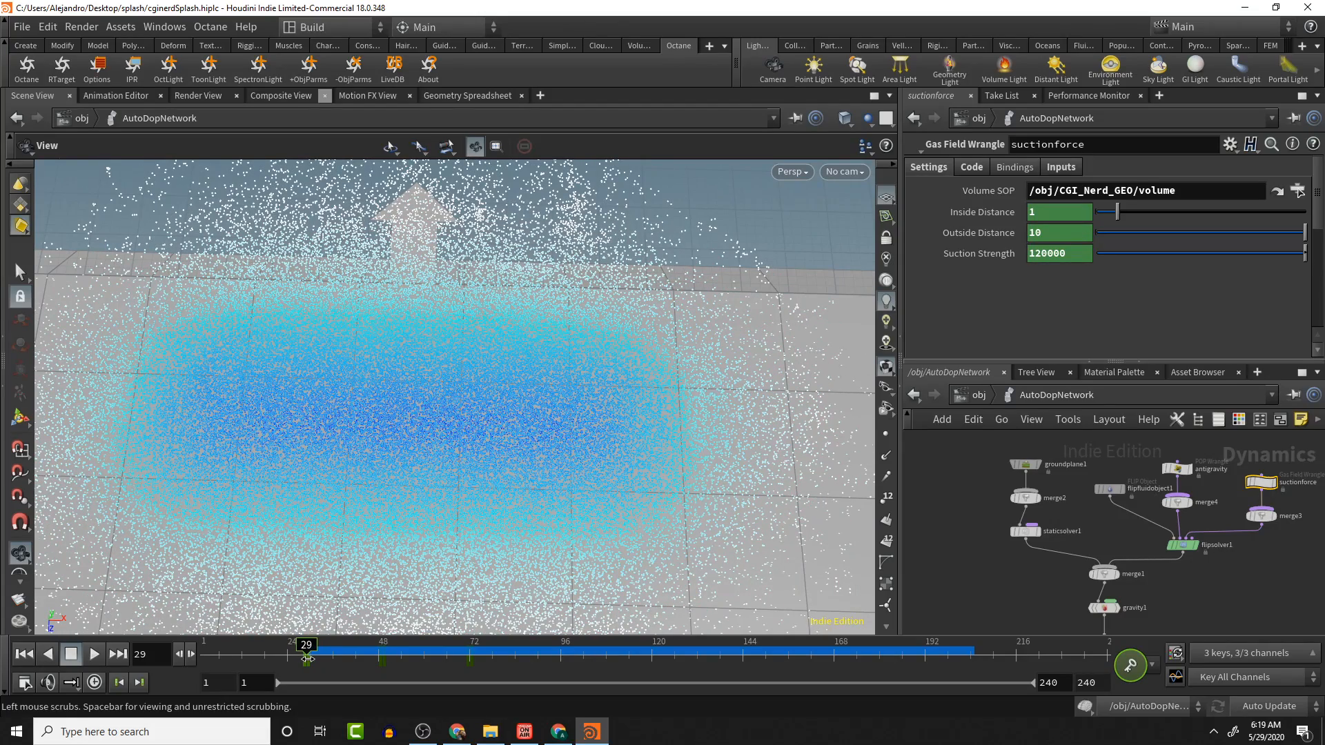
{"action": "left_click_drag", "start_coordinate": [307, 659], "coordinate": [380, 659]}
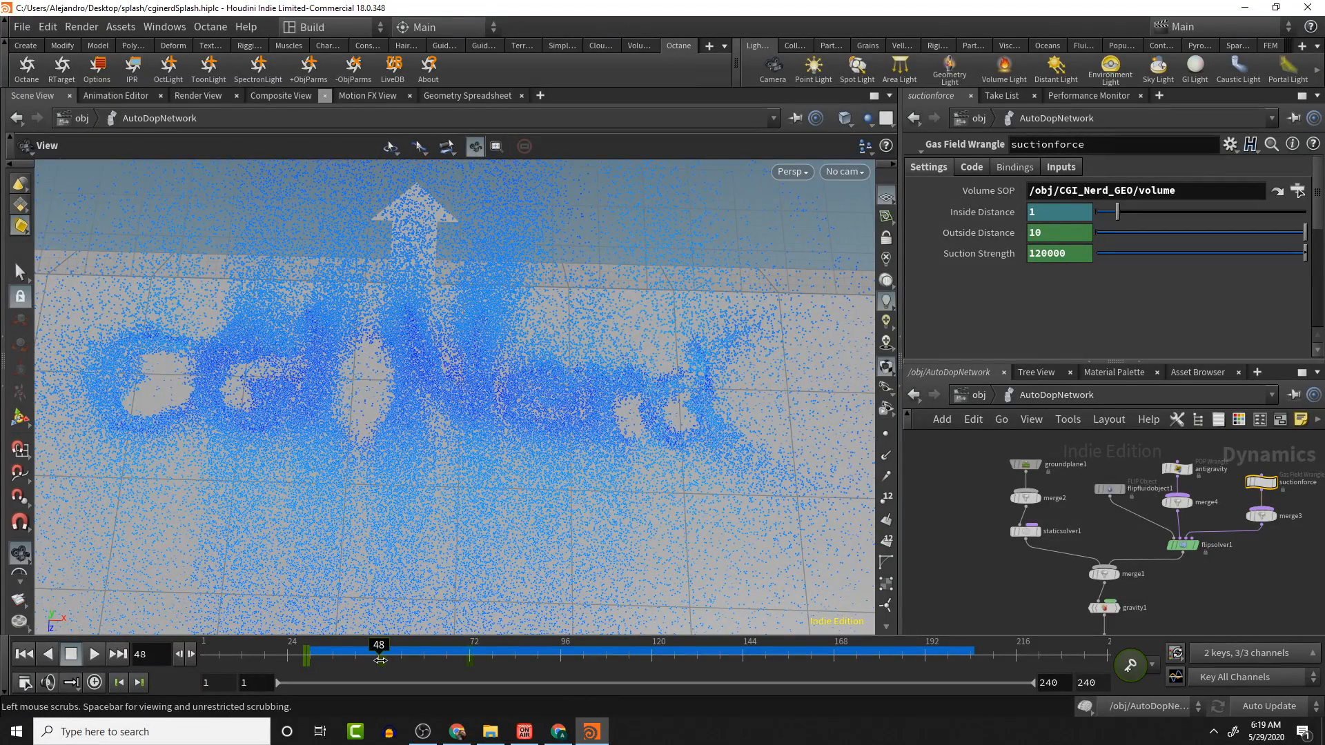
{"action": "left_click_drag", "start_coordinate": [380, 660], "coordinate": [466, 651]}
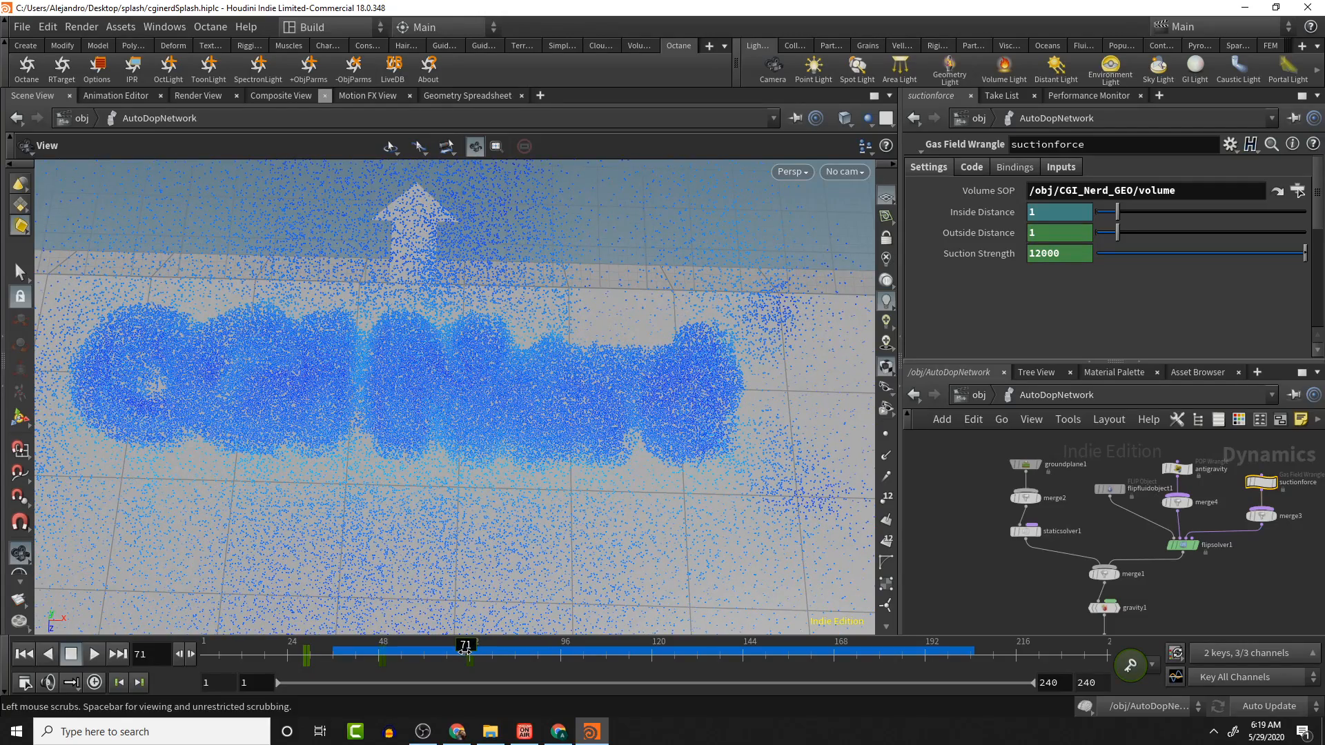
{"action": "left_click_drag", "start_coordinate": [466, 653], "coordinate": [333, 652]}
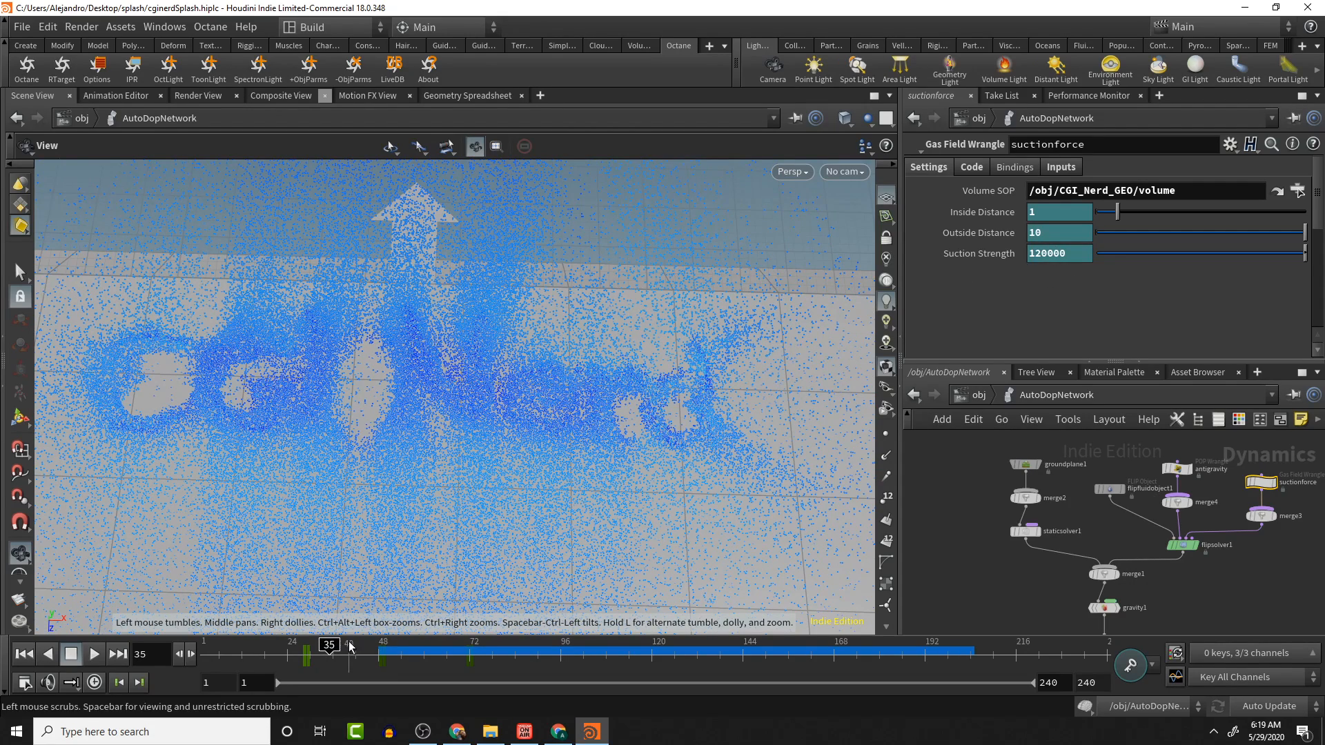
{"action": "left_click_drag", "start_coordinate": [331, 648], "coordinate": [378, 642]}
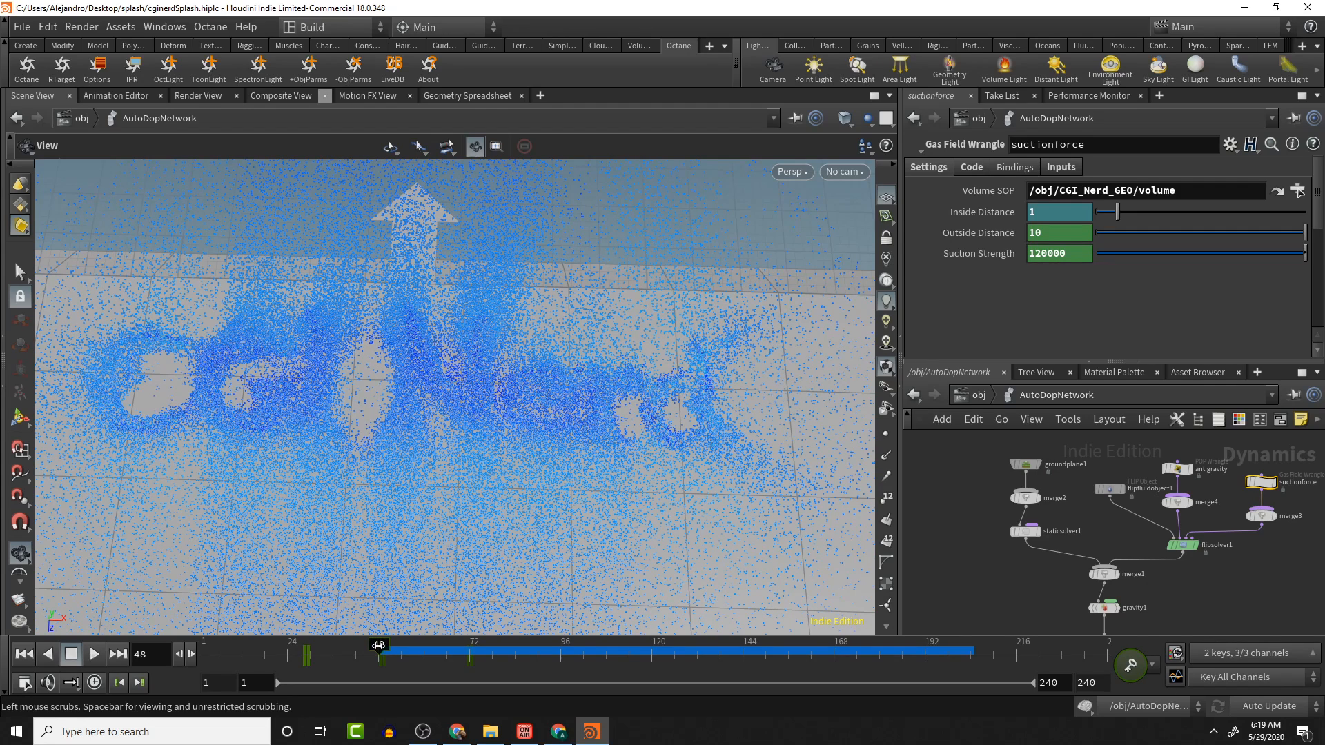
{"action": "left_click_drag", "start_coordinate": [379, 646], "coordinate": [383, 645]}
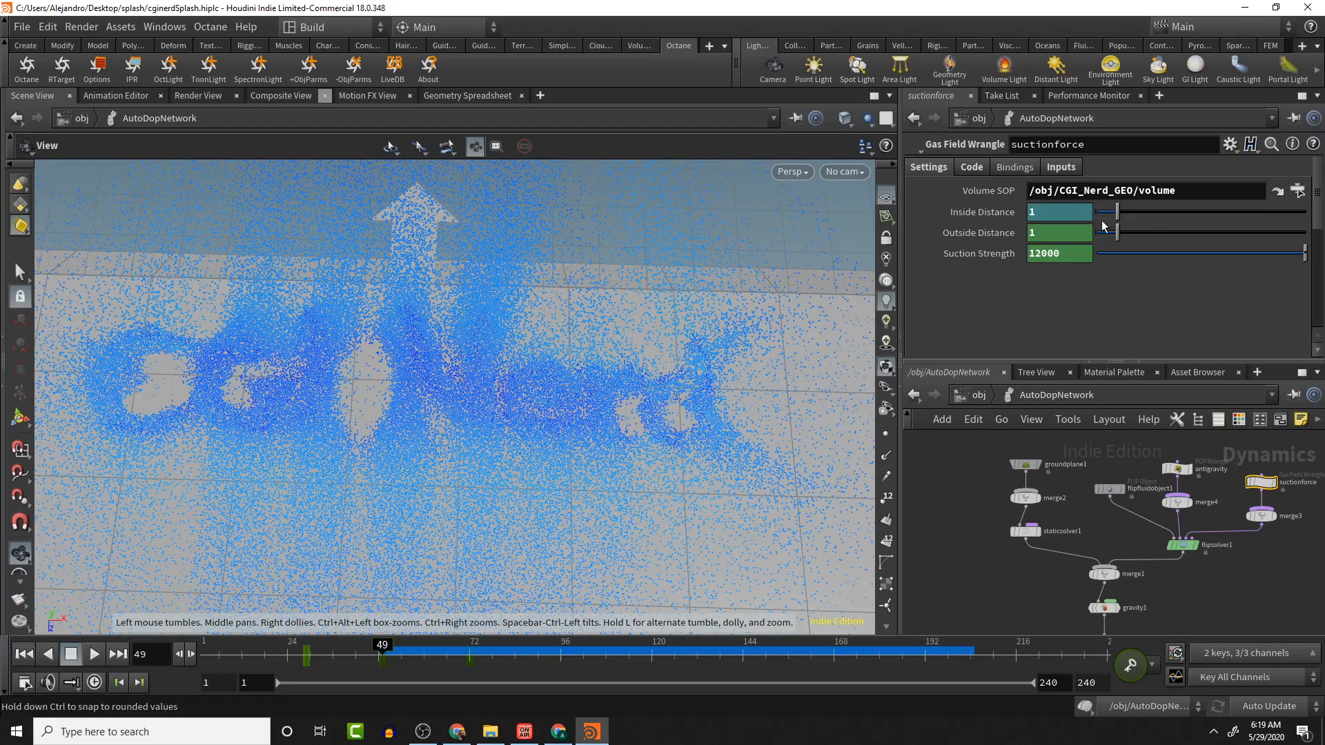
{"action": "left_click_drag", "start_coordinate": [384, 645], "coordinate": [471, 645]}
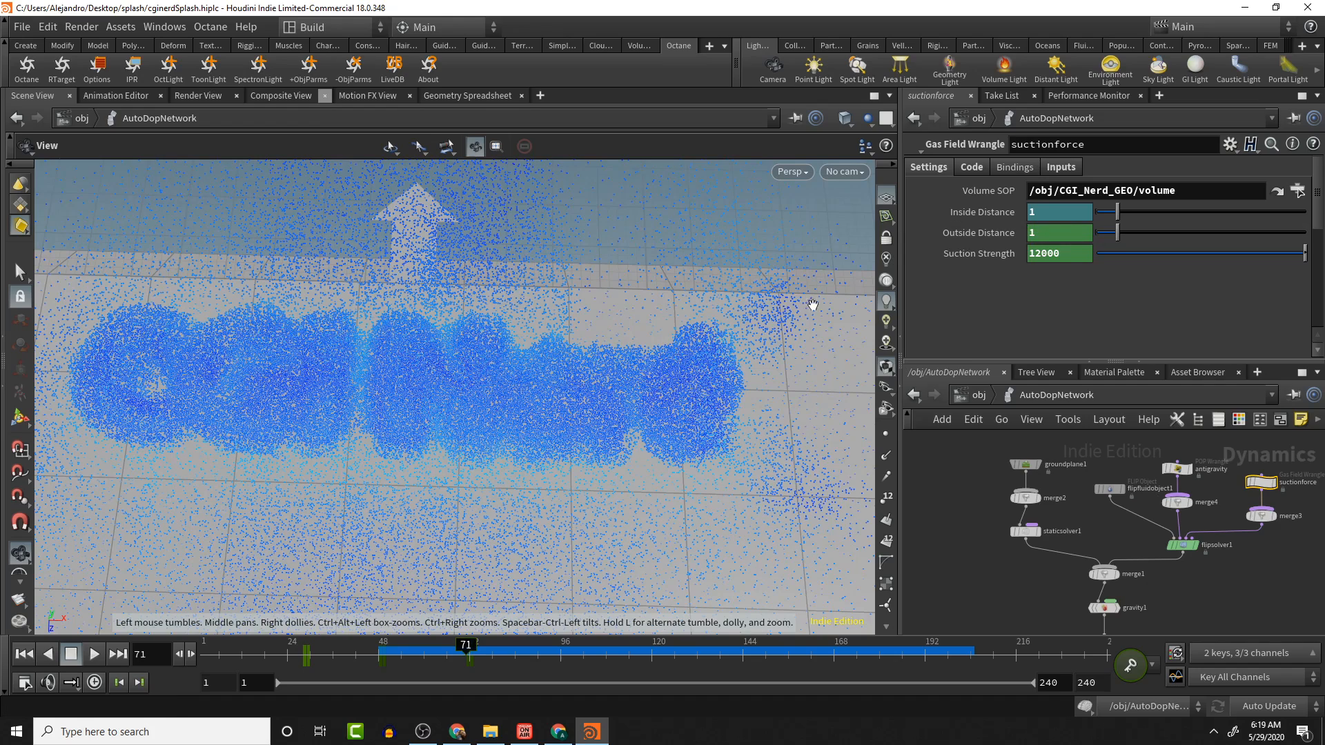
{"action": "left_click_drag", "start_coordinate": [472, 646], "coordinate": [472, 646]}
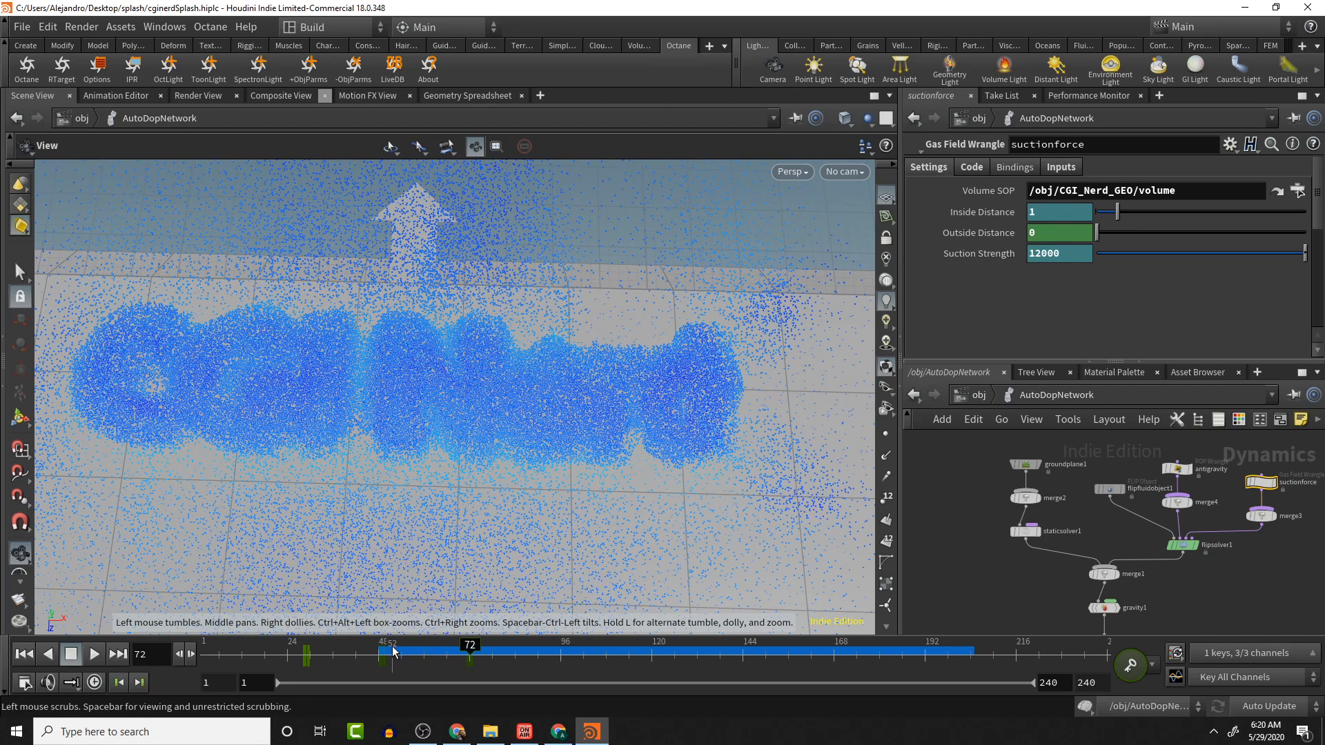
{"action": "left_click", "coordinate": [423, 648]}
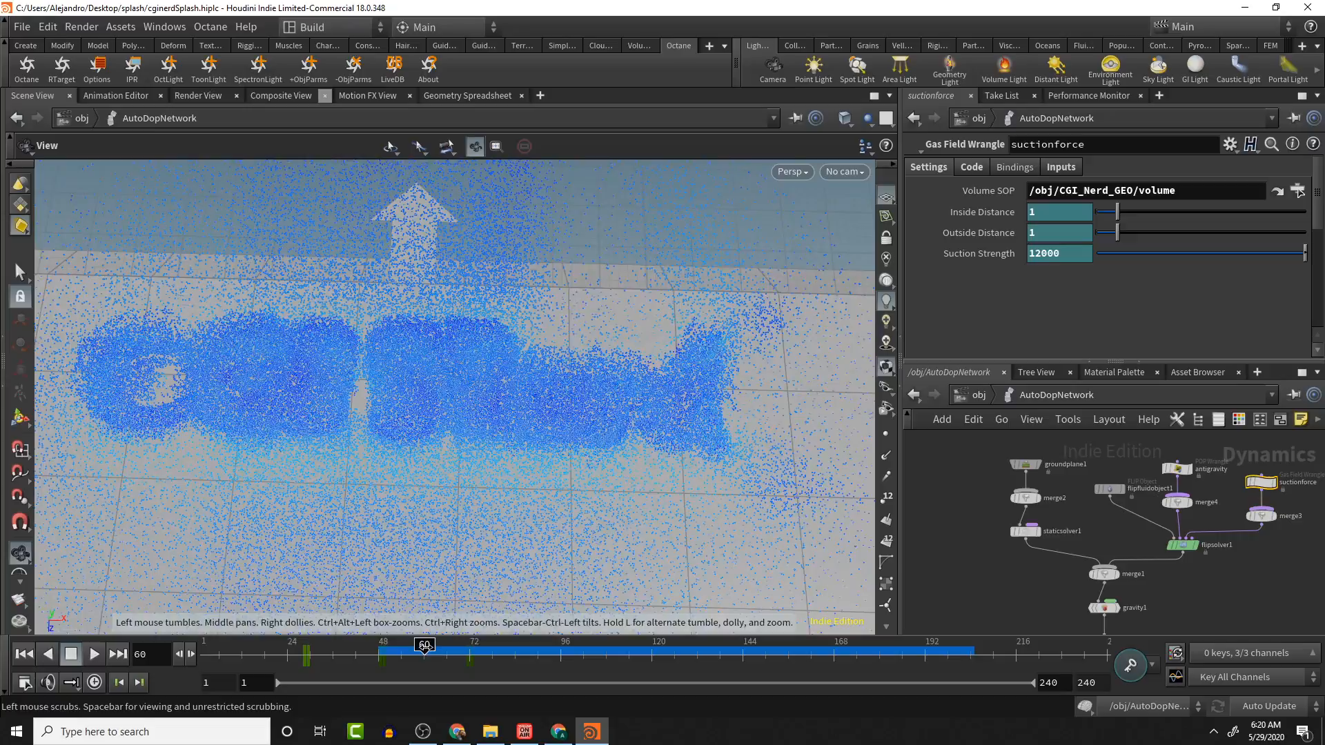
{"action": "left_click_drag", "start_coordinate": [424, 647], "coordinate": [835, 629]}
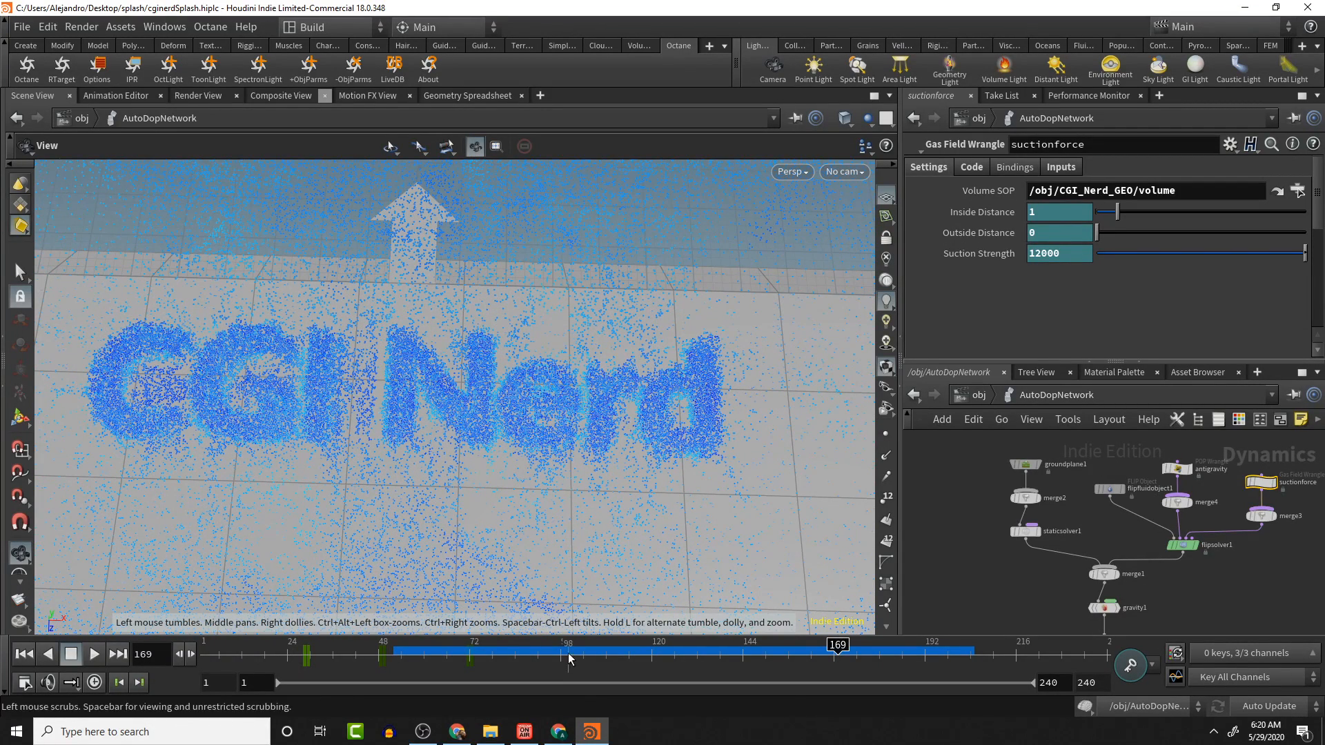
{"action": "left_click", "coordinate": [476, 649]}
{"action": "left_click", "coordinate": [470, 649]}
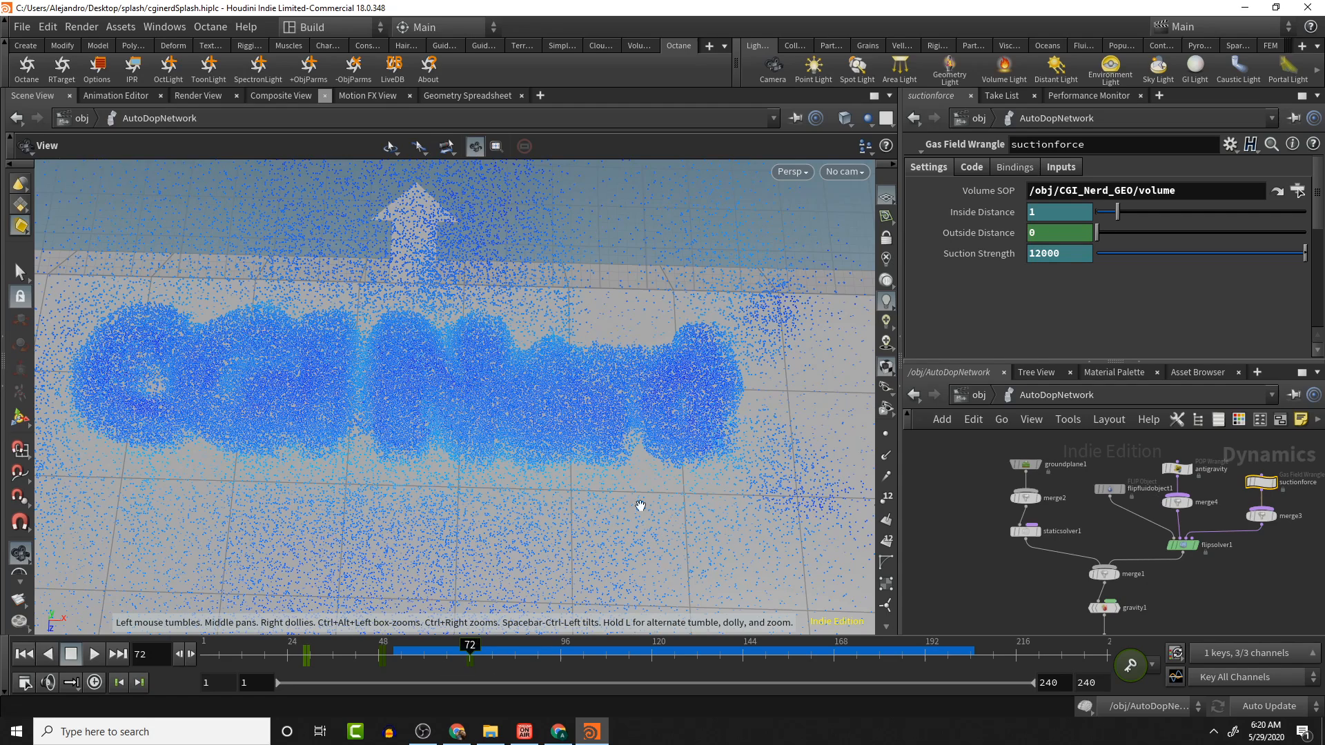
- Set the flipfluidobject1 Grid Scale to 1
{"action": "left_click", "coordinate": [1110, 490]}
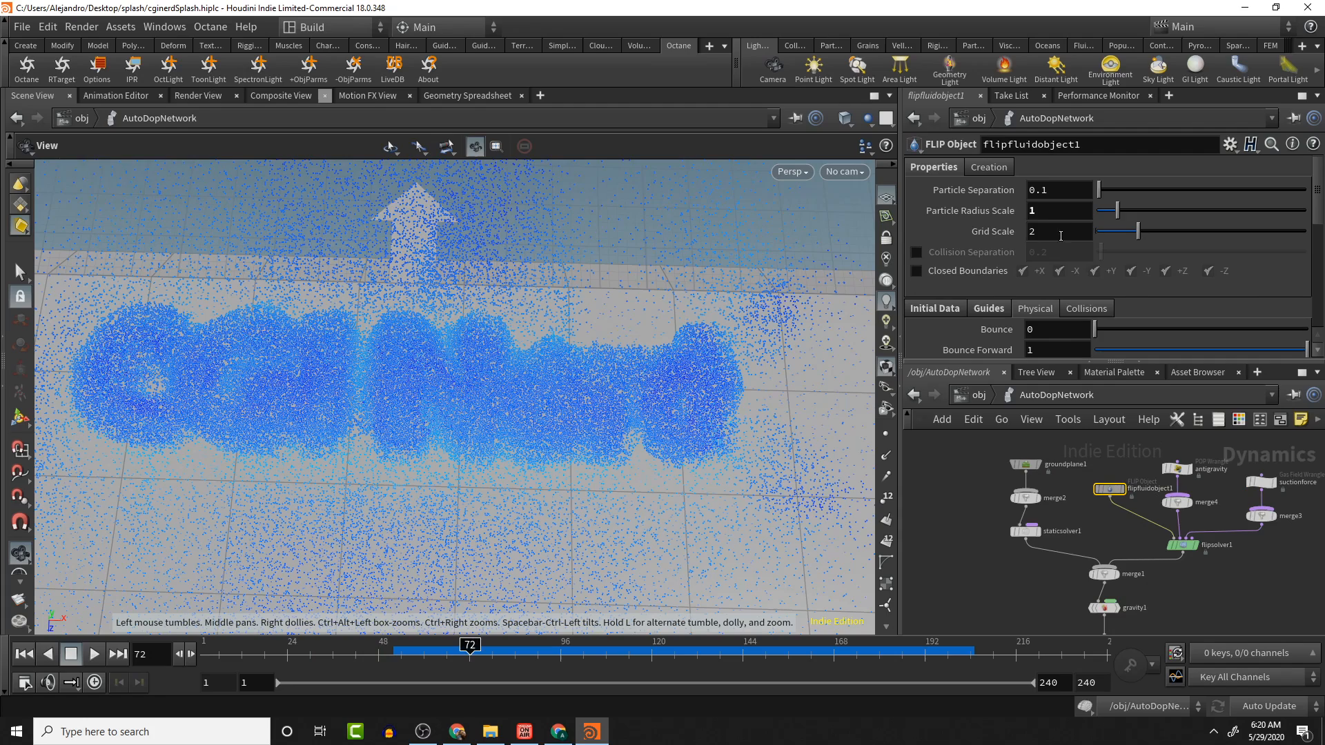
{"action": "left_click", "coordinate": [1074, 230]}
{"action": "mouse_move", "coordinate": [951, 231]}
{"action": "key", "text": "Return"}
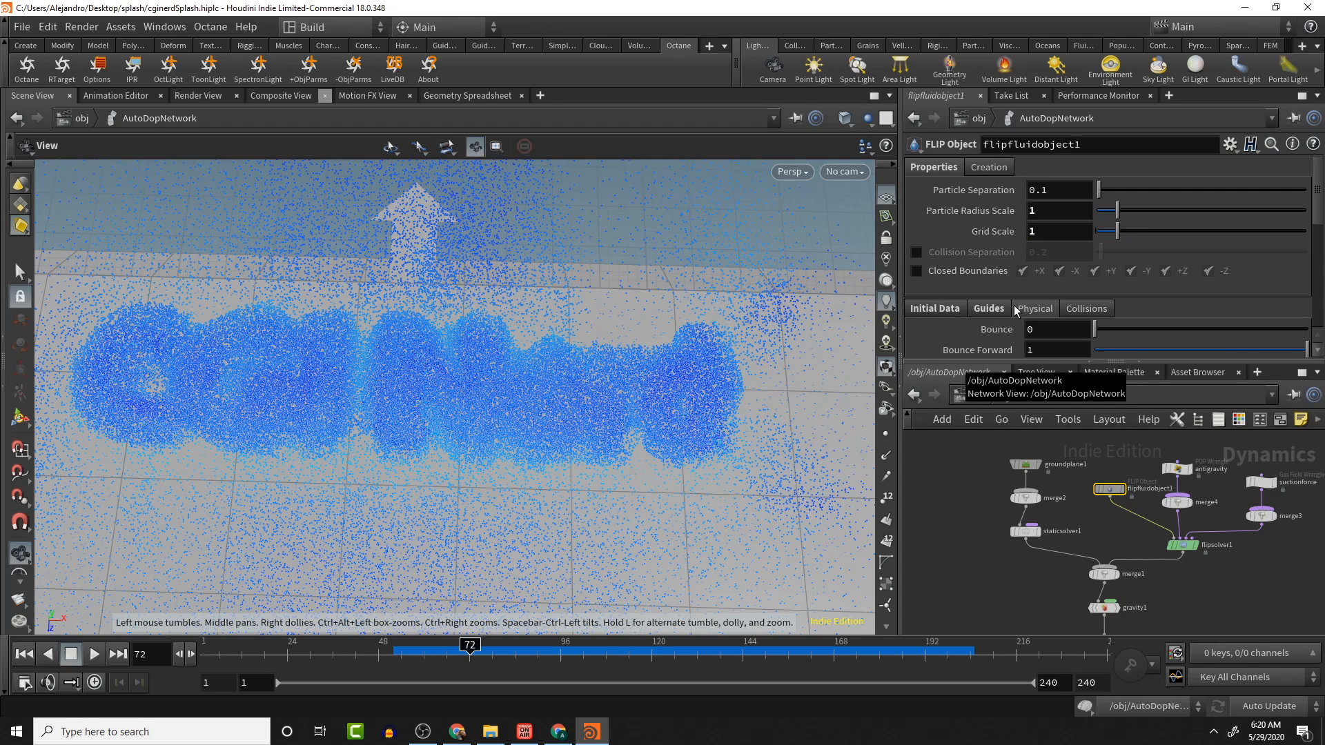
- Re-enter the suctionforce Suction Strength key at frame 71 and return to the first frame
{"action": "left_click", "coordinate": [1261, 481]}
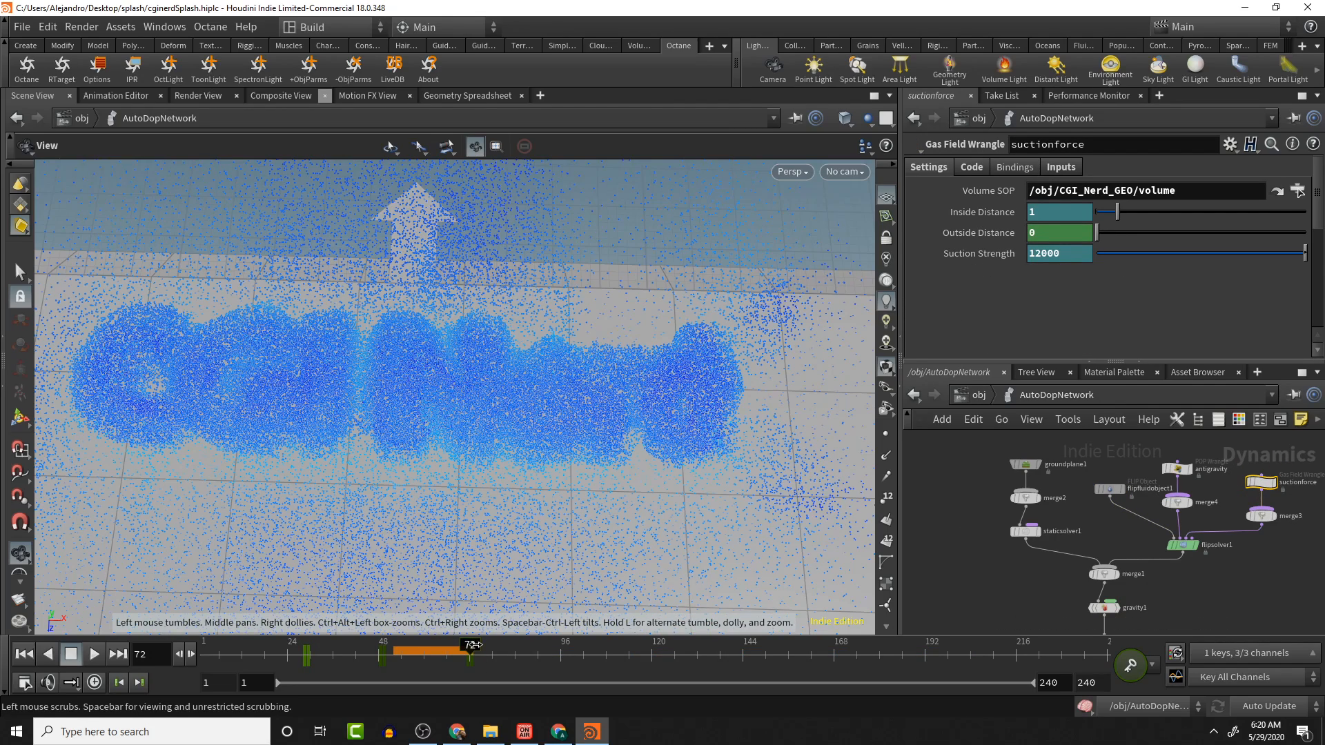
{"action": "left_click", "coordinate": [464, 649]}
{"action": "left_click_drag", "start_coordinate": [464, 648], "coordinate": [475, 648]}
{"action": "left_click", "coordinate": [467, 648]}
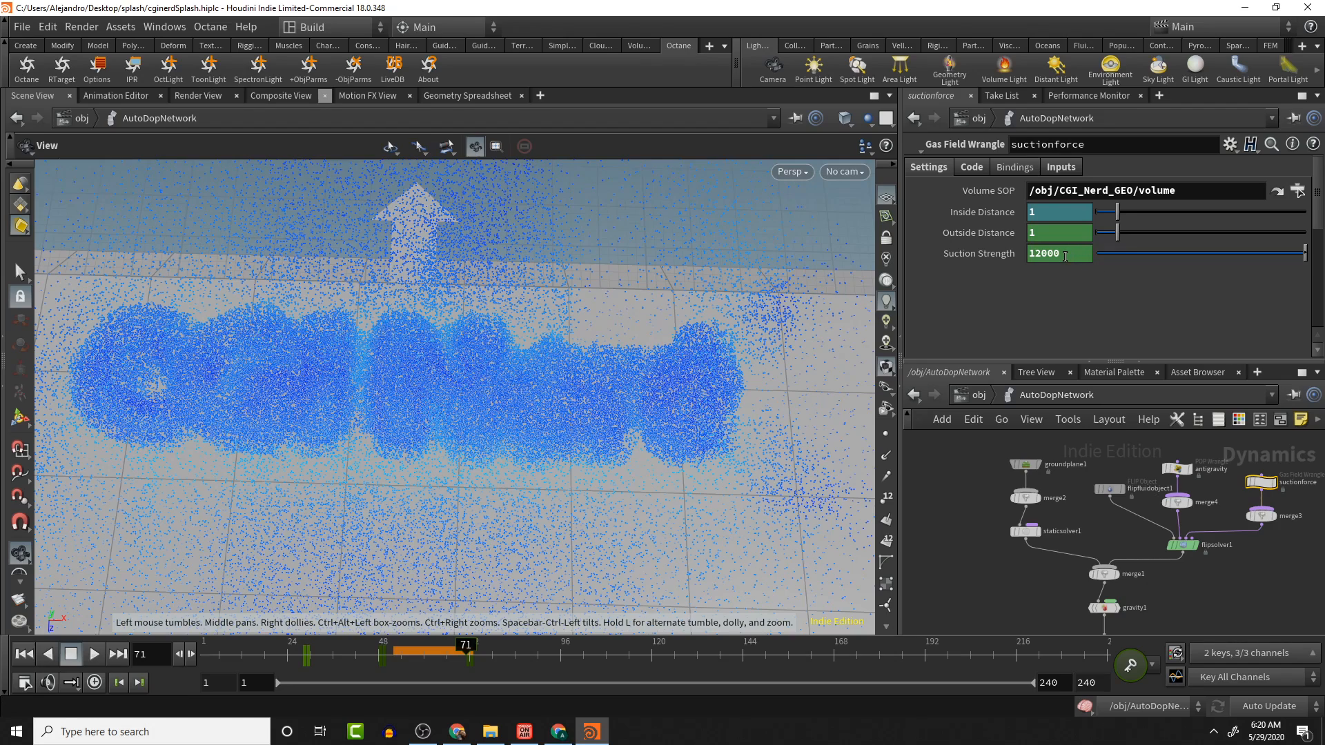
{"action": "left_click", "coordinate": [1065, 255]}
{"action": "type", "text": "1"}
{"action": "key", "text": "Return"}
{"action": "mouse_move", "coordinate": [468, 645]}
{"action": "left_mouse_down"}
{"action": "mouse_move", "coordinate": [507, 646]}
{"action": "mouse_move", "coordinate": [226, 646]}
{"action": "left_mouse_up"}
{"action": "left_click", "coordinate": [24, 654]}
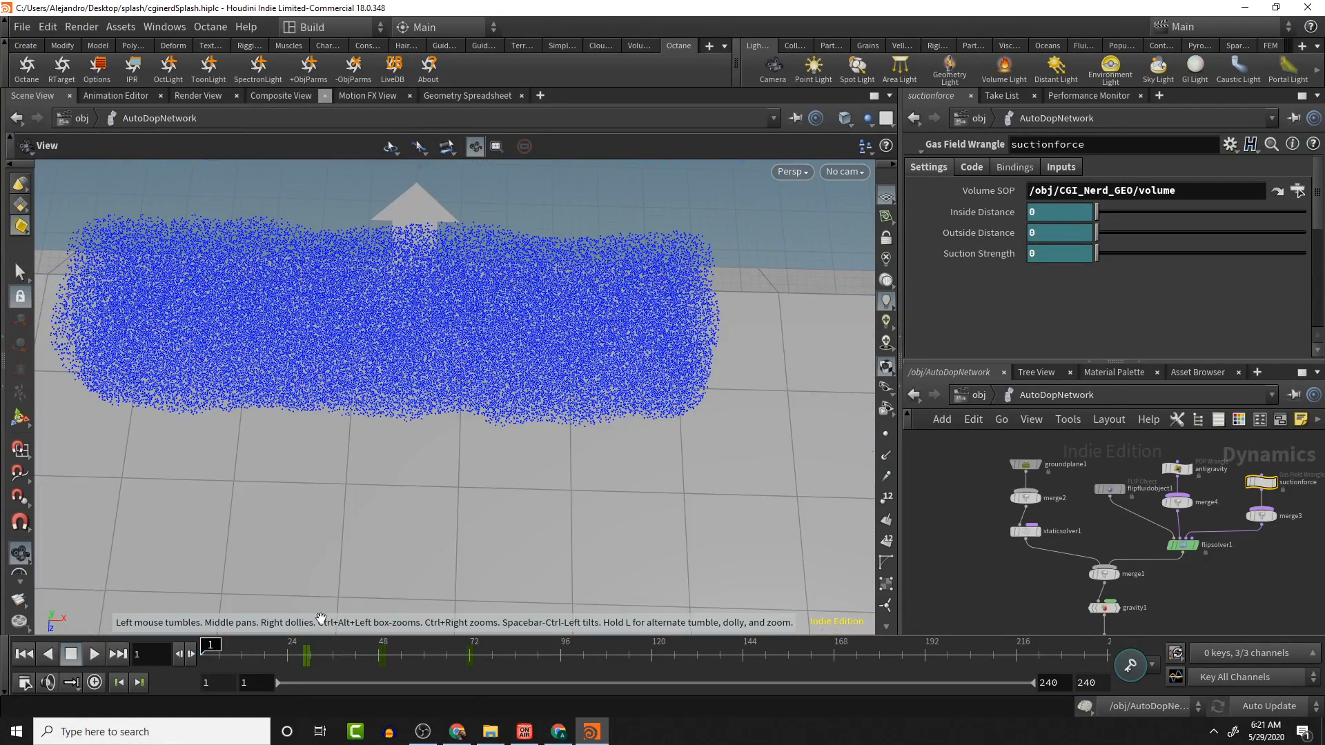
{"action": "middle_click_drag", "start_coordinate": [1224, 563], "coordinate": [1223, 475]}
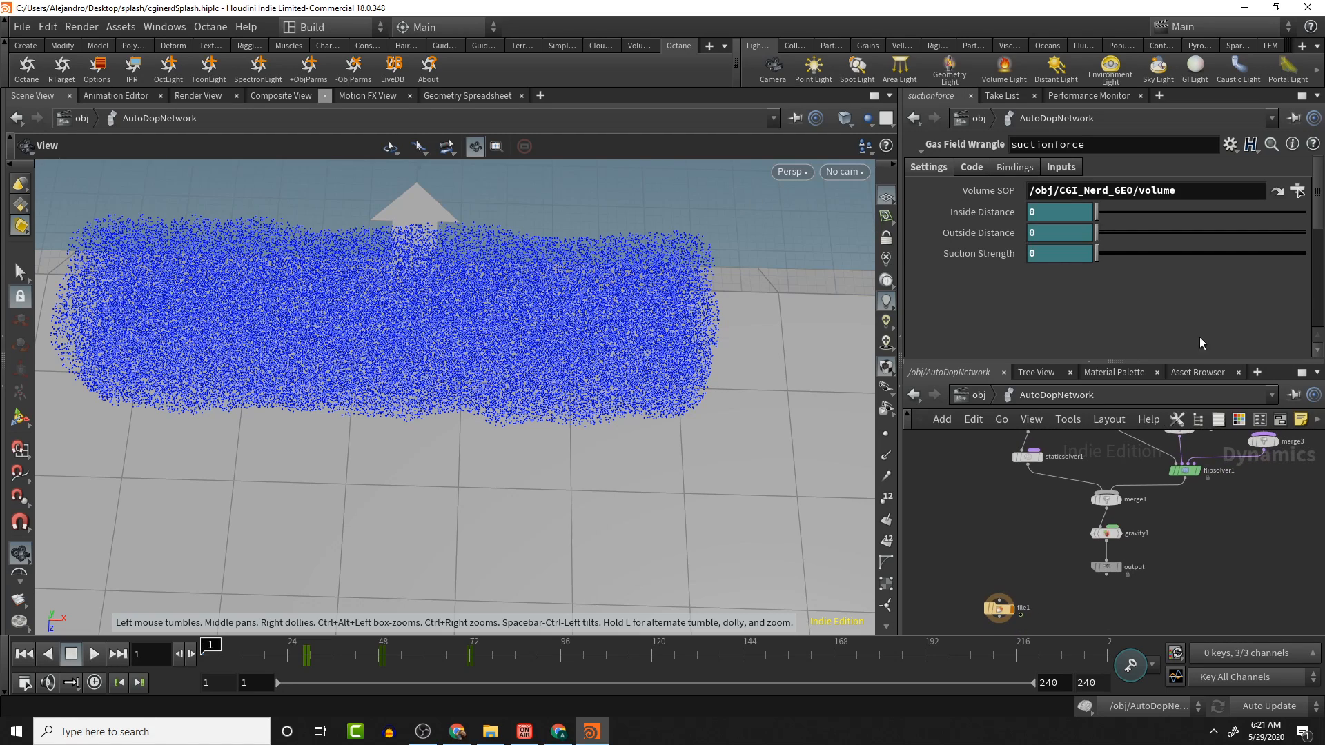
{"action": "middle_click_drag", "start_coordinate": [1122, 458], "coordinate": [1122, 526]}
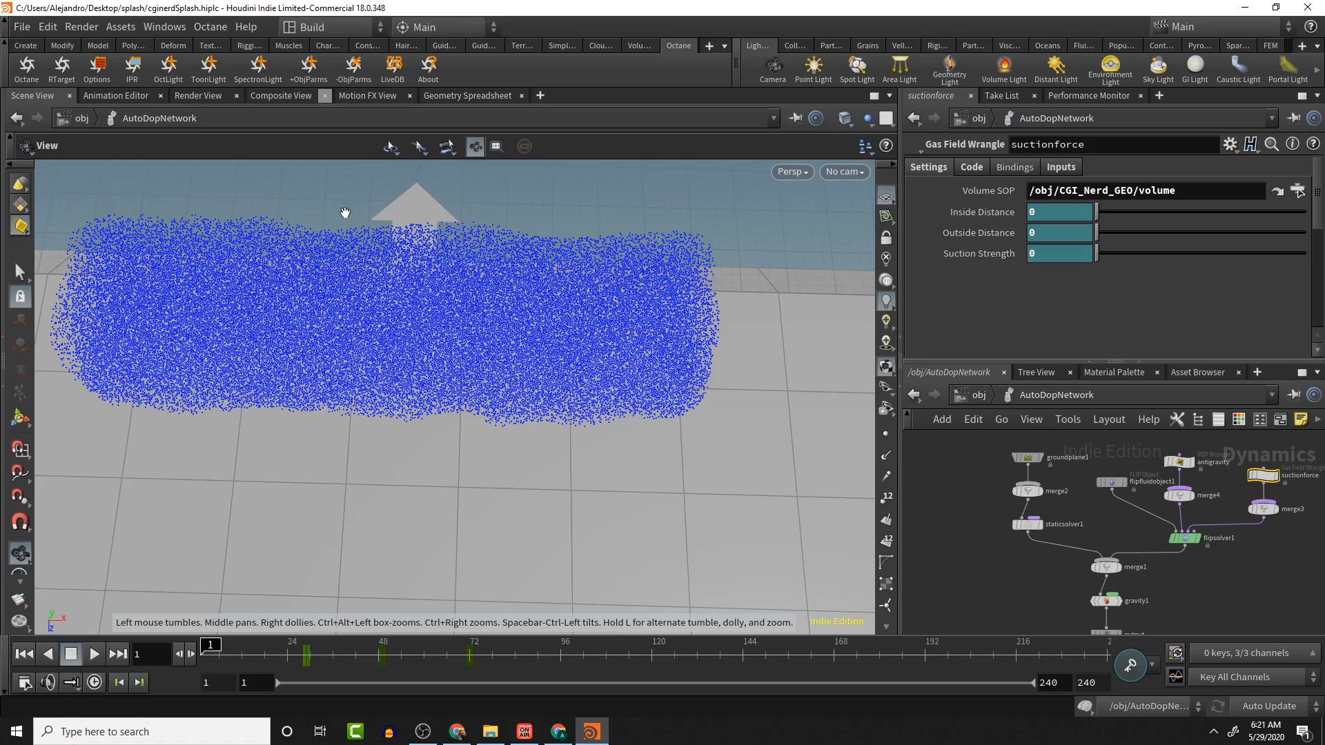
{"action": "left_click_drag", "start_coordinate": [379, 192], "coordinate": [408, 228]}
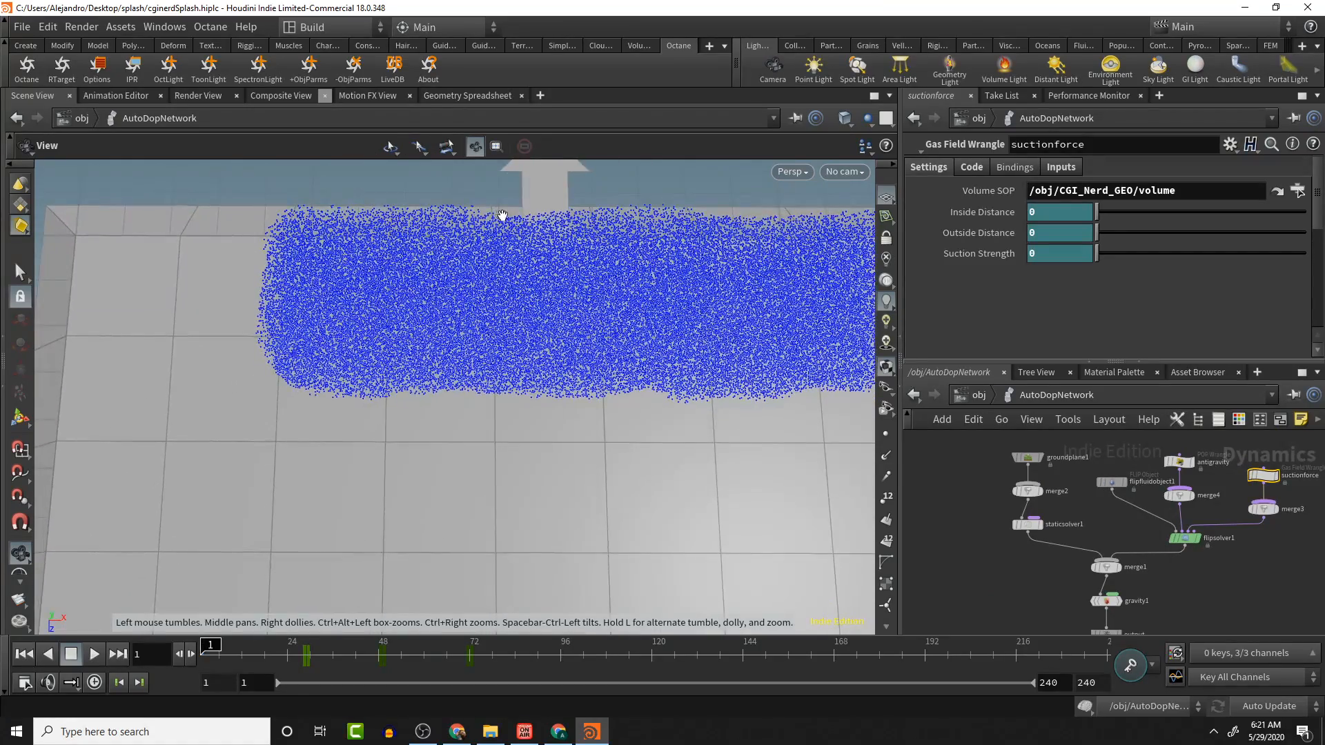
{"action": "left_click_drag", "start_coordinate": [503, 215], "coordinate": [655, 304]}
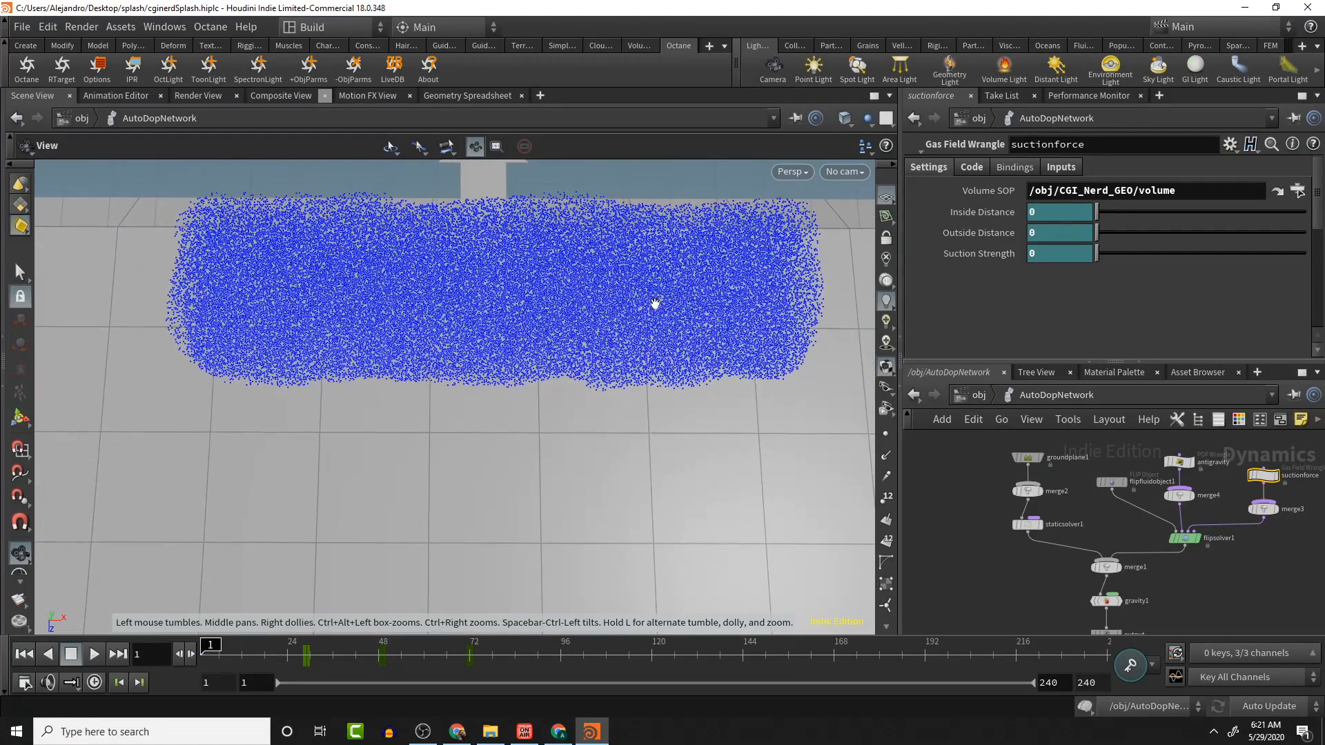
{"action": "scroll", "coordinate": [607, 329], "scroll_direction": "down", "scroll_amount": 6}
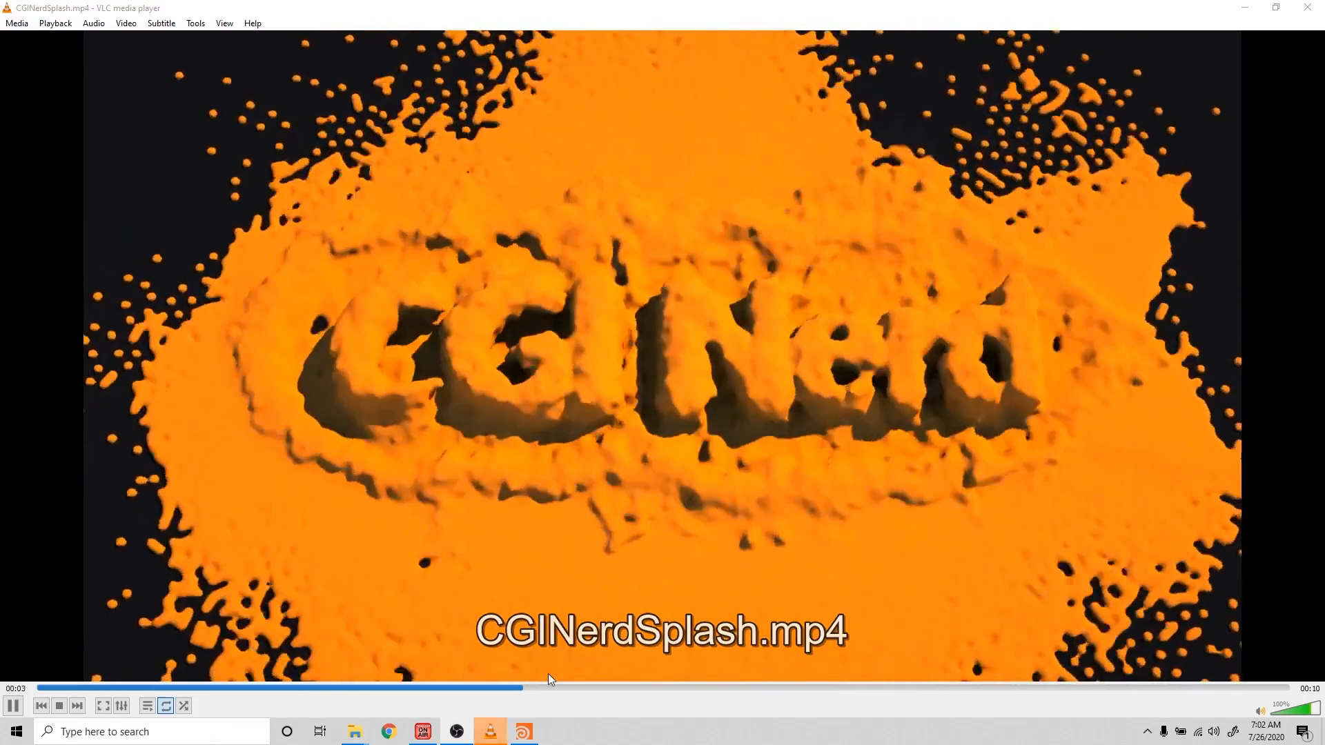
- Switch from the video player back to Houdini with the finished splash scene
{"action": "left_click", "coordinate": [524, 733]}
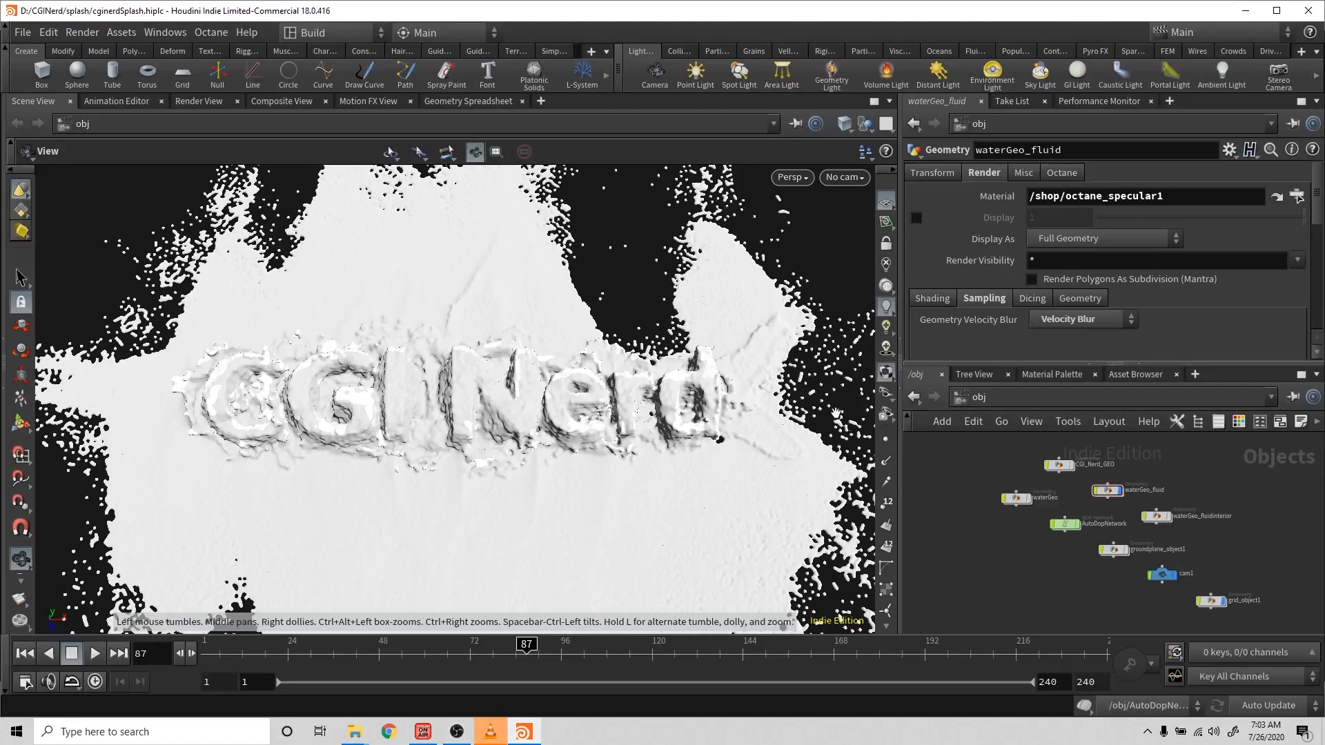
- Dive into the AutoDopNetwork and select the flipfluidobject1 node to inspect its properties
{"action": "double_click", "coordinate": [1065, 524]}
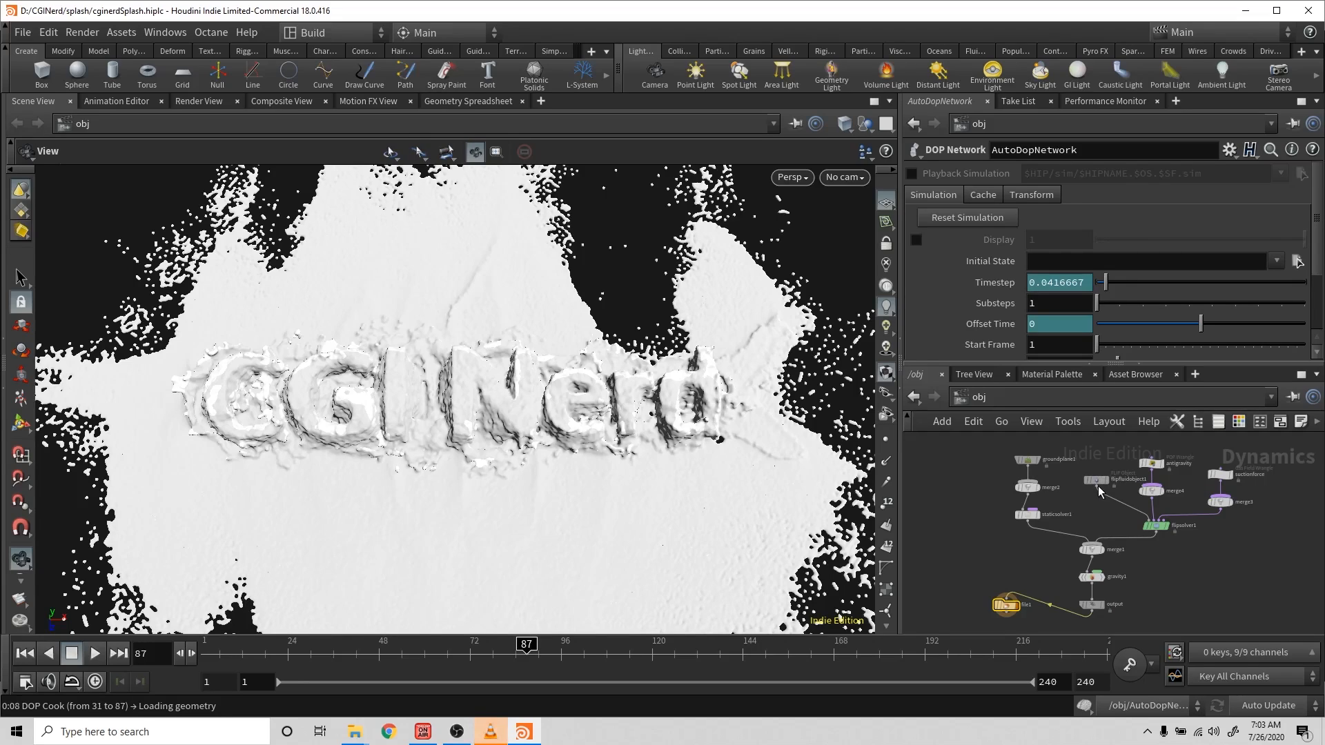
{"action": "left_click", "coordinate": [1097, 482]}
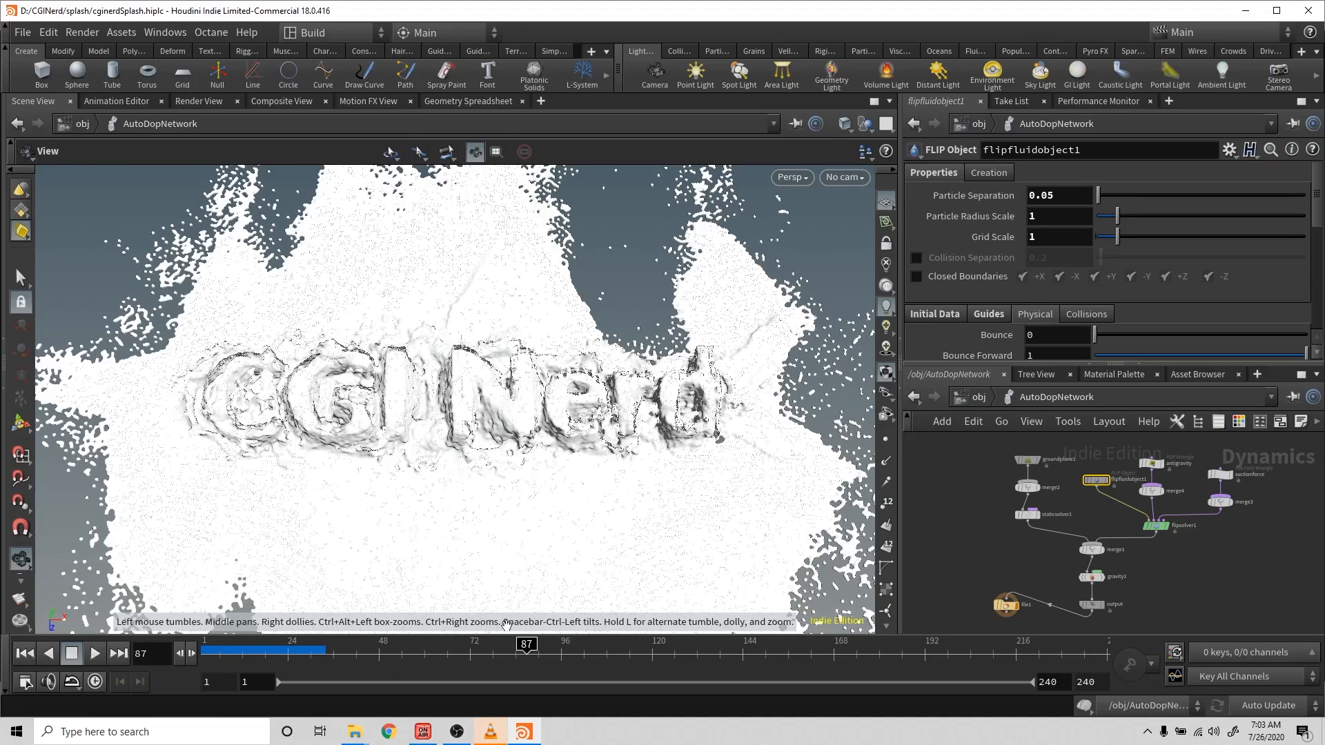
- Watch the CGINerdSplash render, then open CGINerdSplashFinal from the splash folder to compare
{"action": "left_click", "coordinate": [490, 733]}
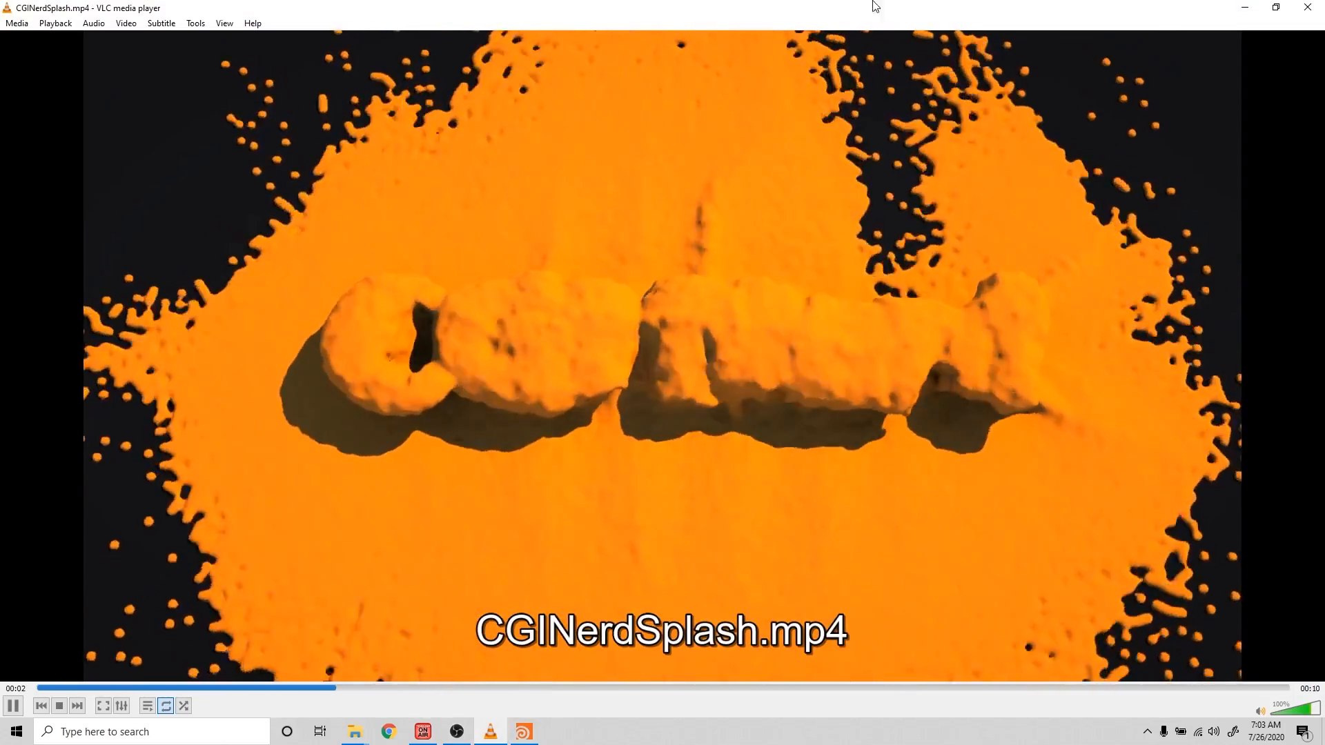
{"action": "left_click", "coordinate": [1309, 8]}
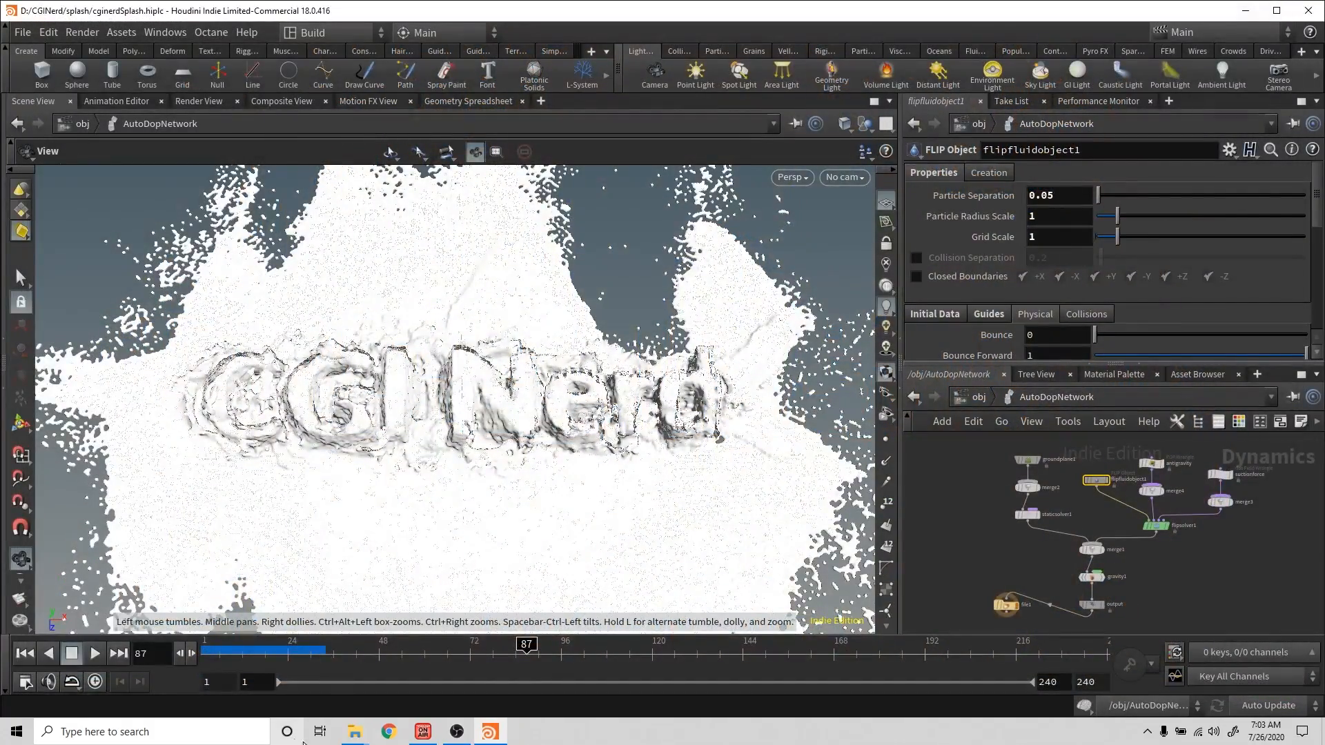
{"action": "mouse_move", "coordinate": [358, 736]}
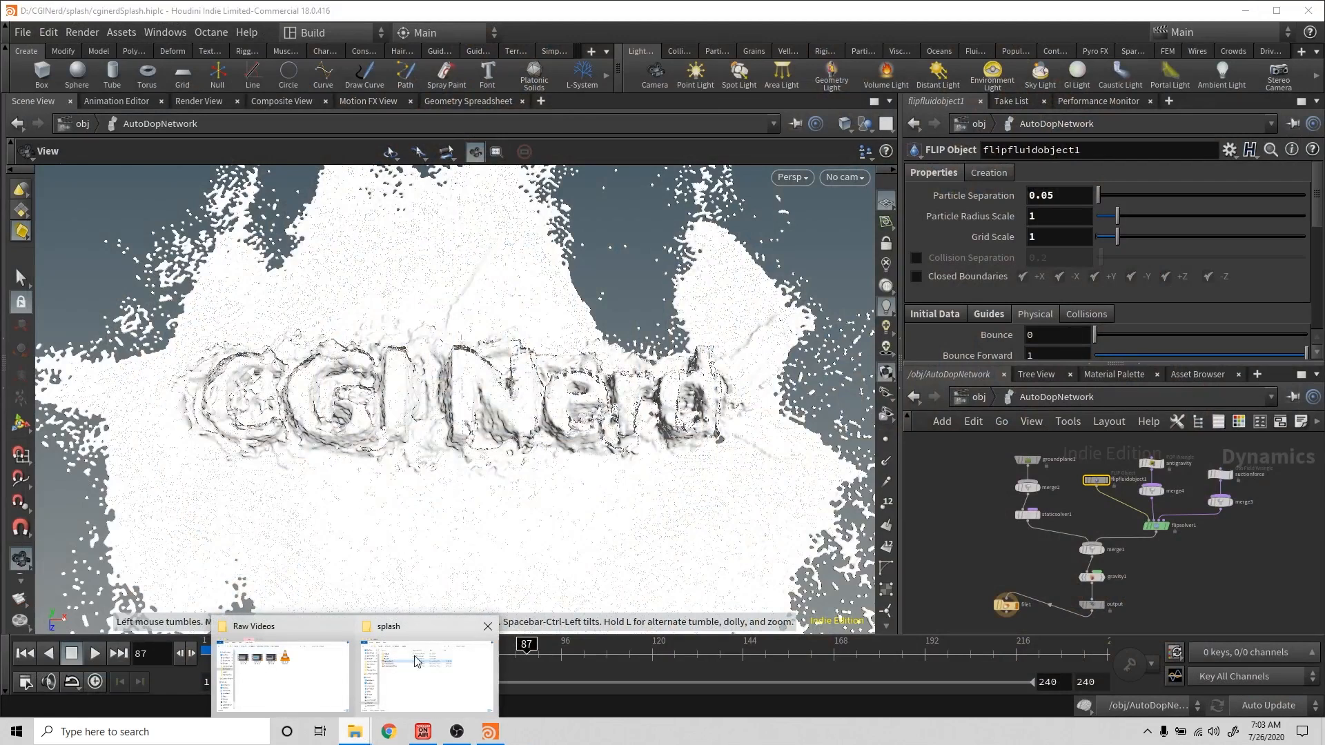
{"action": "left_click", "coordinate": [395, 673]}
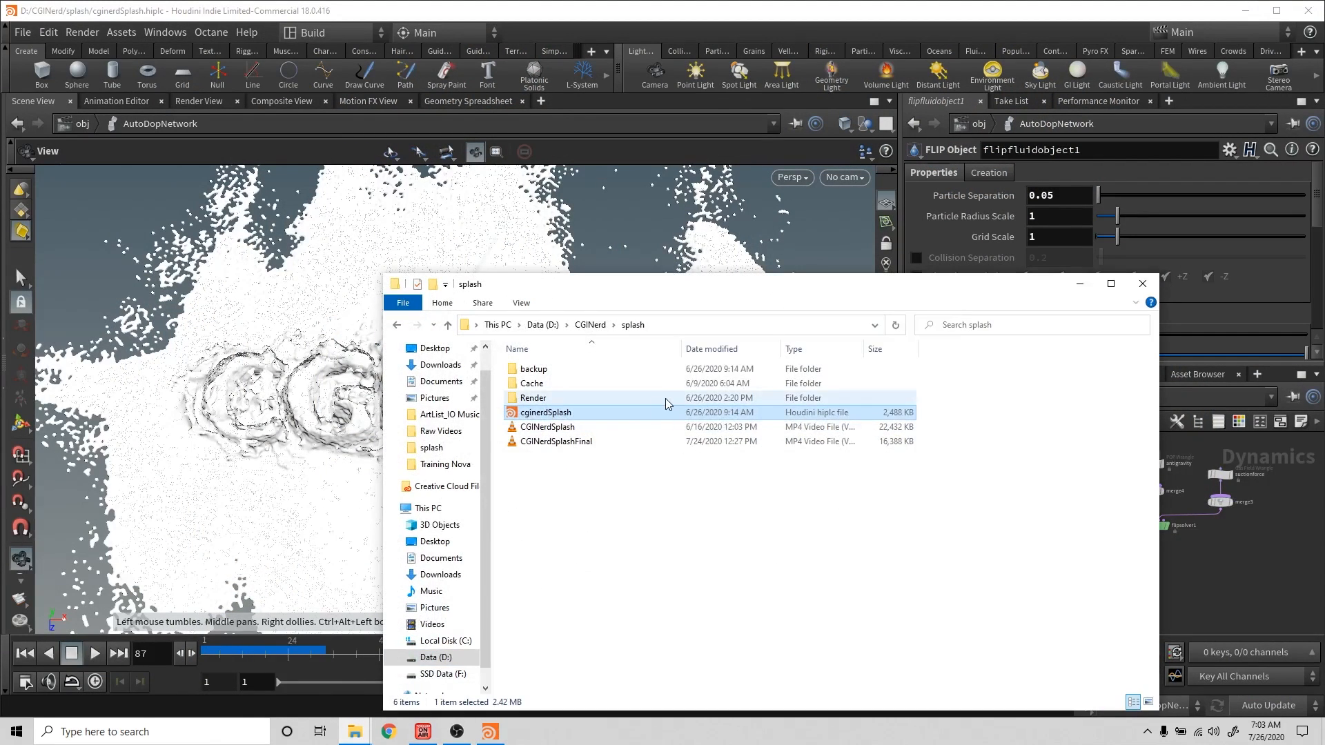
{"action": "double_click", "coordinate": [588, 442]}
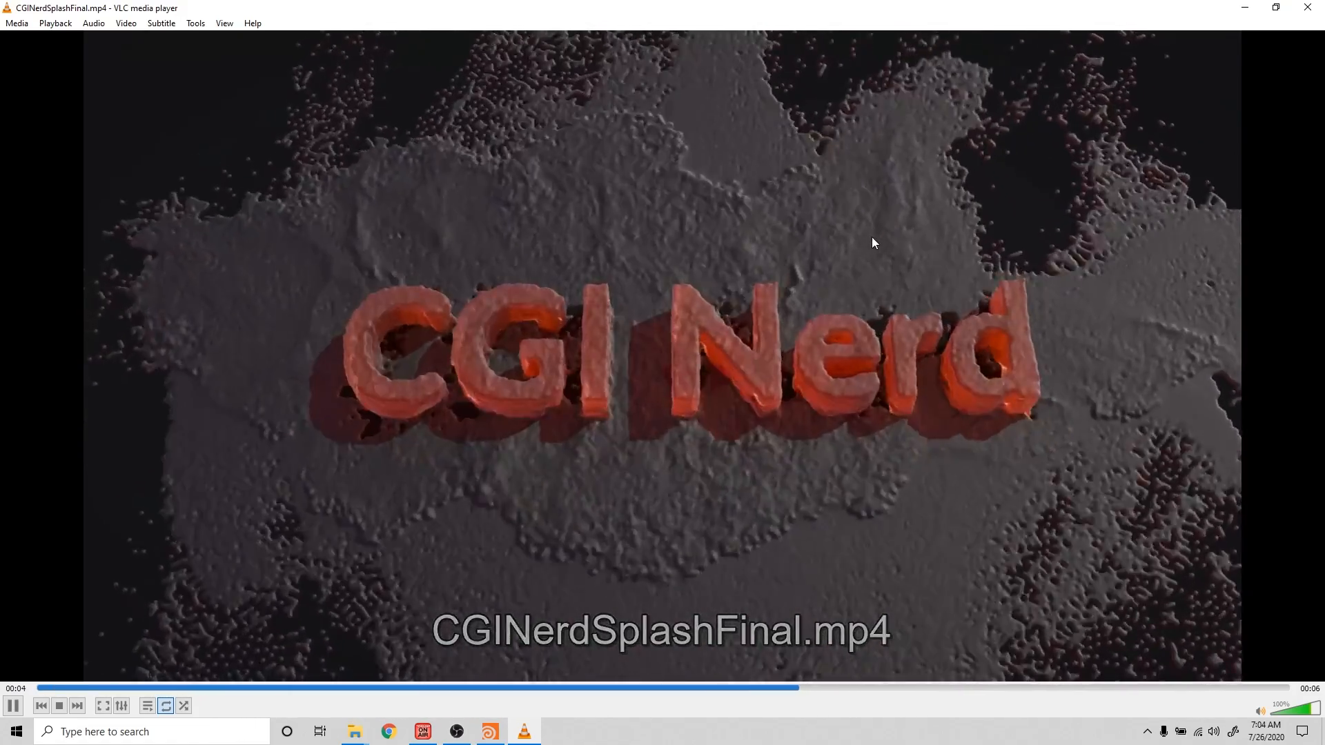
- Switch back to Houdini and orbit around the simulated fluid to examine the splash from different angles
{"action": "left_click", "coordinate": [492, 734]}
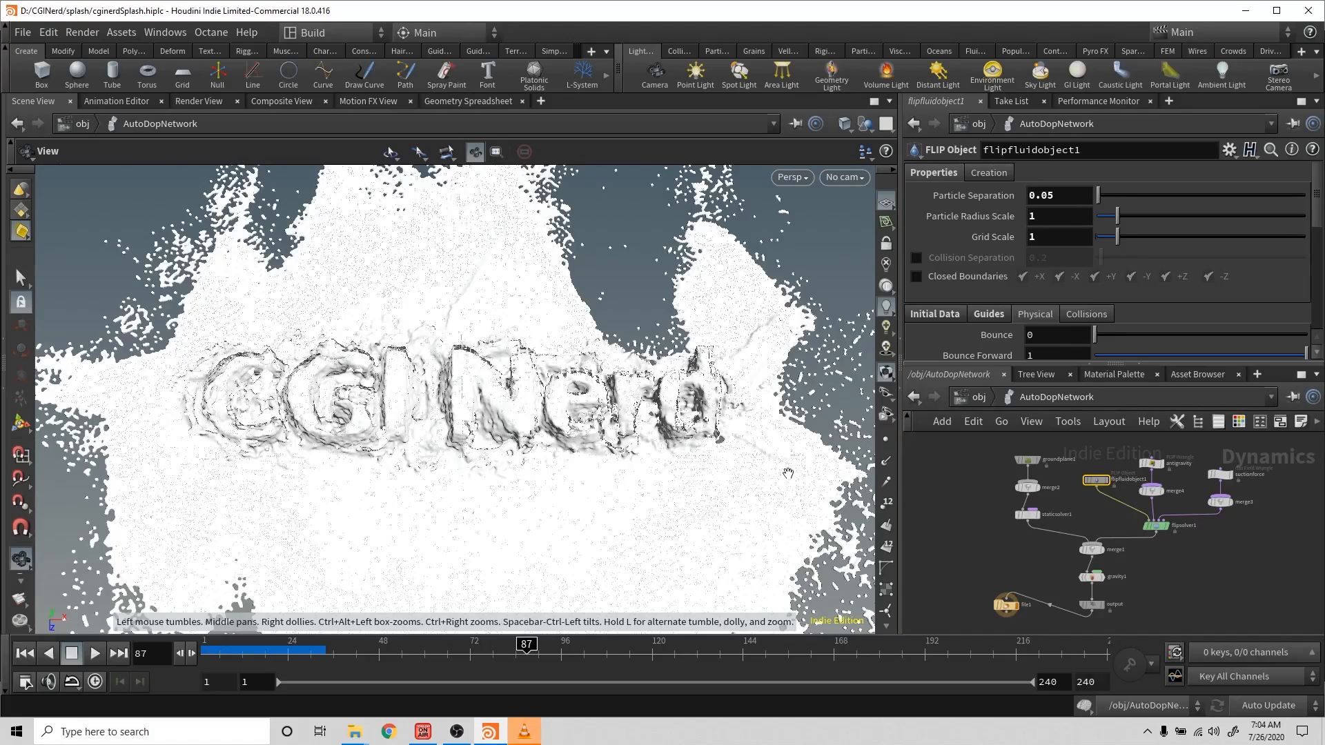
{"action": "left_click_drag", "start_coordinate": [765, 485], "coordinate": [747, 443]}
{"action": "scroll", "coordinate": [748, 444], "scroll_direction": "down", "scroll_amount": 4}
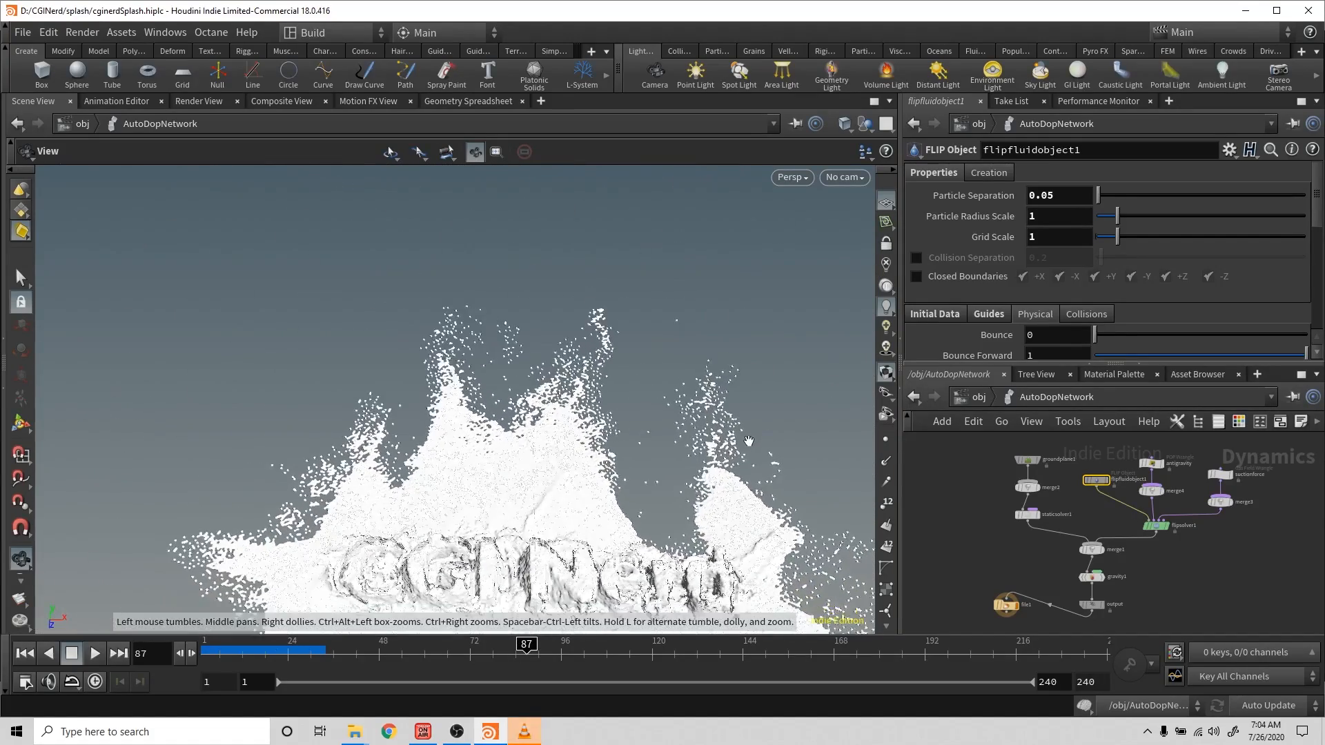
{"action": "middle_click_drag", "start_coordinate": [748, 443], "coordinate": [665, 287]}
{"action": "left_click_drag", "start_coordinate": [665, 287], "coordinate": [663, 318]}
{"action": "scroll", "coordinate": [662, 318], "scroll_direction": "down", "scroll_amount": 10}
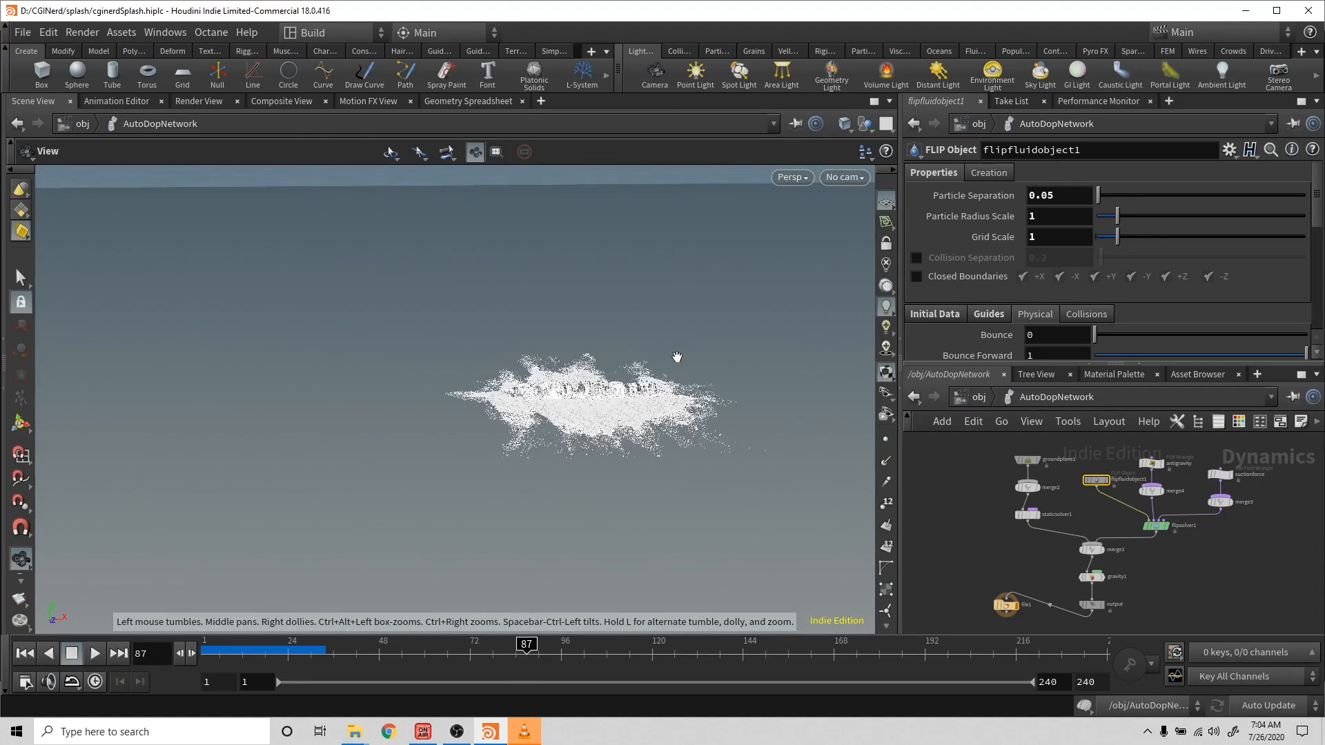
{"action": "scroll", "coordinate": [705, 373], "scroll_direction": "down", "scroll_amount": 1}
{"action": "left_click_drag", "start_coordinate": [743, 272], "coordinate": [807, 333]}
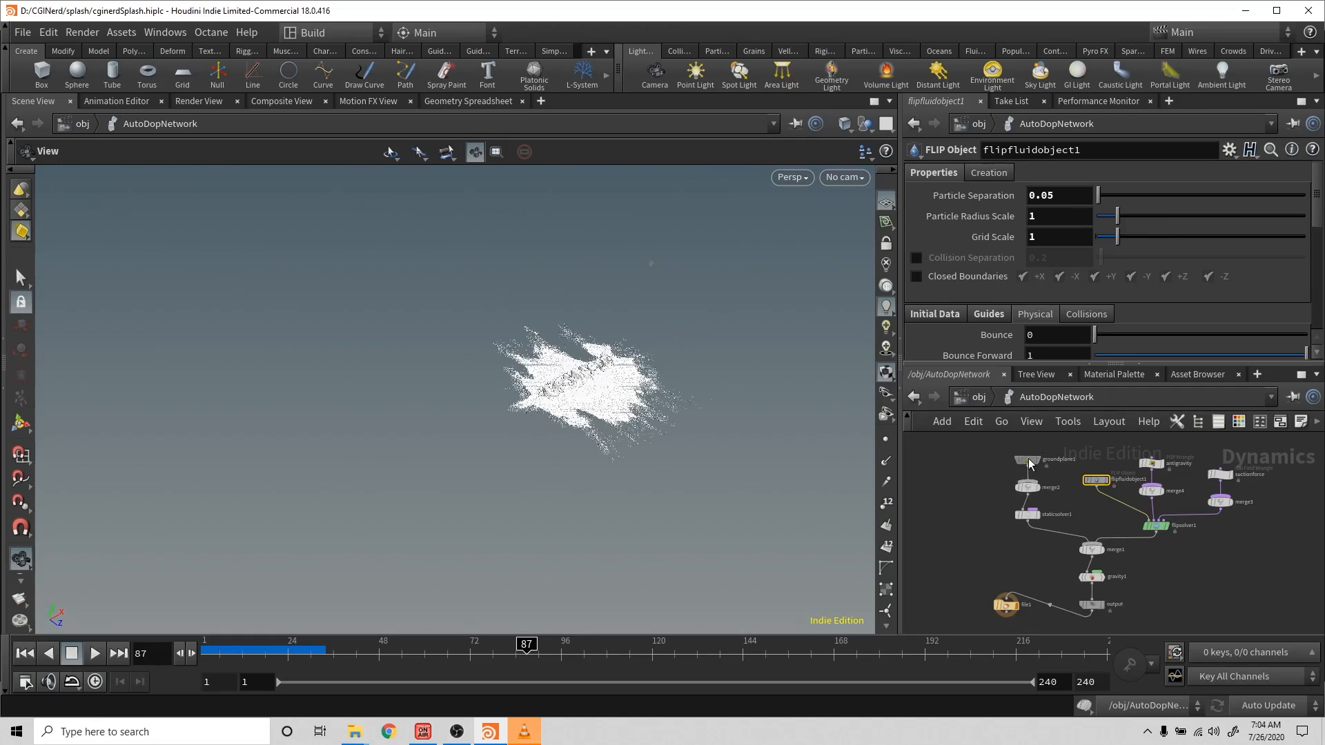
- Select the groundplane1 node and examine its parameters alongside the fluid in the viewport
{"action": "left_click", "coordinate": [1027, 461]}
{"action": "scroll", "coordinate": [663, 414], "scroll_direction": "up", "scroll_amount": 10}
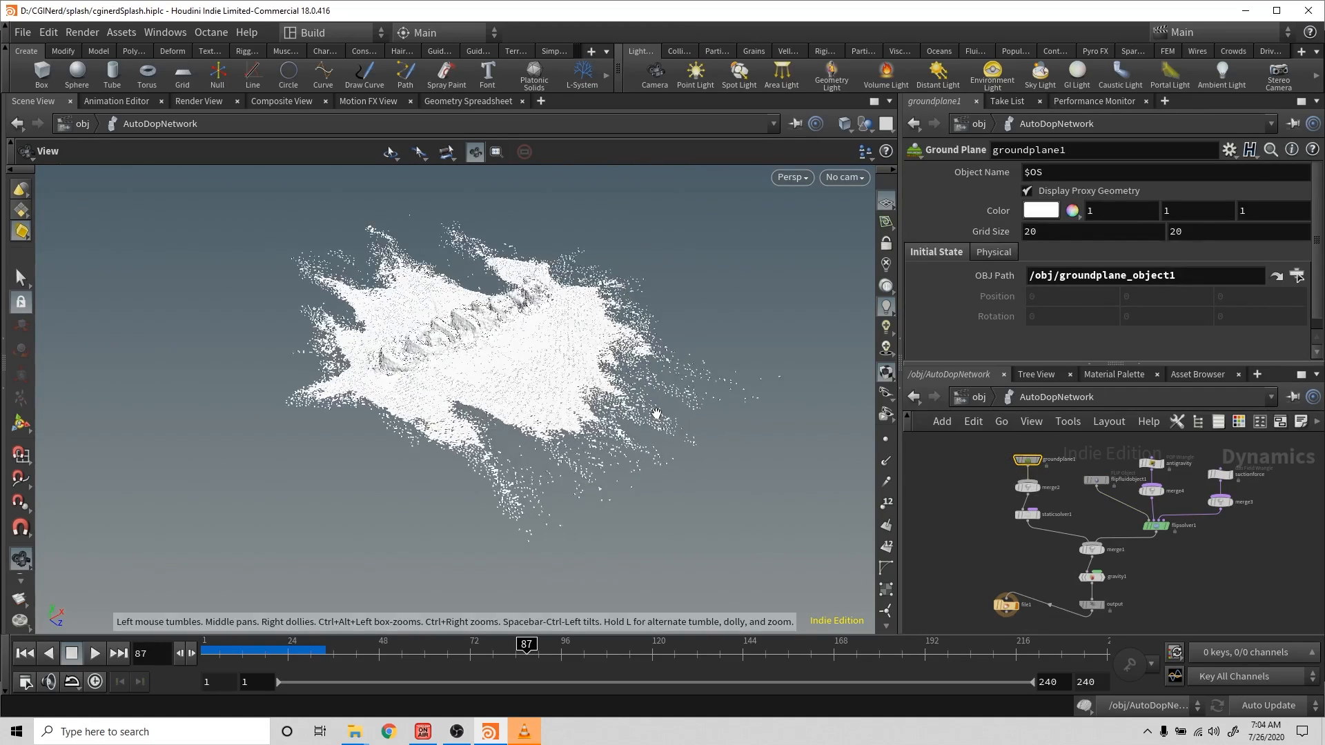
{"action": "scroll", "coordinate": [656, 412], "scroll_direction": "down", "scroll_amount": 5}
{"action": "left_click_drag", "start_coordinate": [656, 413], "coordinate": [552, 323]}
{"action": "left_click", "coordinate": [679, 52]}
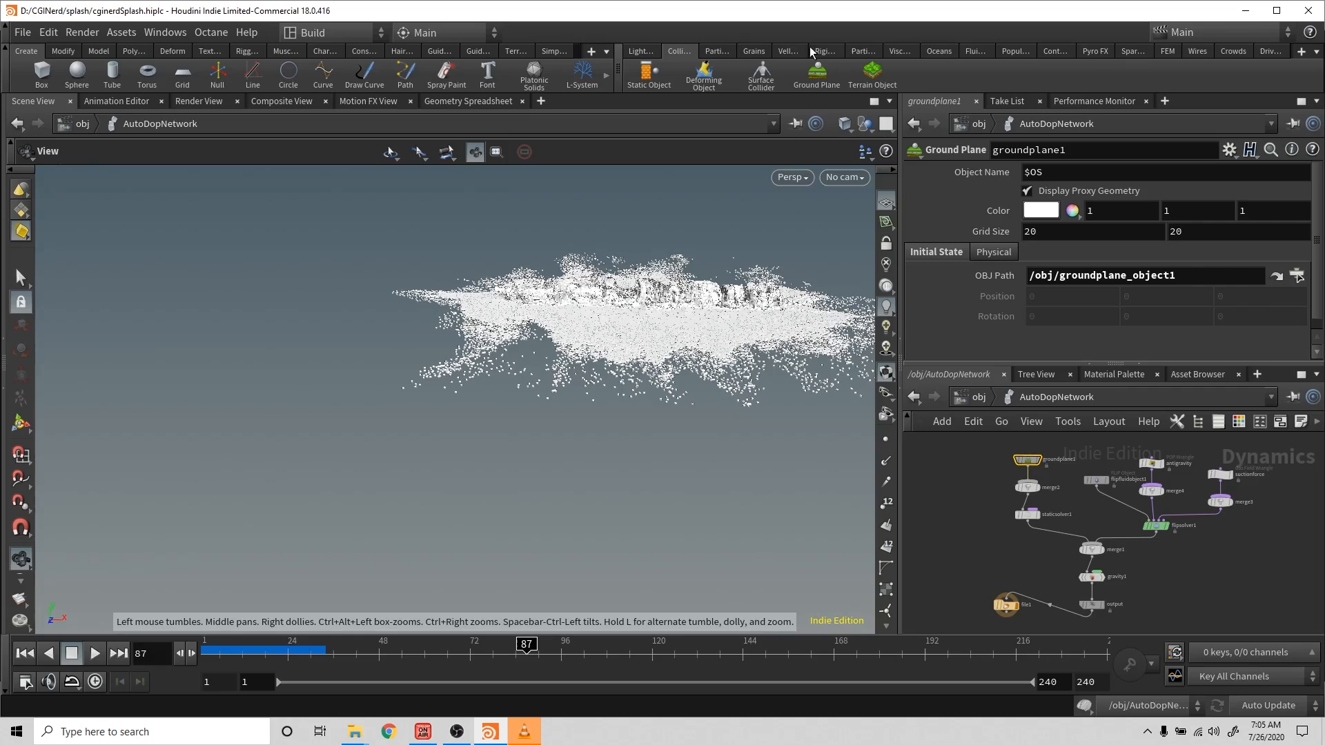
{"action": "left_click", "coordinate": [715, 53]}
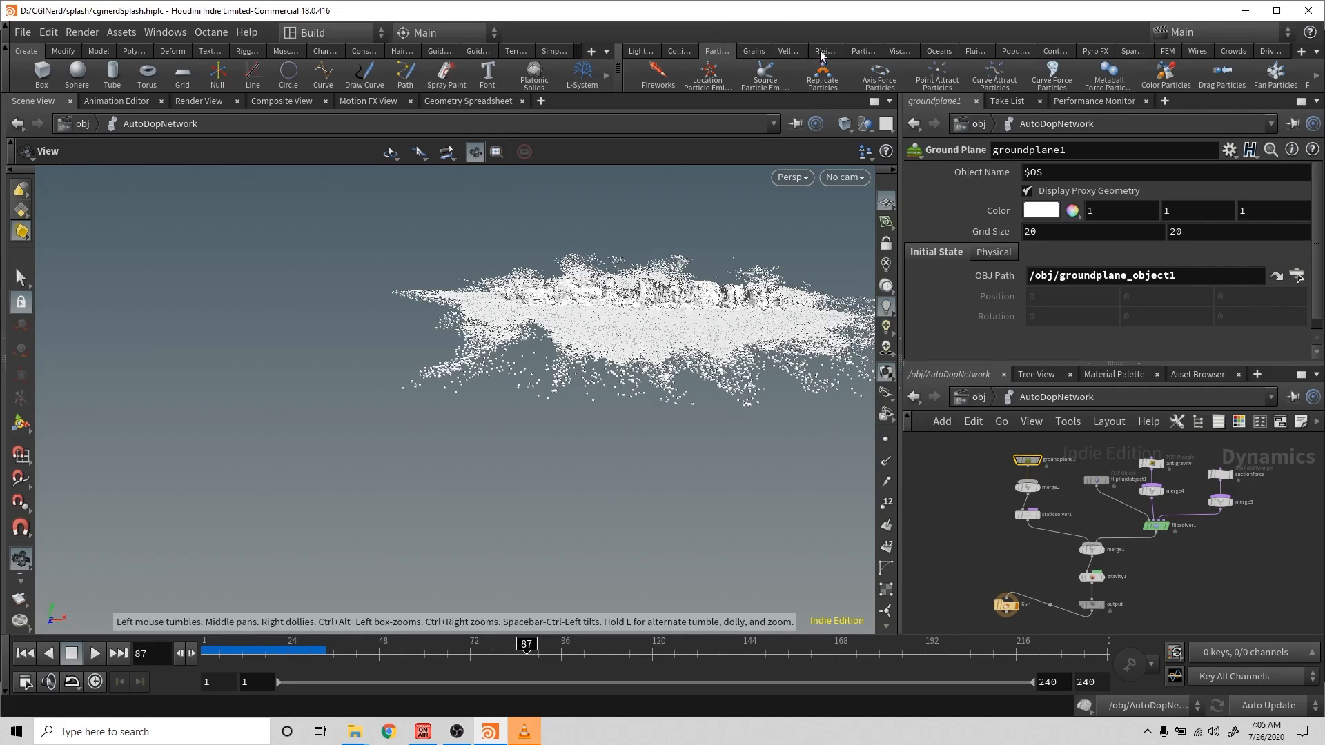
{"action": "left_click", "coordinate": [862, 52]}
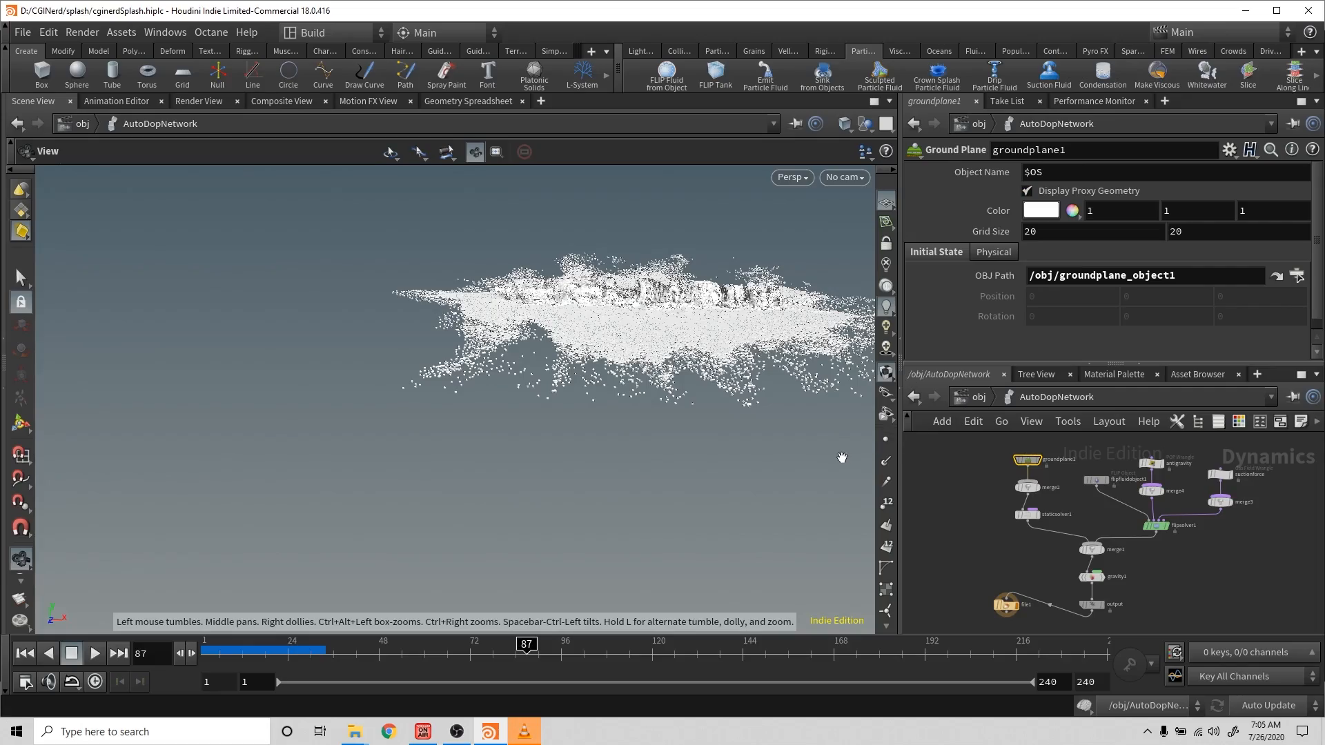
- Switch to the media player to view the final CGINerdSplashFinal video
{"action": "left_click", "coordinate": [537, 736]}
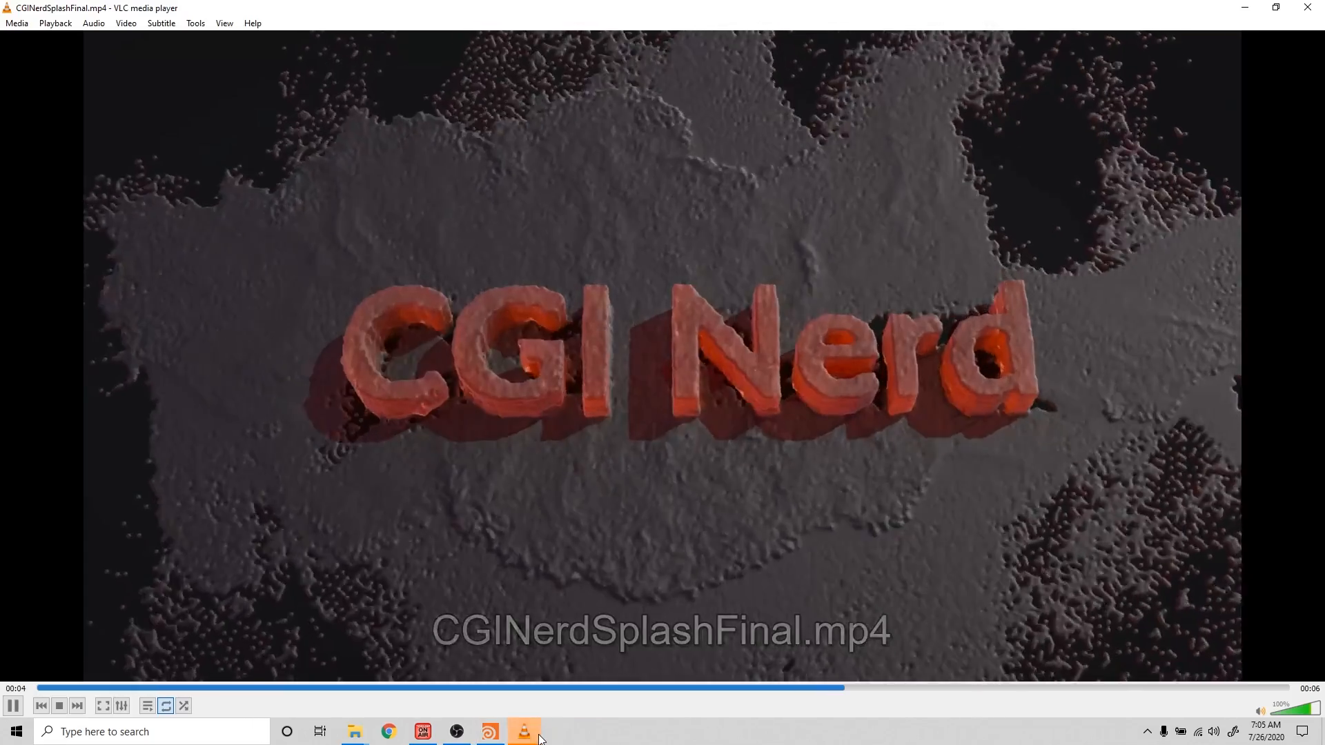